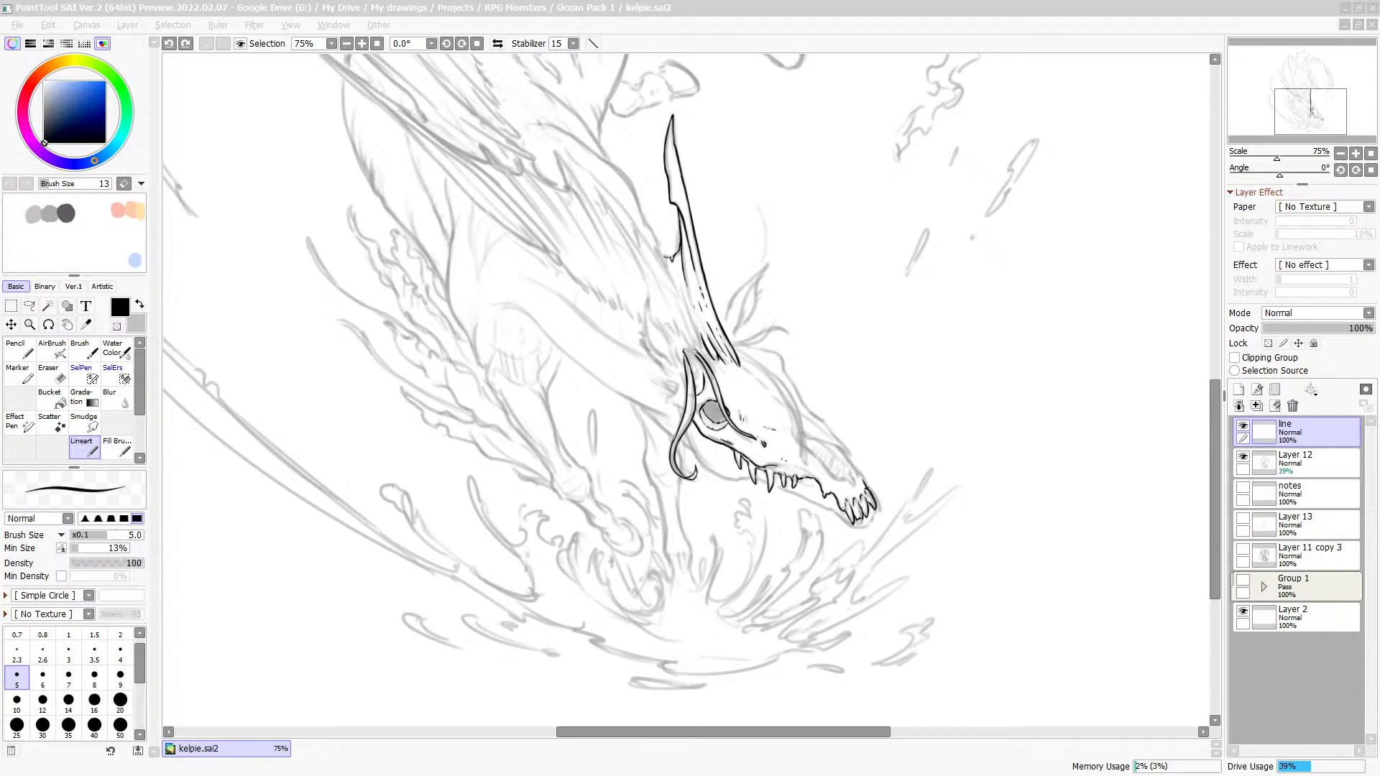
click(845, 35)
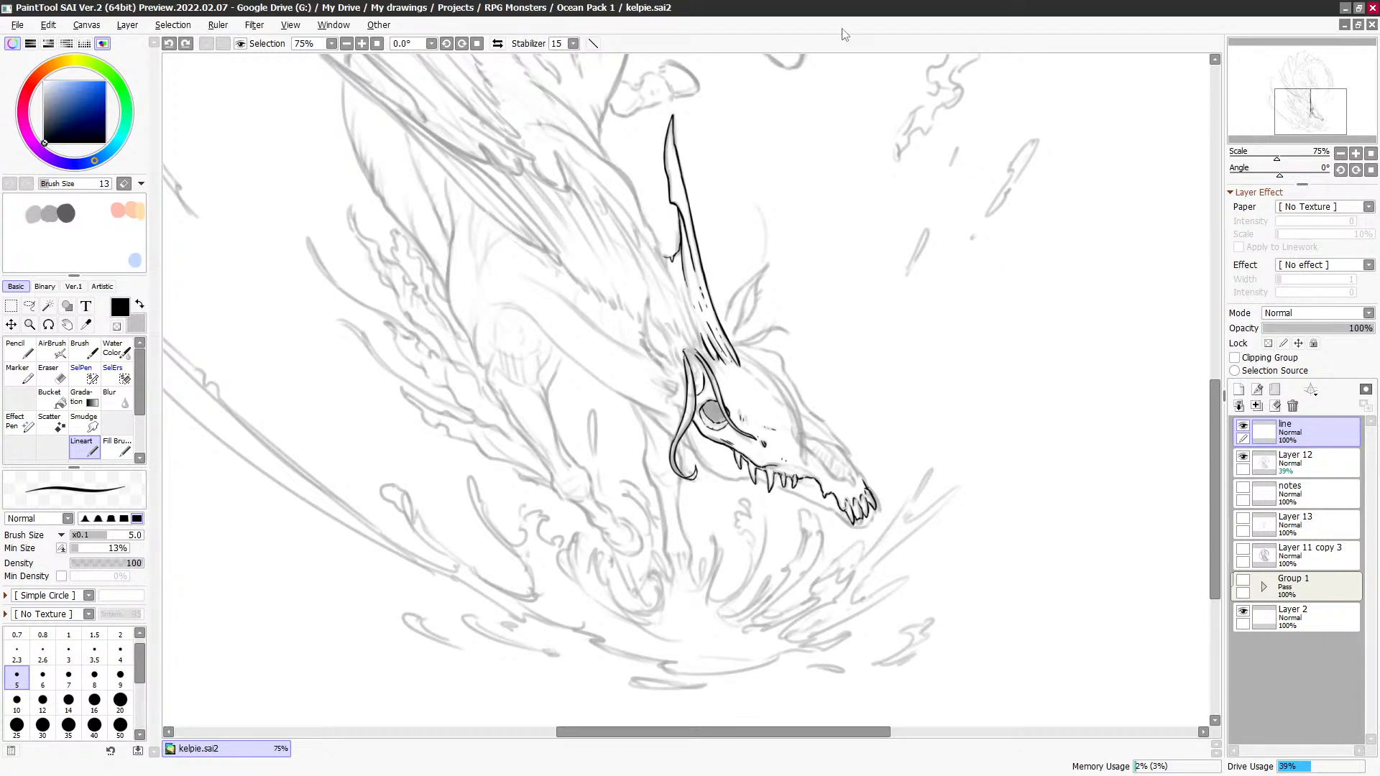
drag(816, 355, 848, 300)
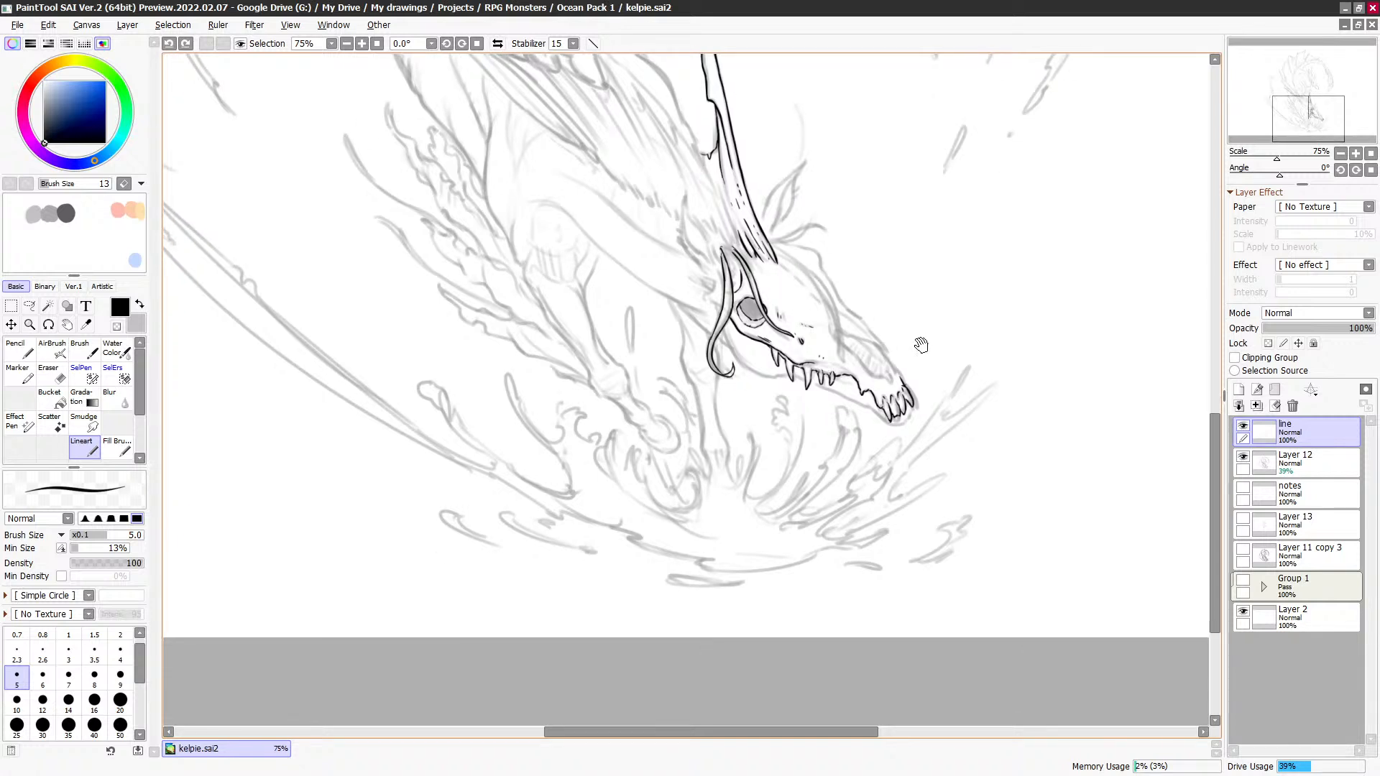
drag(921, 345, 879, 277)
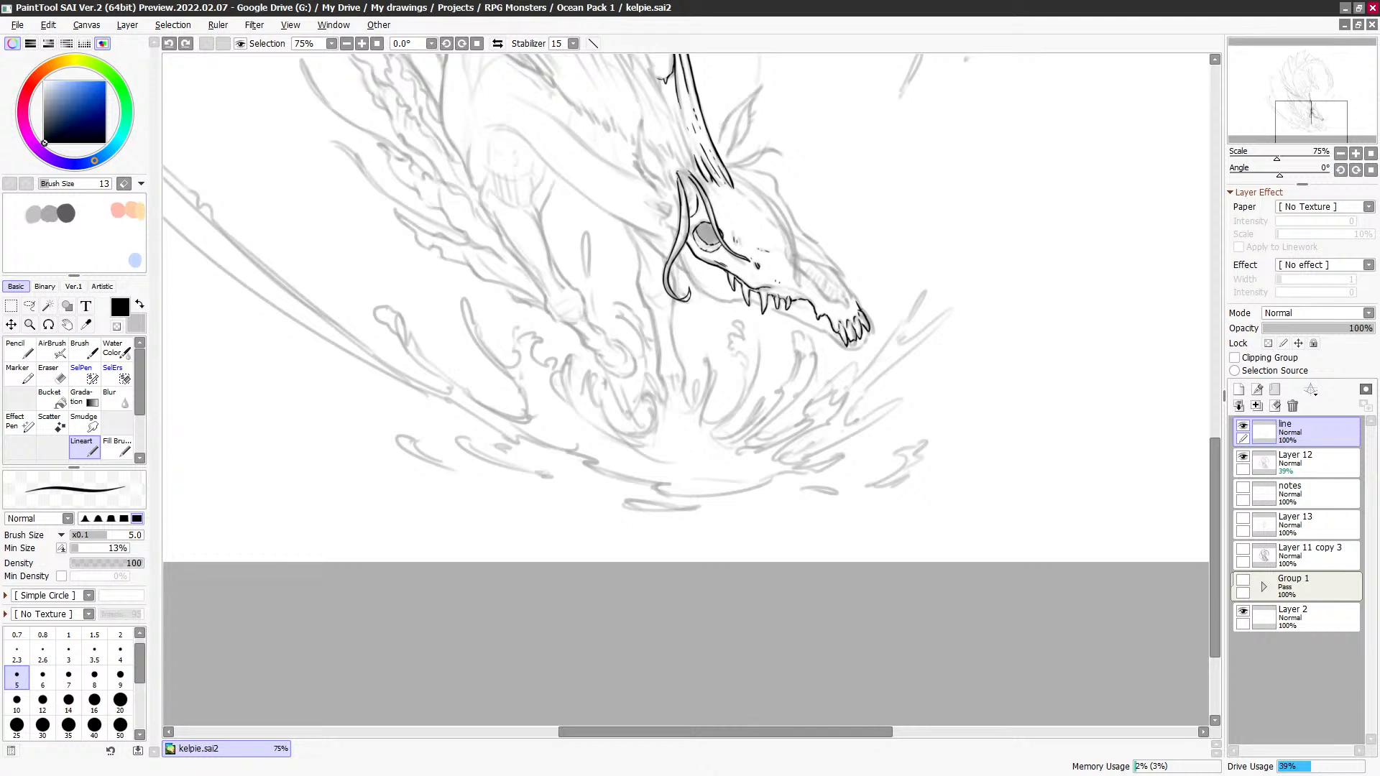
key(alt+Tab)
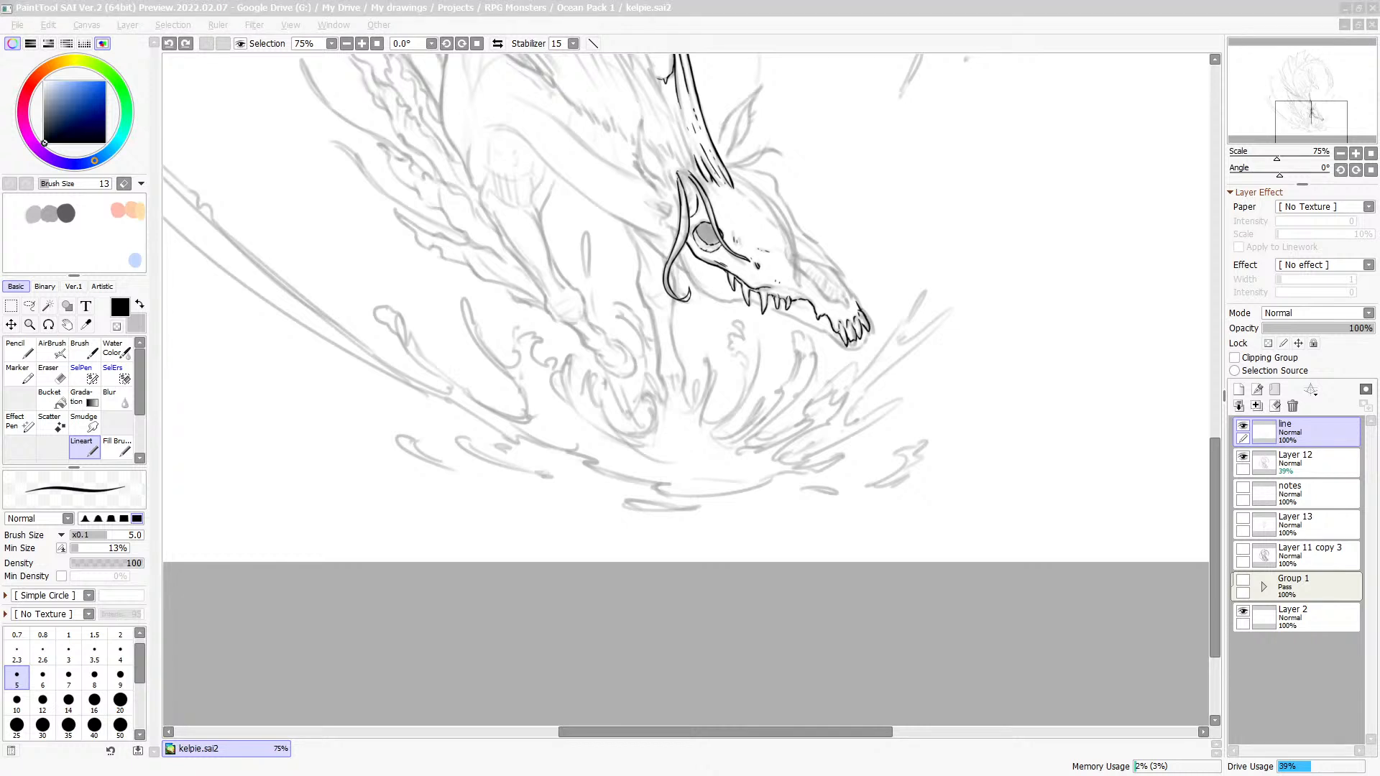
key(alt+Tab)
drag(773, 214, 815, 368)
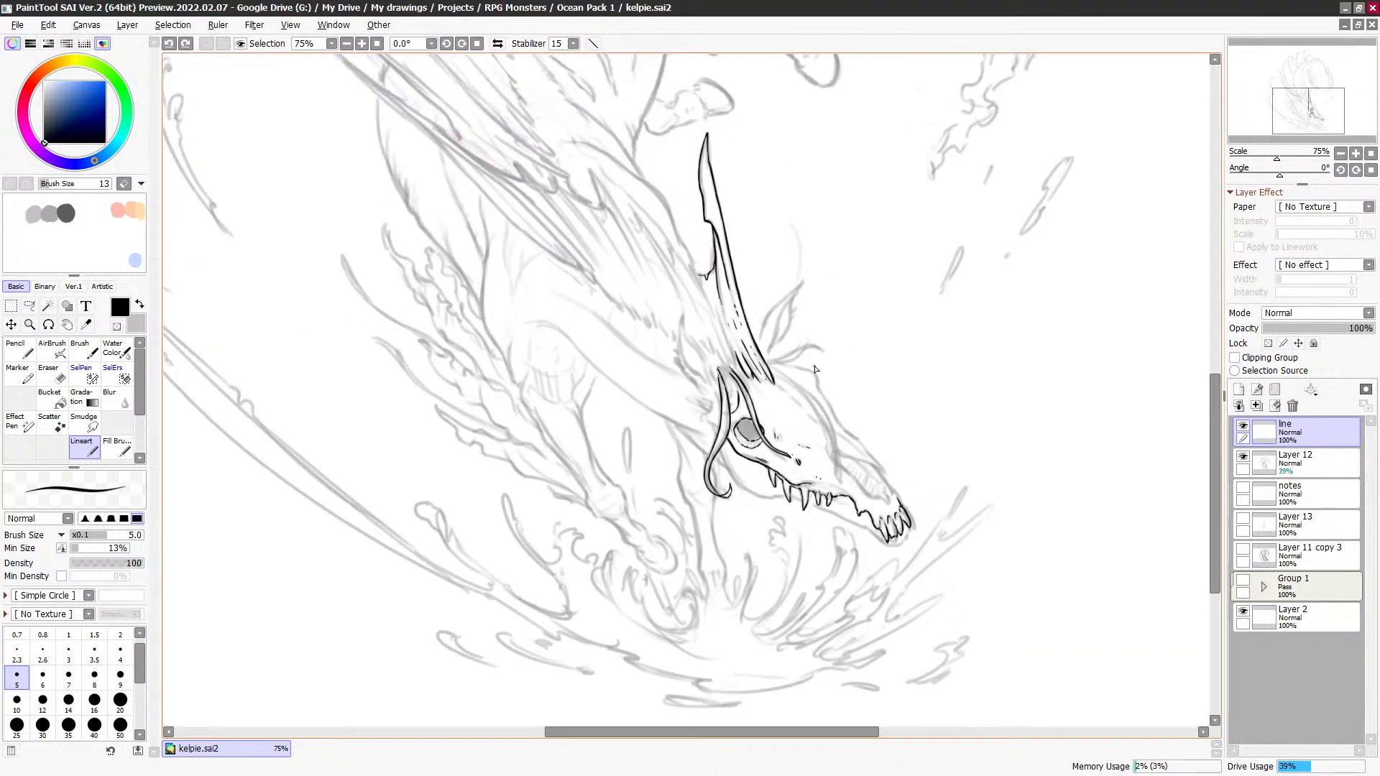
scroll(820, 372, down, 1)
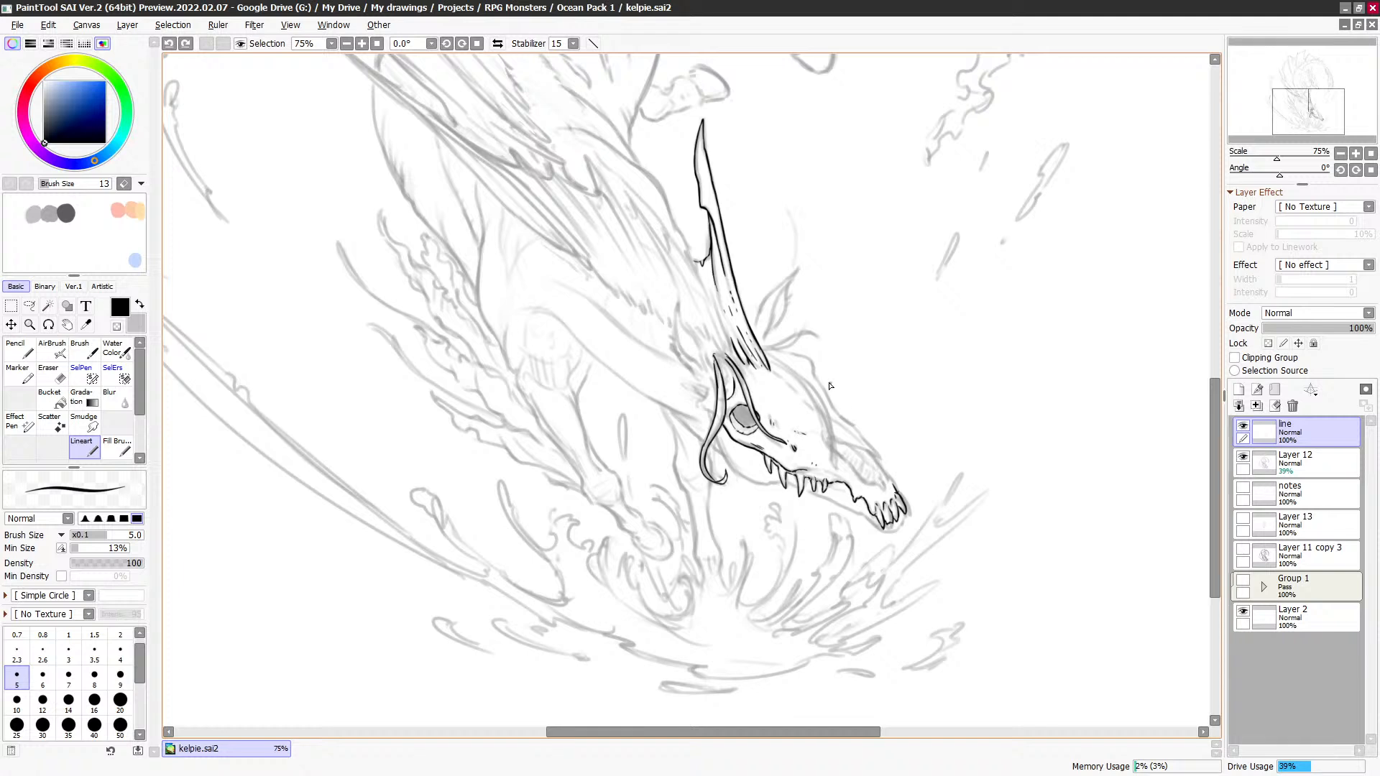
scroll(810, 402, down, 1)
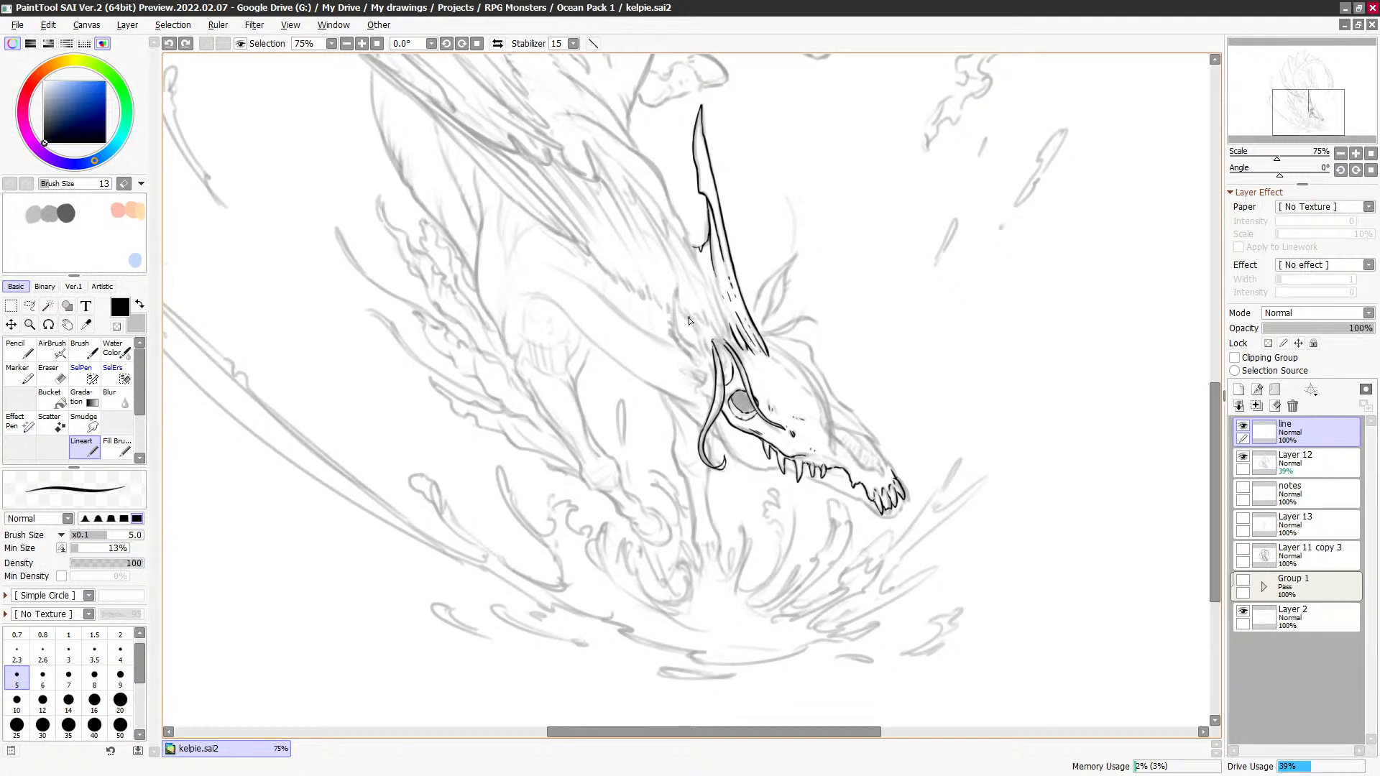
Step: Ink the long underside contour of the neck from the chest to the jaw, plus a short line inside the neck
scroll(683, 325, down, 1)
mouse_move(615, 307)
mouse_down()
mouse_move(664, 340)
mouse_move(631, 321)
mouse_up()
key(ctrl+z)
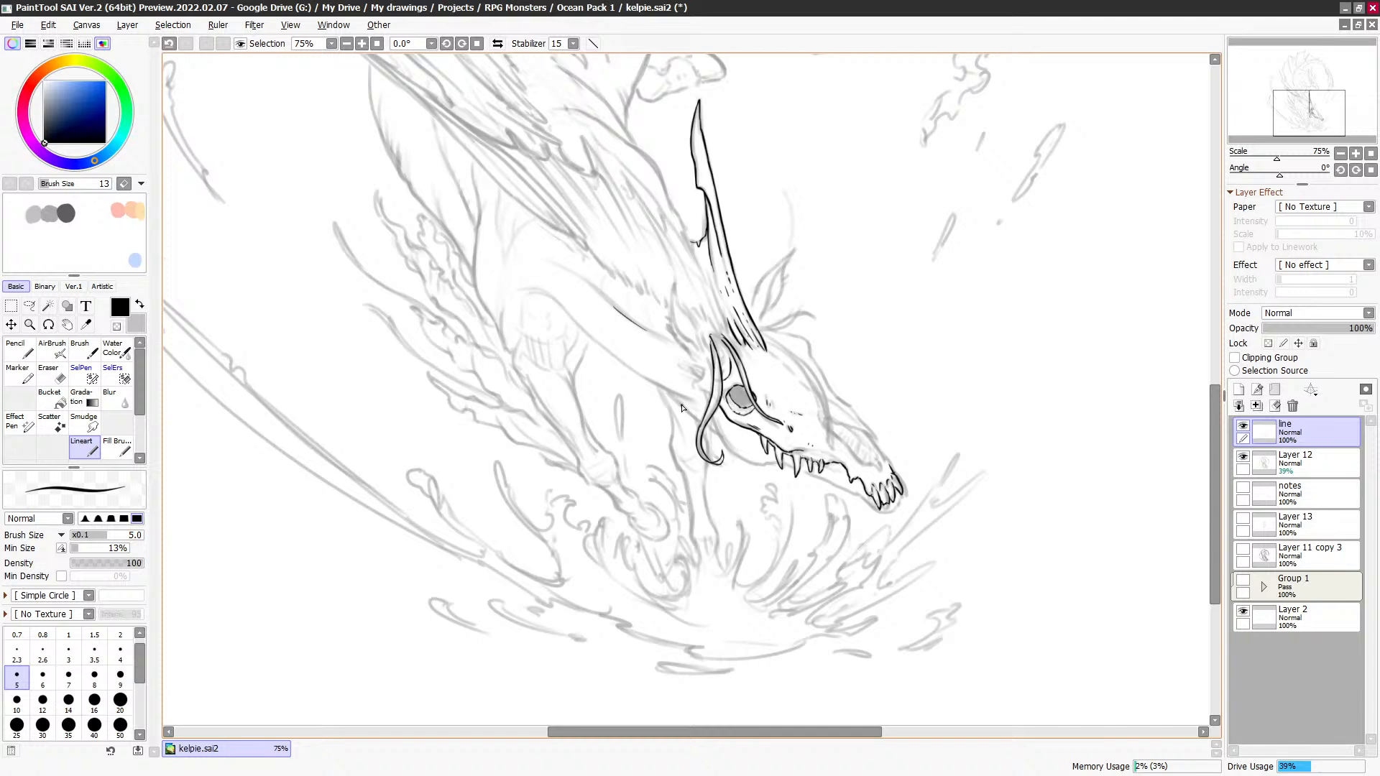
mouse_move(543, 295)
mouse_down()
mouse_move(647, 383)
mouse_move(595, 347)
mouse_move(612, 360)
mouse_move(690, 403)
mouse_up()
mouse_move(693, 399)
mouse_down()
mouse_move(679, 350)
mouse_move(679, 377)
mouse_up()
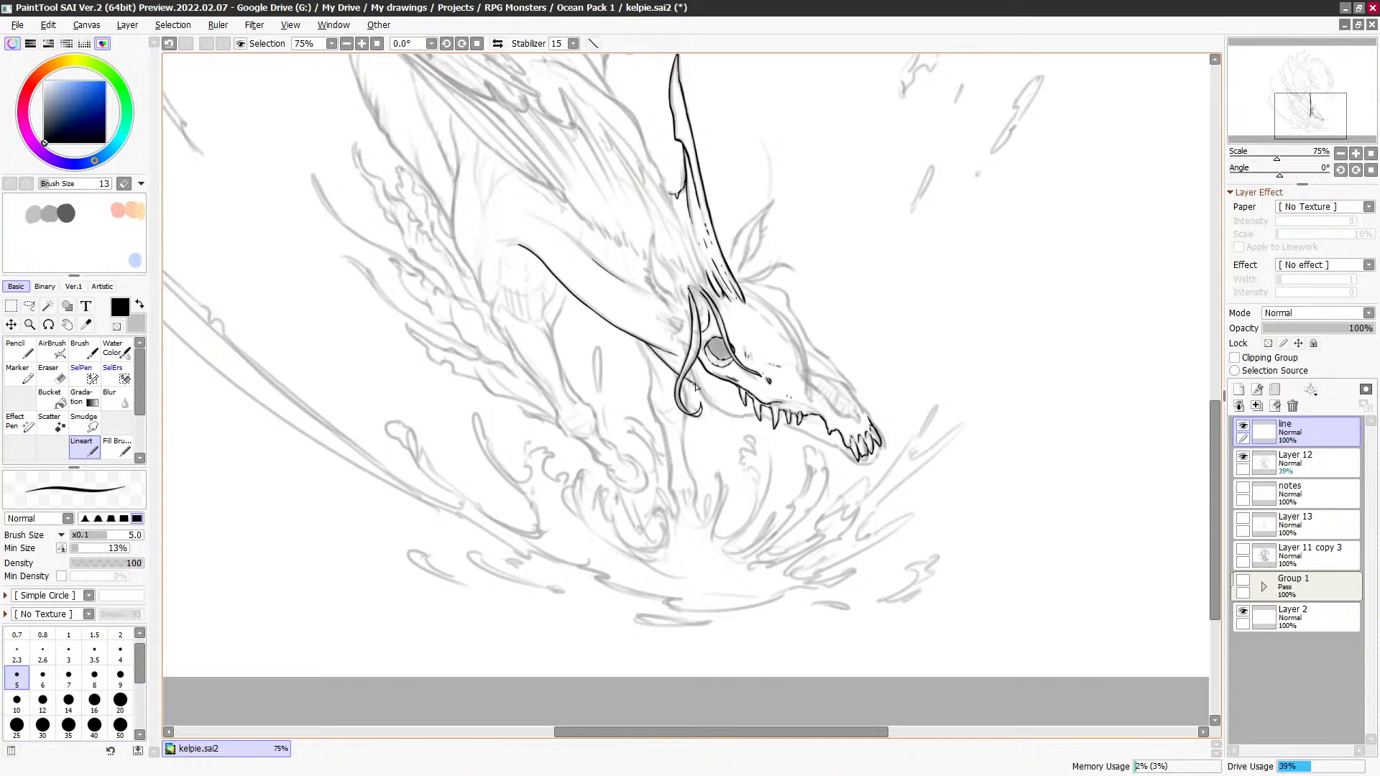
Step: Ink a short throat line branching from the neck's underside and passing behind the curled tendril at the cheek
scroll(768, 351, up, 2)
key(ctrl+z)
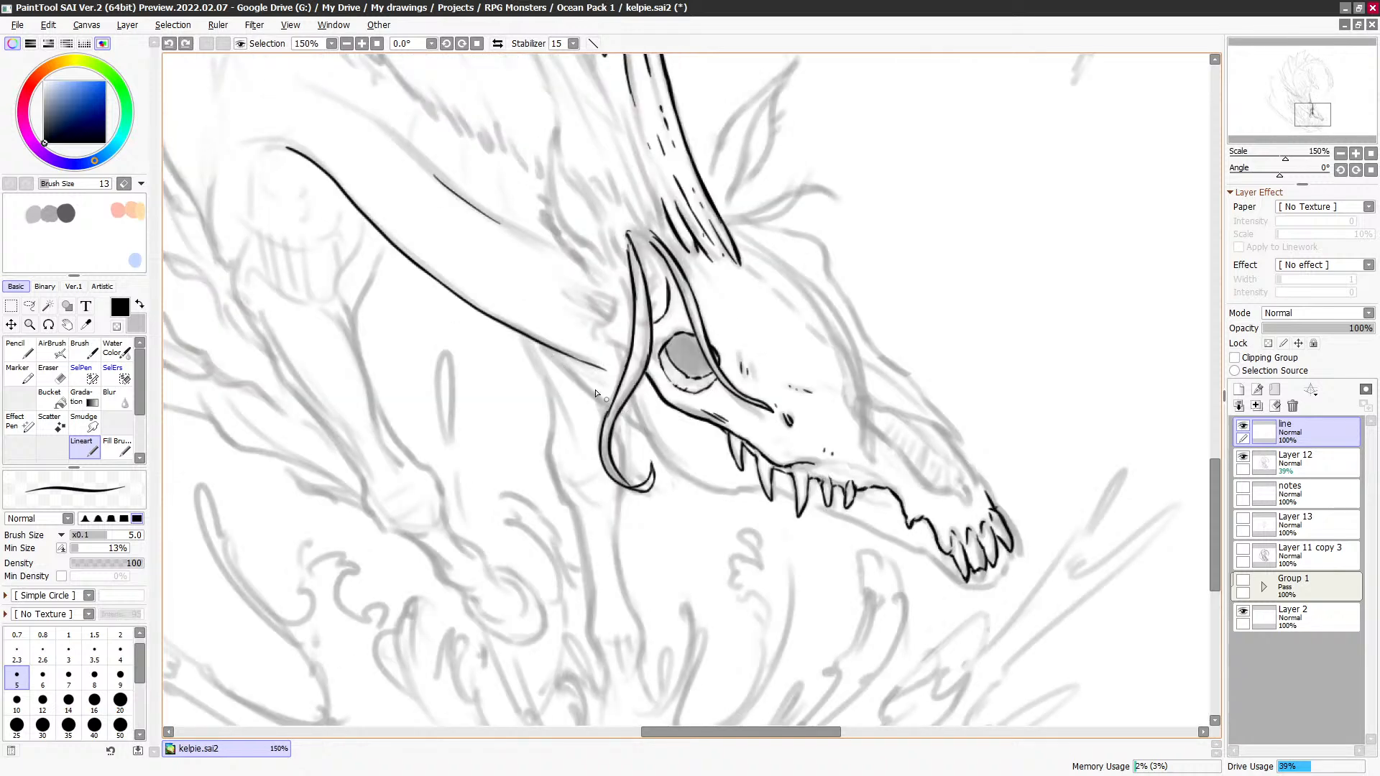
drag(545, 349, 646, 429)
drag(702, 309, 735, 280)
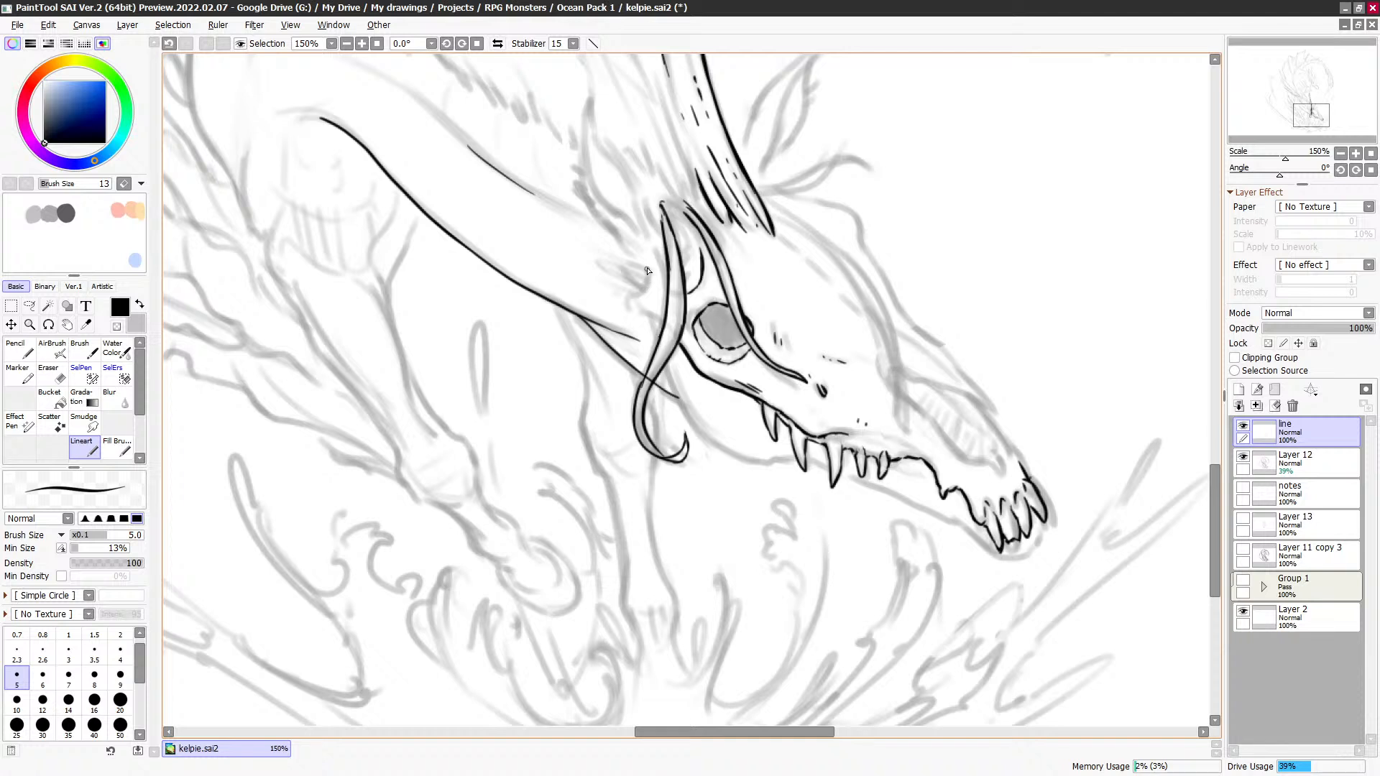
Step: Ink the jagged cheek contour behind the curled tendril, joining it to the throat area
drag(648, 270, 630, 301)
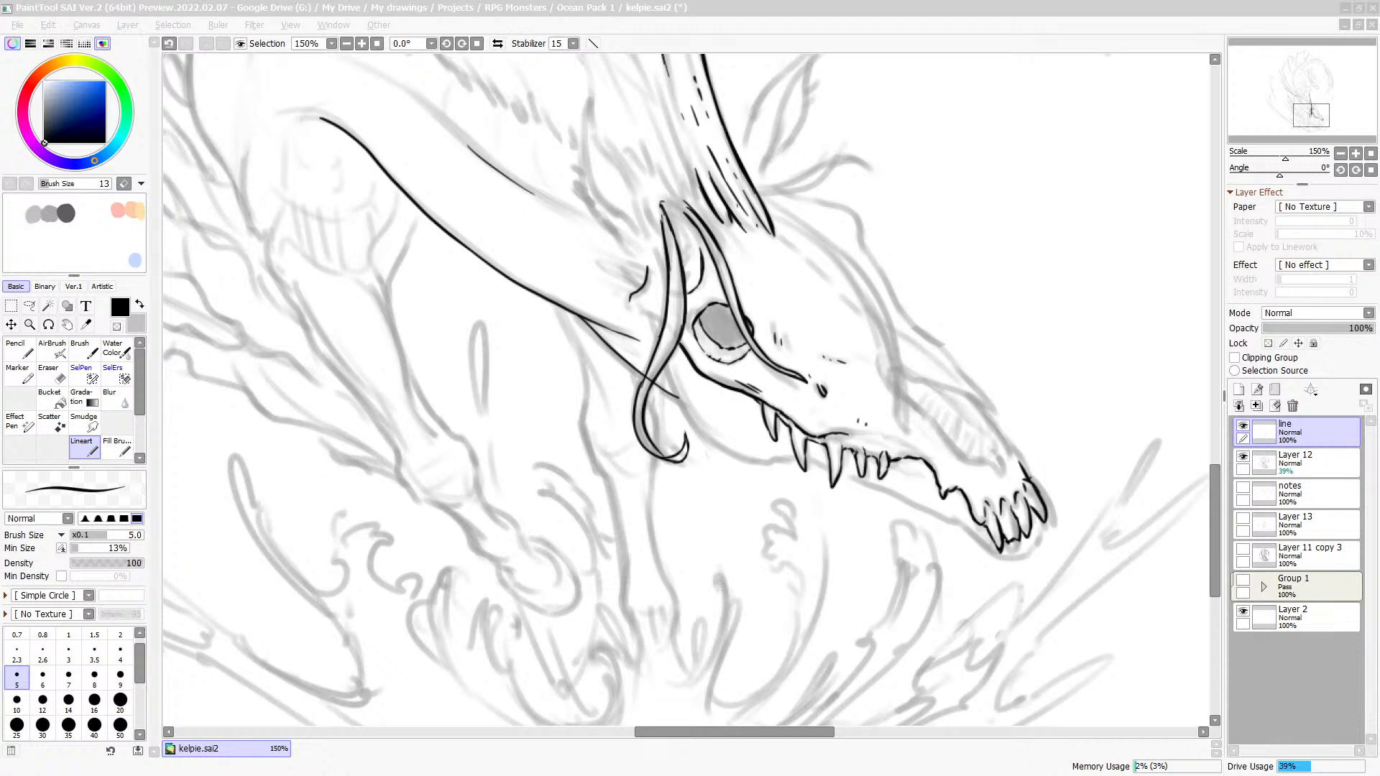
click(710, 48)
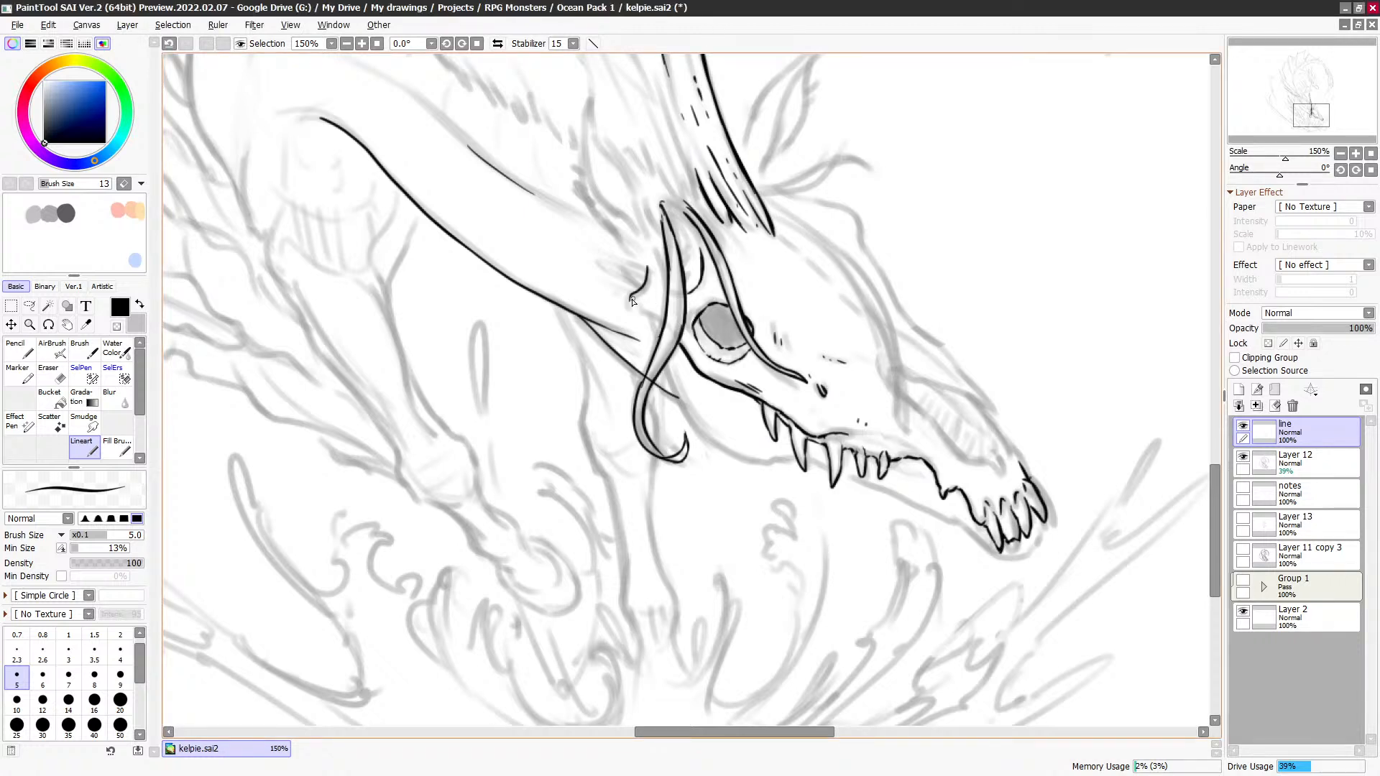
drag(630, 302, 662, 323)
drag(648, 314, 664, 378)
Step: Erase the end of the throat line that runs past the curled tendril
key(minus)
key(minus)
mouse_move(681, 402)
mouse_down()
mouse_move(687, 428)
mouse_move(632, 304)
mouse_move(607, 302)
mouse_move(626, 345)
mouse_up()
key(minus)
key(minus)
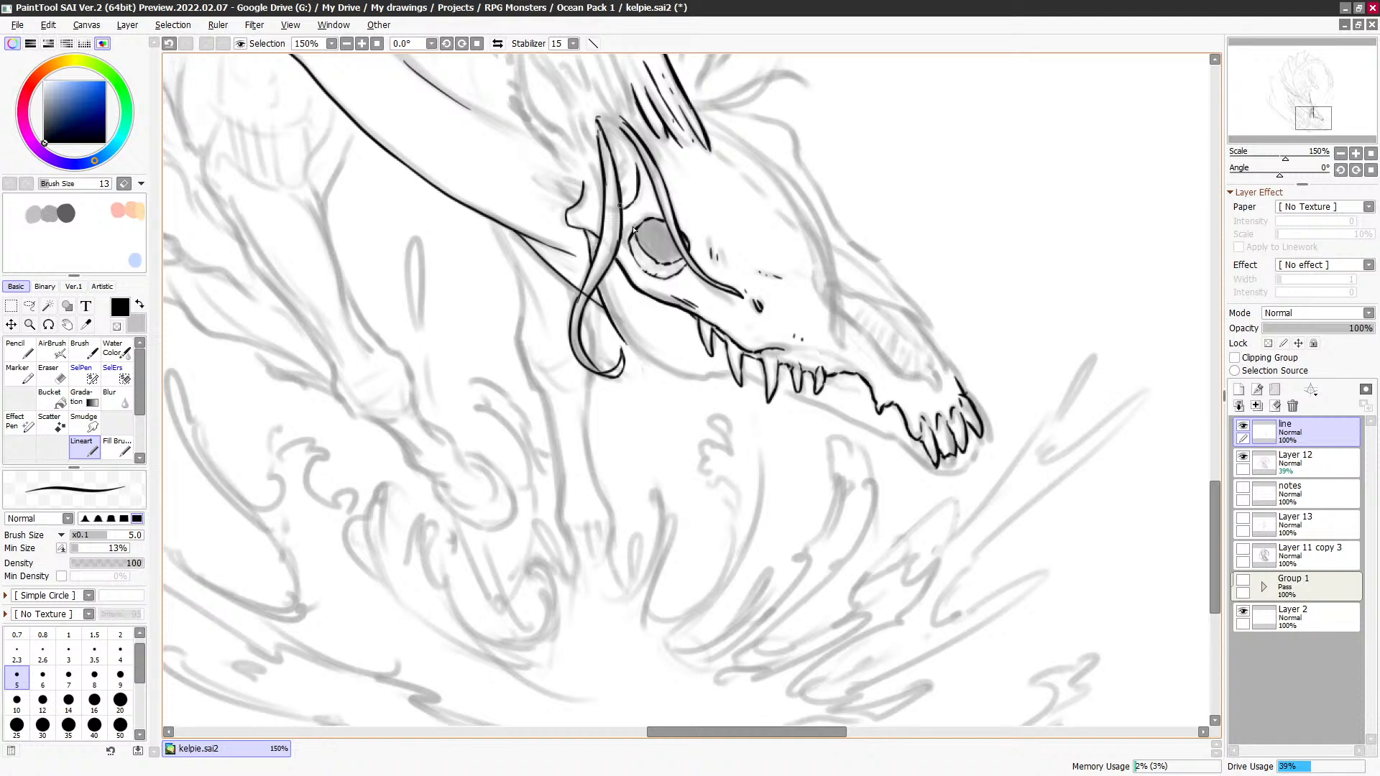
Step: Ink the back curve of the lower jaw from behind the curled tendril, undoing unsatisfactory strokes
mouse_move(668, 298)
mouse_down()
mouse_move(615, 325)
mouse_move(594, 293)
mouse_move(620, 327)
mouse_move(629, 330)
mouse_up()
key(ctrl+z)
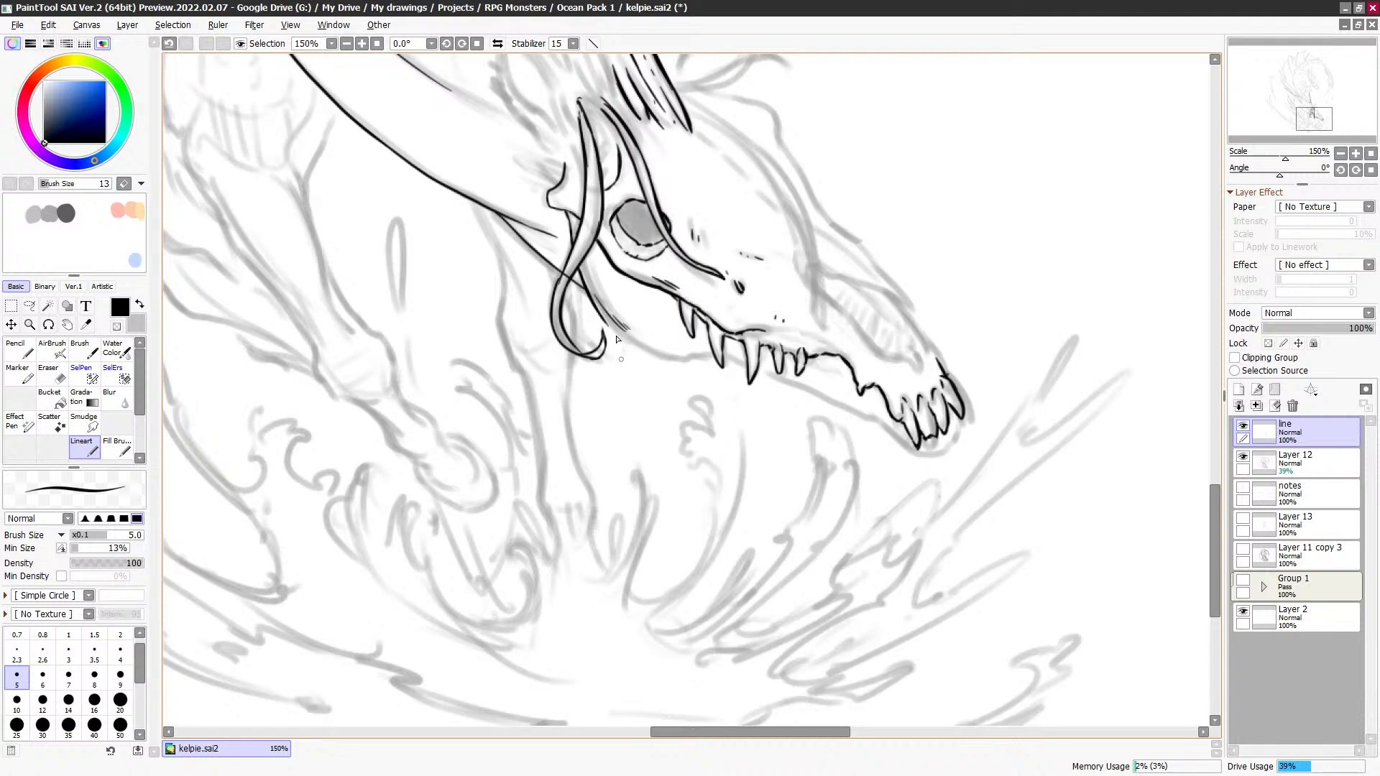
key(ctrl+z)
click(581, 231)
mouse_move(596, 300)
mouse_down()
mouse_move(643, 346)
mouse_move(639, 344)
mouse_up()
key(ctrl+z)
Step: Clean up the line overlap at the curled tendril and continue the lower jaw curve toward the back teeth
key(c)
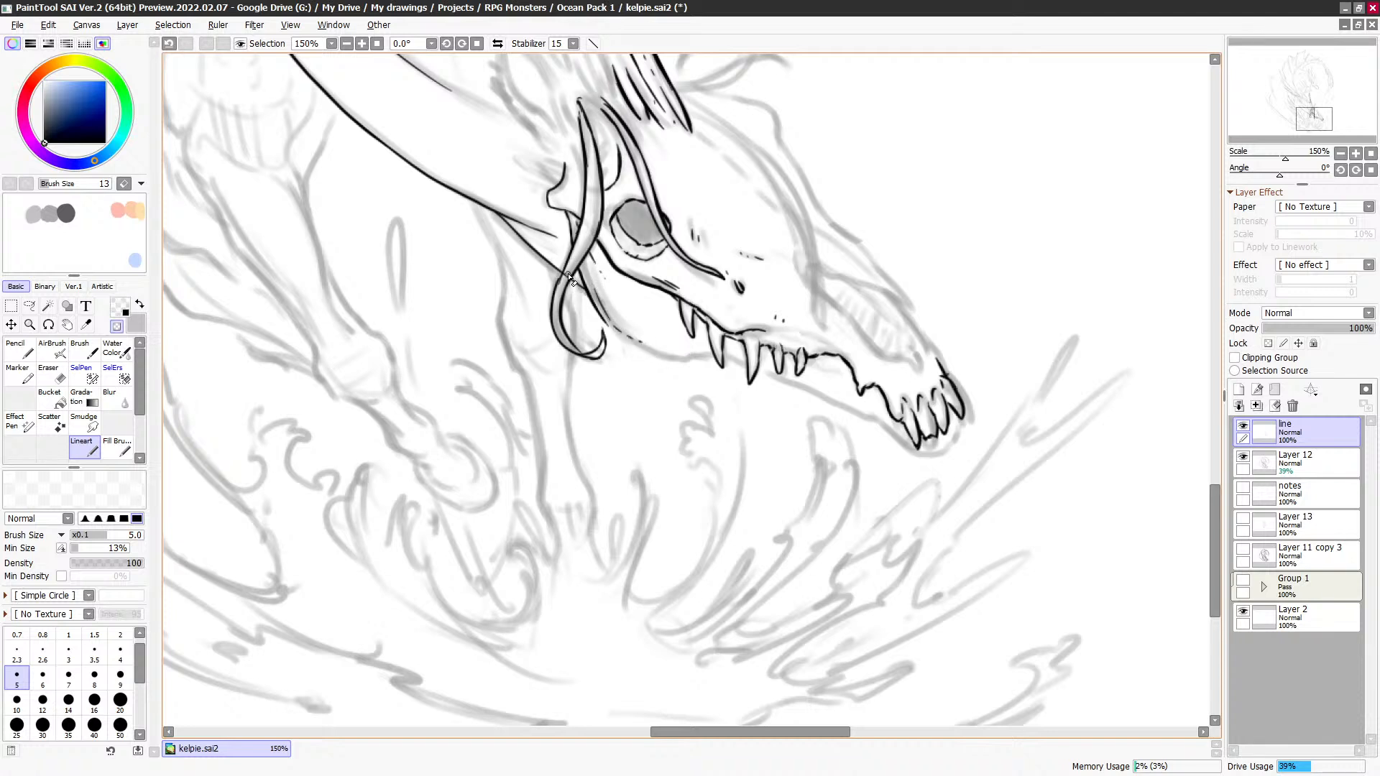
key(c)
drag(619, 335, 668, 361)
key(ctrl+z)
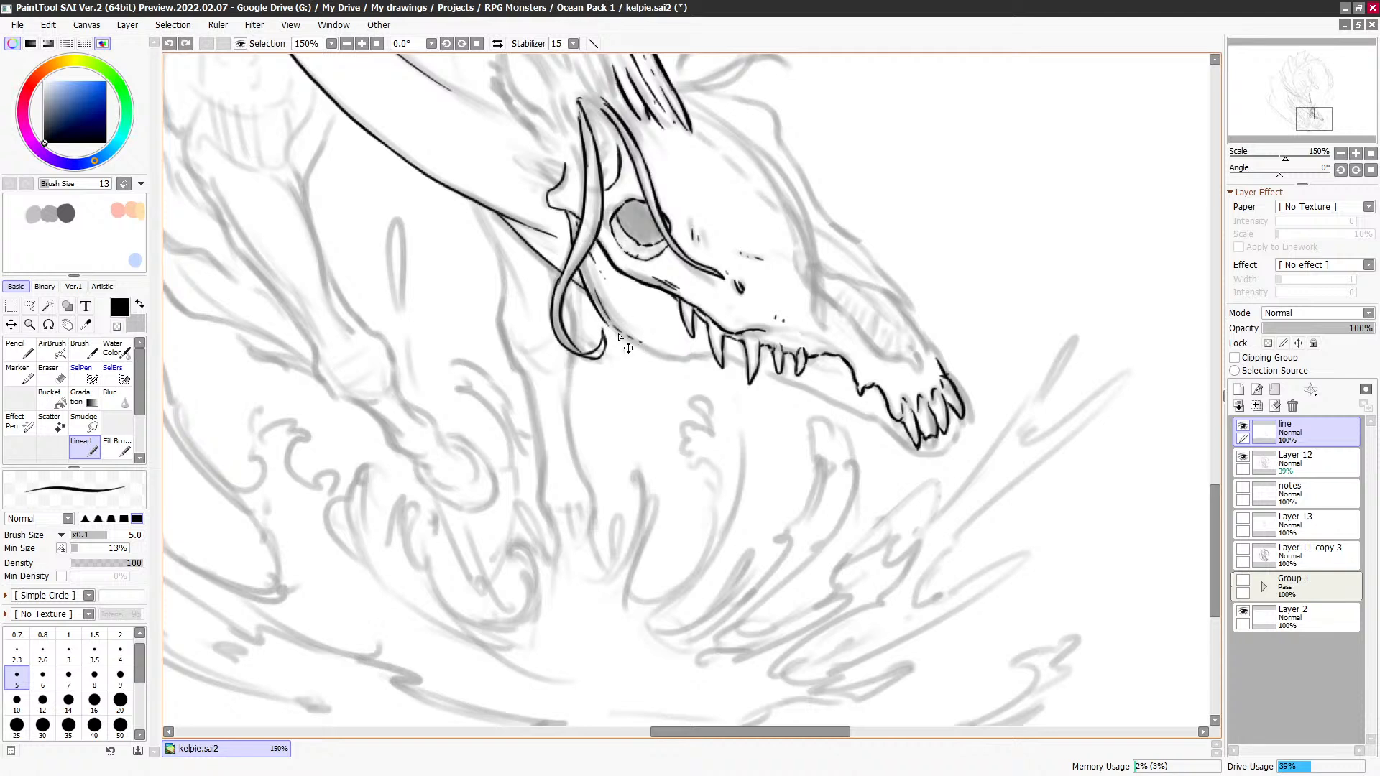
mouse_move(607, 325)
mouse_down()
mouse_move(671, 361)
mouse_move(763, 346)
mouse_up()
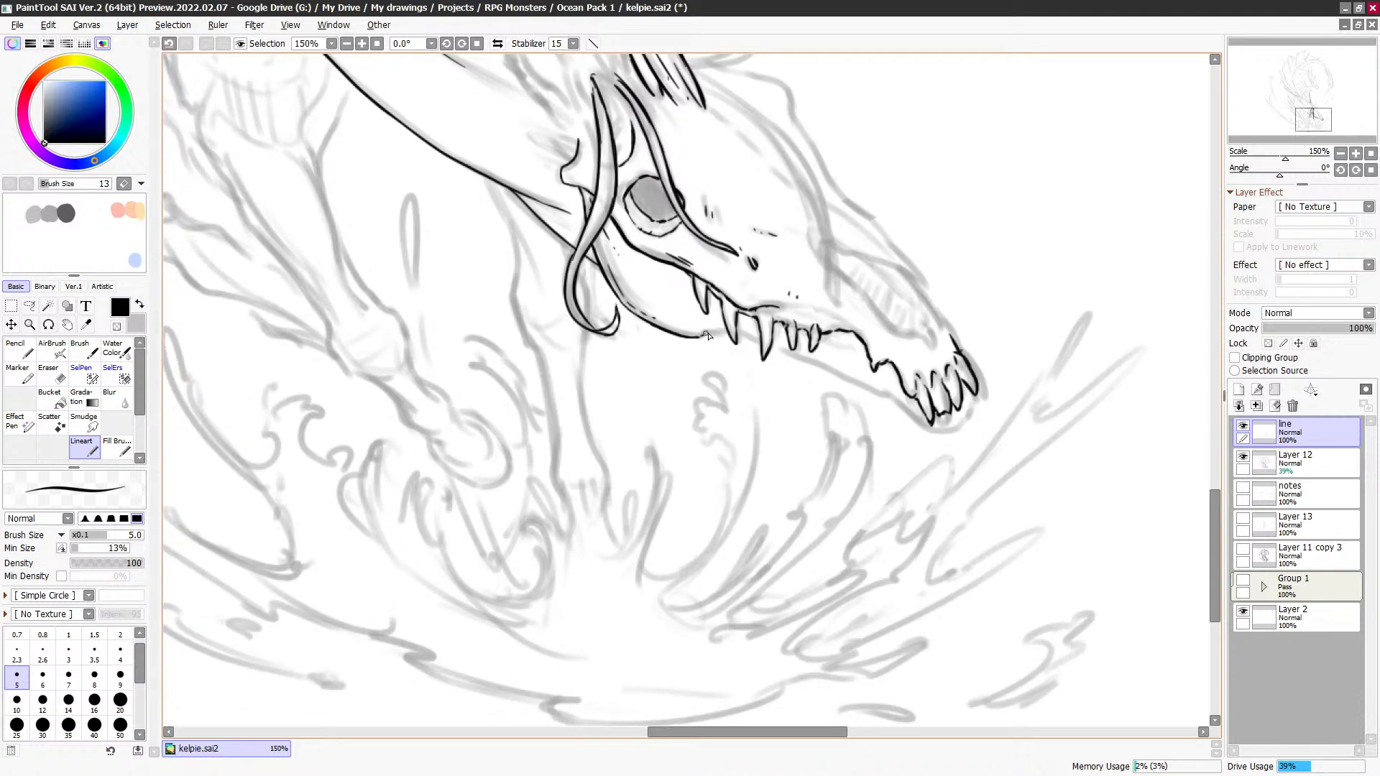
Step: Extend the bottom edge of the lower jaw forward beneath the fangs toward the chin
drag(702, 336, 716, 332)
key(ctrl+z)
drag(721, 331, 757, 344)
mouse_move(857, 355)
mouse_down()
mouse_move(768, 326)
mouse_move(784, 393)
mouse_up()
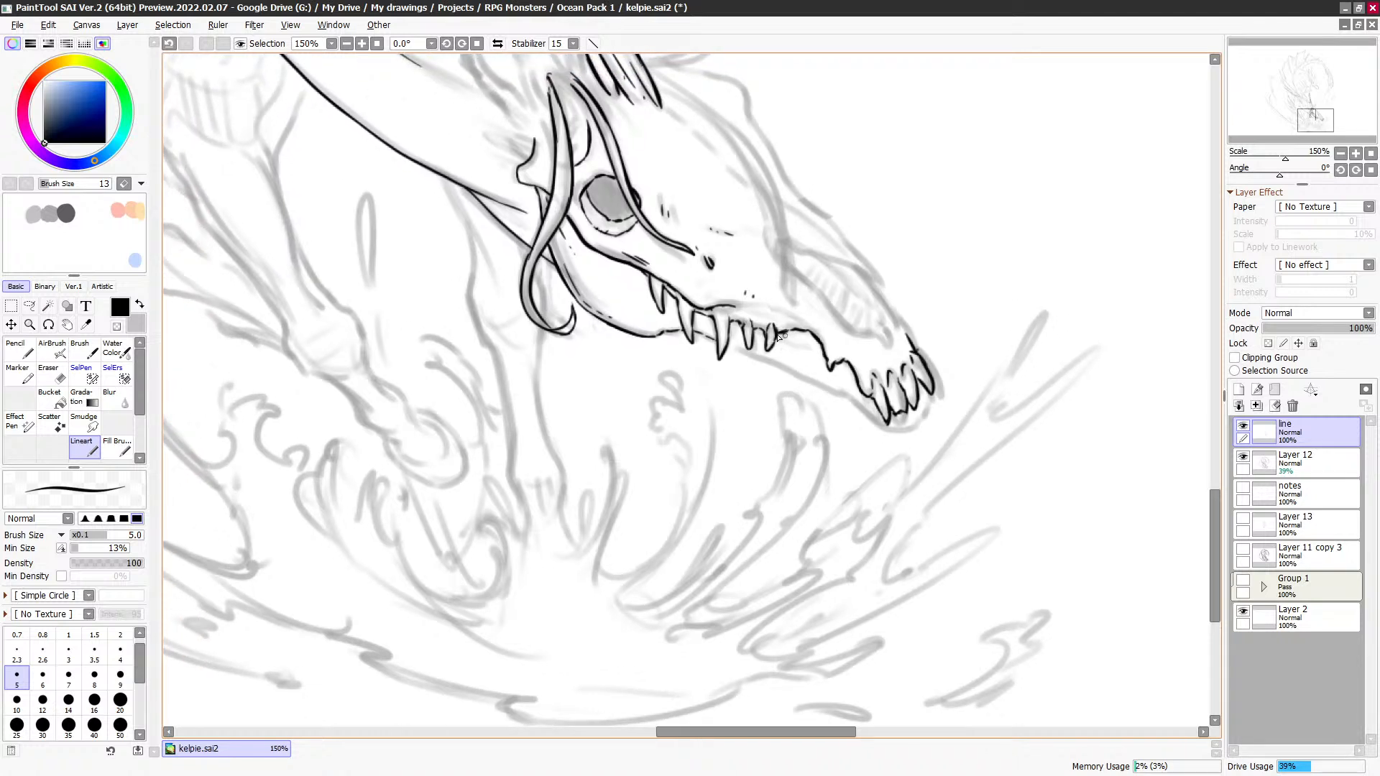
drag(742, 352, 823, 388)
drag(871, 347, 826, 299)
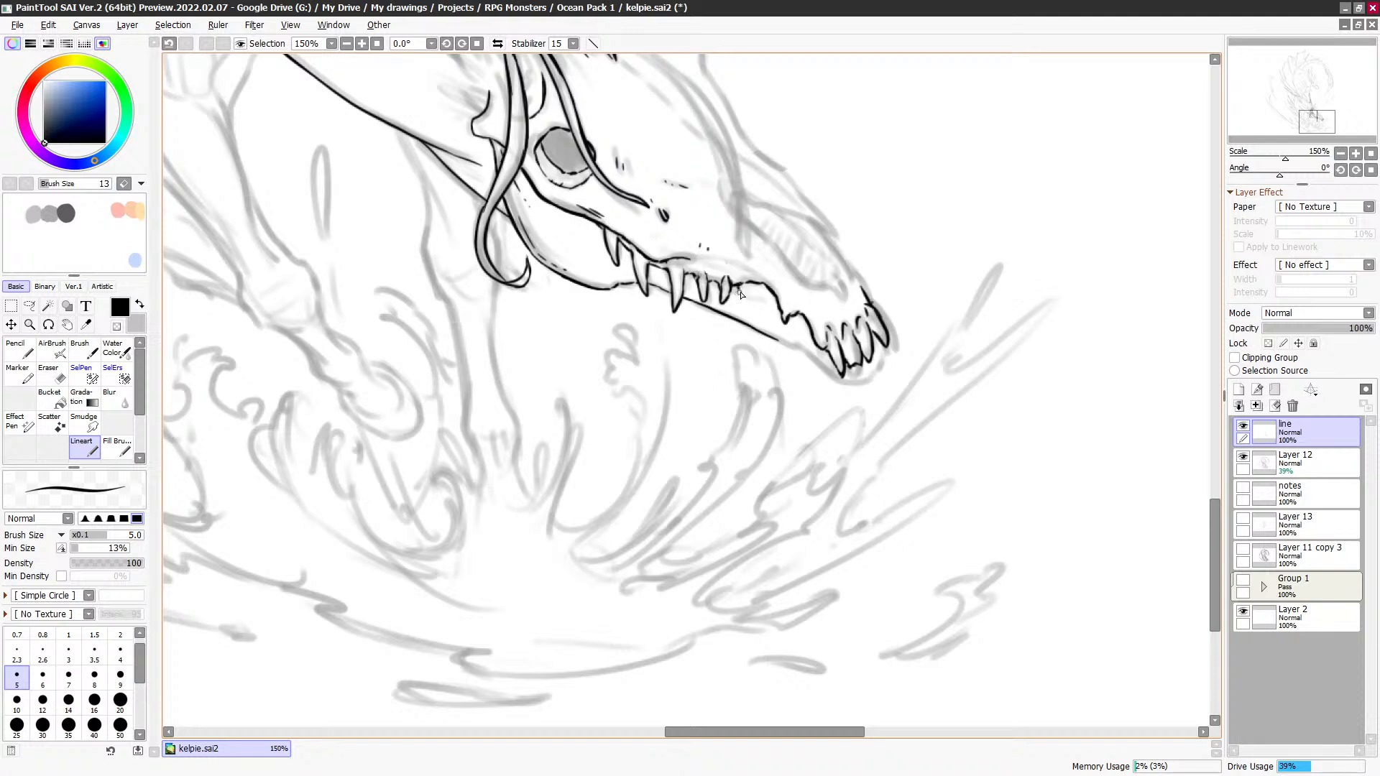
Step: Ink the upper edge of the lower jaw in the gap between the back teeth and the front fangs
drag(738, 292, 785, 316)
key(ctrl+z)
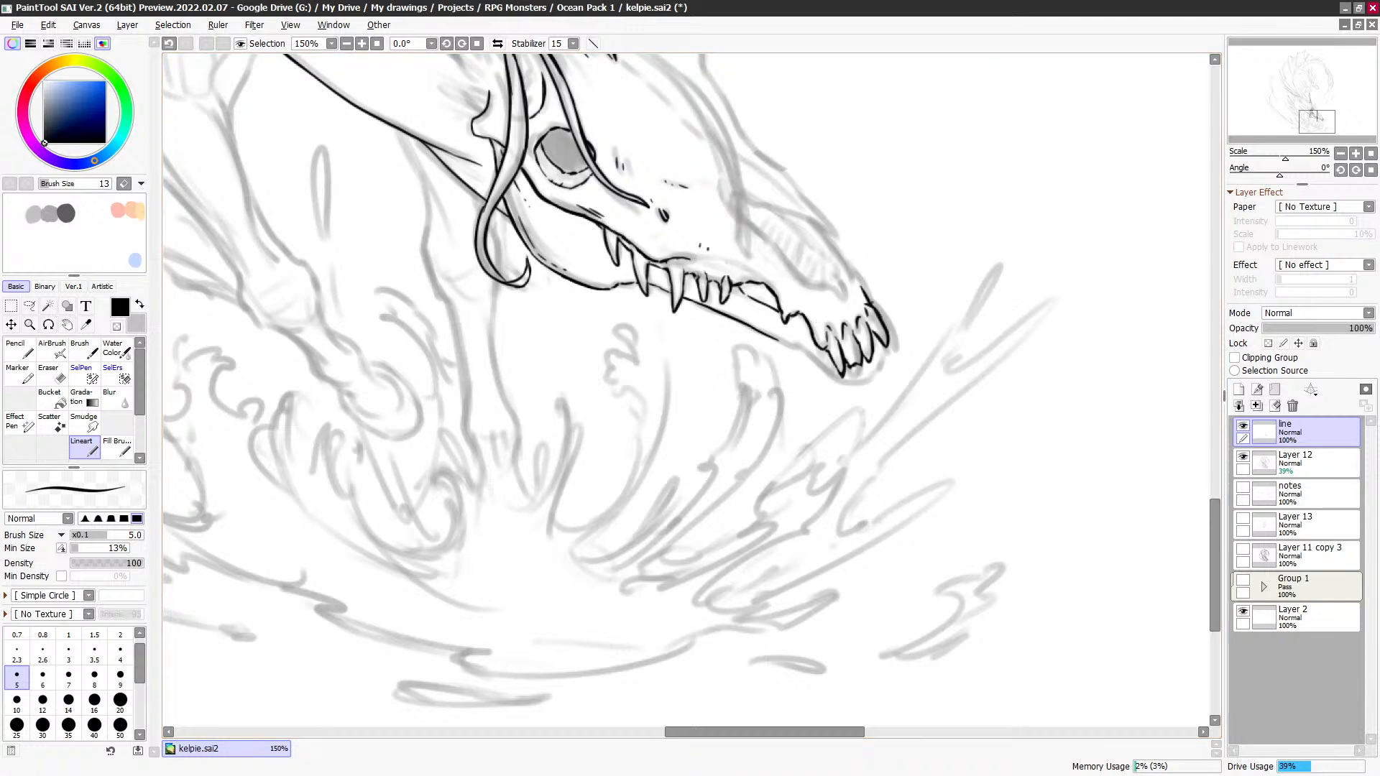
click(914, 27)
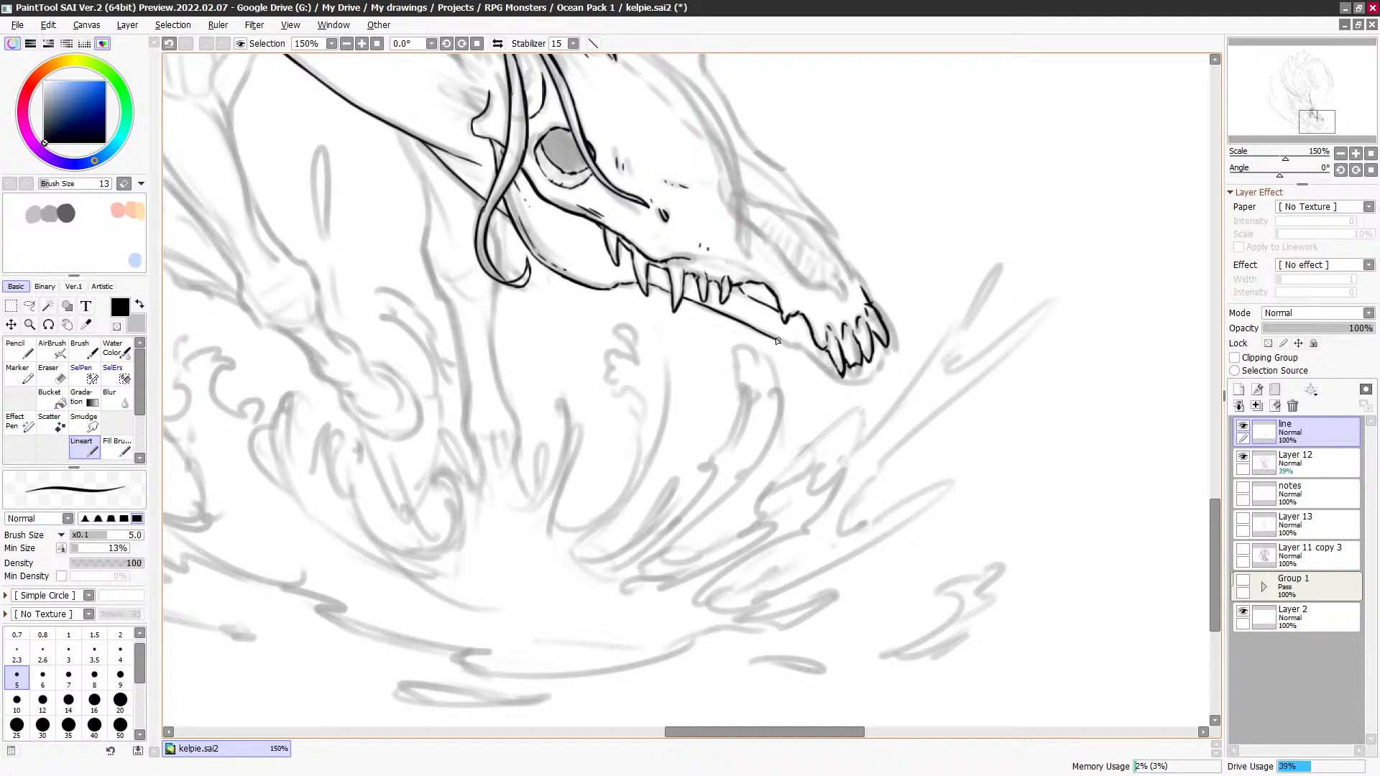
Step: Ink the front of the lower jaw and its small teeth beneath the front fangs
mouse_move(777, 337)
mouse_down()
mouse_move(788, 312)
mouse_move(815, 355)
mouse_up()
drag(796, 352, 851, 371)
key(ctrl+z)
scroll(952, 354, up, 1)
Step: Open a floating view of the drawing, move it off the main window, and return to the main canvas
click(333, 25)
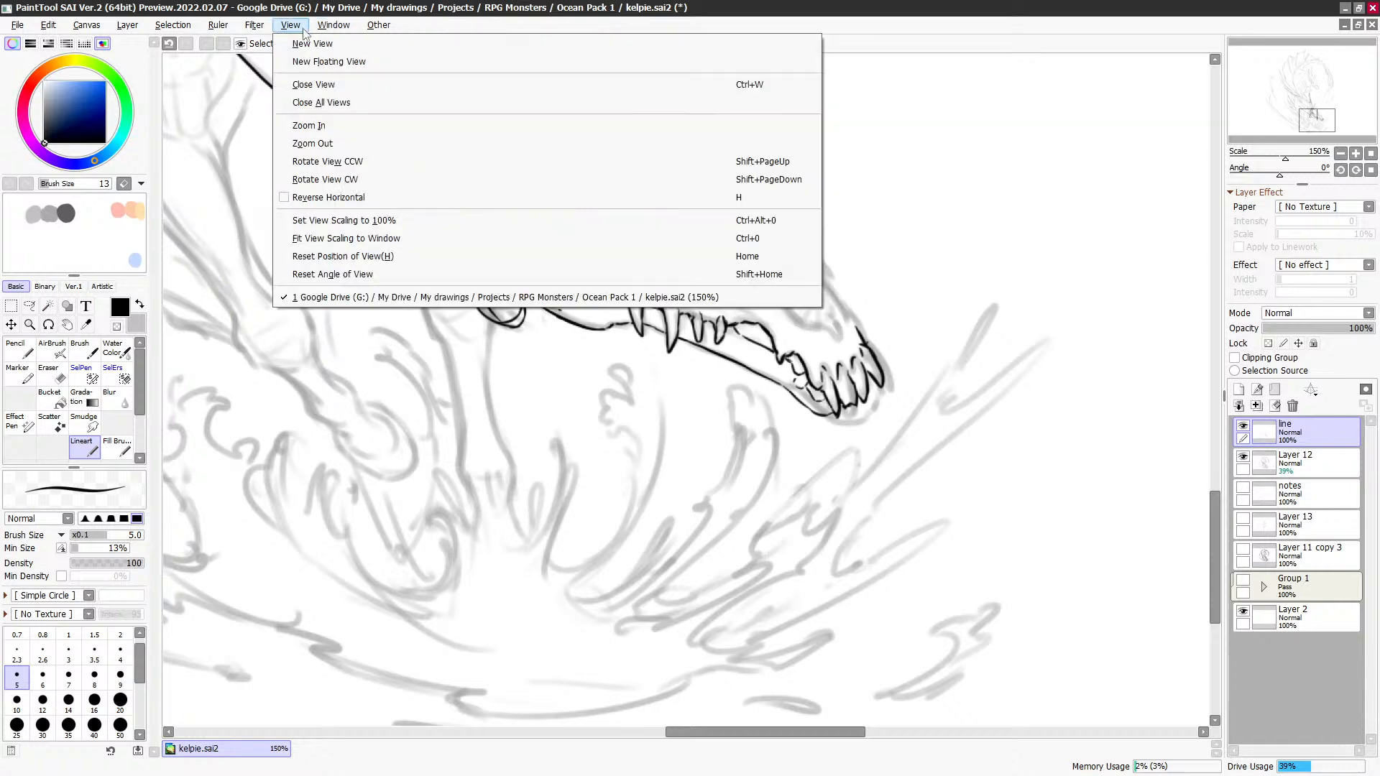
click(332, 62)
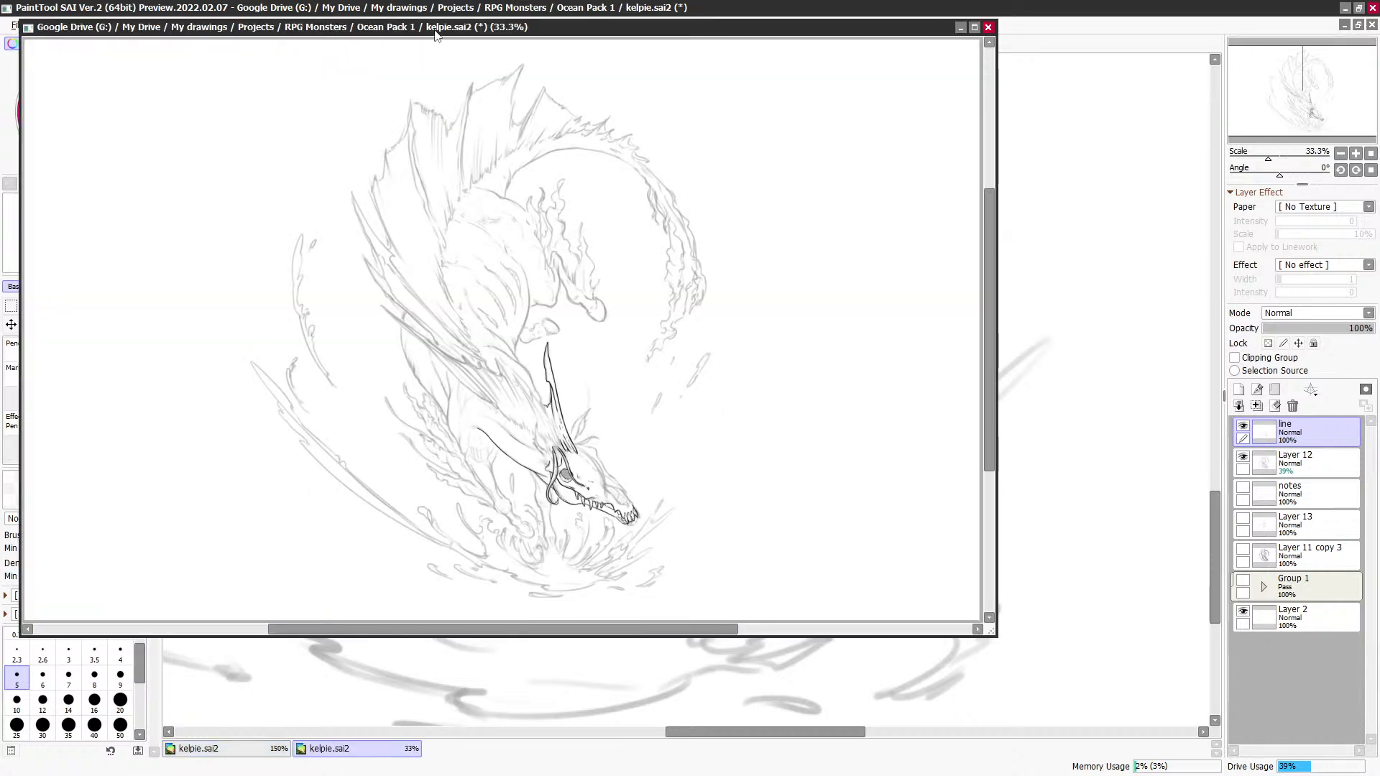
drag(435, 30, 1379, 30)
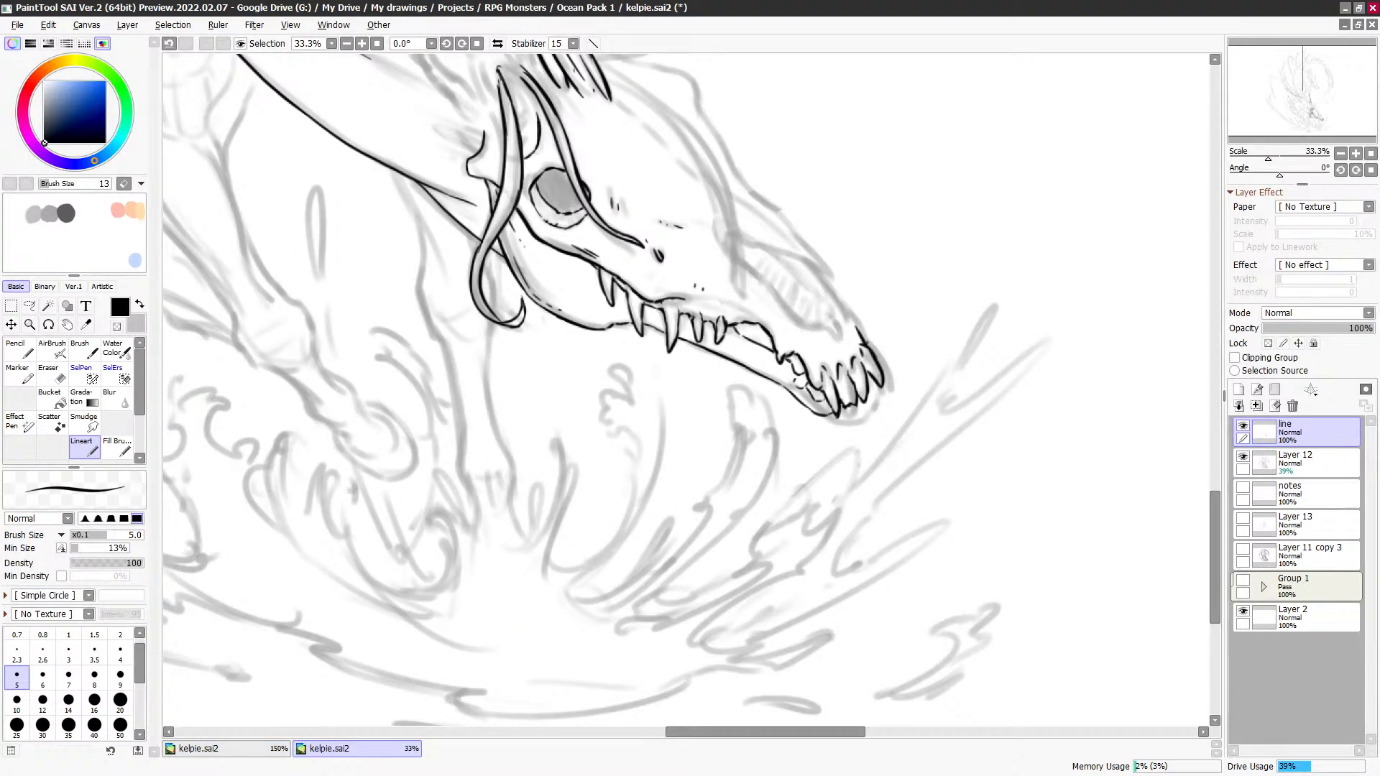
click(891, 413)
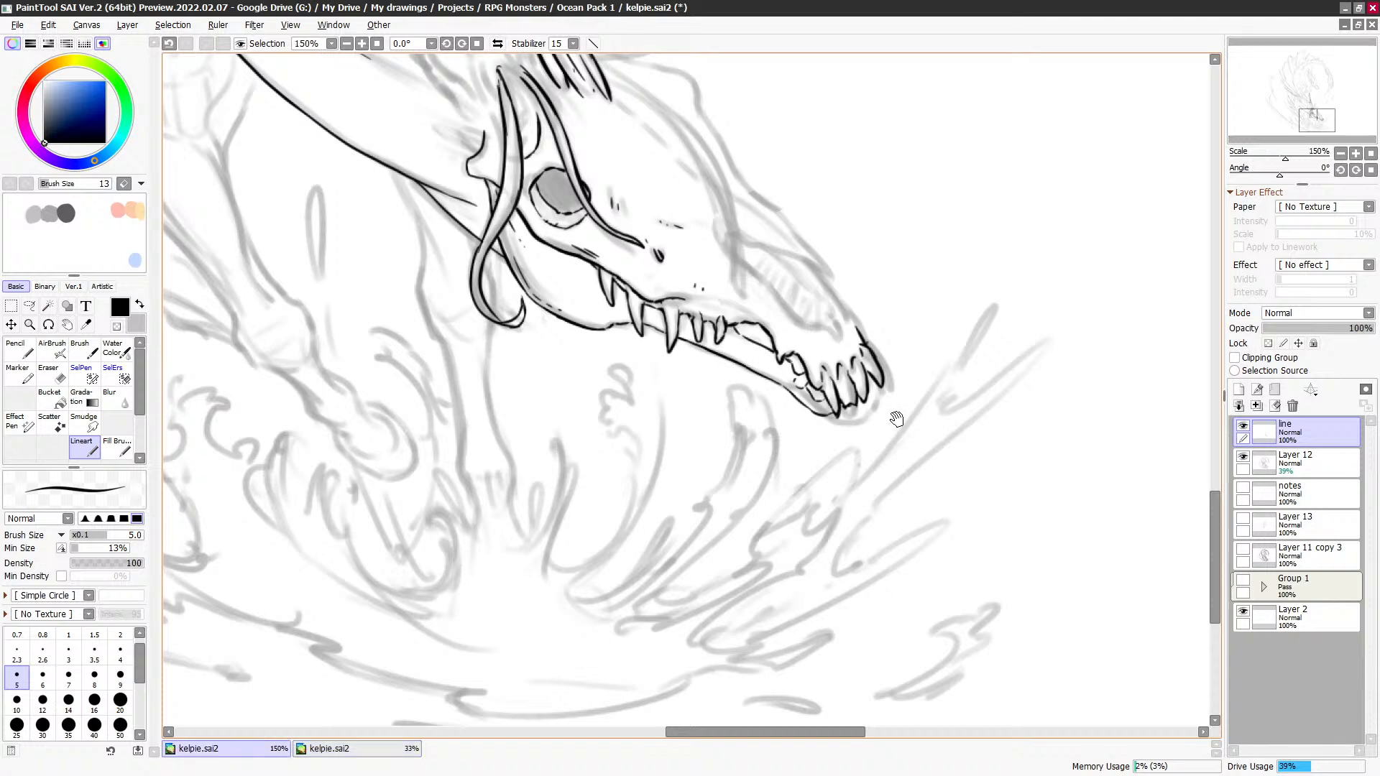
Step: Clean up and redraw the lines around the mouth gap and the front of the lower jaw using the transparent colour
key(ctrl+z)
key(e)
mouse_move(746, 368)
mouse_down()
mouse_move(798, 399)
mouse_move(765, 375)
mouse_move(786, 381)
mouse_move(827, 422)
mouse_up()
key(e)
key(minus)
key(minus)
drag(738, 330, 773, 352)
key(minus)
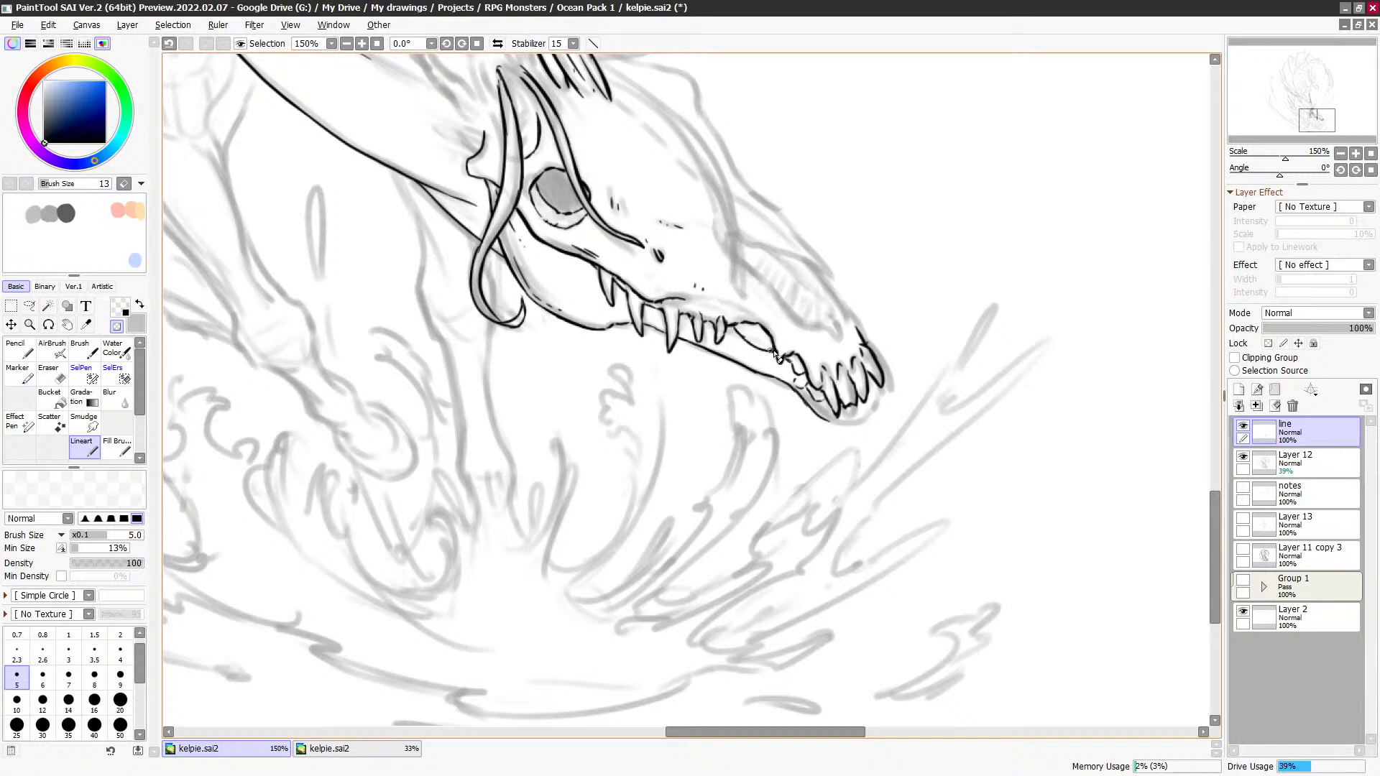
key(minus)
Step: Ink the rounded chin contour around the tips of the front fangs to close the lower jaw
scroll(751, 329, down, 2)
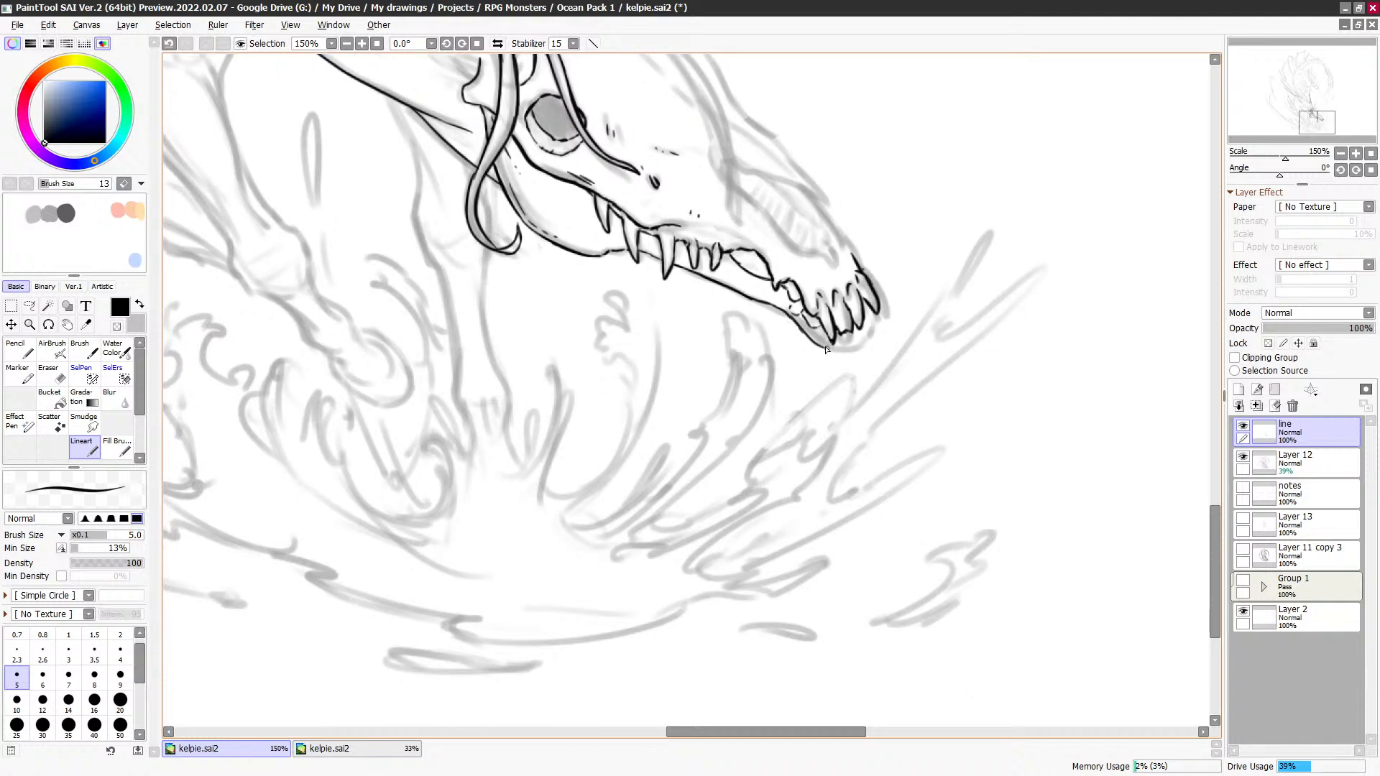
mouse_move(826, 350)
mouse_down()
mouse_move(866, 344)
mouse_move(877, 316)
mouse_up()
key(ctrl+z)
mouse_move(953, 272)
mouse_down()
mouse_move(881, 398)
mouse_move(860, 401)
mouse_up()
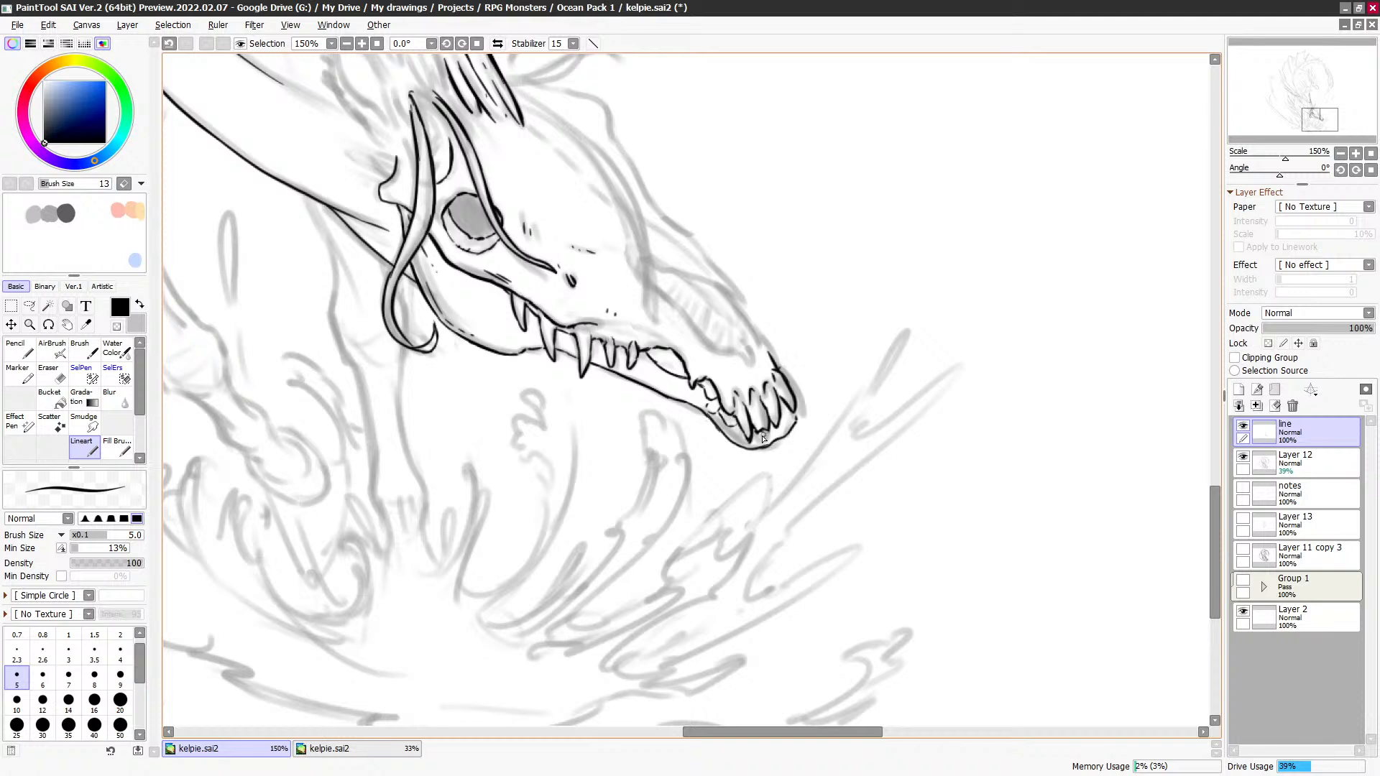
drag(748, 449, 927, 295)
key(ctrl+z)
drag(492, 254, 676, 64)
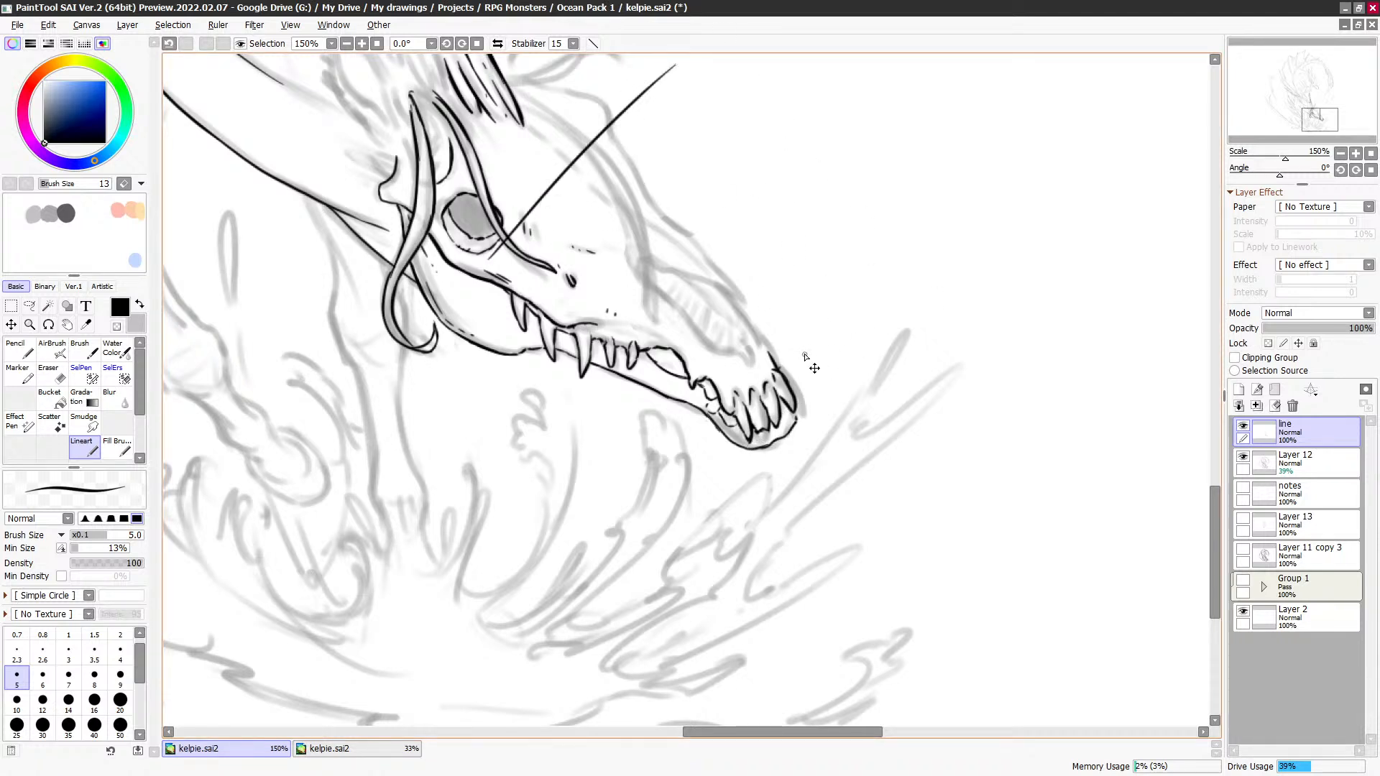
key(ctrl+z)
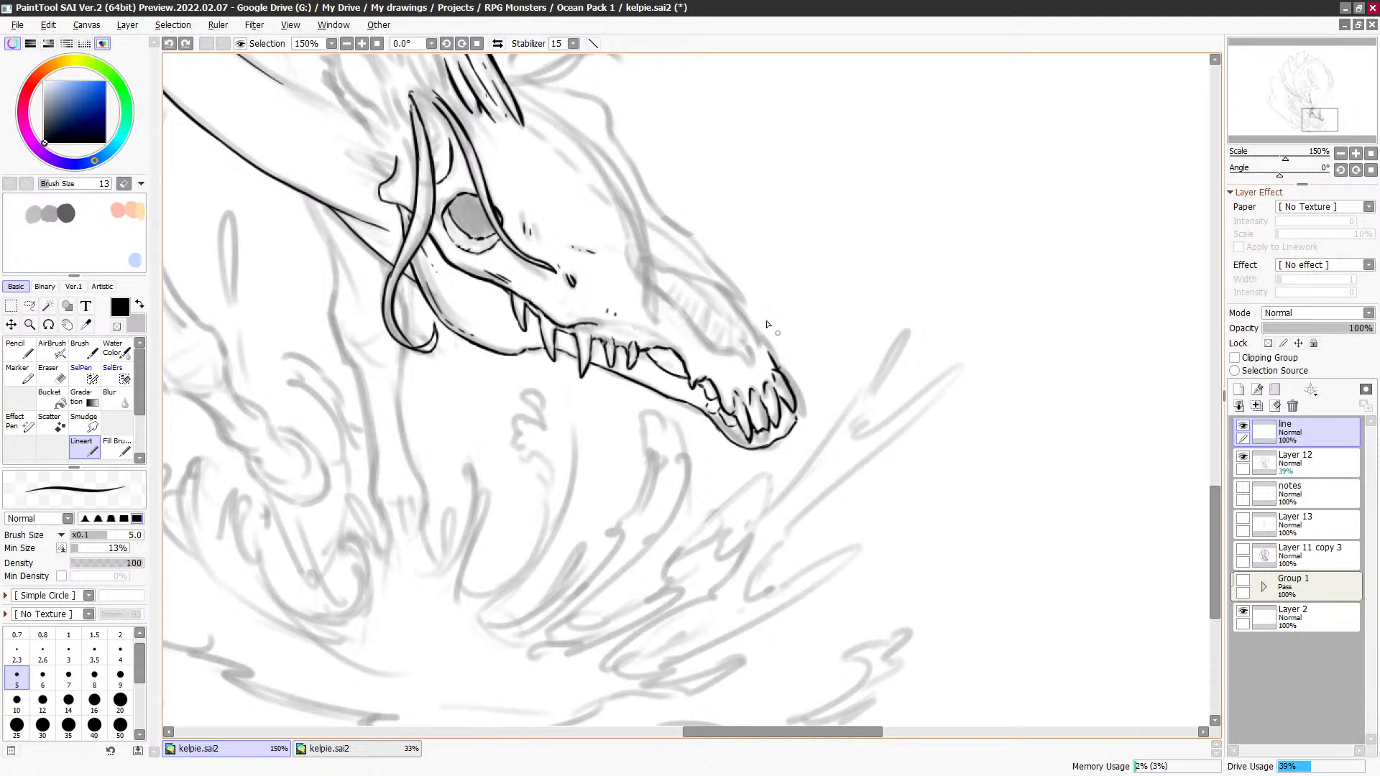
Step: Ink the skull's forehead contour from the base of the horn down to the snout
scroll(768, 325, up, 1)
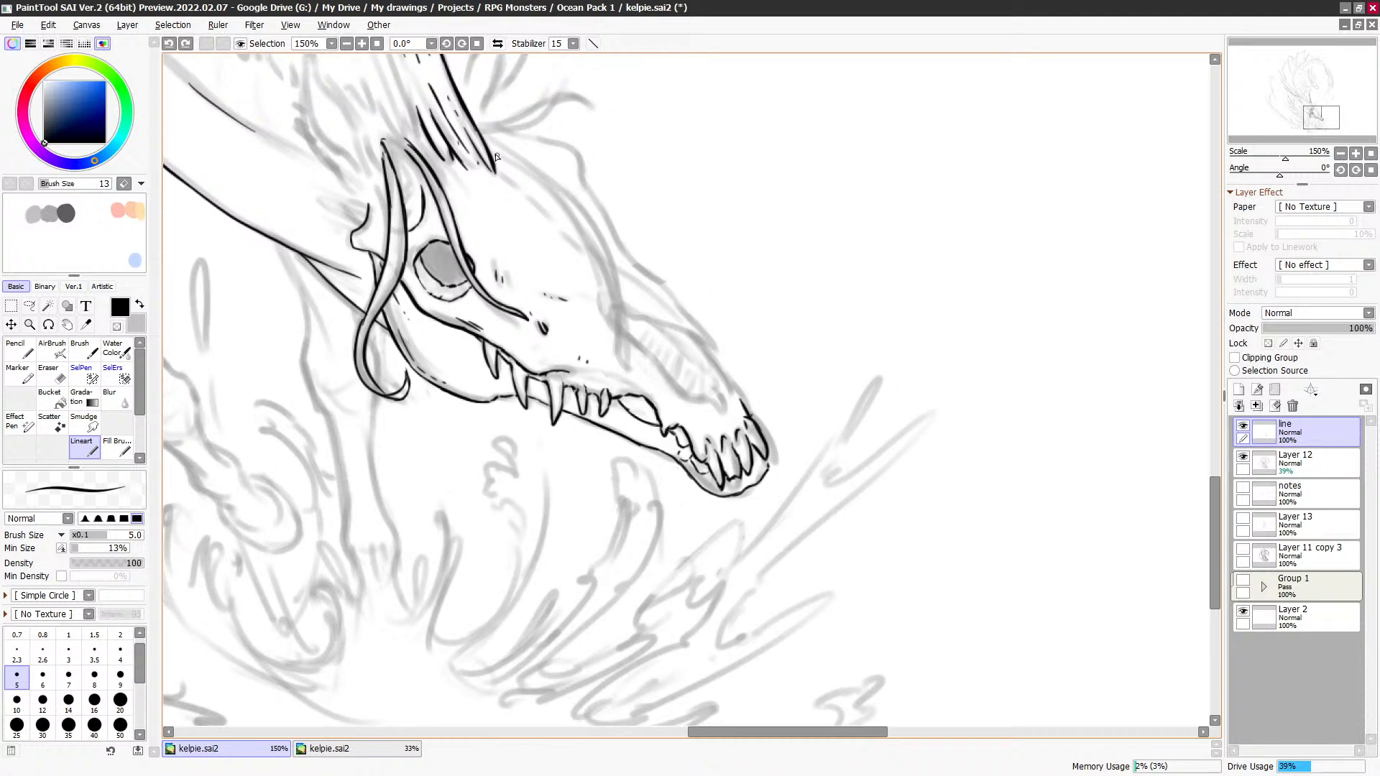
mouse_move(496, 156)
mouse_down()
mouse_move(576, 215)
mouse_move(538, 181)
mouse_move(608, 283)
mouse_move(605, 271)
mouse_move(636, 383)
mouse_up()
key(minus)
key(minus)
drag(625, 337, 636, 376)
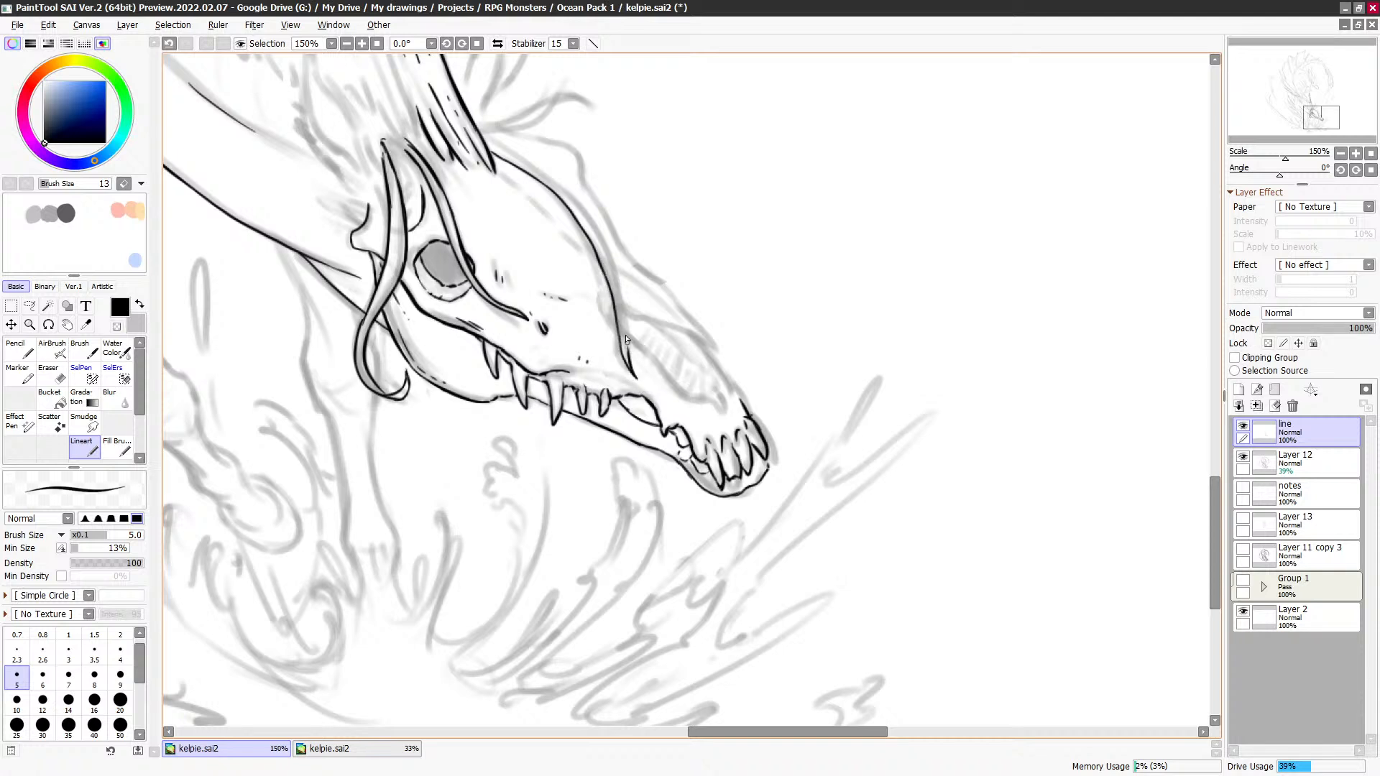
Step: Thicken the lower part of the forehead contour near the snout and trim its edge with the transparent colour
drag(624, 301, 628, 345)
key(minus)
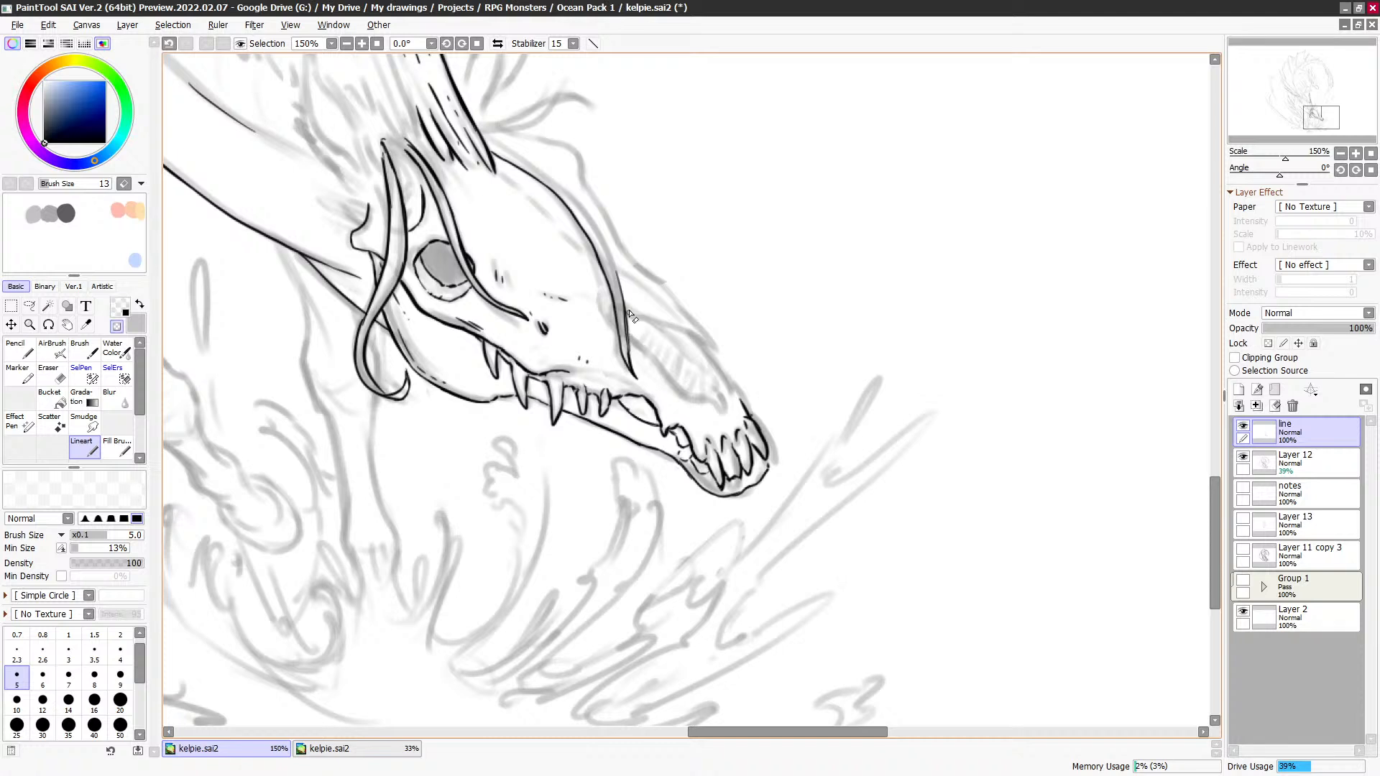
key(minus)
key(minus)
key(minus)
mouse_move(630, 352)
mouse_down()
mouse_move(616, 271)
mouse_move(624, 312)
mouse_move(622, 286)
mouse_up()
key(minus)
key(minus)
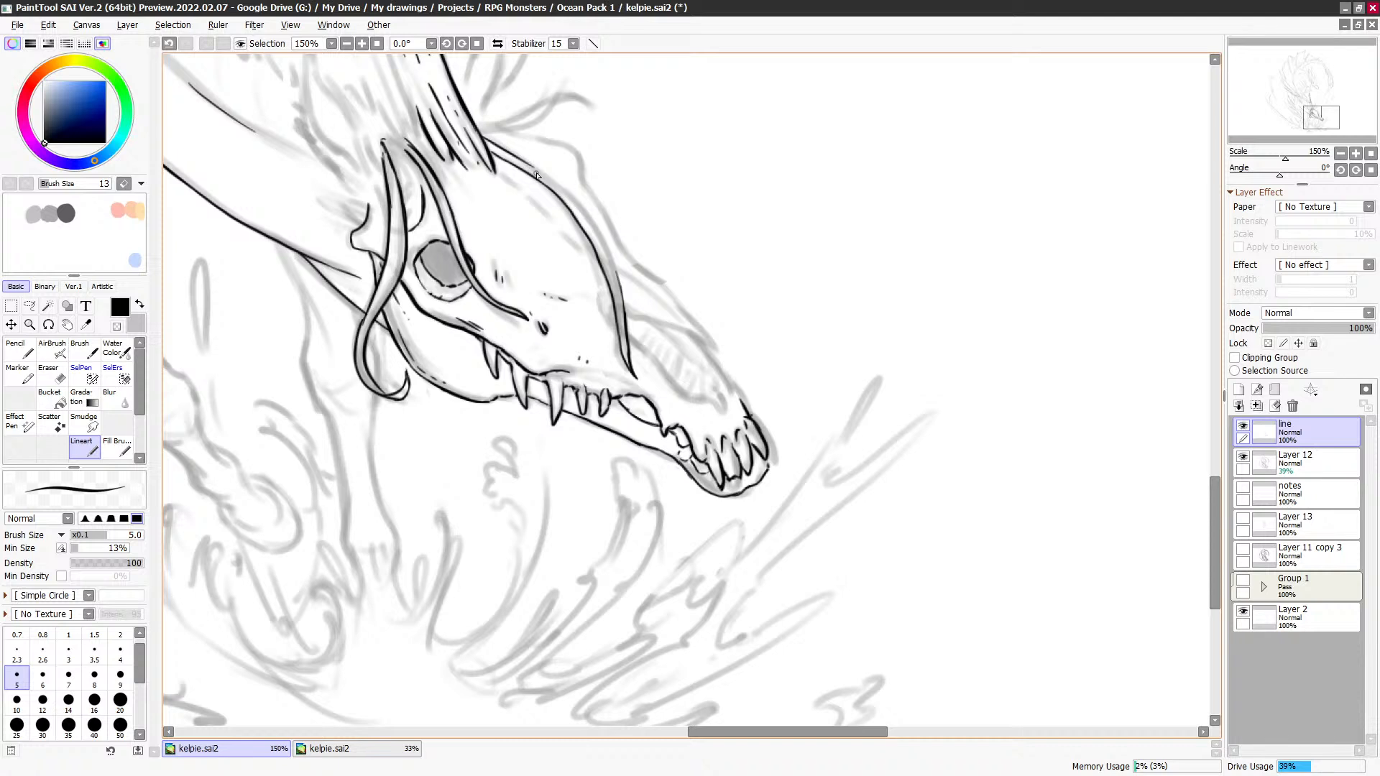
Step: Ink a second line along the forehead contour to form the curved strand running from the horn's base toward the snout
mouse_move(503, 149)
mouse_down()
mouse_move(593, 219)
mouse_move(610, 276)
mouse_up()
key(ctrl+z)
drag(605, 237, 622, 294)
drag(475, 231, 532, 307)
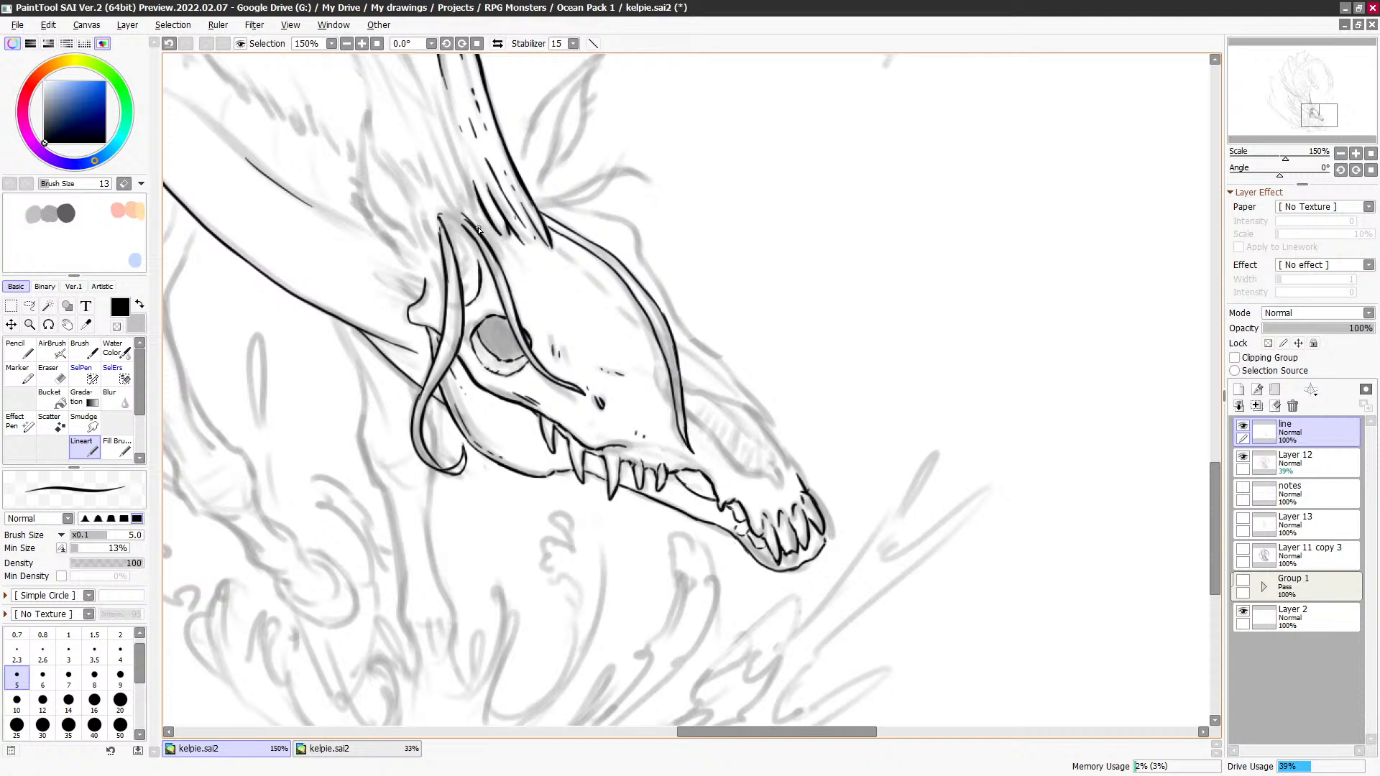
Step: Ink a small wavy crack on the forehead just below the base of the horn
mouse_move(478, 230)
mouse_down()
mouse_move(542, 278)
mouse_move(496, 235)
mouse_up()
key(ctrl+z)
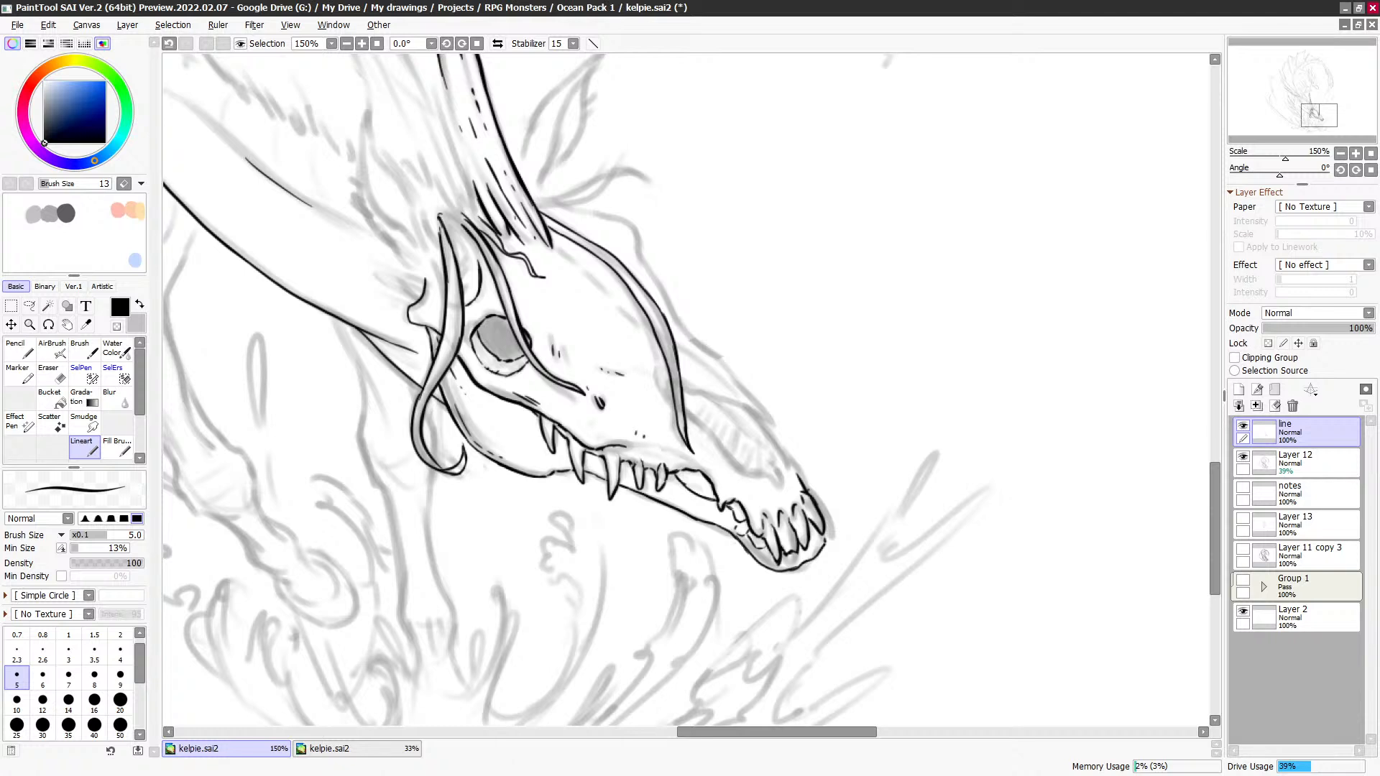
key(ctrl+Tab)
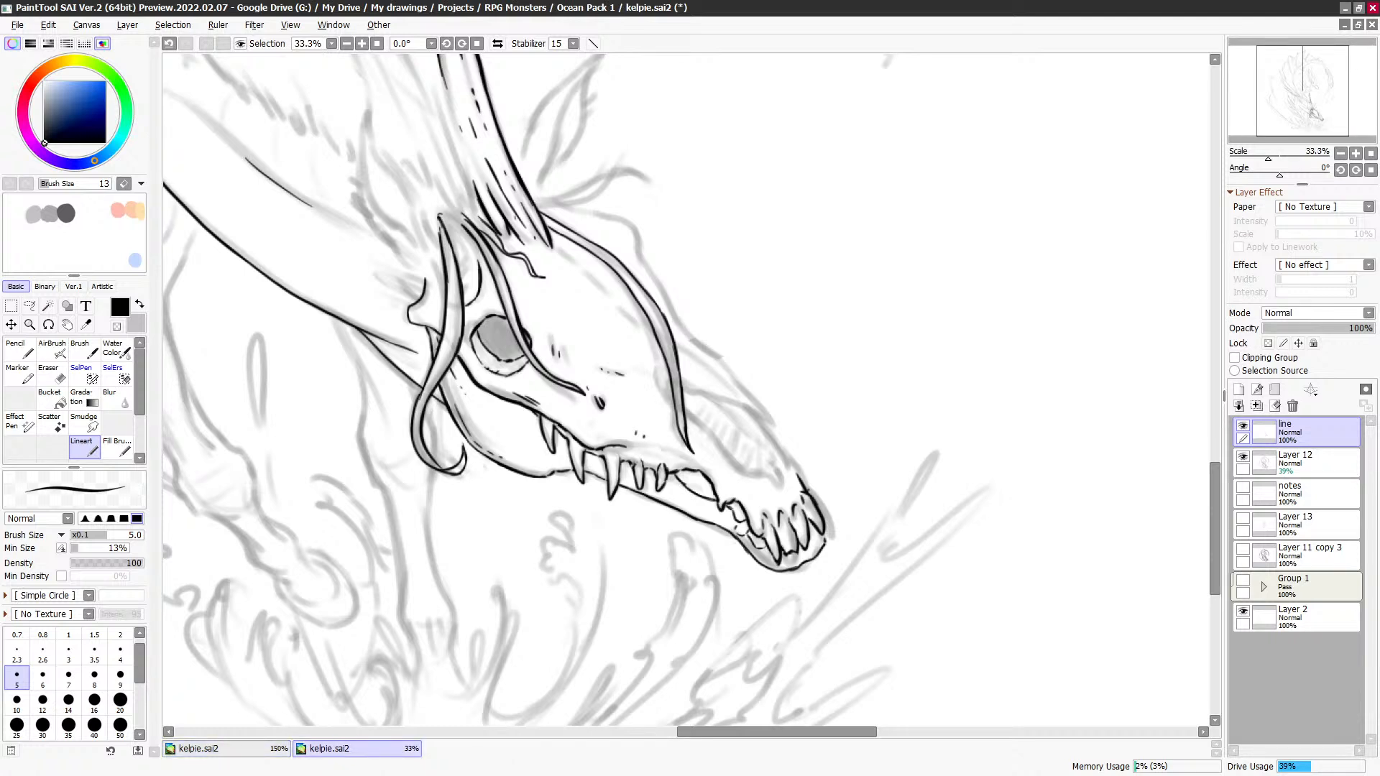
key(ctrl+Tab)
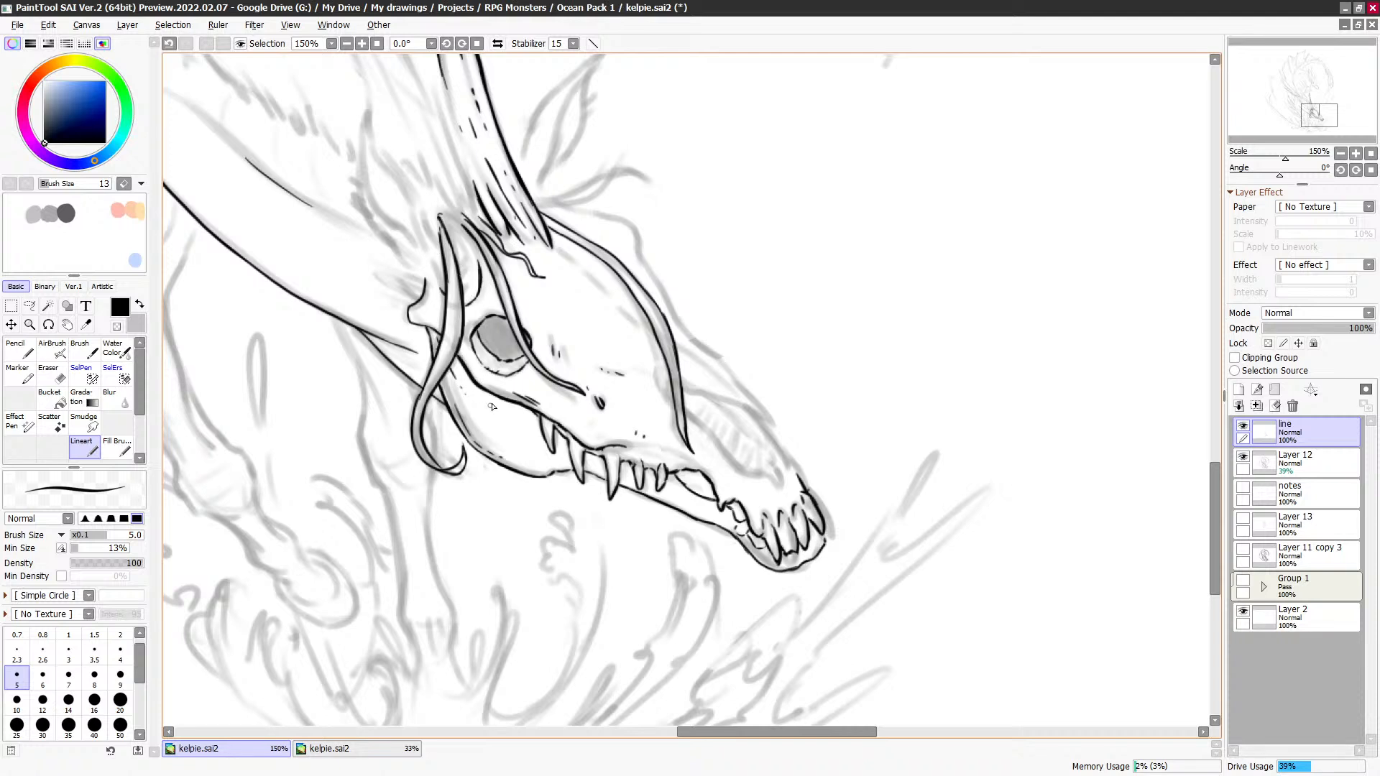
Step: Ink the jagged back edge of the skull behind the strand that hangs beside the eye socket
drag(458, 256, 471, 298)
drag(715, 355, 733, 377)
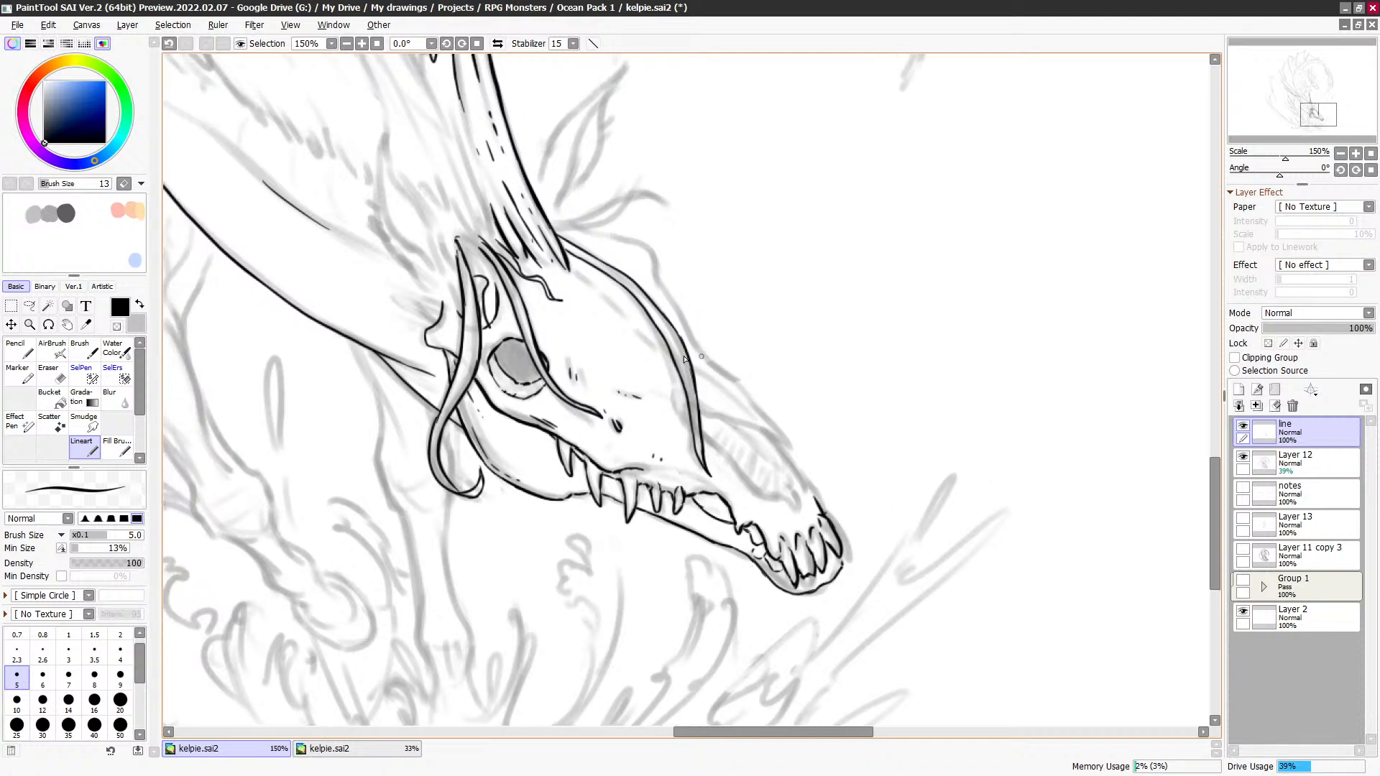
key(ctrl+z)
key(ctrl+z)
drag(440, 310, 444, 286)
key(ctrl+z)
drag(445, 311, 450, 277)
drag(481, 354, 471, 301)
key(ctrl+z)
drag(426, 336, 430, 353)
key(c)
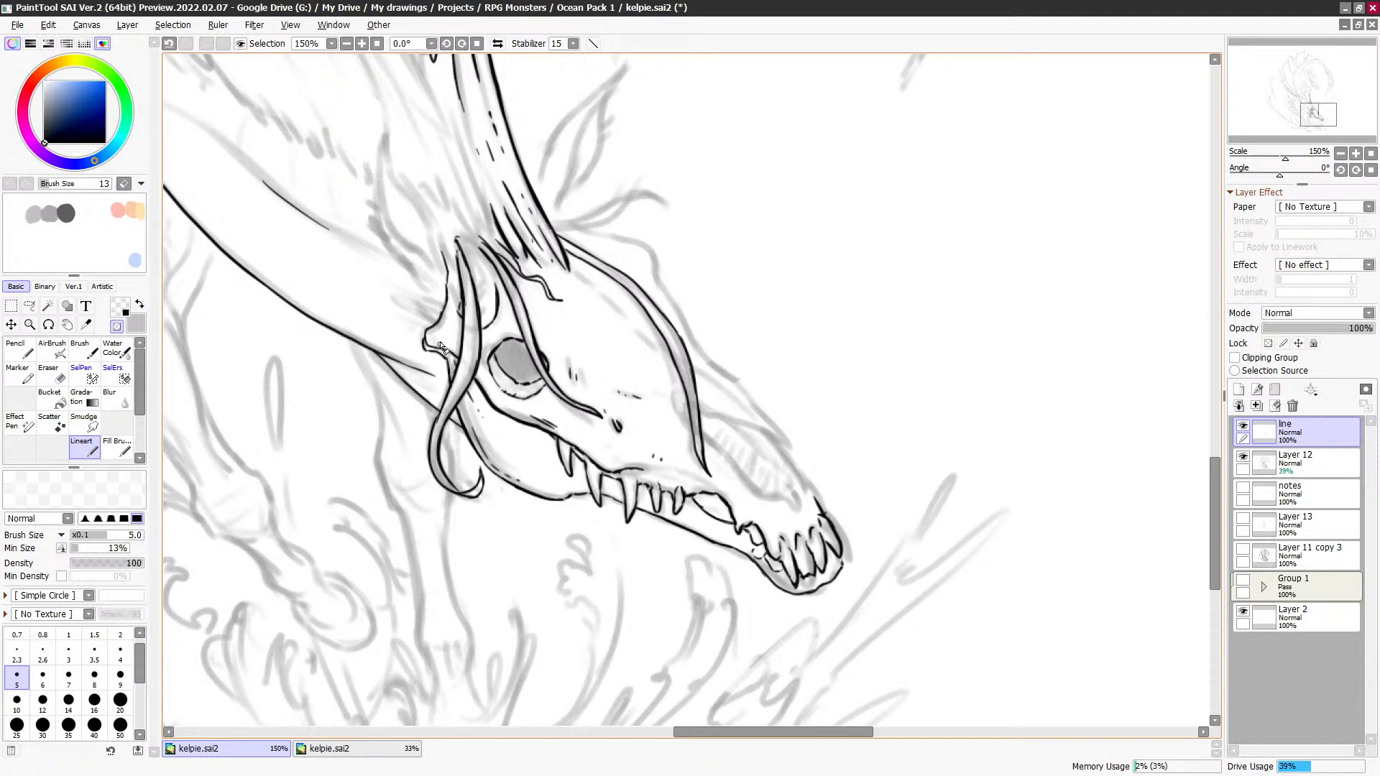
Step: Refine the skull's back edge by alternating between black line strokes and the transparent colour
key(c)
key(c)
key(c)
key(c)
key(c)
key(c)
key(c)
key(c)
scroll(435, 330, down, 1)
key(c)
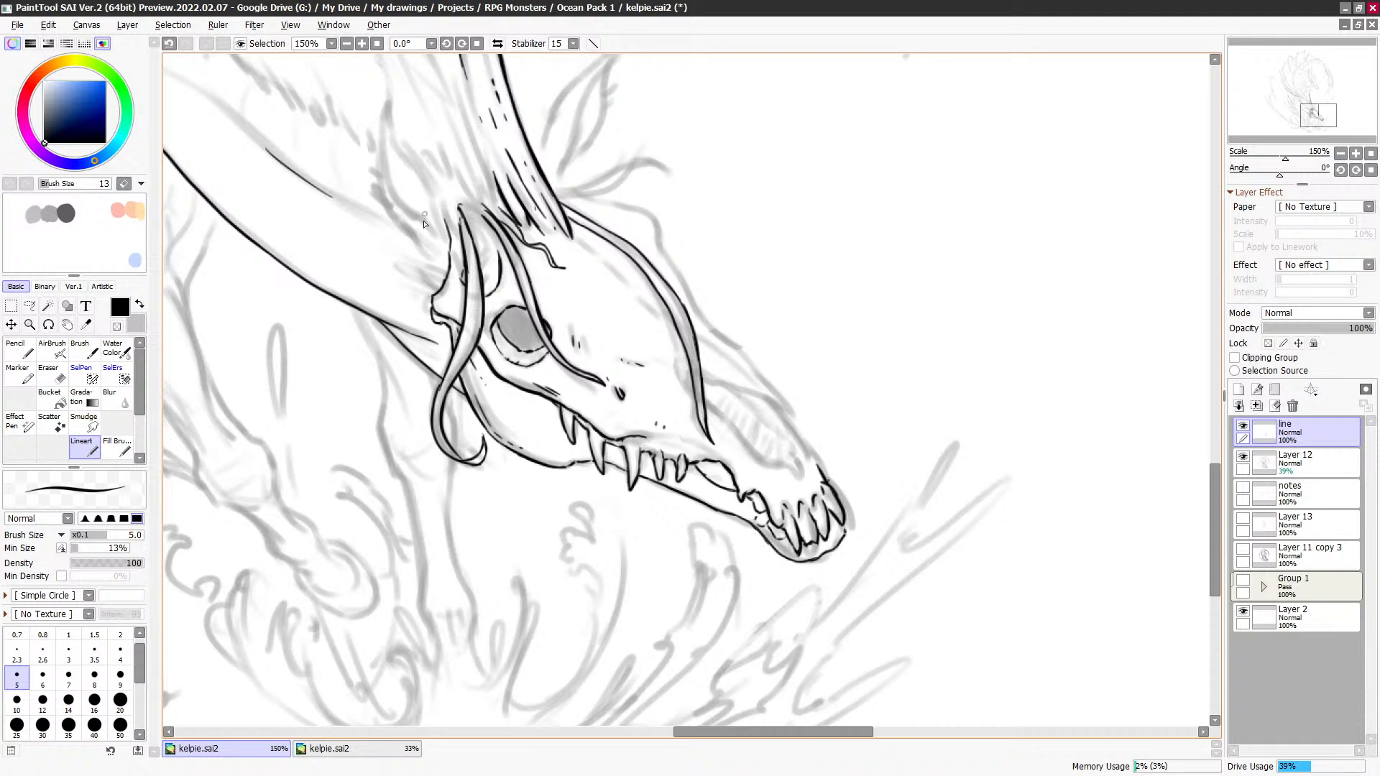
drag(427, 217, 435, 240)
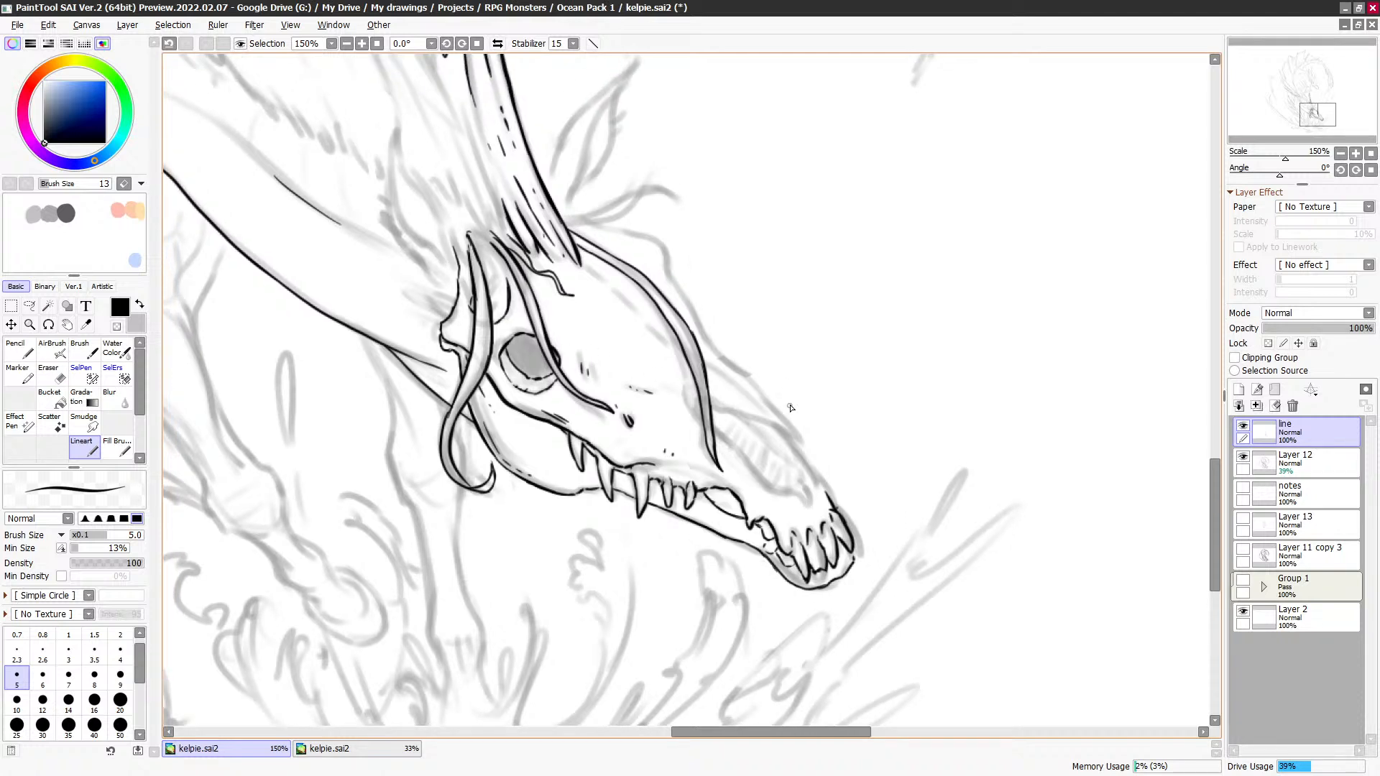
Step: Ink the upper and lower edges of the nasal opening from the forehead strand toward the snout
mouse_move(918, 365)
mouse_down()
mouse_move(849, 328)
mouse_move(841, 302)
mouse_up()
drag(800, 407, 804, 419)
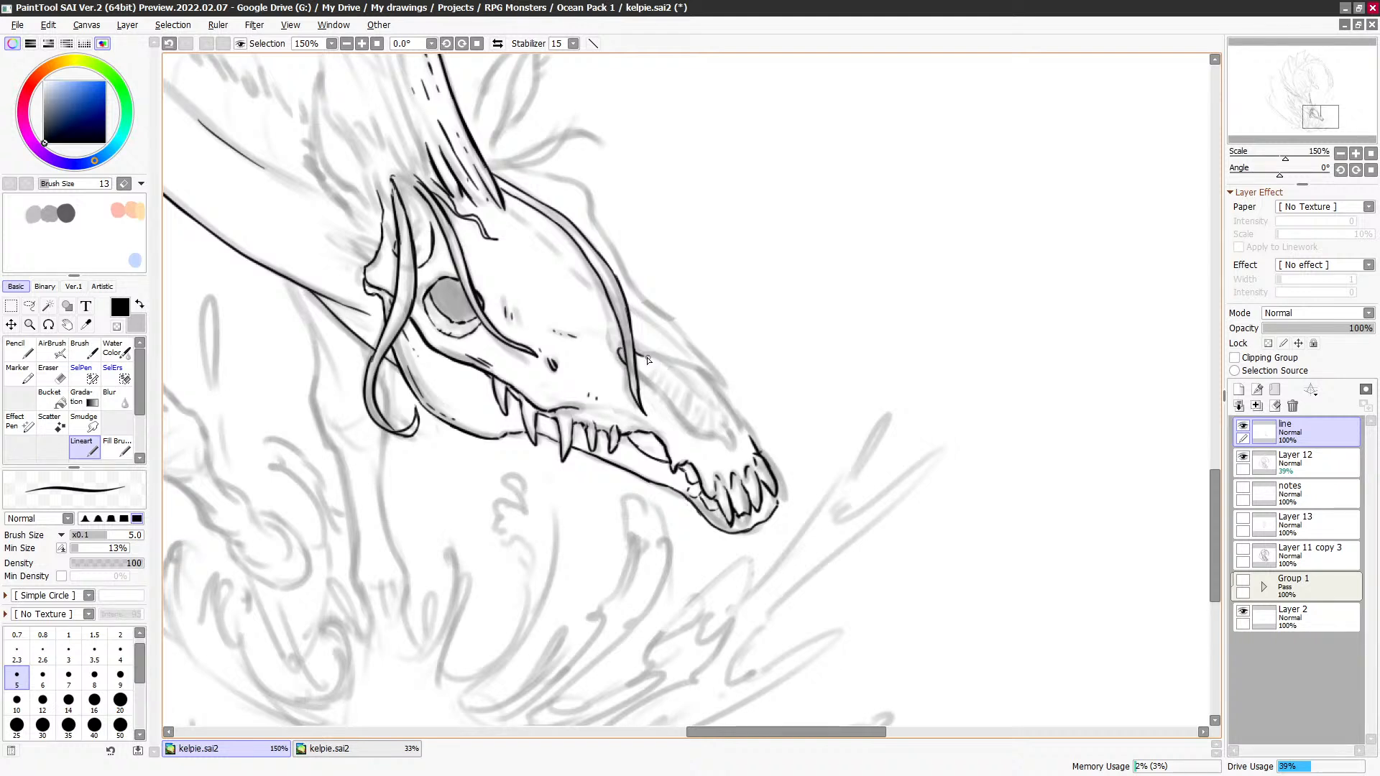
drag(638, 356, 721, 388)
key(ctrl+z)
drag(774, 445, 752, 381)
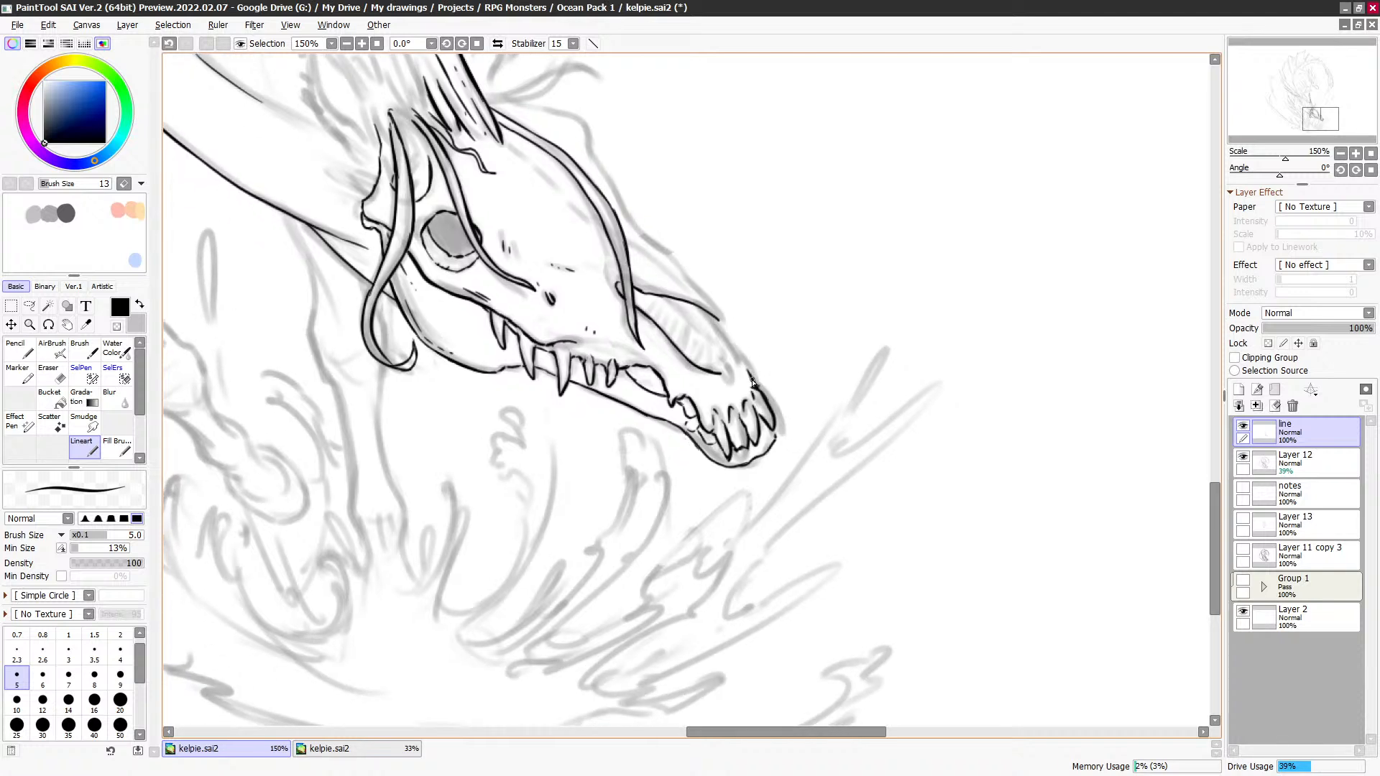
Step: Ink the nasal opening's front end and the snout's bridge line, cleaning up stray marks with the transparent colour
drag(690, 327, 727, 384)
drag(709, 318, 738, 359)
drag(712, 370, 737, 393)
key(ctrl+z)
drag(731, 373, 722, 358)
key(ctrl+z)
key(ctrl+z)
key(e)
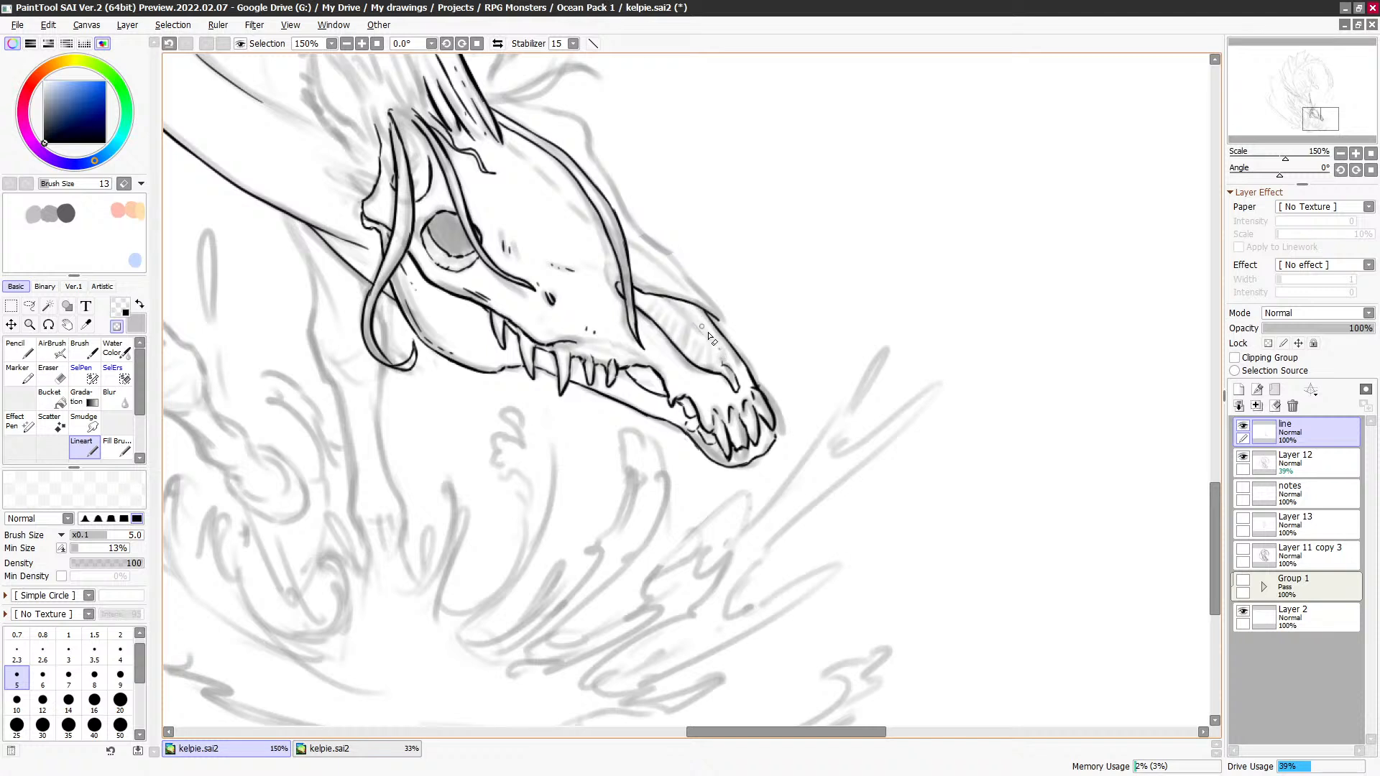
key(e)
key(c)
key(c)
drag(741, 166, 827, 305)
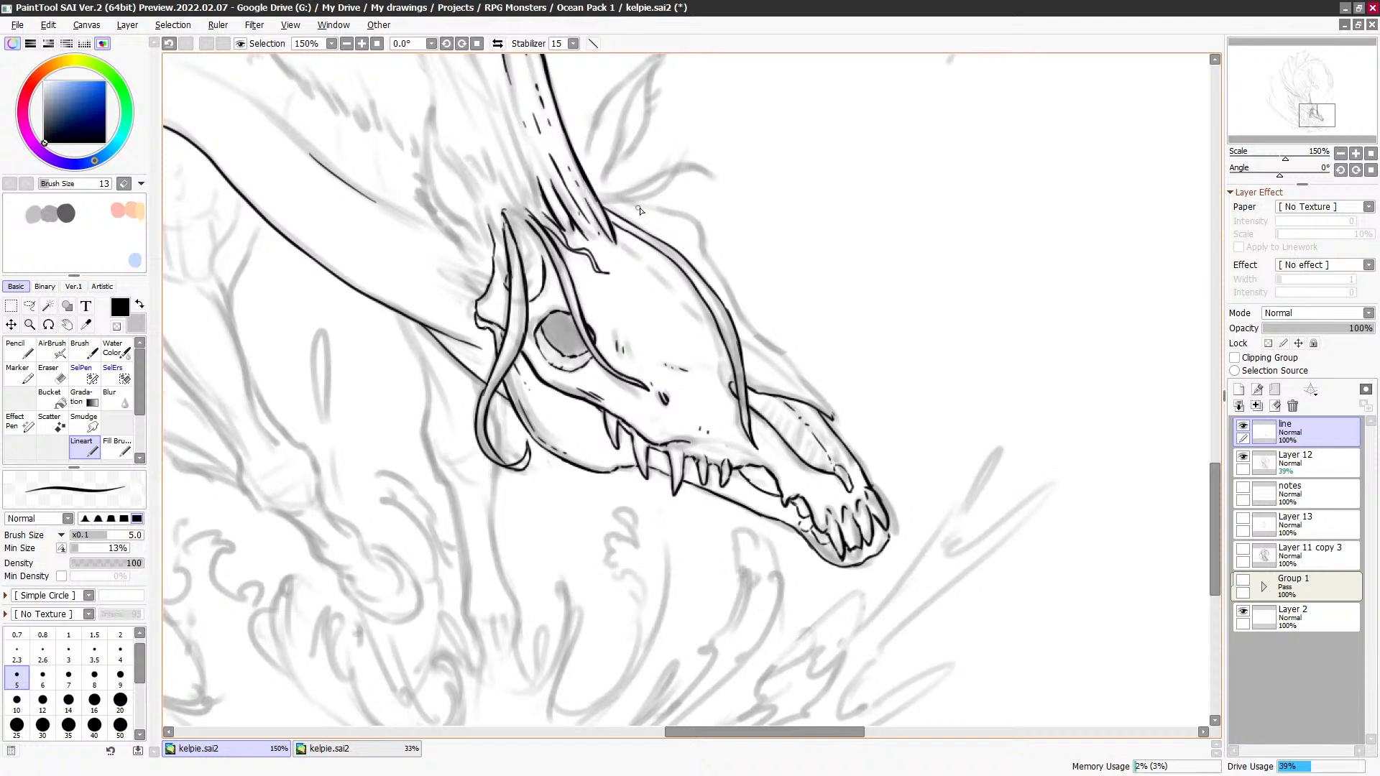
Step: Ink the far brow contour from the horn's base down past the forehead strand
drag(630, 202, 684, 217)
mouse_move(682, 213)
mouse_down()
mouse_move(710, 233)
mouse_move(717, 301)
mouse_move(696, 221)
mouse_move(715, 241)
mouse_move(702, 225)
mouse_move(715, 284)
mouse_up()
key(minus)
key(minus)
drag(741, 319, 757, 413)
Step: Add a broken detail line across the cheek from beside the eye socket toward the nasal opening
drag(638, 340, 713, 377)
mouse_move(709, 377)
mouse_down()
mouse_move(737, 421)
mouse_move(711, 385)
mouse_move(728, 411)
mouse_up()
key(ctrl+z)
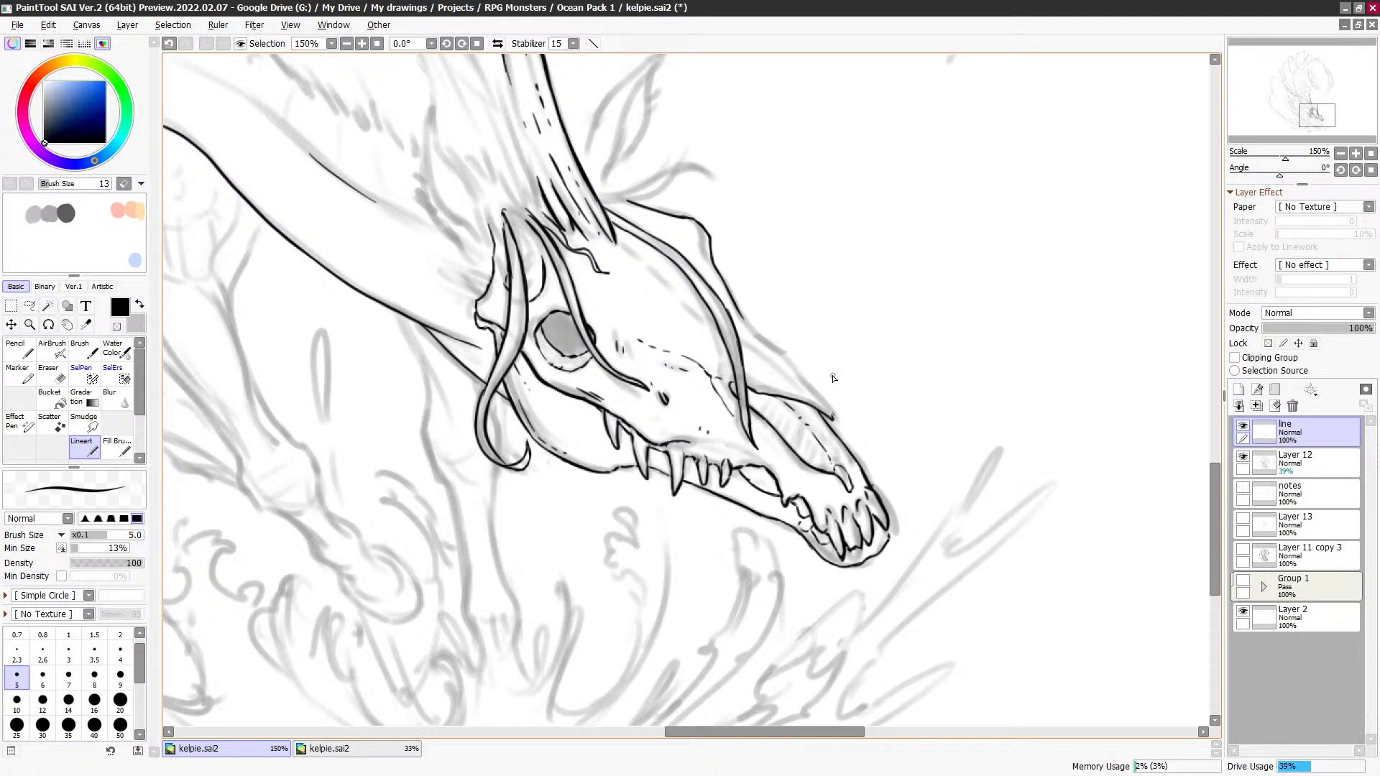
key(ctrl+z)
Step: Ink the upper edge of the pointed nasal bone and trim it with the transparent colour
drag(747, 347, 824, 410)
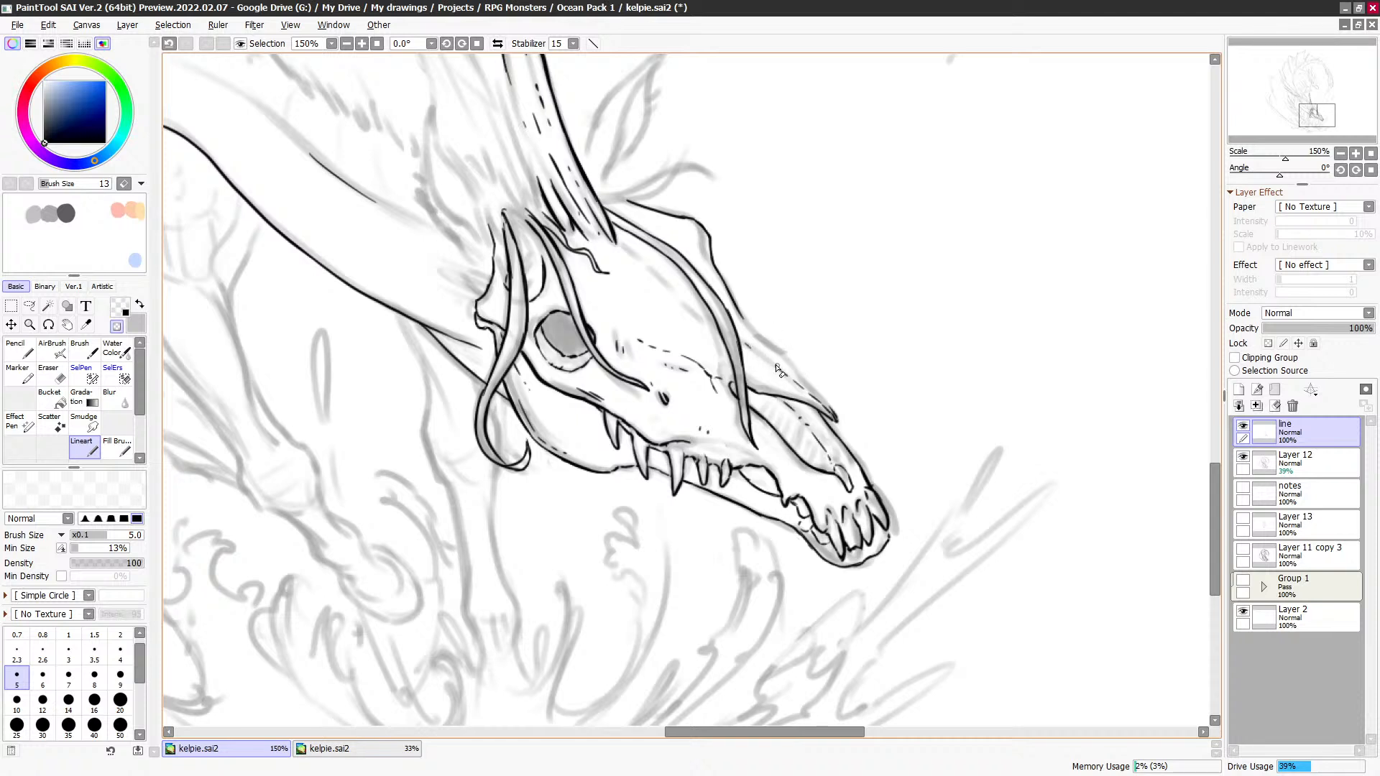
drag(754, 352, 784, 373)
key(minus)
key(minus)
drag(741, 318, 769, 344)
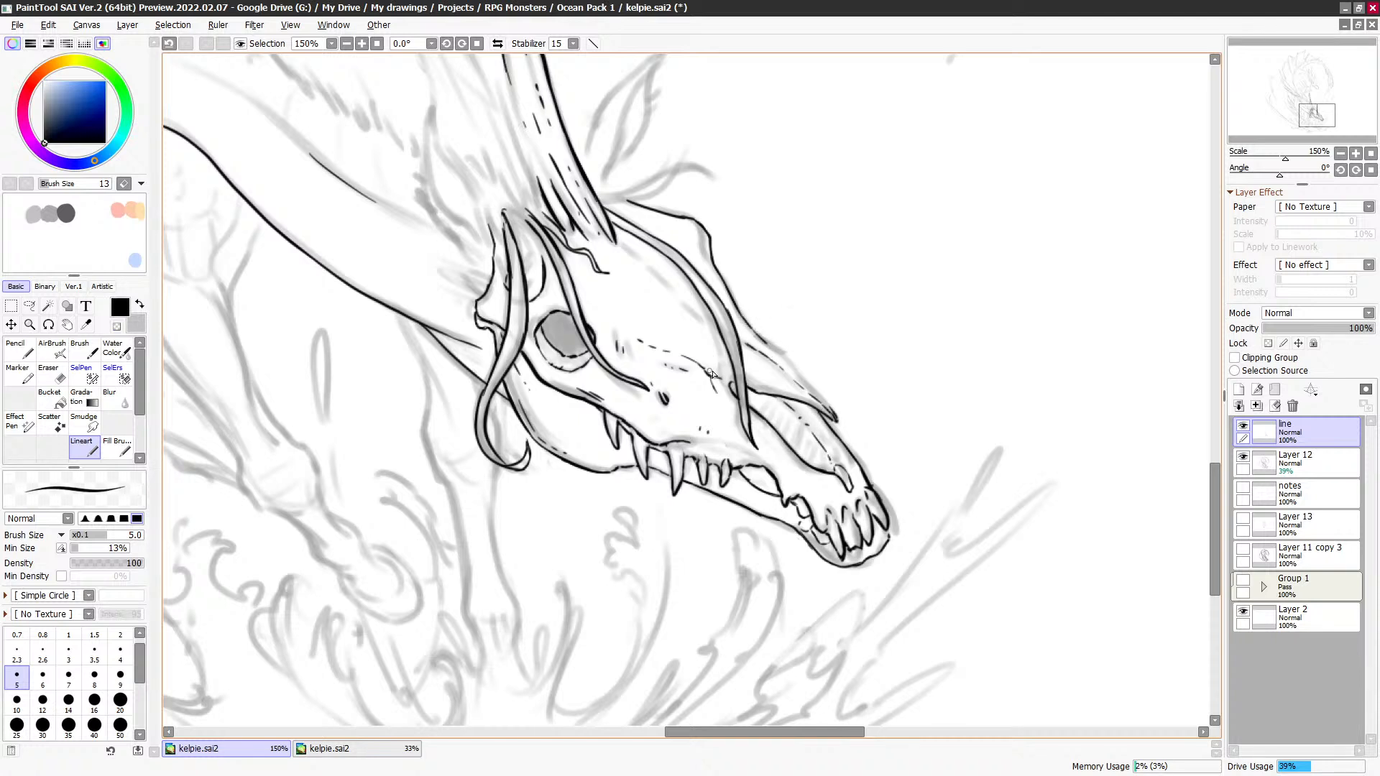
Step: Touch up the cheek detail line and strengthen the far contour down to the nasal bone's tip
key(minus)
key(minus)
scroll(891, 379, down, 1)
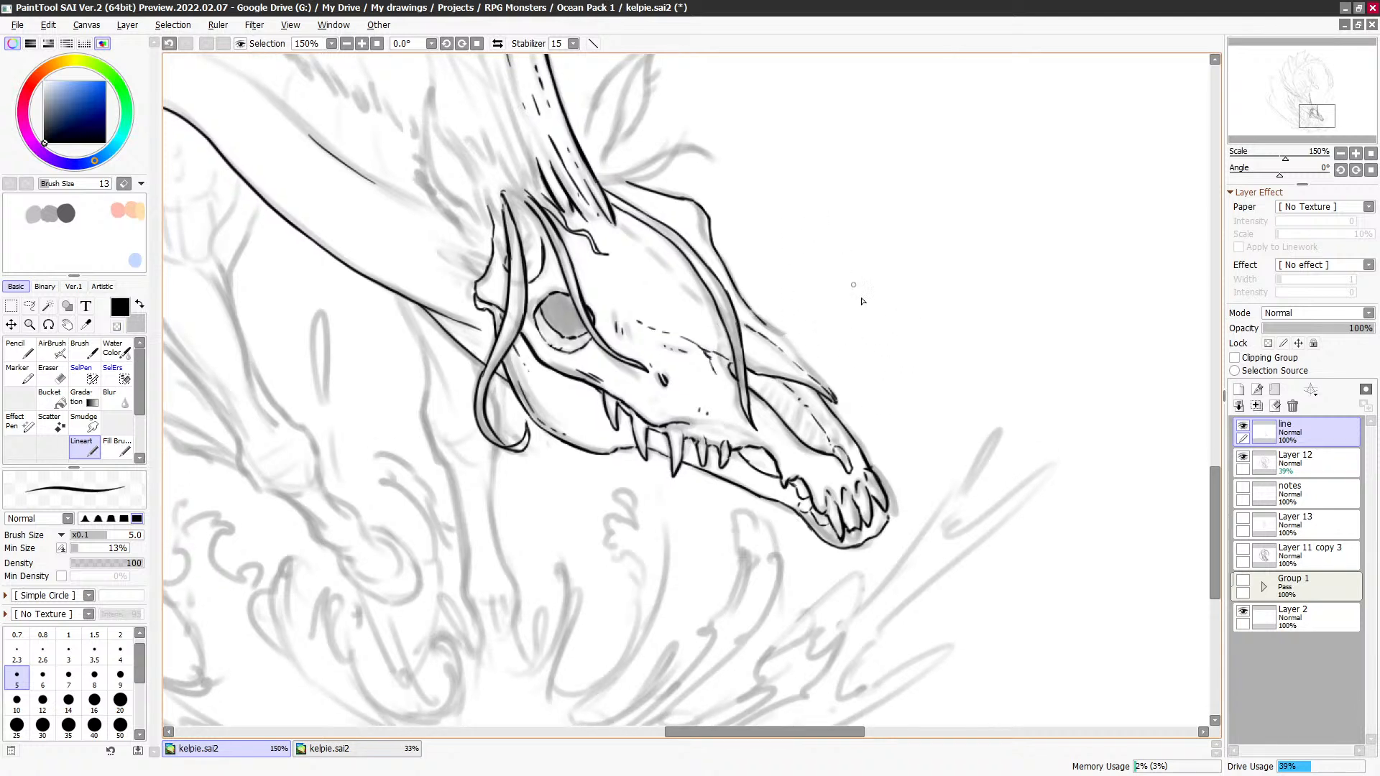
scroll(918, 354, down, 1)
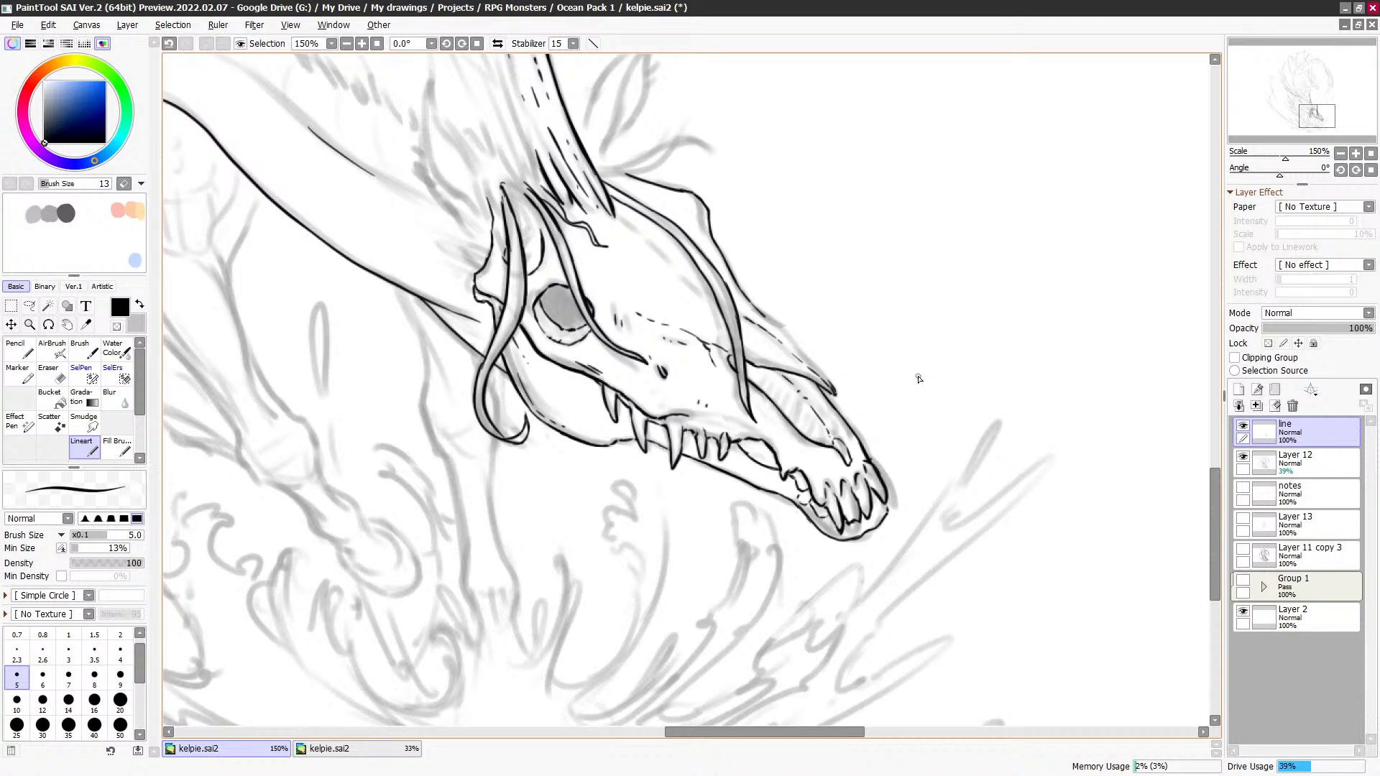
scroll(920, 388, down, 2)
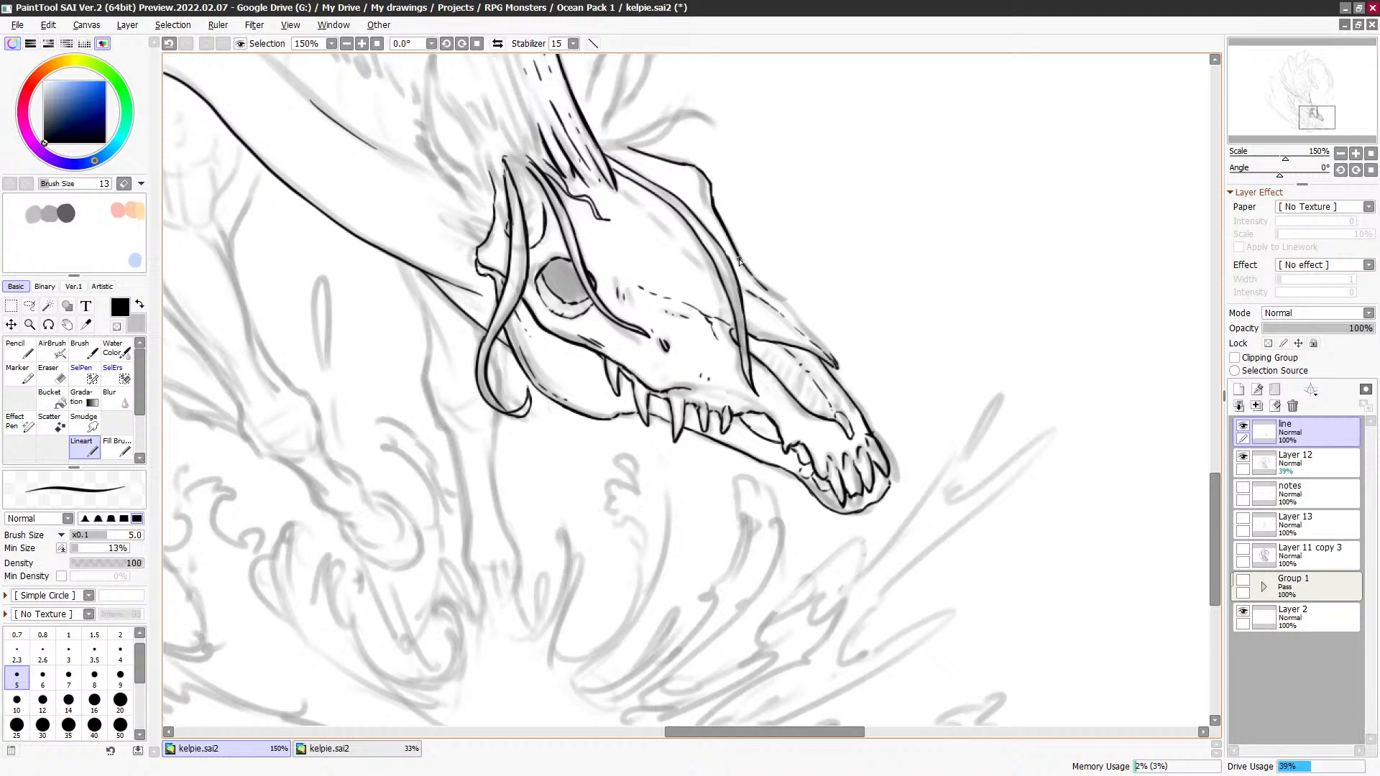
drag(746, 268, 837, 366)
mouse_move(921, 428)
mouse_down()
mouse_move(942, 497)
mouse_move(942, 484)
mouse_up()
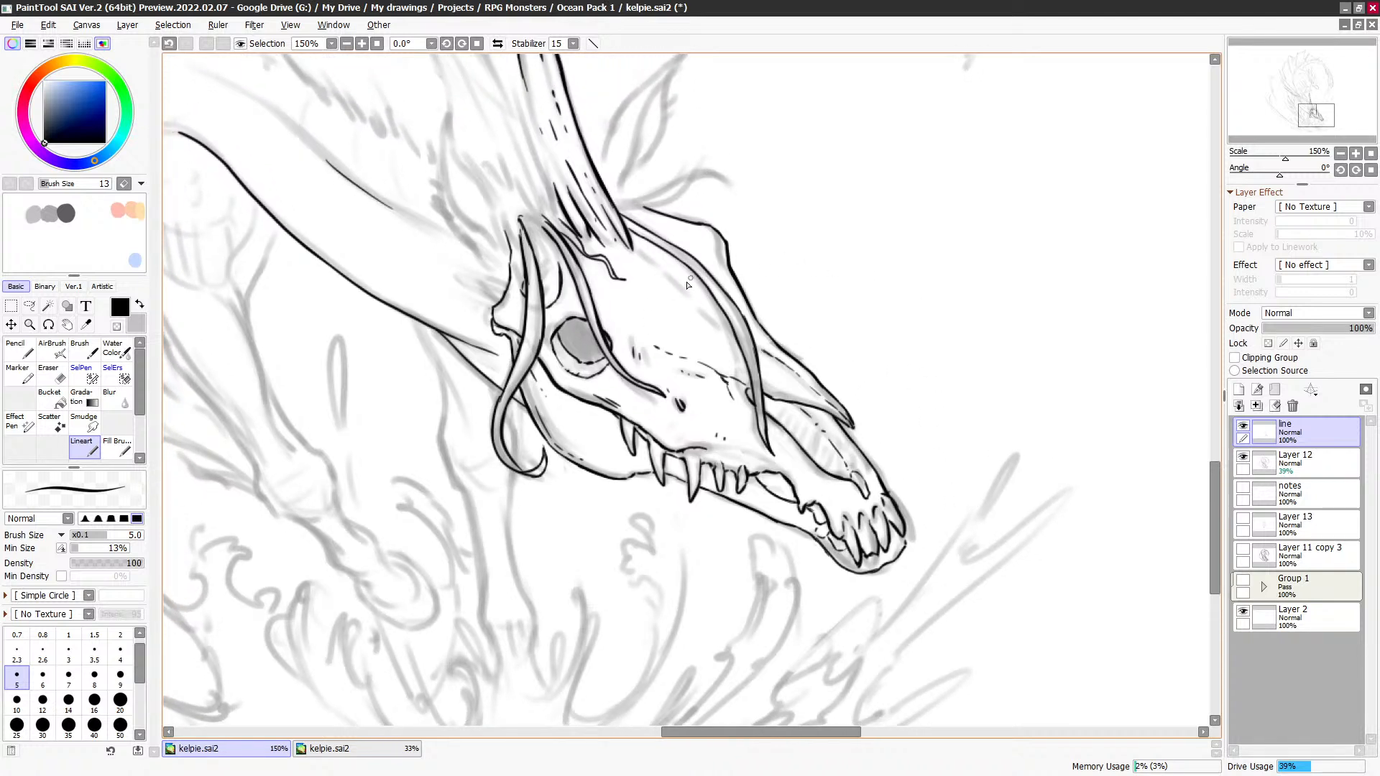
drag(568, 322, 729, 214)
key(ctrl+z)
Step: Rework the front lower fang so its tip reaches the chin, alternating between black and the transparent colour
scroll(924, 489, down, 3)
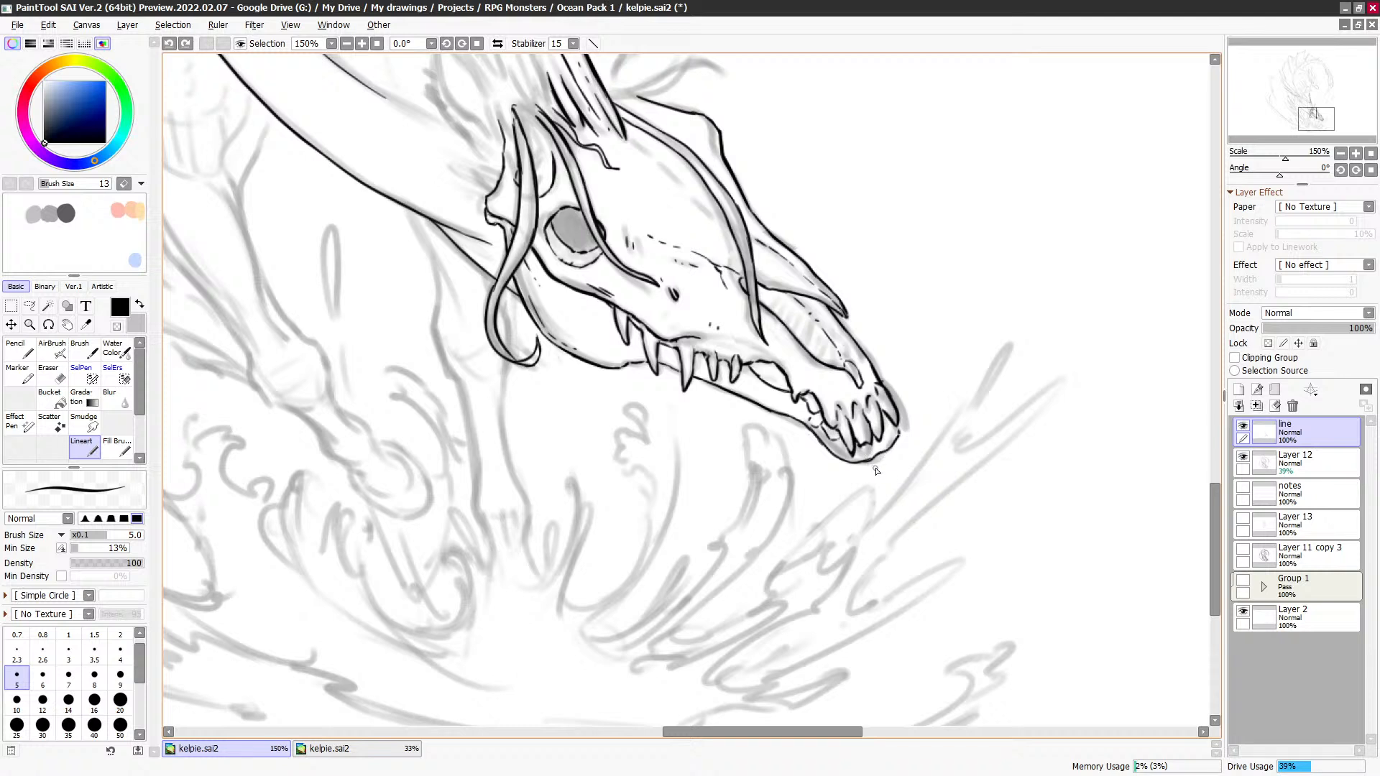
mouse_move(847, 445)
mouse_down()
mouse_move(854, 468)
mouse_move(896, 440)
mouse_move(882, 455)
mouse_move(893, 436)
mouse_move(850, 458)
mouse_move(894, 411)
mouse_up()
key(minus)
key(minus)
key(minus)
key(minus)
key(minus)
key(minus)
key(minus)
key(minus)
mouse_move(858, 465)
mouse_down()
mouse_move(882, 448)
mouse_move(869, 460)
mouse_move(878, 450)
mouse_move(797, 421)
mouse_move(852, 462)
mouse_up()
key(minus)
key(minus)
key(minus)
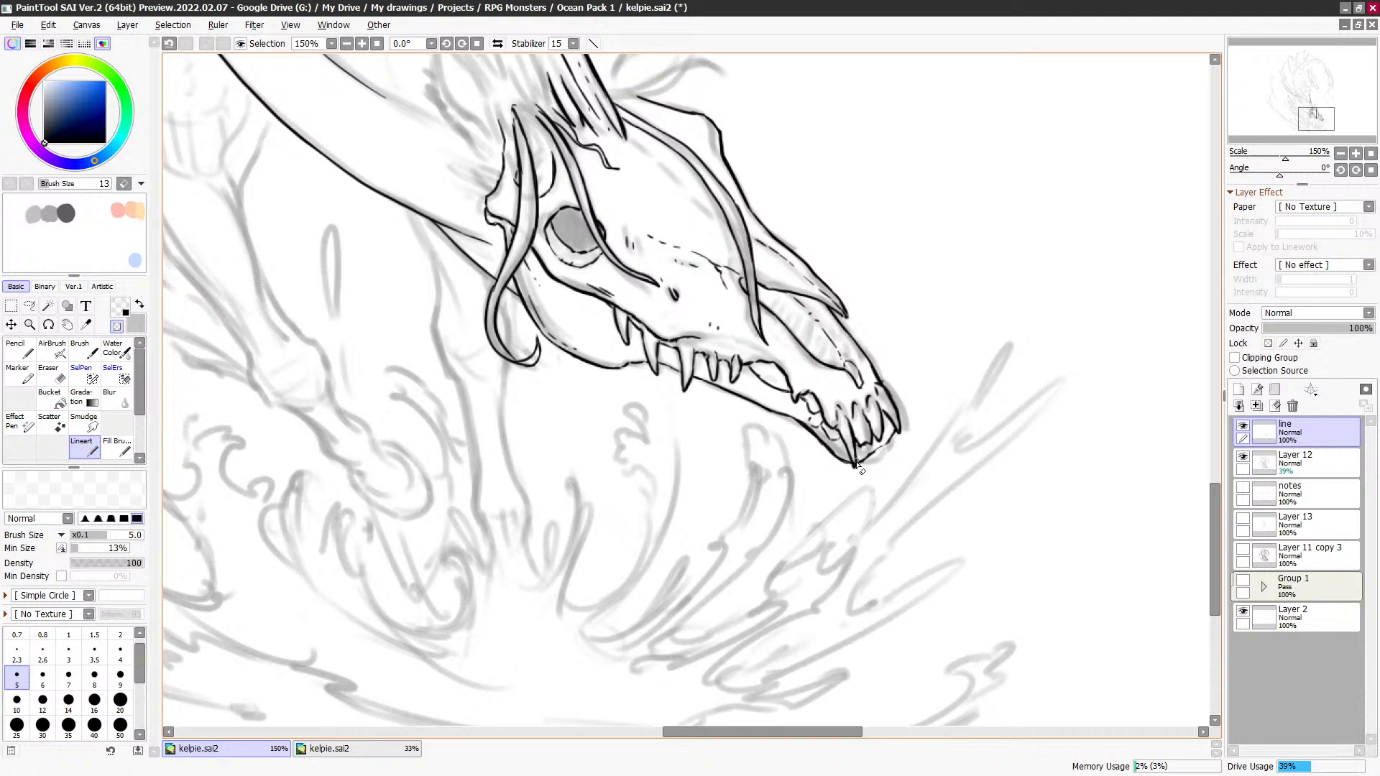
Step: Erase the rounded chin contour around the front fangs with the transparent colour
key(minus)
key(minus)
key(minus)
drag(852, 466, 891, 439)
key(minus)
drag(855, 463, 895, 428)
key(minus)
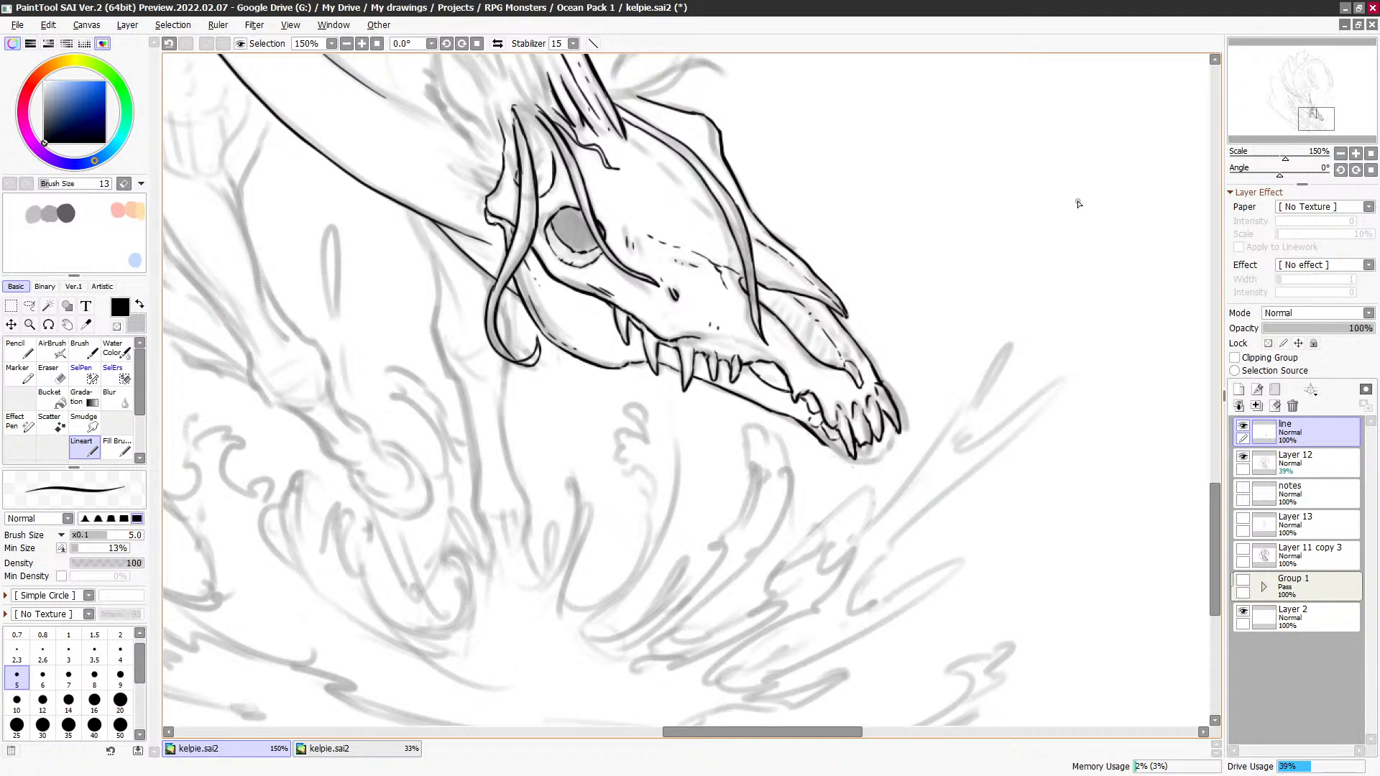
Step: Lasso the group of front fangs, shift it slightly forward, and deselect
drag(1022, 414, 867, 542)
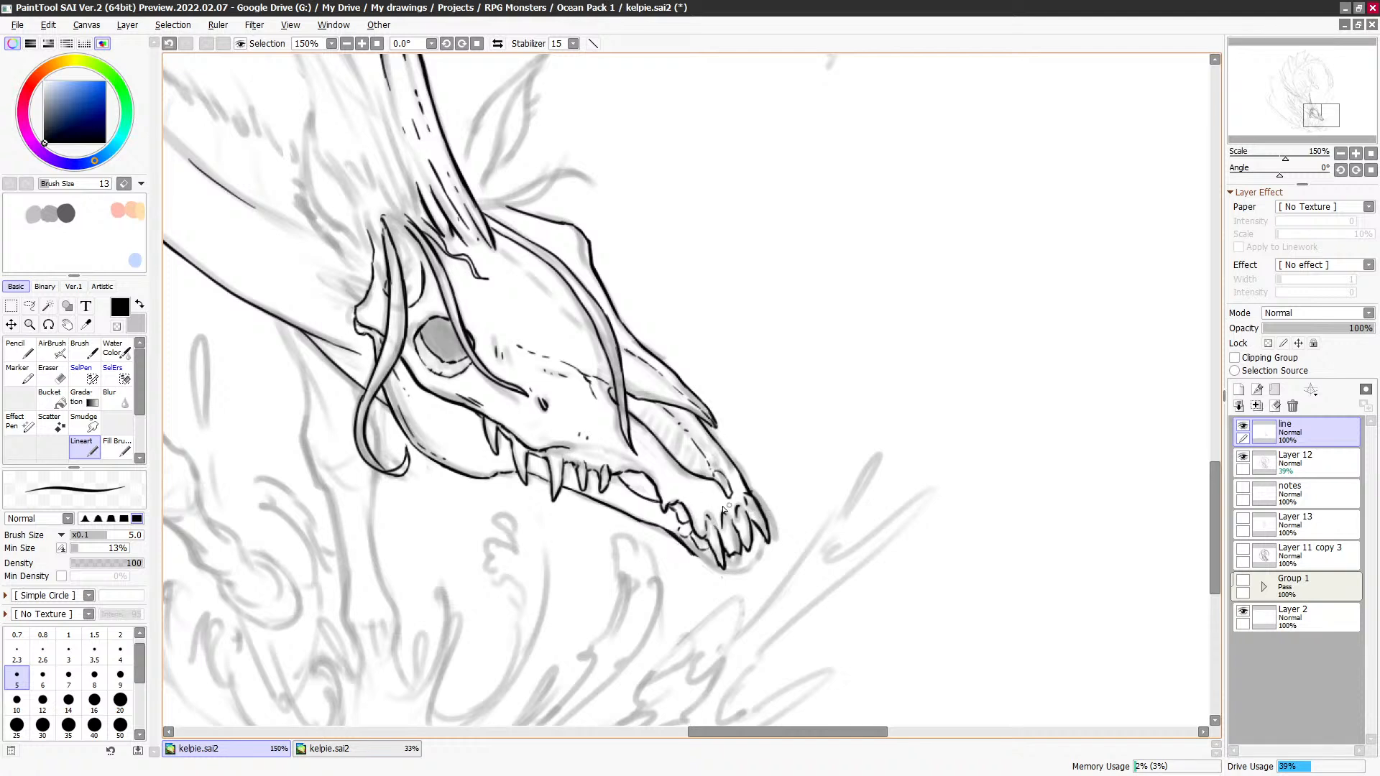
key(a)
mouse_move(707, 511)
mouse_down()
mouse_move(707, 560)
mouse_move(755, 493)
mouse_up()
key(v)
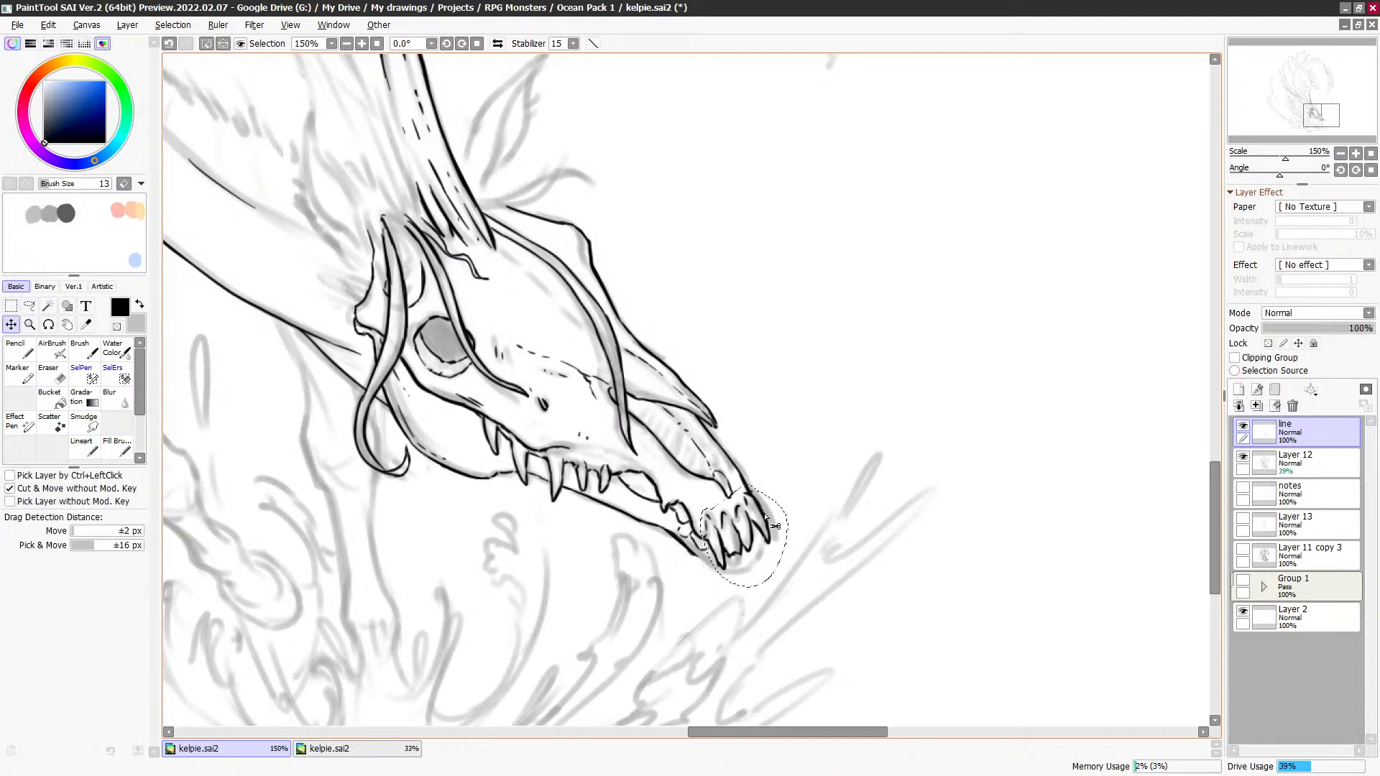
key(ctrl+d)
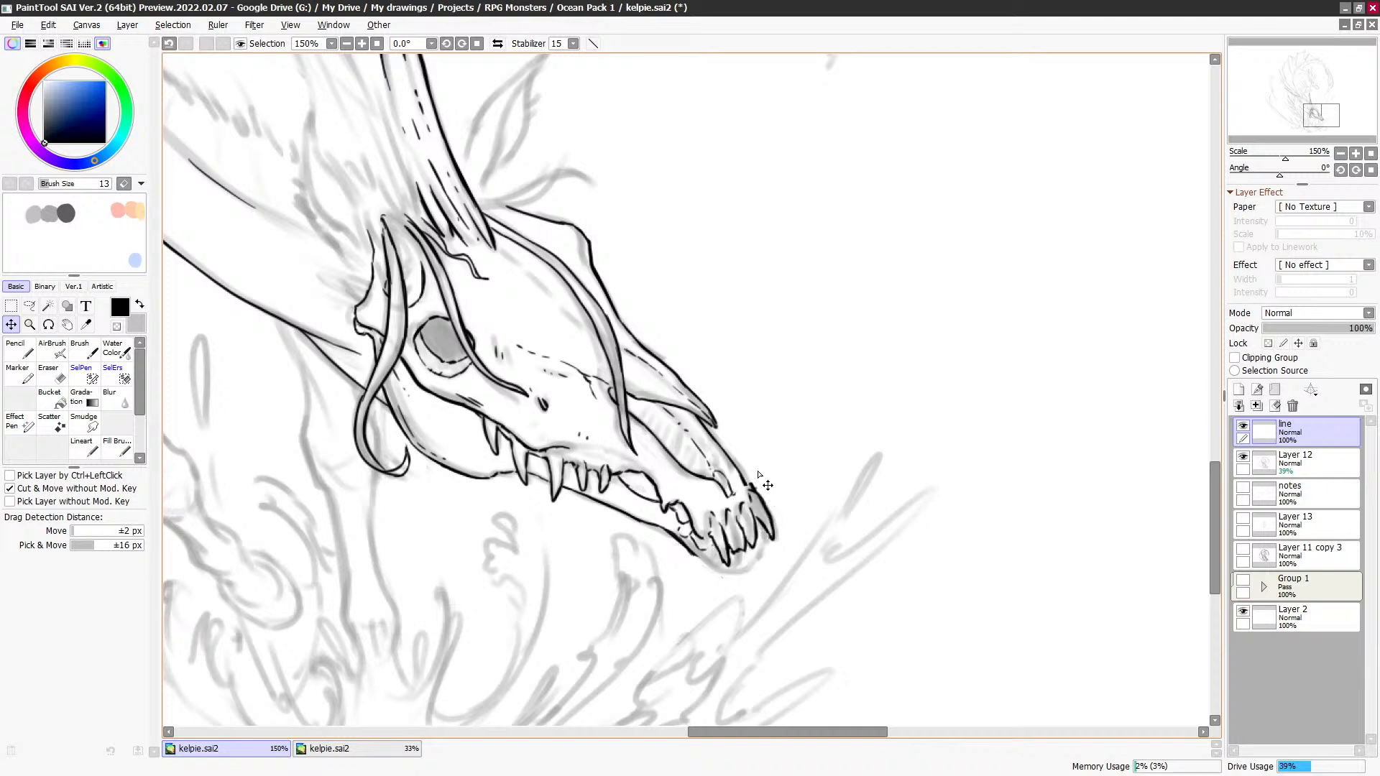
Step: Reconnect the snout's contour to the shifted front fangs with the Lineart brush
click(84, 447)
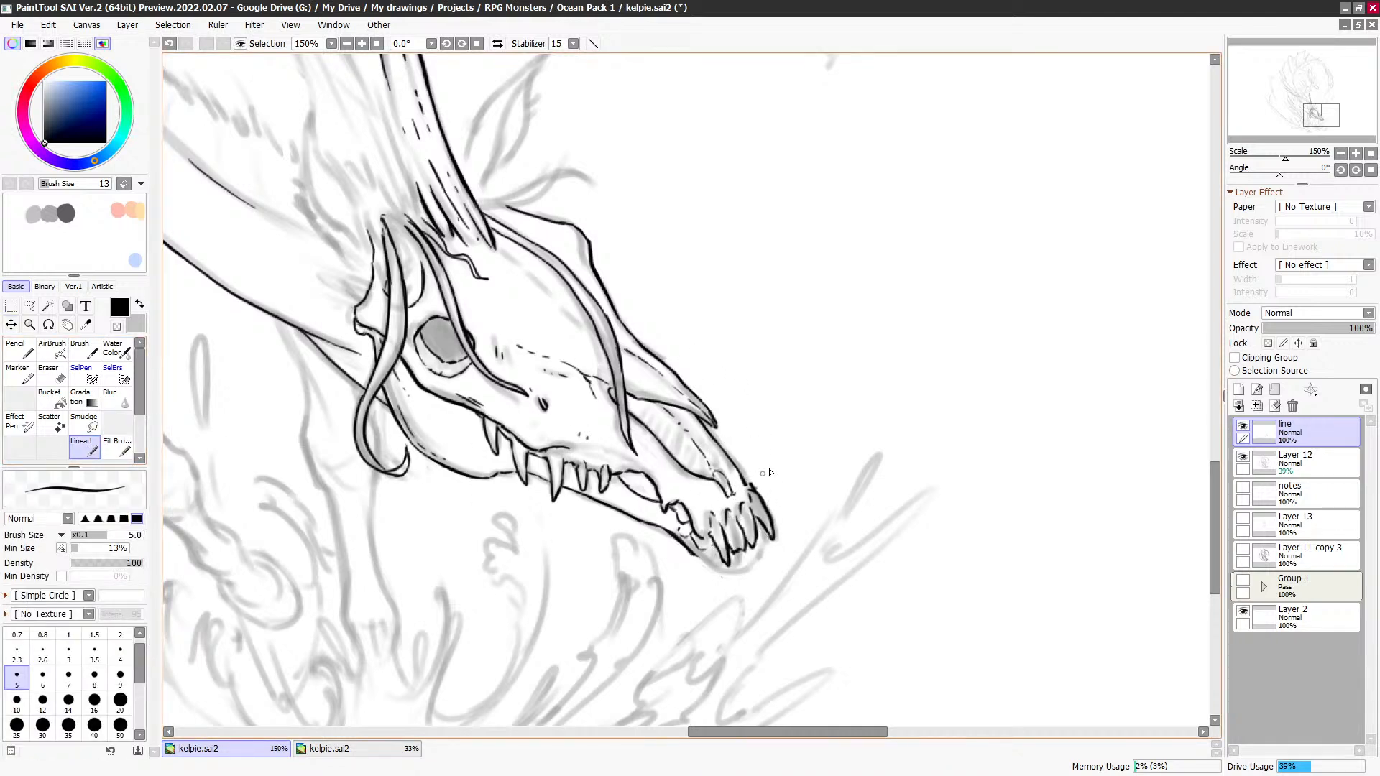
key(e)
key(f)
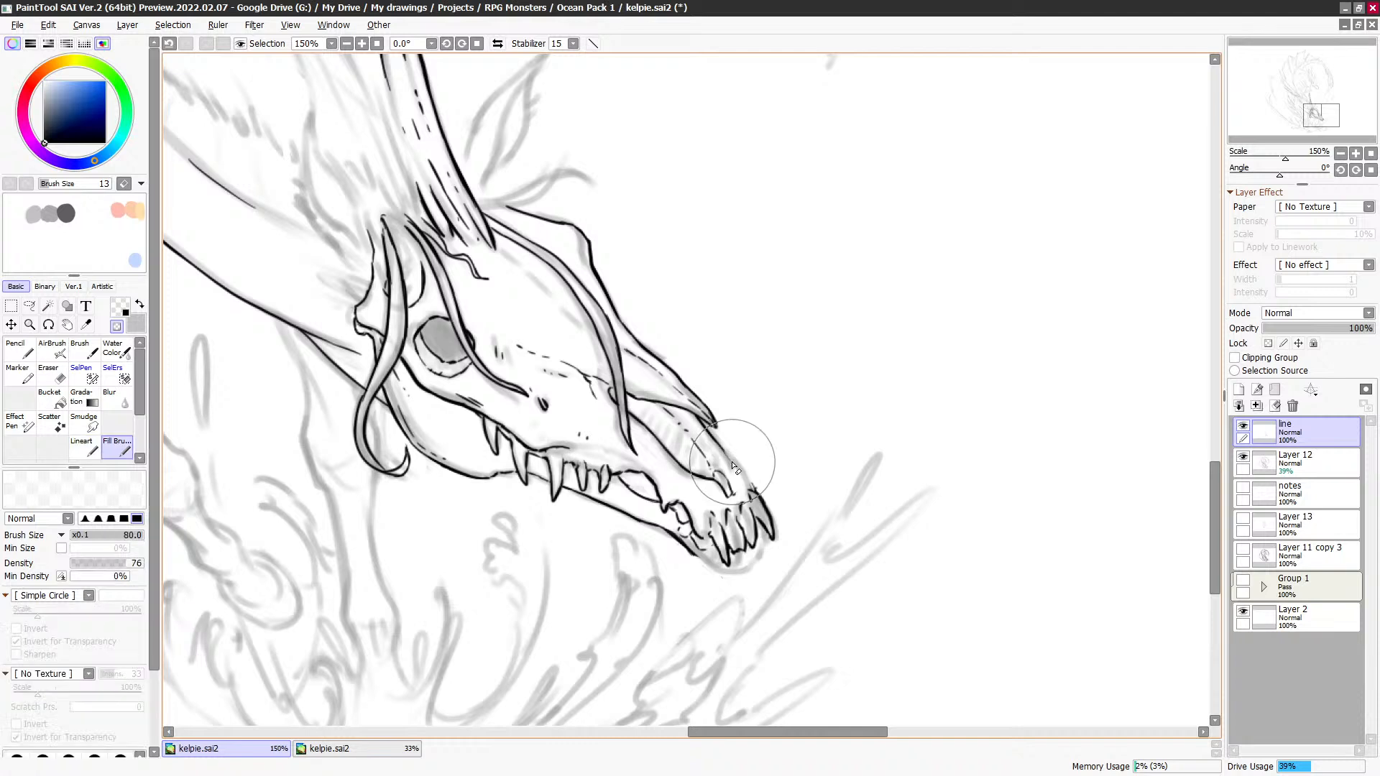
click(85, 447)
key(minus)
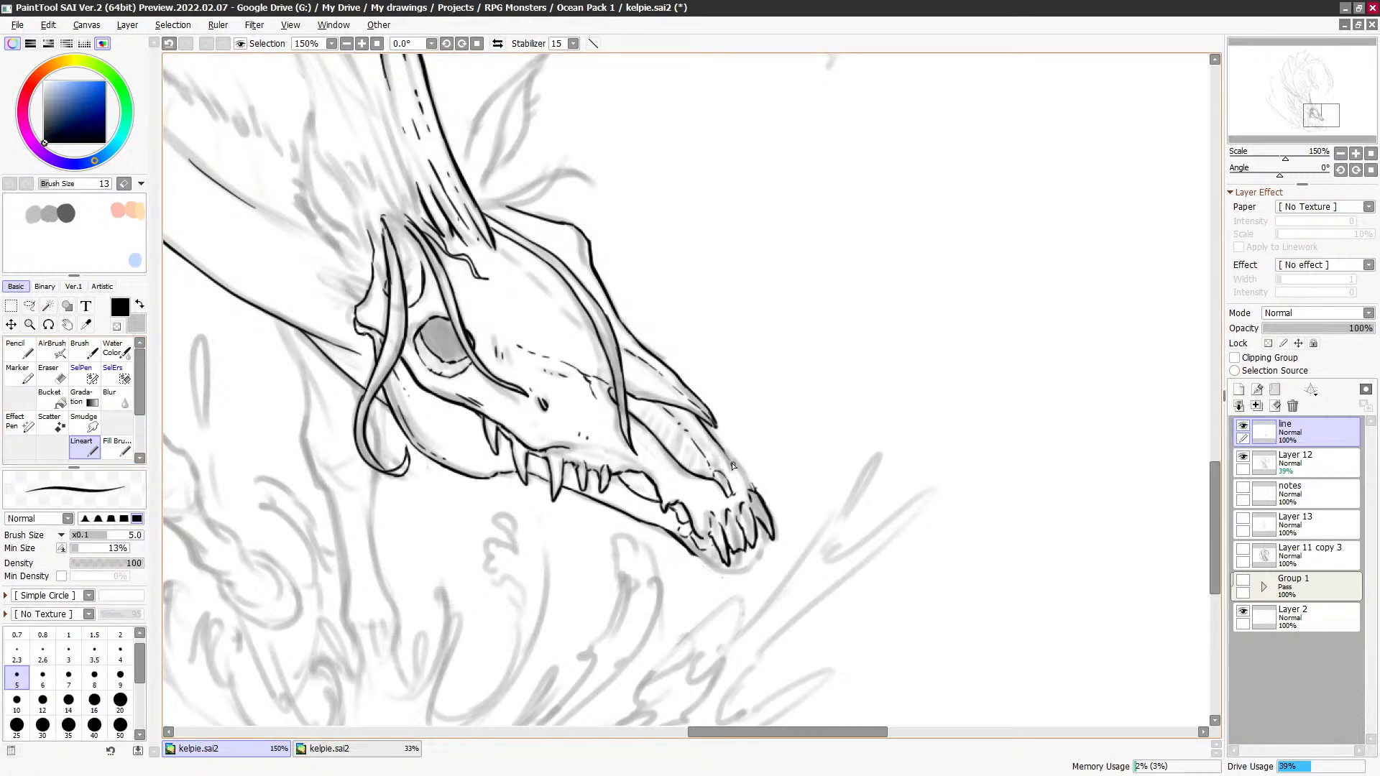
drag(719, 445, 749, 490)
key(e)
key(e)
Step: Redraw the tip of the lower jaw behind the front fangs and clean the small lines inside the mouth
drag(695, 557, 724, 552)
key(ctrl+z)
key(e)
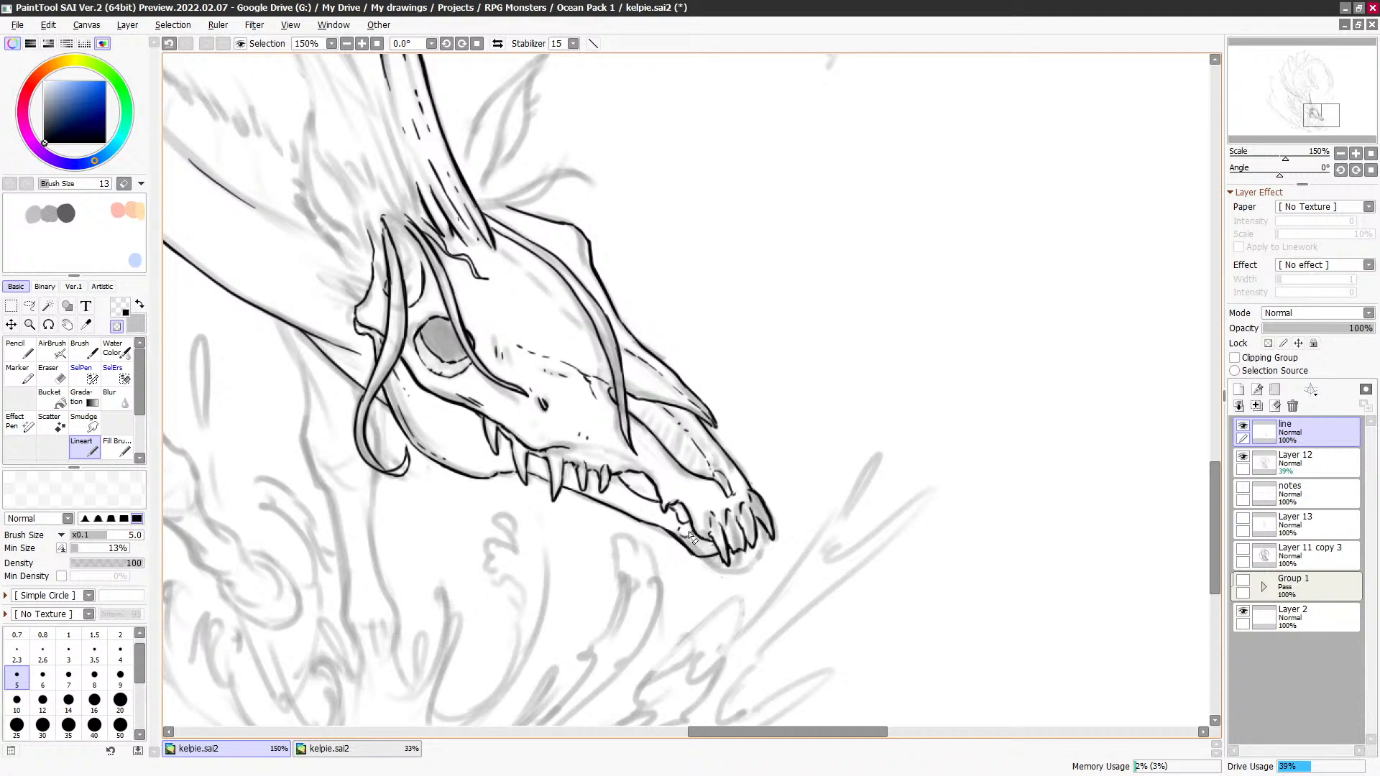
key(ctrl+z)
key(minus)
drag(691, 537, 705, 551)
key(minus)
key(minus)
key(ctrl+z)
mouse_move(808, 505)
mouse_down()
mouse_move(819, 484)
mouse_move(838, 545)
mouse_move(870, 429)
mouse_up()
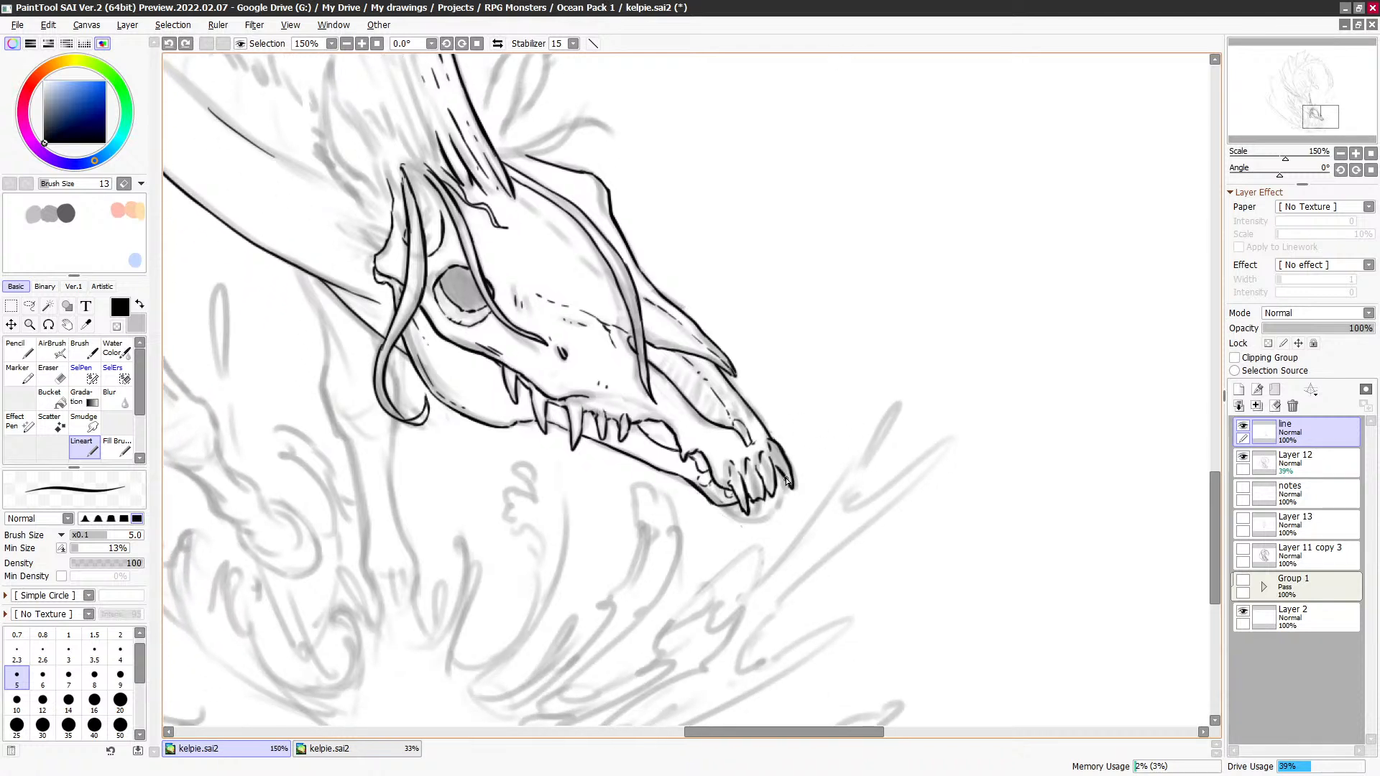
Step: Refine the tips and lower edges of the front fangs with black and the transparent colour
key(minus)
drag(785, 479, 789, 486)
key(minus)
key(minus)
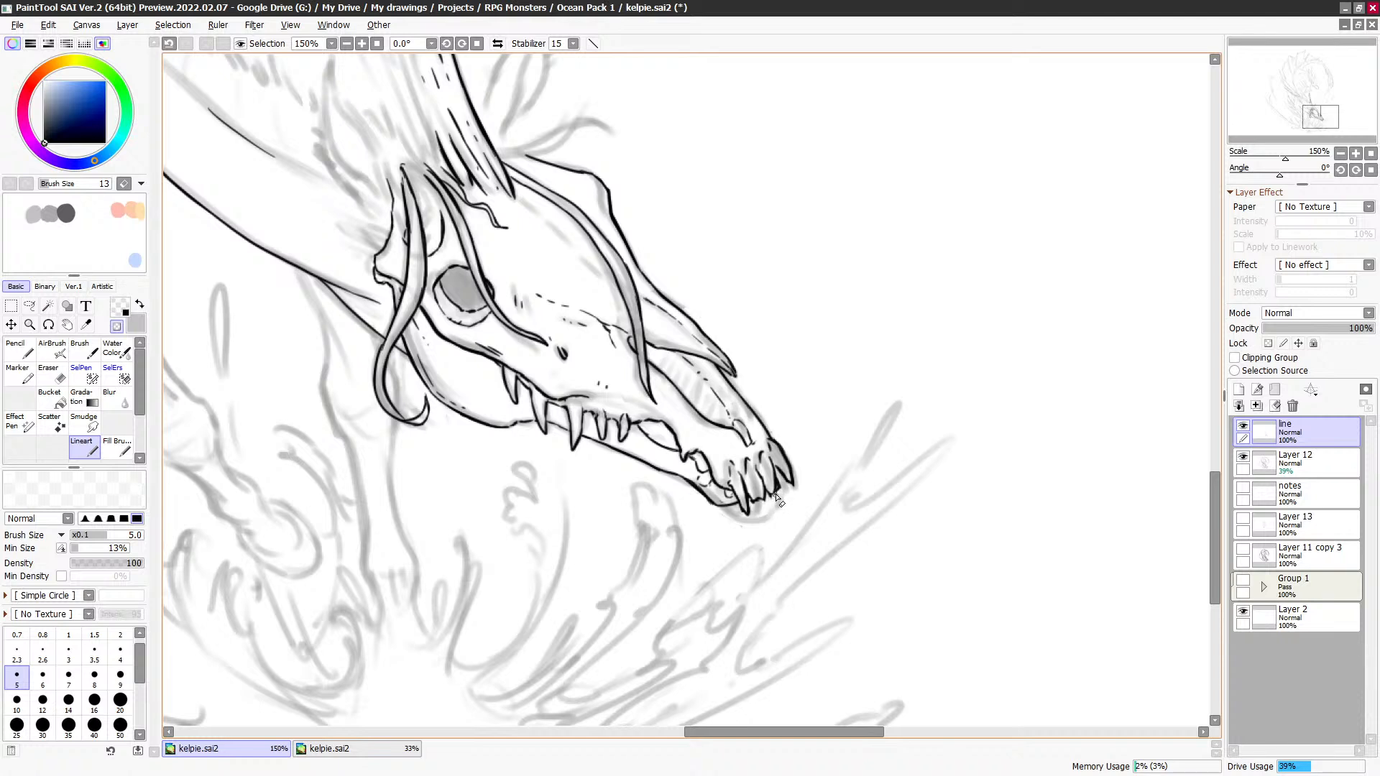
key(minus)
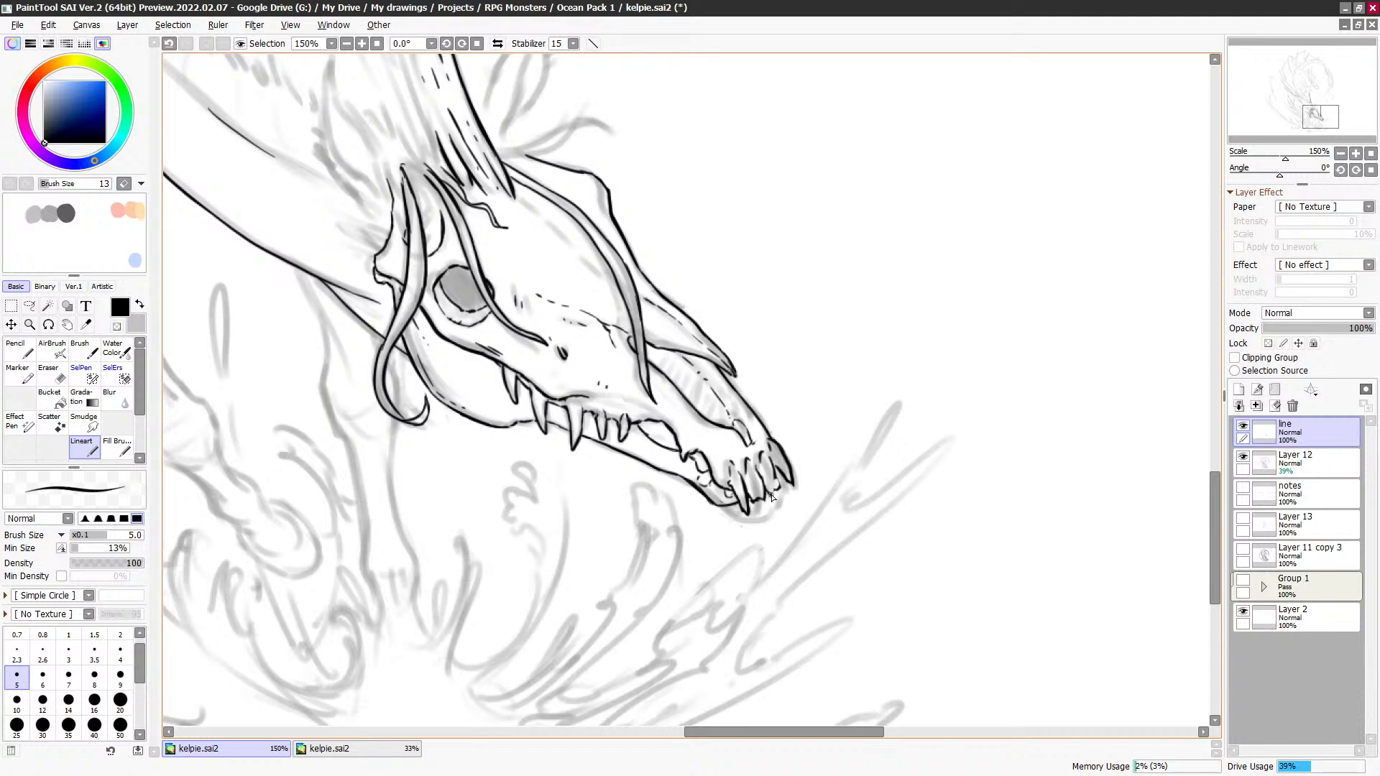
key(minus)
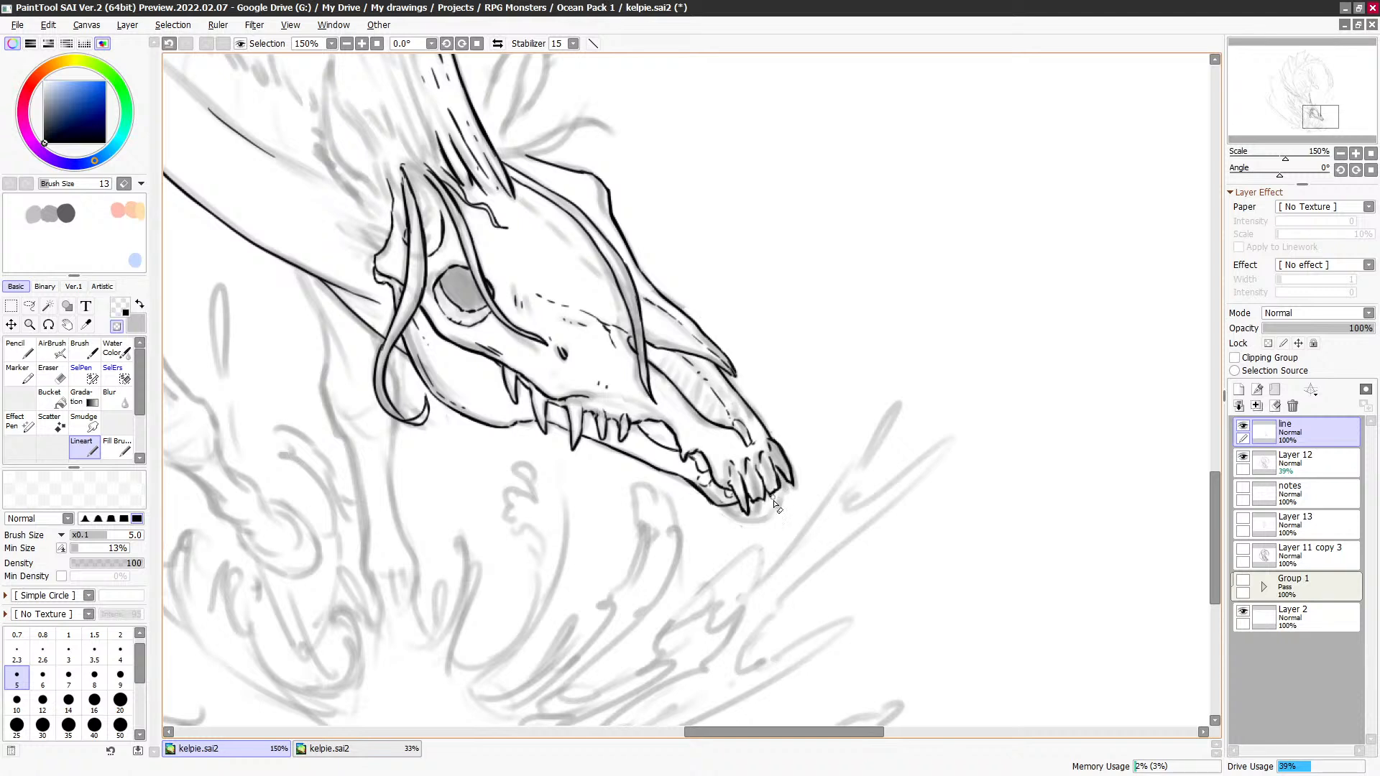
Step: Lasso around the front fang's tip, deselect, and hide the rough sketch on Layer 12
key(l)
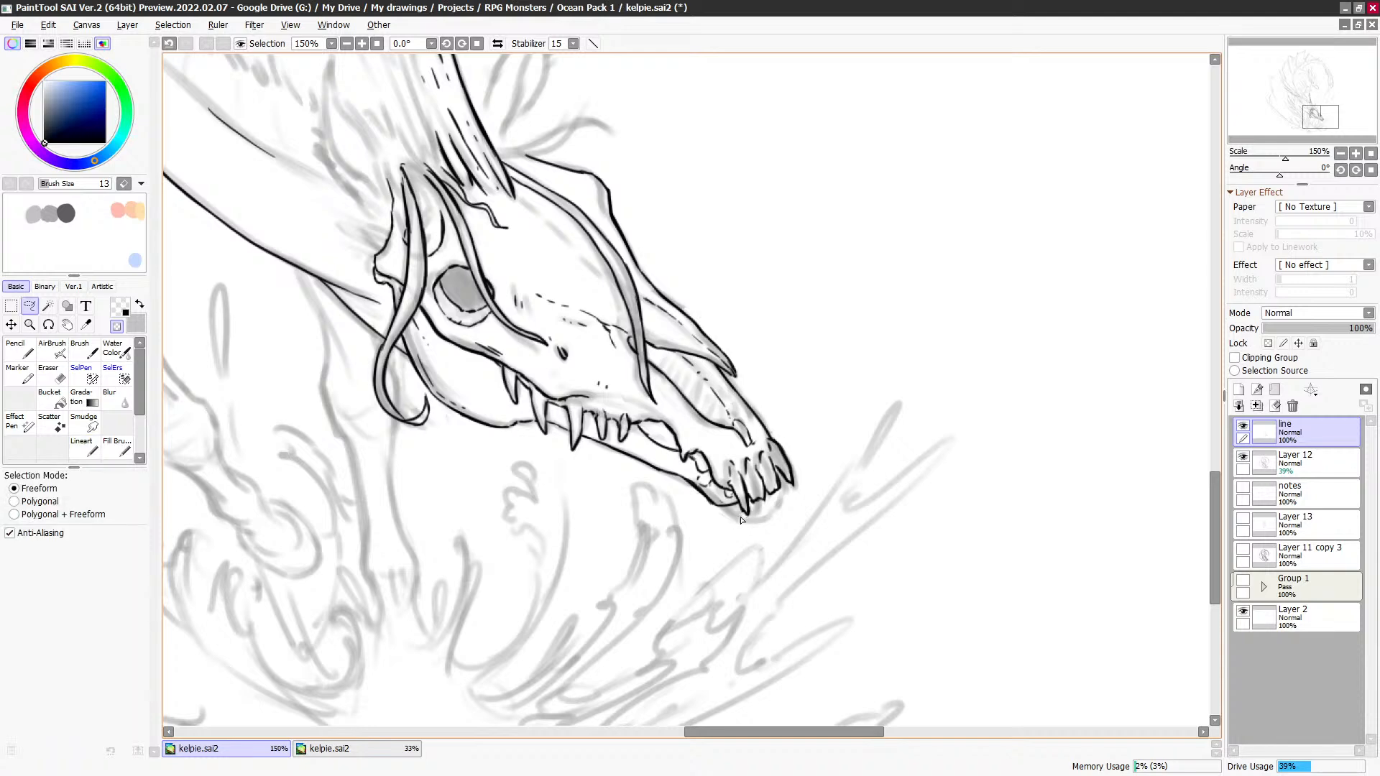
mouse_move(745, 520)
mouse_down()
mouse_move(782, 508)
mouse_move(747, 518)
mouse_up()
key(ctrl+d)
click(1242, 457)
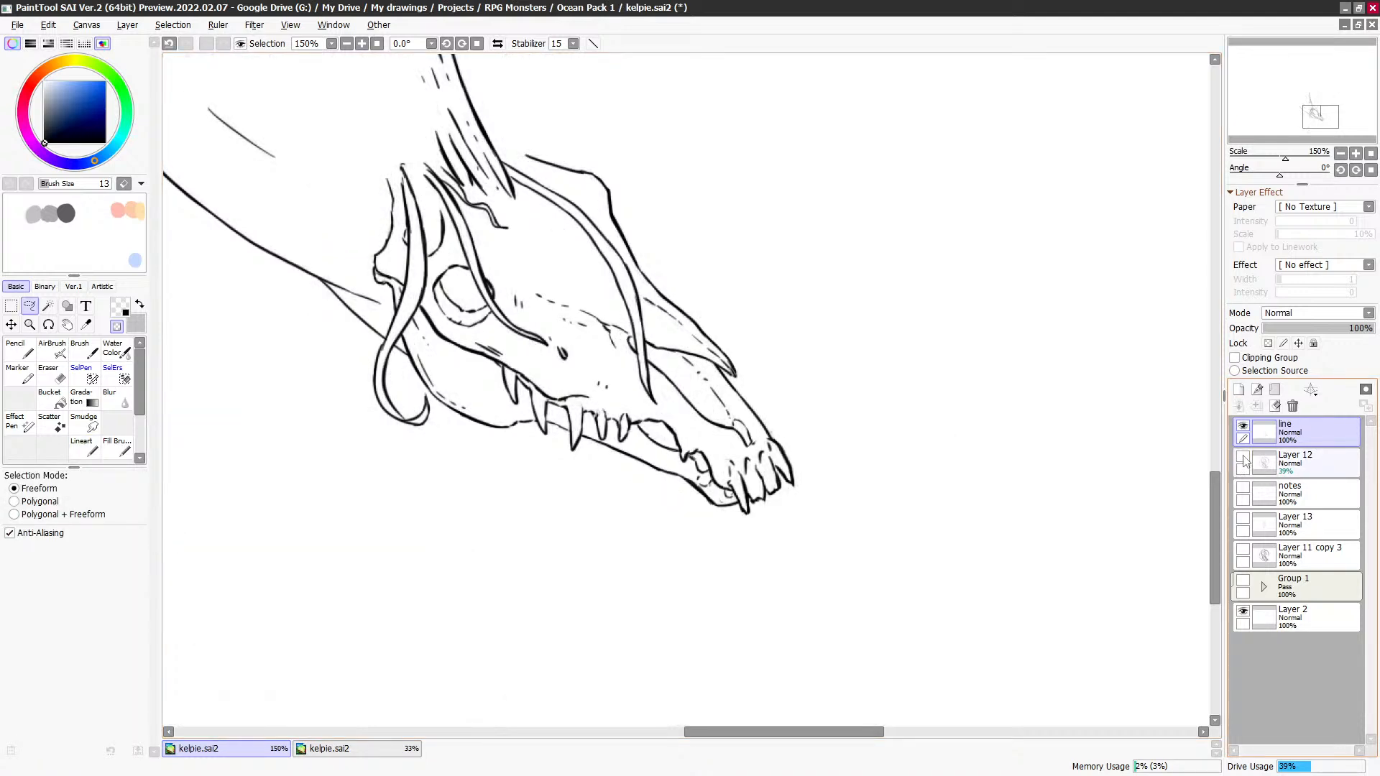
Step: Show the rough sketch on Layer 12 and ink the curled strand behind the forehead with the Lineart brush
click(1242, 457)
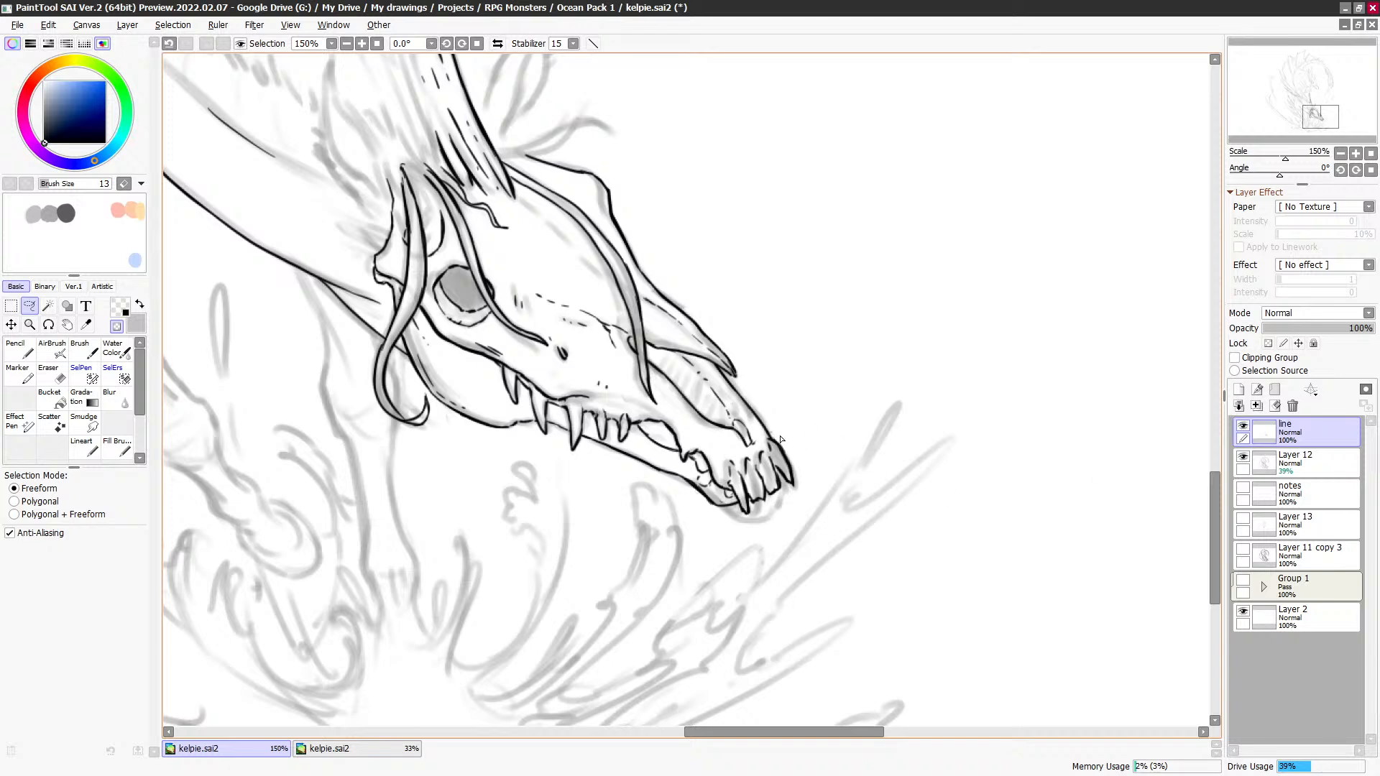
key(e)
click(85, 447)
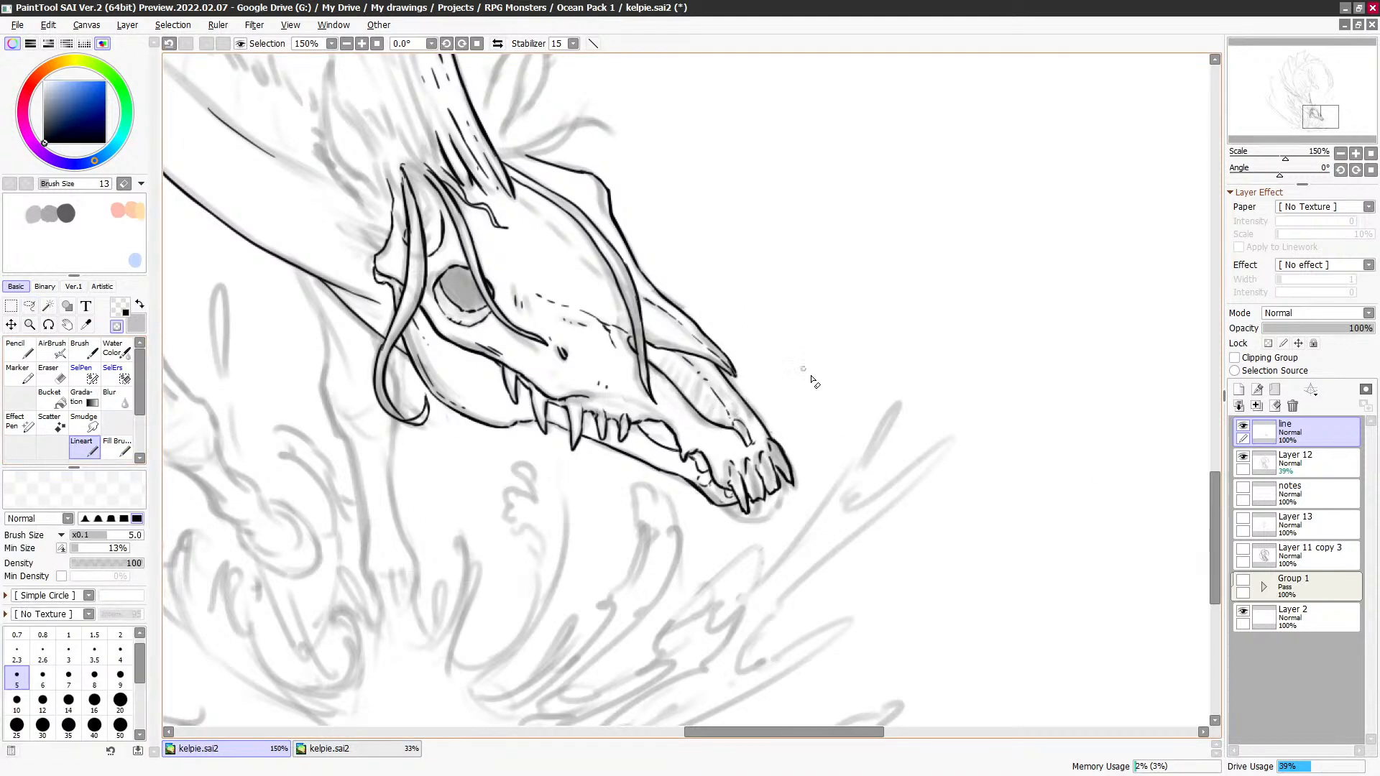
key(minus)
drag(699, 293, 805, 405)
drag(736, 304, 825, 335)
mouse_move(711, 316)
mouse_down()
mouse_move(768, 309)
mouse_move(755, 314)
mouse_move(789, 282)
mouse_up()
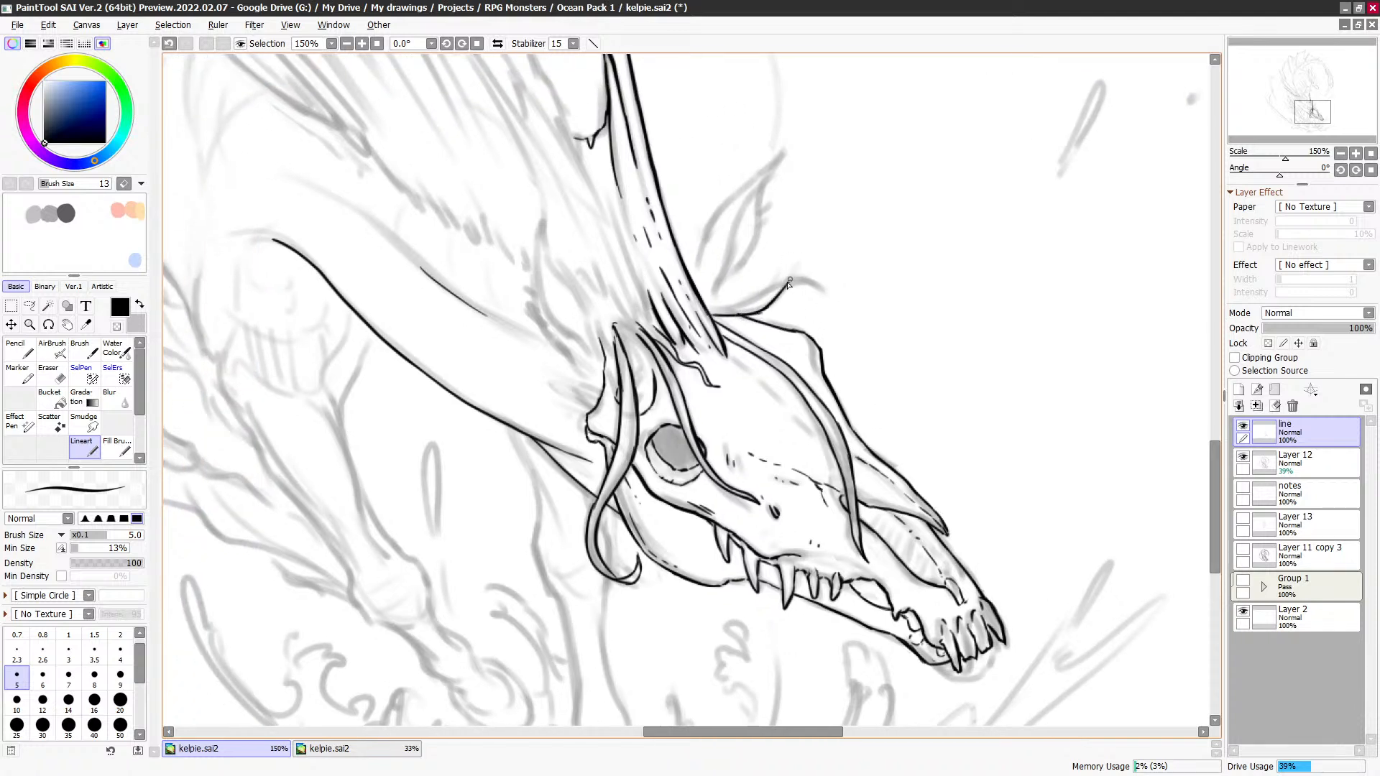
mouse_move(710, 310)
mouse_down()
mouse_move(805, 277)
mouse_move(804, 289)
mouse_move(802, 276)
mouse_move(793, 283)
mouse_move(817, 286)
mouse_move(800, 275)
mouse_move(824, 291)
mouse_up()
Step: Refine the curled strand's tip and edges behind the forehead with black and the transparent colour
key(minus)
key(minus)
key(minus)
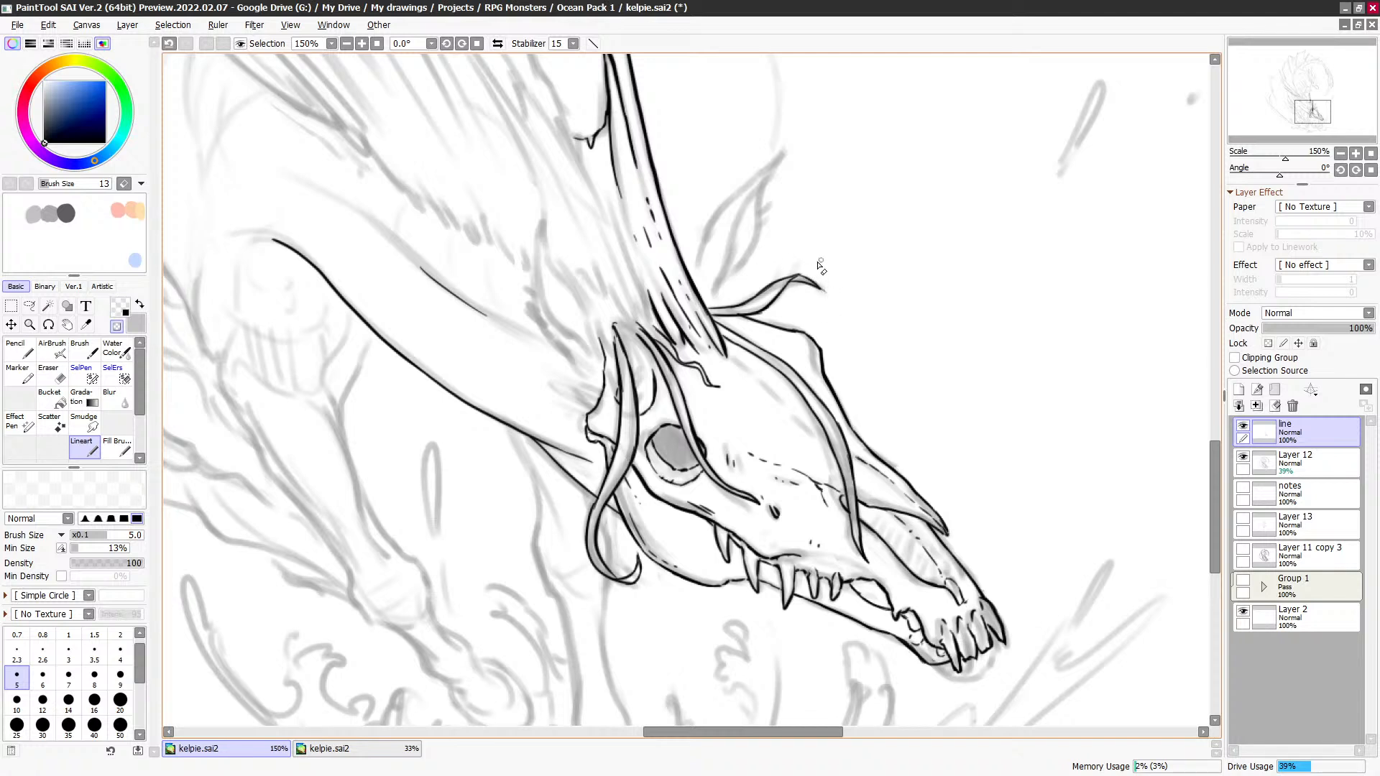
key(minus)
key(minus)
key(minus)
key(x)
key(x)
drag(771, 228, 832, 232)
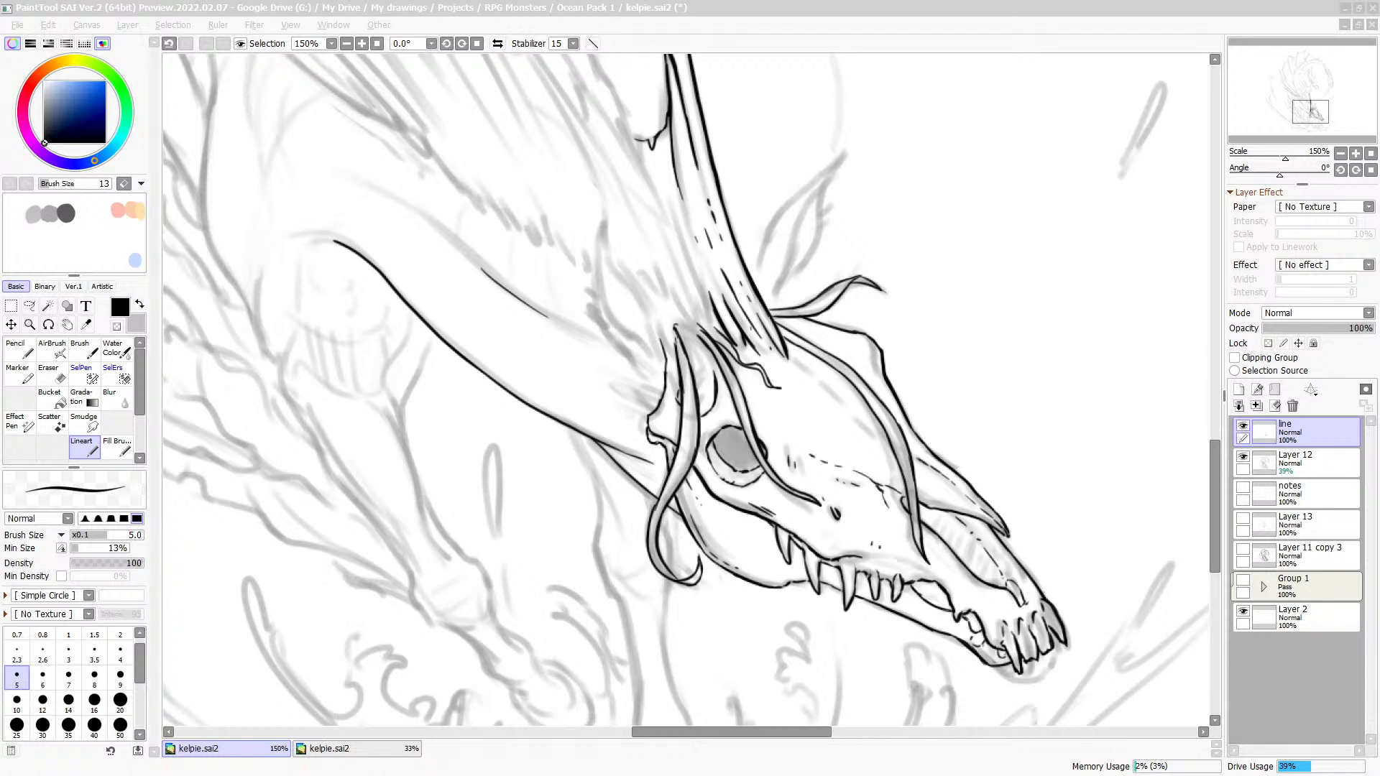
click(649, 346)
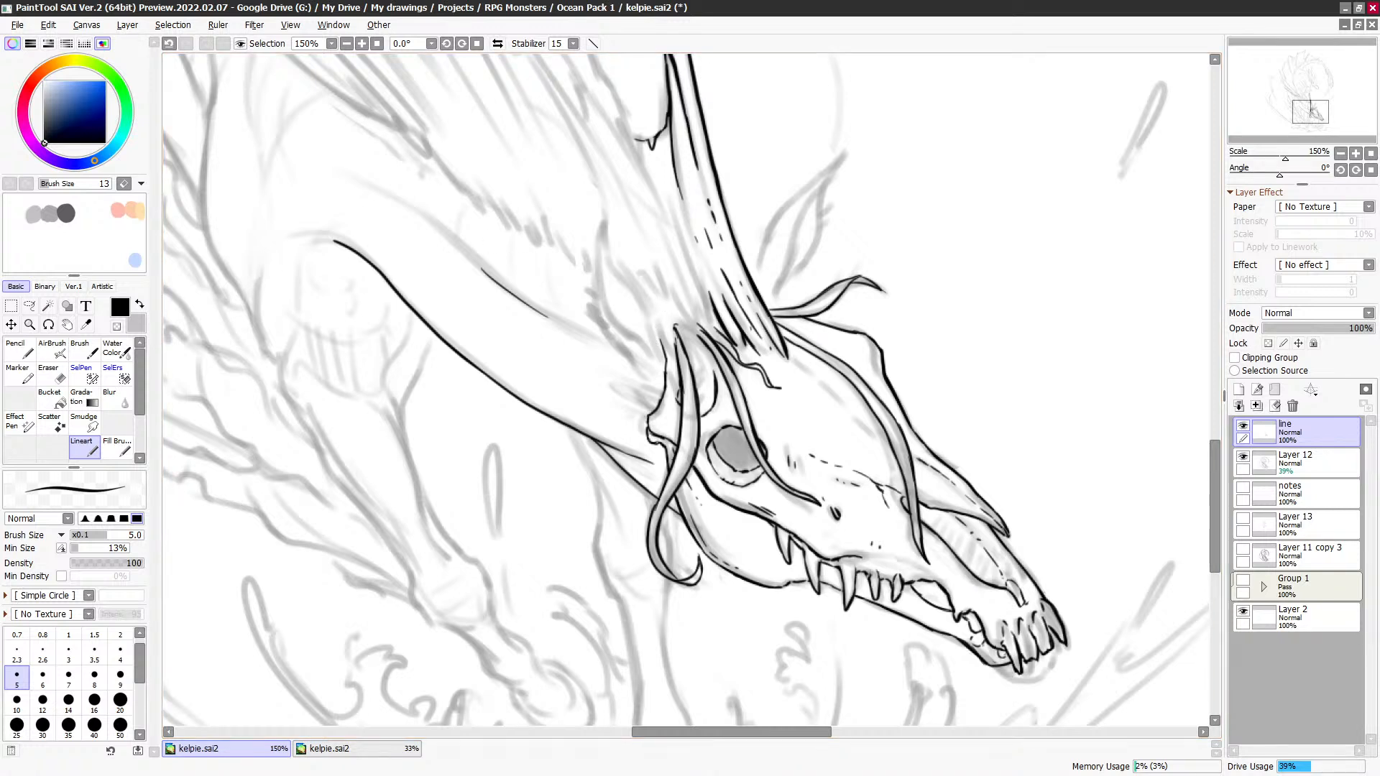
key(ctrl+Tab)
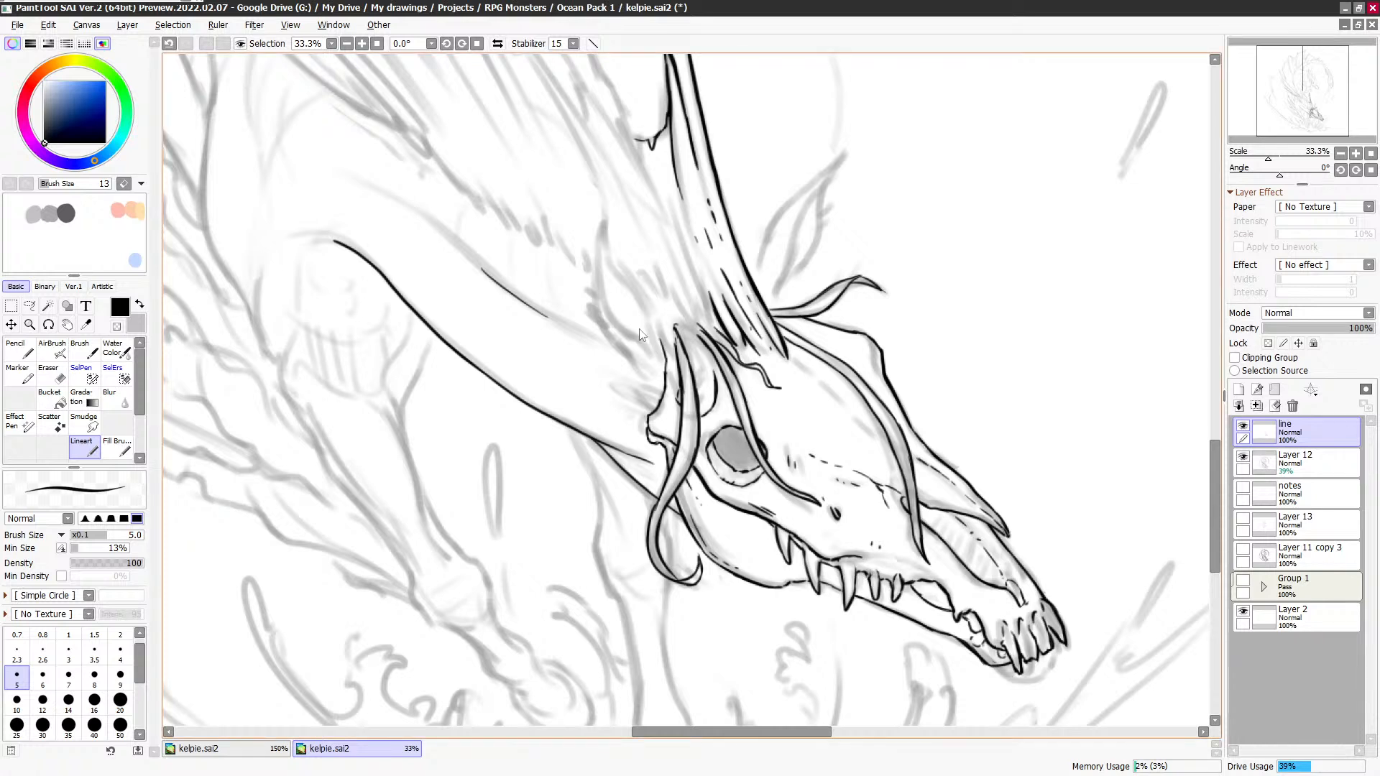
key(ctrl+Tab)
Step: Ink the pointed outline of the near ear behind the eye socket, undoing the stray stroke
mouse_move(655, 361)
mouse_down()
mouse_move(612, 324)
mouse_move(622, 331)
mouse_move(603, 250)
mouse_up()
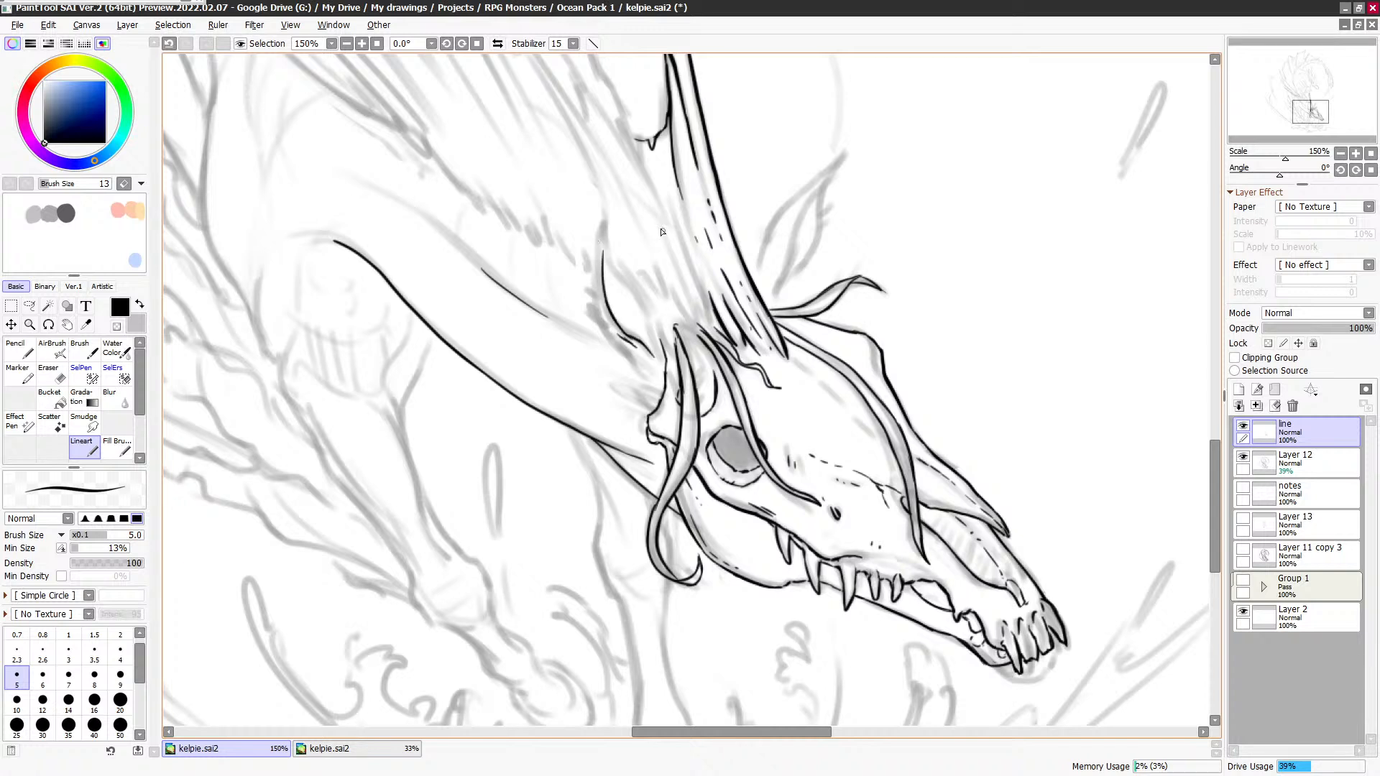
mouse_move(593, 269)
mouse_down()
mouse_move(603, 225)
mouse_move(598, 257)
mouse_move(601, 226)
mouse_move(665, 351)
mouse_up()
drag(650, 299, 661, 340)
mouse_move(631, 273)
mouse_down()
mouse_move(662, 313)
mouse_move(653, 323)
mouse_up()
key(ctrl+z)
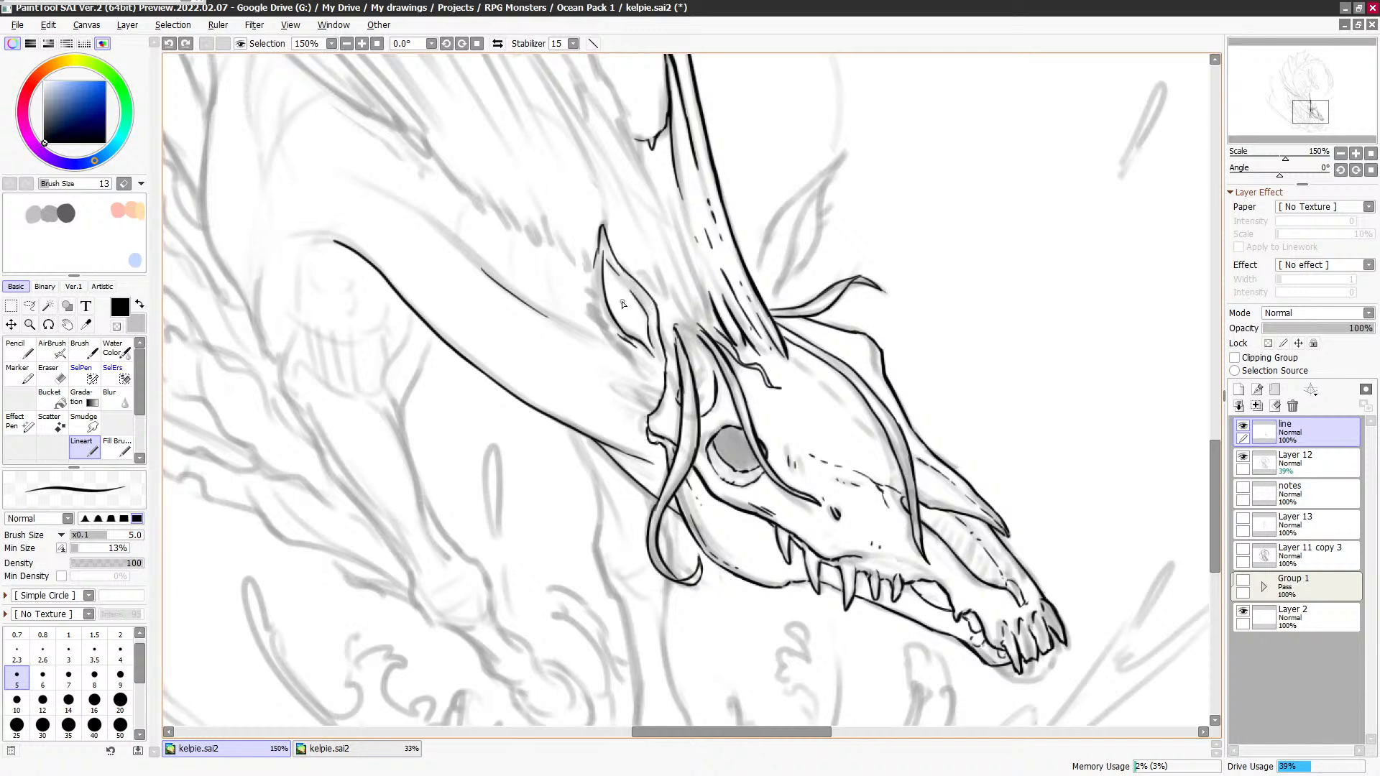
Step: Add inner detail lines to the near ear and ink its outer edge down to the base
drag(608, 286, 622, 308)
drag(595, 285, 636, 367)
drag(638, 372, 667, 390)
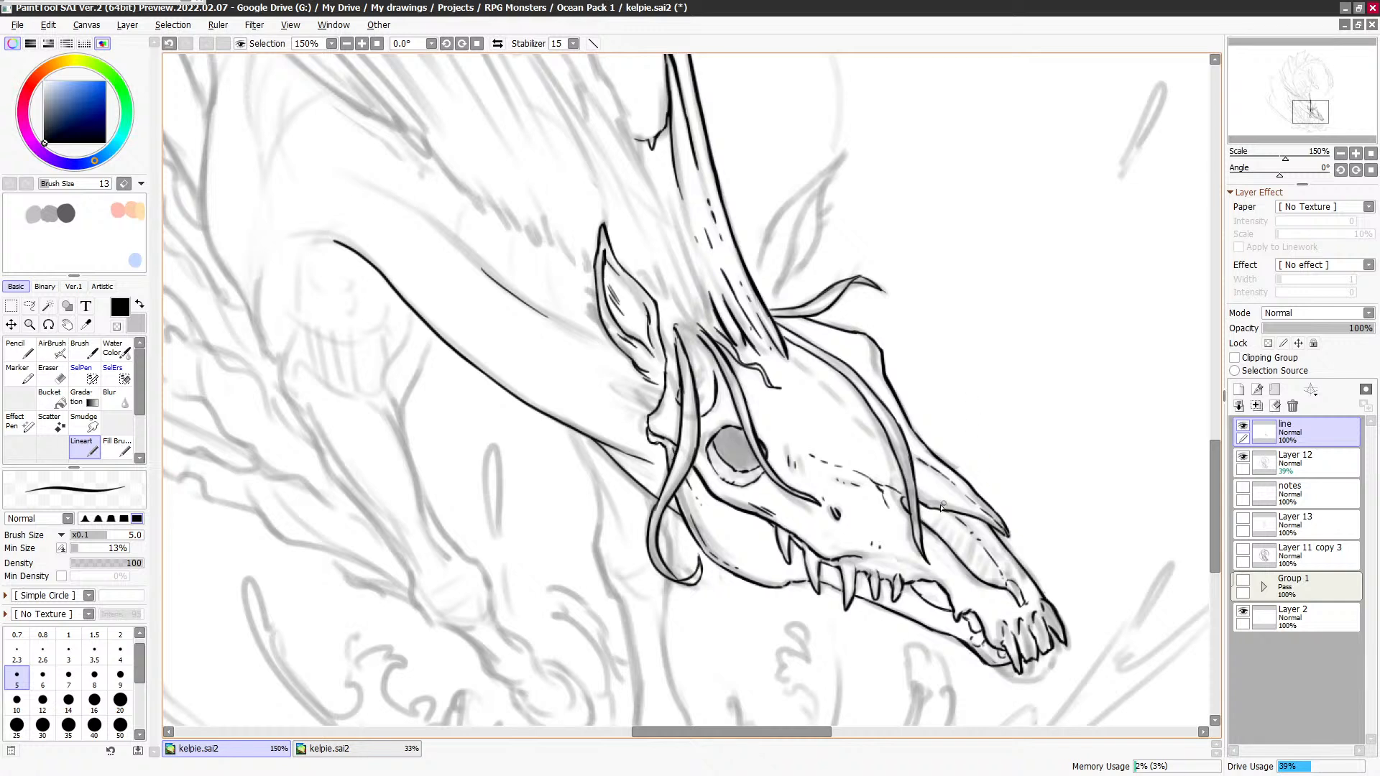
Step: Ink the outer contour and base of the far ear beside the forelock, undoing unsatisfactory strokes
scroll(837, 295, up, 1)
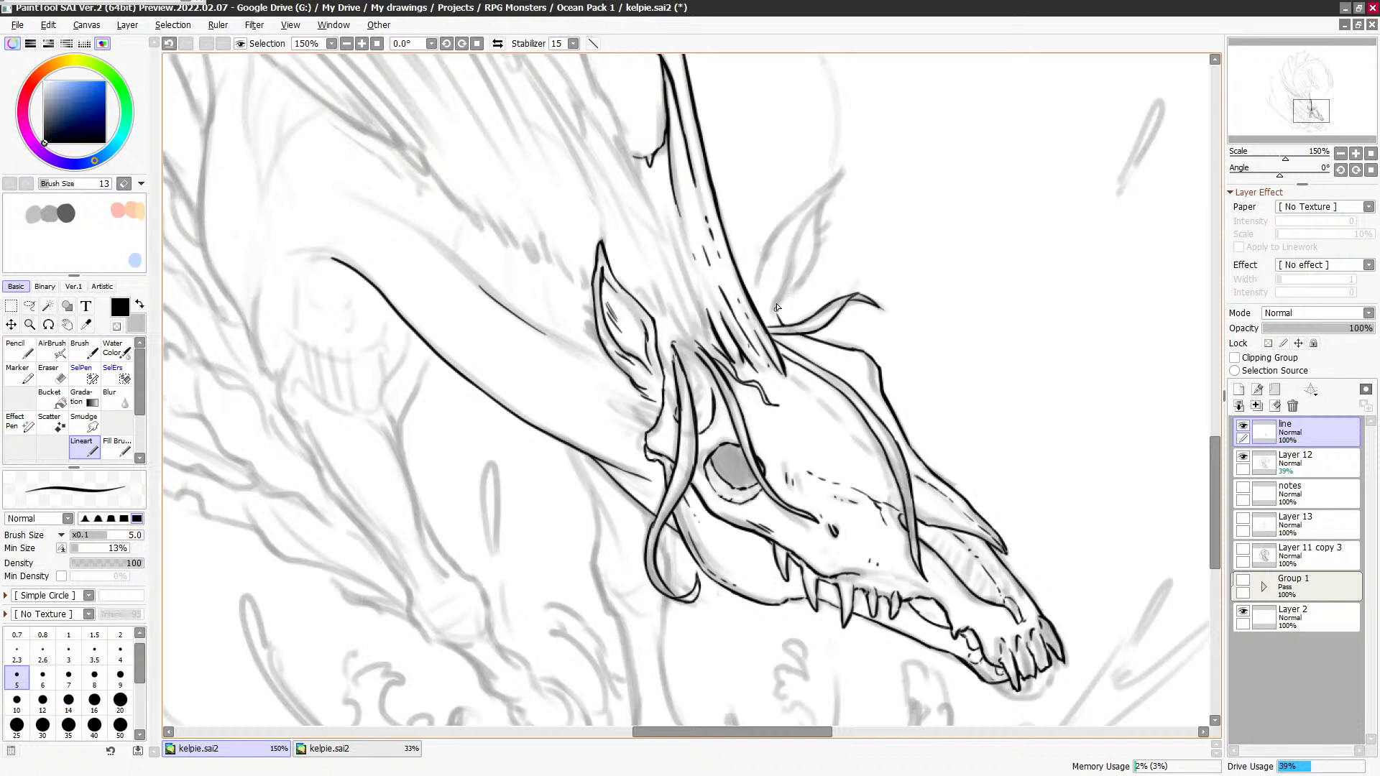
mouse_move(835, 319)
mouse_down()
mouse_move(845, 276)
mouse_move(785, 287)
mouse_up()
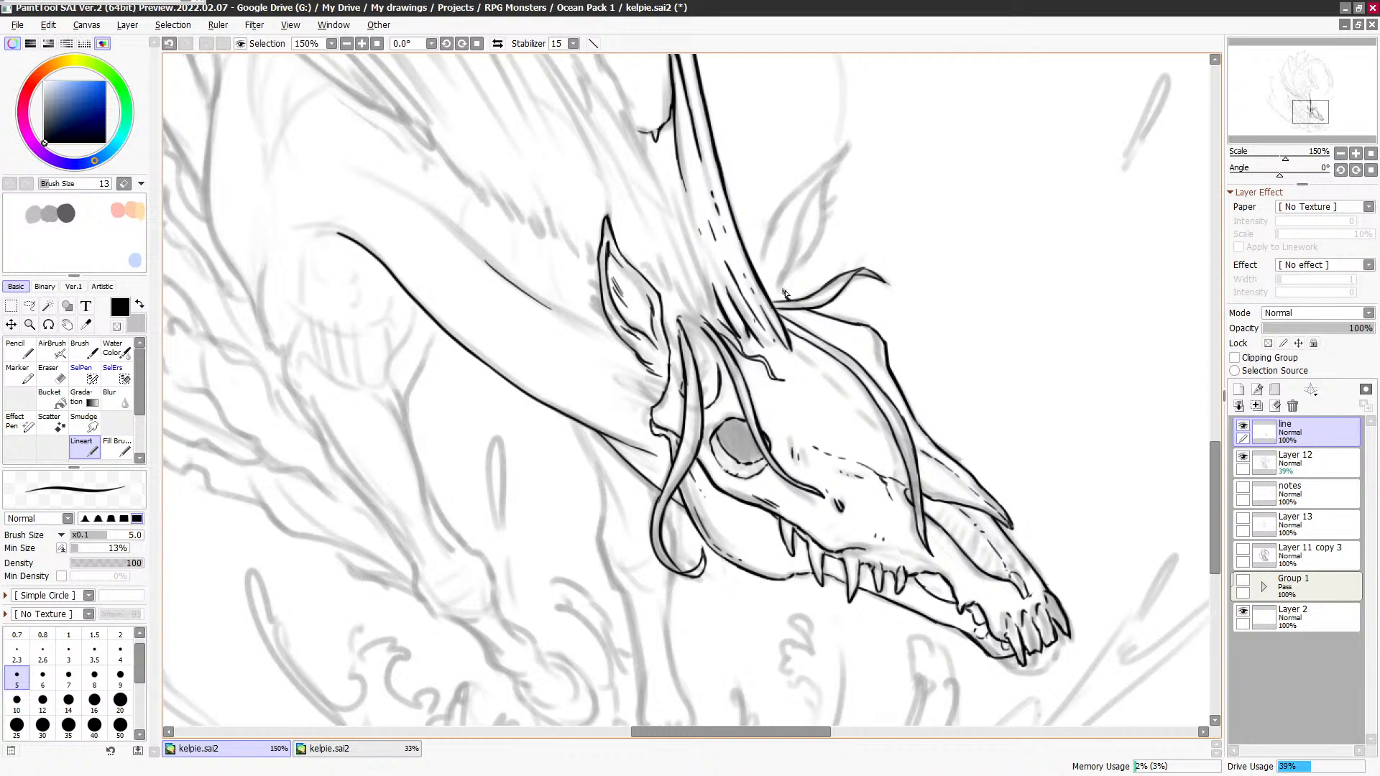
key(ctrl+z)
key(ctrl+y)
key(ctrl+z)
key(ctrl+y)
key(ctrl+z)
key(ctrl+y)
key(ctrl+z)
key(ctrl+y)
mouse_move(761, 251)
mouse_down()
mouse_move(842, 146)
mouse_move(797, 190)
mouse_move(847, 149)
mouse_move(801, 215)
mouse_move(782, 286)
mouse_up()
key(minus)
key(minus)
key(ctrl+z)
mouse_move(800, 213)
mouse_down()
mouse_move(790, 284)
mouse_move(824, 219)
mouse_up()
key(ctrl+z)
key(ctrl+z)
key(ctrl+z)
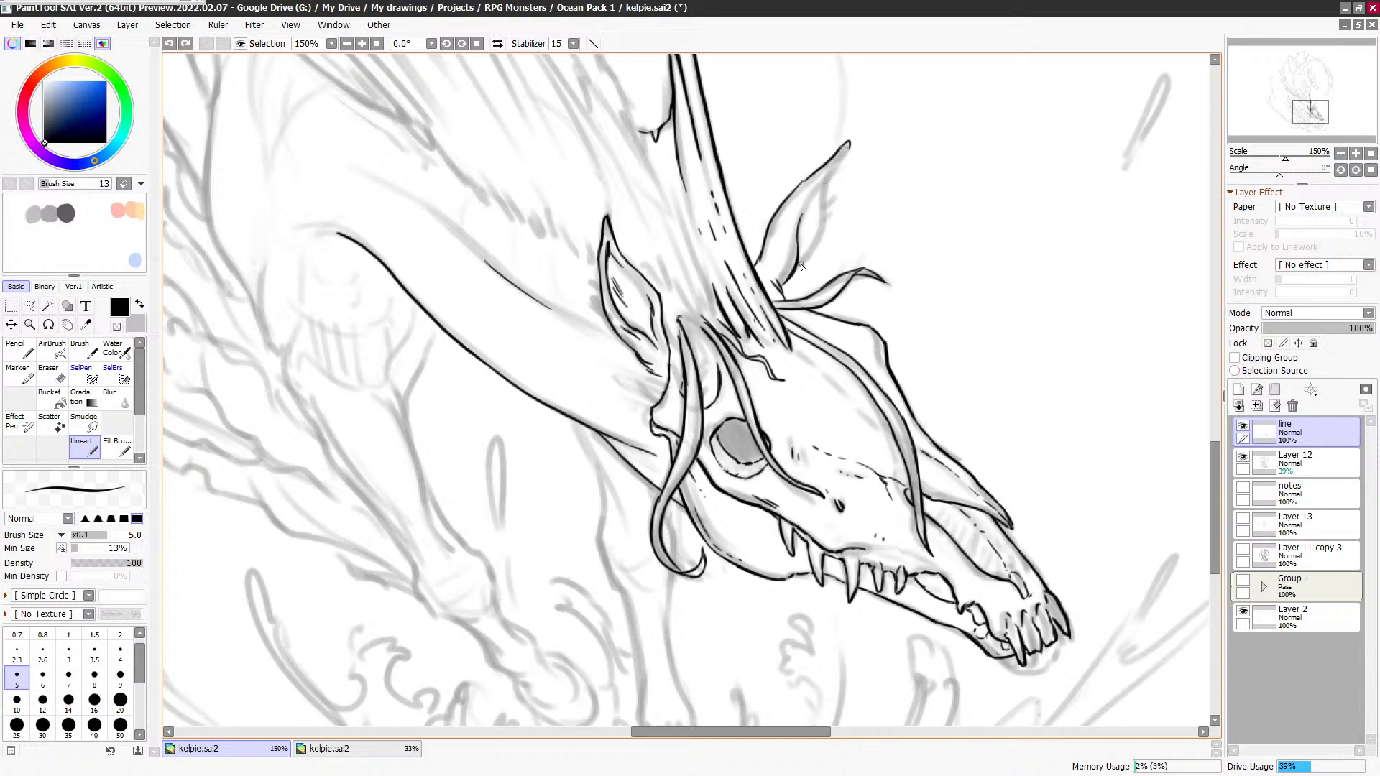
Step: Ink the far ear's inner fold and front edge up to the tip, undoing the failed strokes
drag(796, 268, 824, 217)
key(ctrl+z)
drag(800, 223, 838, 160)
key(minus)
key(minus)
mouse_move(825, 188)
mouse_down()
mouse_move(802, 250)
mouse_move(816, 220)
mouse_up()
key(ctrl+z)
key(ctrl+z)
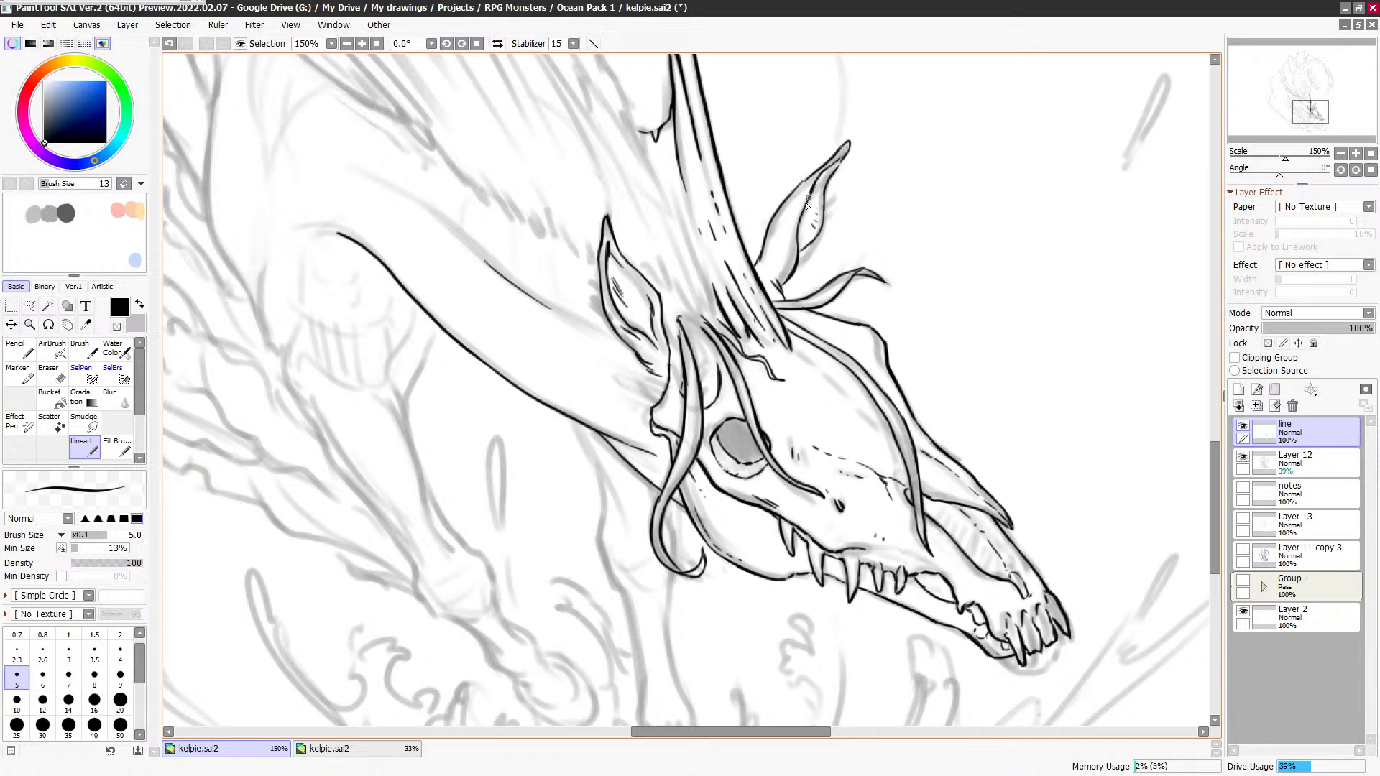
Step: Clean the far ear's tip and front edge with the transparent colour and black
key(e)
key(e)
key(e)
key(e)
key(minus)
drag(852, 138, 855, 135)
key(minus)
drag(819, 216, 802, 254)
Step: Lasso the upper part of the far ear, shift it slightly downward, and deselect
key(l)
mouse_move(782, 180)
mouse_down()
mouse_move(868, 227)
mouse_move(841, 135)
mouse_up()
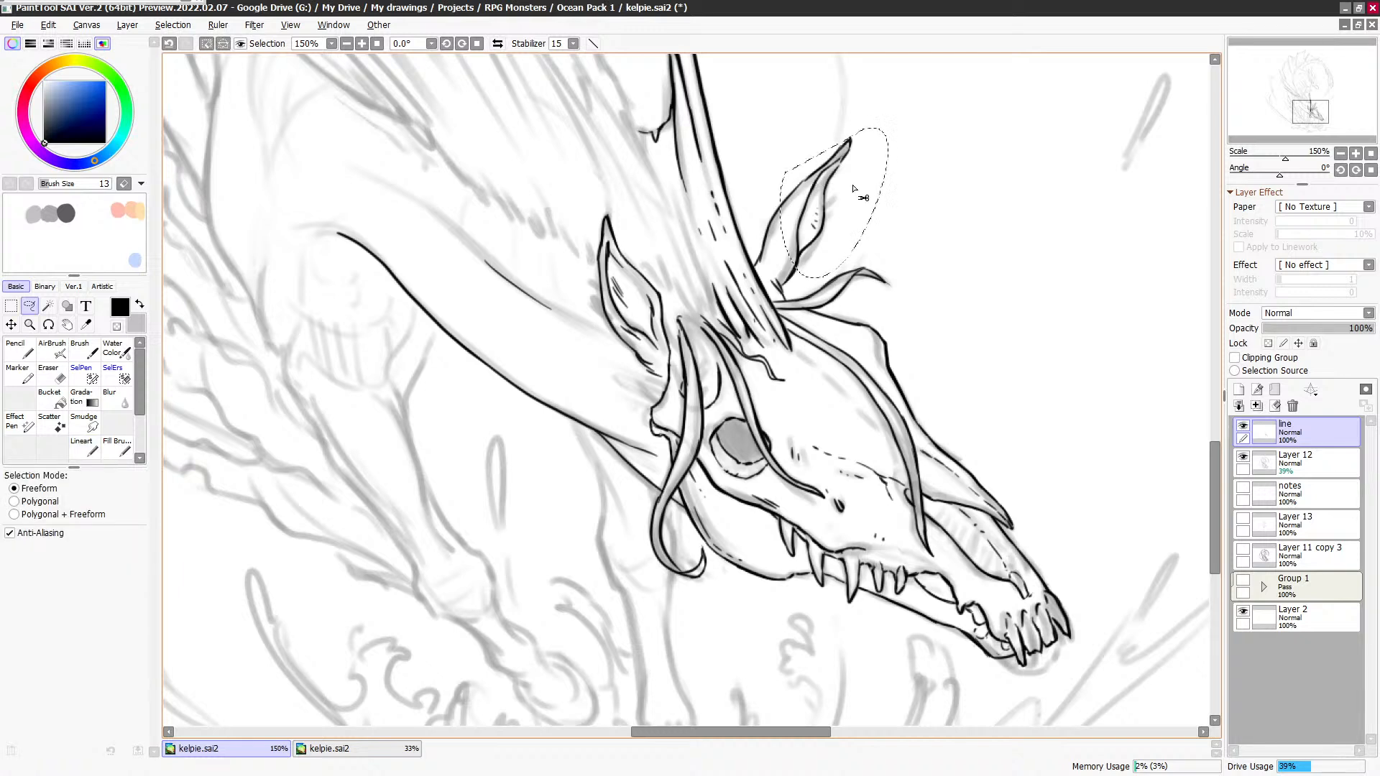
drag(853, 188, 850, 192)
key(ctrl+d)
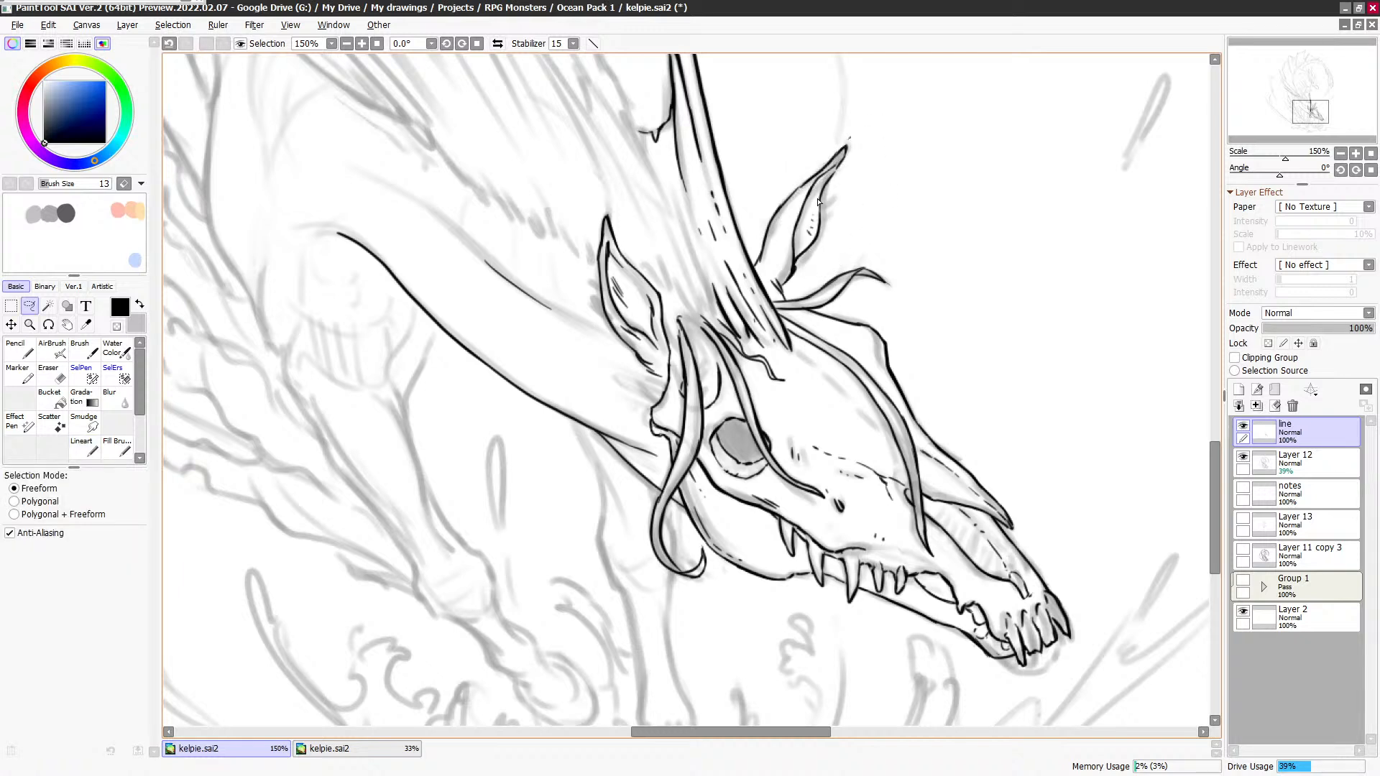
Step: Reconnect the shifted far ear's outline with the Lineart brush and trim its tip with the transparent colour
key(minus)
key(b)
key(n)
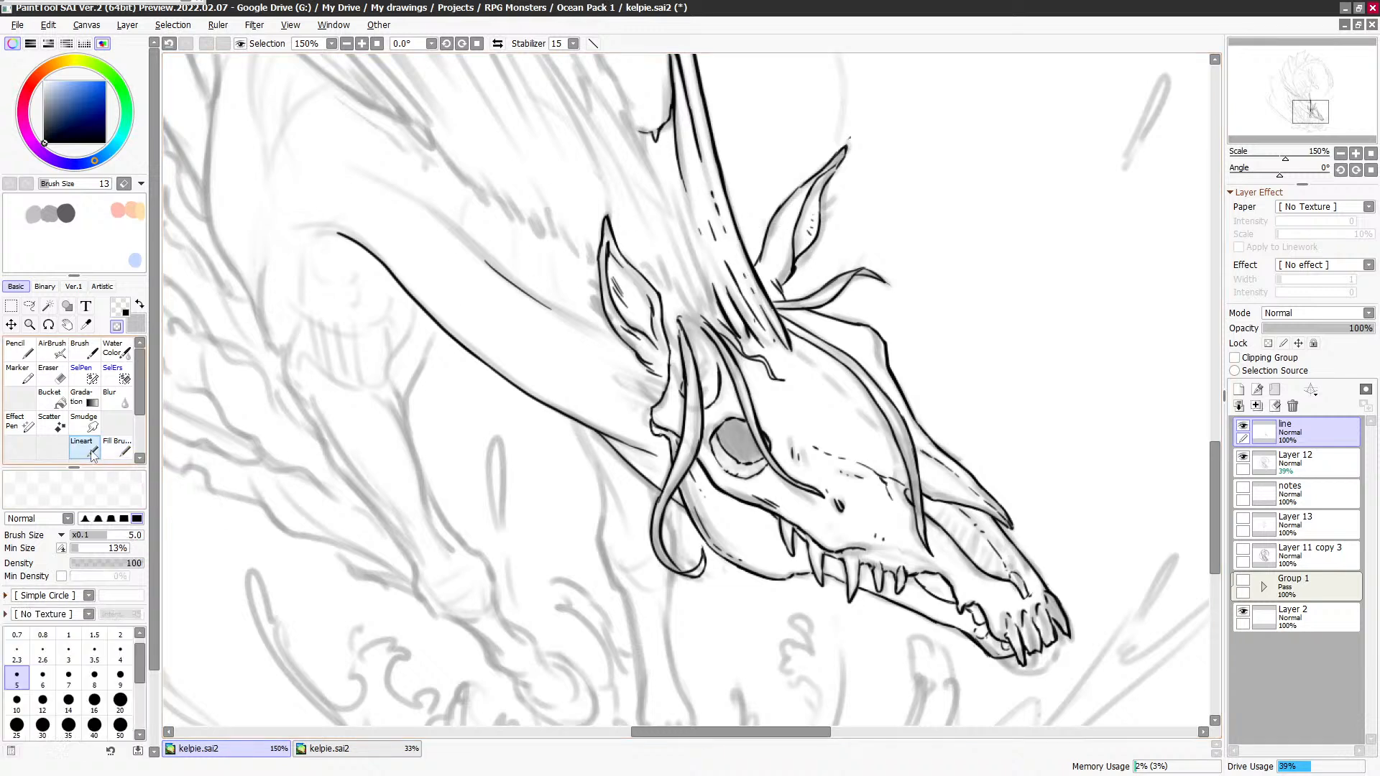
key(minus)
key(minus)
drag(796, 267, 794, 276)
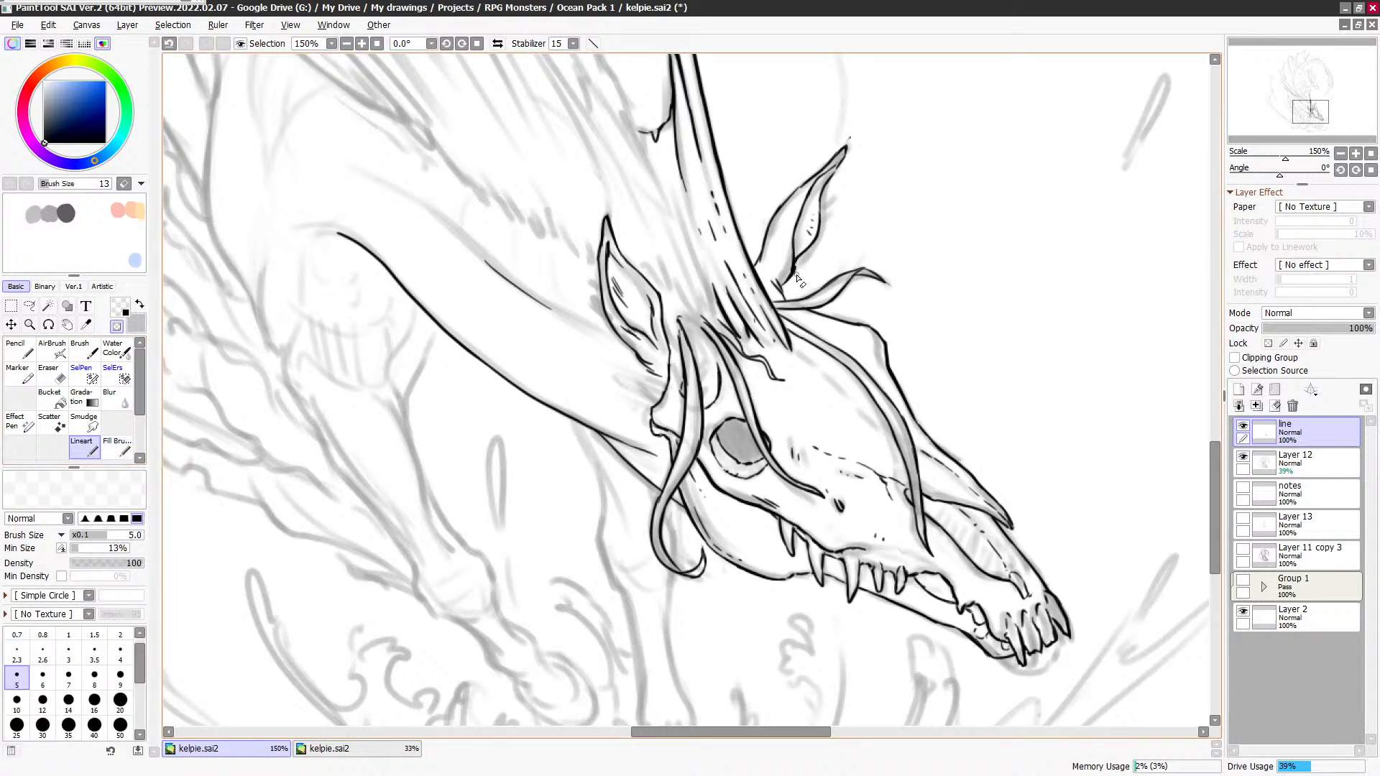
key(minus)
key(minus)
drag(842, 148, 848, 143)
key(minus)
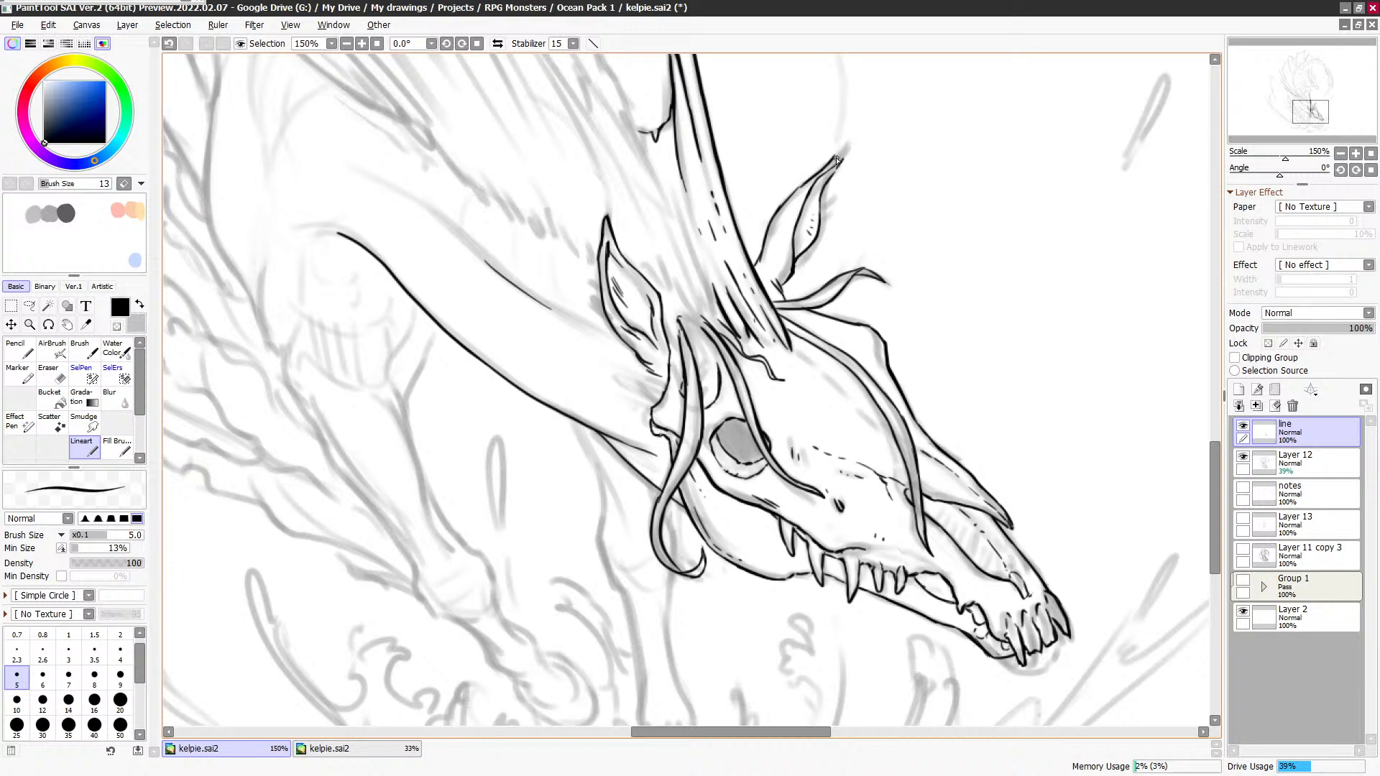
key(minus)
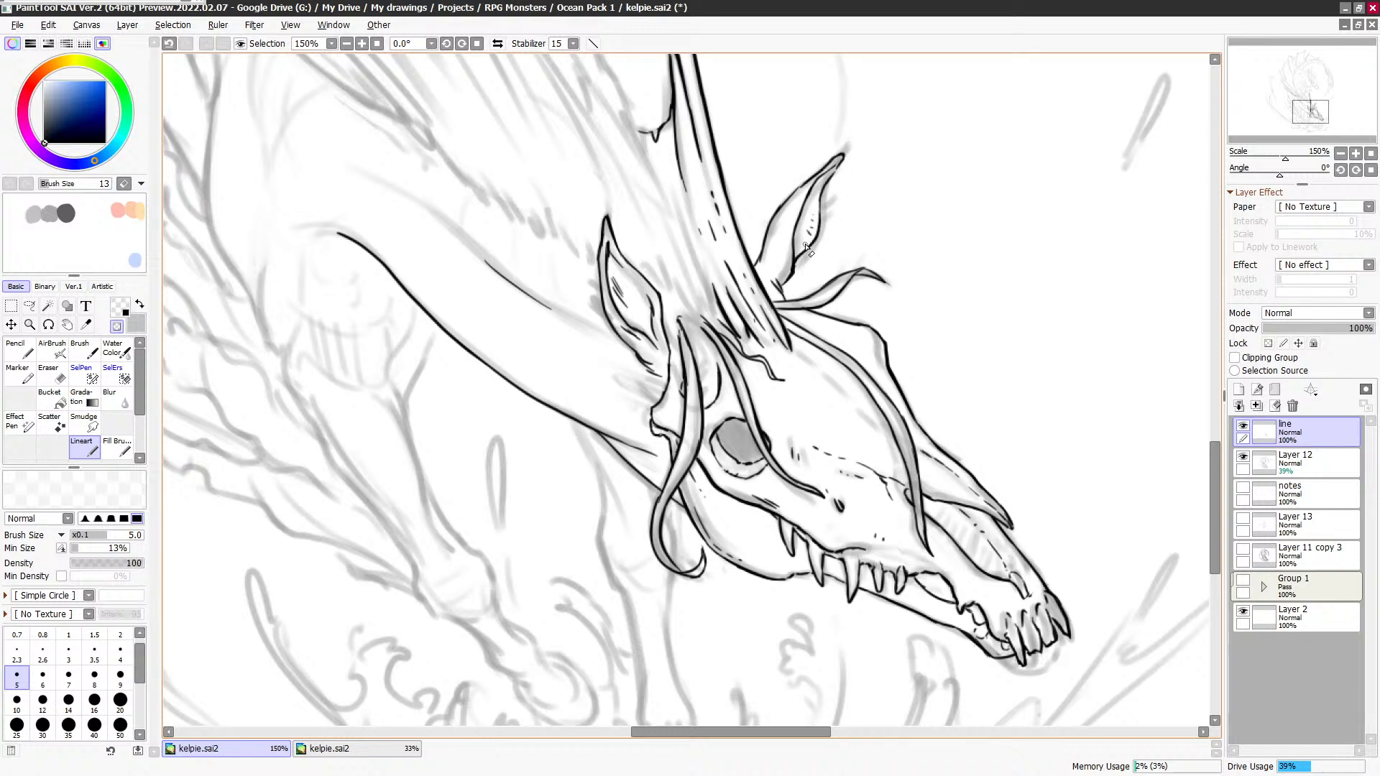
key(minus)
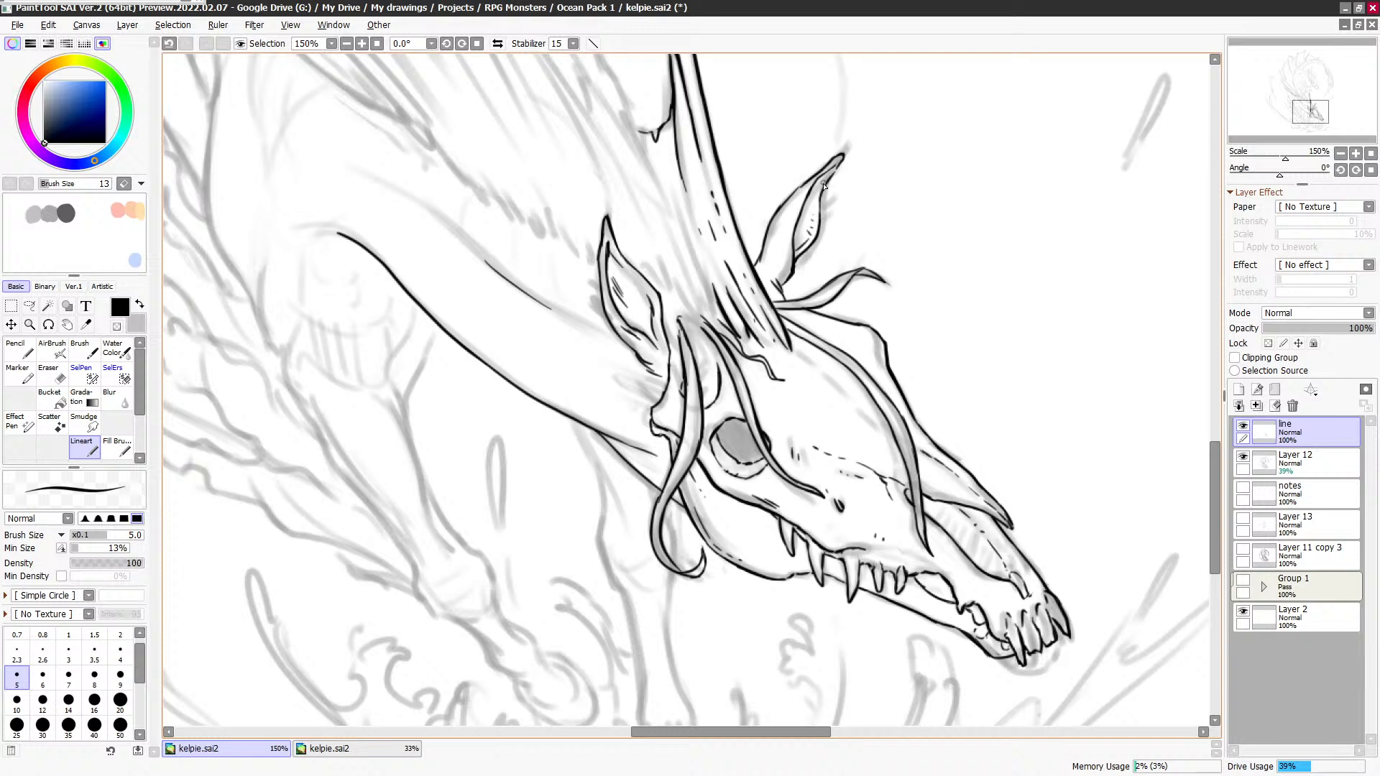
Step: Ink short fur strokes on the neck behind the near ear
drag(828, 177, 905, 229)
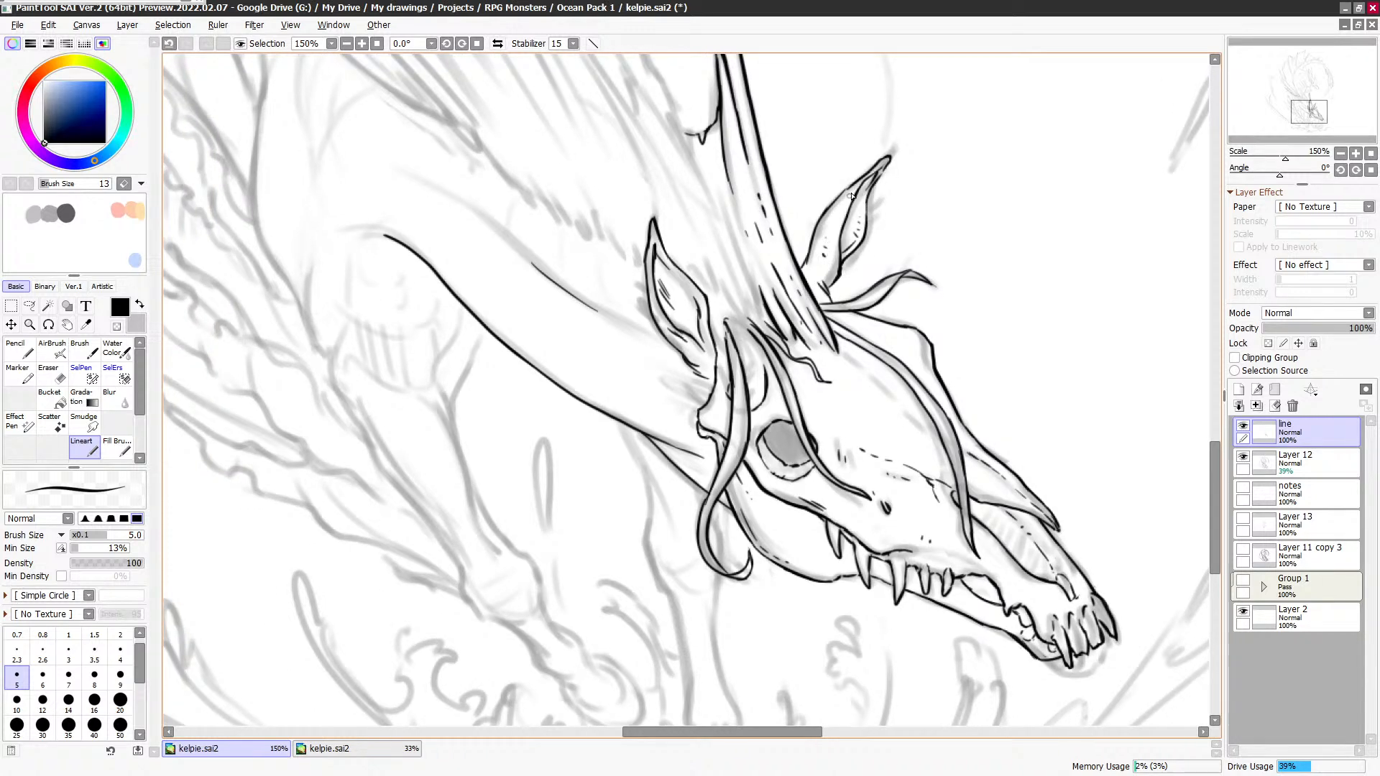
drag(738, 215, 747, 236)
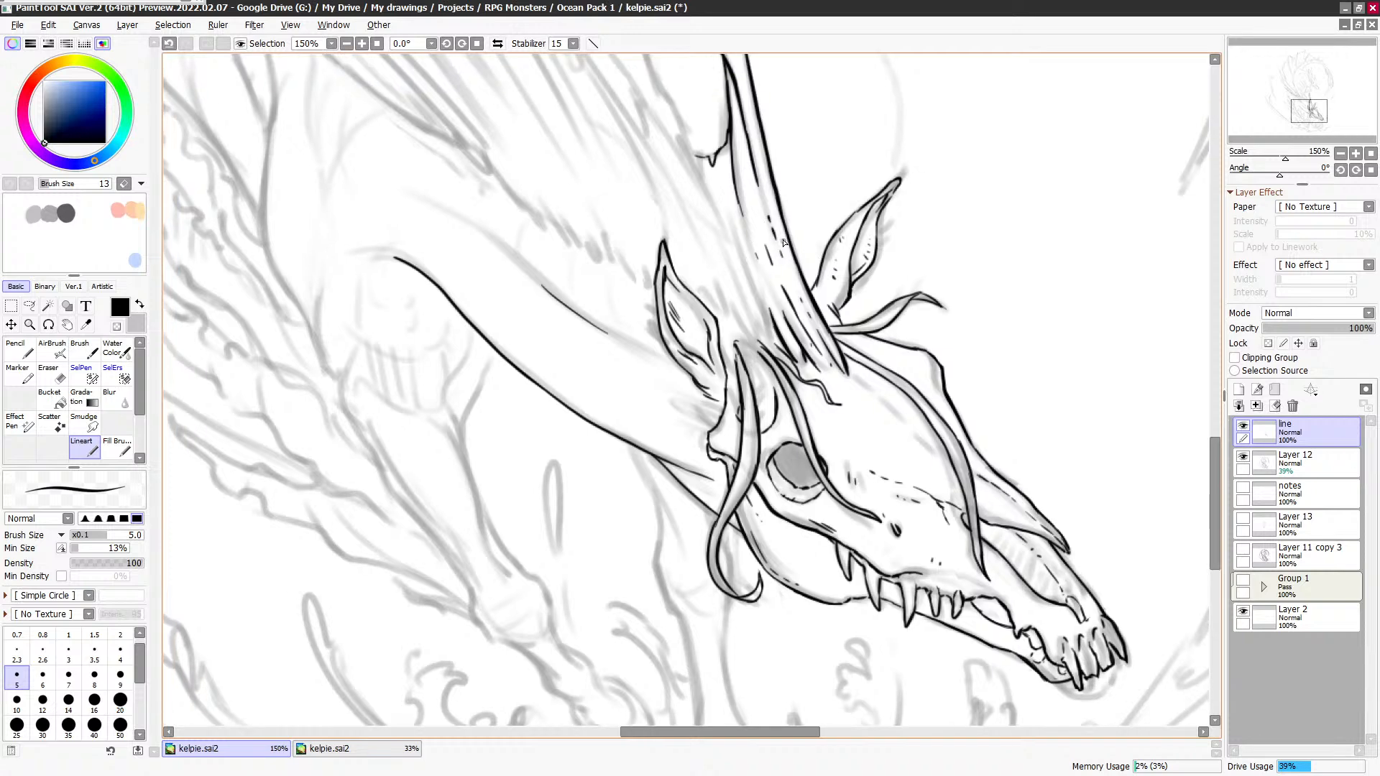
drag(910, 288, 826, 307)
drag(730, 248, 742, 258)
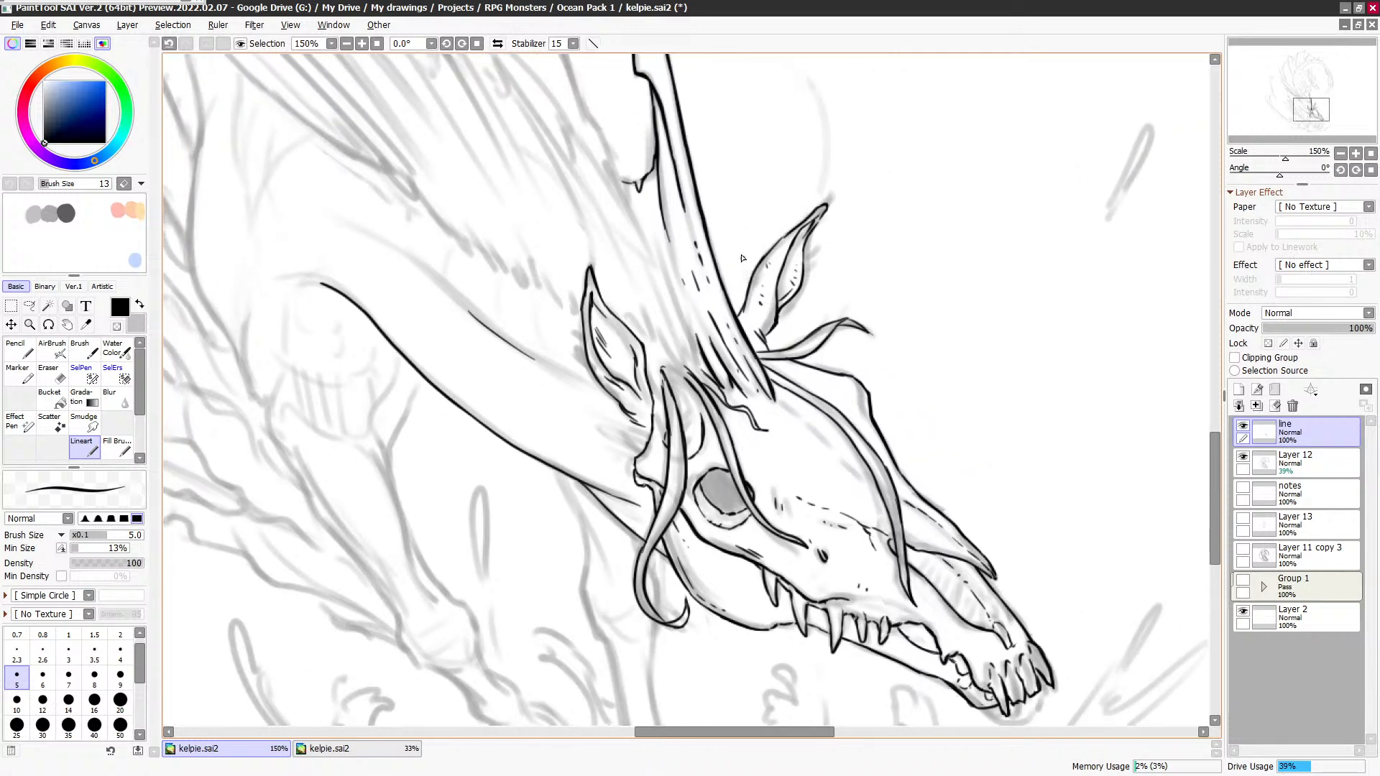
scroll(616, 346, down, 1)
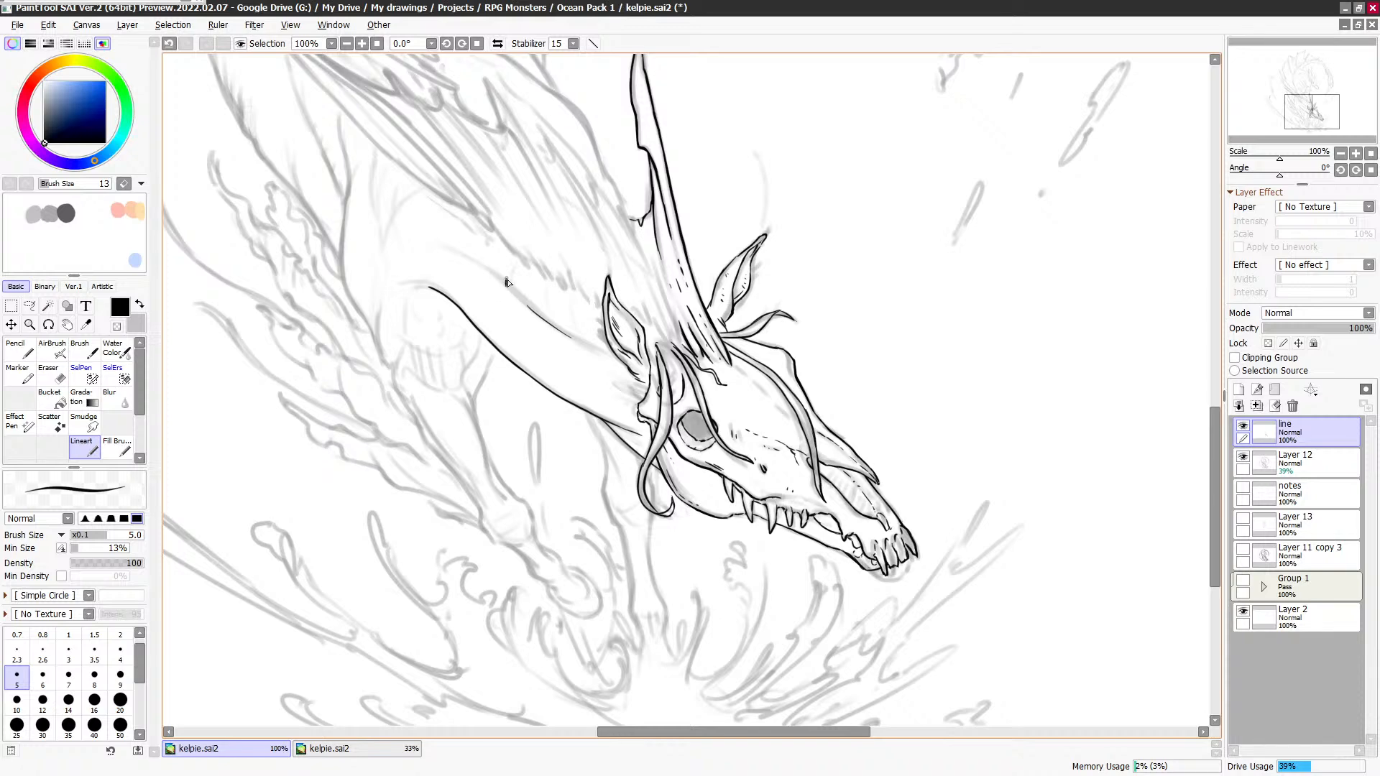
drag(581, 281, 606, 343)
drag(690, 184, 764, 131)
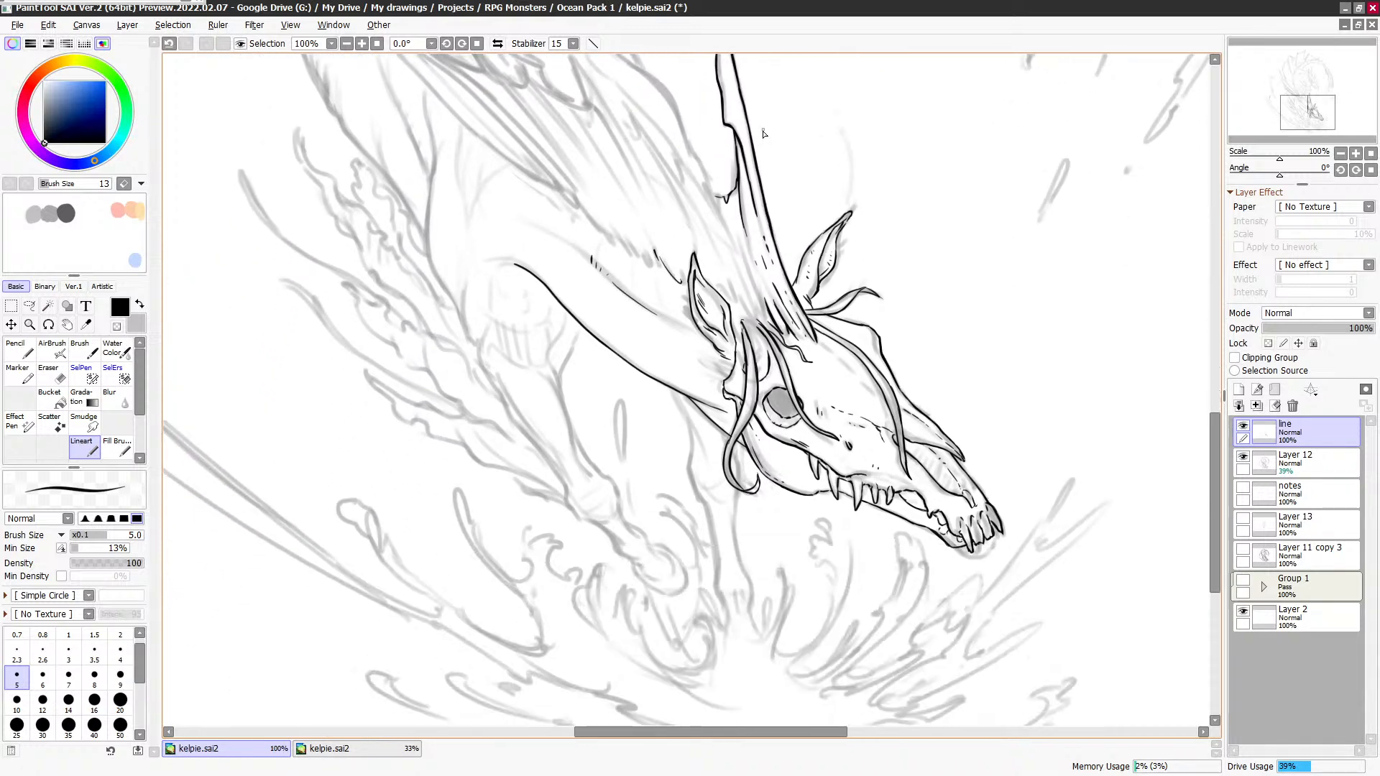
drag(916, 342, 911, 365)
drag(798, 248, 794, 269)
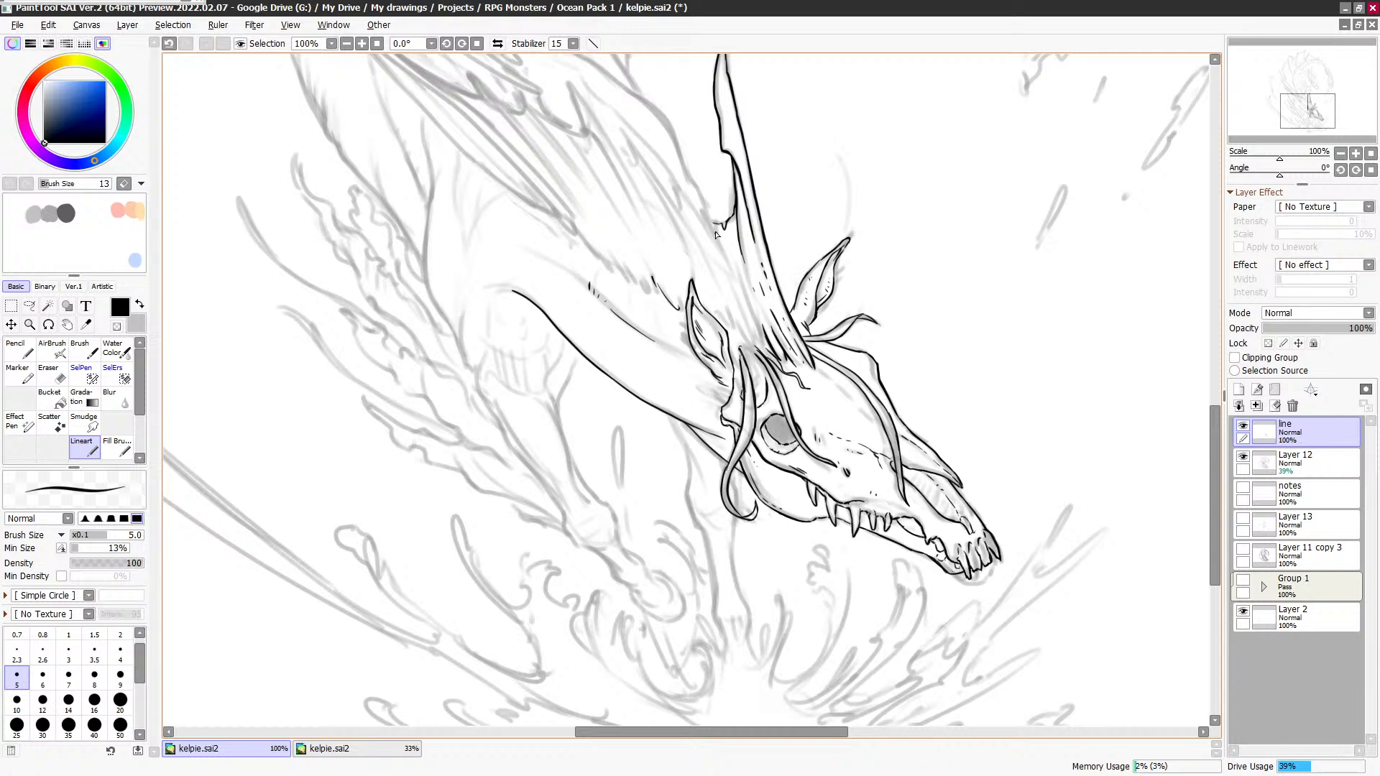
Step: Ink the mane strands and a pointed tuft between the near ear and the tall forelock
drag(699, 206, 749, 307)
key(ctrl+z)
mouse_move(731, 246)
mouse_down()
mouse_move(759, 320)
mouse_move(762, 351)
mouse_move(752, 344)
mouse_up()
key(ctrl+z)
drag(744, 323, 755, 349)
drag(715, 276, 726, 304)
mouse_move(713, 148)
mouse_down()
mouse_move(722, 203)
mouse_move(684, 240)
mouse_move(707, 263)
mouse_up()
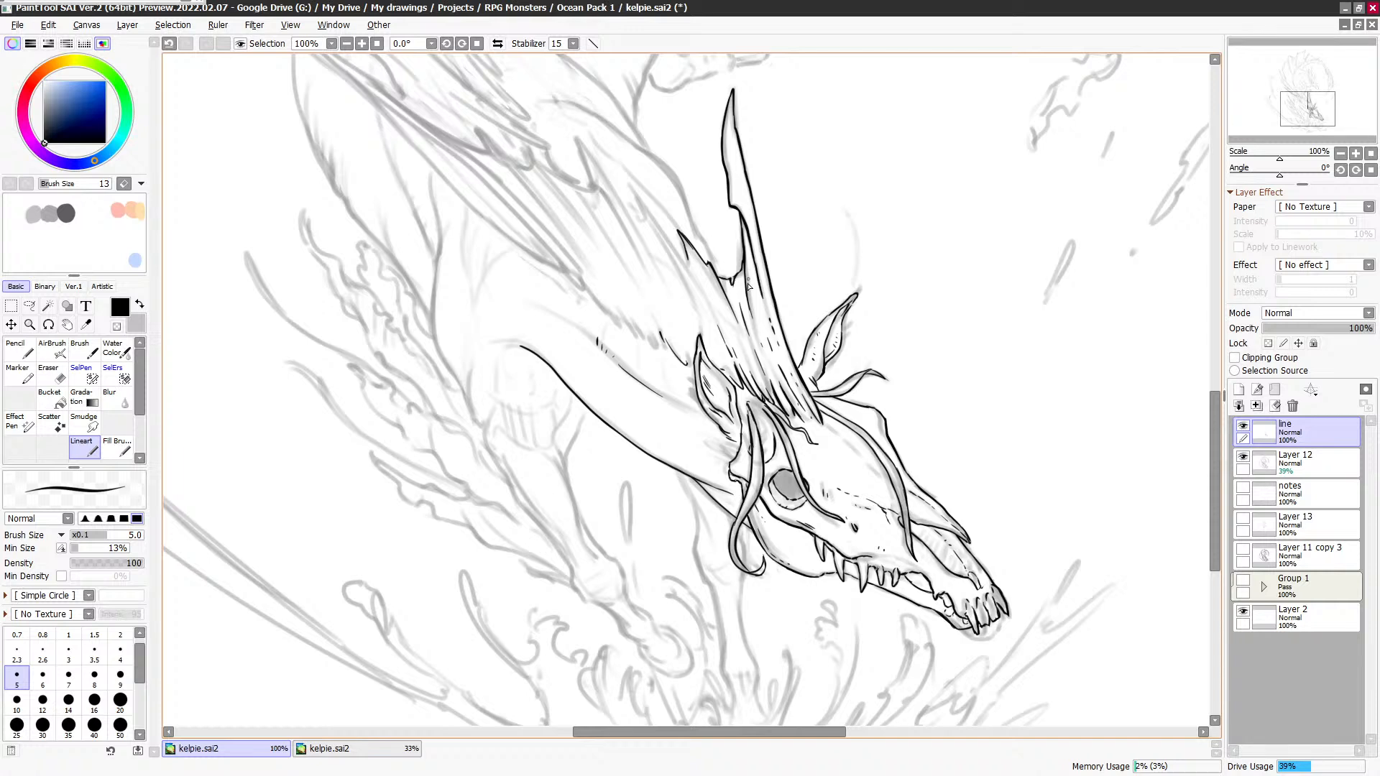
Step: Sharpen the pointed tuft's tip and ink a longer mane tuft behind it, undoing the excess strokes
key(minus)
drag(692, 250, 683, 238)
key(minus)
mouse_move(643, 219)
mouse_down()
mouse_move(631, 184)
mouse_move(717, 334)
mouse_up()
key(ctrl+z)
key(ctrl+z)
key(ctrl+z)
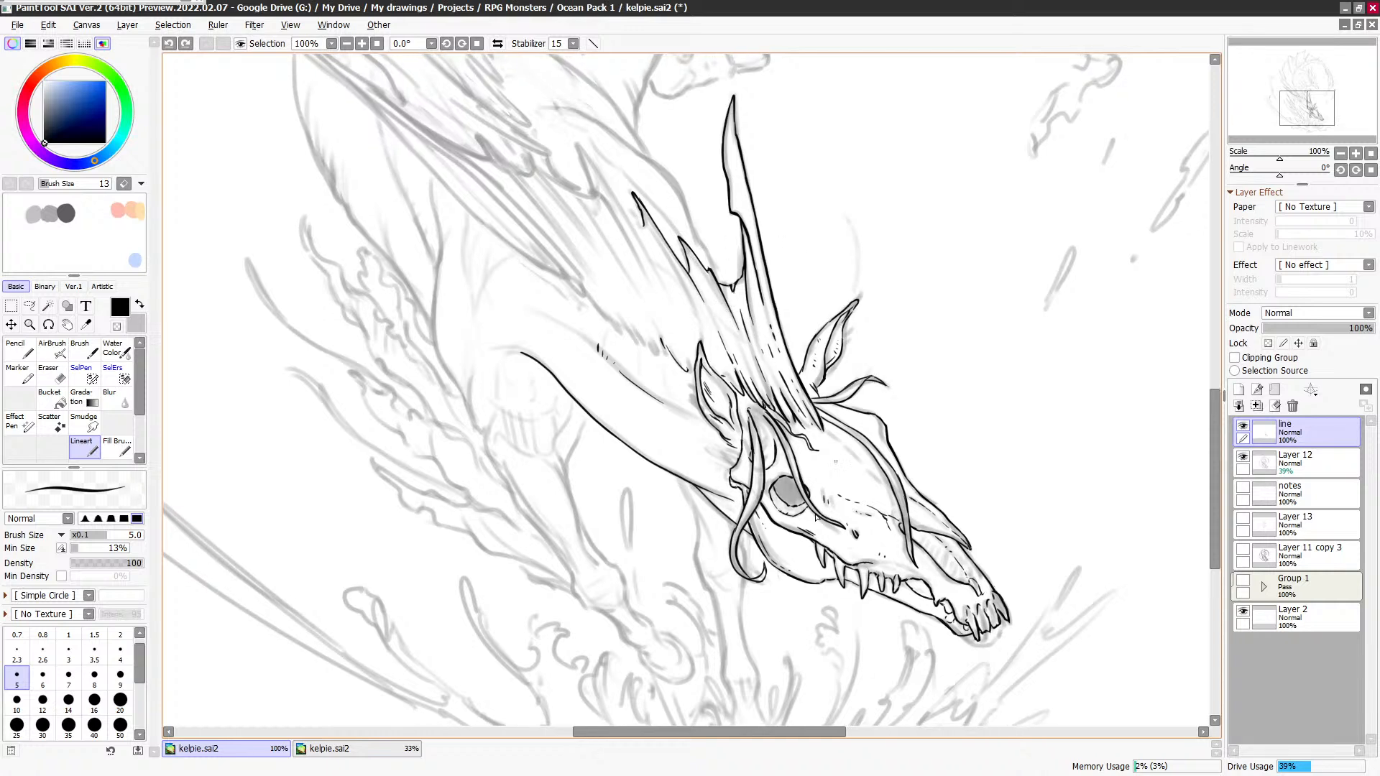
Step: Ink the mane's lower edge along the neck with a pointed end, undoing the failed strokes
scroll(816, 516, up, 2)
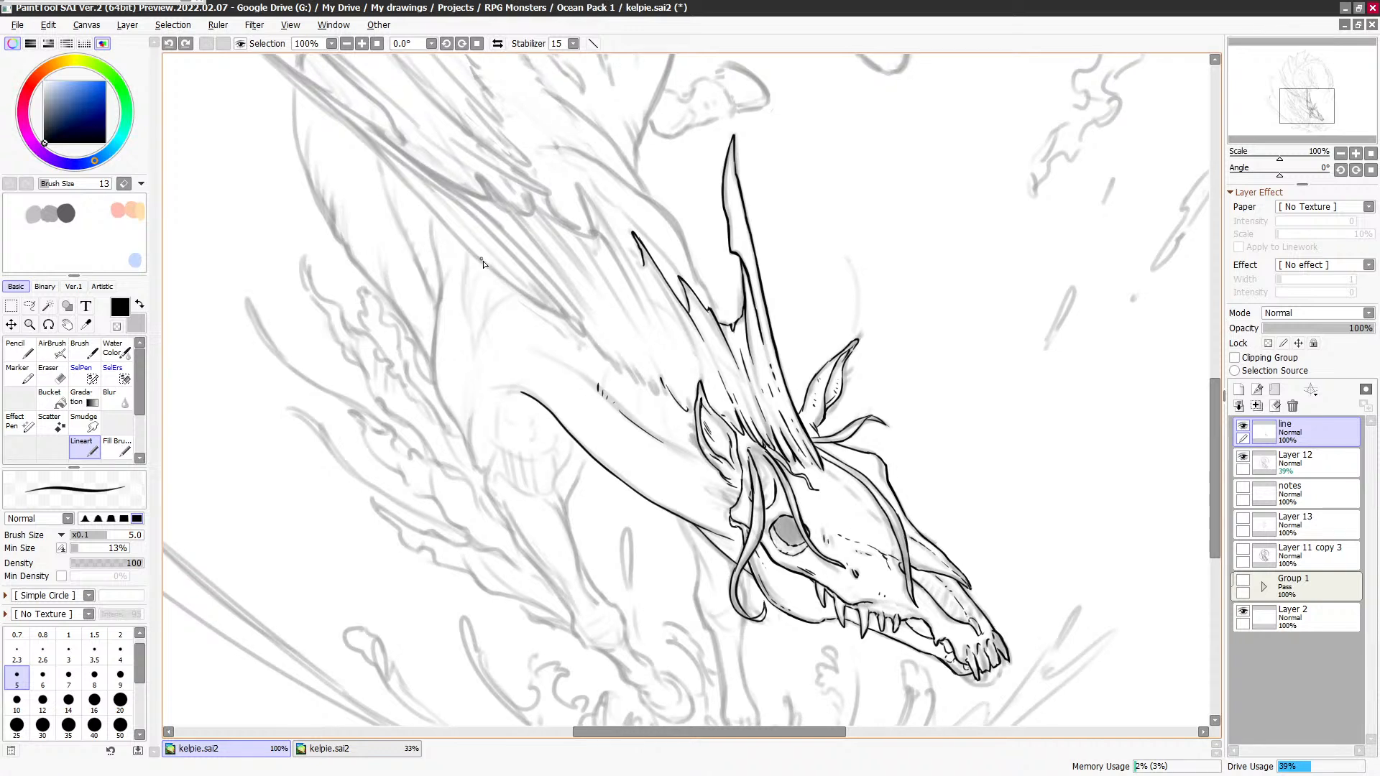
mouse_move(482, 261)
mouse_down()
mouse_move(579, 347)
mouse_move(552, 313)
mouse_move(584, 333)
mouse_up()
key(e)
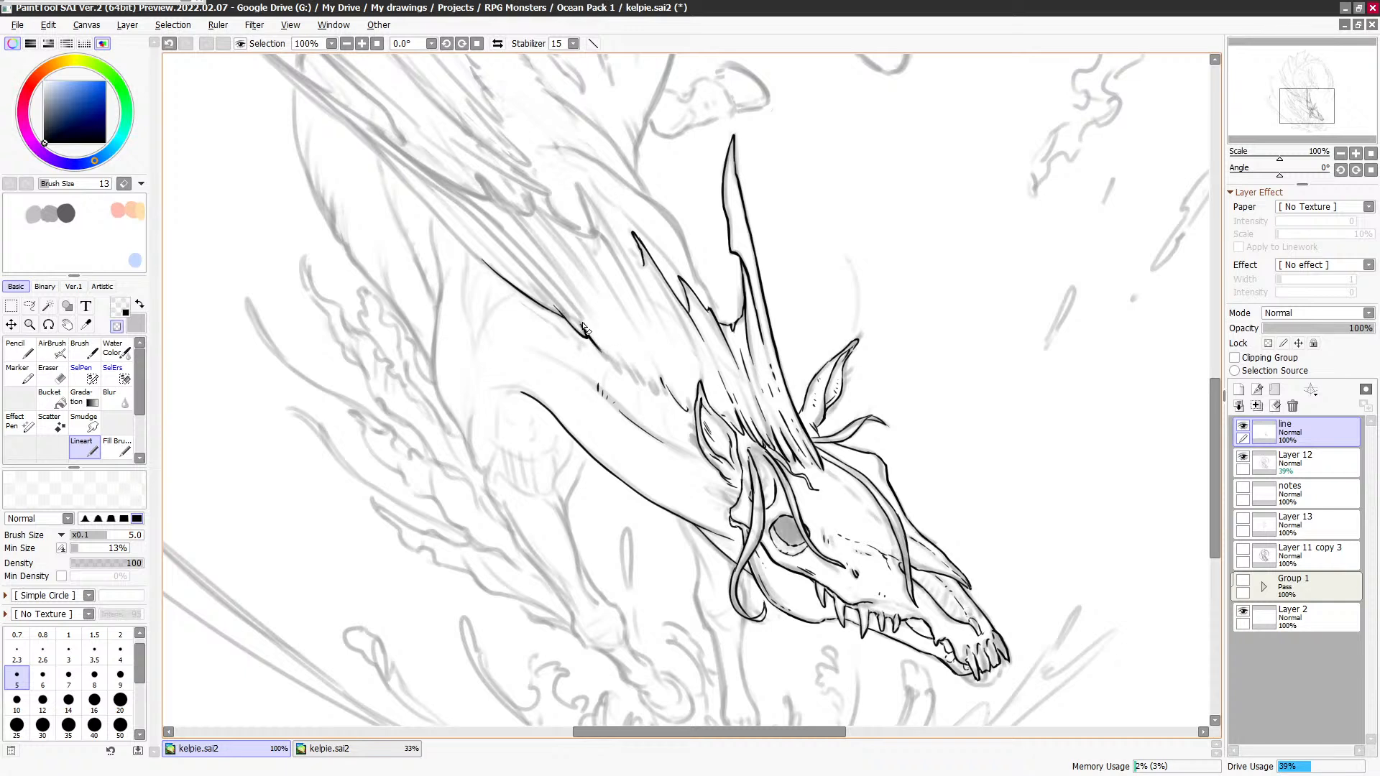
key(e)
mouse_move(592, 339)
mouse_down()
mouse_move(624, 375)
mouse_move(563, 292)
mouse_move(572, 304)
mouse_up()
key(minus)
key(minus)
key(ctrl+z)
key(ctrl+z)
key(minus)
Step: Extend the mane's lower edge toward the near ear with short jagged tufts
drag(608, 351, 626, 377)
key(minus)
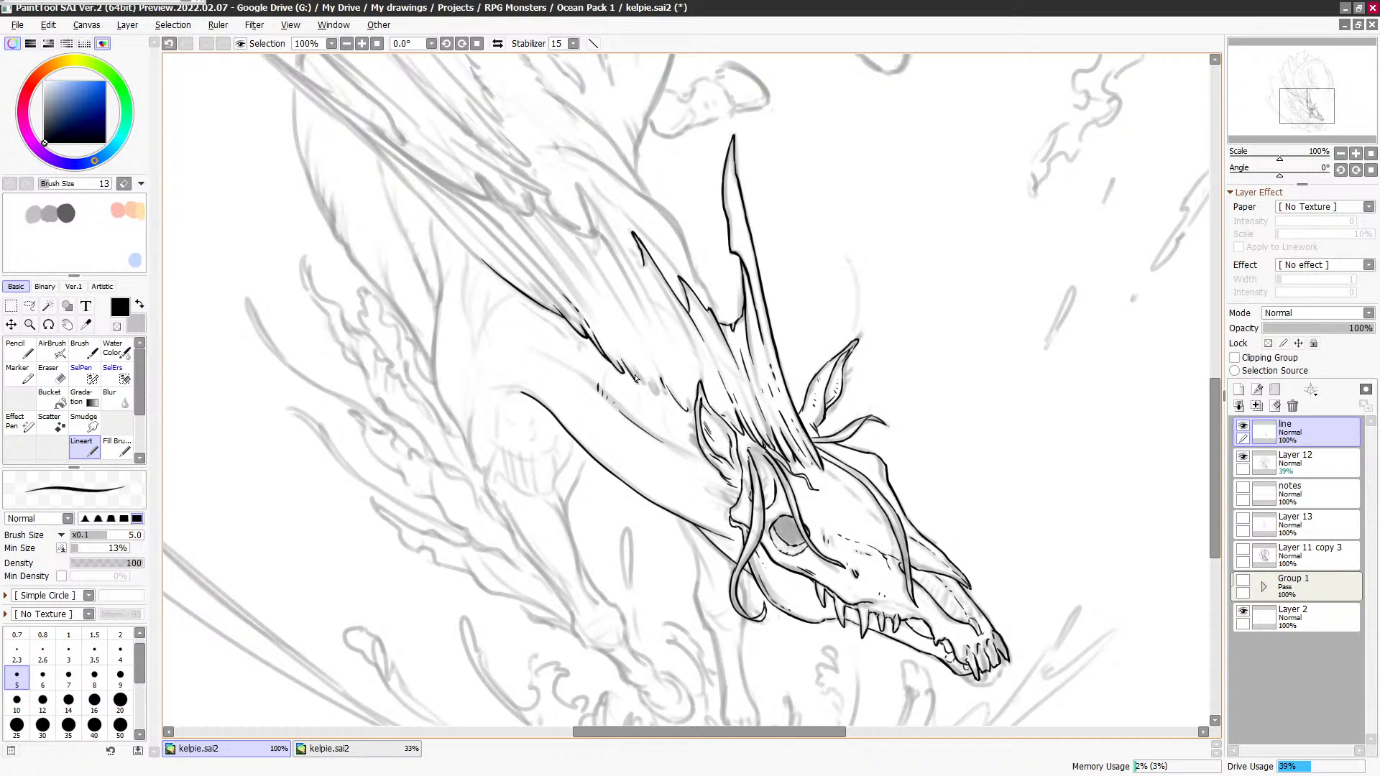
scroll(819, 406, down, 2)
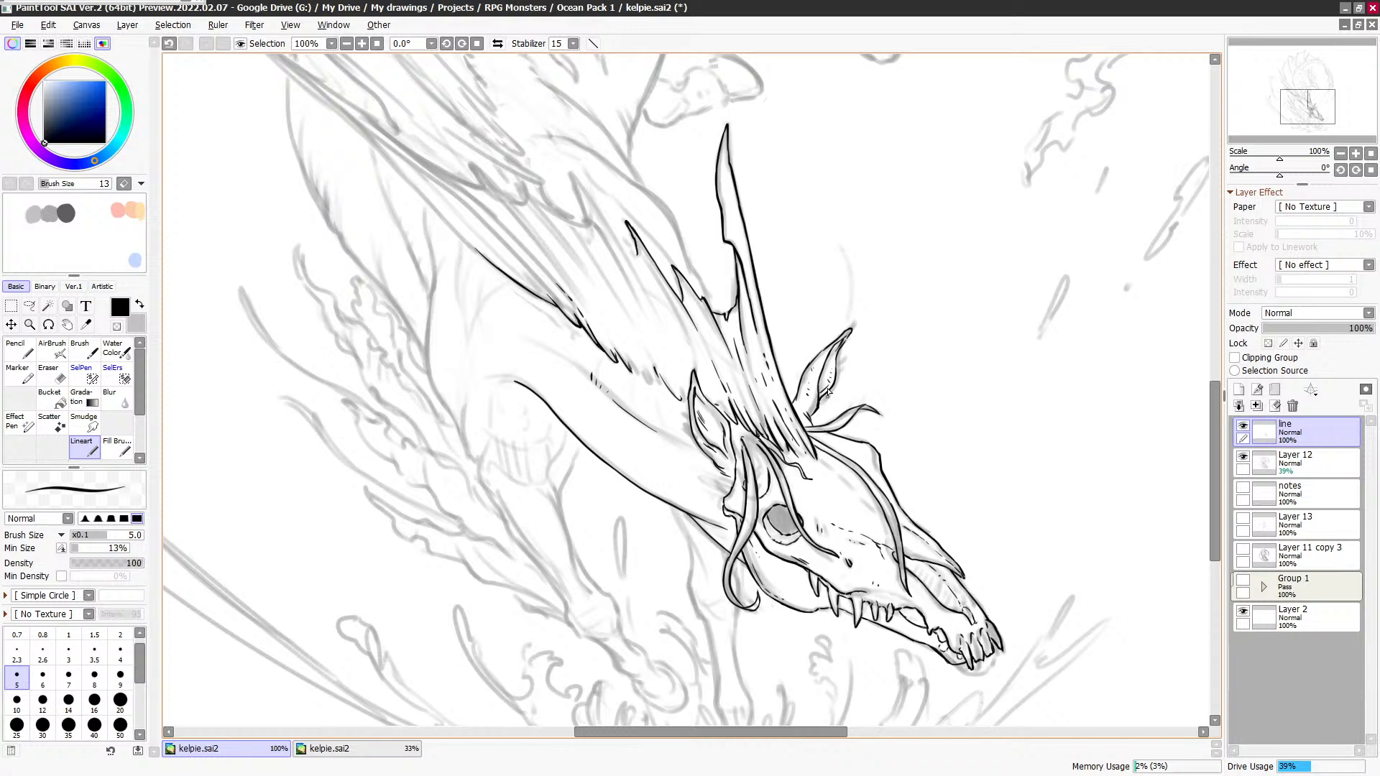
drag(637, 346, 648, 365)
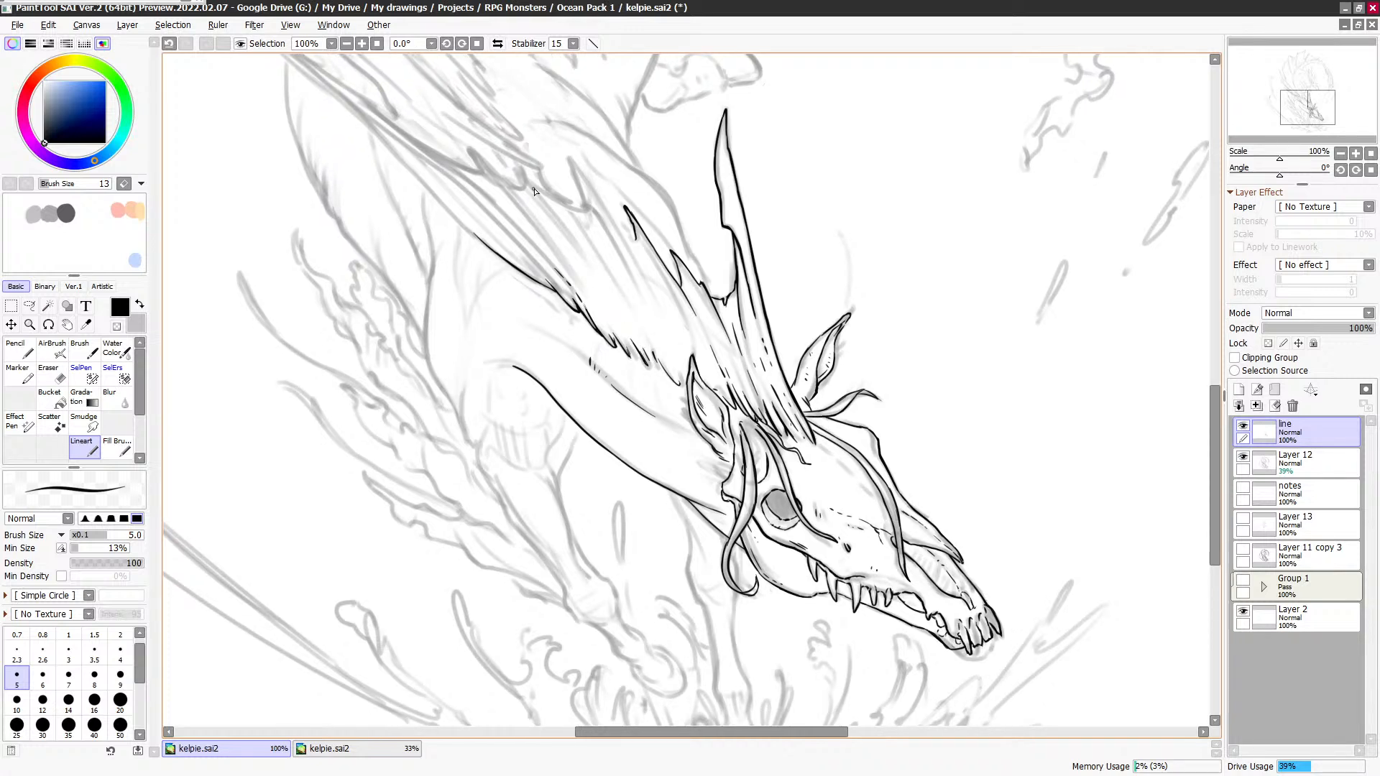
Step: Ink a narrow pointed mane tuft on the neck, between the mane's lower edge and the existing upper tufts
drag(518, 170, 589, 268)
key(minus)
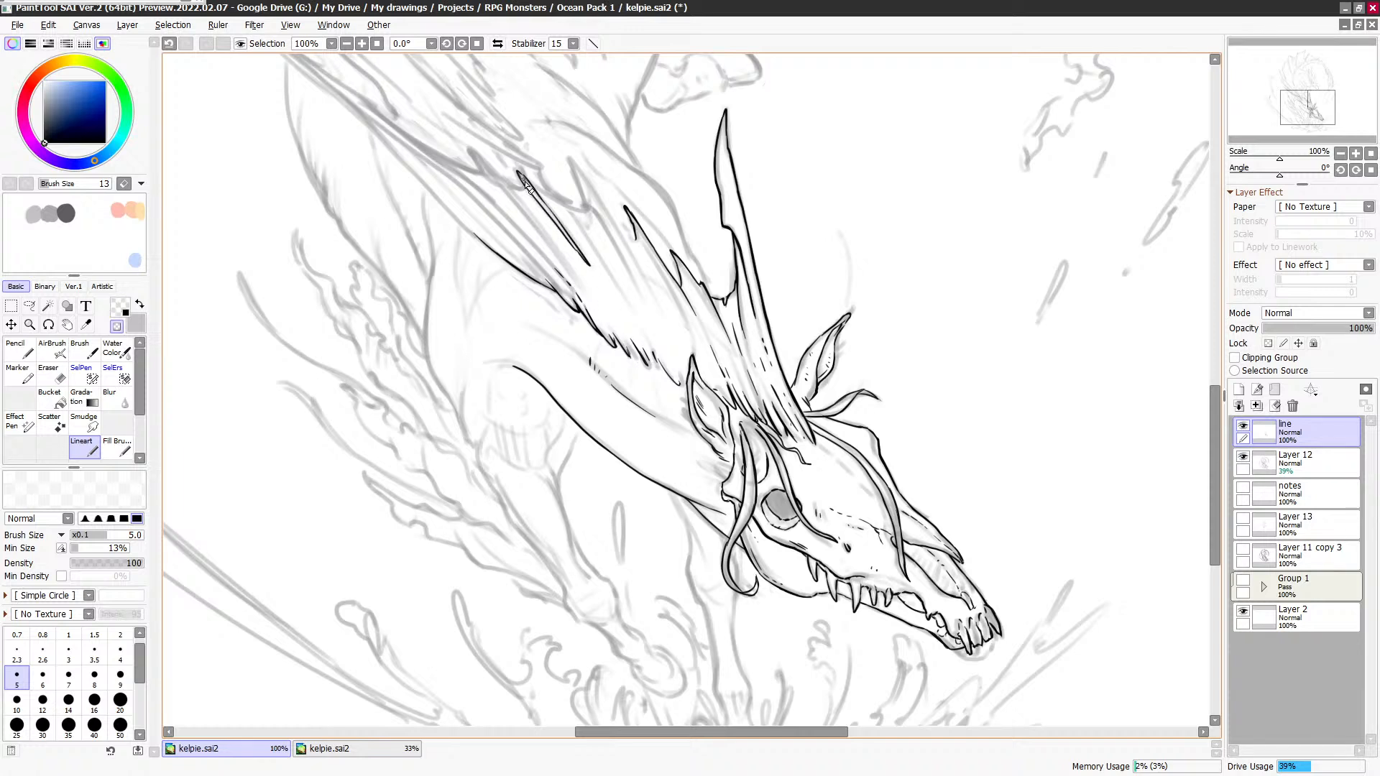
key(minus)
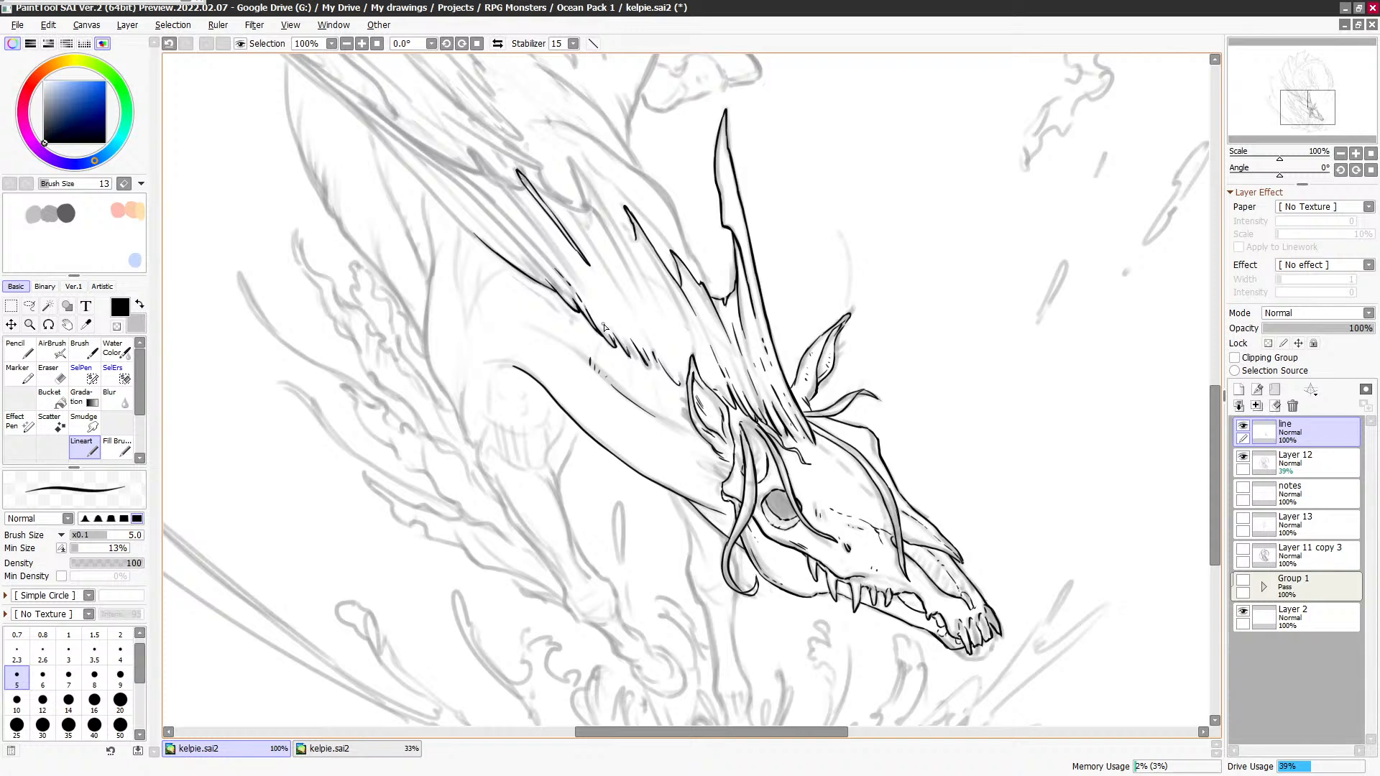
key(ctrl+z)
drag(710, 355, 713, 365)
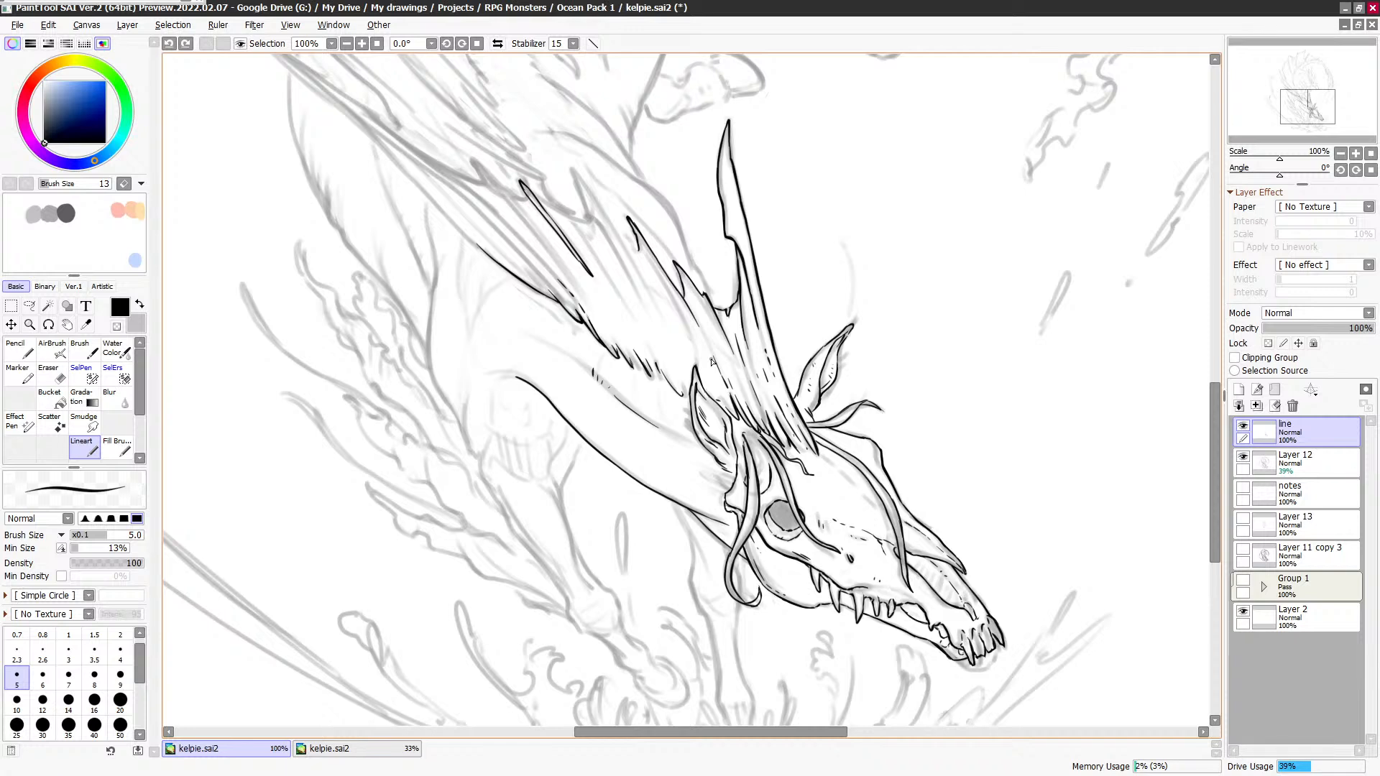
drag(759, 331, 764, 347)
drag(786, 285, 791, 321)
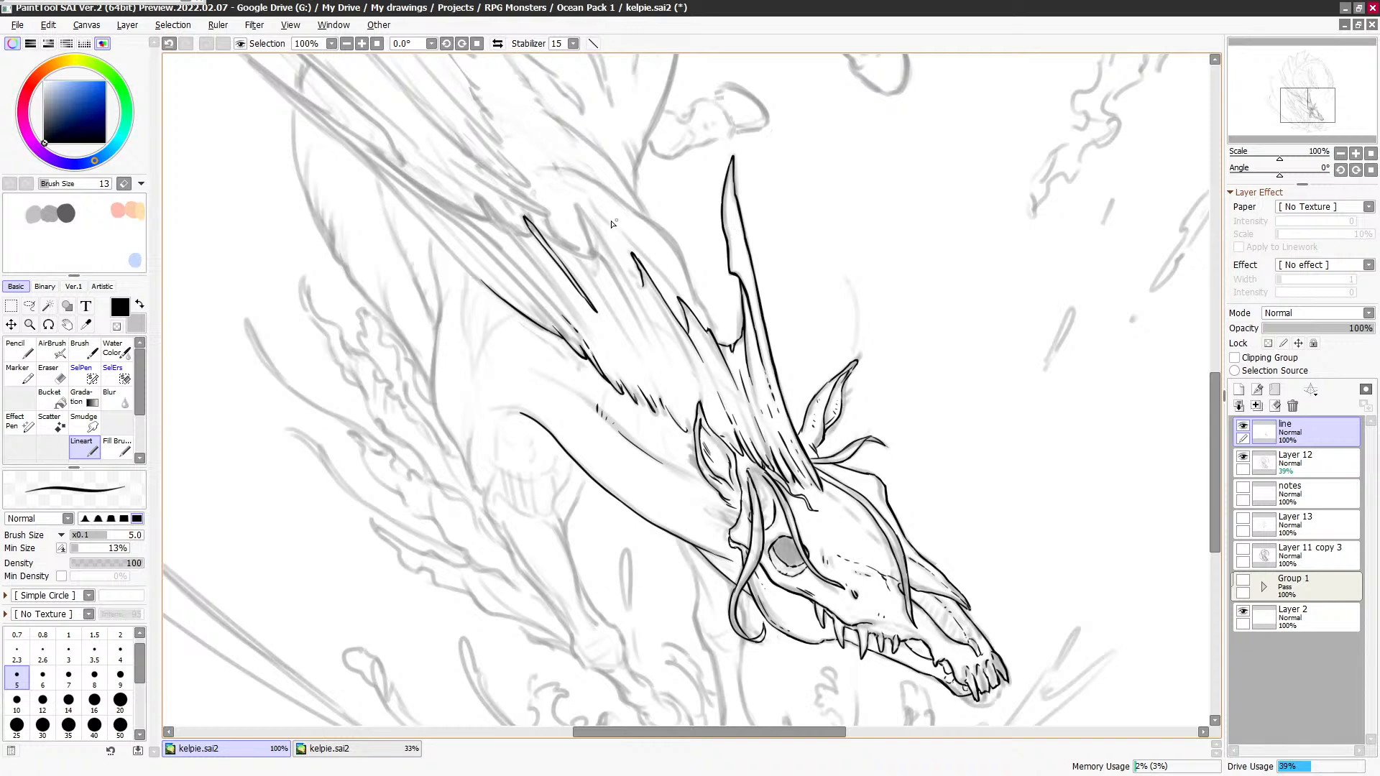
Step: Ink another pointed tuft on the mane's upper edge and curve its base into the neighbouring tuft
key(ctrl+z)
drag(592, 250, 577, 208)
key(e)
key(minus)
mouse_move(575, 197)
mouse_down()
mouse_move(622, 275)
mouse_move(571, 188)
mouse_move(628, 290)
mouse_up()
key(minus)
key(minus)
key(ctrl+z)
key(ctrl+y)
key(minus)
key(minus)
drag(619, 267, 642, 285)
key(minus)
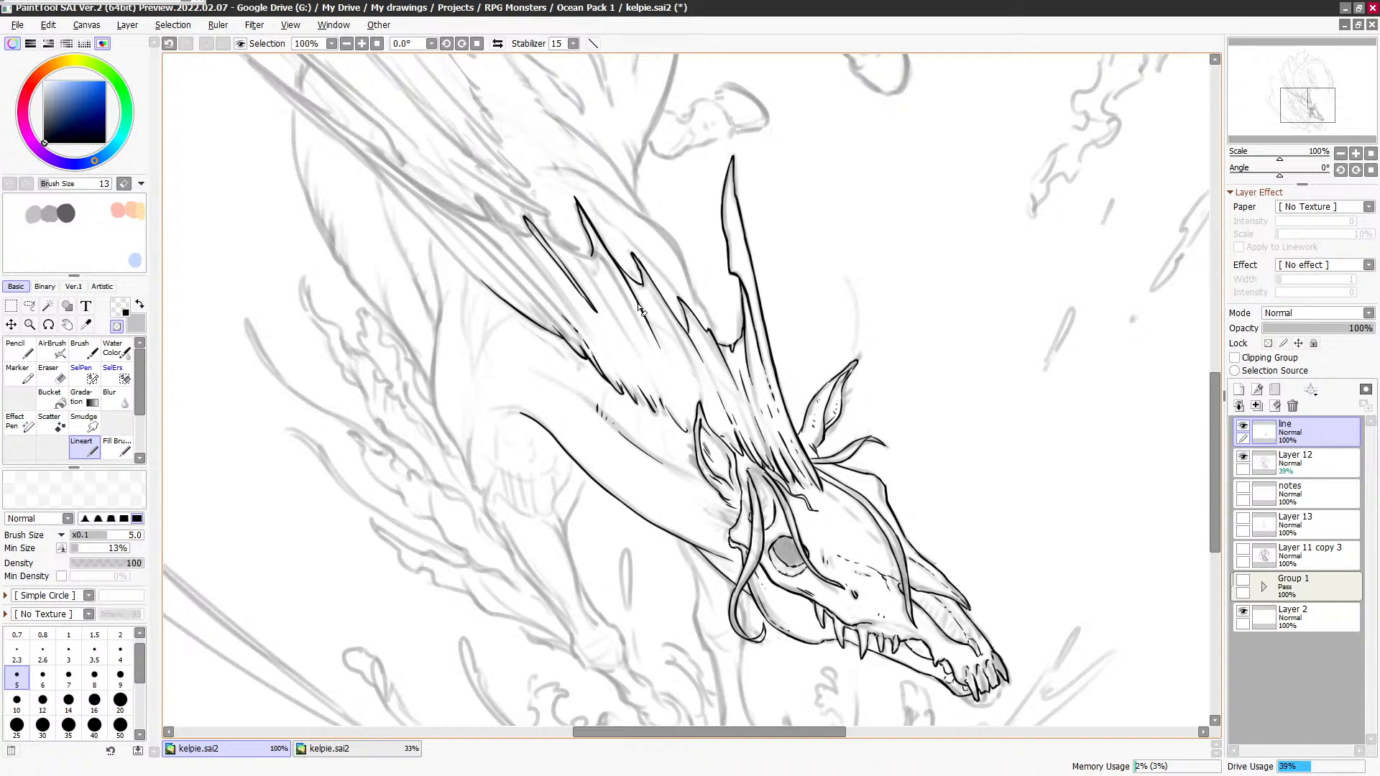
Step: Ink a long hair strand inside the mane beneath the upper tufts, undoing the failed strokes
key(minus)
drag(644, 316, 673, 369)
key(ctrl+z)
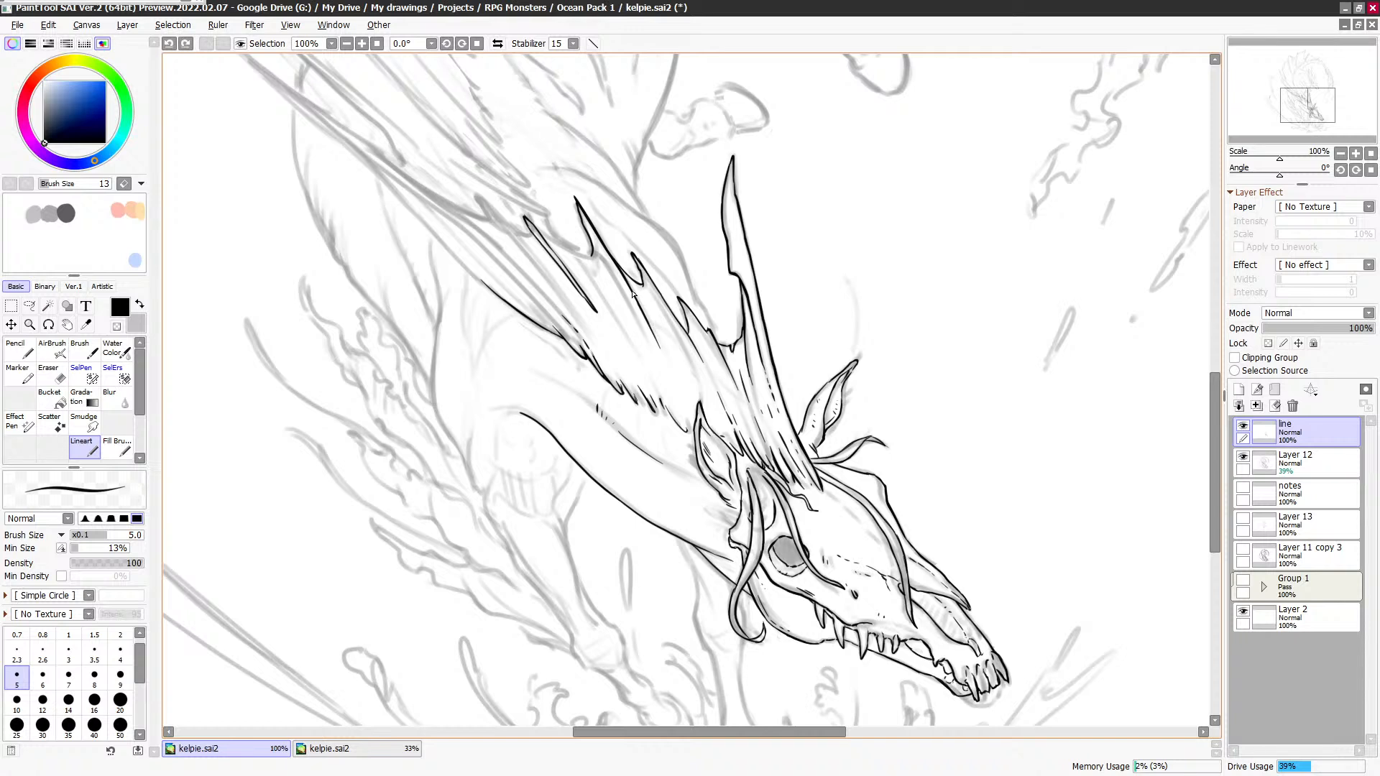
drag(644, 316, 677, 387)
key(ctrl+z)
mouse_move(561, 241)
mouse_down()
mouse_move(600, 336)
mouse_move(626, 358)
mouse_up()
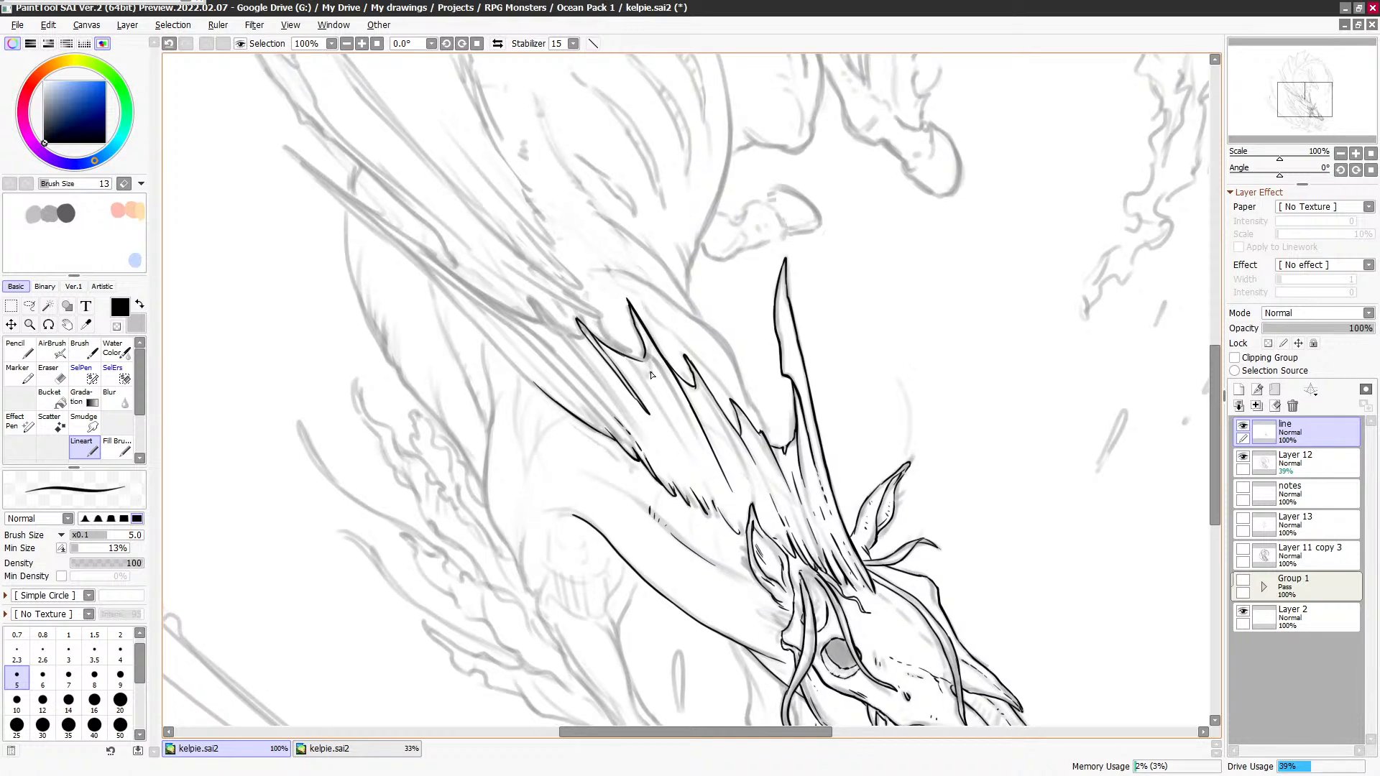
Step: Join the narrow tuft to its neighbour with a curved edge, and clean up and thin the nearby mane strands
key(e)
key(e)
key(e)
key(e)
key(e)
key(e)
key(e)
key(e)
key(e)
key(e)
key(e)
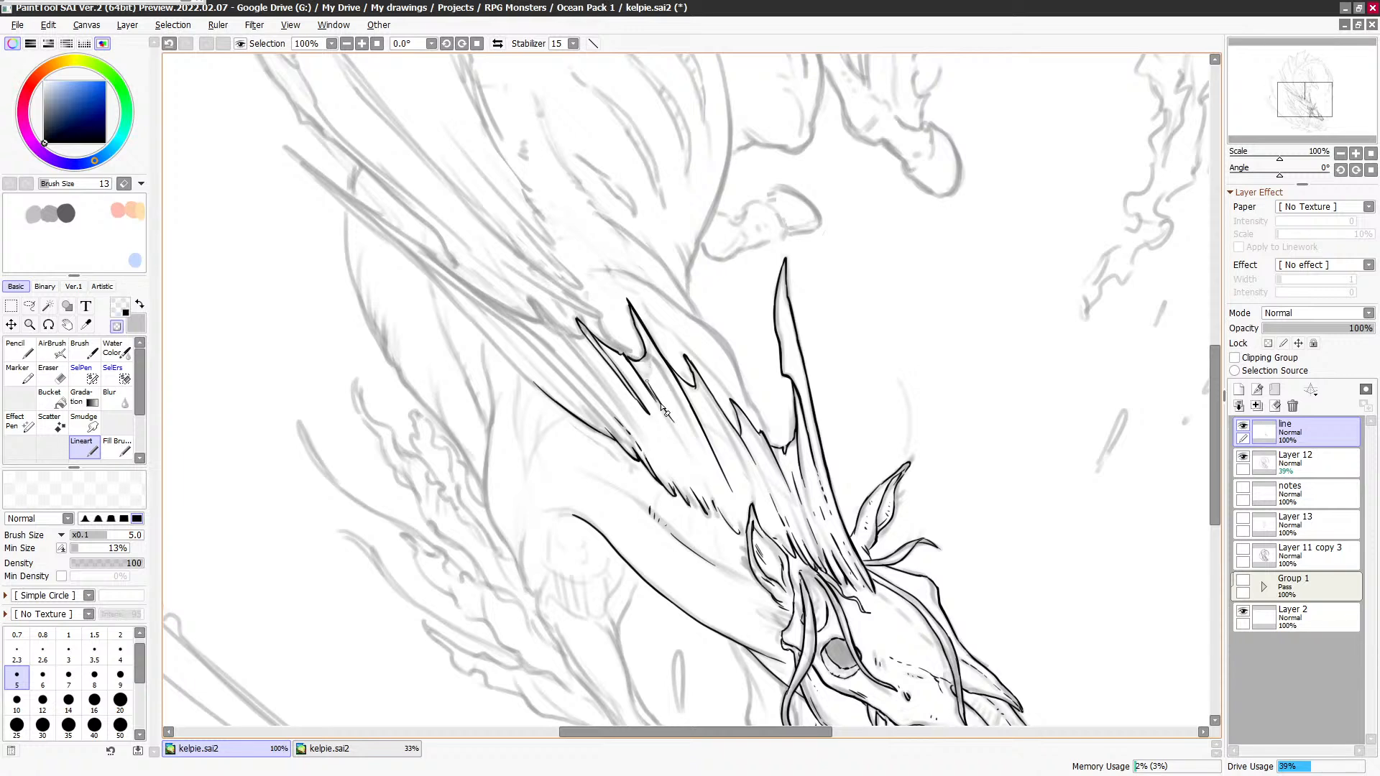
key(e)
drag(712, 466, 739, 530)
drag(885, 436, 926, 464)
Step: Hide the sketch on Layer 12 to check the lineart alone, and show it again
click(1243, 457)
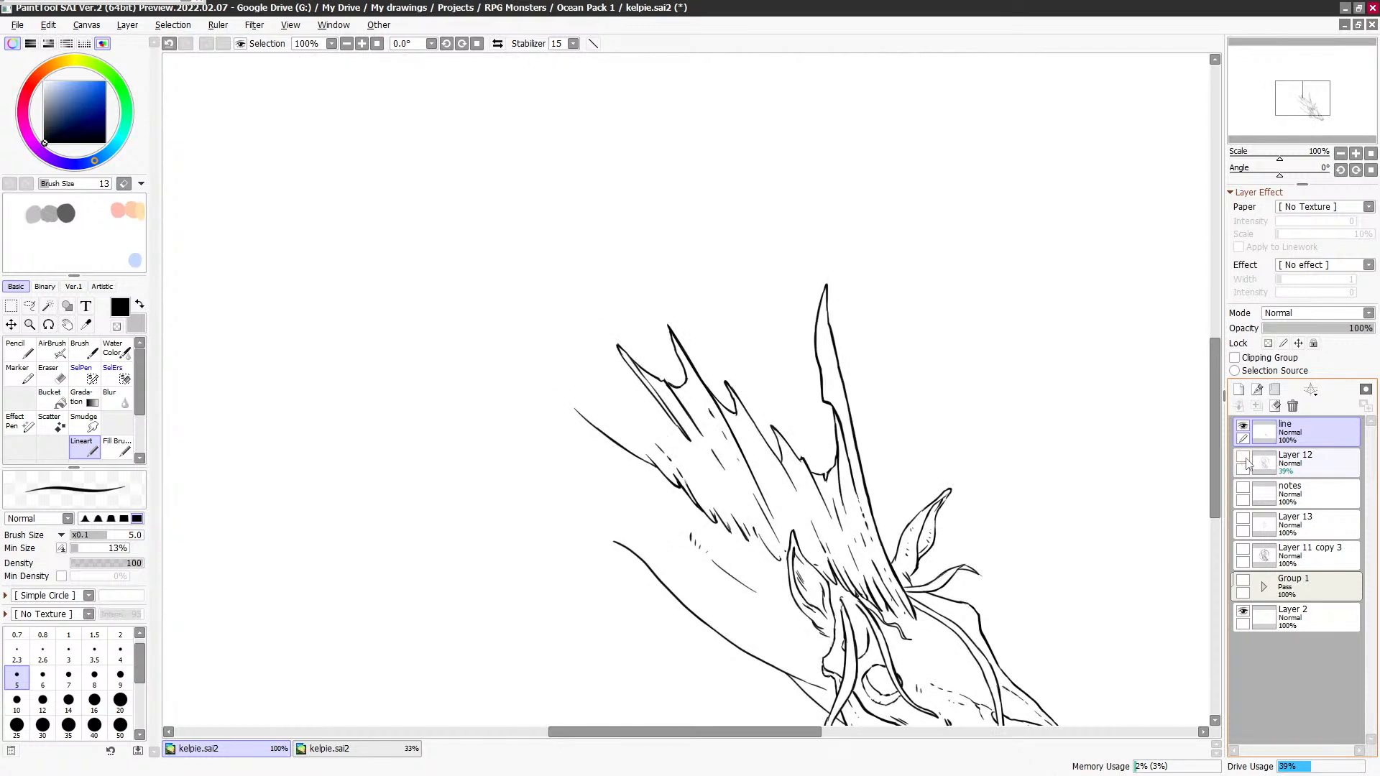
click(1243, 457)
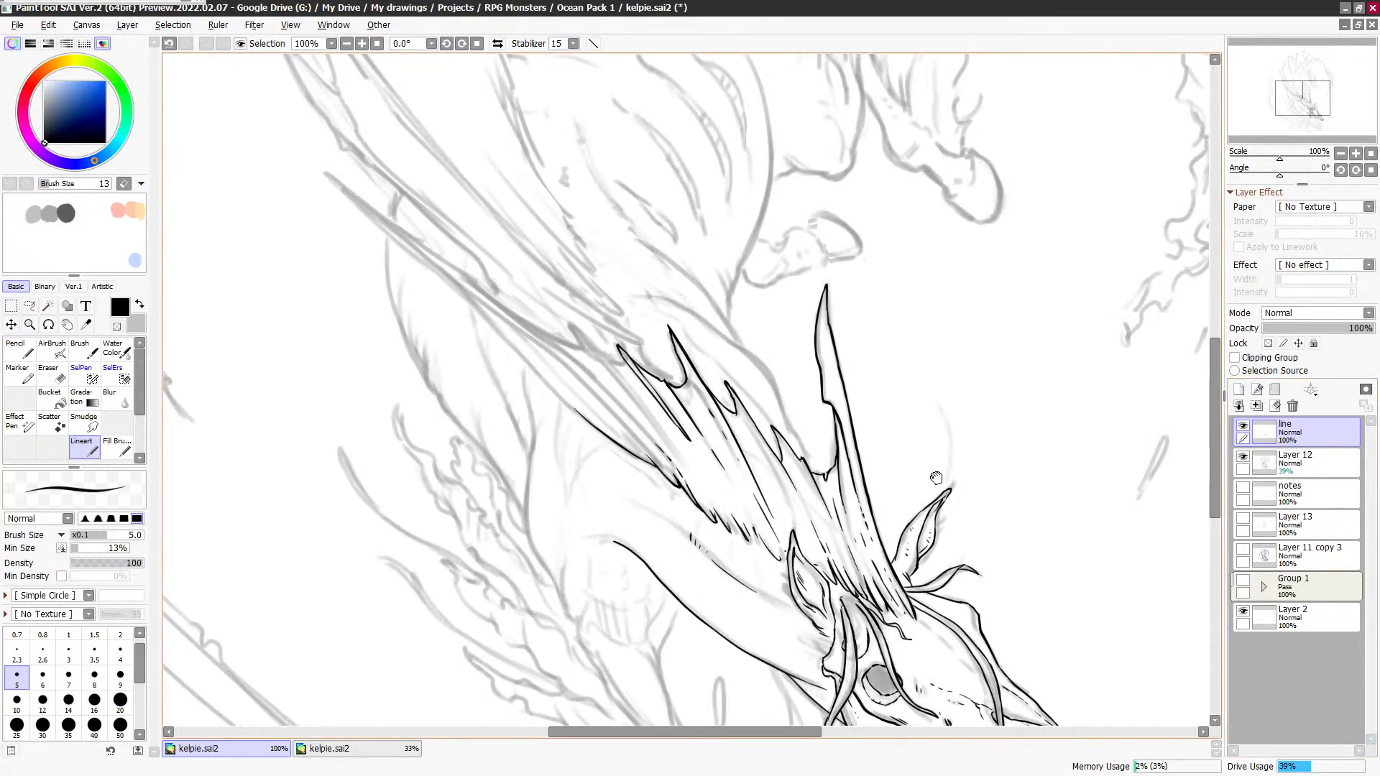
mouse_move(937, 477)
mouse_down()
mouse_move(962, 374)
mouse_move(975, 407)
mouse_up()
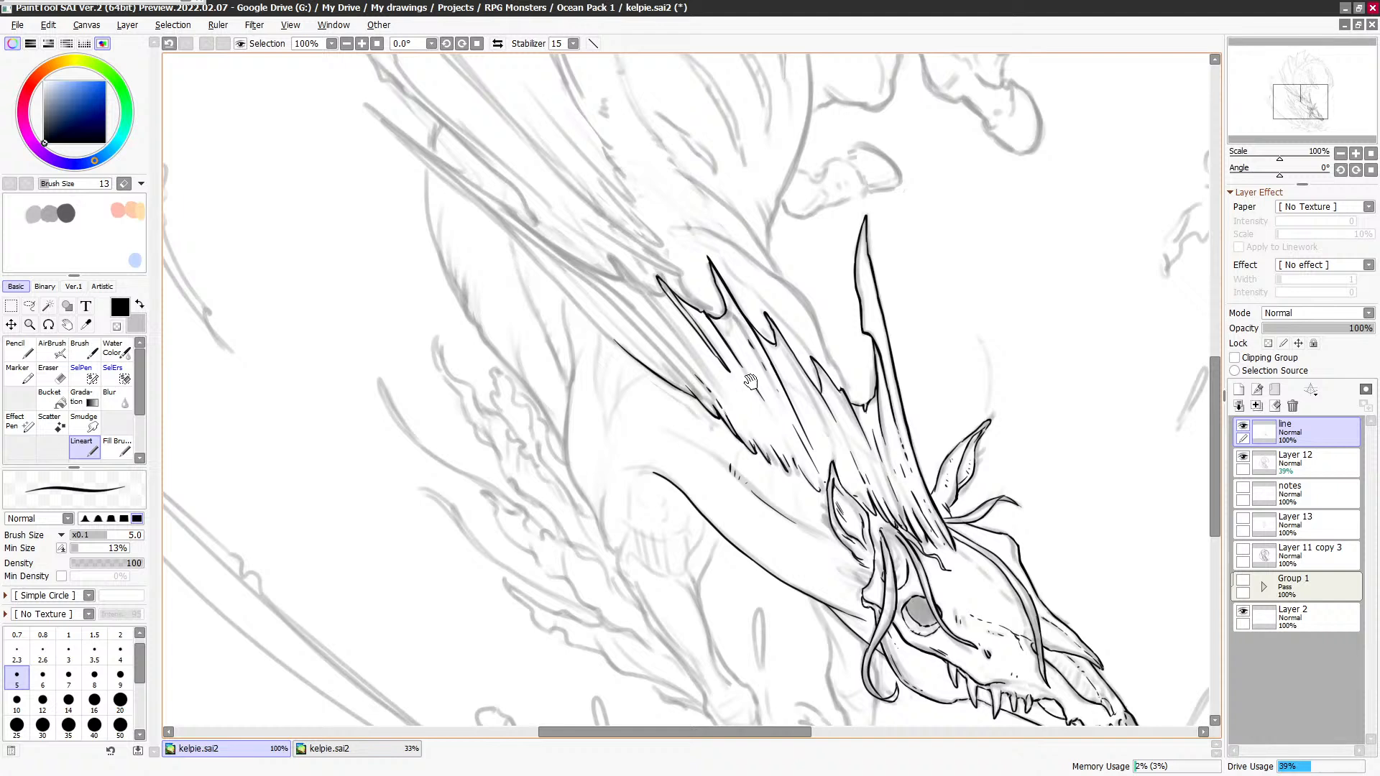
scroll(663, 281, down, 1)
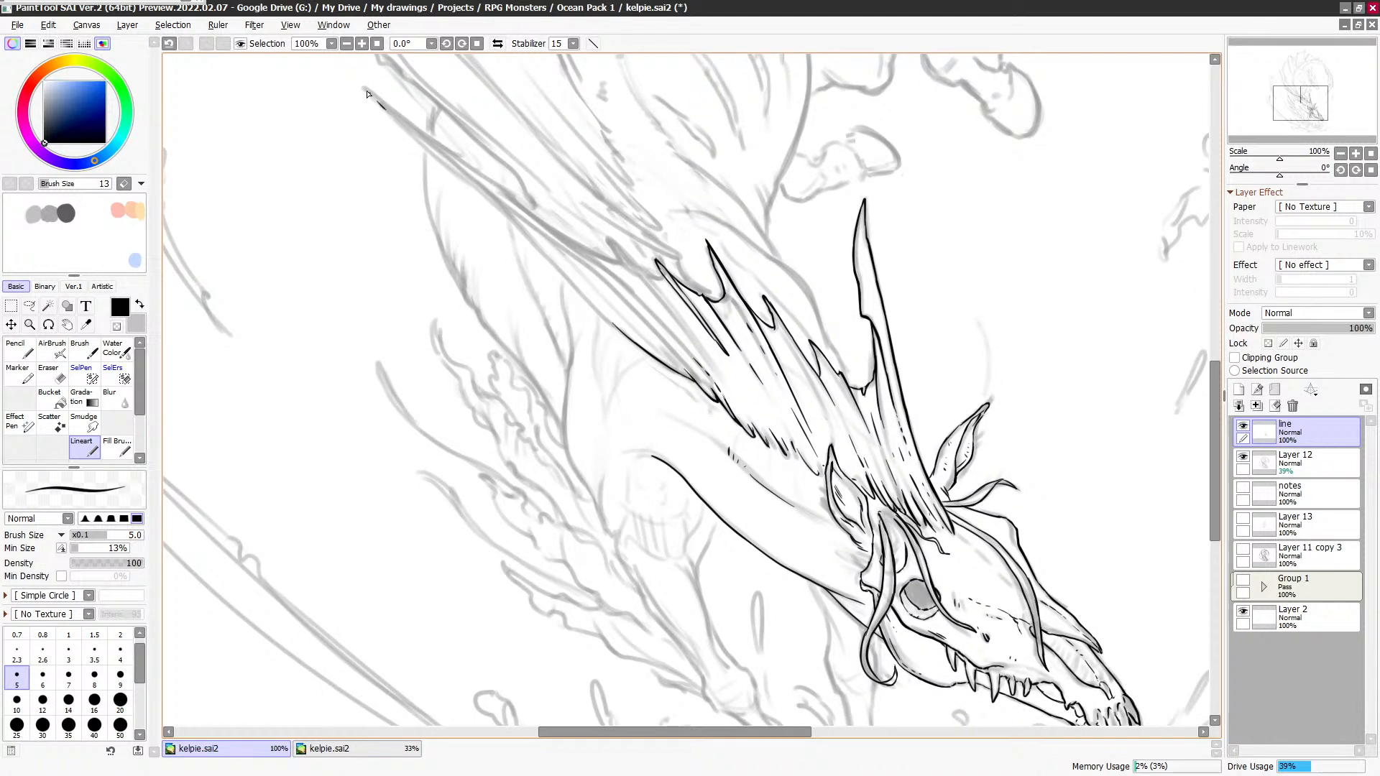
Step: Ink the long mane lock's pointed tip over the shoulder with a notched edge, undoing the failed strokes
mouse_move(367, 94)
mouse_down()
mouse_move(506, 189)
mouse_move(526, 222)
mouse_up()
key(ctrl+z)
drag(366, 90, 469, 176)
key(ctrl+z)
drag(375, 97, 591, 273)
key(e)
key(minus)
key(ctrl+z)
key(ctrl+z)
key(minus)
key(minus)
key(ctrl+z)
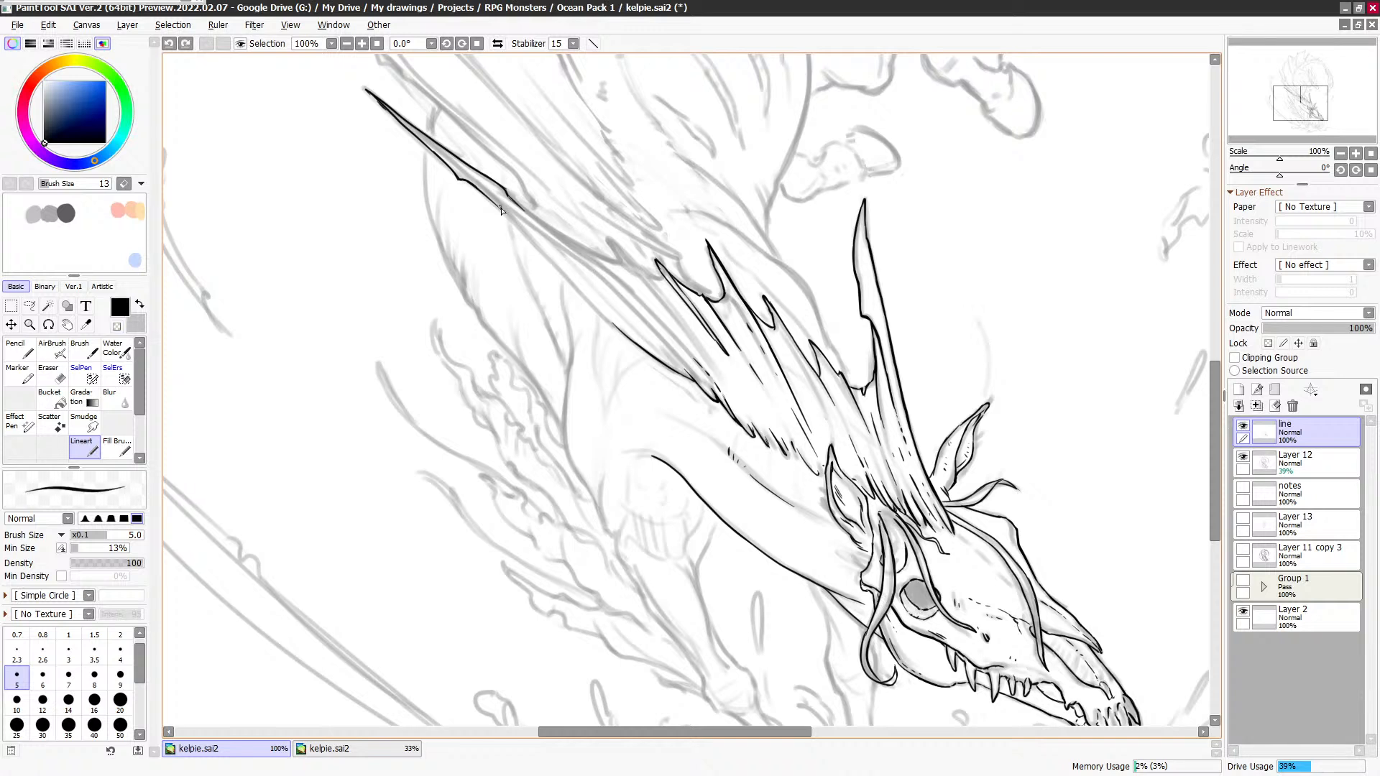
Step: Extend the long lock's lower edge down the neck into the mane and clean up the line
mouse_move(484, 195)
mouse_down()
mouse_move(614, 284)
mouse_move(545, 239)
mouse_move(636, 328)
mouse_move(613, 286)
mouse_move(590, 268)
mouse_move(650, 337)
mouse_move(574, 252)
mouse_move(607, 278)
mouse_move(582, 257)
mouse_move(701, 387)
mouse_up()
key(minus)
key(minus)
key(minus)
key(minus)
key(minus)
key(minus)
key(minus)
key(ctrl+z)
key(minus)
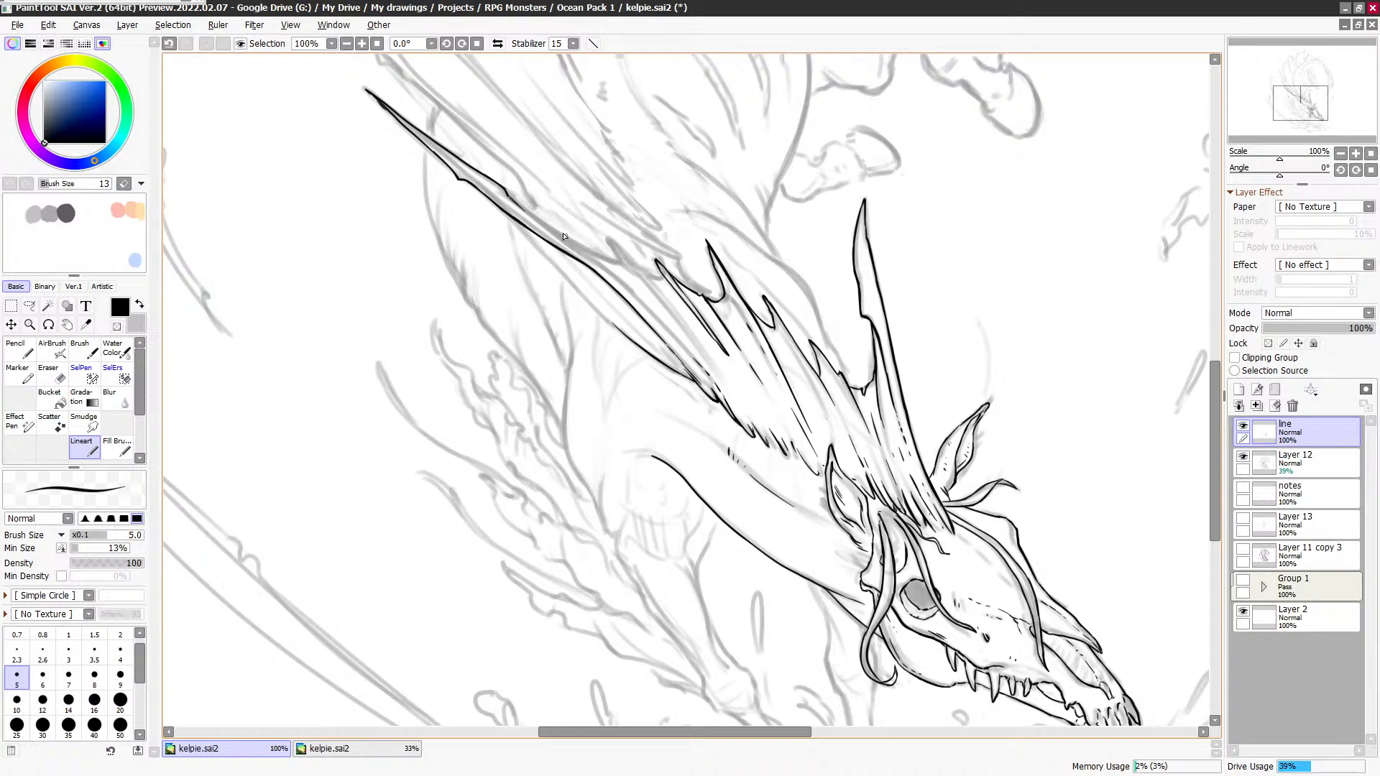
Step: Extend the long lock's upper edge with a second notch and sharpen its tip with the transparent brush
drag(514, 203, 574, 251)
key(minus)
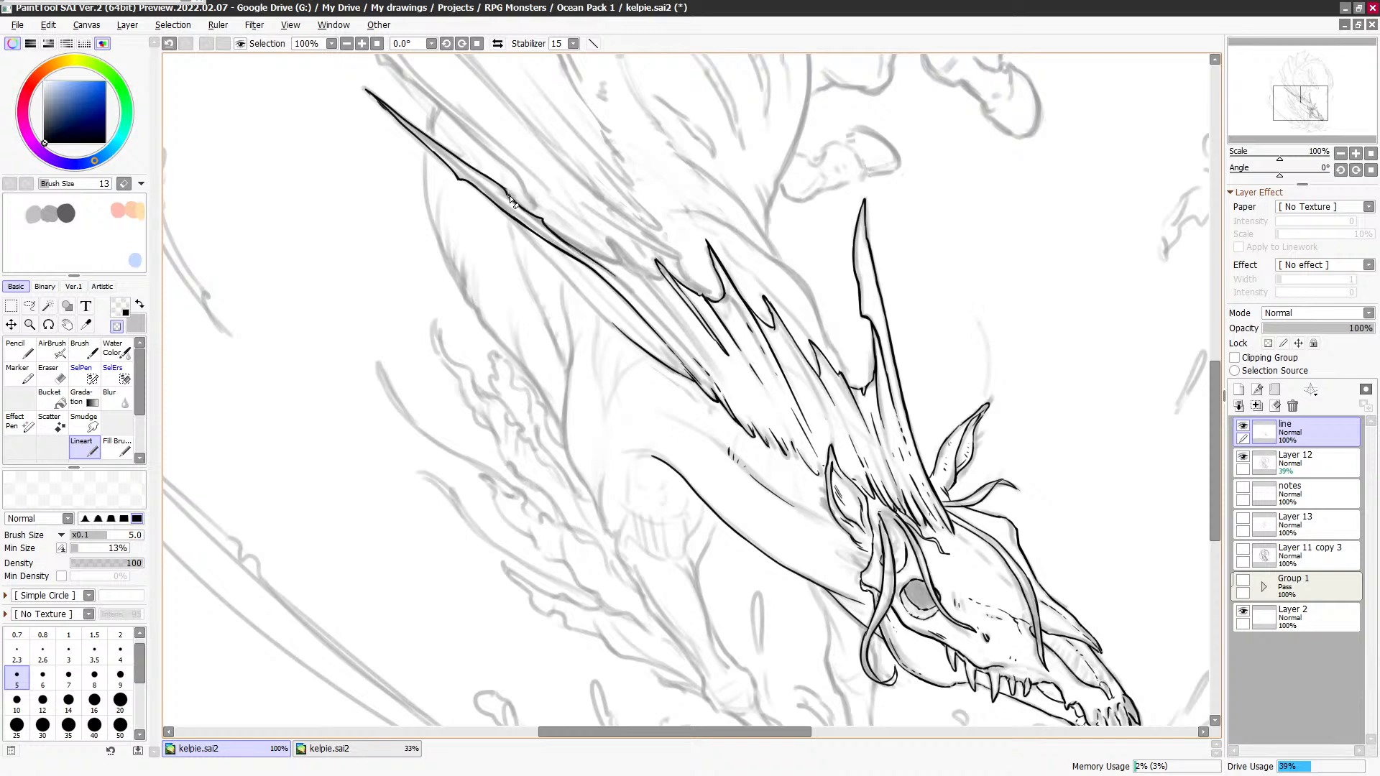
key(minus)
drag(439, 156, 412, 133)
key(minus)
key(minus)
drag(392, 111, 369, 88)
key(minus)
drag(902, 408, 889, 418)
key(minus)
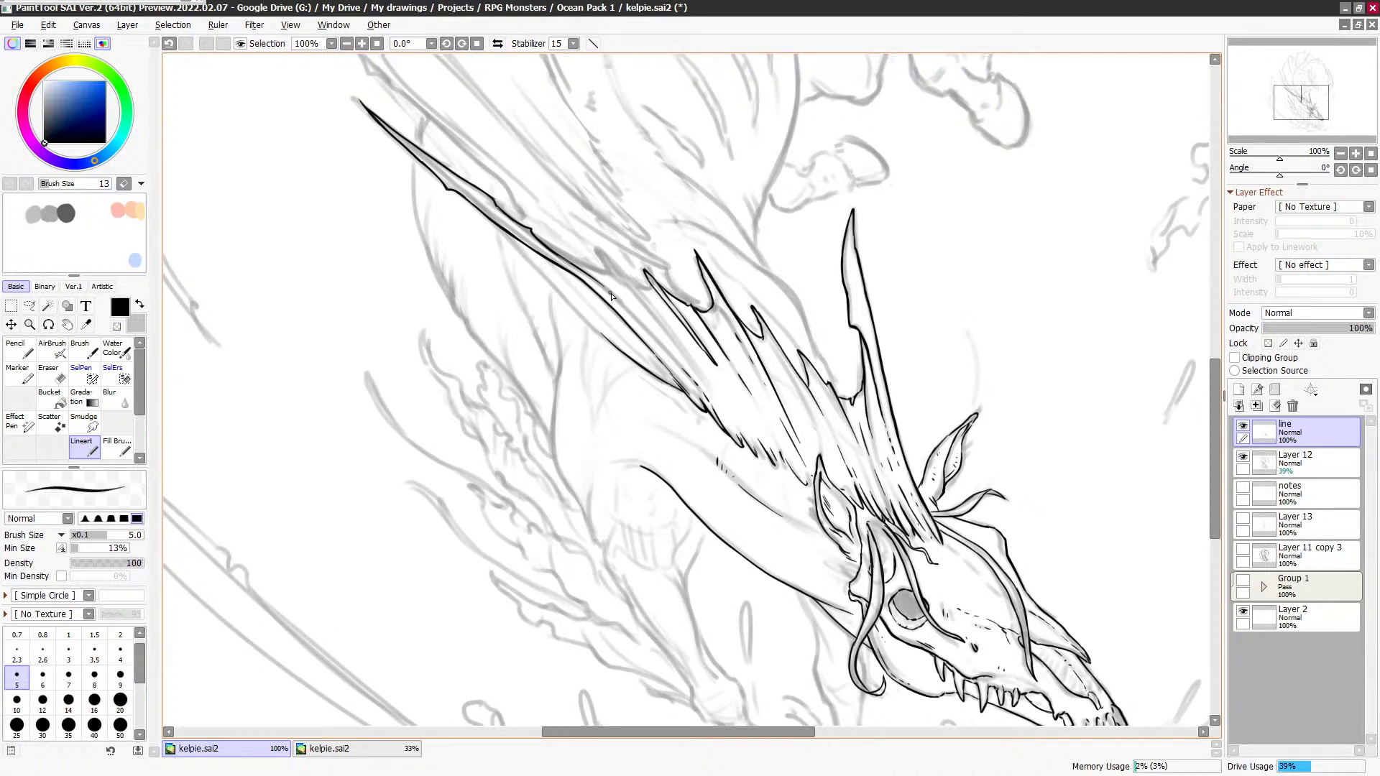
Step: Ink the lock's upper edge into a small pointed tuft and add inner mane strands, undoing the failed strokes
drag(611, 293, 681, 368)
drag(558, 258, 607, 276)
key(ctrl+z)
drag(533, 232, 614, 279)
key(ctrl+z)
mouse_move(534, 234)
mouse_down()
mouse_move(601, 274)
mouse_move(595, 247)
mouse_move(641, 298)
mouse_up()
key(ctrl+z)
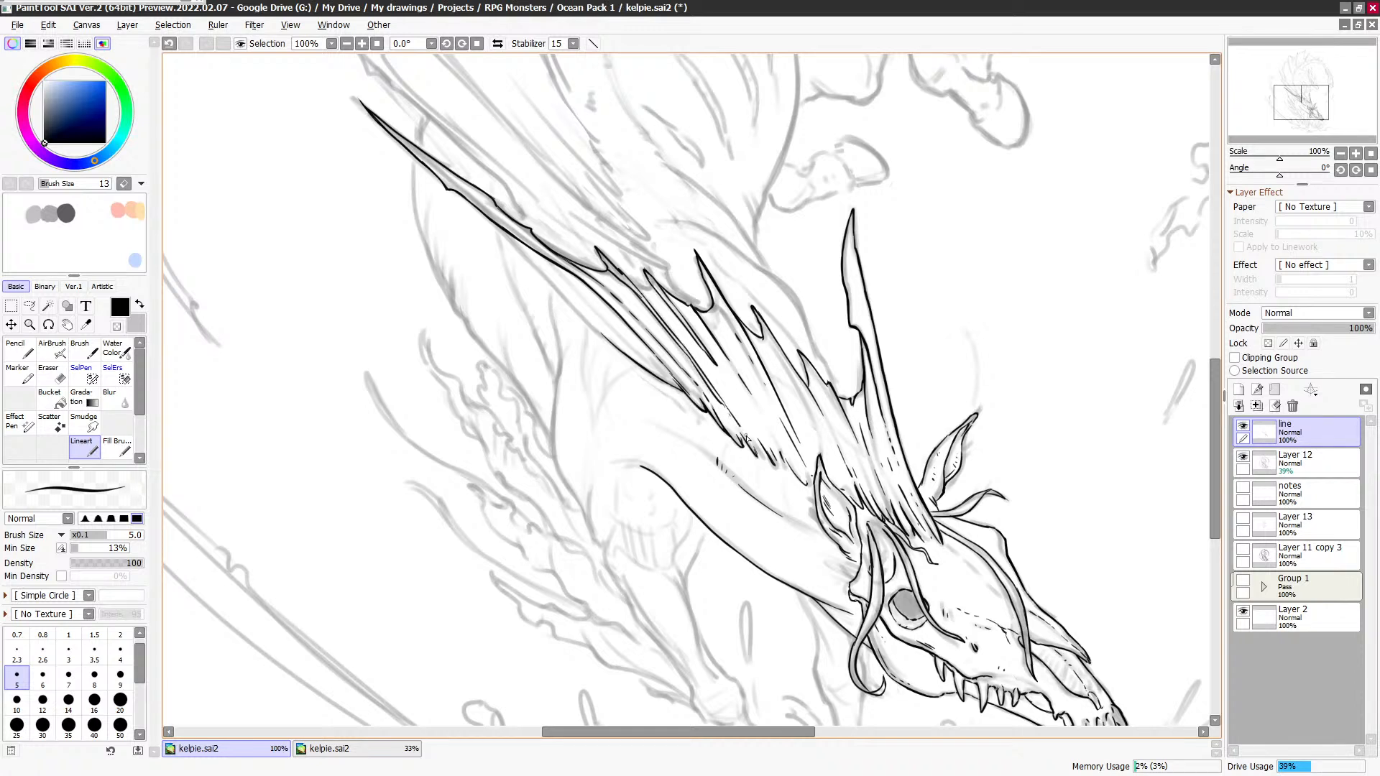
Step: Clean up the small tuft's base and refine the short hair strands between it and the mane's lower edge
key(e)
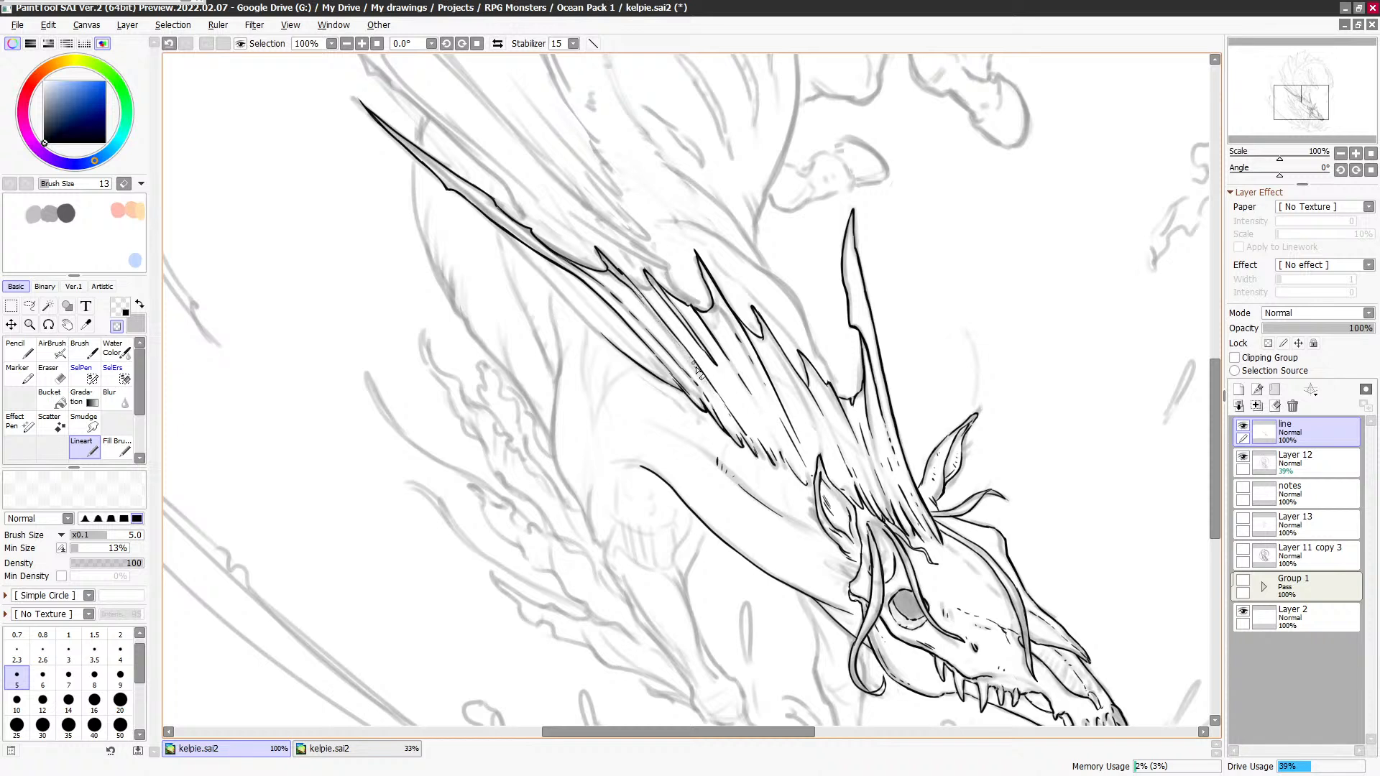
key(e)
key(e)
key(minus)
drag(602, 261, 608, 271)
key(minus)
key(minus)
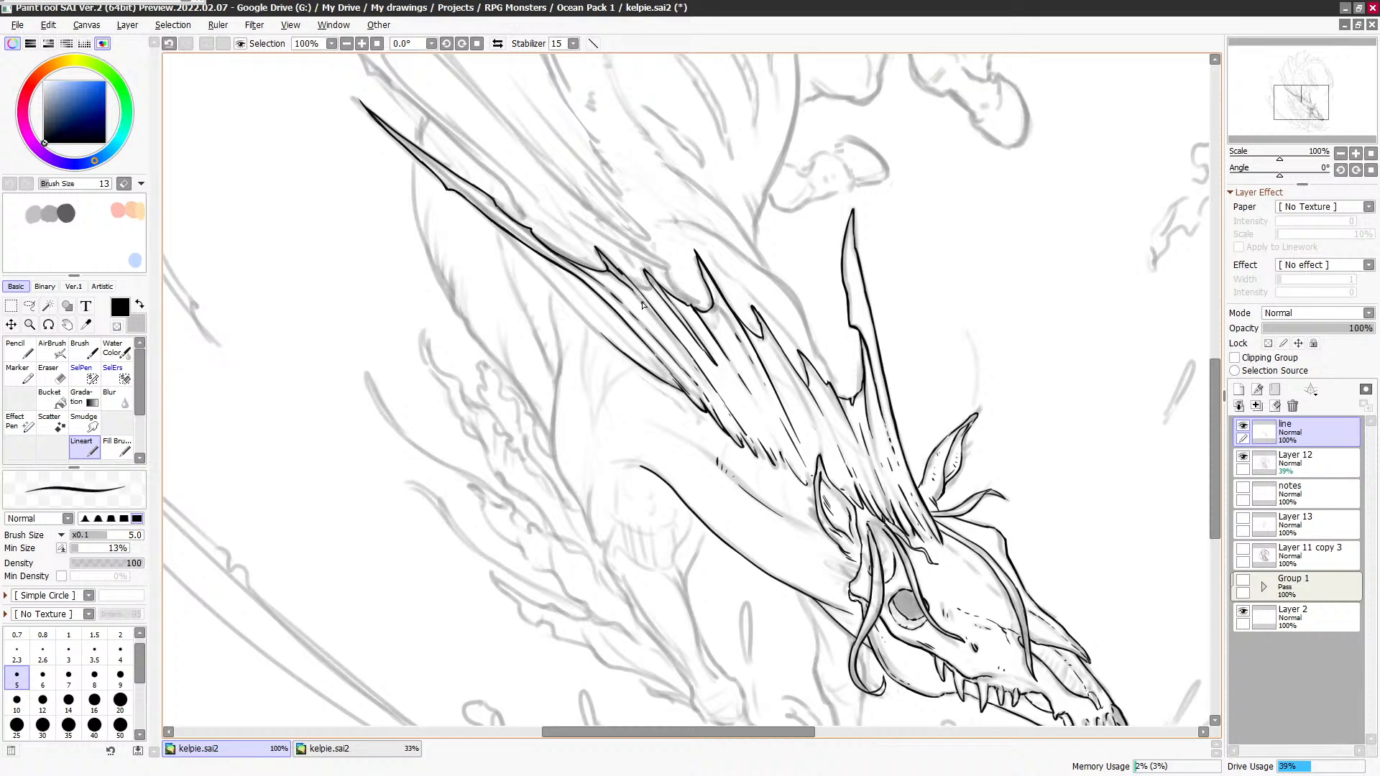
key(ctrl+z)
drag(660, 327, 677, 352)
key(minus)
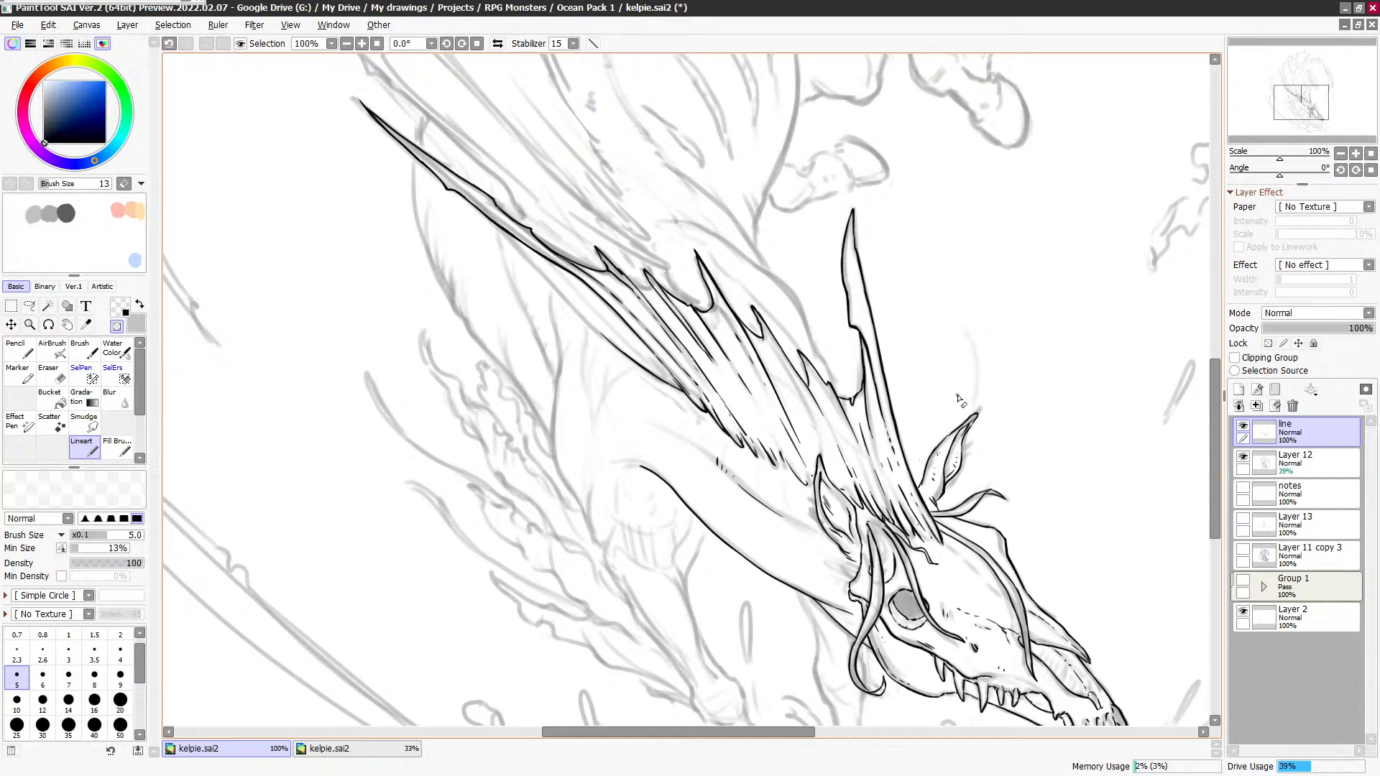
drag(978, 446, 998, 511)
key(minus)
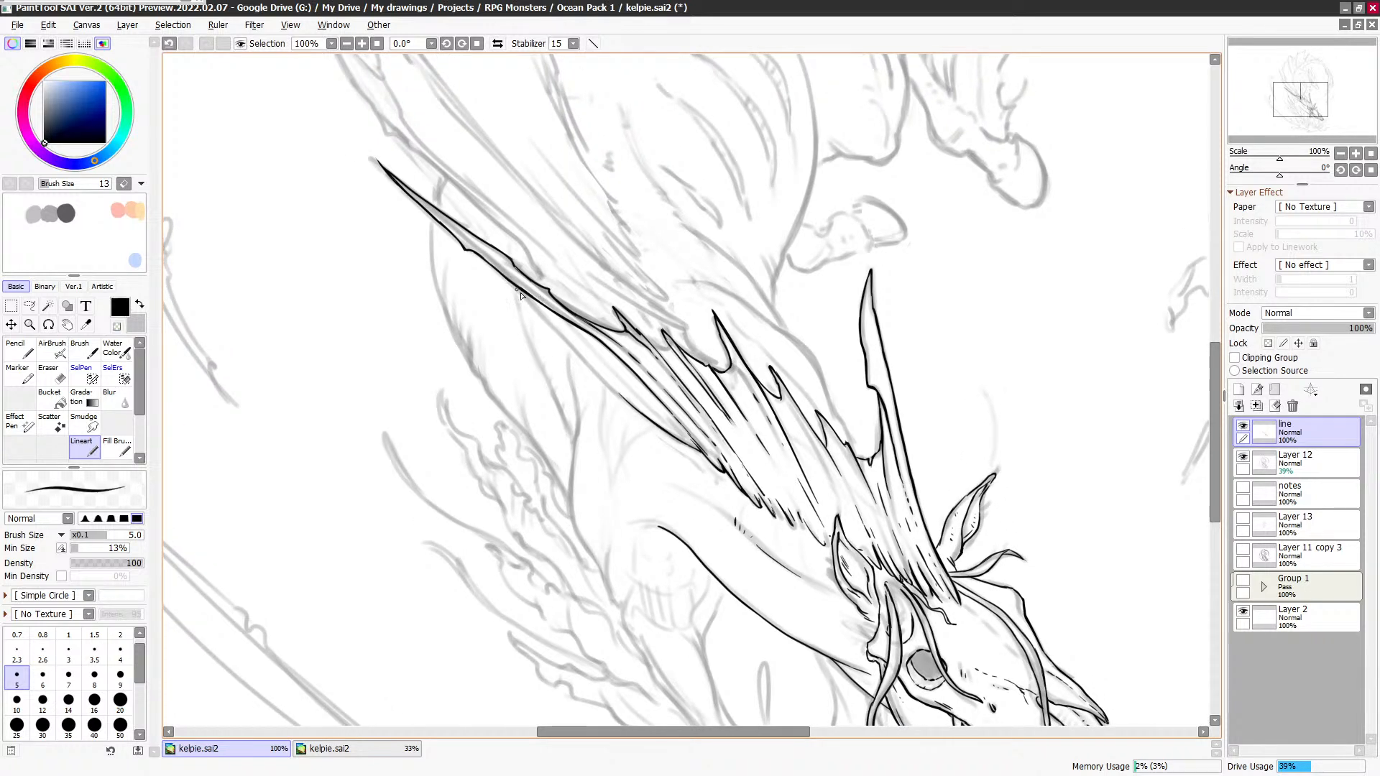
Step: Ink the neck-side mane edge from the long lock down to the jagged lower tufts, undoing the failed strokes
key(minus)
key(minus)
drag(507, 281, 567, 337)
key(ctrl+z)
mouse_move(503, 277)
mouse_down()
mouse_move(586, 373)
mouse_move(535, 337)
mouse_move(540, 316)
mouse_move(618, 375)
mouse_move(576, 352)
mouse_up()
key(ctrl+z)
key(ctrl+z)
key(ctrl+z)
drag(1006, 548, 1015, 523)
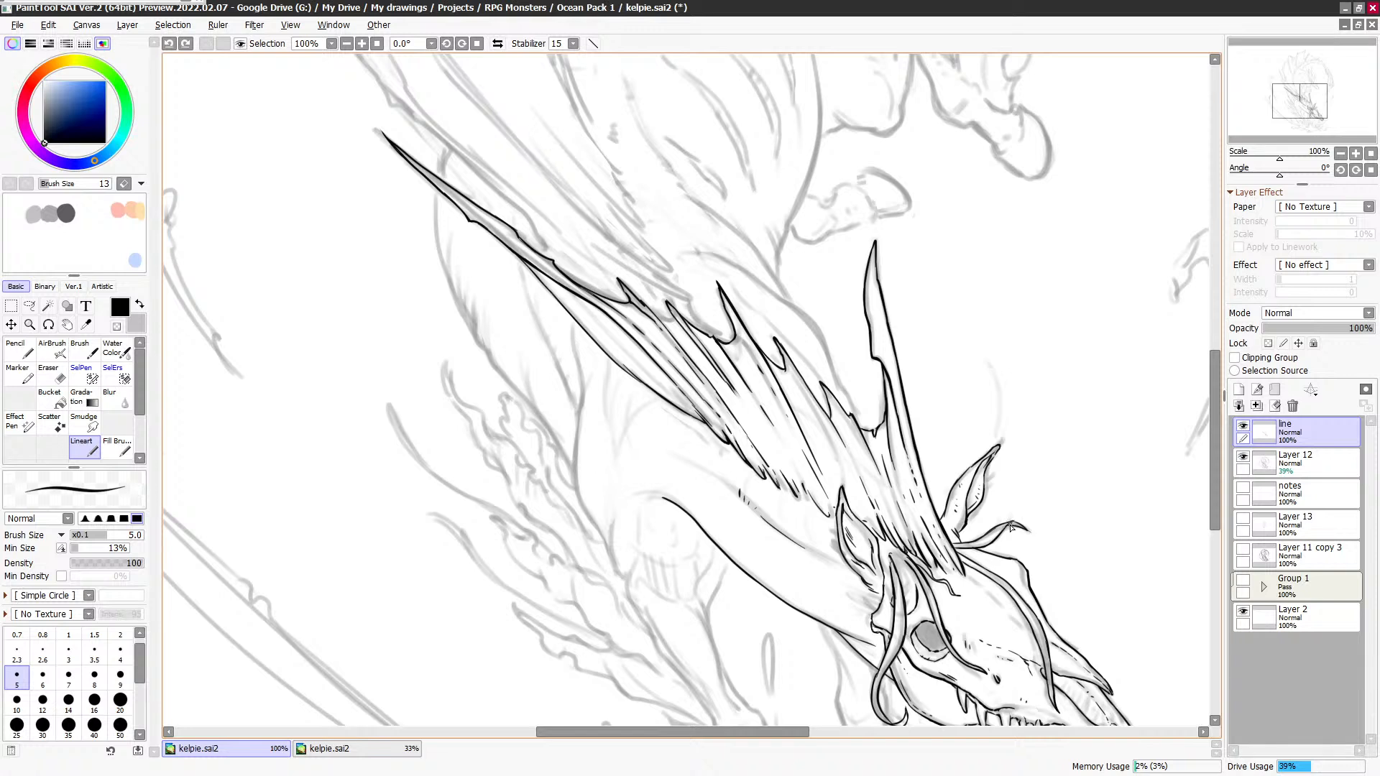
mouse_move(792, 378)
mouse_down()
mouse_move(857, 493)
mouse_move(856, 476)
mouse_move(919, 522)
mouse_move(840, 448)
mouse_move(860, 488)
mouse_move(859, 464)
mouse_move(906, 470)
mouse_move(960, 337)
mouse_up()
key(ctrl+z)
mouse_move(880, 452)
mouse_down()
mouse_move(902, 404)
mouse_move(860, 426)
mouse_up()
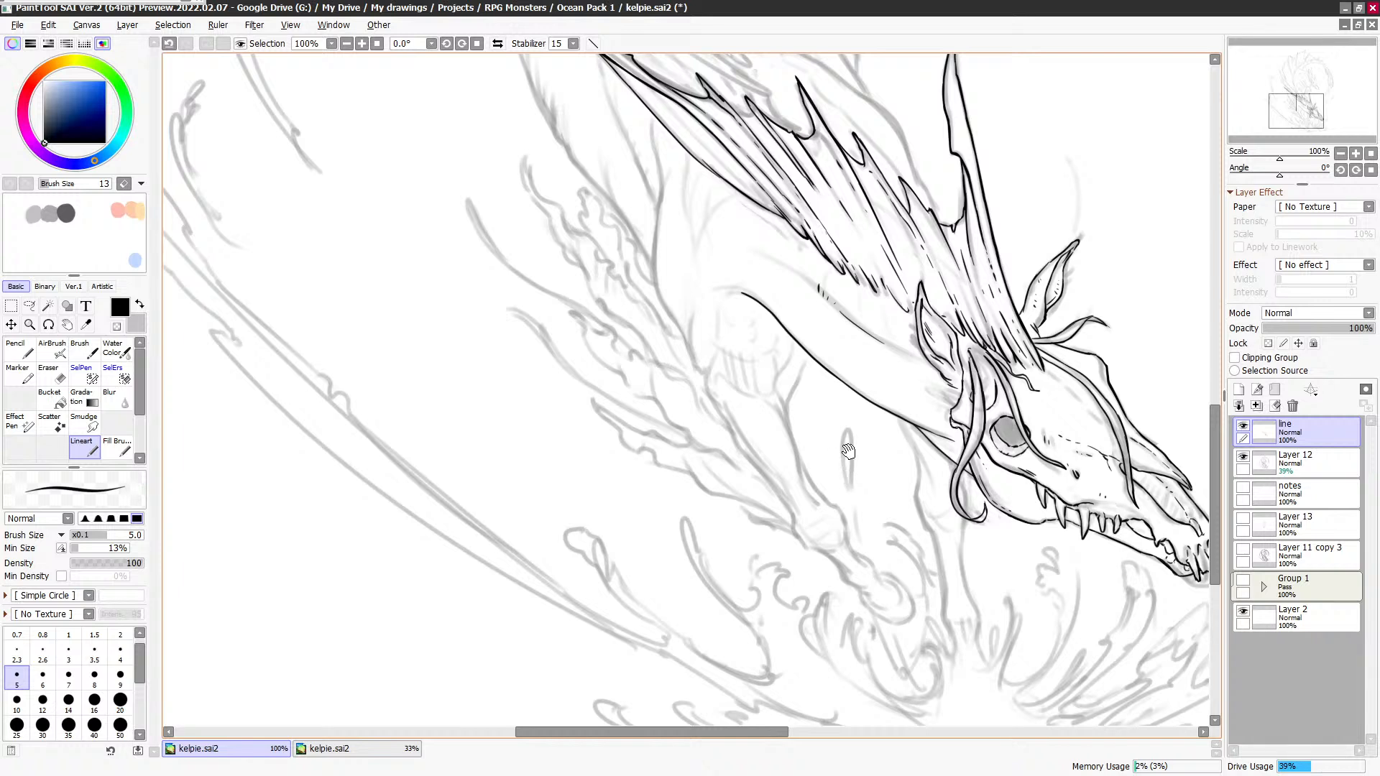
drag(848, 453, 876, 460)
drag(808, 250, 790, 280)
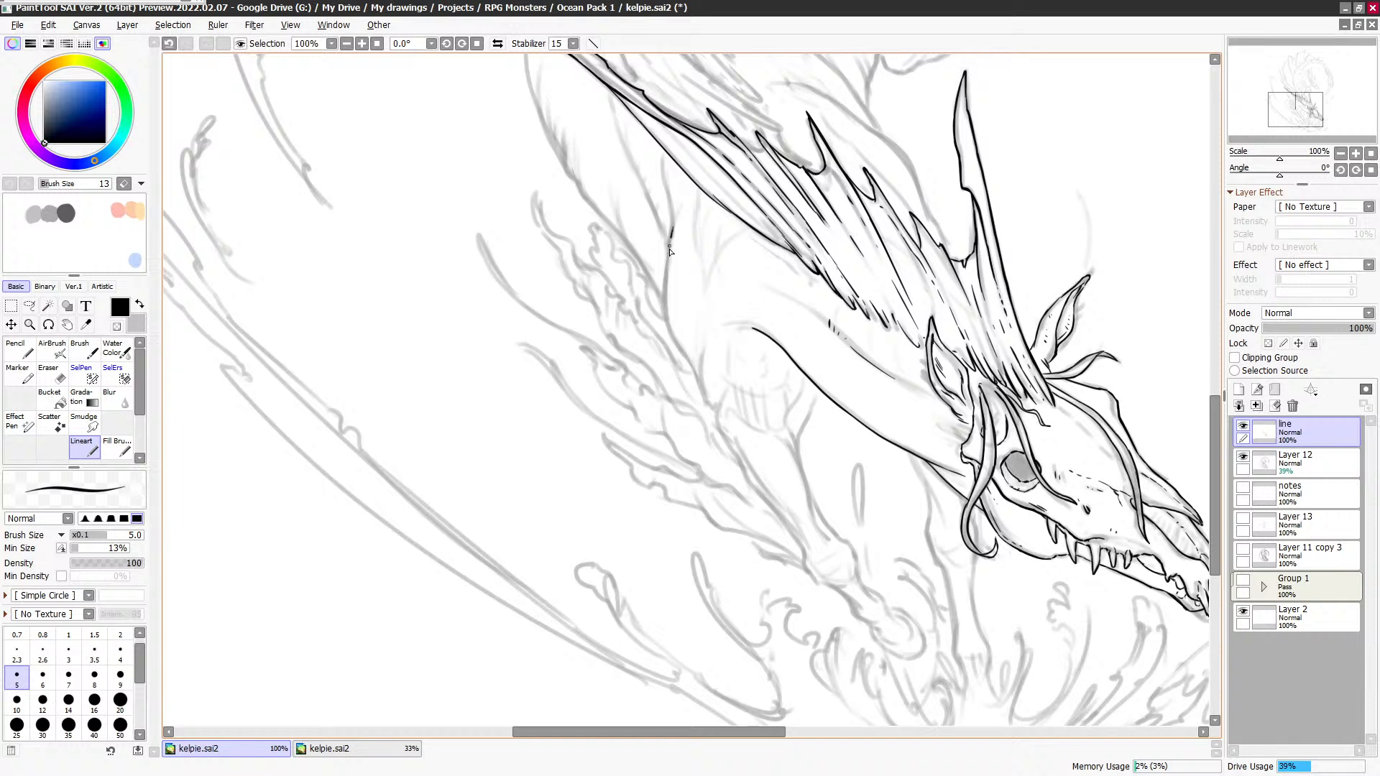
Step: Ink the curved chest contour below the mane down toward the foreleg, and set the brush size to 6
drag(670, 249, 667, 286)
key(ctrl+z)
drag(673, 216, 667, 325)
drag(669, 258, 671, 328)
key(c)
key(bracketright)
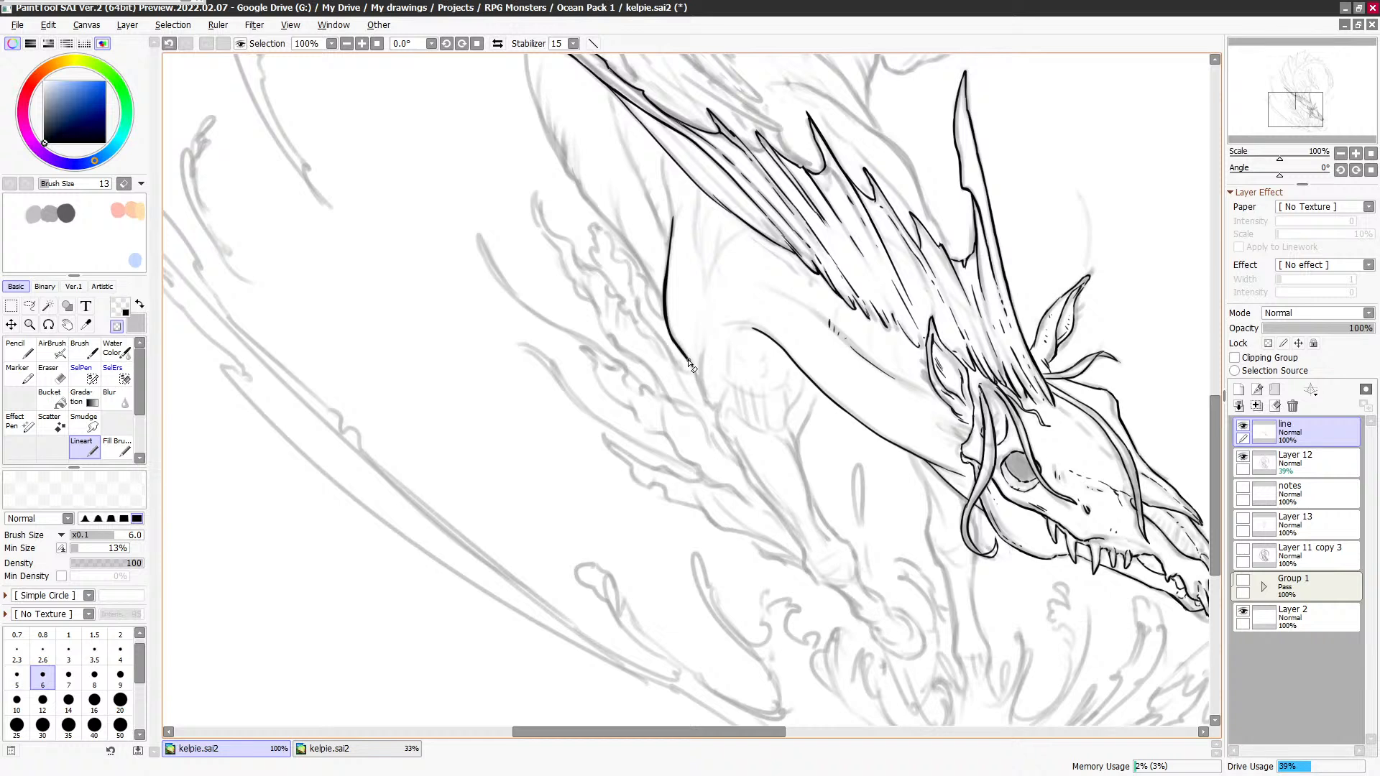
key(c)
mouse_move(683, 351)
mouse_down()
mouse_move(720, 427)
mouse_move(679, 333)
mouse_move(698, 388)
mouse_move(717, 363)
mouse_move(732, 368)
mouse_up()
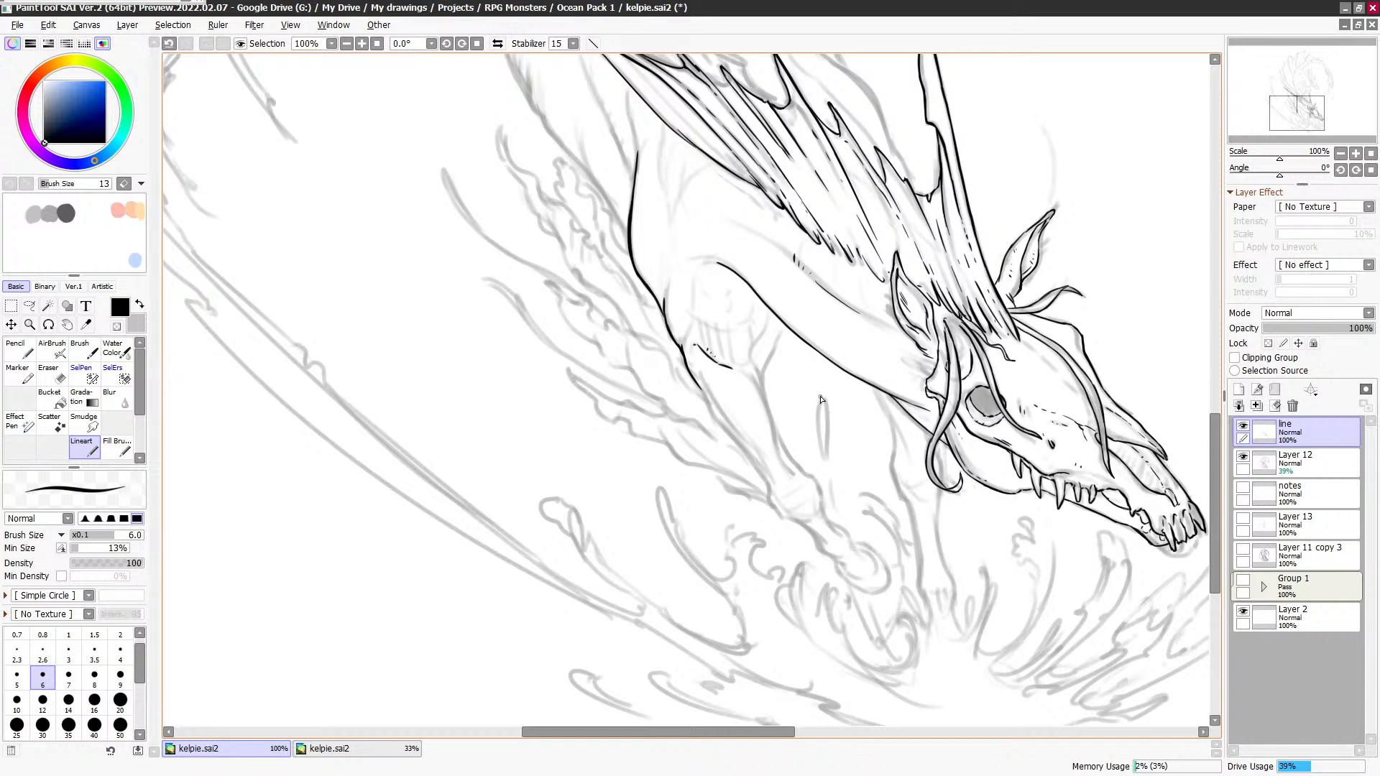
Step: Ink the foreleg's upper contour and rear edge below the neck, undoing the failed strokes
key(ctrl+z)
mouse_move(751, 353)
mouse_down()
mouse_move(766, 324)
mouse_move(782, 341)
mouse_move(762, 371)
mouse_up()
key(ctrl+z)
mouse_move(748, 354)
mouse_down()
mouse_move(788, 470)
mouse_move(718, 381)
mouse_up()
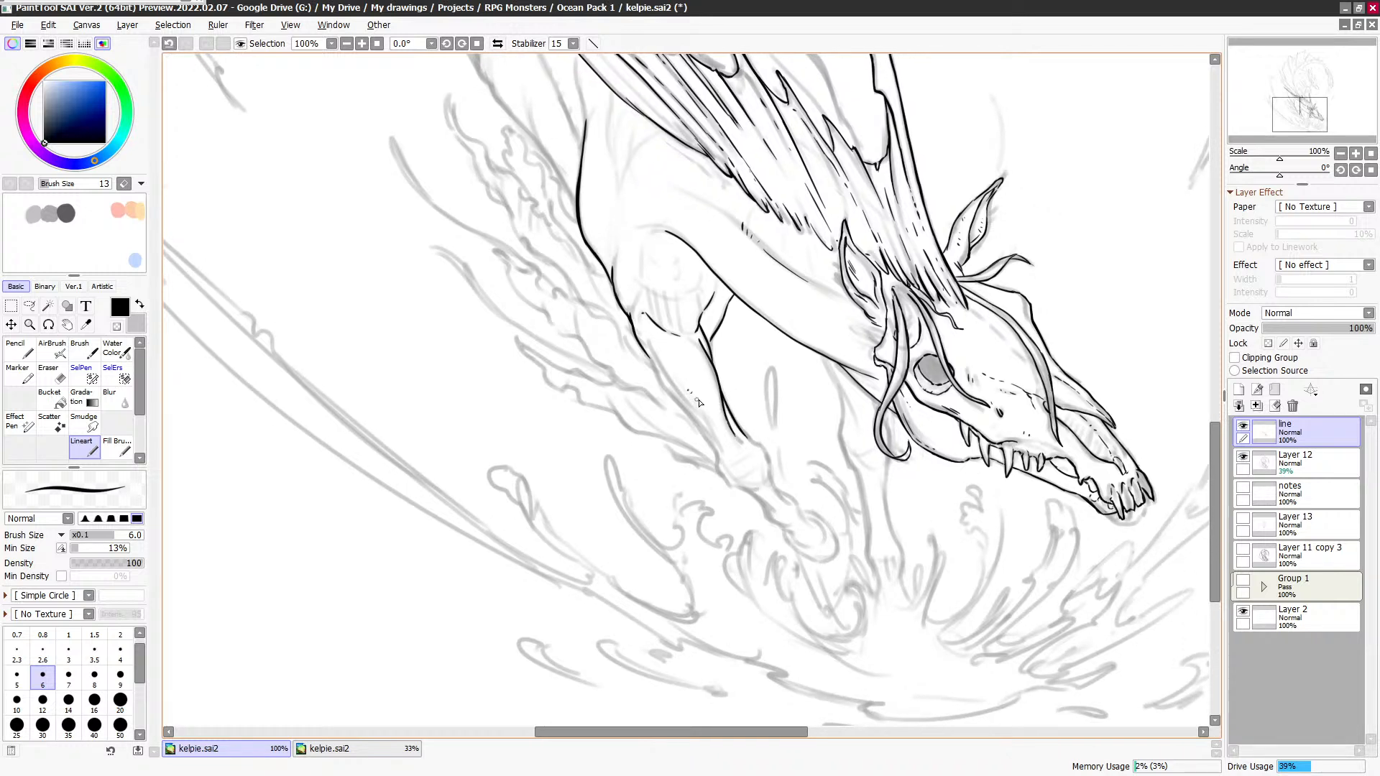
key(ctrl+z)
drag(681, 378, 701, 400)
key(ctrl+z)
drag(748, 310, 743, 304)
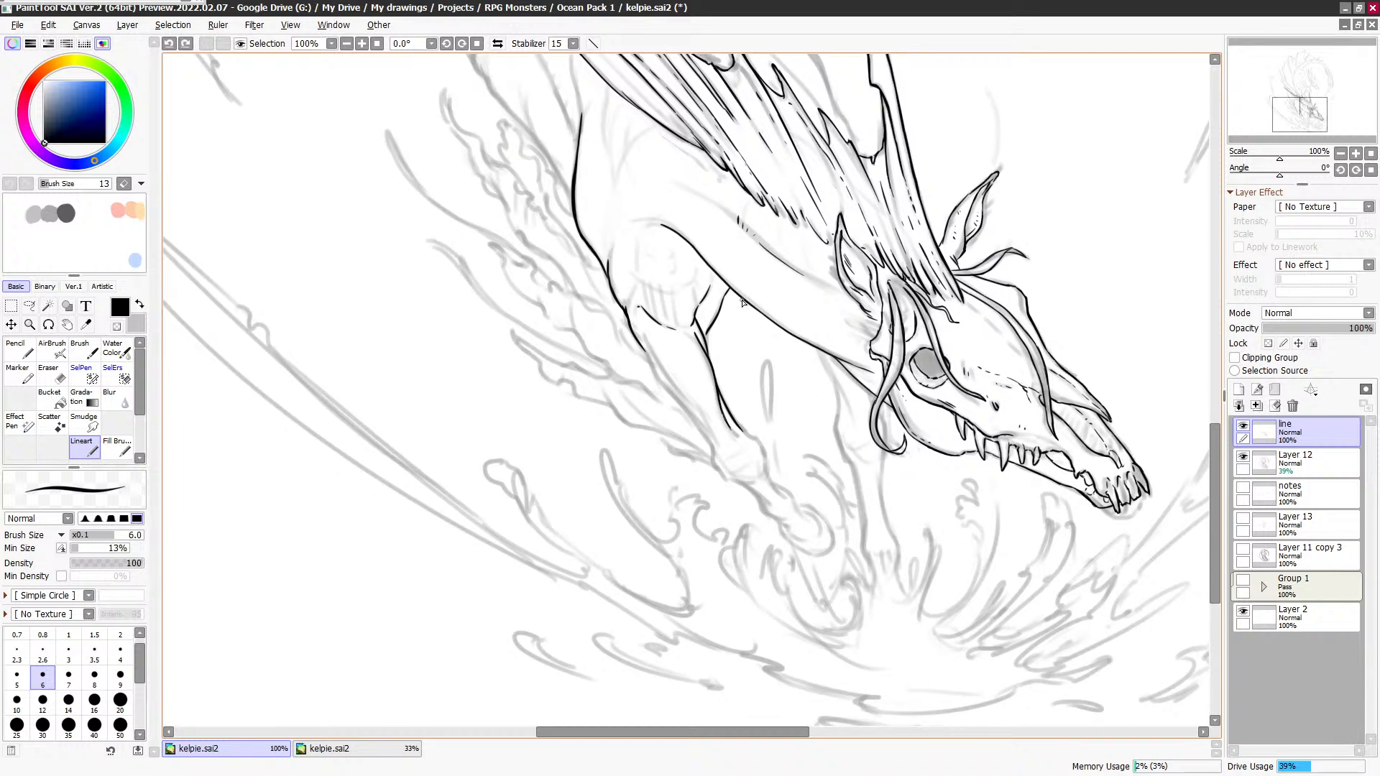
drag(728, 373, 713, 361)
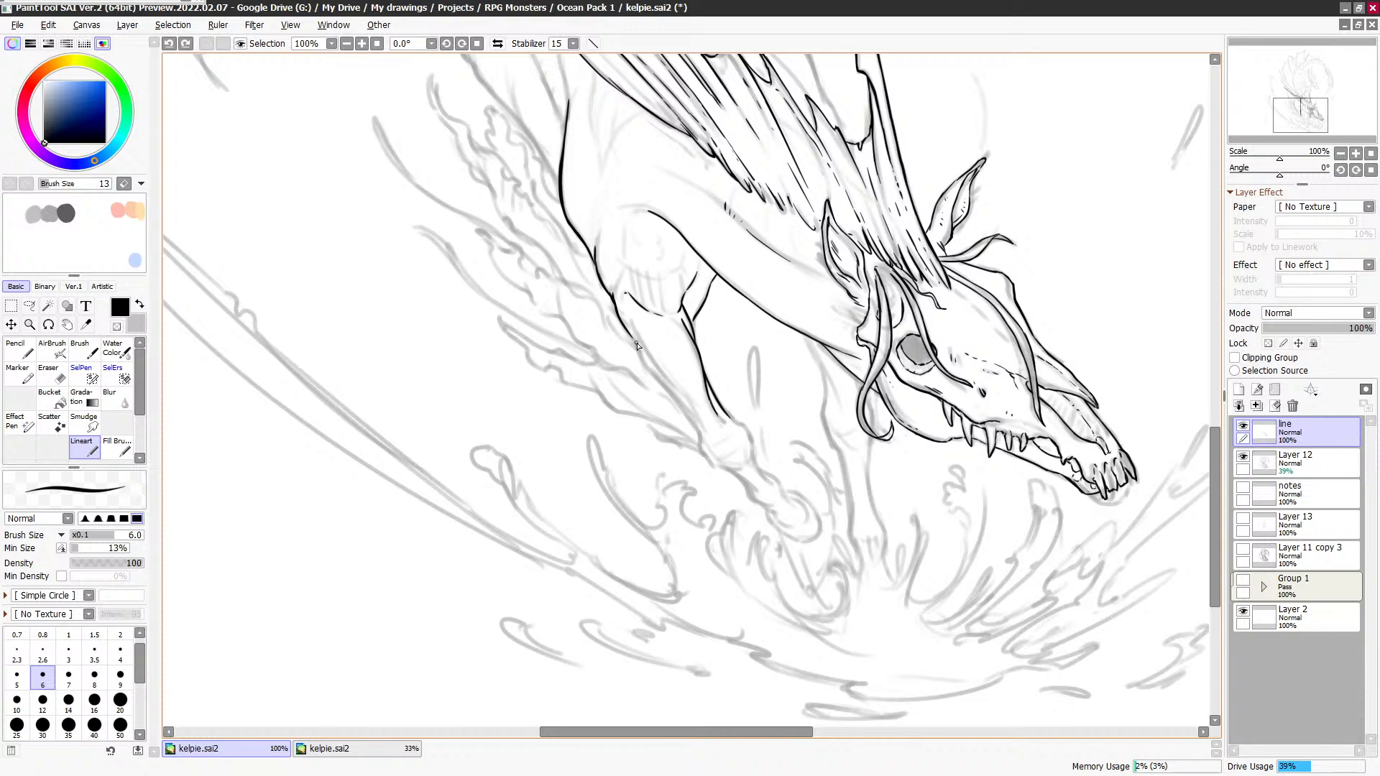
Step: Begin inking the foreleg's front edge below the chest, undoing the failed strokes
drag(631, 331, 639, 348)
drag(652, 350, 706, 417)
key(ctrl+z)
mouse_move(654, 353)
mouse_down()
mouse_move(707, 424)
mouse_move(639, 324)
mouse_up()
key(minus)
key(minus)
key(ctrl+z)
key(ctrl+z)
key(ctrl+z)
key(ctrl+z)
Step: Clean up the foreleg's upper joint and ink its front edge down to the knee
drag(676, 319, 688, 336)
key(minus)
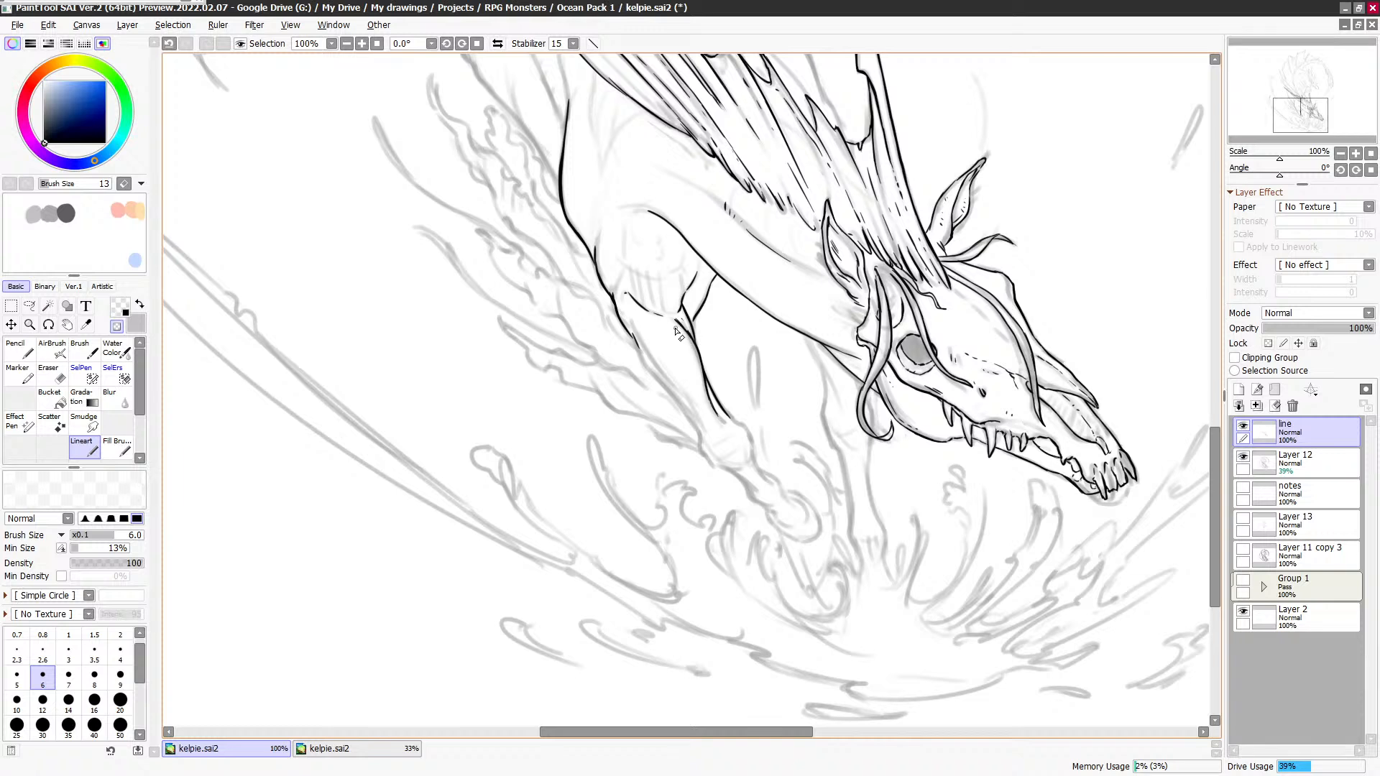
key(minus)
key(minus)
key(minus)
drag(635, 332, 706, 432)
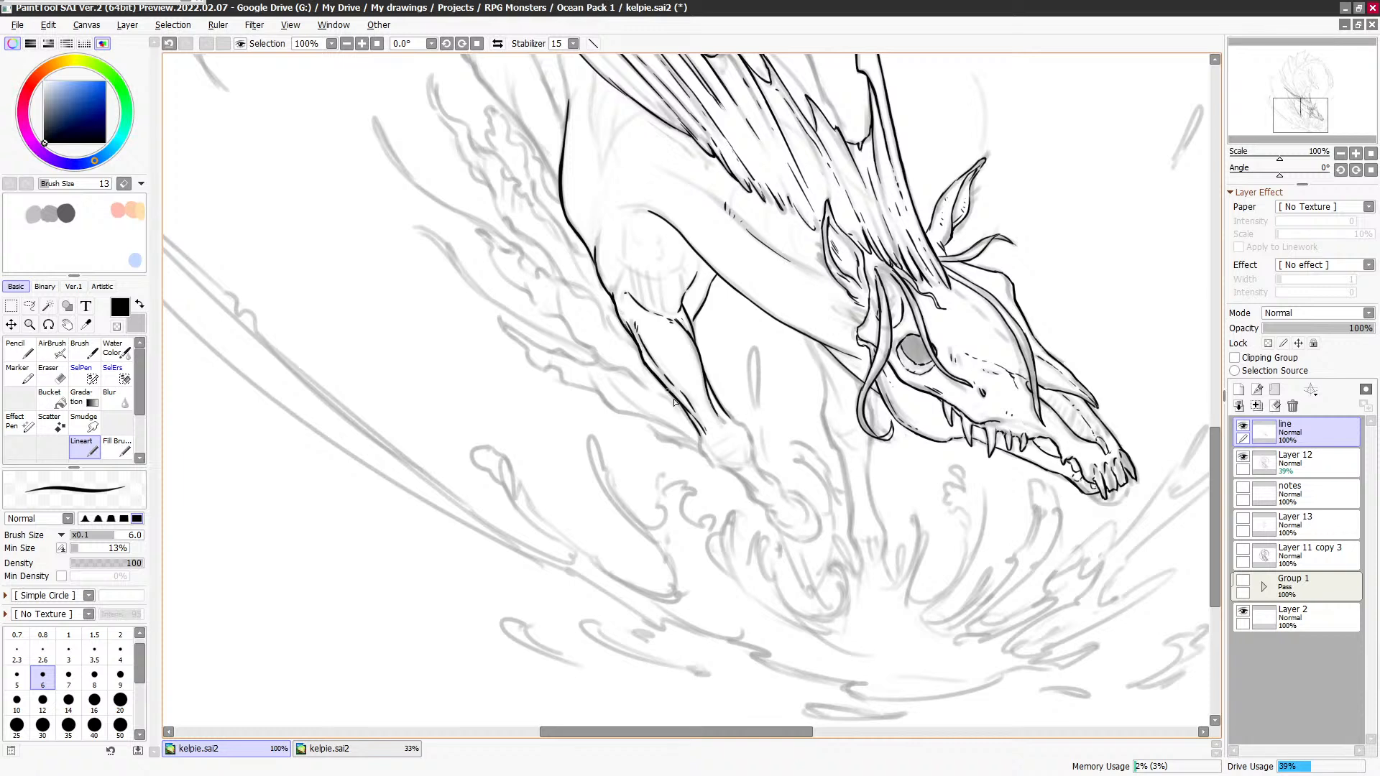
key(x)
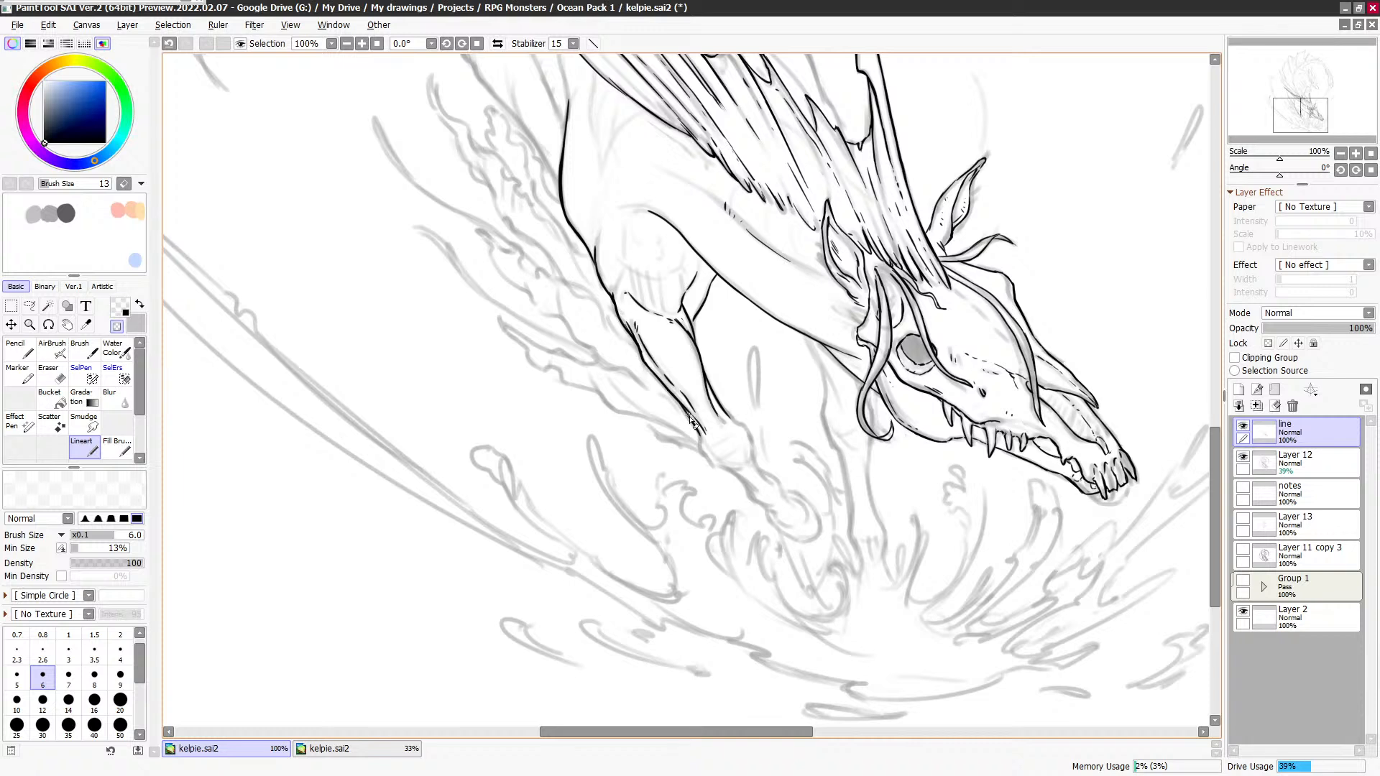
key(x)
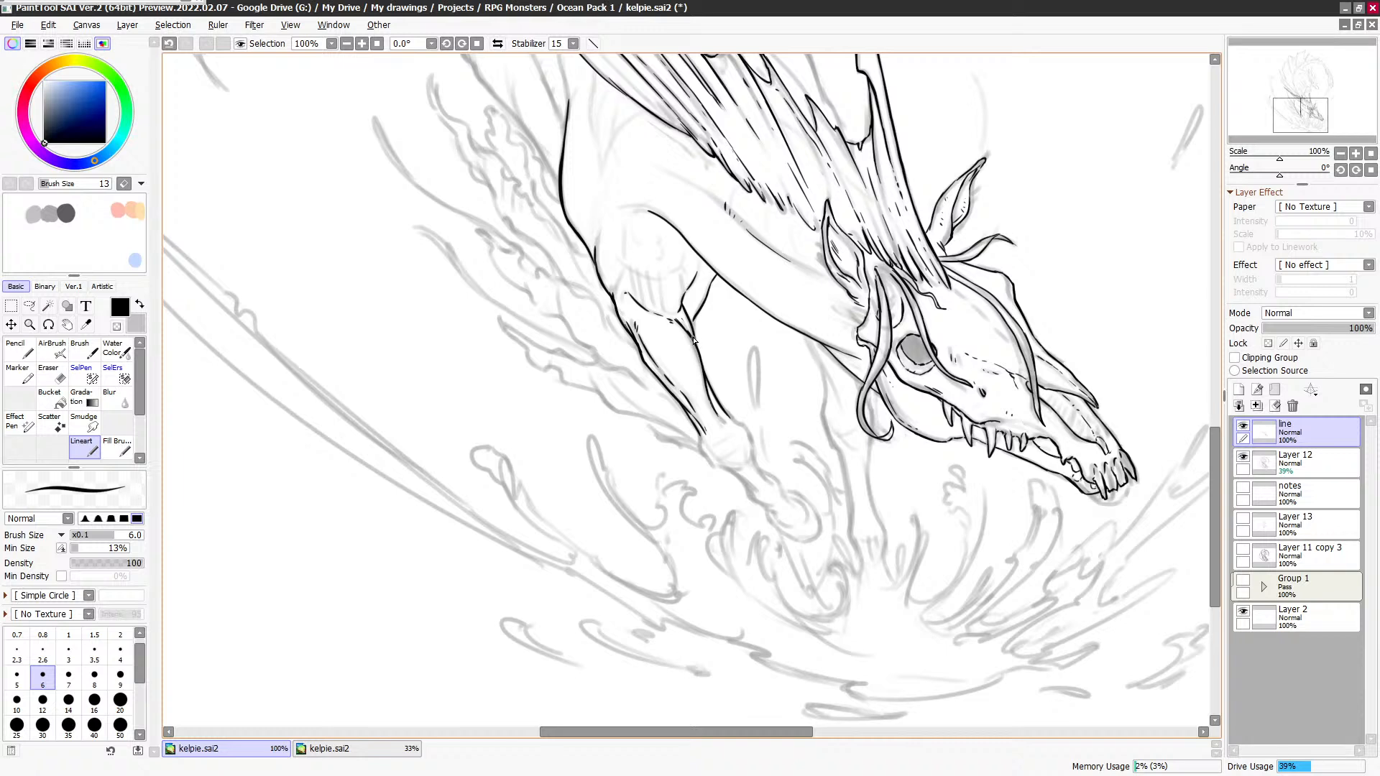
drag(692, 340, 703, 358)
key(e)
key(e)
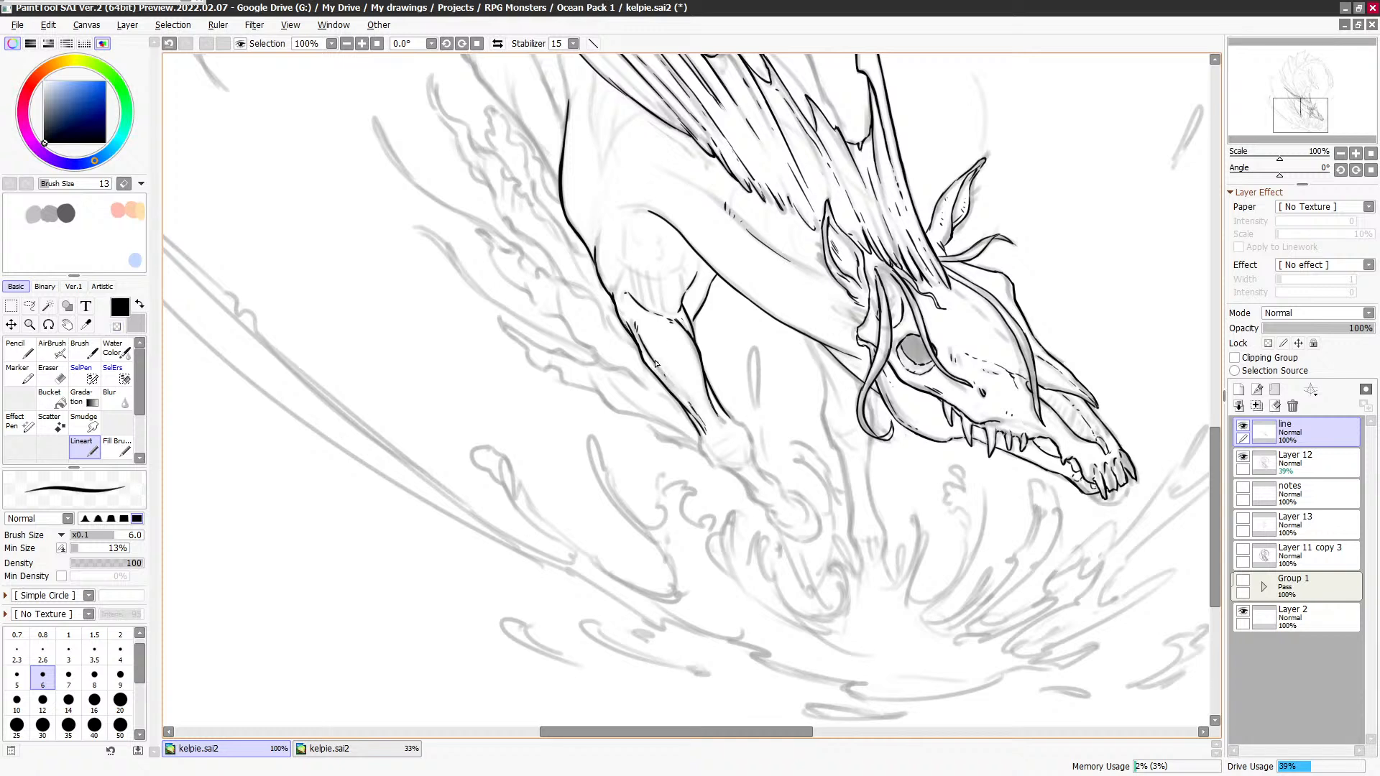
Step: Refine the foreleg's edges and ink the knee joint's outline, undoing the failed strokes
key(minus)
key(x)
key(x)
key(x)
key(ctrl+z)
drag(695, 414, 717, 441)
key(ctrl+z)
mouse_move(701, 411)
mouse_down()
mouse_move(753, 442)
mouse_move(731, 367)
mouse_move(667, 373)
mouse_move(696, 415)
mouse_up()
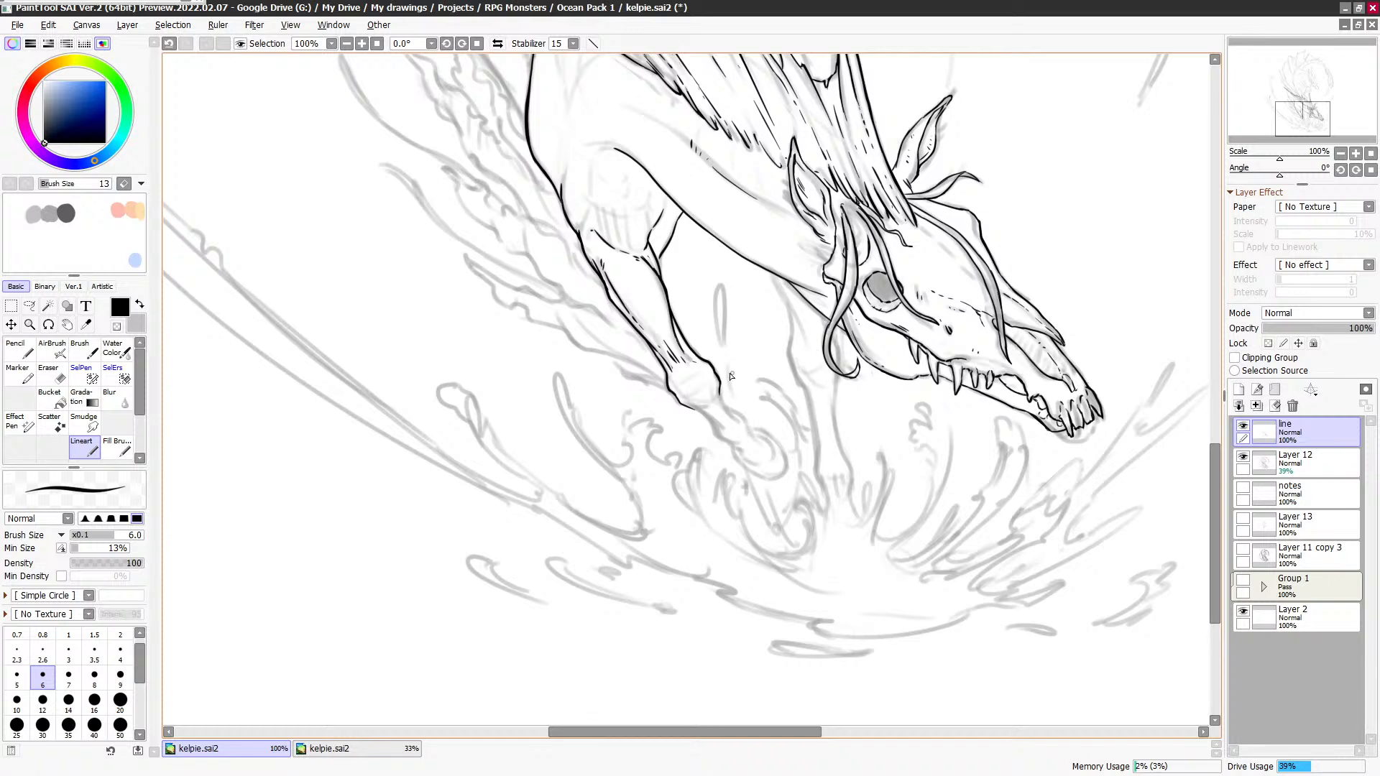
Step: Ink the lower outline of the near foreleg's knee and the narrow pastern below it, undoing the failed strokes
drag(708, 400, 689, 402)
key(ctrl+z)
drag(685, 398, 709, 406)
drag(750, 366, 717, 304)
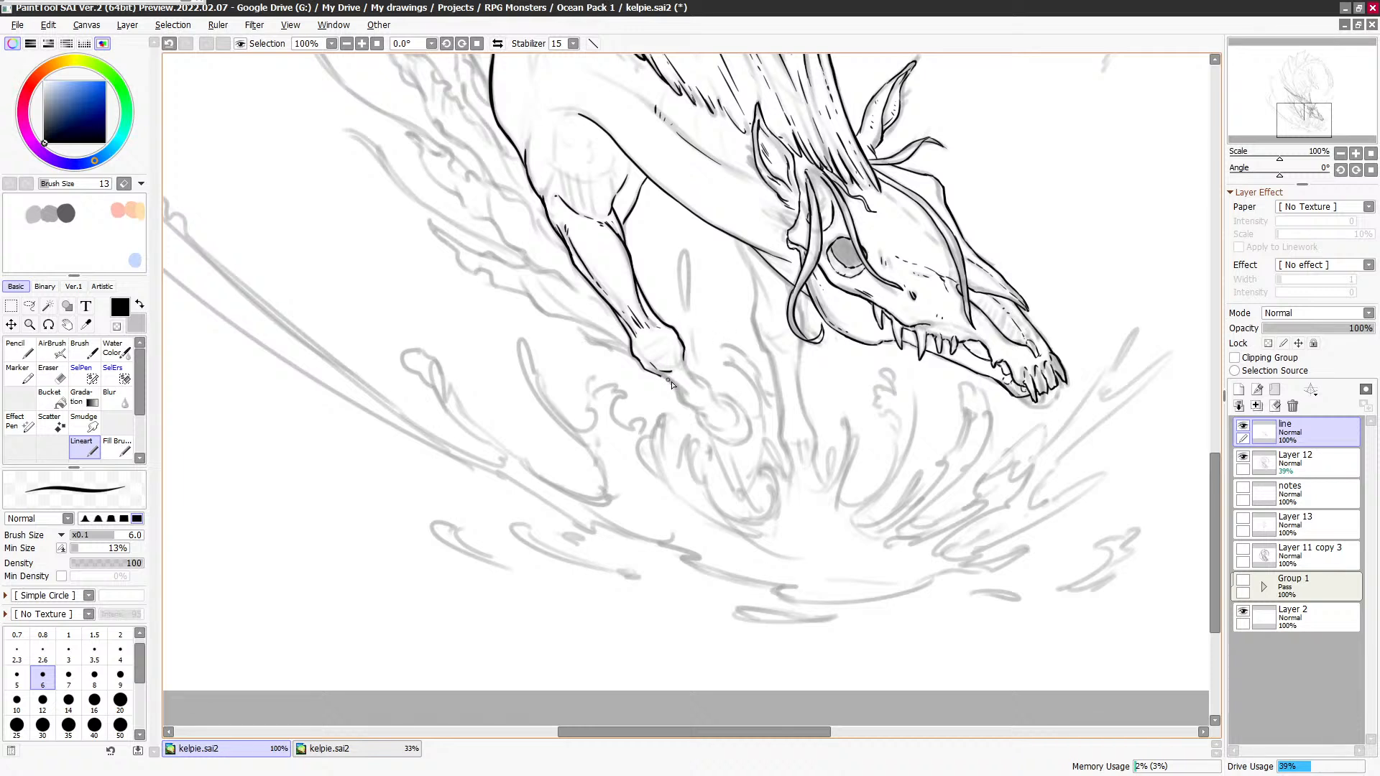
mouse_move(660, 378)
mouse_down()
mouse_move(684, 362)
mouse_move(704, 395)
mouse_move(687, 367)
mouse_move(706, 386)
mouse_up()
key(ctrl+z)
mouse_move(676, 388)
mouse_down()
mouse_move(695, 409)
mouse_move(706, 390)
mouse_move(686, 370)
mouse_up()
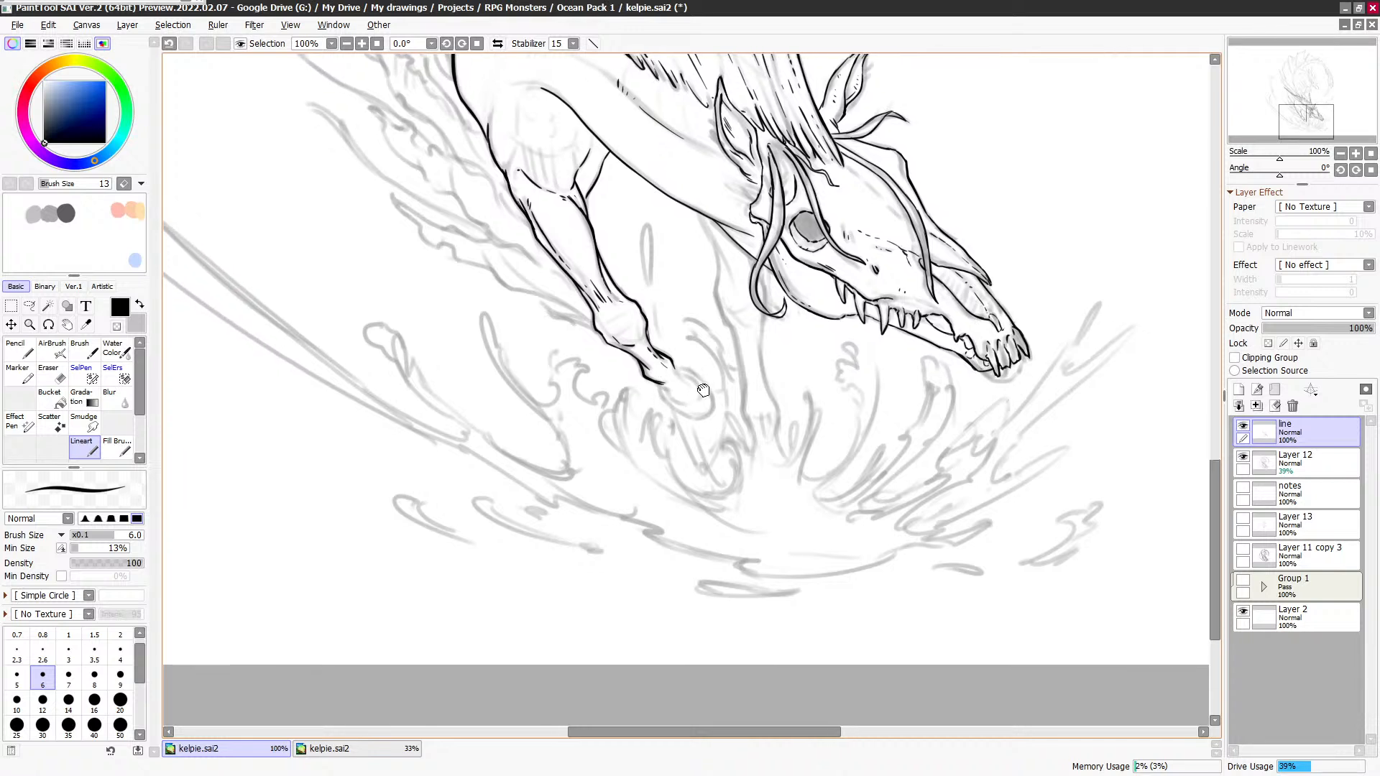
key(x)
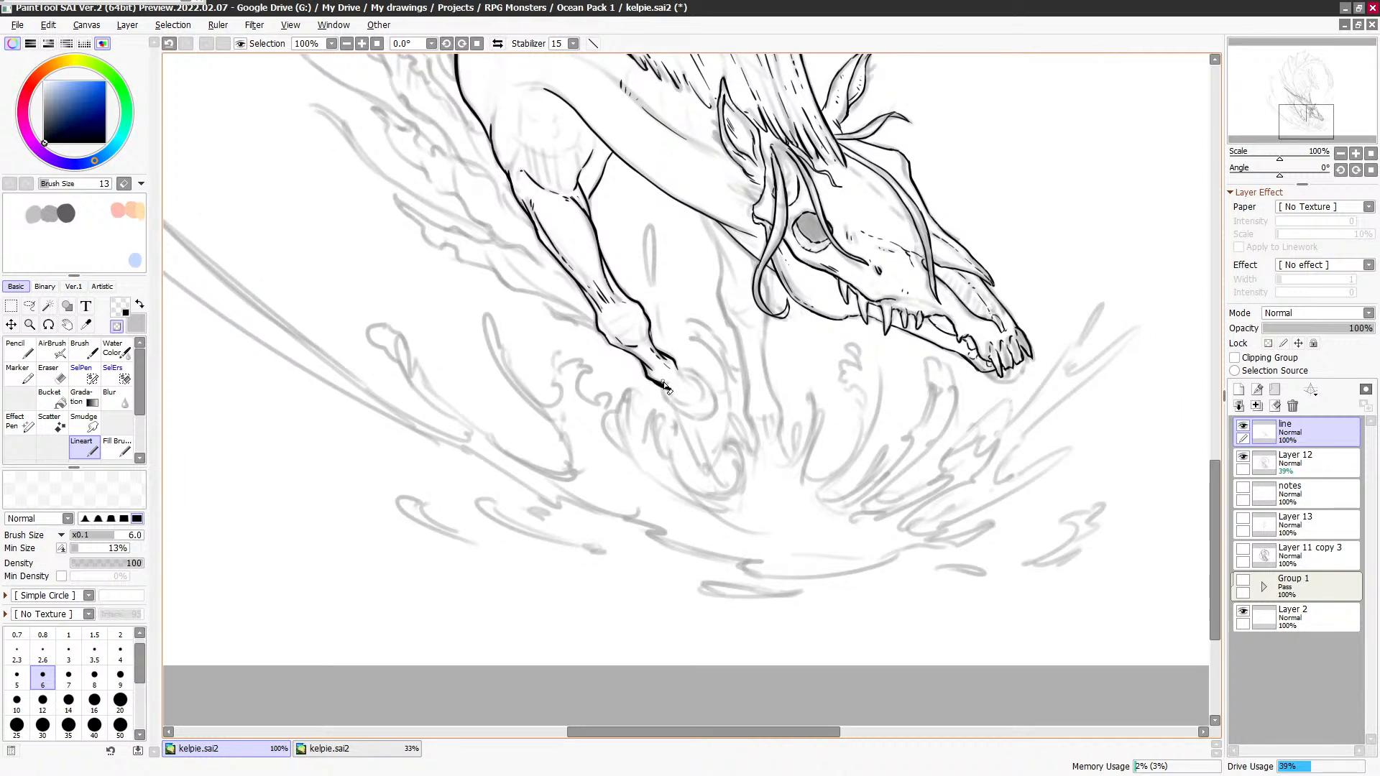
key(x)
drag(668, 390, 684, 408)
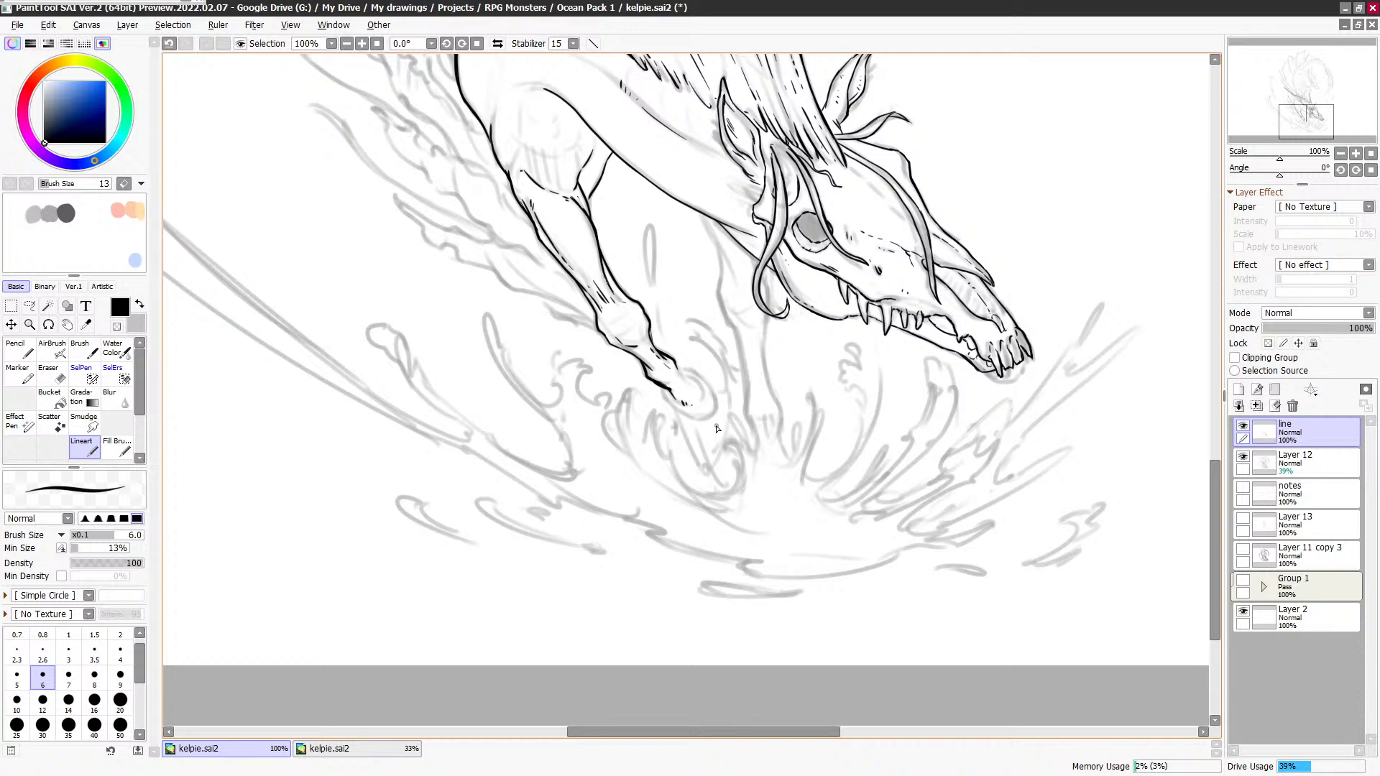
Step: Ink the rounded hoof outline at the end of the near foreleg and clean up its lower edge
drag(700, 380, 703, 400)
key(x)
key(x)
mouse_move(665, 394)
mouse_down()
mouse_move(726, 407)
mouse_move(716, 422)
mouse_up()
drag(683, 375, 698, 377)
key(minus)
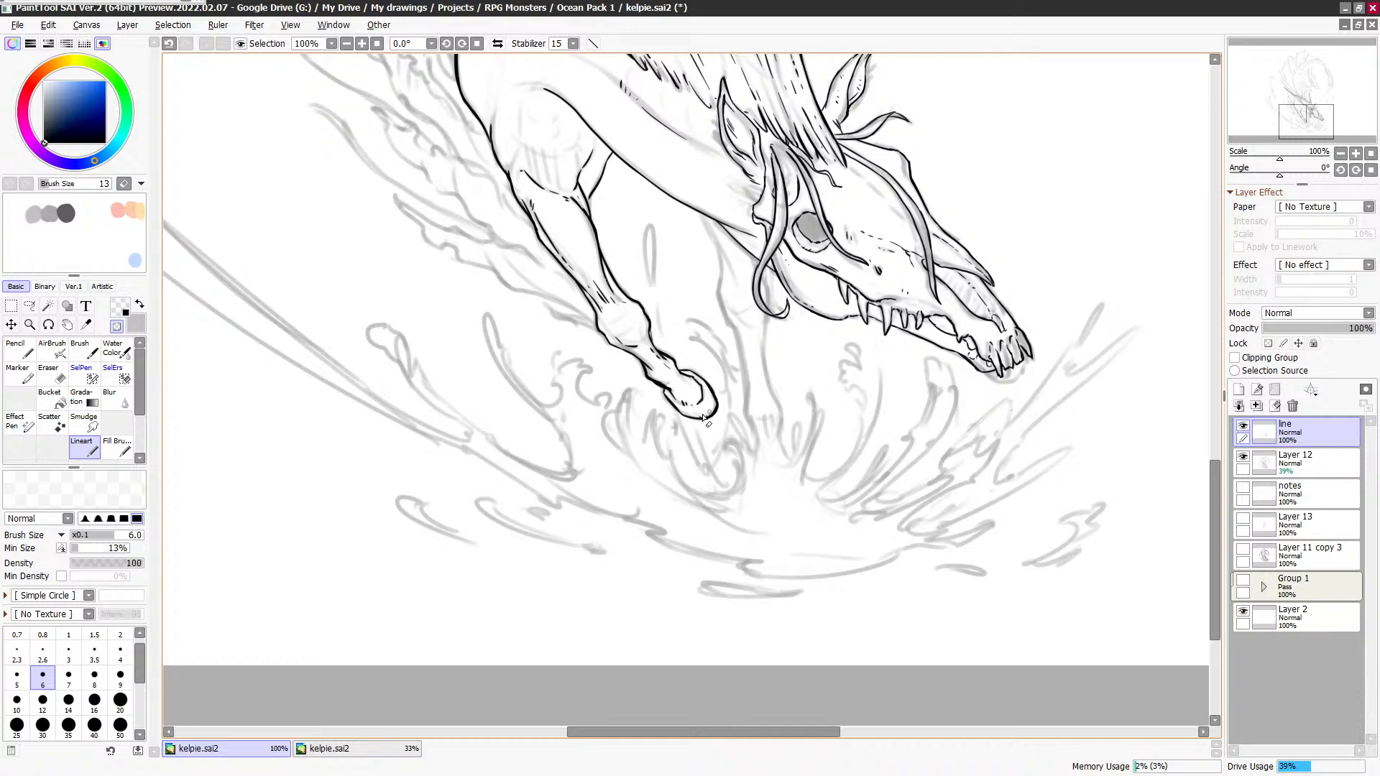
key(minus)
key(ctrl+z)
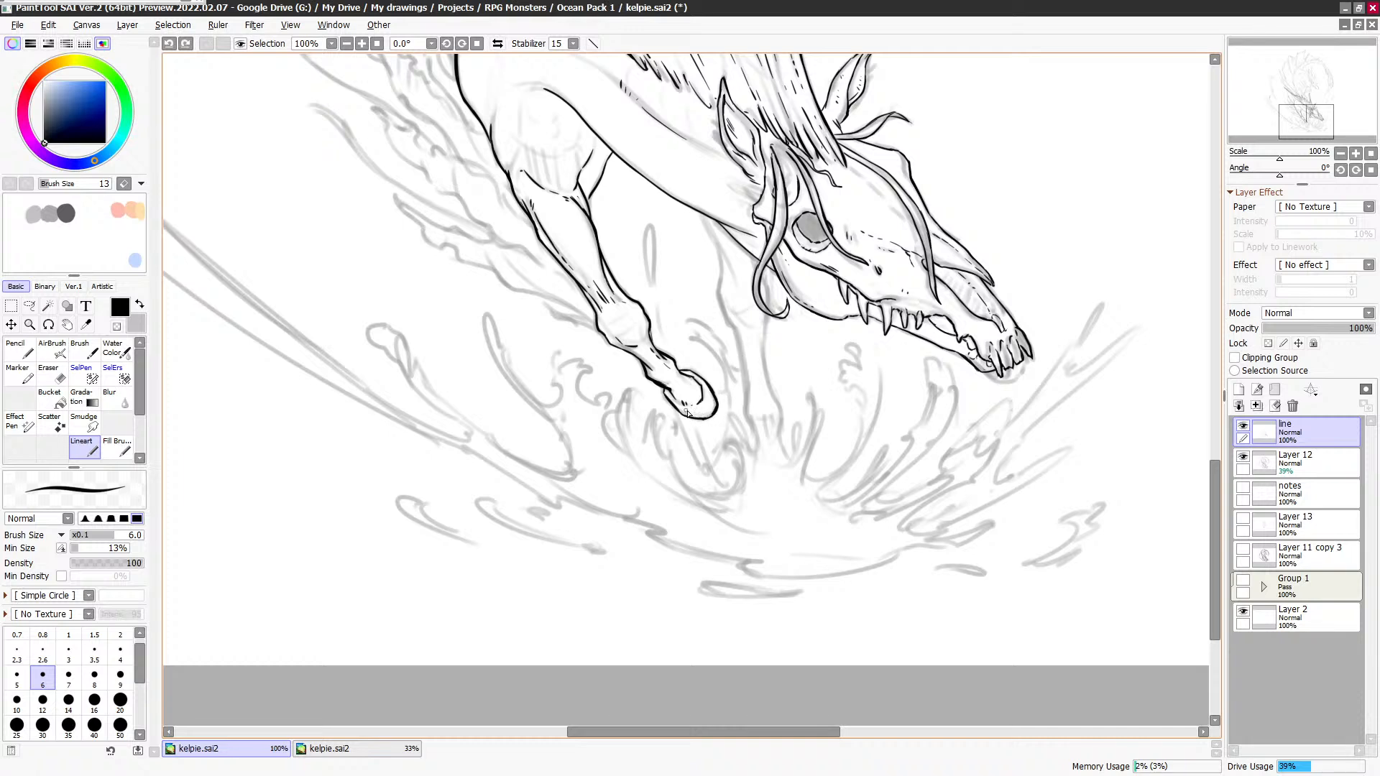
Step: Add short hatching strokes to the near foreleg's hoof, undoing the ones that miss
drag(682, 412, 704, 407)
key(ctrl+z)
key(ctrl+z)
key(ctrl+z)
drag(703, 409, 705, 414)
key(ctrl+z)
drag(712, 390, 716, 400)
Step: Ink the far foreleg's upper edges from beneath the neck down to the knee, with small joint details
drag(776, 306, 764, 403)
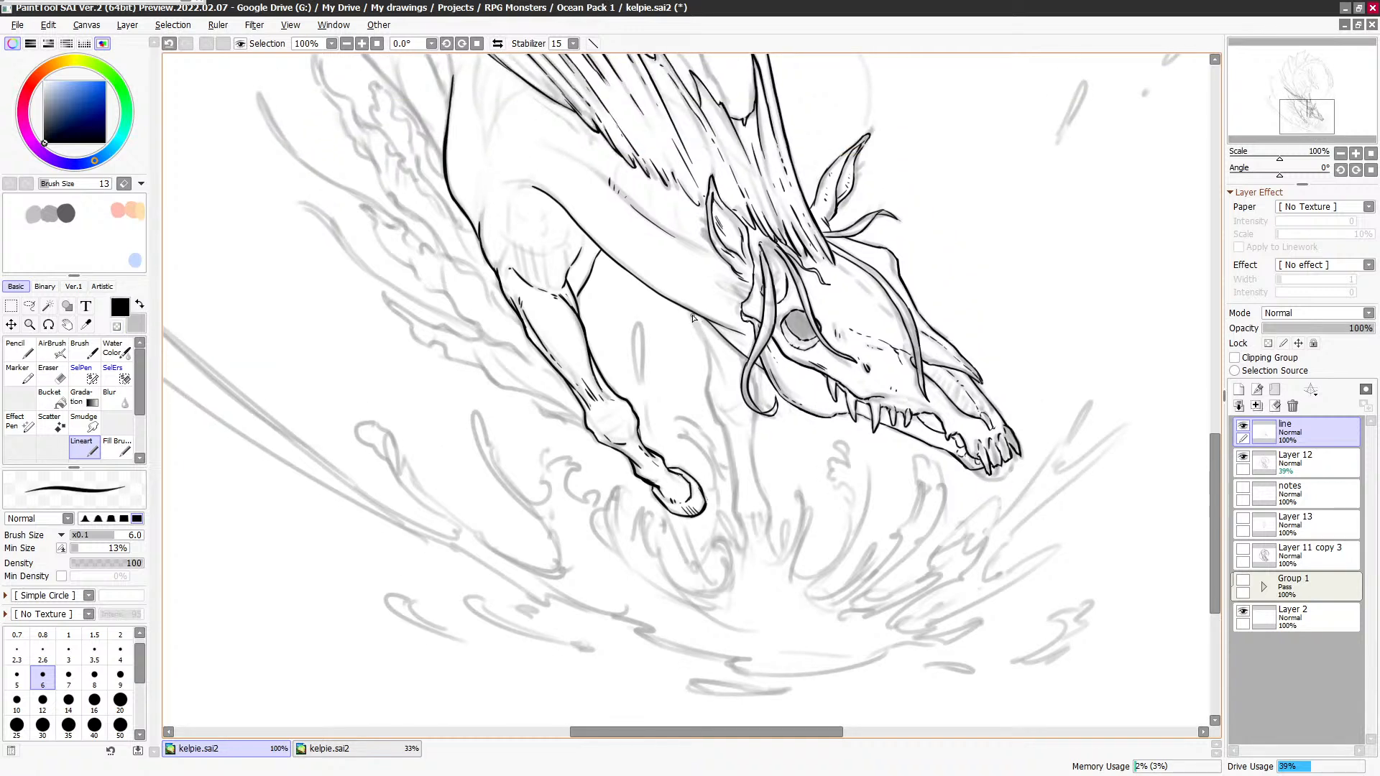
mouse_move(694, 322)
mouse_down()
mouse_move(714, 360)
mouse_move(718, 424)
mouse_up()
drag(729, 415, 743, 424)
scroll(724, 374, down, 1)
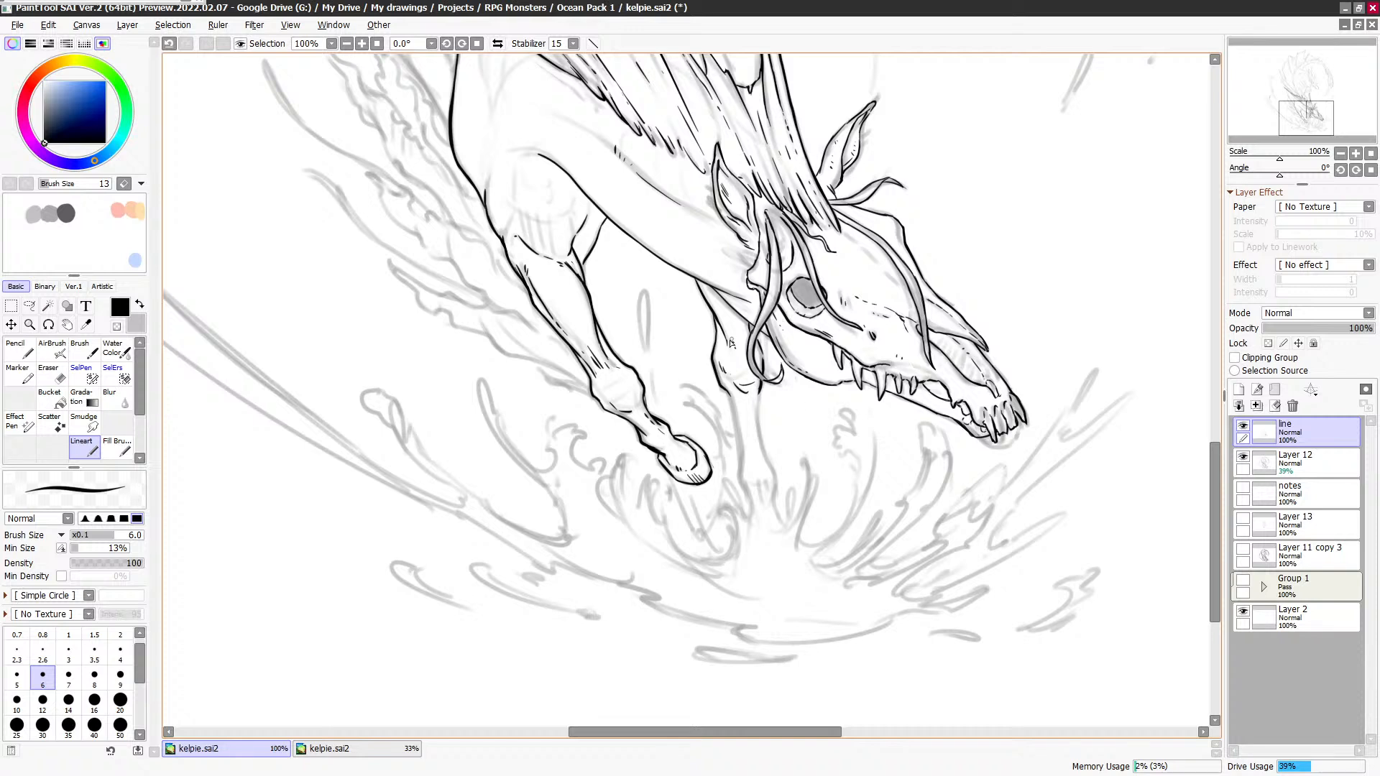
drag(719, 330, 727, 395)
key(e)
key(e)
key(e)
key(e)
drag(827, 462, 835, 419)
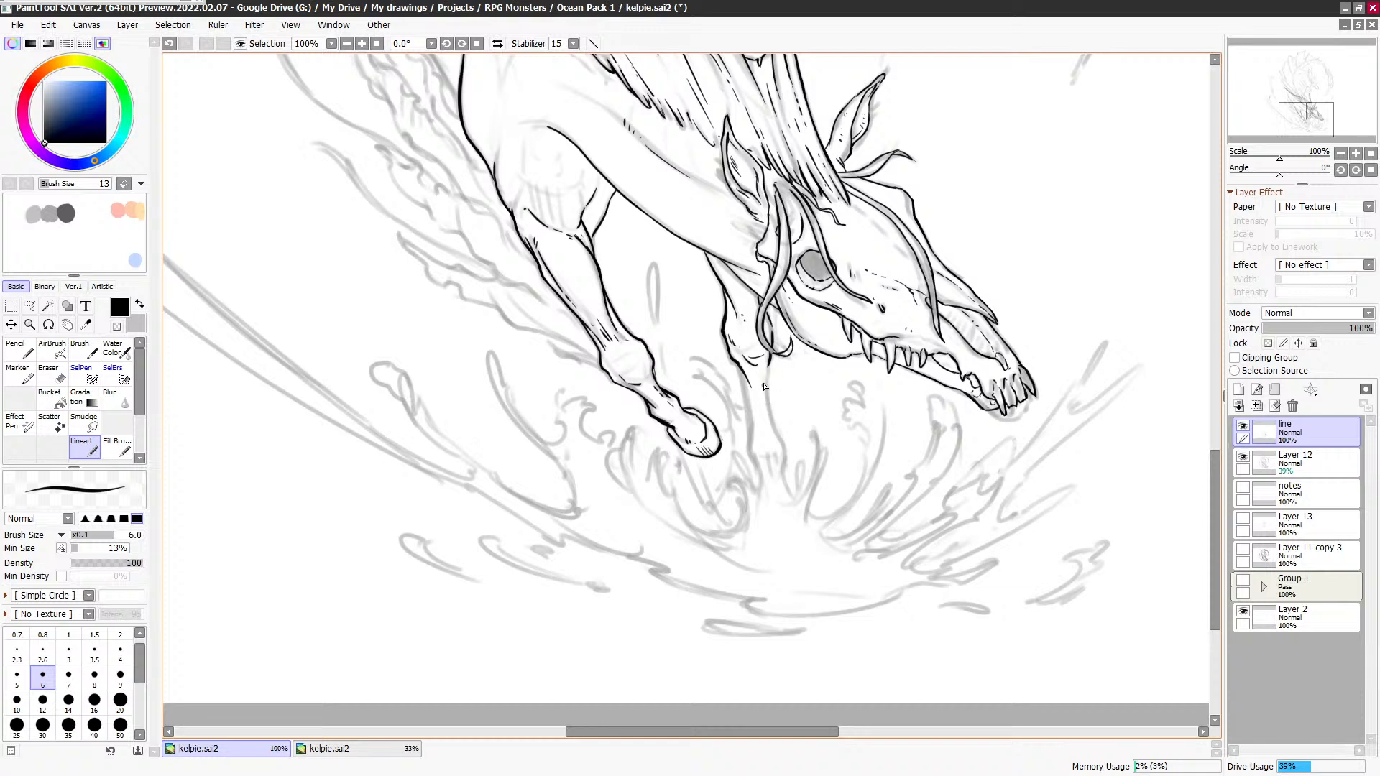
Step: Ink the front and rear edges of the far foreleg below the knee, down to the water splash
drag(762, 383, 770, 425)
key(ctrl+z)
drag(764, 376, 785, 450)
drag(741, 365, 754, 457)
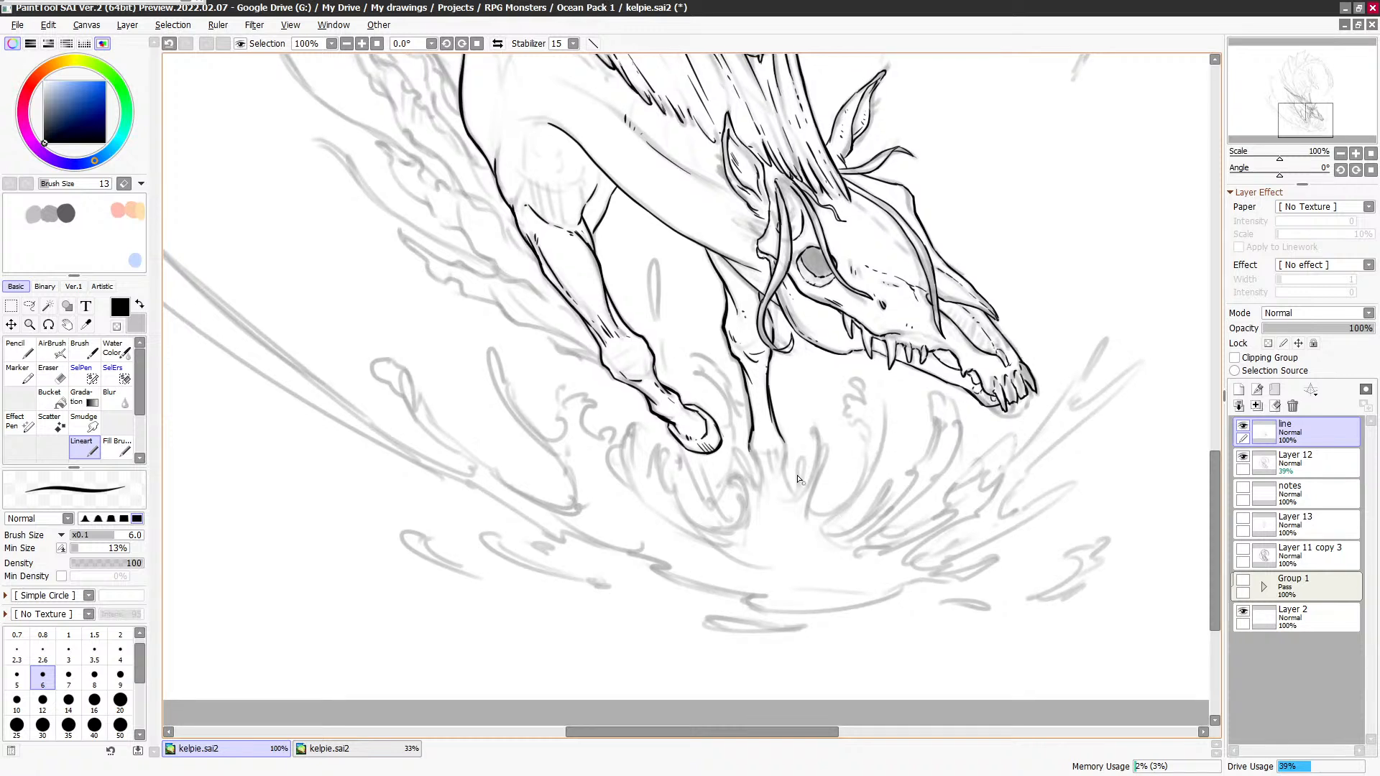
Step: Ink the far foreleg's lower end at the splash, undoing failed strokes, and outline the water drop between the forelegs
drag(751, 437, 784, 460)
key(ctrl+z)
drag(753, 449, 762, 425)
key(ctrl+z)
mouse_move(753, 449)
mouse_down()
mouse_move(764, 410)
mouse_move(782, 442)
mouse_move(767, 462)
mouse_move(775, 445)
mouse_move(784, 461)
mouse_move(775, 444)
mouse_move(767, 475)
mouse_move(776, 442)
mouse_move(783, 452)
mouse_move(777, 428)
mouse_move(790, 467)
mouse_up()
key(ctrl+z)
key(ctrl+z)
mouse_move(754, 443)
mouse_down()
mouse_move(787, 452)
mouse_move(795, 475)
mouse_move(749, 442)
mouse_move(750, 483)
mouse_up()
mouse_move(841, 444)
mouse_down()
mouse_move(839, 533)
mouse_move(872, 395)
mouse_move(853, 542)
mouse_up()
mouse_move(652, 367)
mouse_down()
mouse_move(656, 412)
mouse_move(656, 369)
mouse_move(760, 457)
mouse_up()
drag(715, 271, 673, 370)
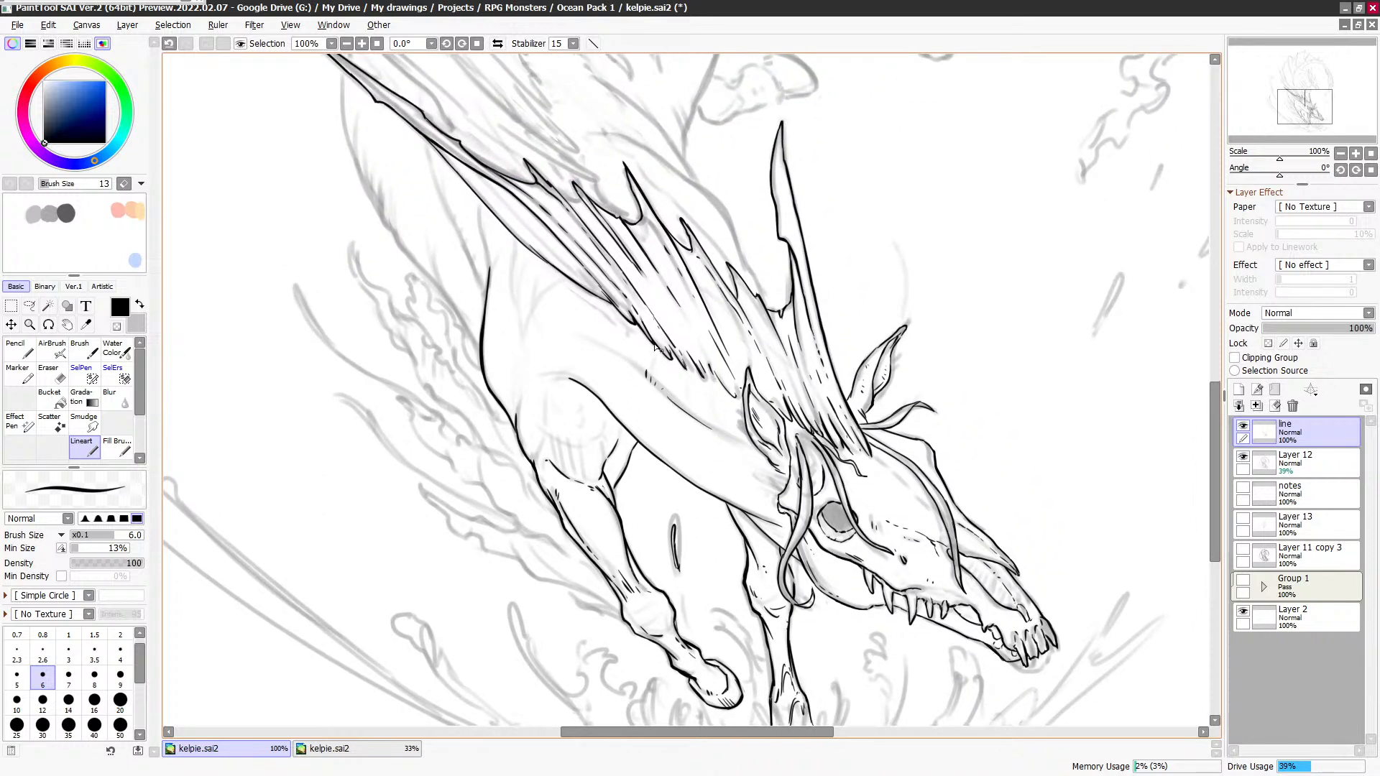
Step: Add light muscle and fold lines to the shoulder and chest beneath the mane, undoing the failed strokes
mouse_move(524, 329)
mouse_down()
mouse_move(563, 284)
mouse_move(518, 315)
mouse_move(510, 266)
mouse_up()
key(ctrl+z)
drag(511, 256, 512, 249)
drag(624, 251, 615, 264)
drag(567, 343, 590, 357)
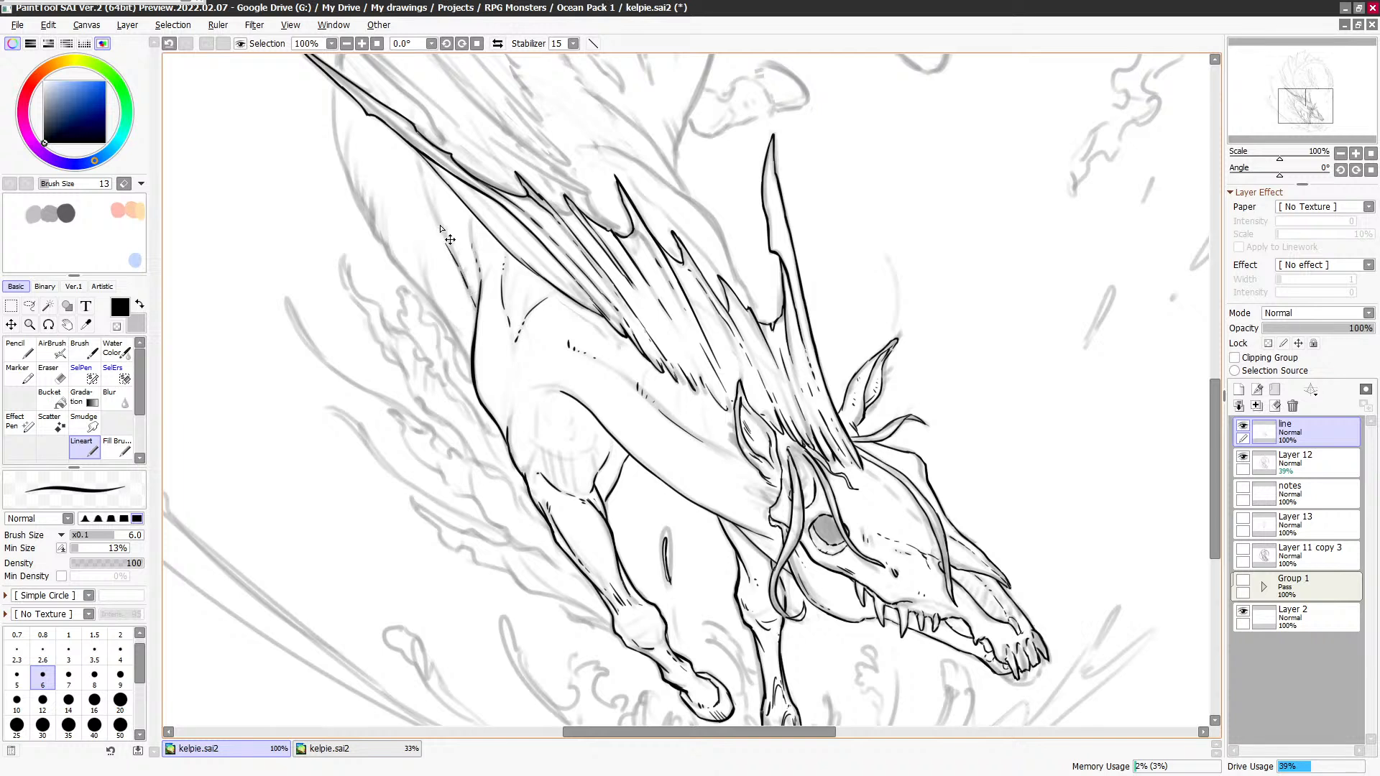
key(ctrl+z)
drag(469, 282, 426, 191)
key(ctrl+z)
mouse_move(427, 188)
mouse_down()
mouse_move(420, 167)
mouse_move(439, 256)
mouse_up()
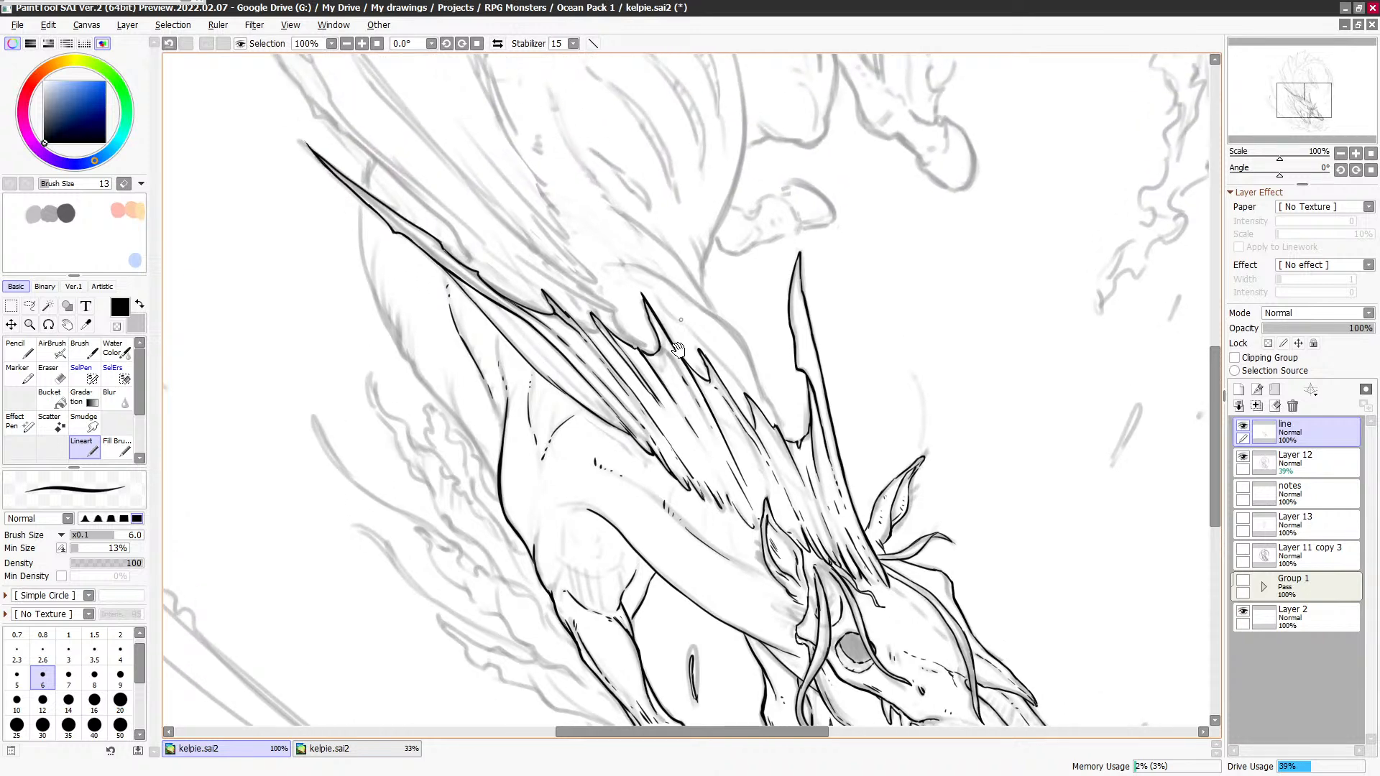
Step: Begin inking the wavy frond behind the near foreleg's knee with its small lower spikes, and clean up the overlap
drag(690, 385, 683, 219)
mouse_move(566, 516)
mouse_down()
mouse_move(508, 393)
mouse_move(485, 424)
mouse_move(566, 462)
mouse_move(513, 441)
mouse_move(532, 454)
mouse_up()
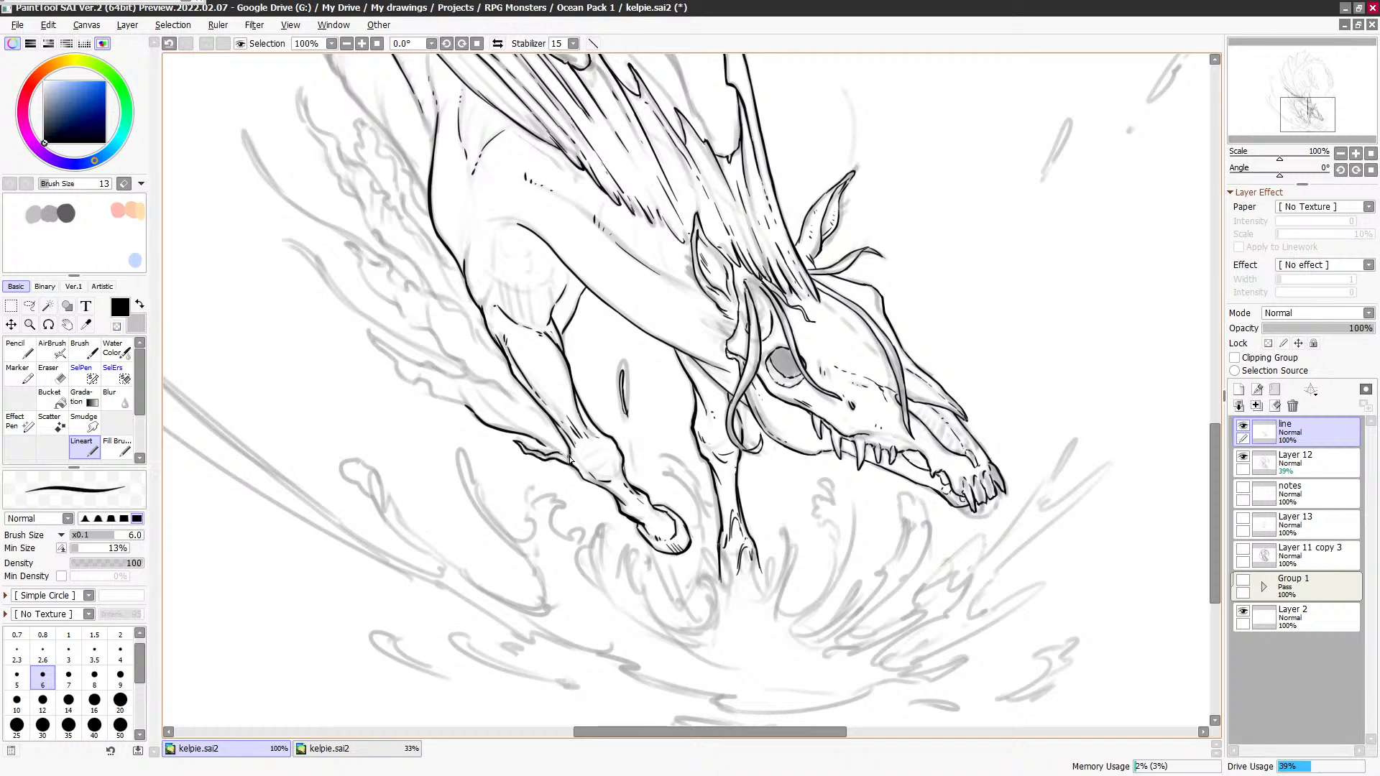
key(e)
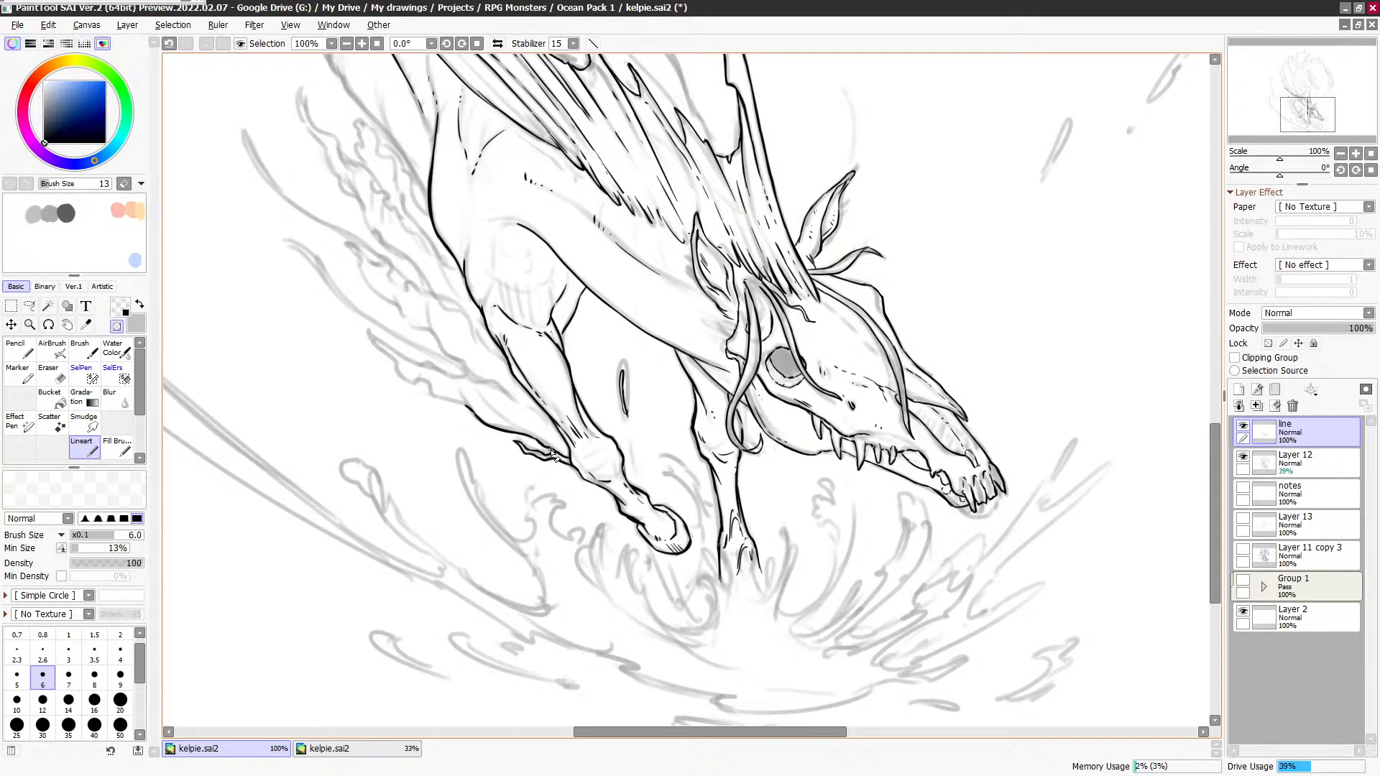
mouse_move(577, 353)
mouse_down()
mouse_move(621, 343)
mouse_move(504, 338)
mouse_up()
key(e)
Step: Ink the wavy outer and inner edges of the lowest large frond behind the near foreleg up to its tip
click(462, 43)
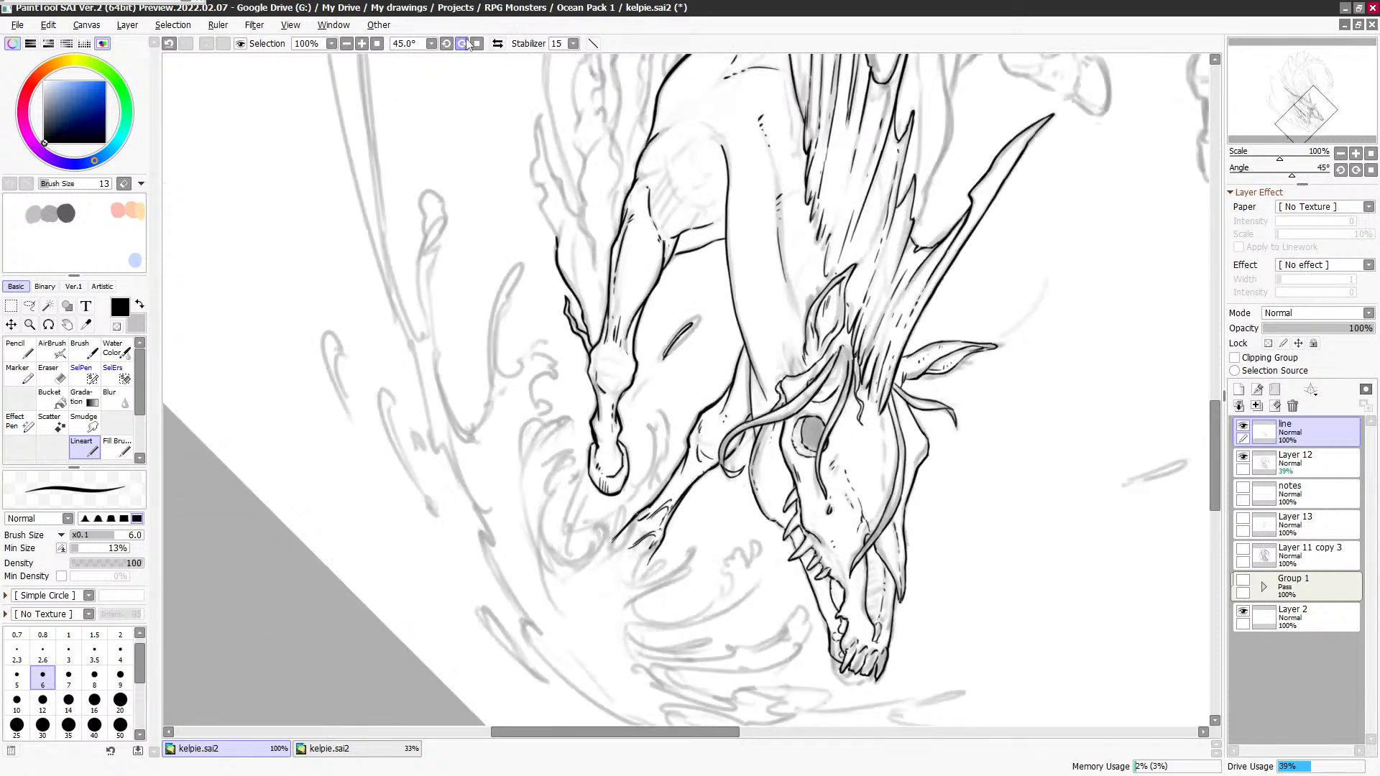
click(463, 44)
drag(766, 262, 704, 345)
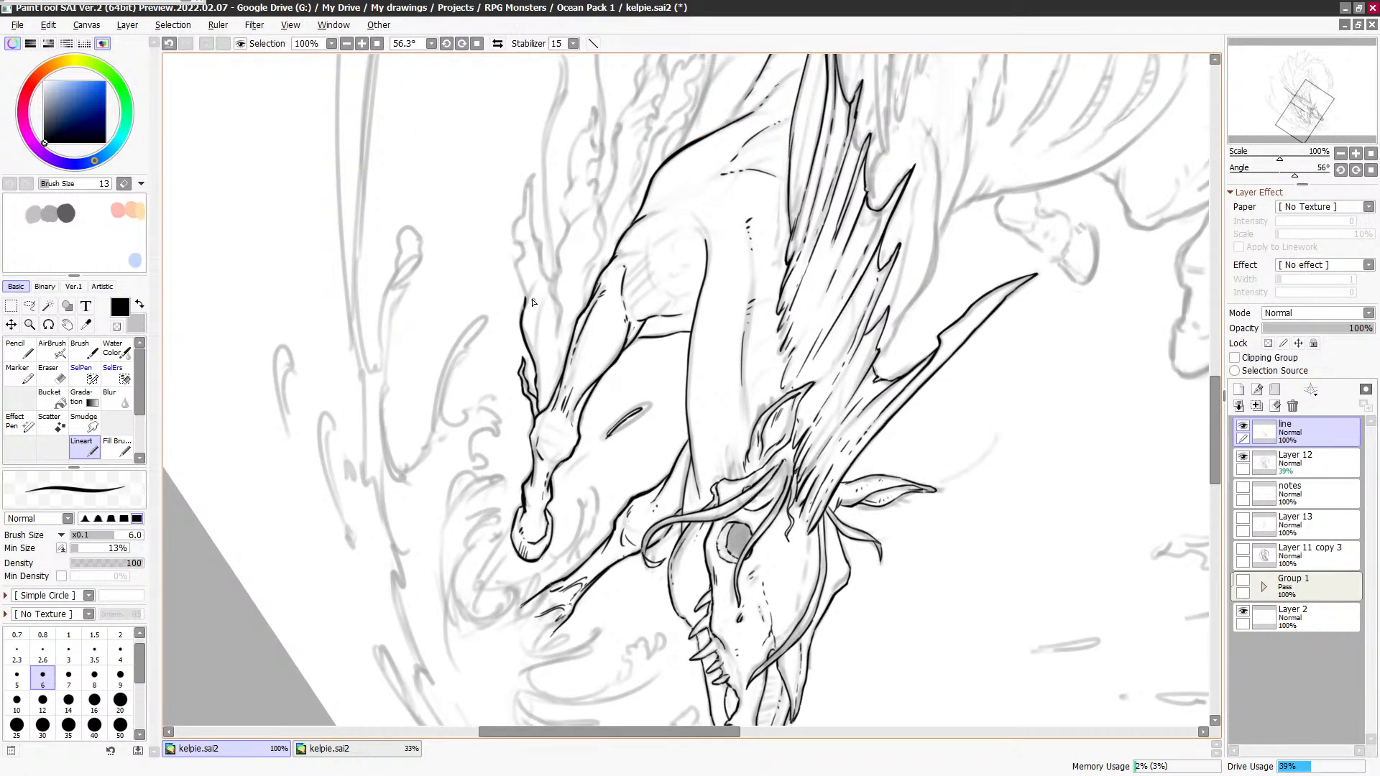
drag(537, 276, 523, 310)
mouse_move(518, 268)
mouse_down()
mouse_move(533, 172)
mouse_move(528, 228)
mouse_move(560, 309)
mouse_move(562, 366)
mouse_up()
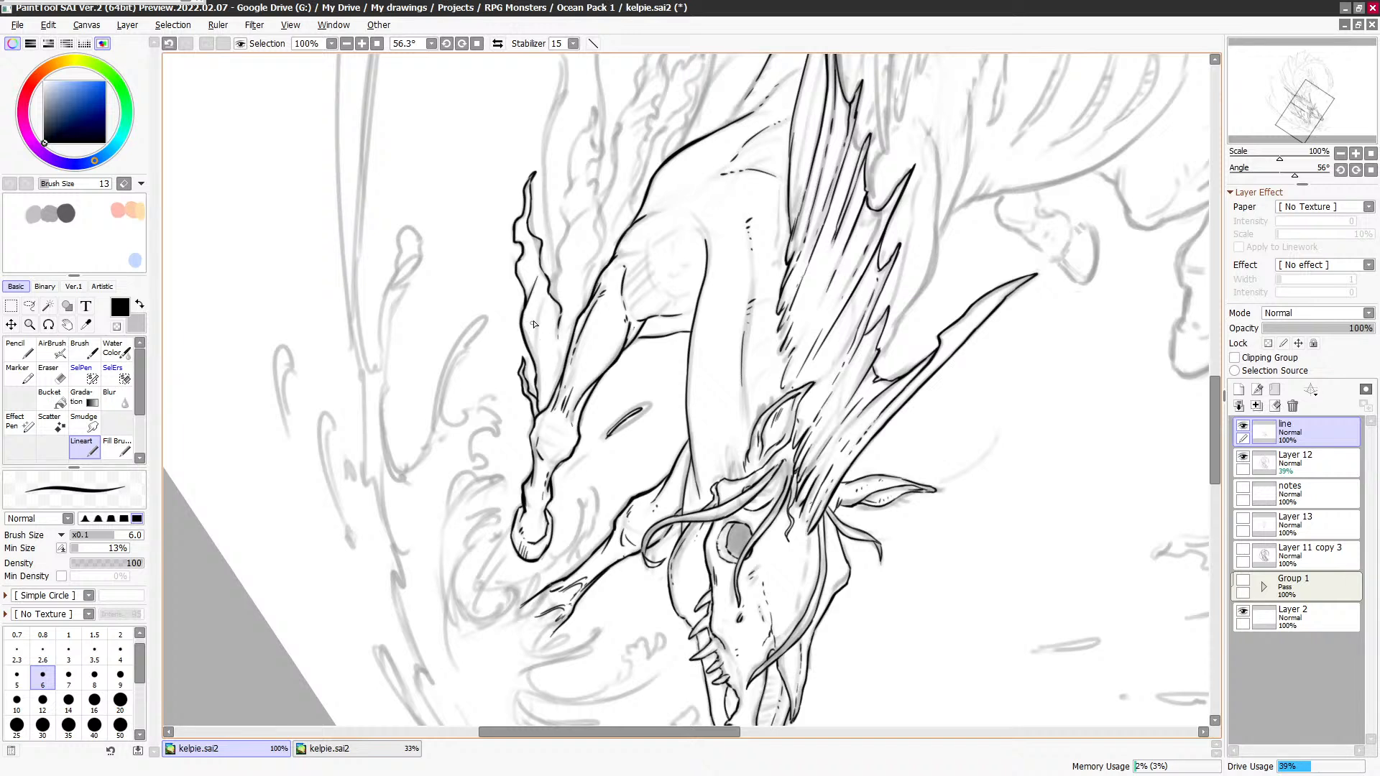
drag(529, 246, 533, 304)
key(e)
key(e)
drag(542, 315, 552, 365)
Step: Ink the thin curved frond and the outer edge of the wavy frond beside it, undoing the failed stroke
scroll(595, 304, up, 1)
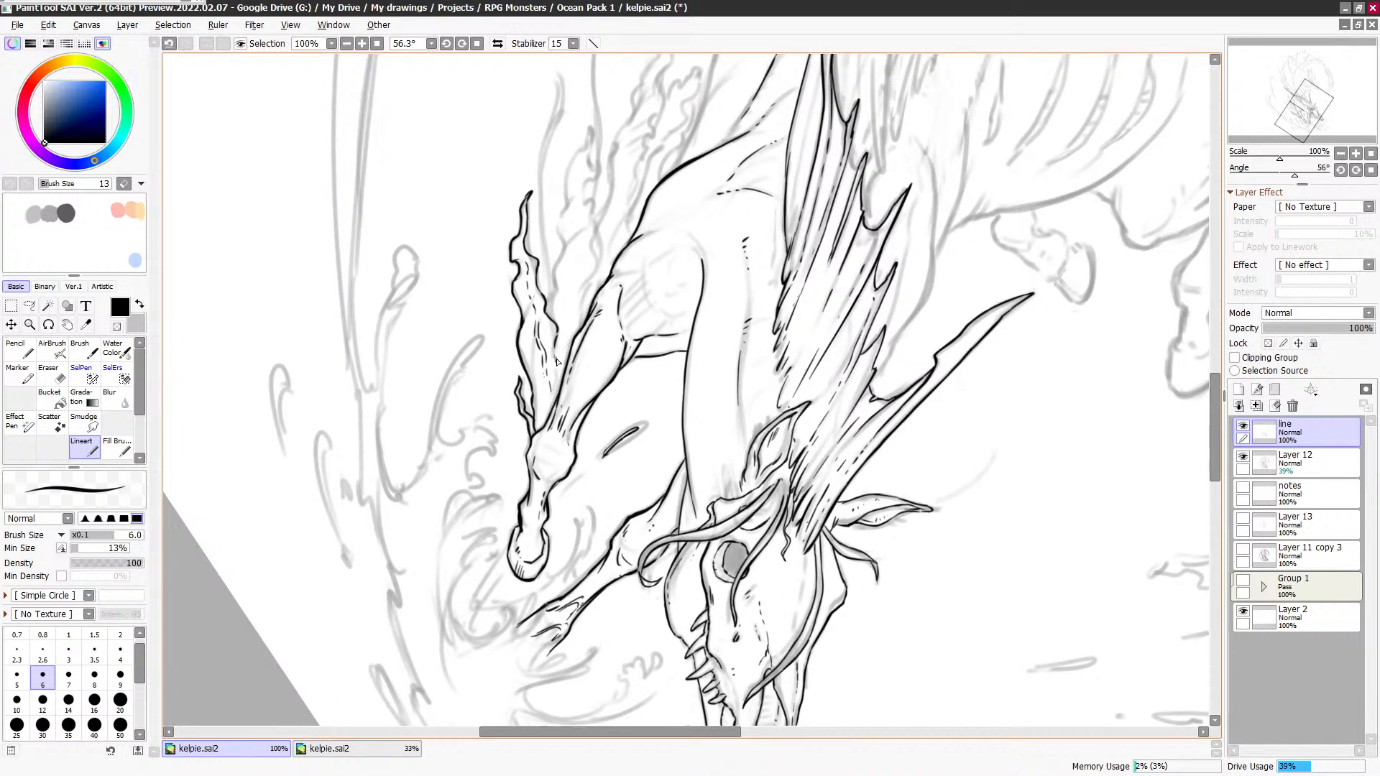
scroll(607, 270, up, 2)
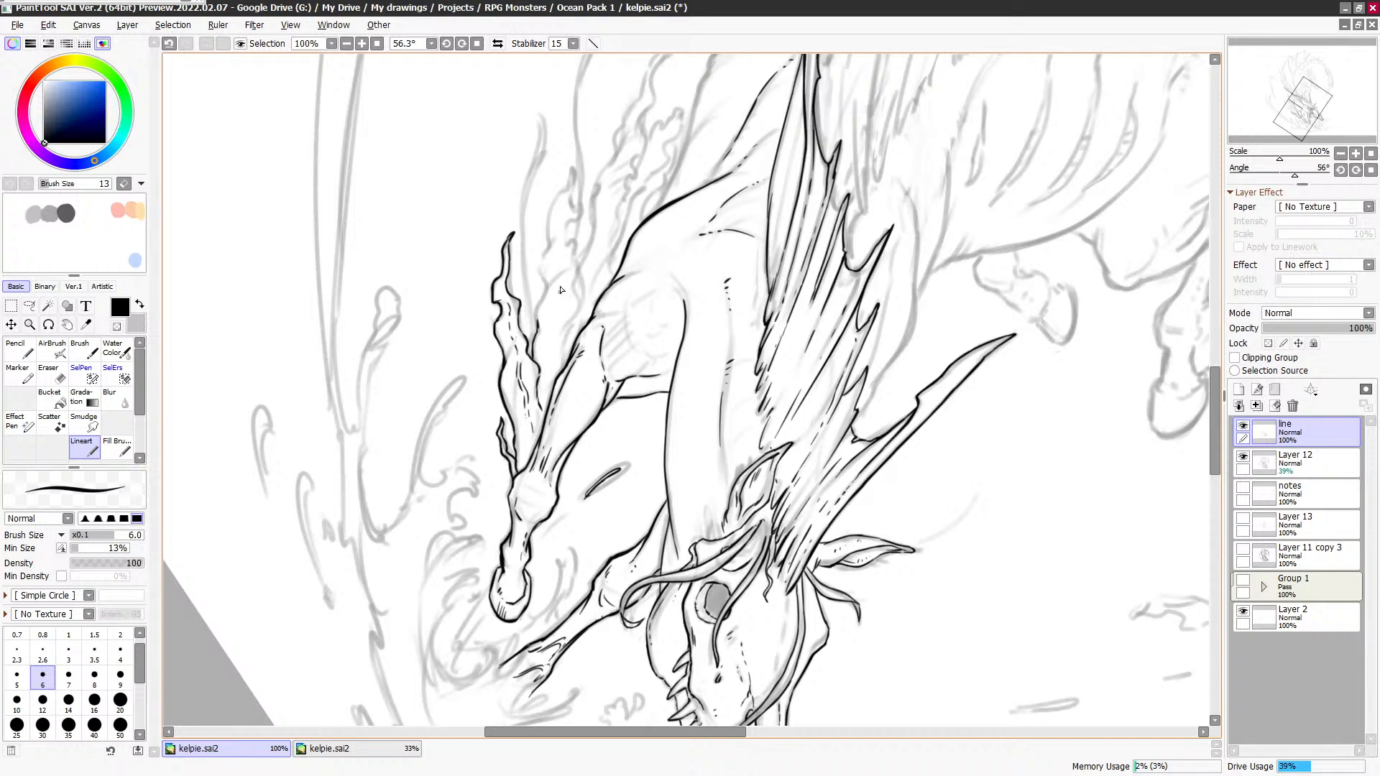
mouse_move(537, 324)
mouse_down()
mouse_move(569, 178)
mouse_move(575, 209)
mouse_move(553, 212)
mouse_up()
mouse_move(532, 345)
mouse_down()
mouse_move(522, 195)
mouse_move(538, 111)
mouse_move(546, 138)
mouse_move(522, 270)
mouse_up()
key(ctrl+z)
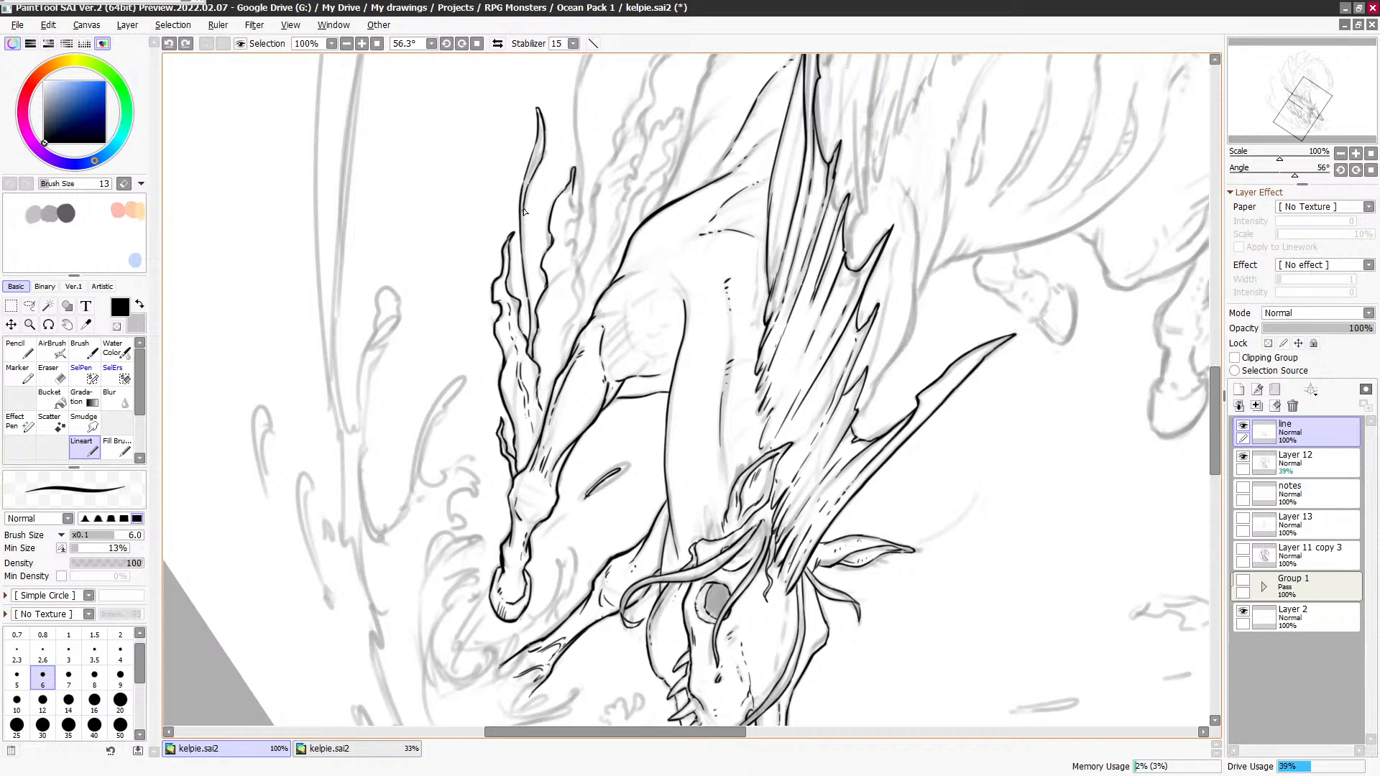
drag(526, 208, 537, 349)
Step: Ink the inner edge of the second wavy frond down to the near foreleg
drag(692, 217, 674, 275)
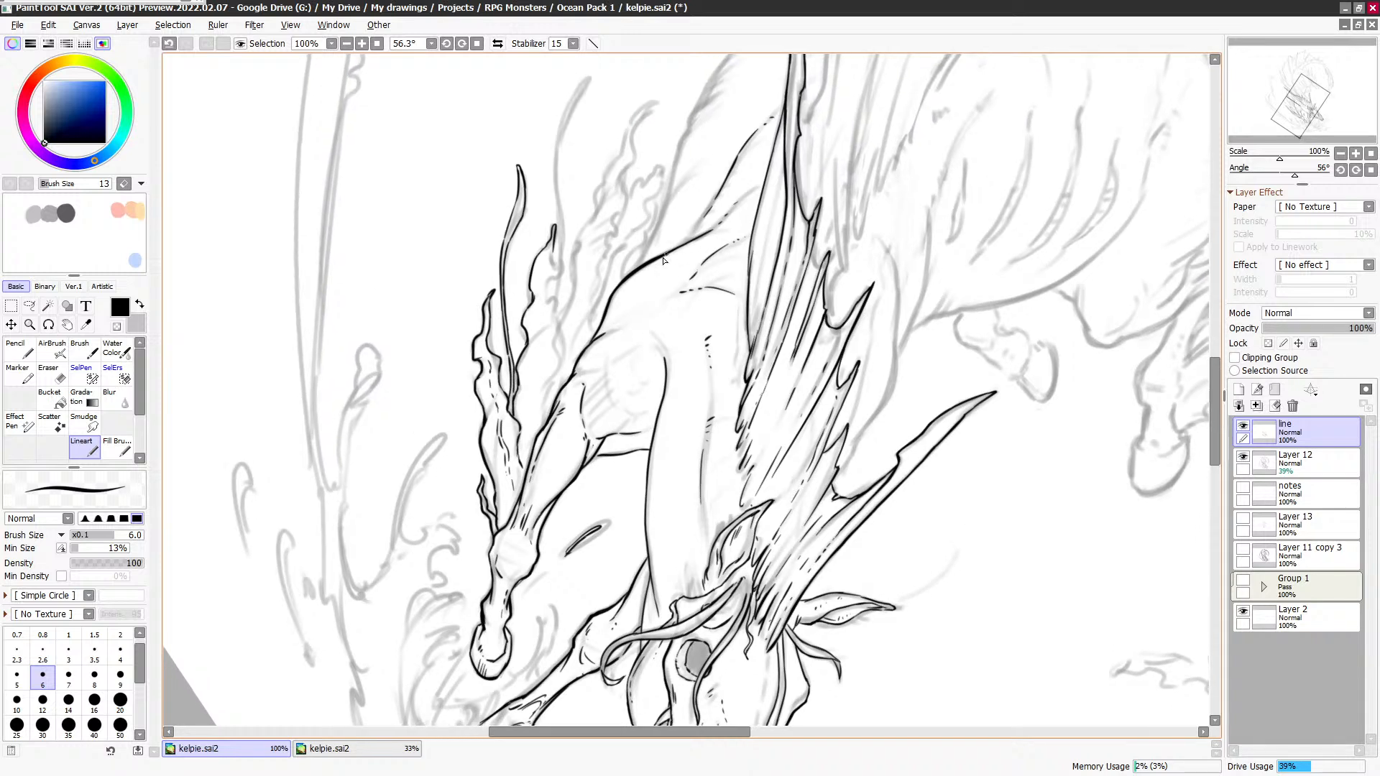
mouse_move(553, 247)
mouse_down()
mouse_move(553, 314)
mouse_move(548, 300)
mouse_up()
key(minus)
key(minus)
click(447, 44)
click(447, 44)
click(447, 43)
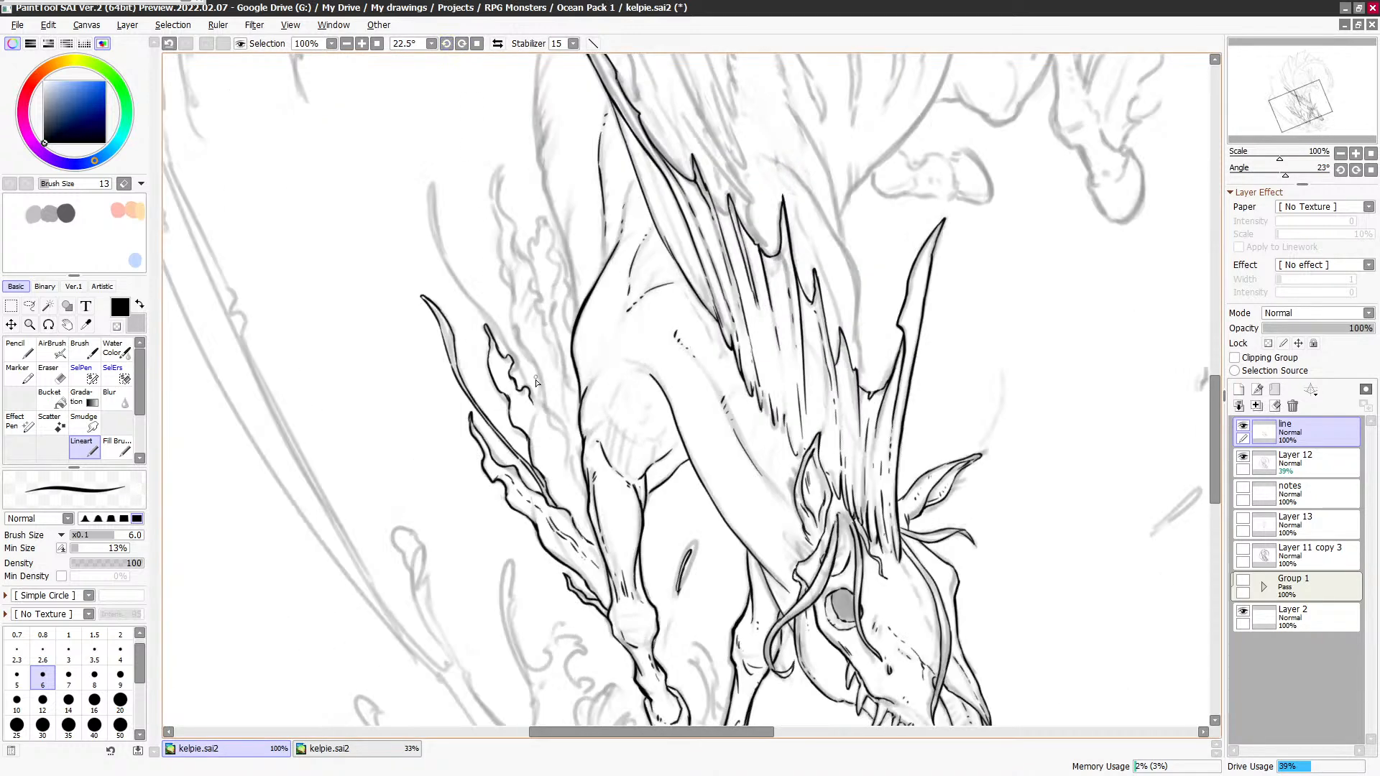
mouse_move(535, 382)
mouse_down()
mouse_move(482, 303)
mouse_move(479, 328)
mouse_move(514, 381)
mouse_up()
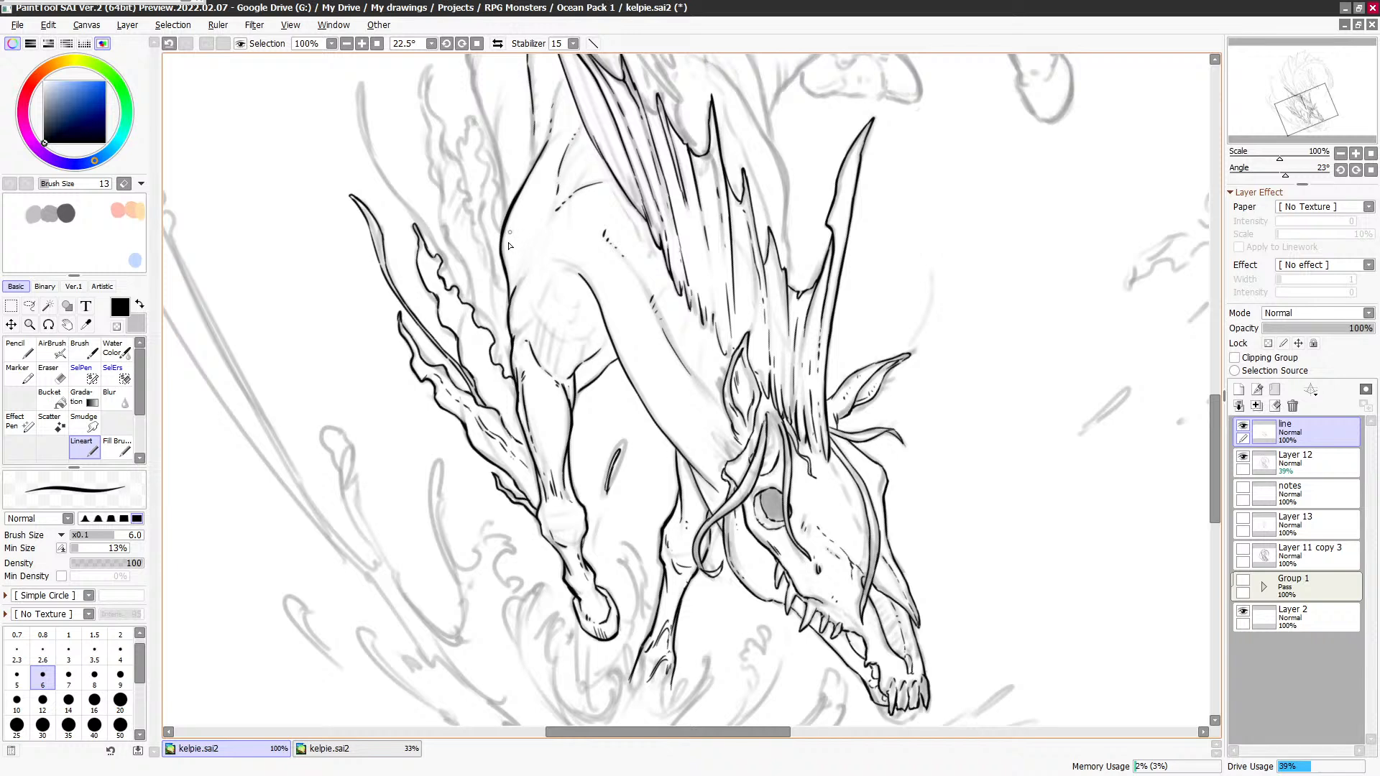
Step: Ink the wavy outer edge of the tall frond beside the chest up to its tip
drag(444, 228, 466, 303)
mouse_move(442, 227)
mouse_down()
mouse_move(420, 93)
mouse_move(430, 67)
mouse_move(442, 131)
mouse_up()
key(minus)
Step: Refine the tip of the tall frond beside the chest, alternating between erasing and inking
drag(433, 69, 430, 73)
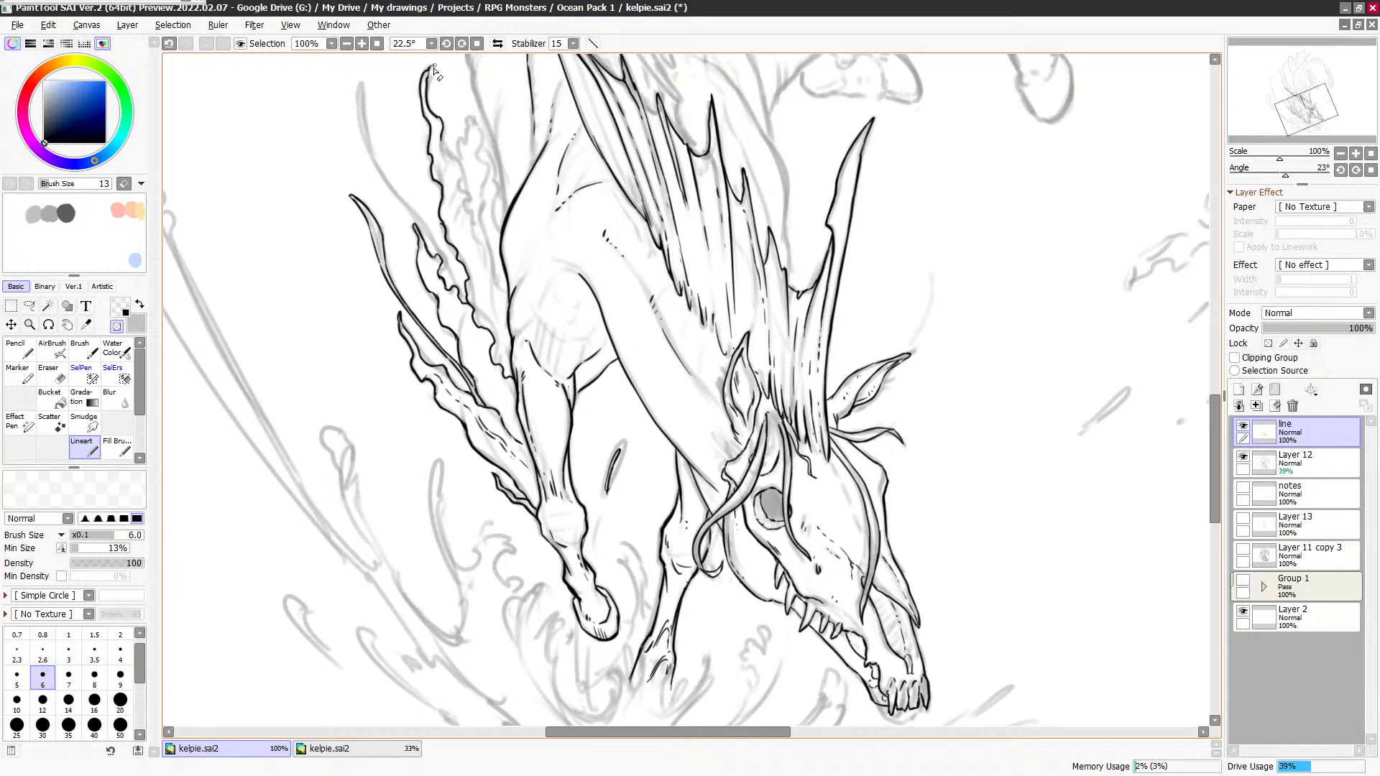
key(minus)
key(minus)
key(minus)
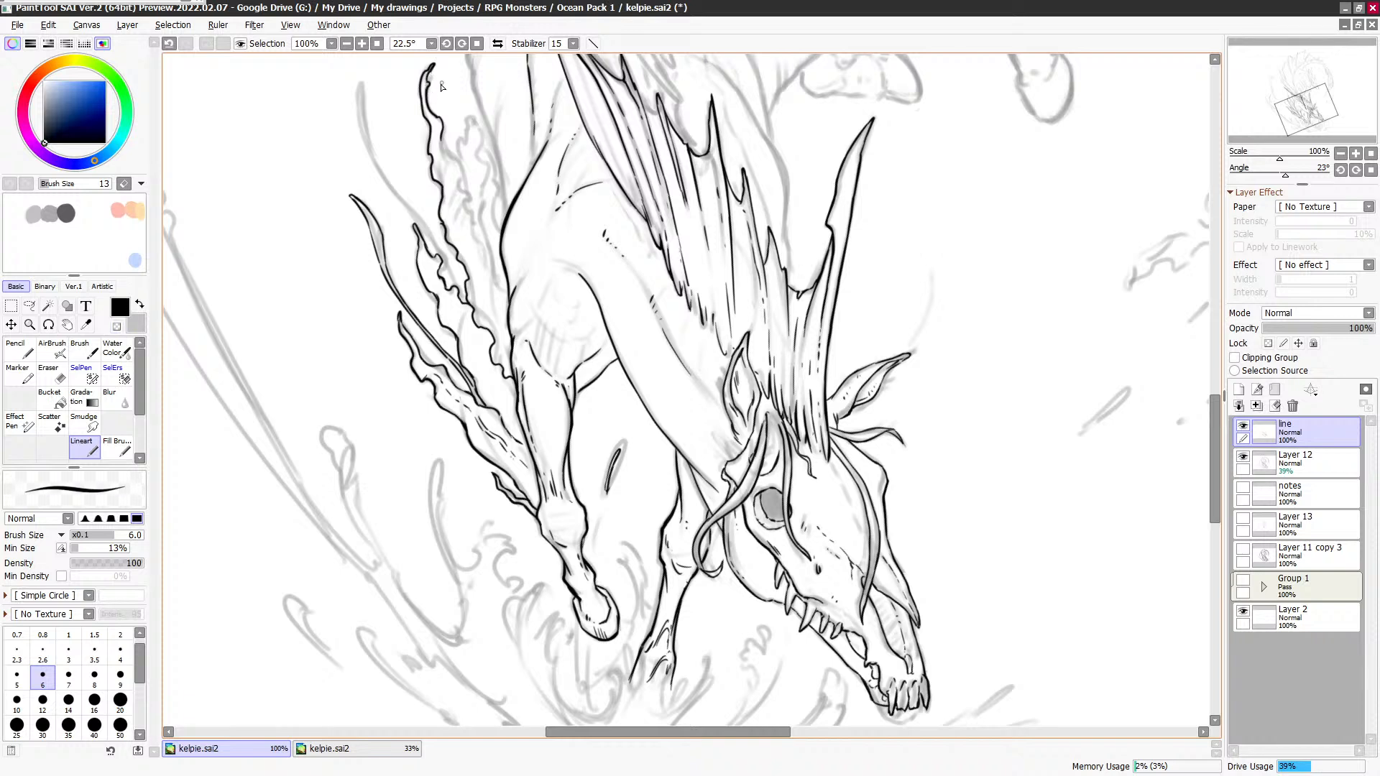
key(minus)
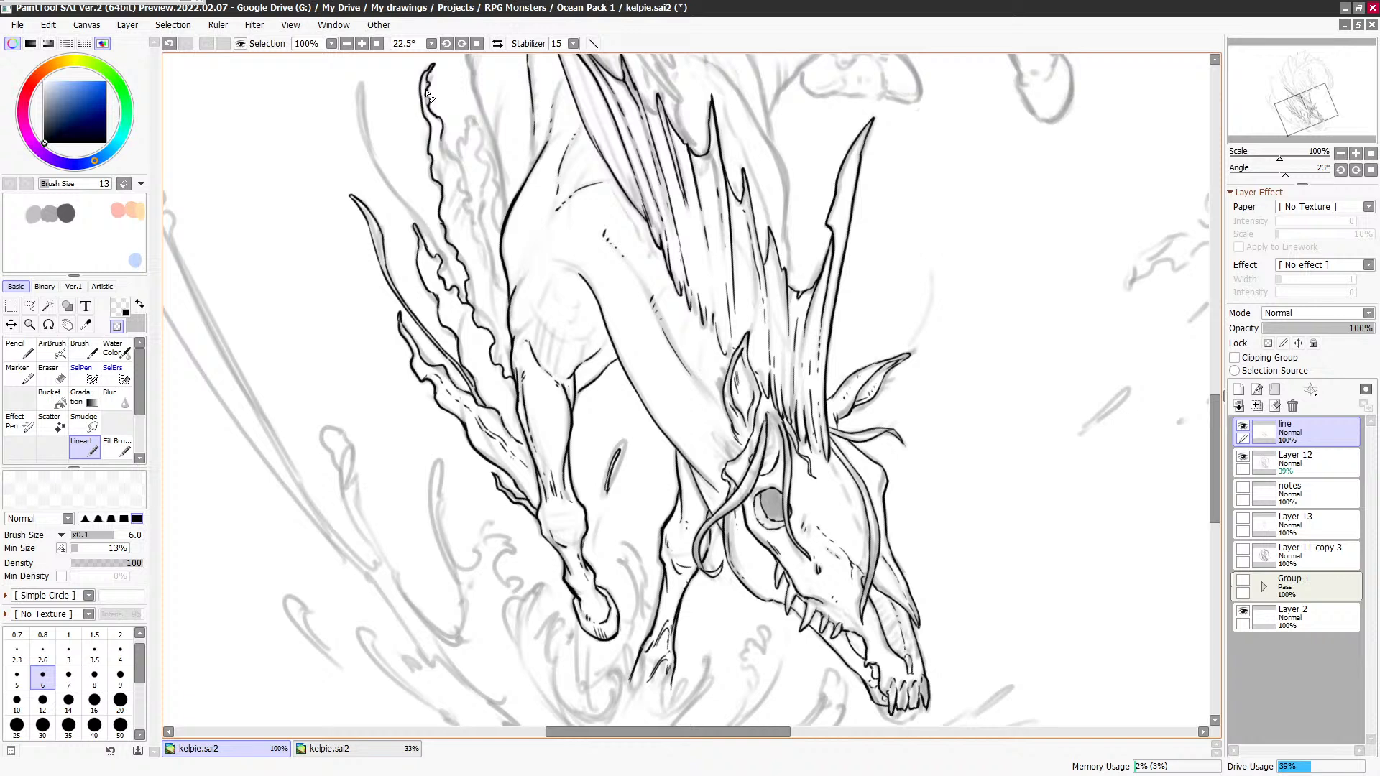
key(minus)
key(minus)
key(minus)
key(minus)
key(minus)
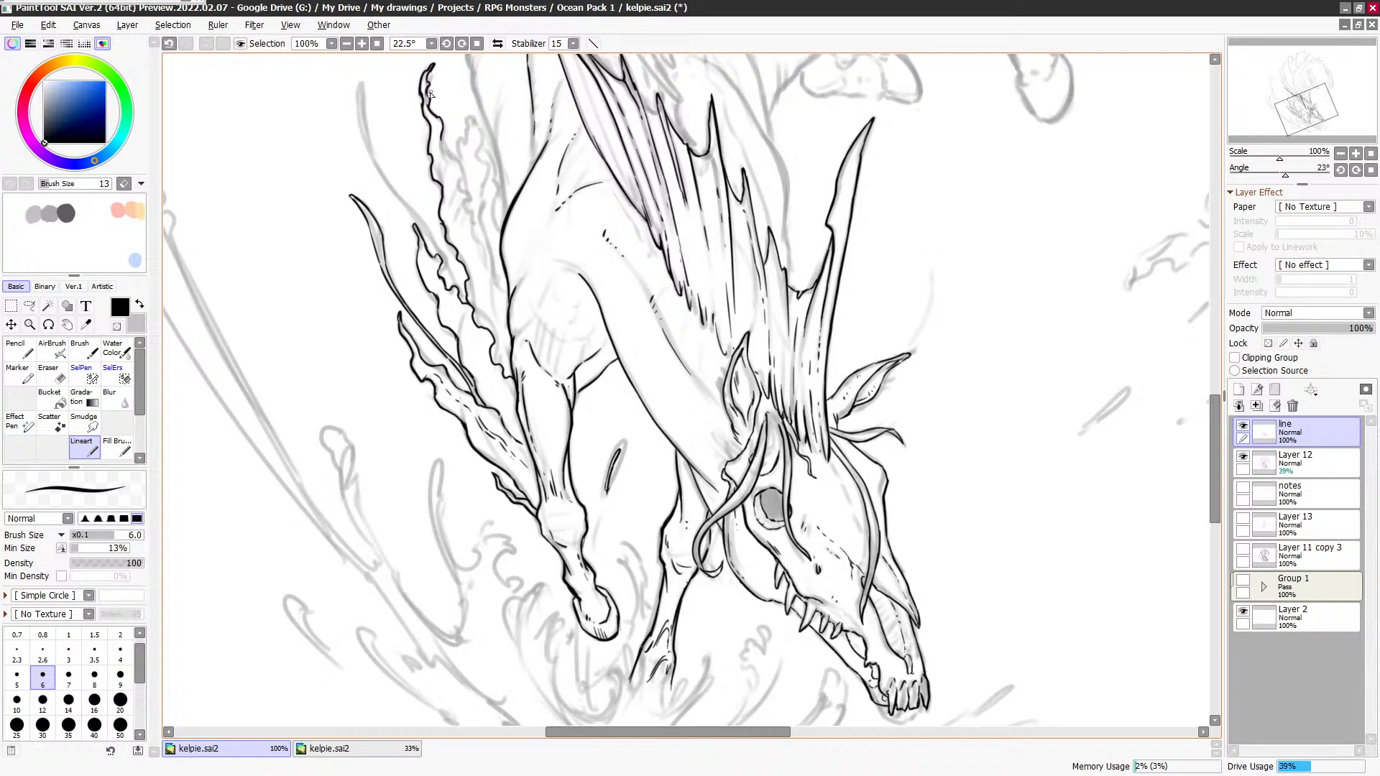
key(minus)
key(minus)
key(minus)
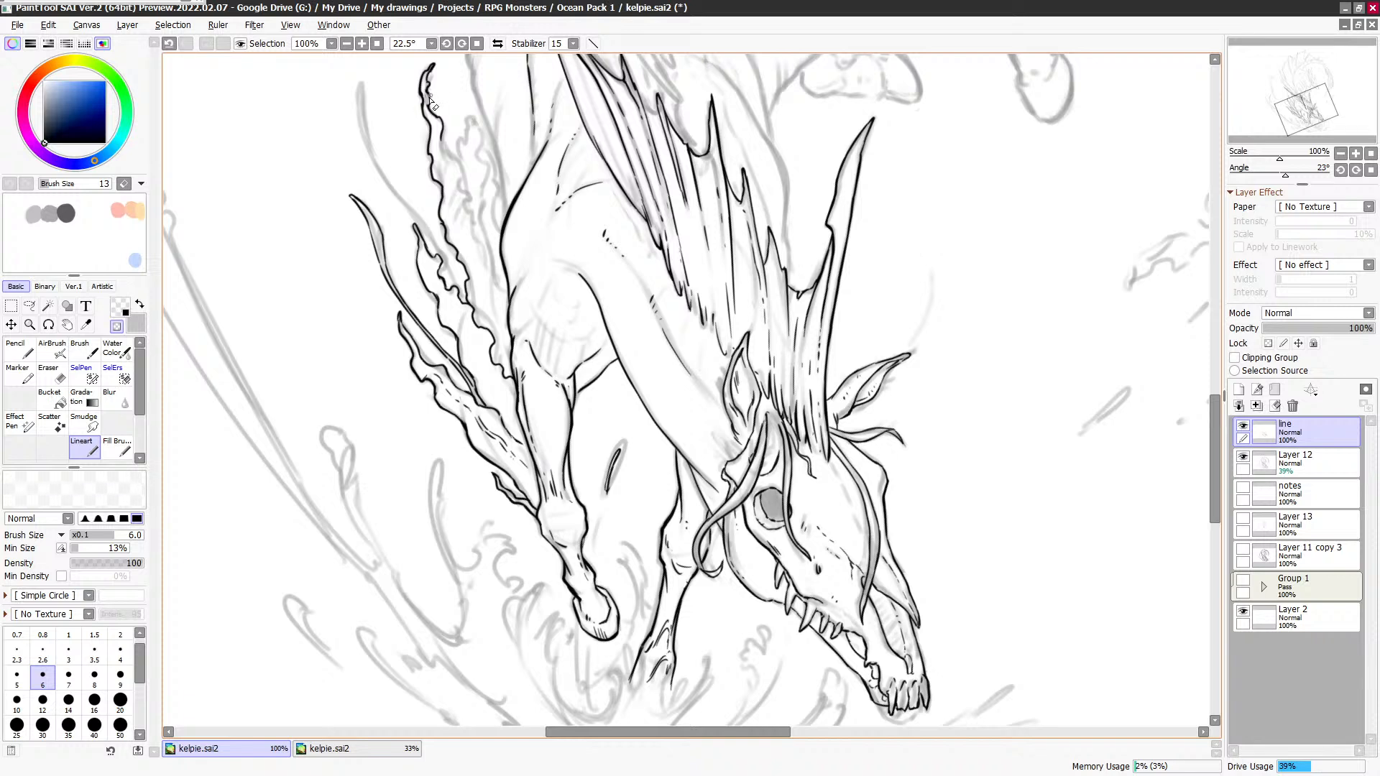
key(minus)
key(minus)
key(minus)
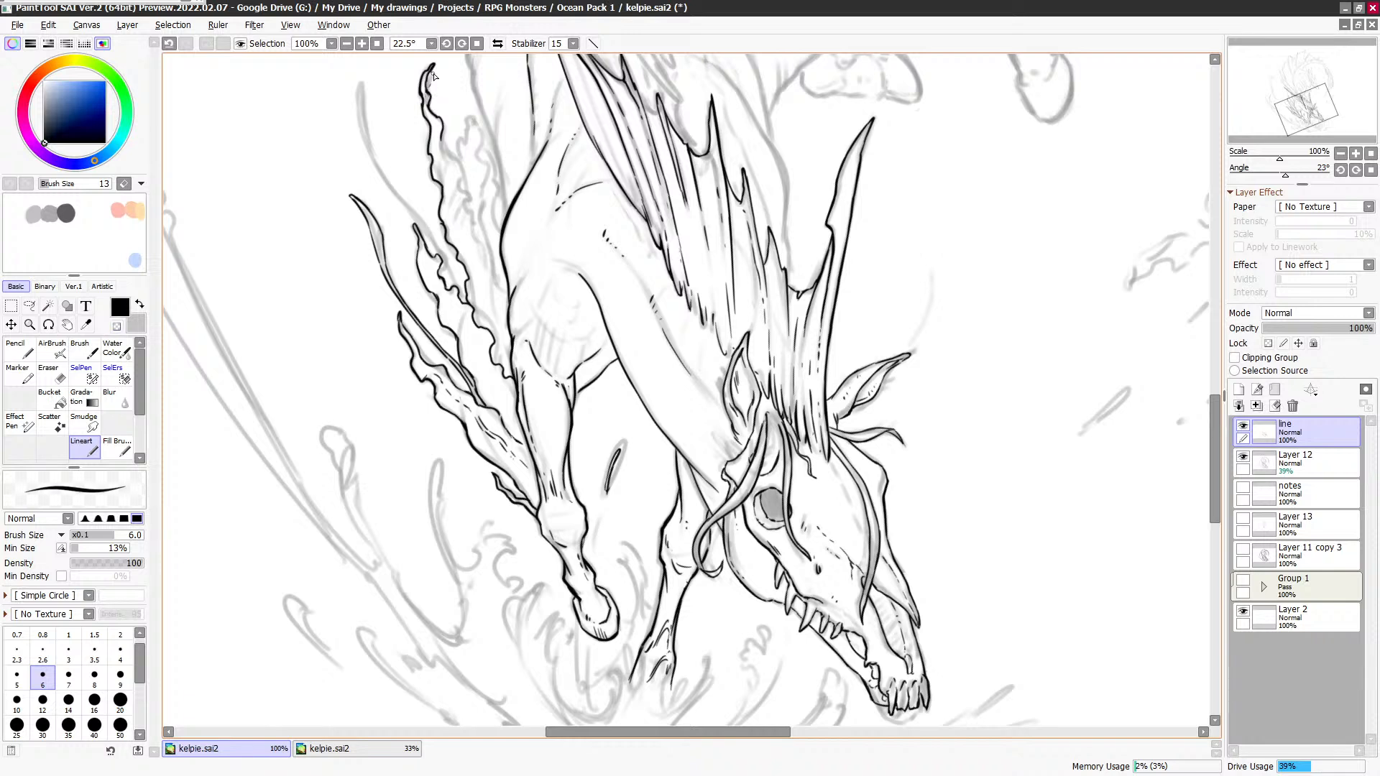
key(minus)
key(minus)
Step: Ink the tall frond's inner edge down toward the foreleg and undo the last stroke
drag(464, 173, 487, 259)
scroll(618, 323, up, 1)
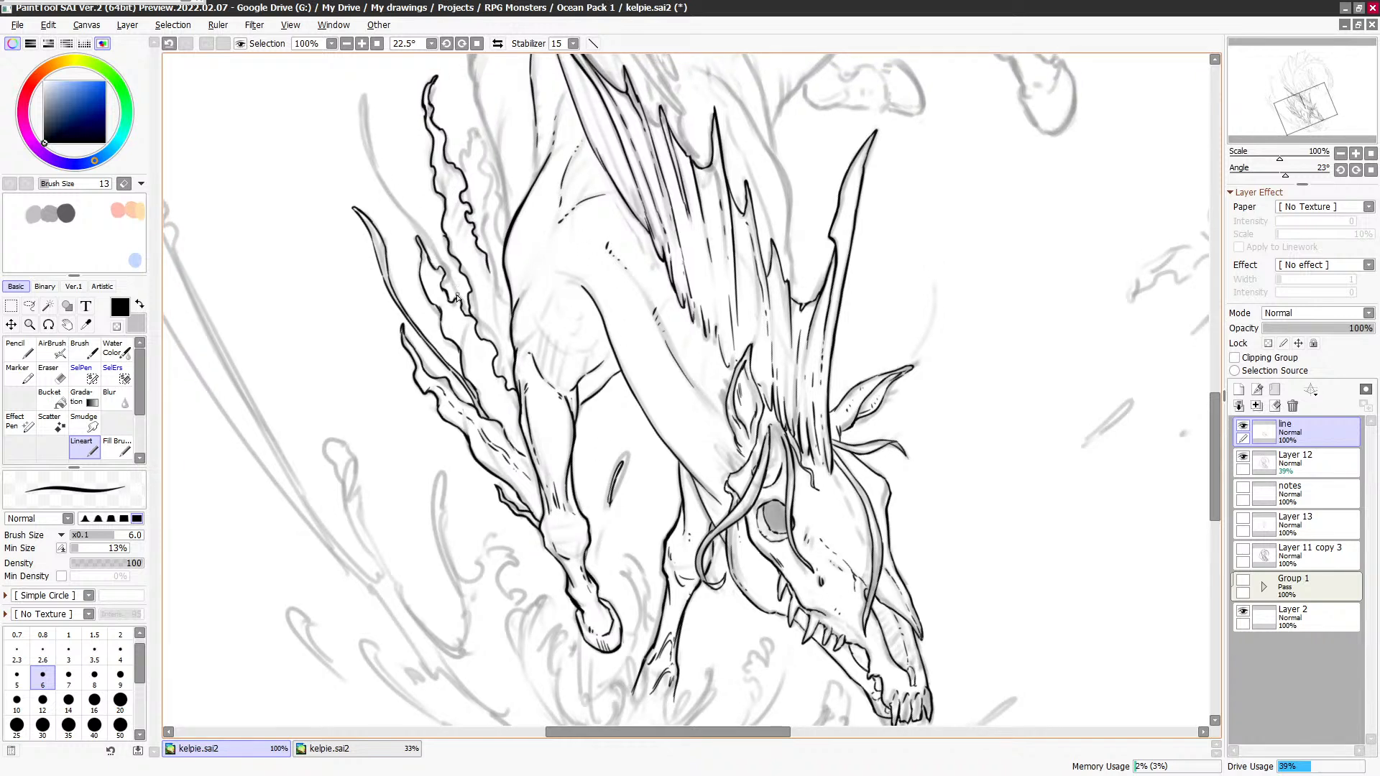
key(ctrl+z)
Step: Toggle the line layer's visibility to compare the inked fronds with the sketch, and redo the undone stroke
click(1243, 427)
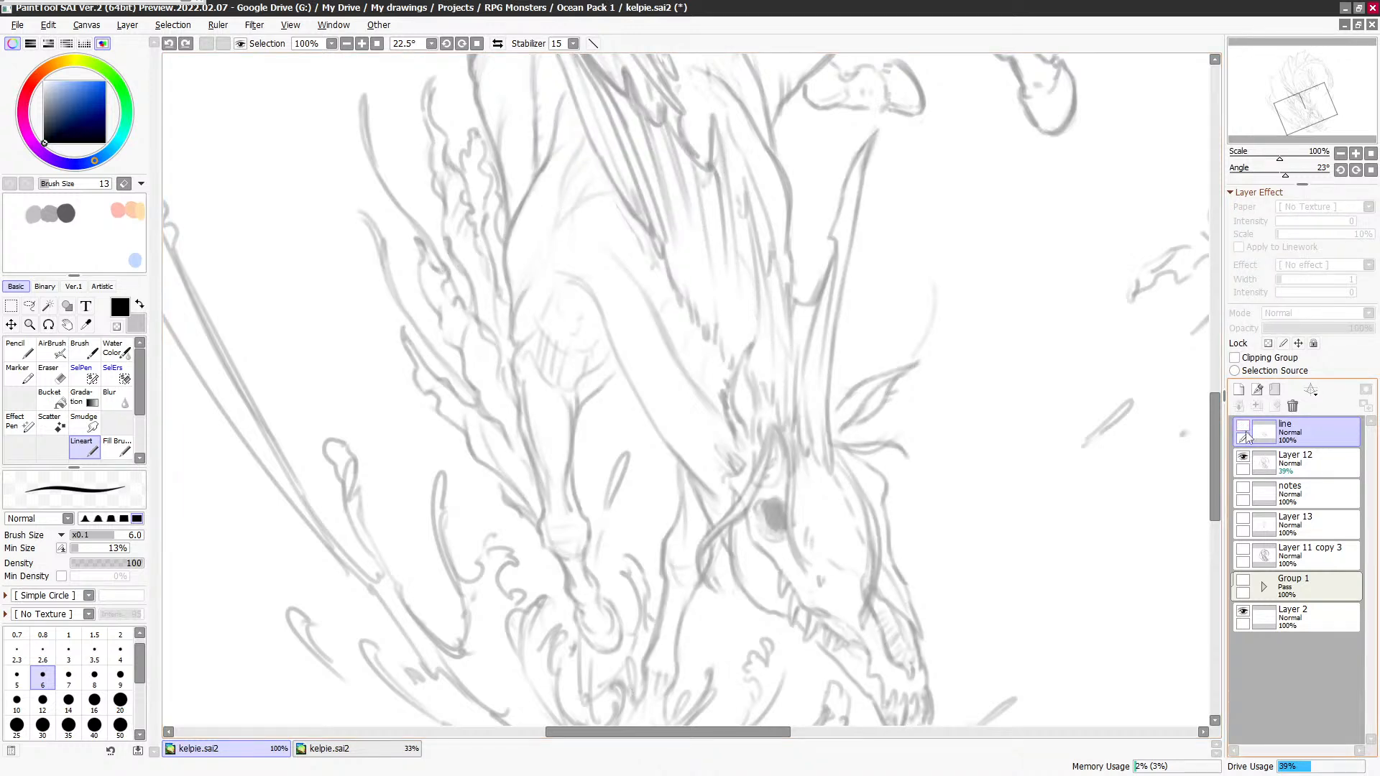
click(1246, 431)
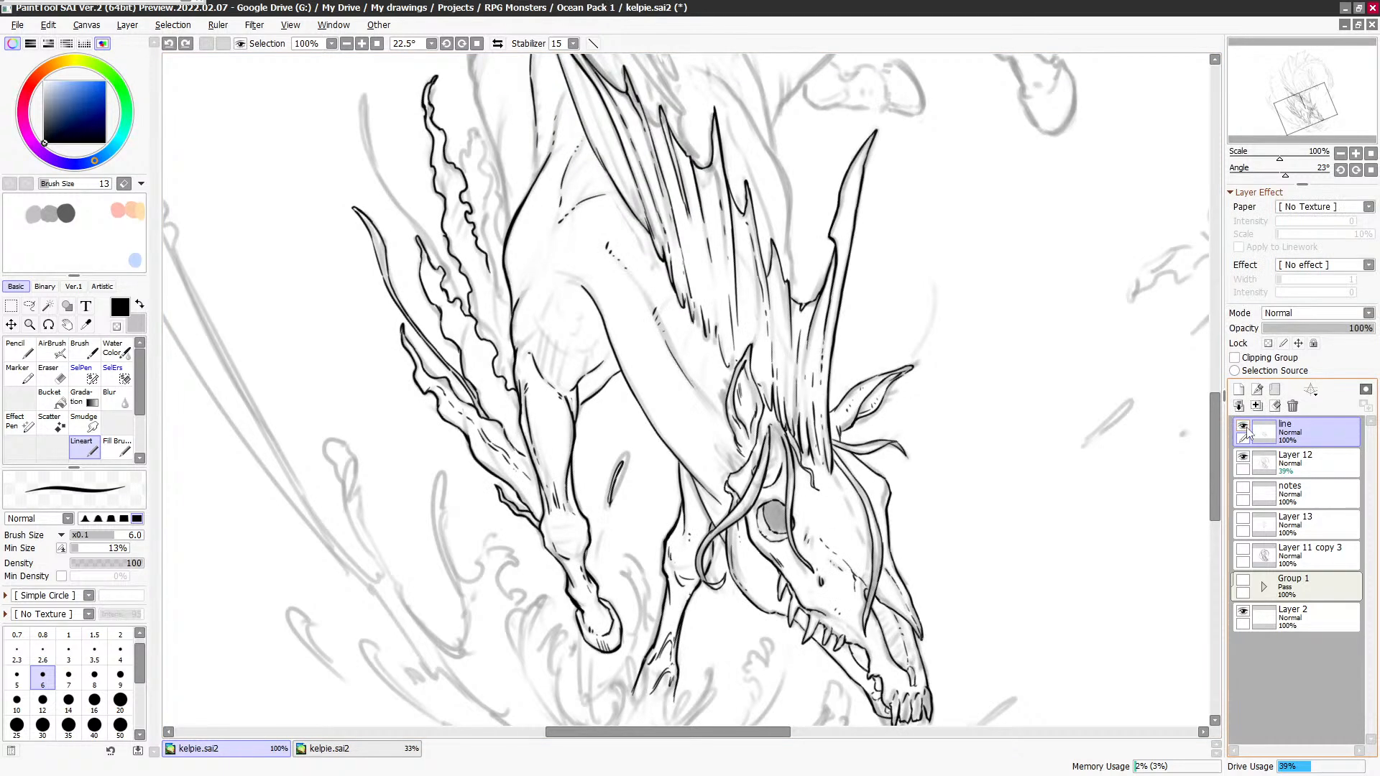
click(1247, 430)
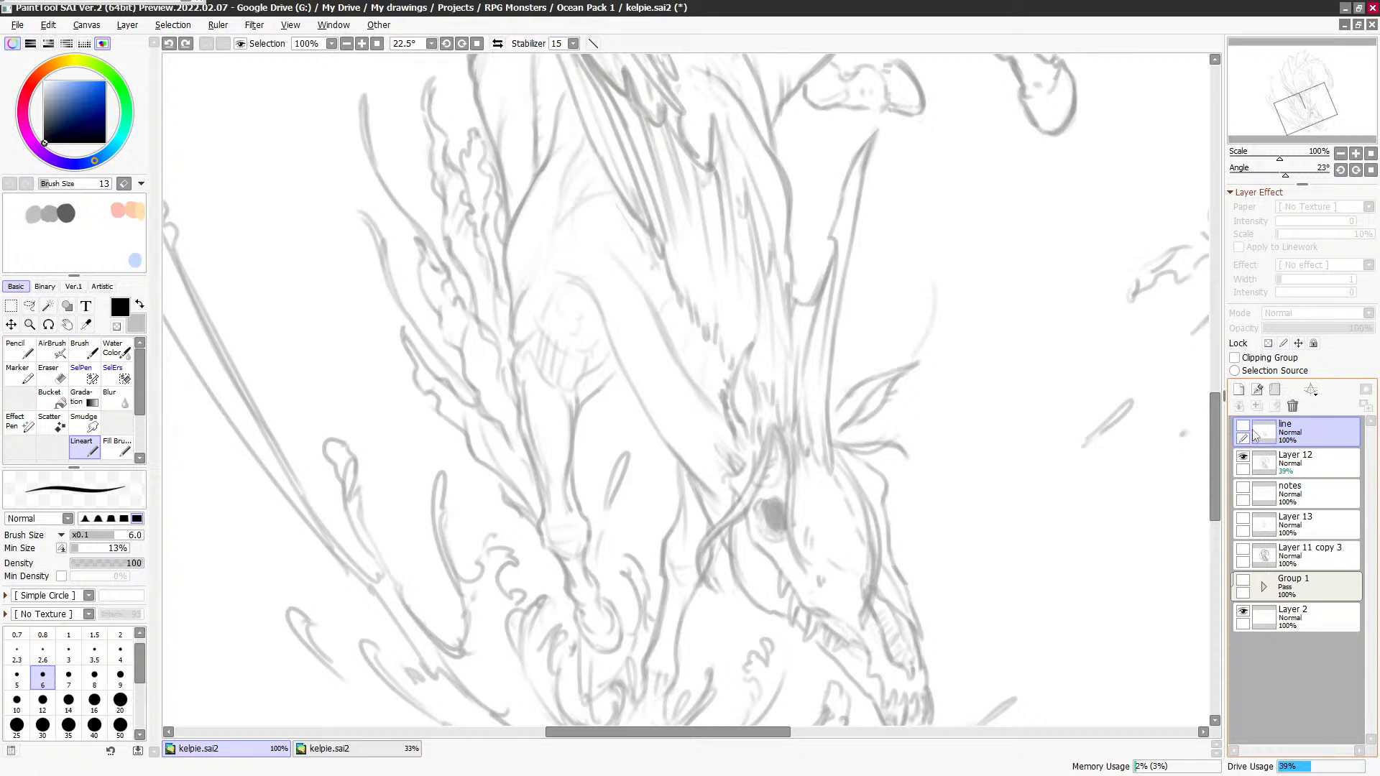
click(1244, 429)
key(ctrl+y)
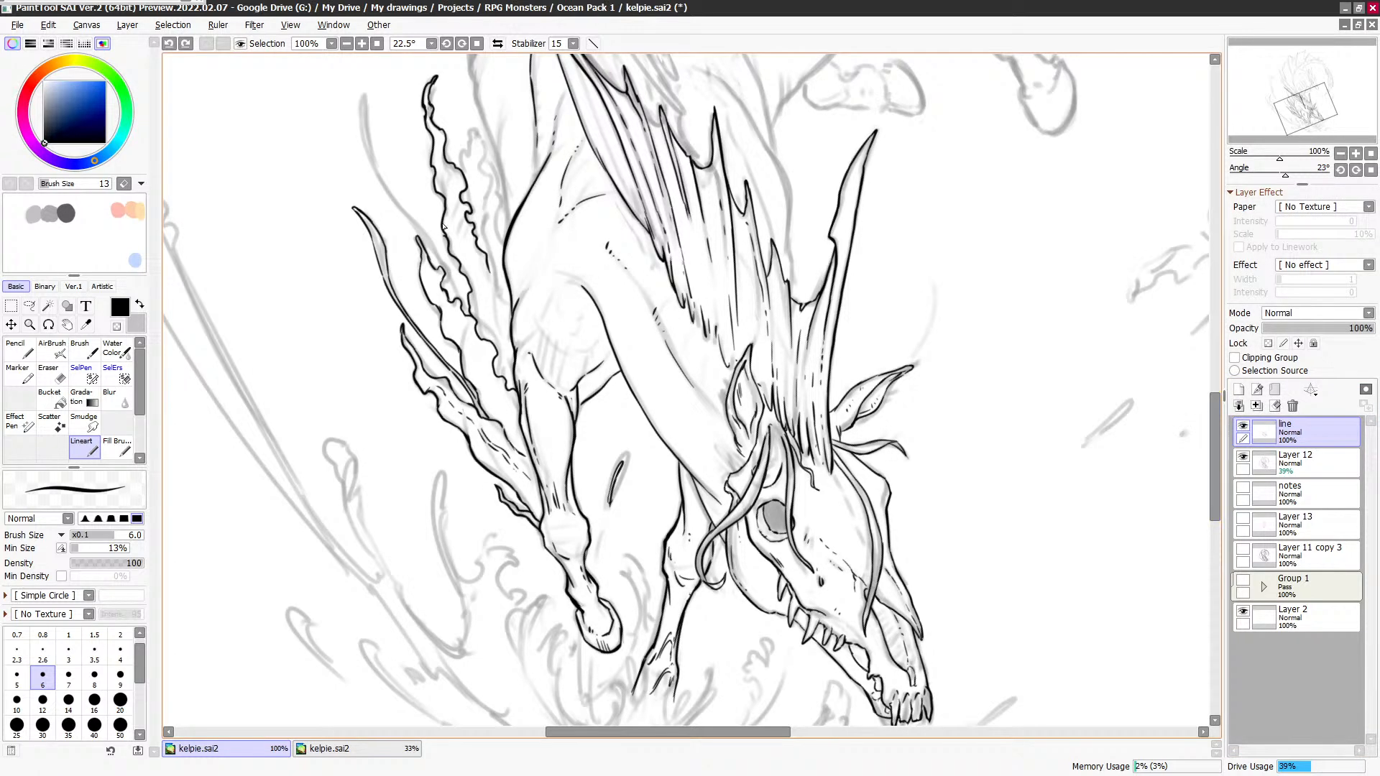
Step: Ink the slender outermost frond's curved edge from its tip down toward the wavy fronds beside the chest
key(e)
key(e)
mouse_move(386, 188)
mouse_down()
mouse_move(362, 93)
mouse_move(397, 202)
mouse_up()
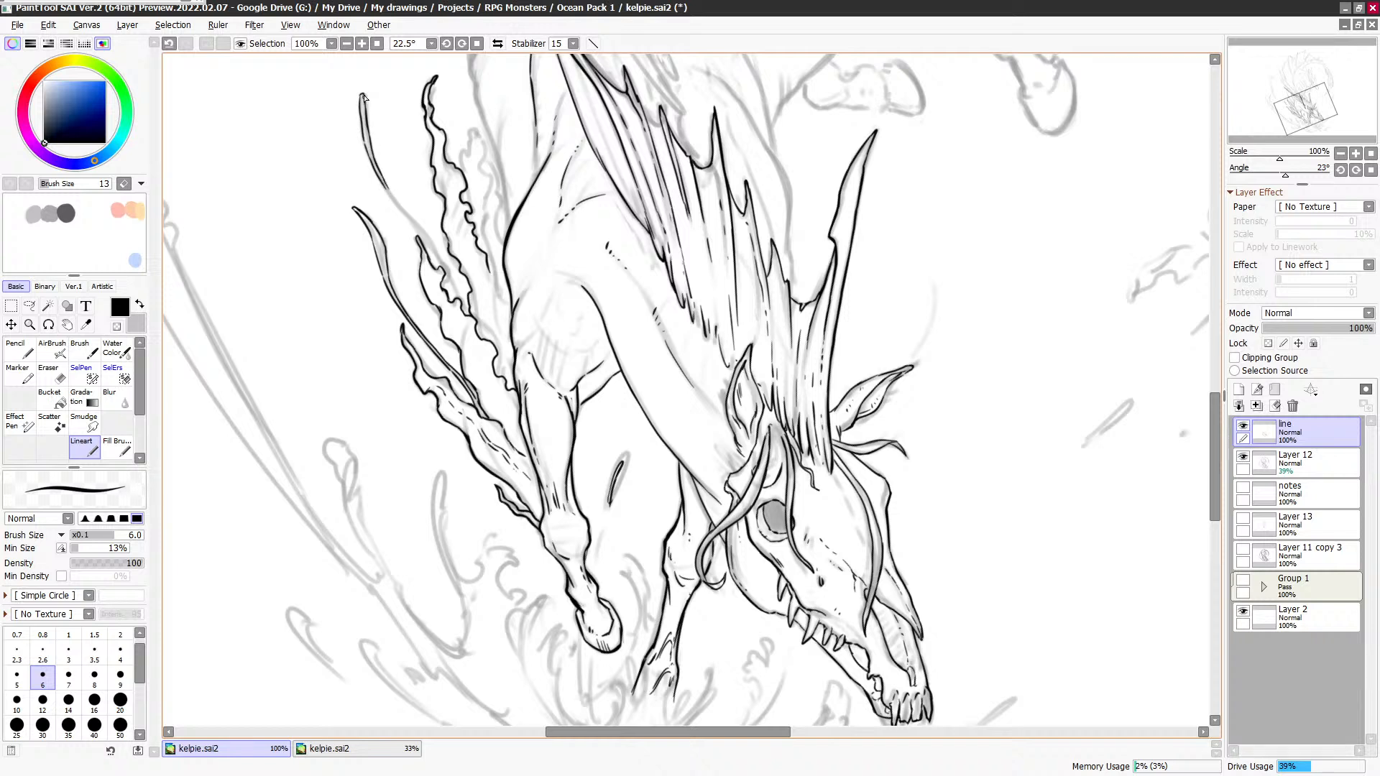
mouse_move(362, 95)
mouse_down()
mouse_move(372, 151)
mouse_move(421, 232)
mouse_up()
Step: Refine the slender frond's pointed tip and upper edges, alternating between erasing and inking
key(minus)
key(minus)
key(minus)
key(minus)
key(minus)
key(minus)
key(minus)
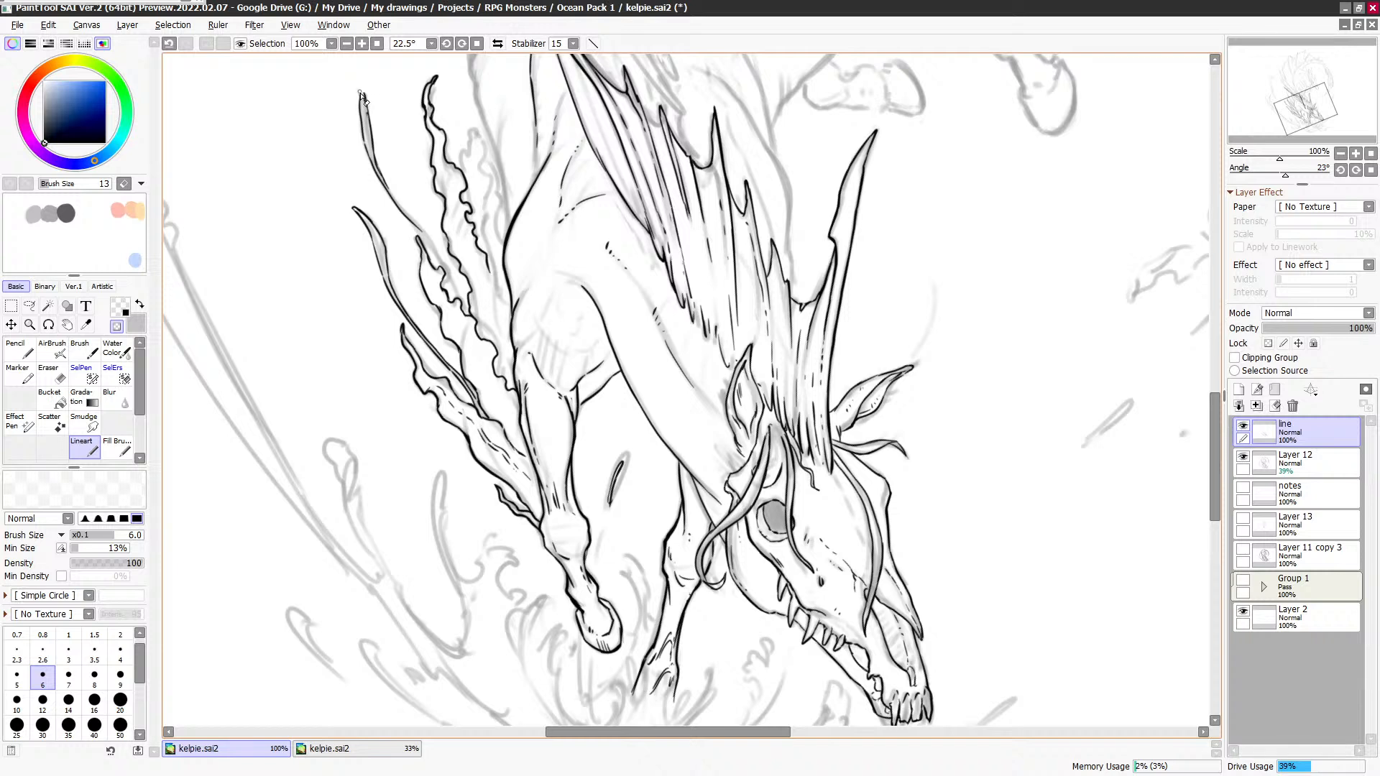
key(minus)
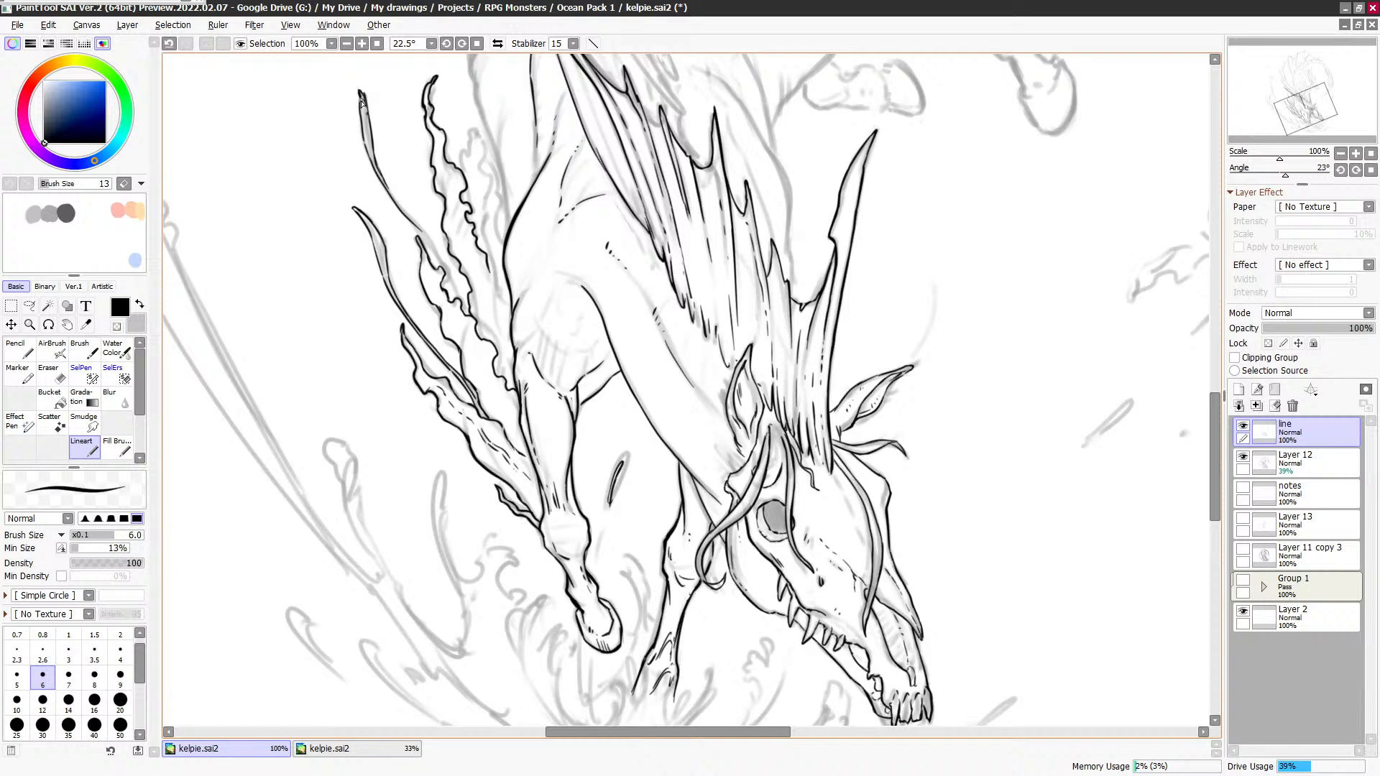
key(minus)
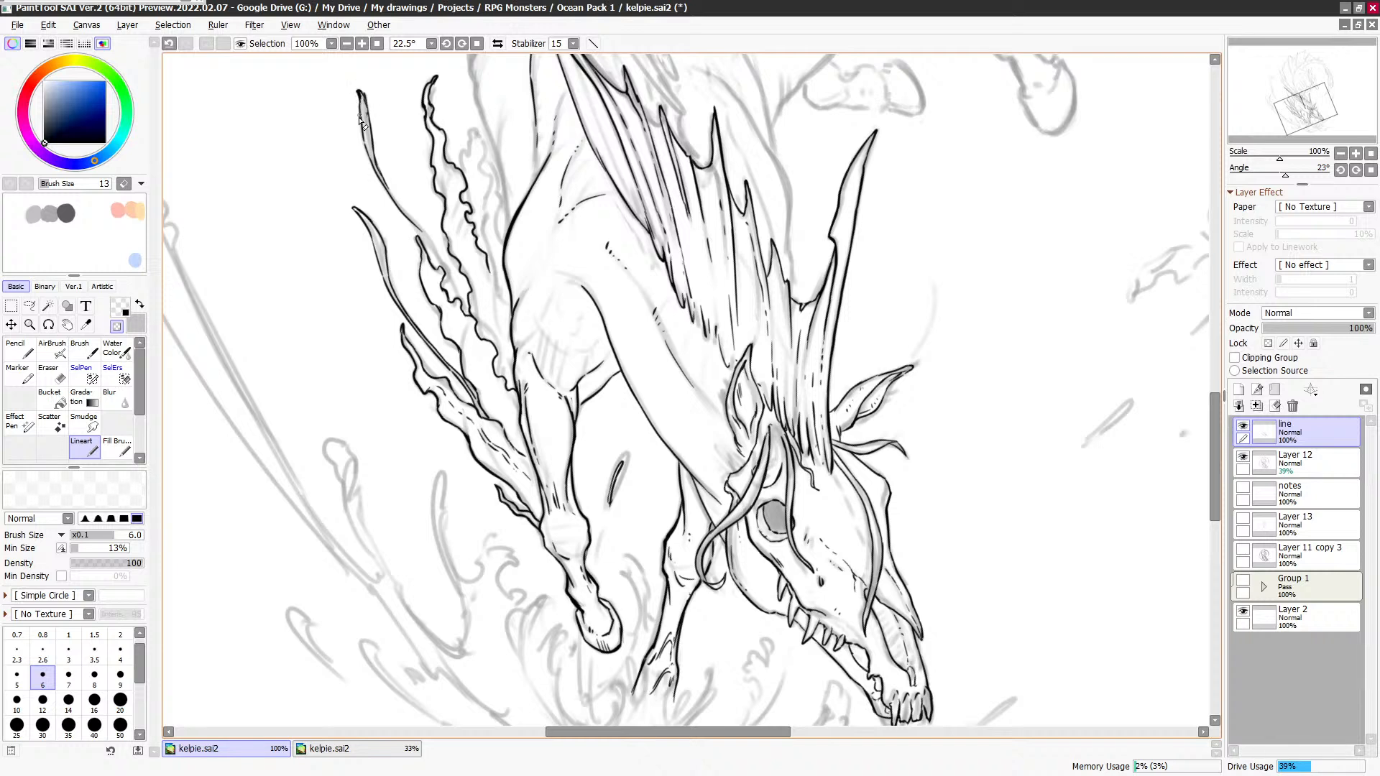
key(minus)
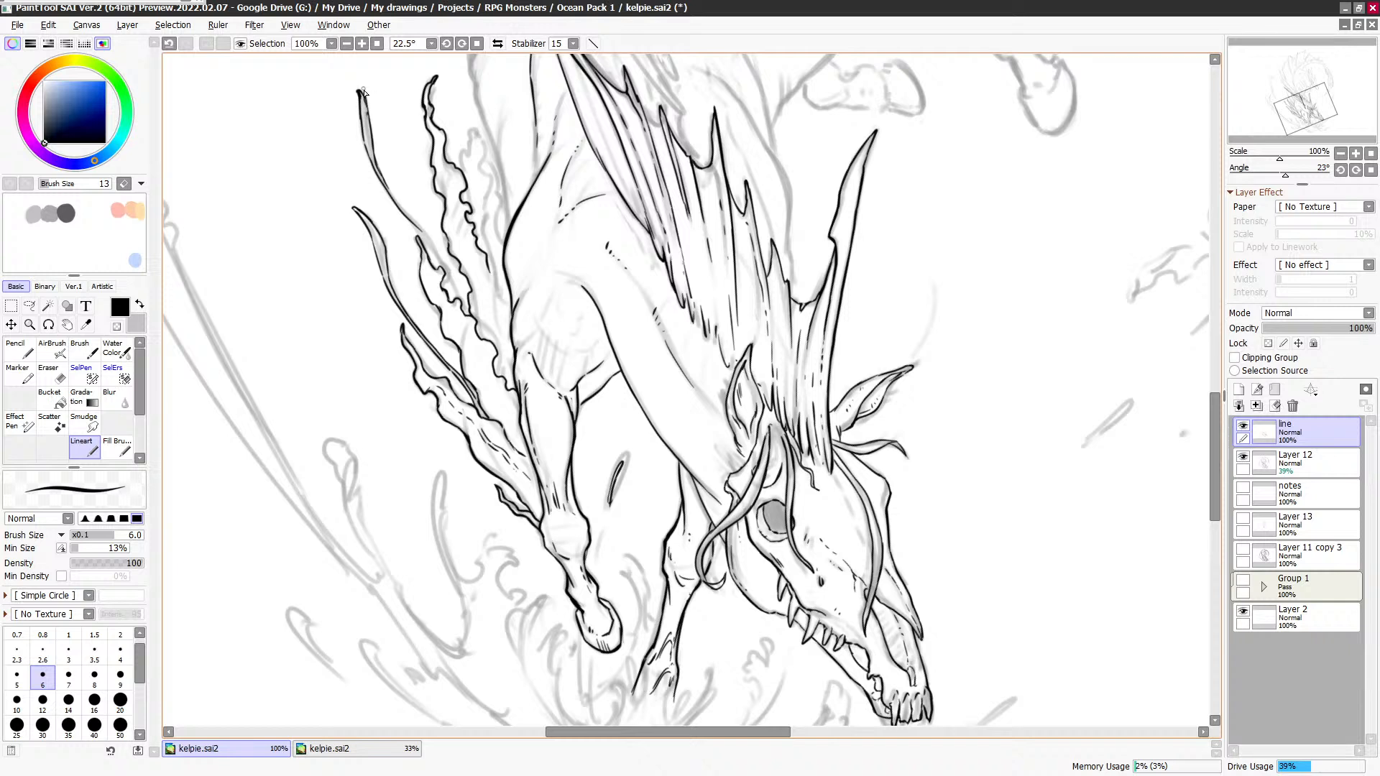
key(minus)
key(minus)
key(minus)
key(minus)
key(minus)
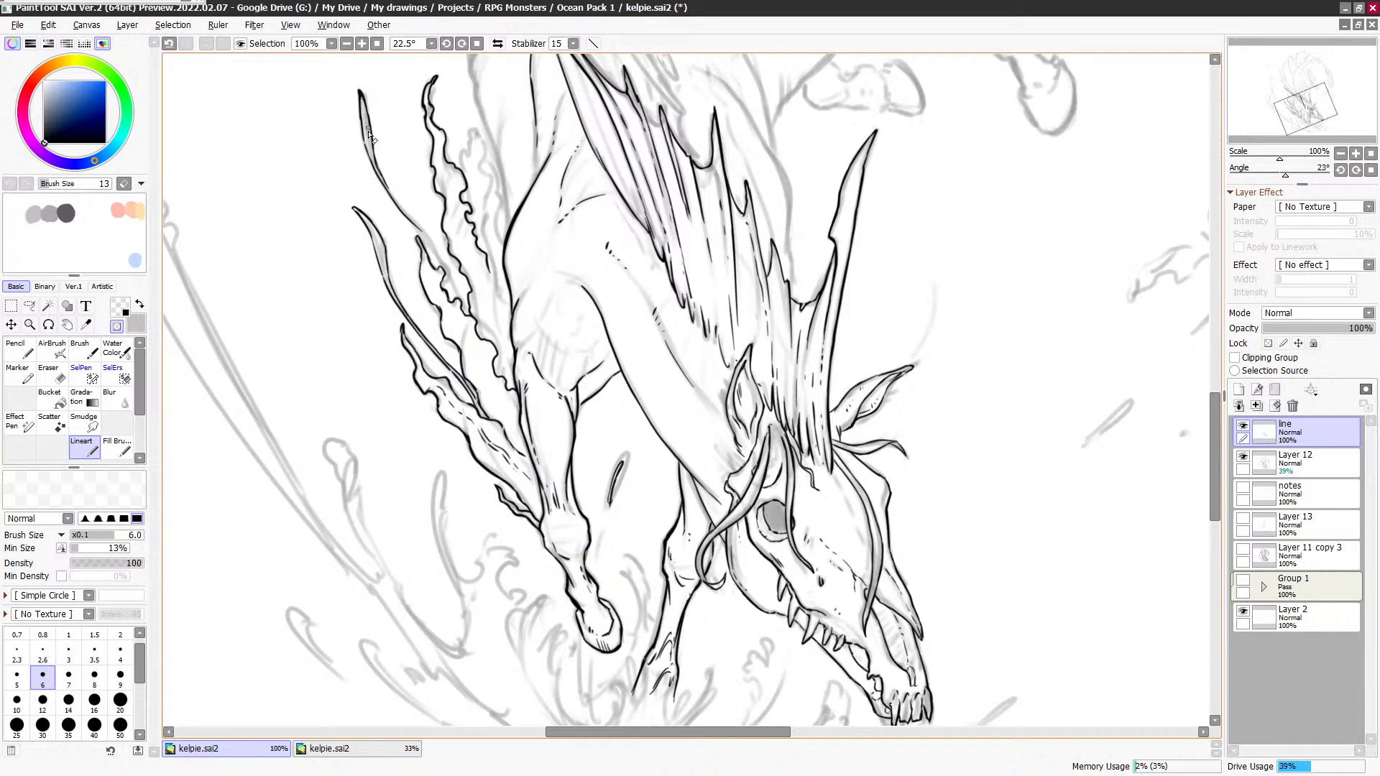
key(minus)
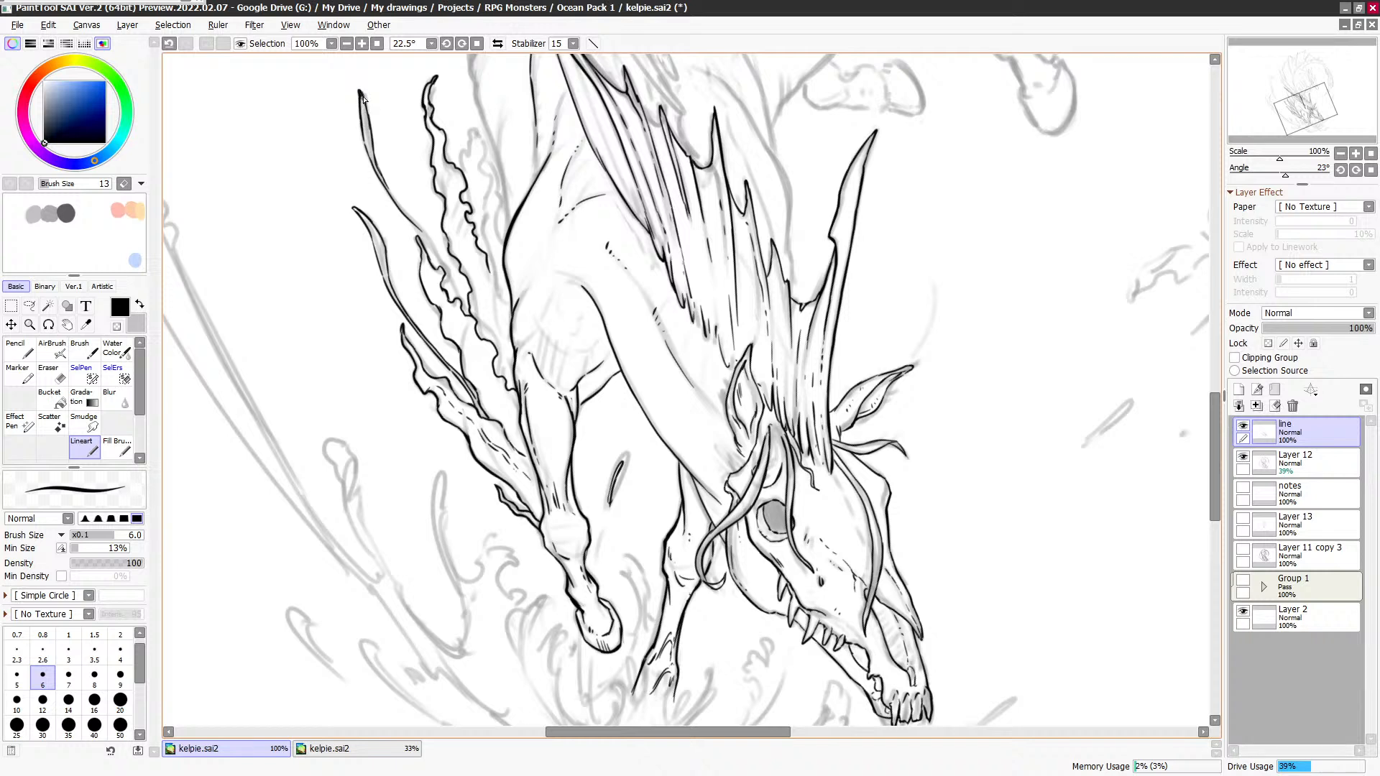
Step: Extend the slender frond's lower edge down to the wavy fronds, undoing the unwanted correction strokes
scroll(366, 122, down, 3)
drag(360, 130, 417, 207)
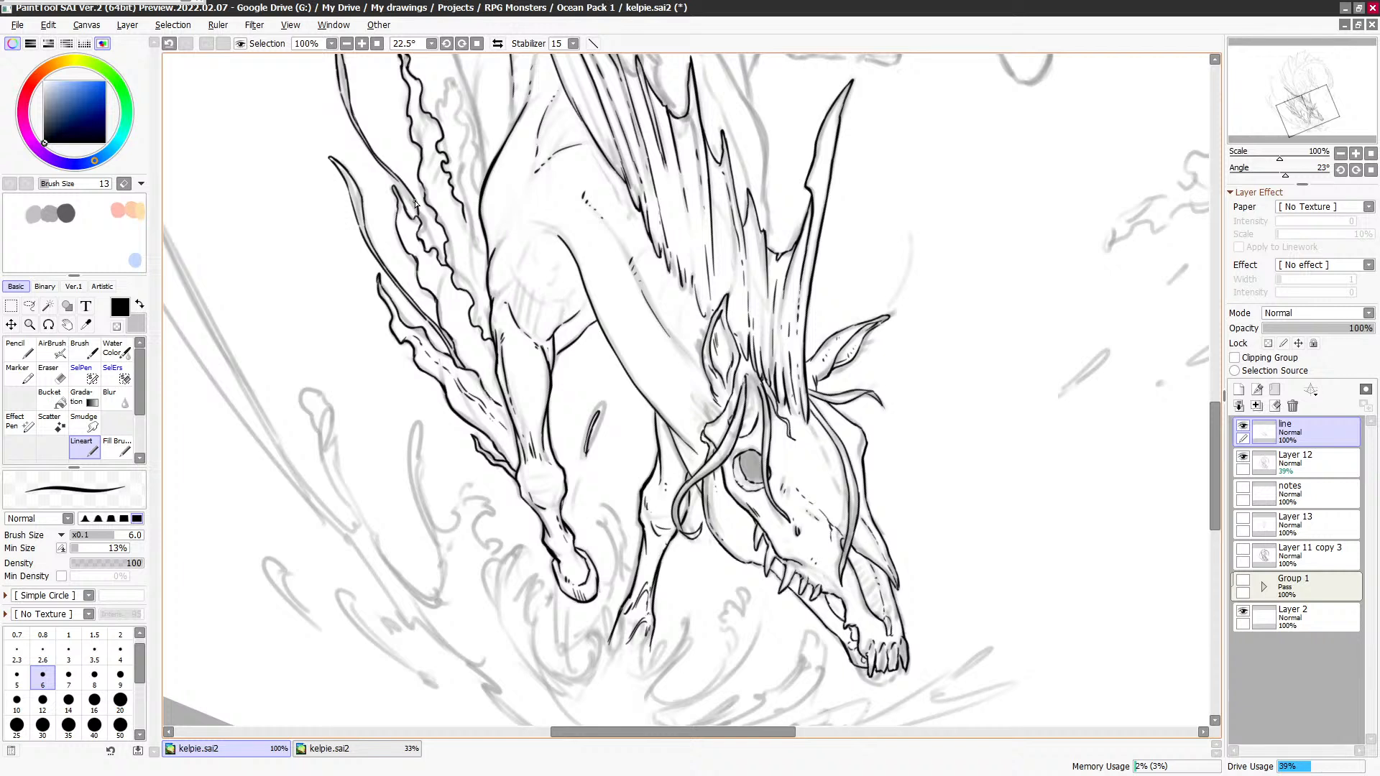
key(ctrl+z)
mouse_move(395, 177)
mouse_down()
mouse_move(443, 255)
mouse_move(398, 186)
mouse_up()
key(ctrl+z)
scroll(694, 342, up, 5)
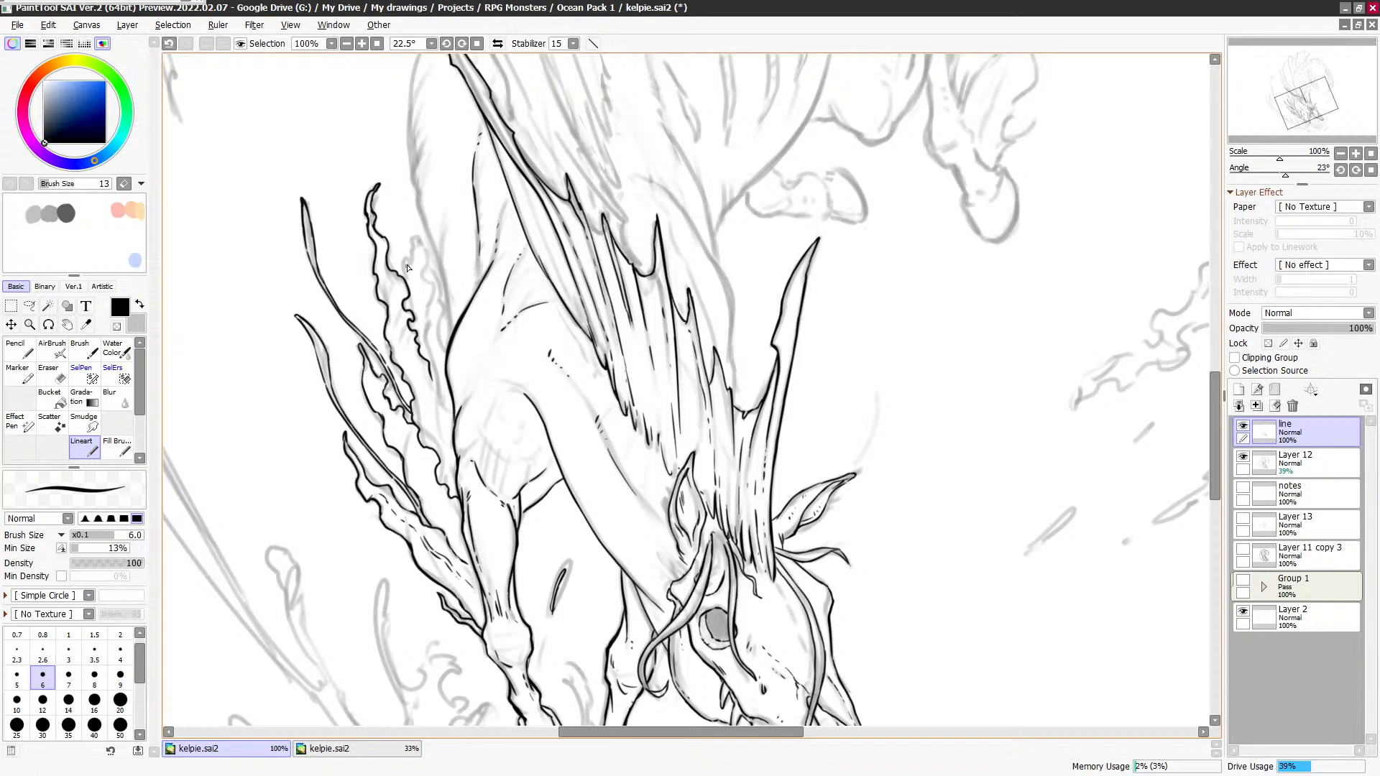
Step: Ink the wavy outline of the short frond between the tall frond and the chest, undoing the last stroke
mouse_move(406, 261)
mouse_down()
mouse_move(424, 277)
mouse_move(427, 264)
mouse_move(395, 258)
mouse_move(390, 292)
mouse_move(383, 266)
mouse_move(409, 346)
mouse_move(398, 342)
mouse_move(444, 434)
mouse_move(438, 424)
mouse_move(415, 452)
mouse_move(371, 386)
mouse_move(424, 485)
mouse_up()
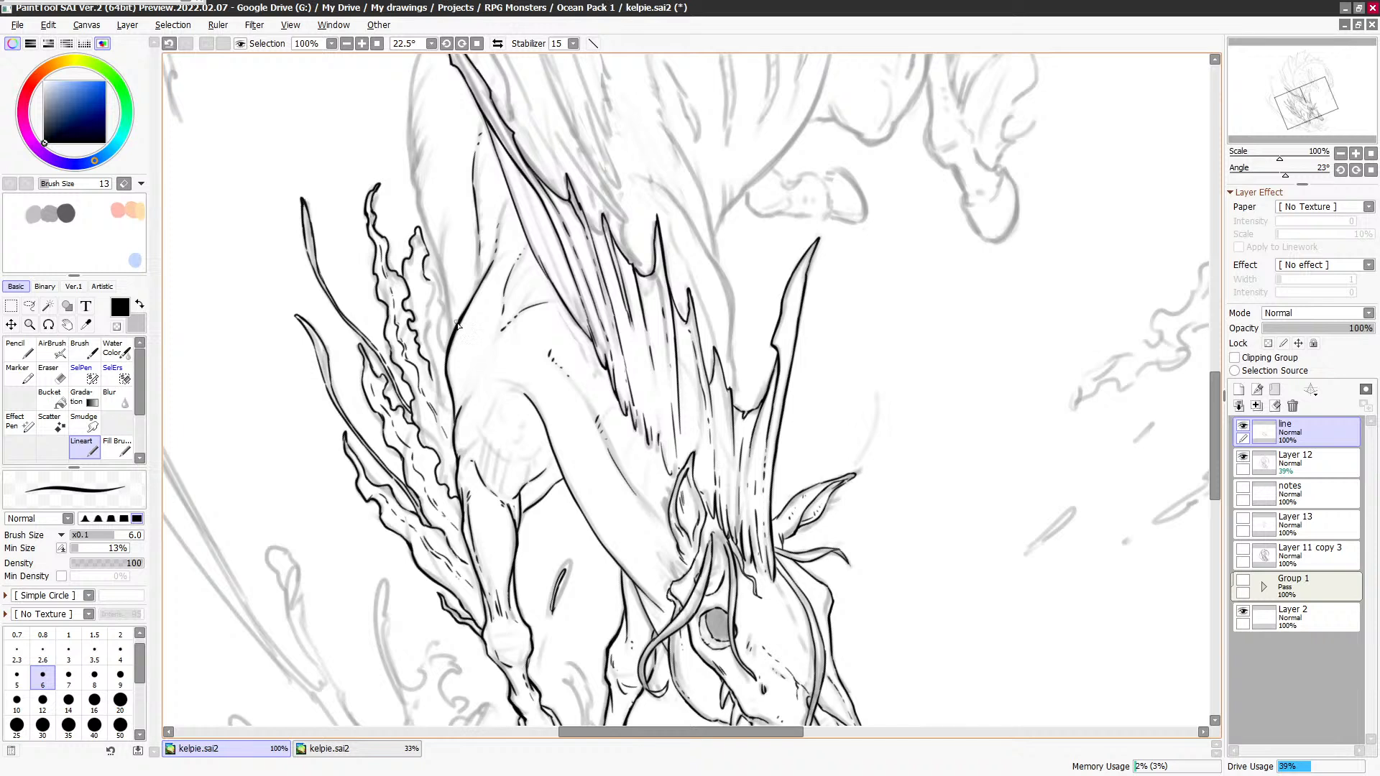
drag(429, 303, 452, 416)
mouse_move(414, 401)
mouse_down()
mouse_move(446, 458)
mouse_move(428, 422)
mouse_up()
key(ctrl+z)
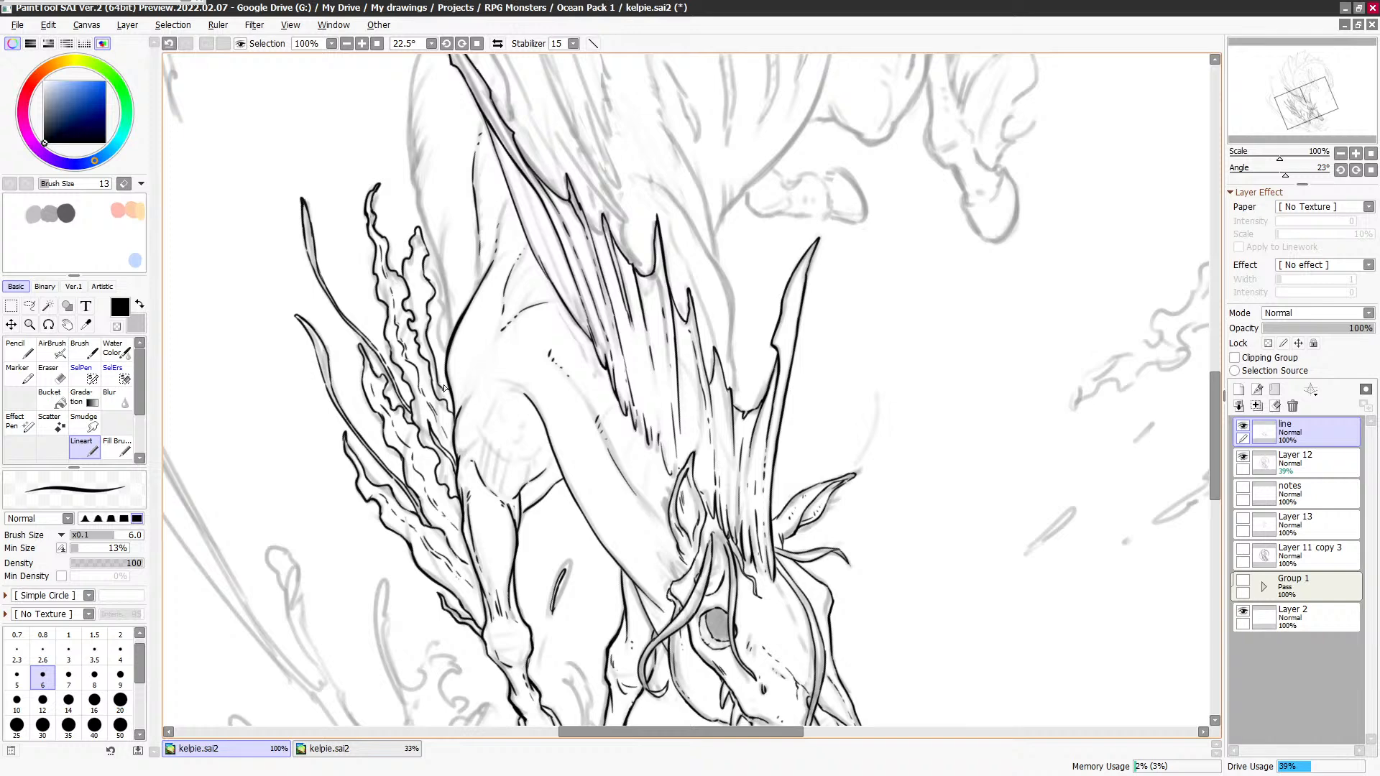
scroll(431, 275, up, 2)
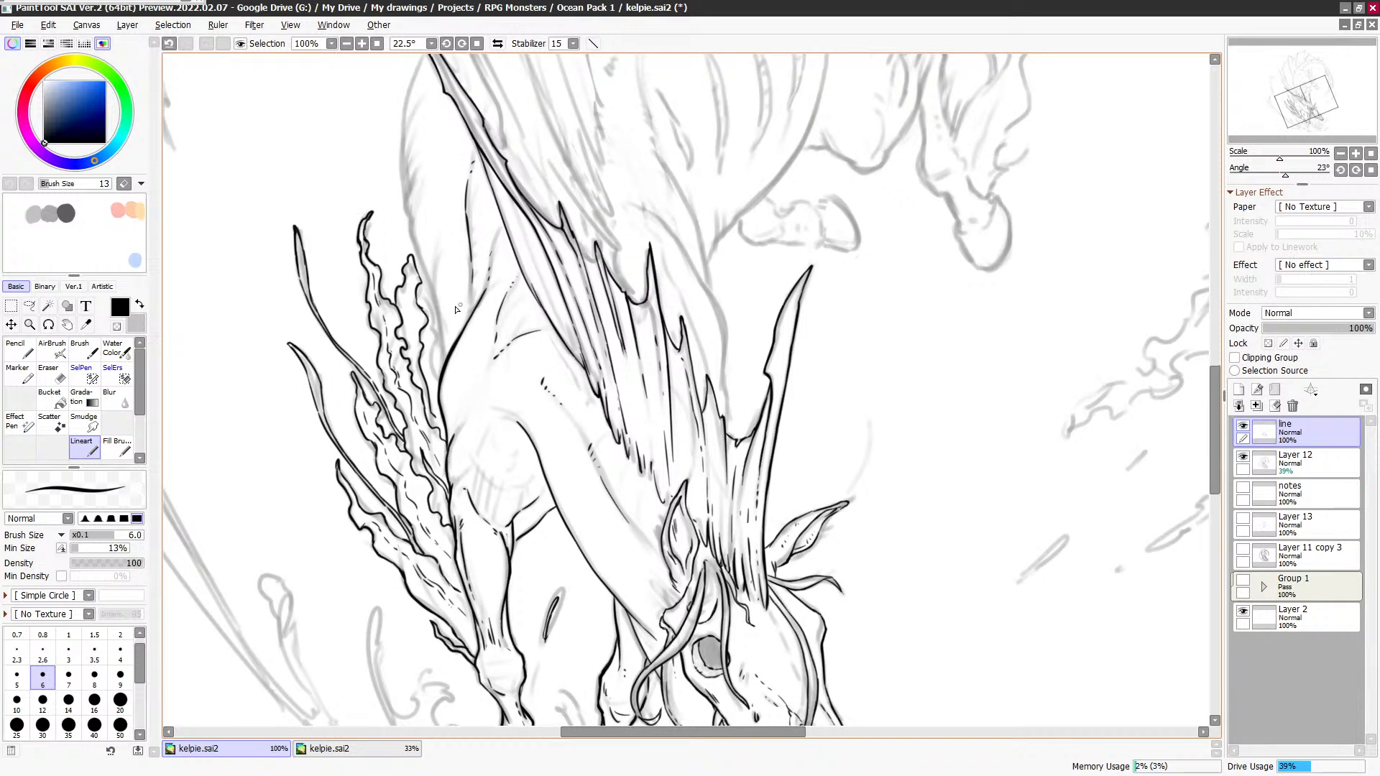
Step: Compare the line layer with the sketch, and ink the small wavy edge beside the chest and the short frond's inner folds
click(1242, 426)
click(1242, 426)
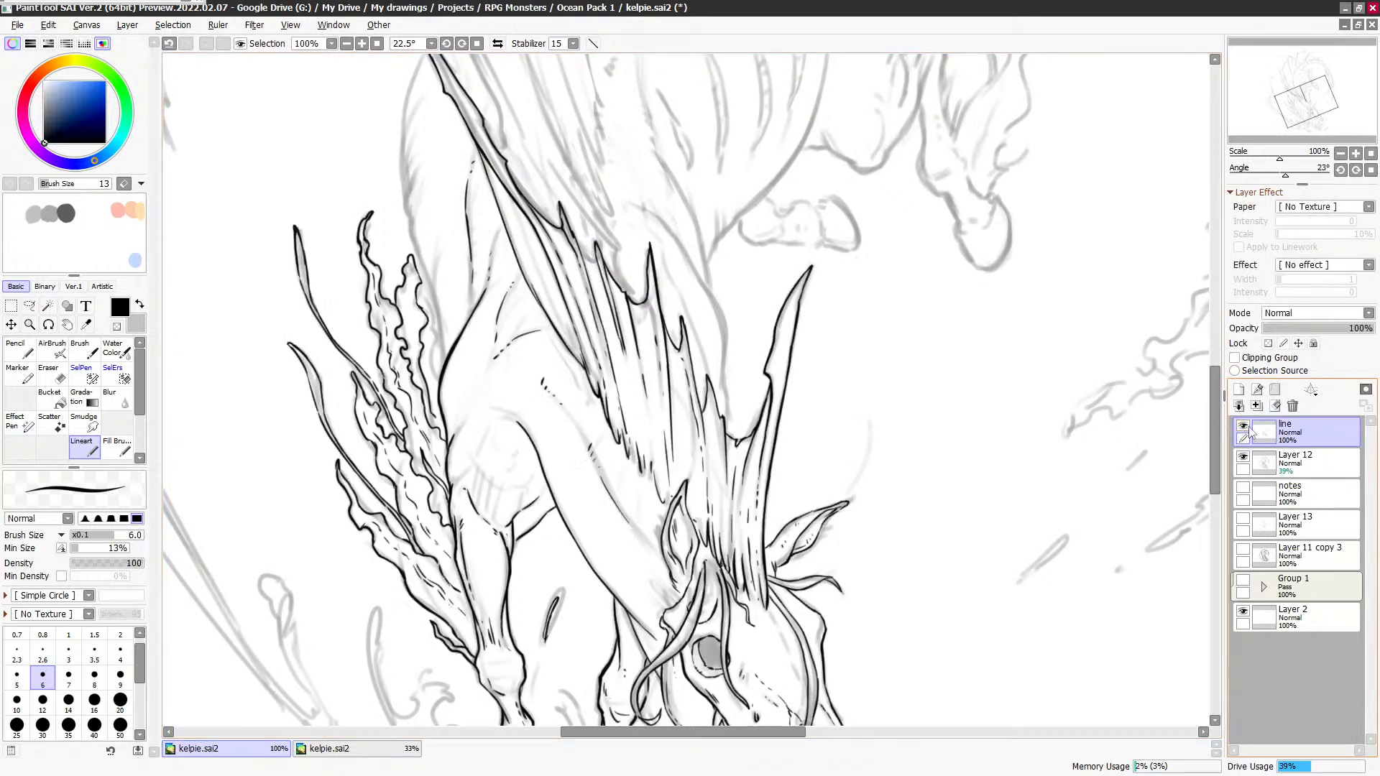
drag(424, 311, 440, 379)
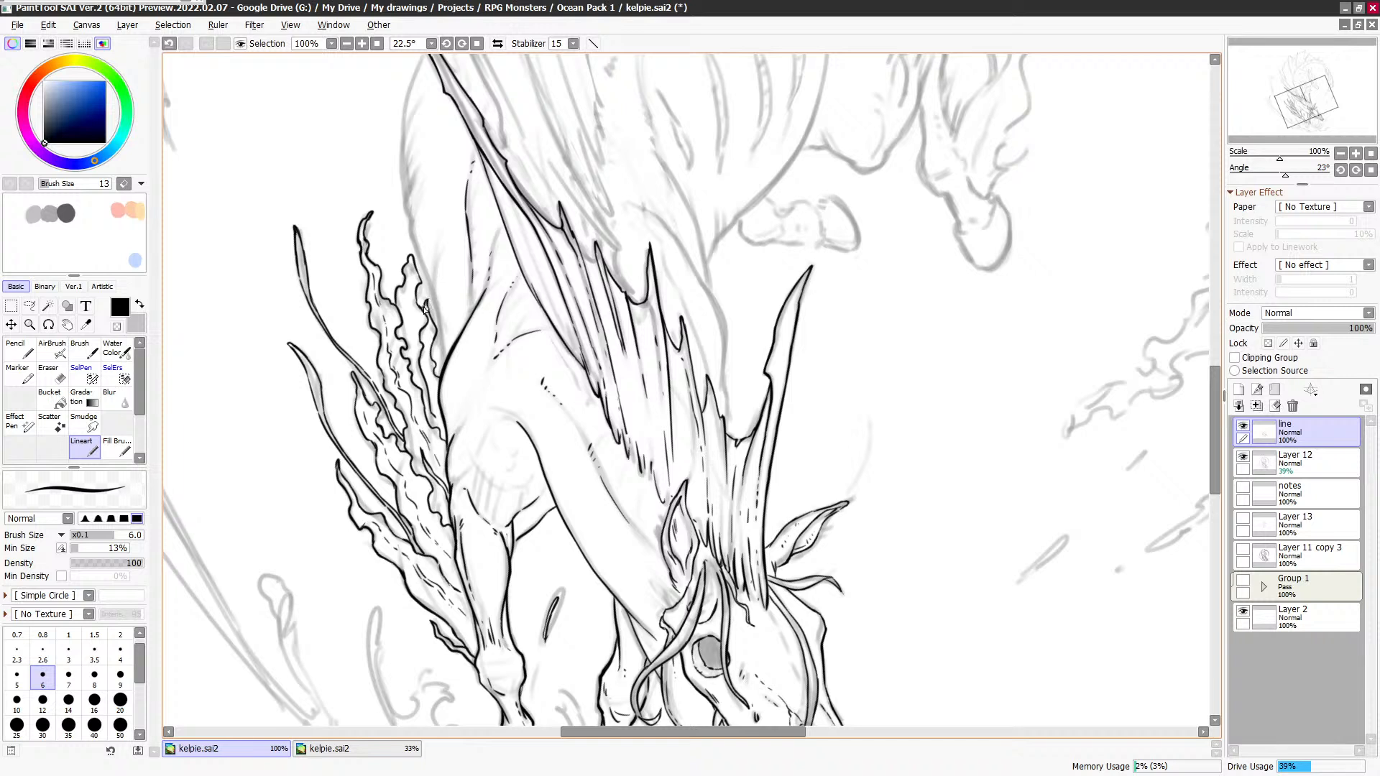
key(minus)
key(minus)
drag(413, 276, 415, 350)
scroll(589, 379, up, 1)
key(x)
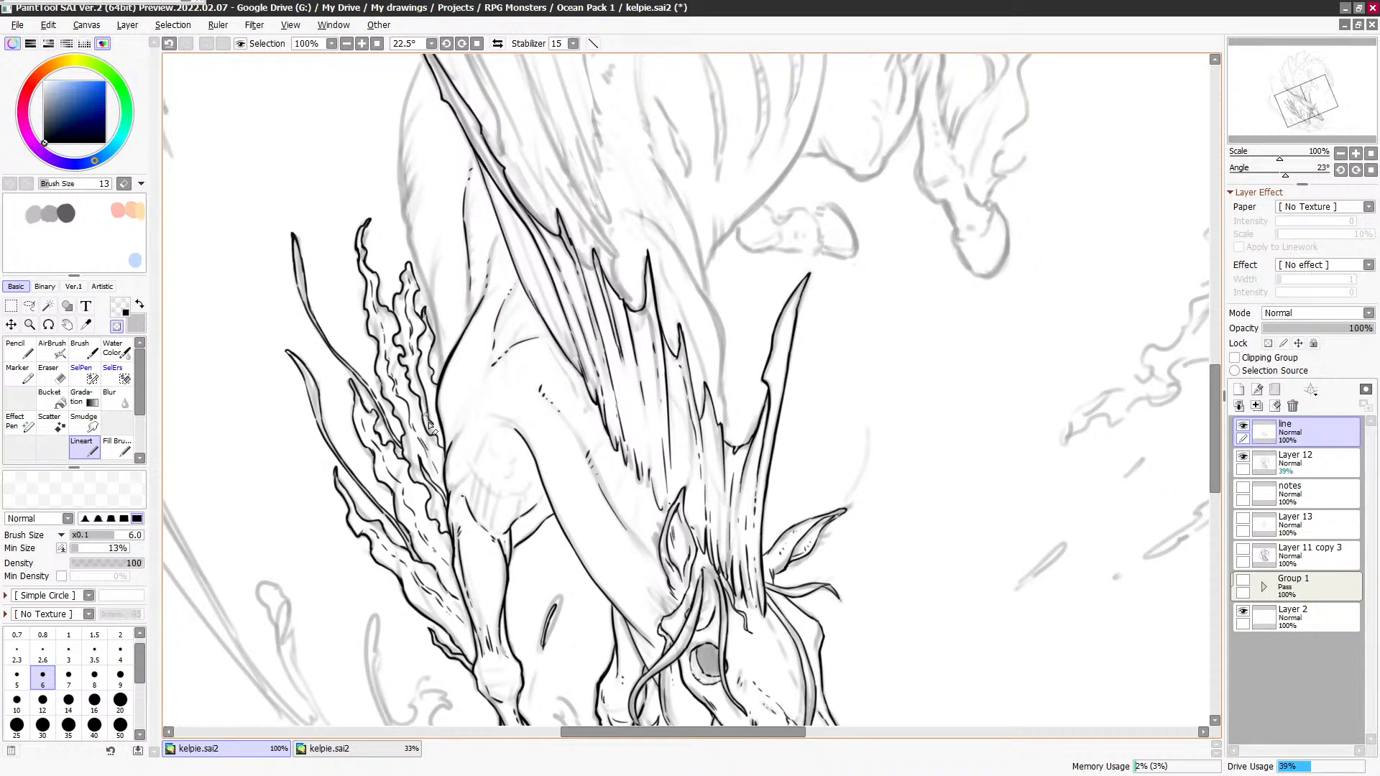
Step: Ink the long curved body outline from behind the short frond up past the uppermost mane spike
key(x)
mouse_move(434, 419)
mouse_down()
mouse_move(434, 433)
mouse_move(401, 304)
mouse_up()
key(ctrl+z)
scroll(503, 317, up, 2)
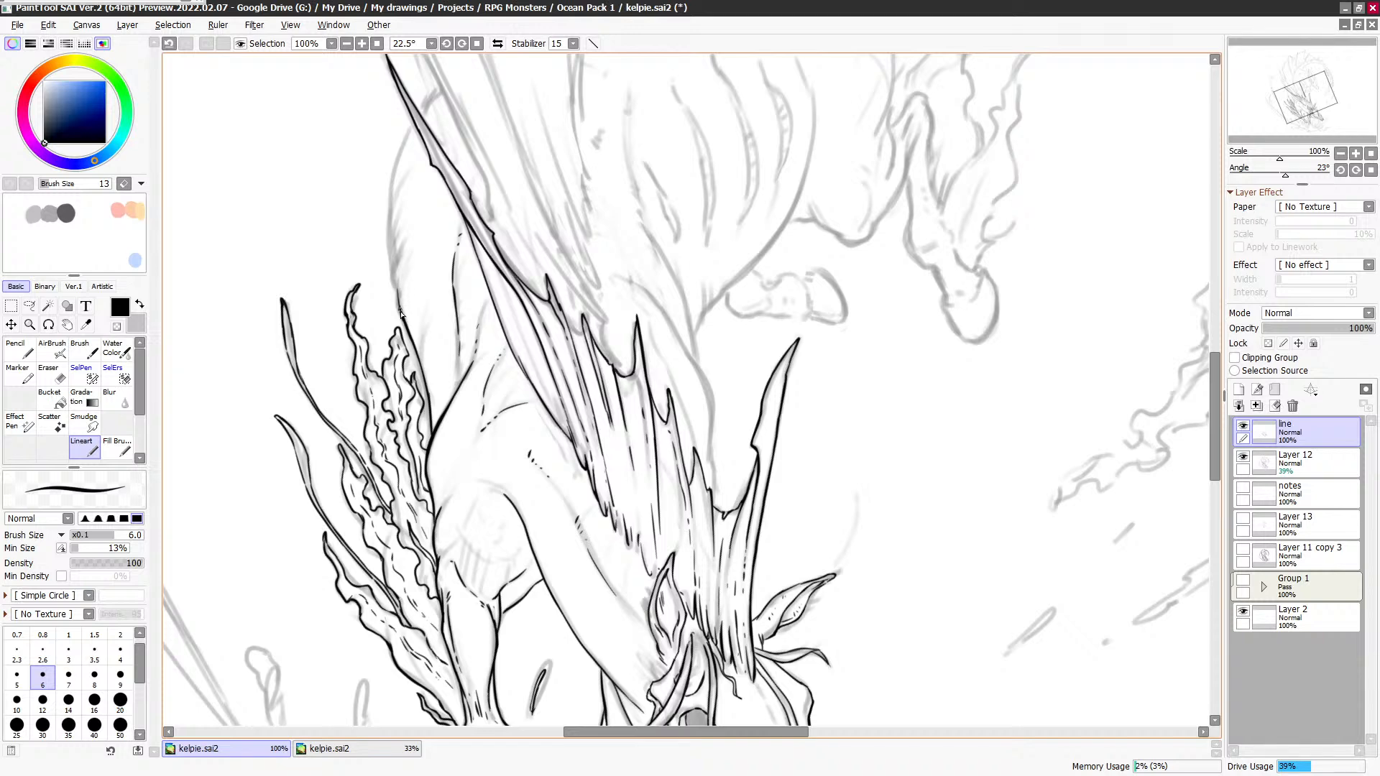
mouse_move(400, 306)
mouse_down()
mouse_move(397, 152)
mouse_move(413, 121)
mouse_up()
scroll(510, 86, up, 3)
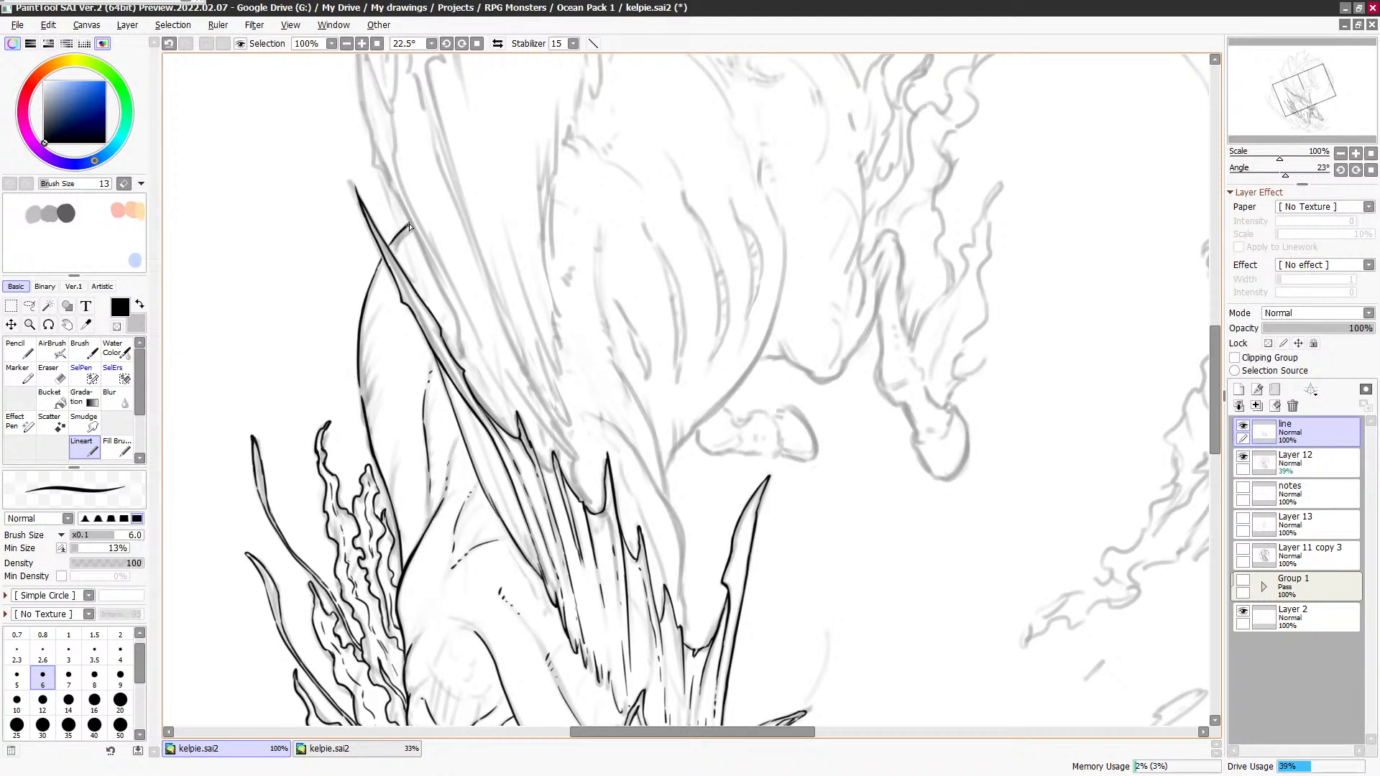
drag(372, 281, 358, 328)
scroll(365, 338, down, 3)
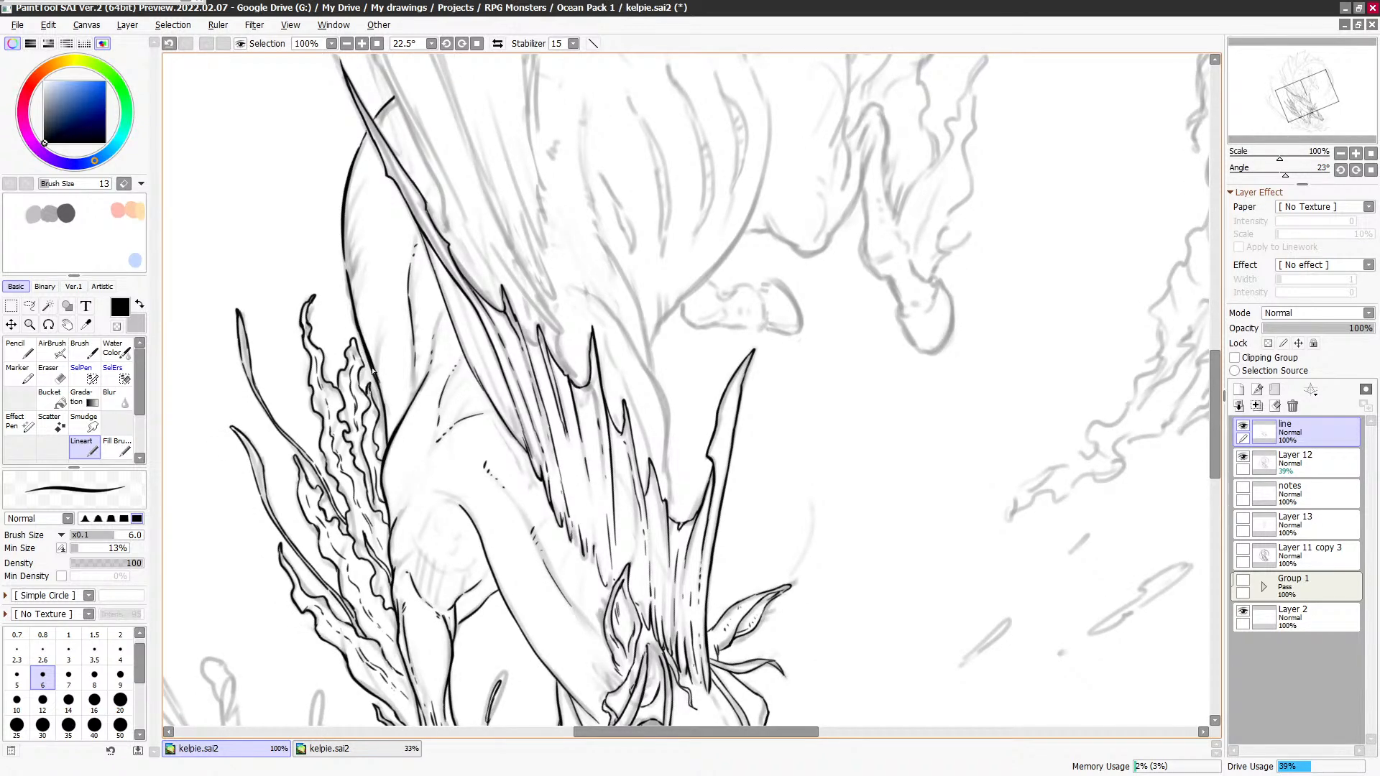
Step: Hide and reshow the sketch on Layer 12 to examine the inked lines on their own
key(e)
scroll(541, 292, down, 2)
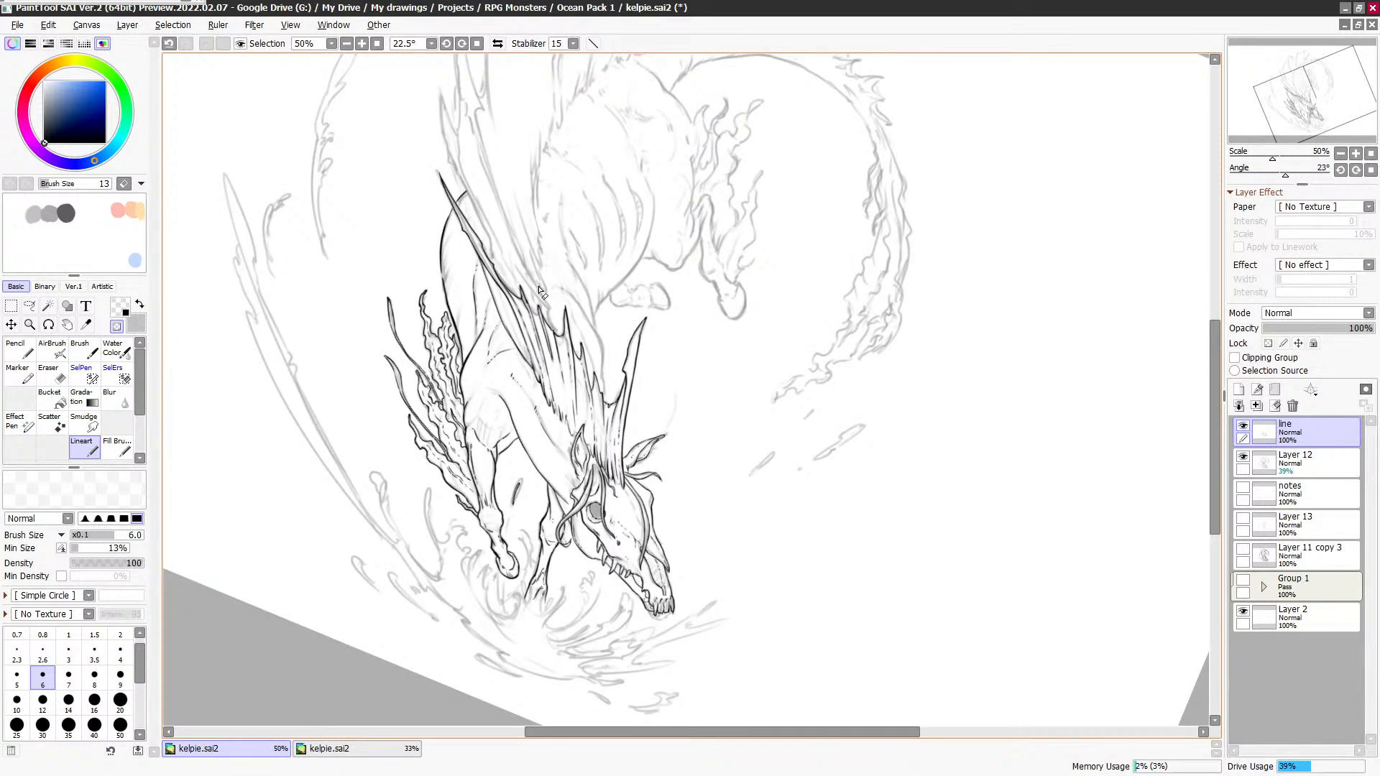
scroll(684, 393, left, 1)
click(1244, 458)
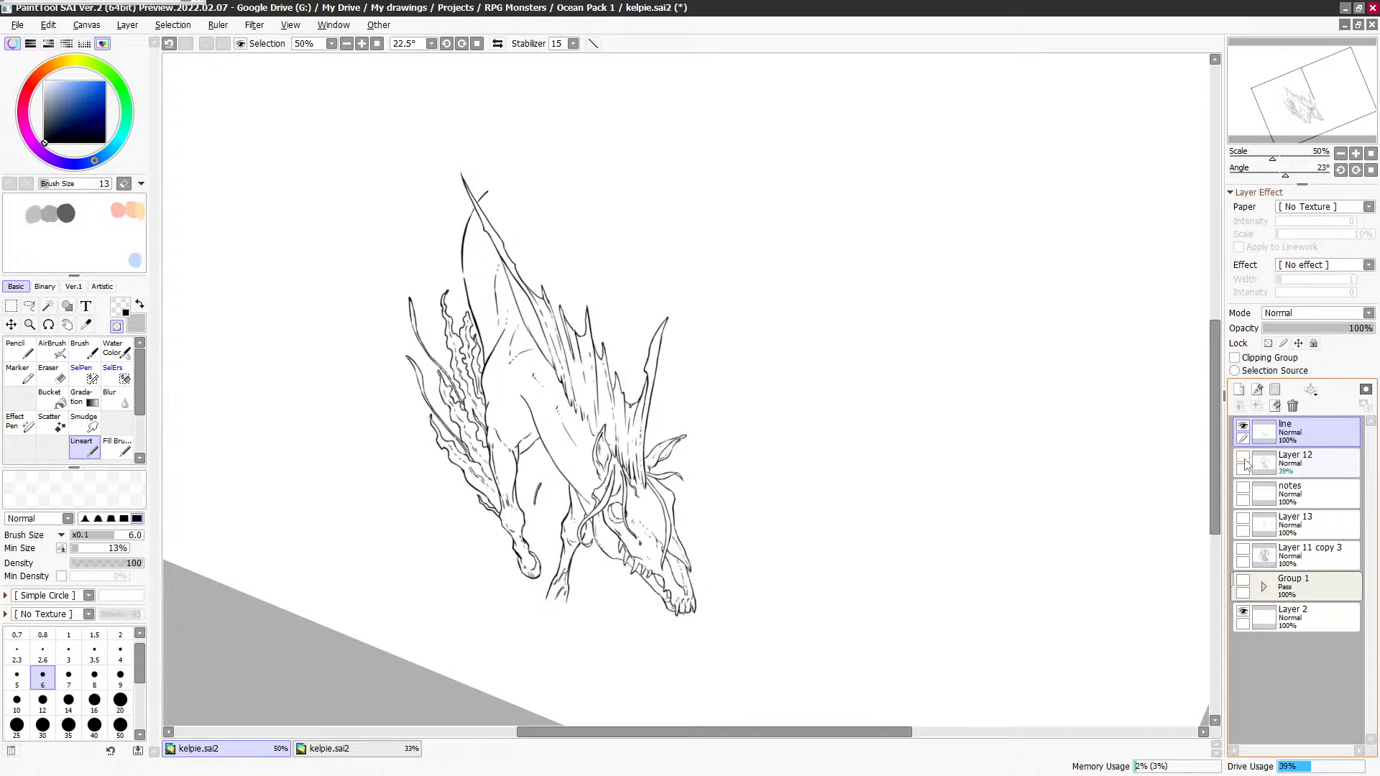
click(1244, 458)
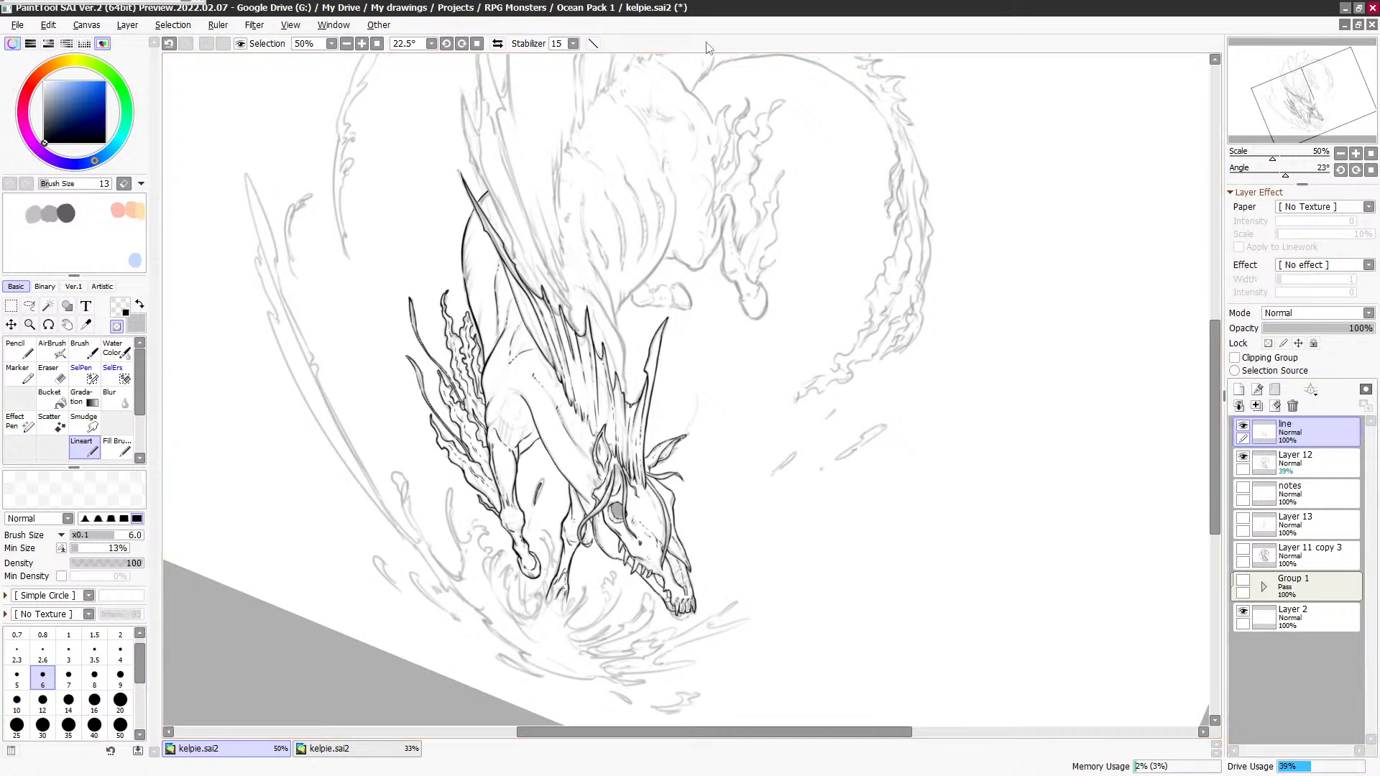
Step: Try inking the next mane spike's edge with the Lineart brush at size 3.5
drag(789, 278, 812, 457)
scroll(794, 455, up, 1)
drag(618, 437, 723, 479)
scroll(673, 406, down, 1)
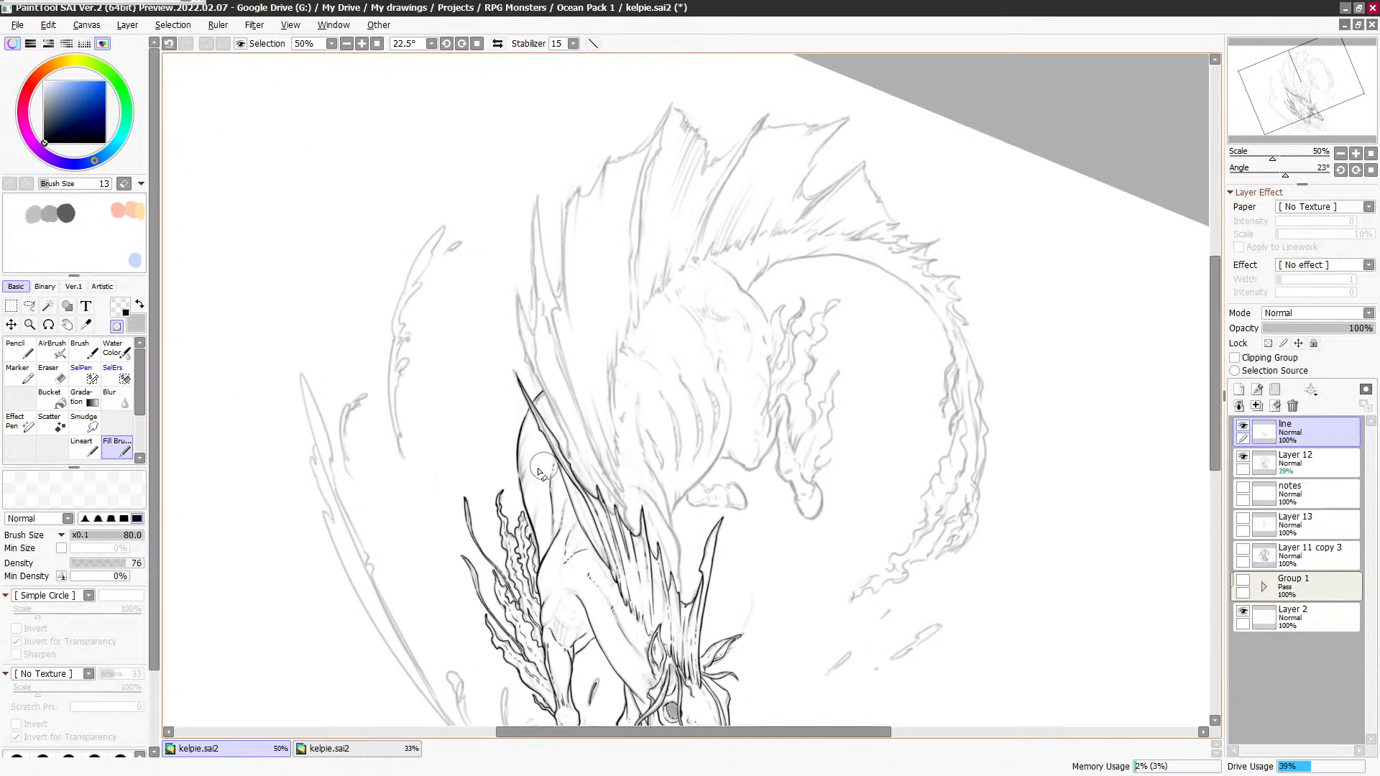
key(bracketleft)
key(bracketleft)
key(bracketleft)
key(e)
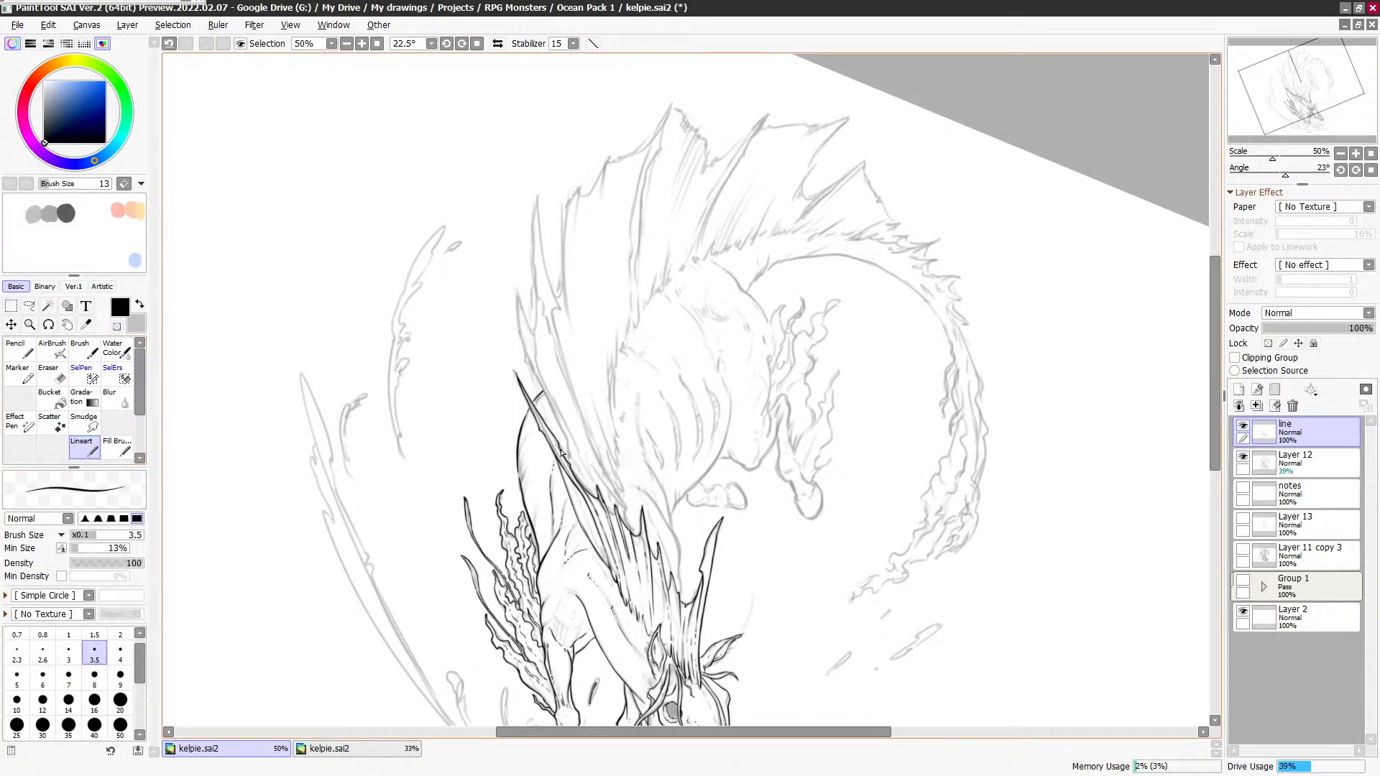
scroll(573, 453, up, 1)
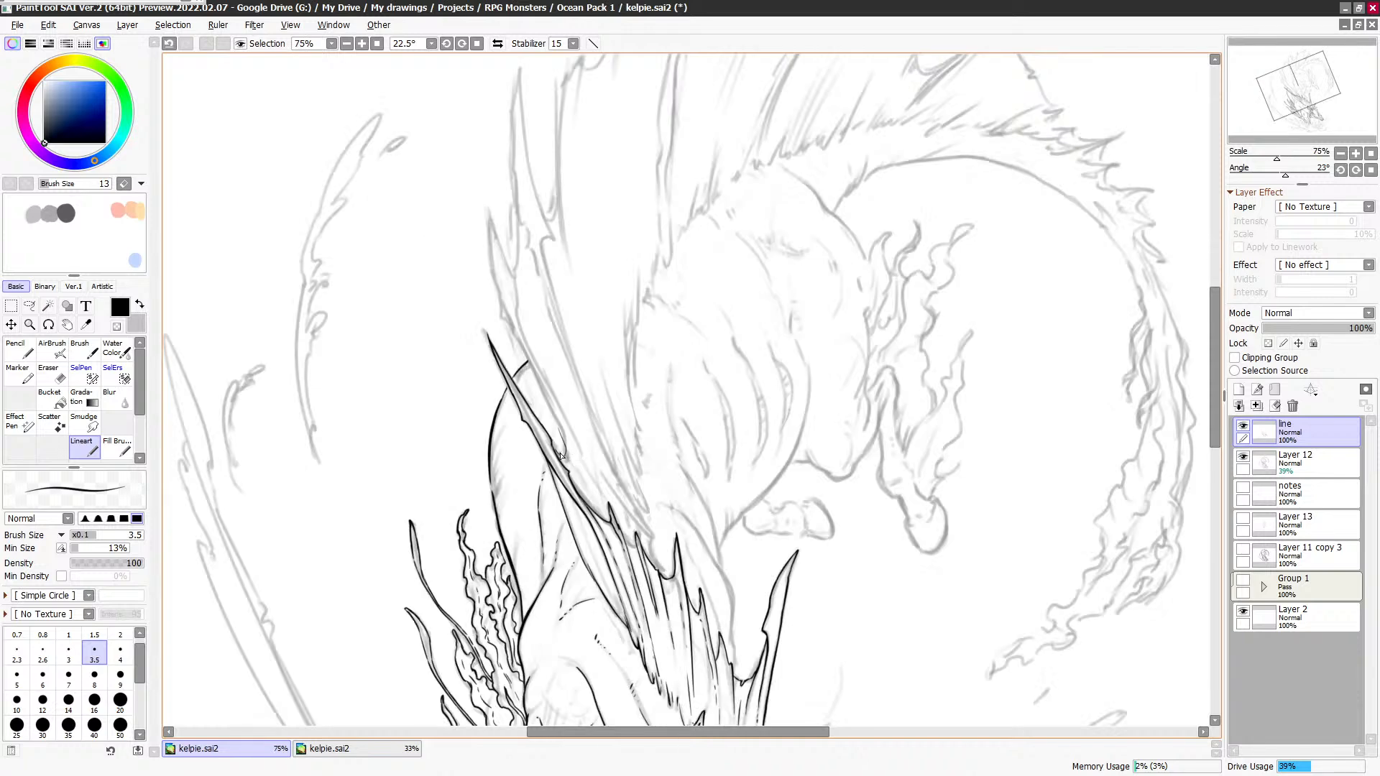
drag(564, 457, 559, 420)
key(ctrl+z)
Step: Set the Lineart brush size to 7 and ink the tall wavy mane spike above the uppermost inked one
key(bracketright)
key(bracketright)
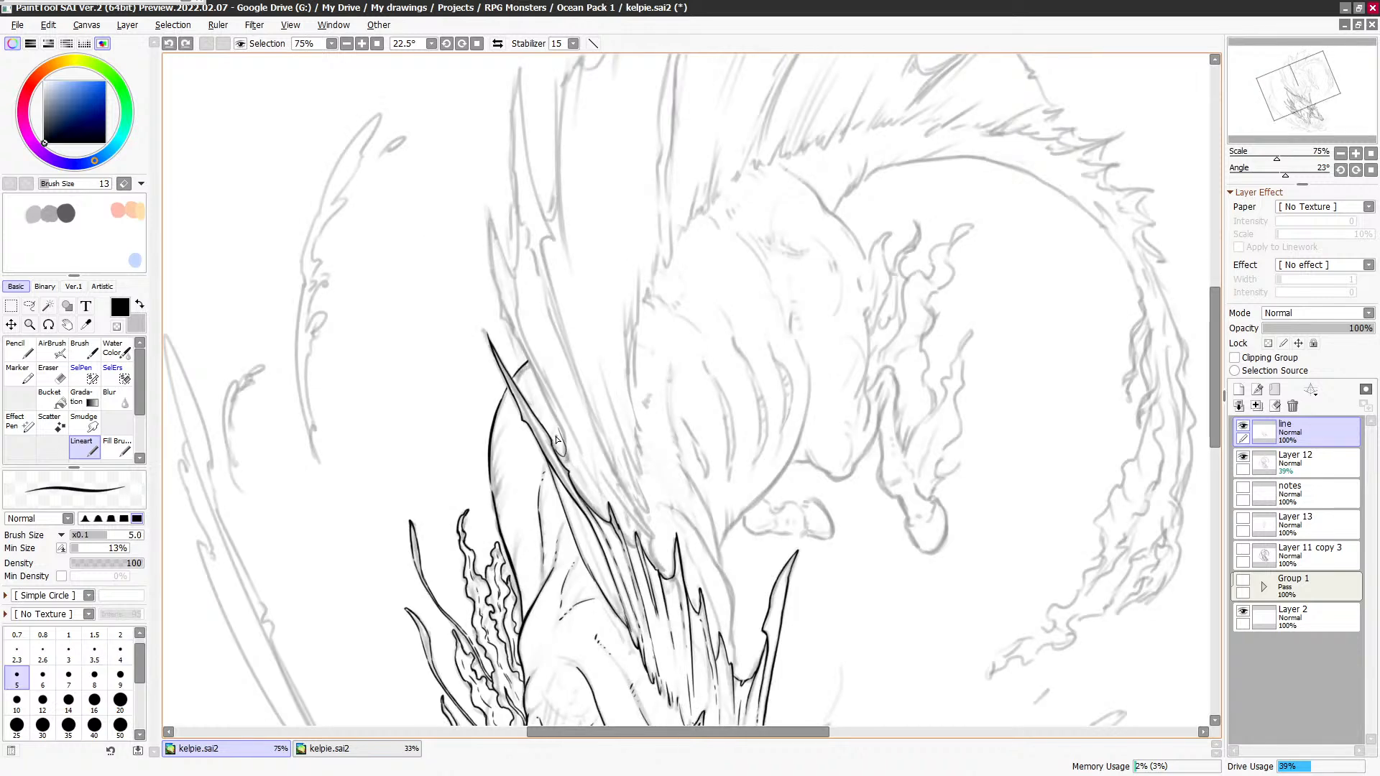
key(bracketright)
key(bracketright)
mouse_move(565, 457)
mouse_down()
mouse_move(487, 261)
mouse_move(551, 410)
mouse_up()
key(ctrl+z)
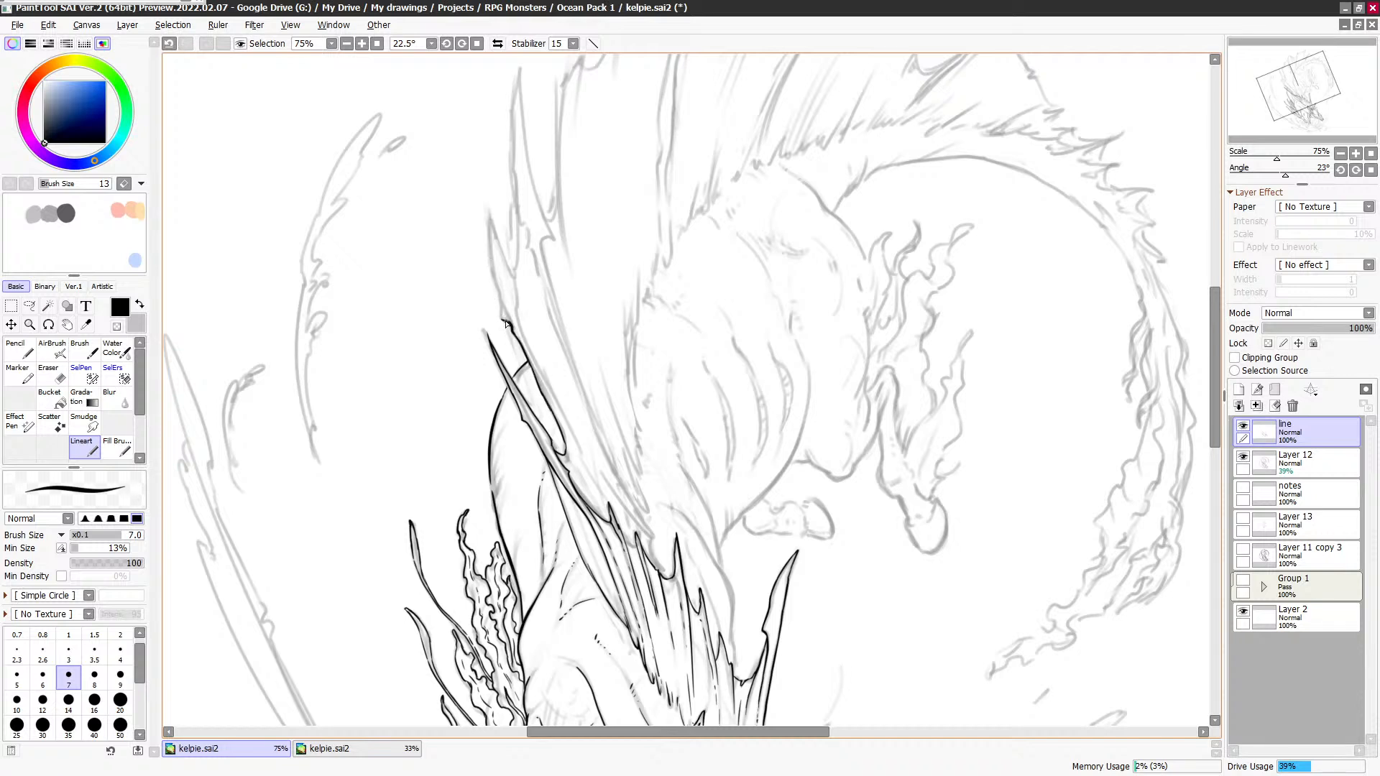
mouse_move(506, 328)
mouse_down()
mouse_move(490, 216)
mouse_move(604, 511)
mouse_up()
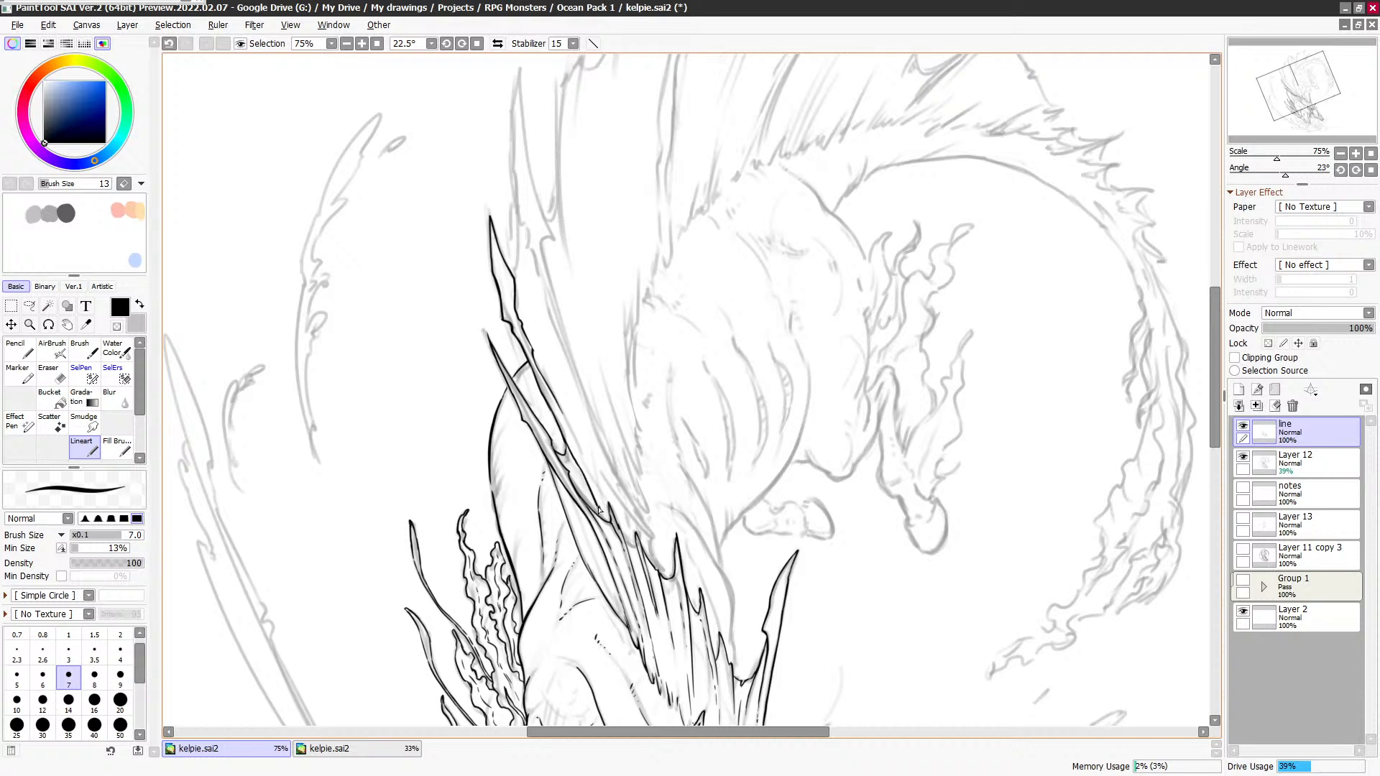
Step: Ink the long sweeping strand beside the tall mane spike down to the mane's base, undoing the last stroke
mouse_move(598, 510)
mouse_down()
mouse_move(615, 528)
mouse_move(554, 403)
mouse_up()
mouse_move(543, 257)
mouse_down()
mouse_move(595, 429)
mouse_move(652, 537)
mouse_up()
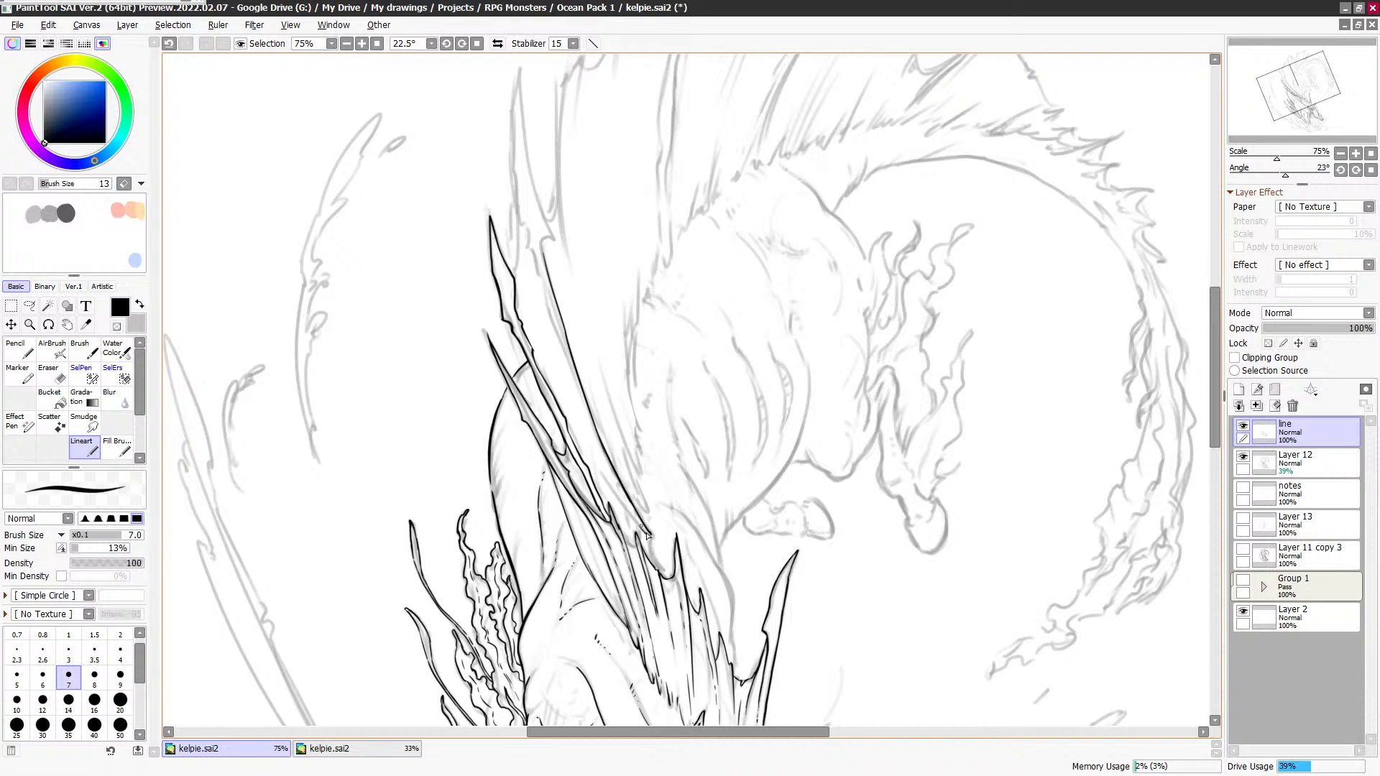
drag(650, 503, 604, 354)
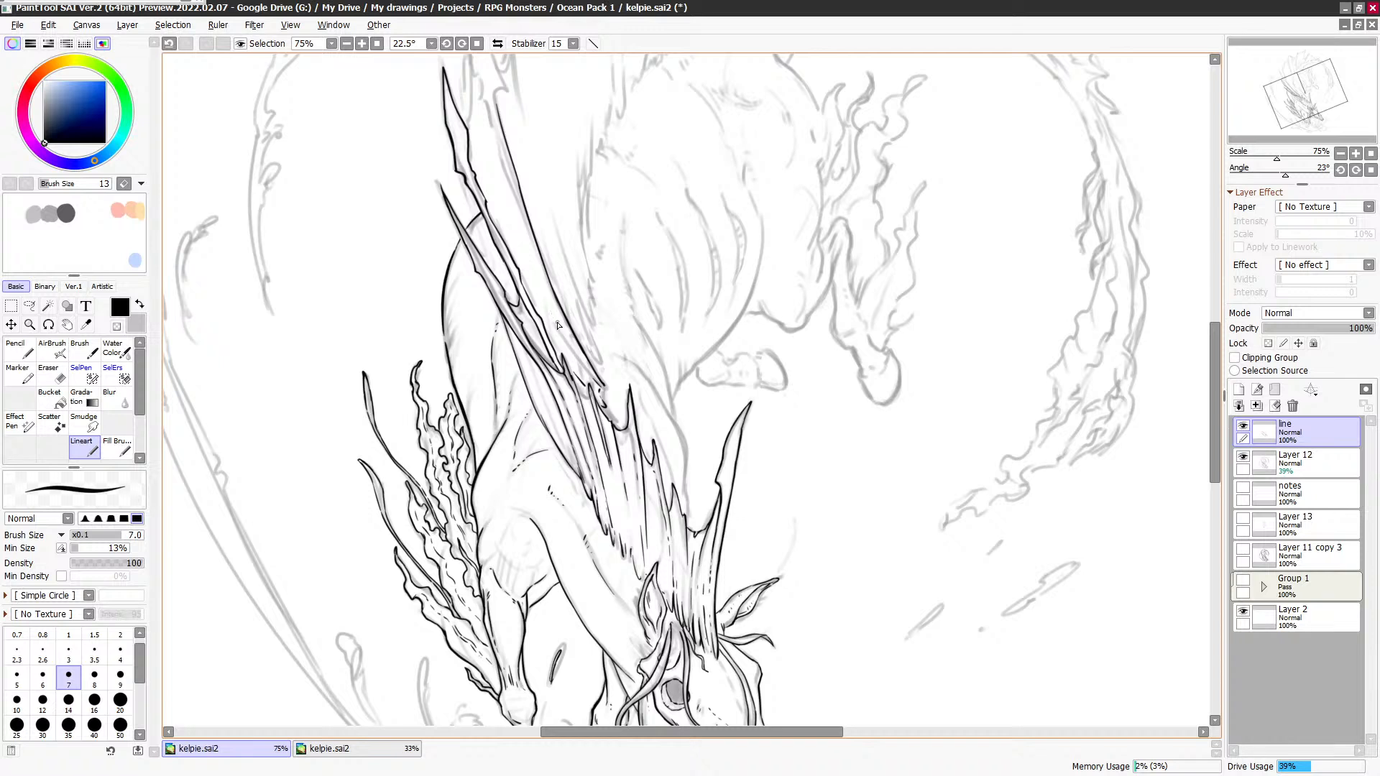
key(ctrl+z)
Step: Add inner strand lines between the tall mane spike and the long strand, undoing the unwanted strokes
drag(468, 117, 521, 277)
mouse_move(501, 218)
mouse_down()
mouse_move(586, 382)
mouse_move(546, 314)
mouse_move(565, 379)
mouse_up()
key(ctrl+z)
mouse_move(525, 335)
mouse_down()
mouse_move(562, 374)
mouse_move(570, 359)
mouse_move(576, 390)
mouse_move(610, 424)
mouse_up()
key(ctrl+z)
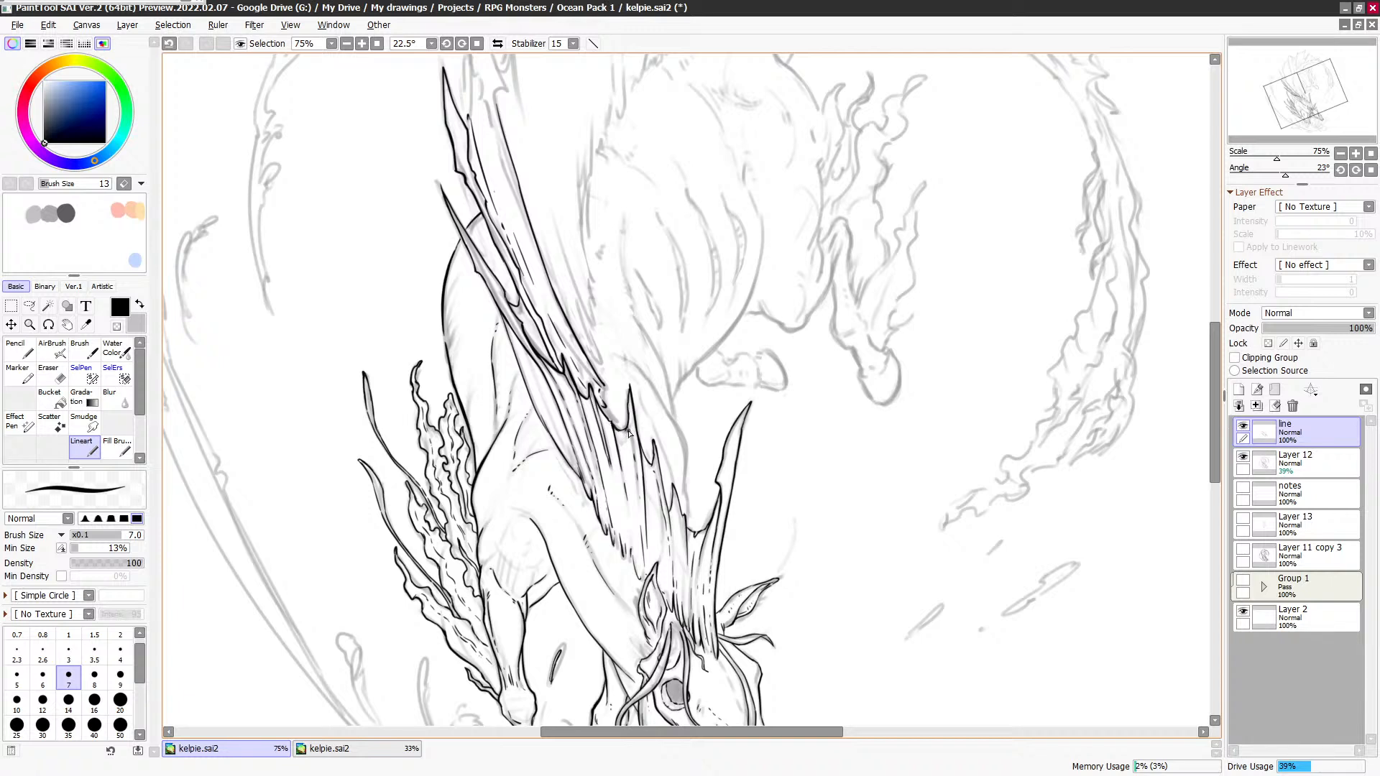
Step: Retouch the mane spike edge above the head and erase a small overlap at the long strand's base
scroll(702, 501, down, 2)
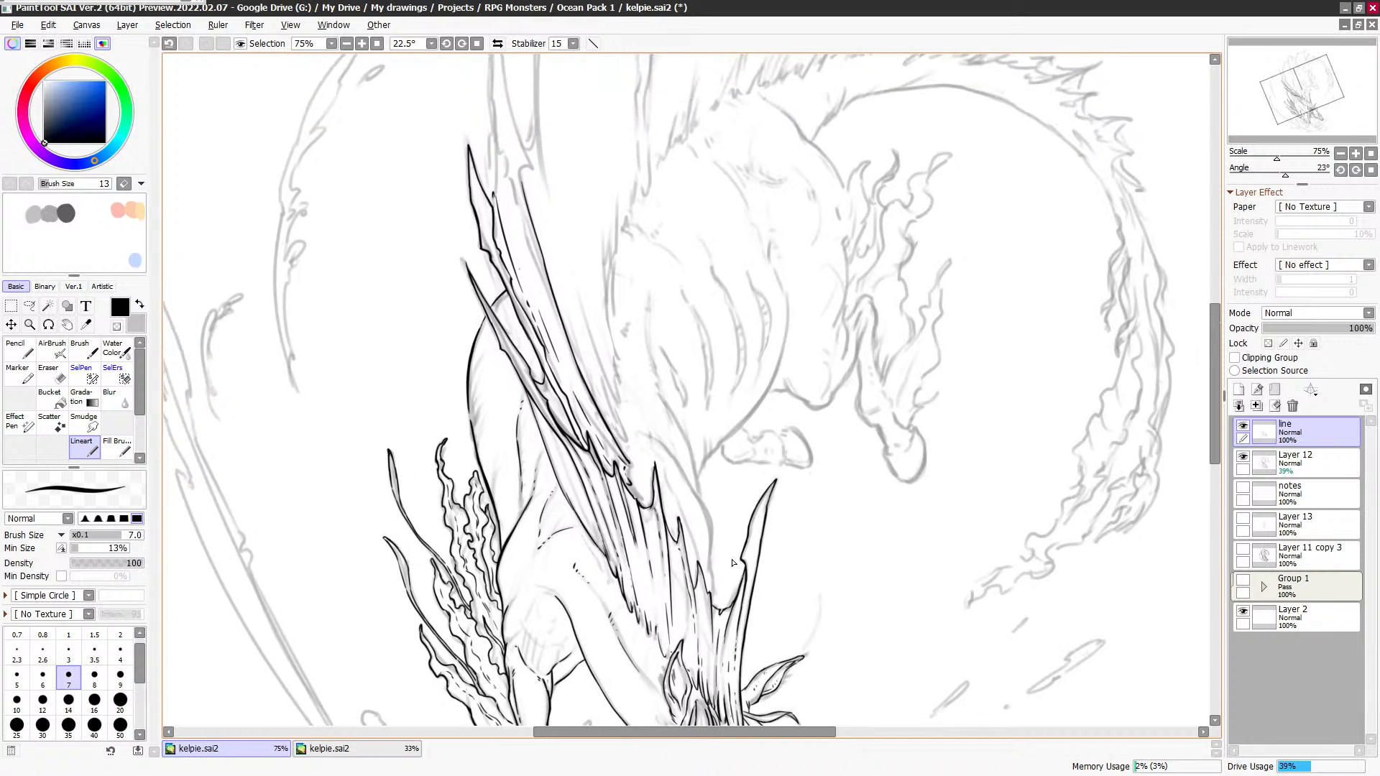
scroll(683, 417, down, 2)
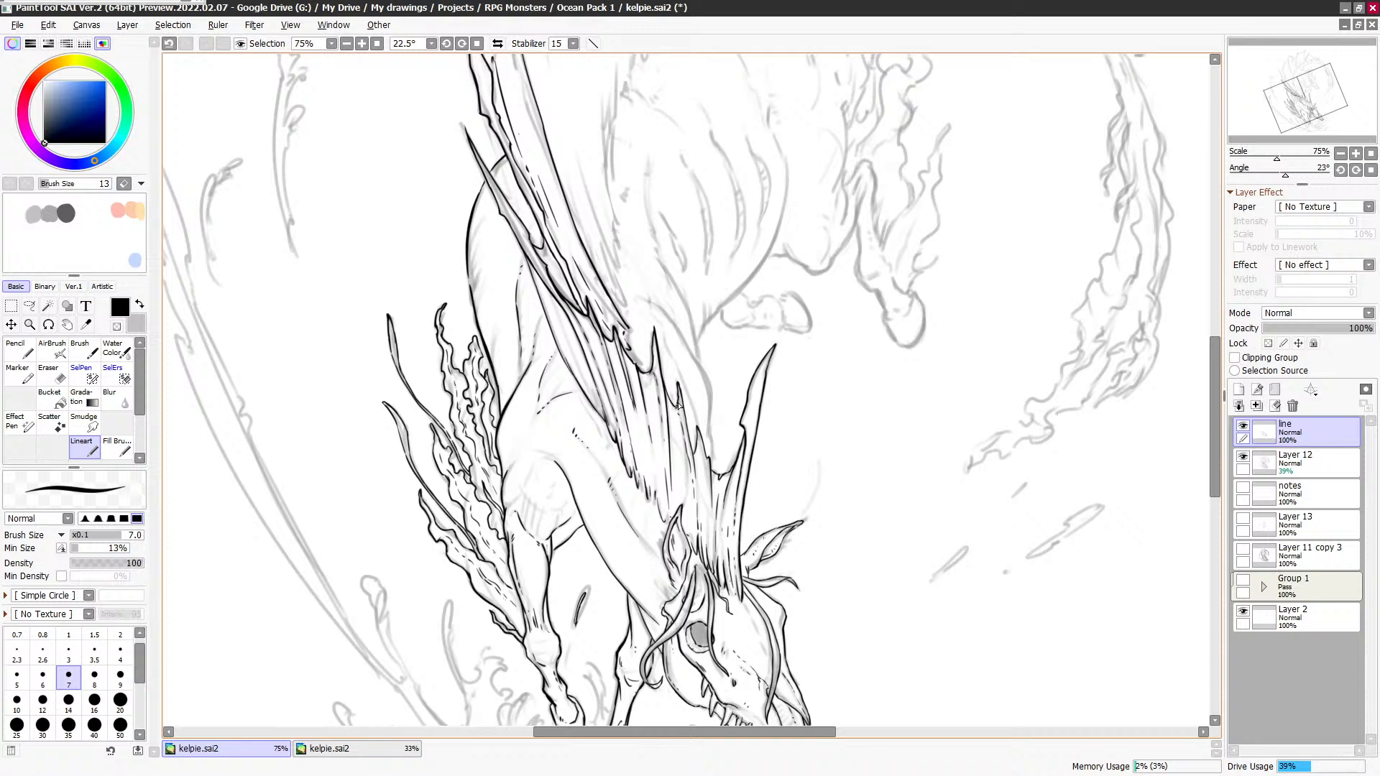
drag(684, 409, 706, 455)
key(c)
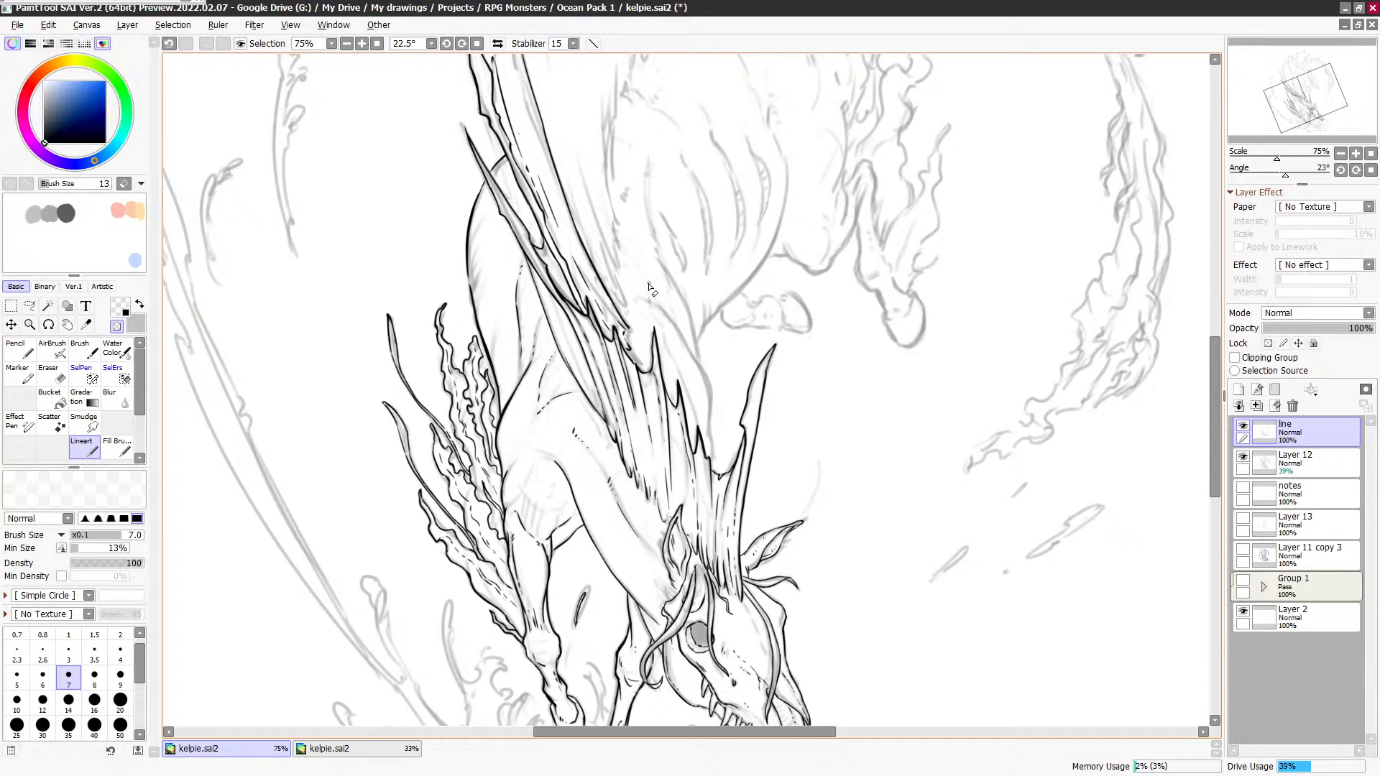
drag(620, 325, 624, 319)
Step: Hide the sketch on Layer 12 to examine the extended mane lineart
drag(682, 263, 693, 312)
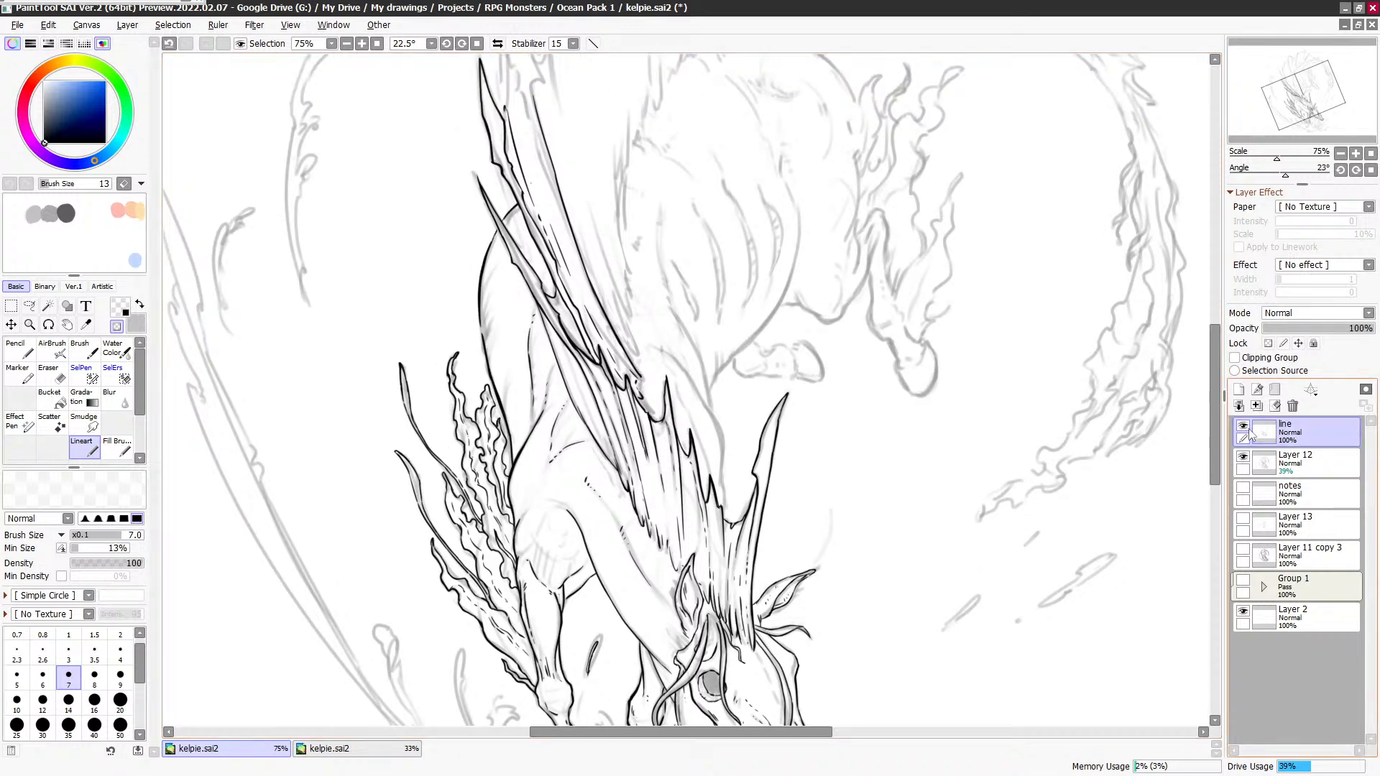
key(Page_Down)
click(1244, 459)
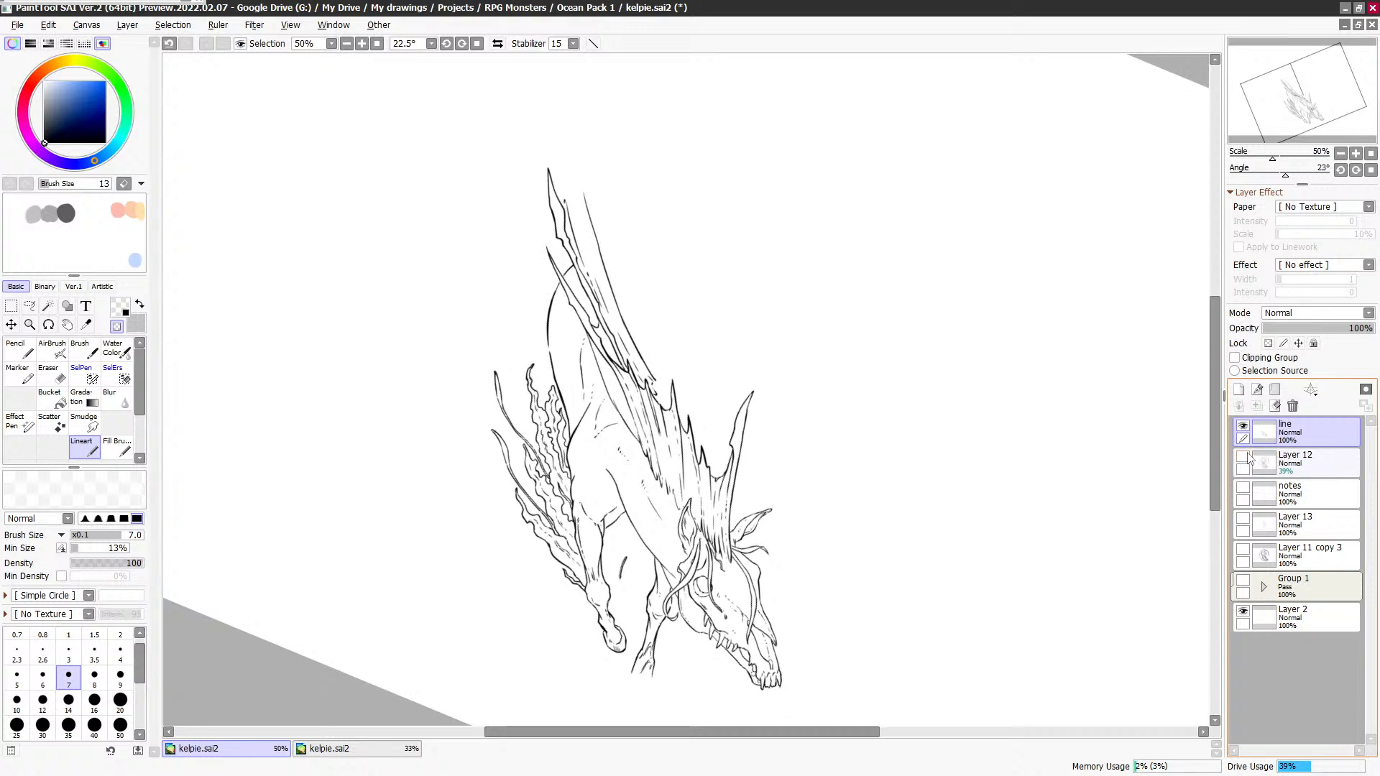
Step: Show the Layer 12 sketch, reduce the brush size to 6, and ink the short strand beside the tall mane spike's tip
click(1244, 459)
drag(737, 370, 761, 407)
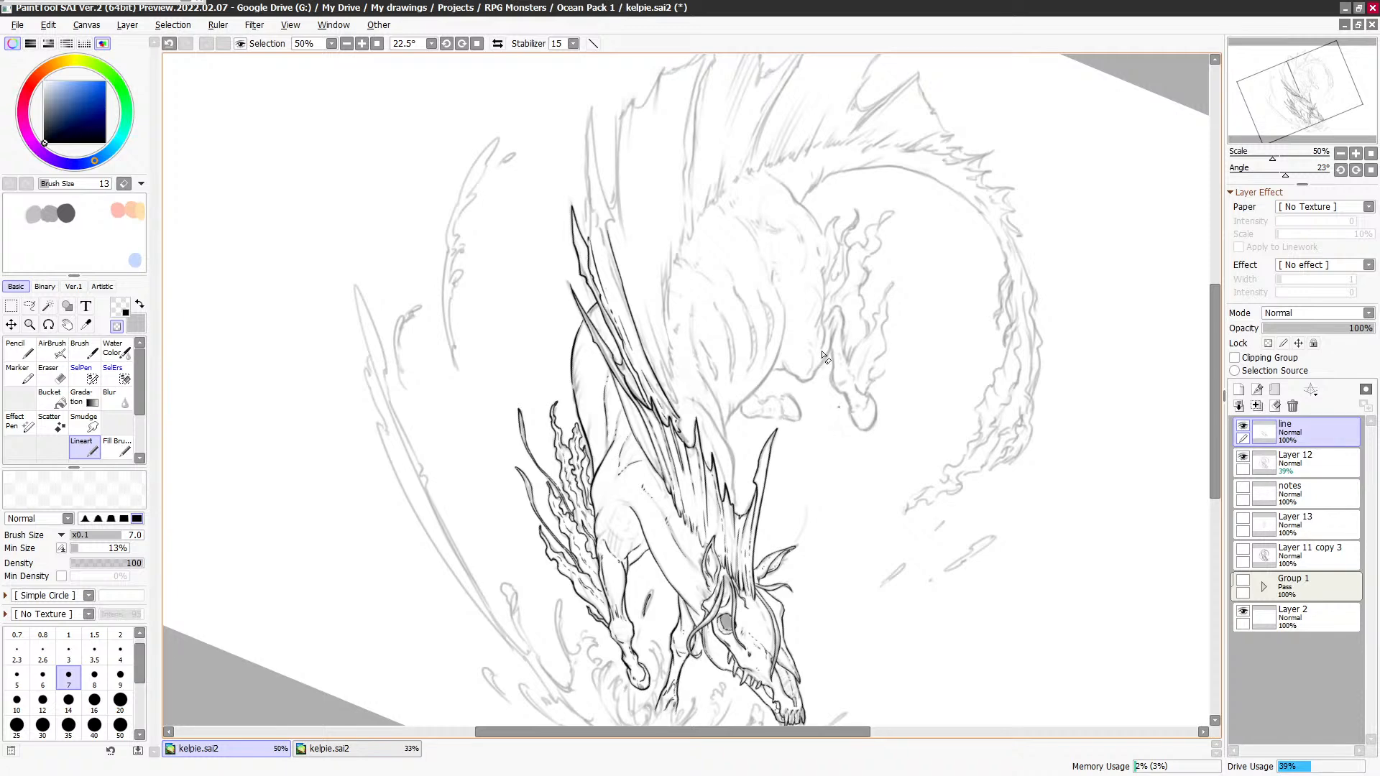
drag(815, 302, 817, 310)
scroll(818, 310, up, 1)
drag(626, 259, 643, 352)
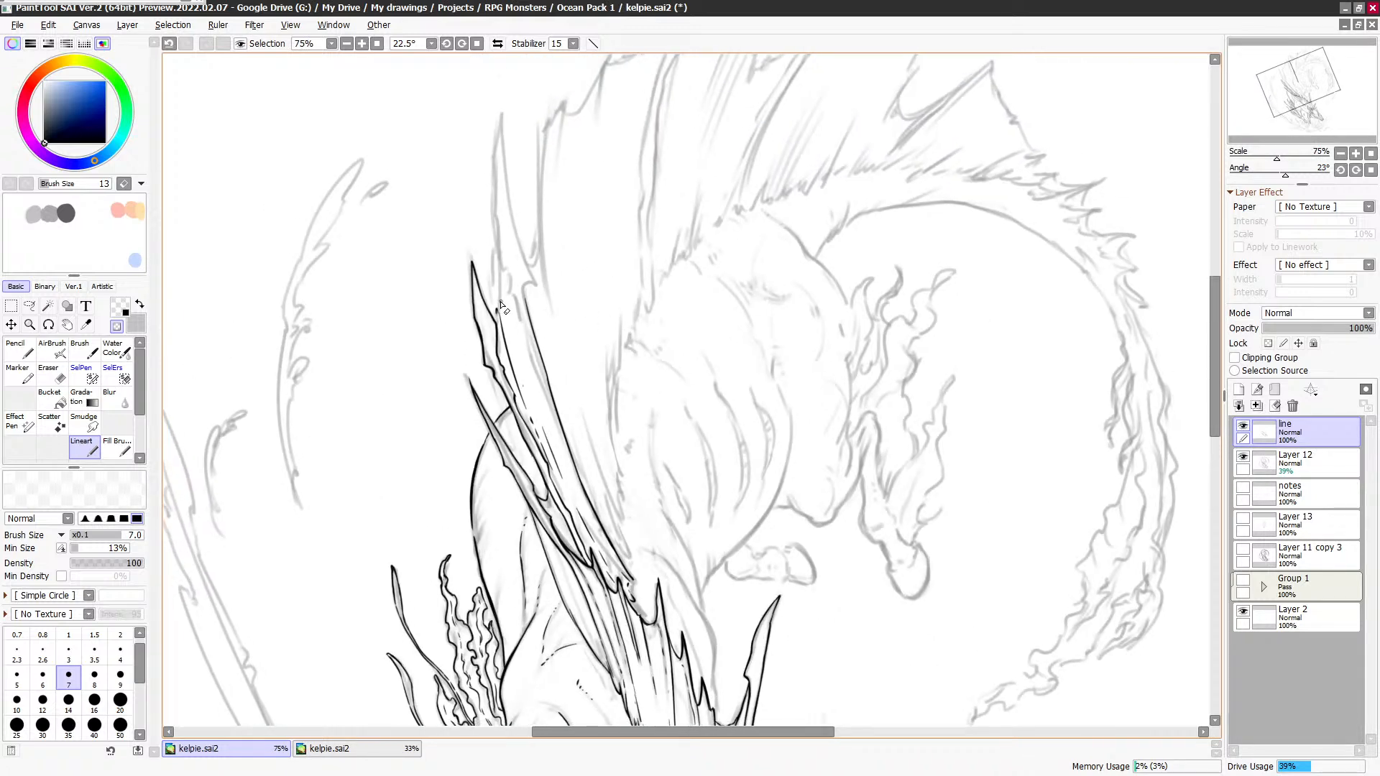
key(bracketleft)
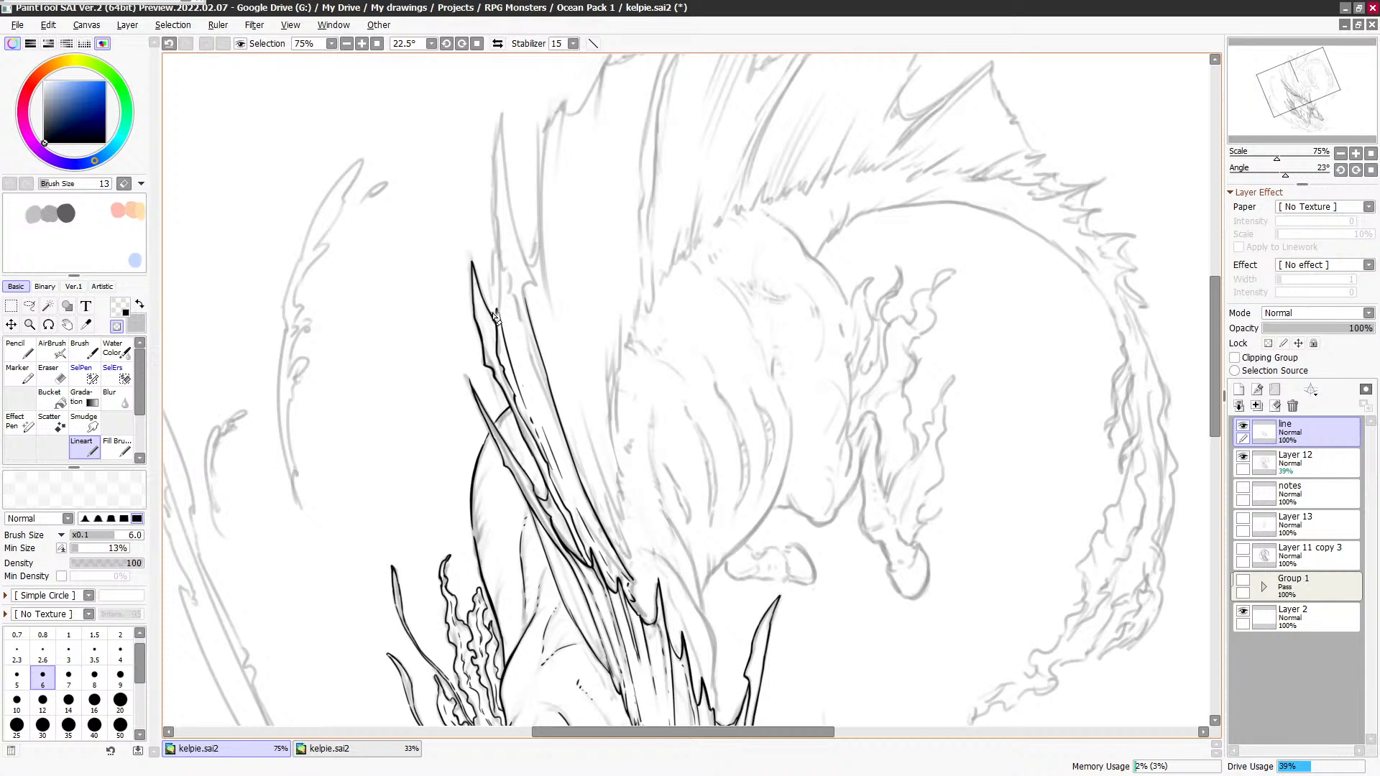
key(minus)
mouse_move(498, 317)
mouse_down()
mouse_move(495, 255)
mouse_move(522, 380)
mouse_move(501, 289)
mouse_move(493, 315)
mouse_move(495, 260)
mouse_up()
key(ctrl+z)
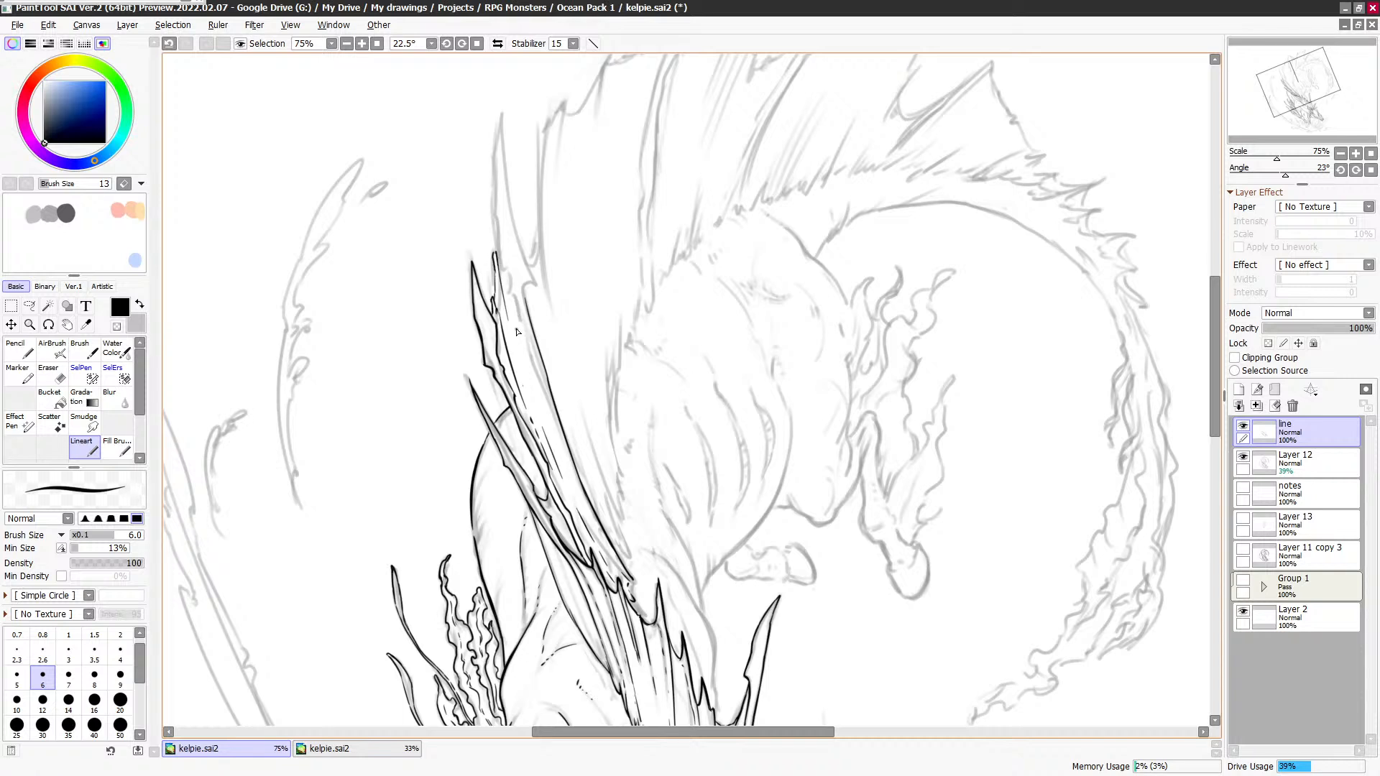
Step: Trim and refine the short strand where it meets the mane spike by alternating ink with the transparent colour
key(c)
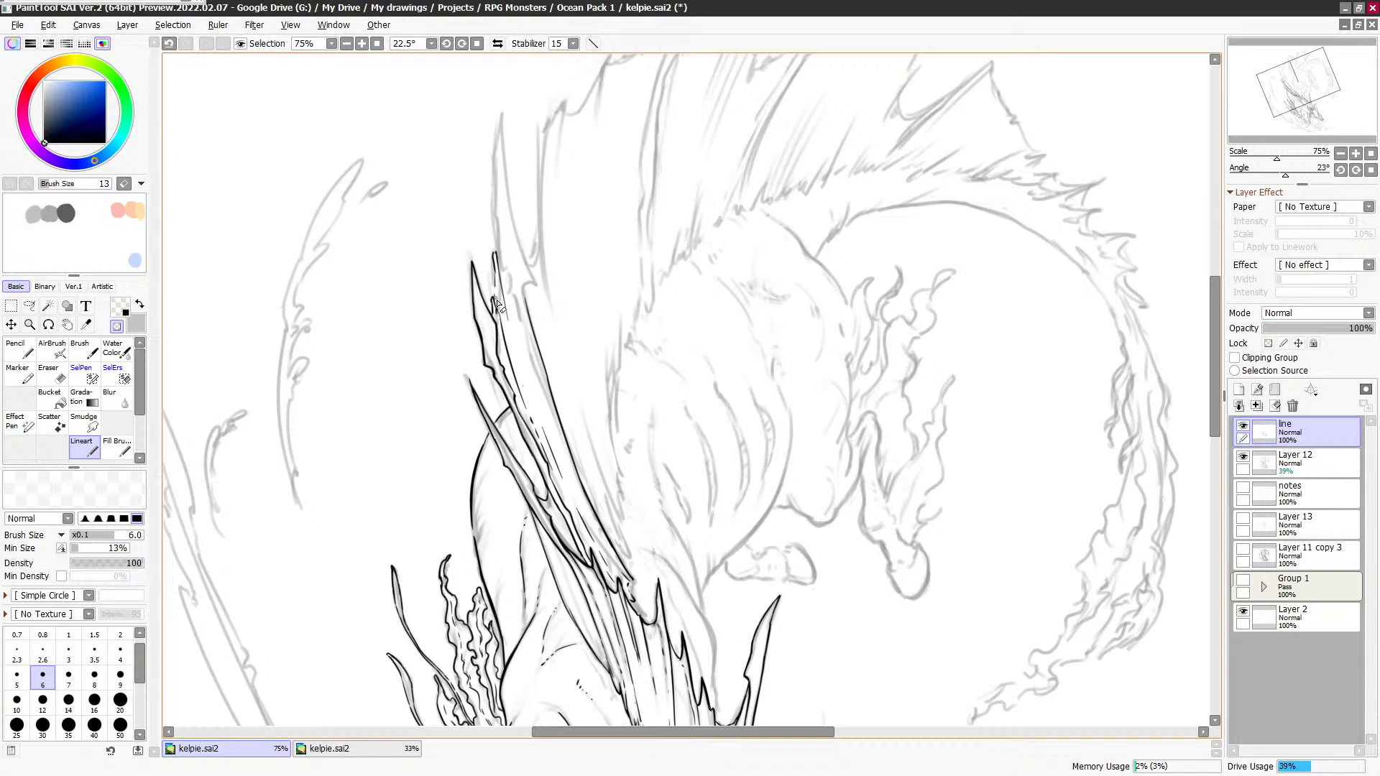
key(c)
key(c)
key(c)
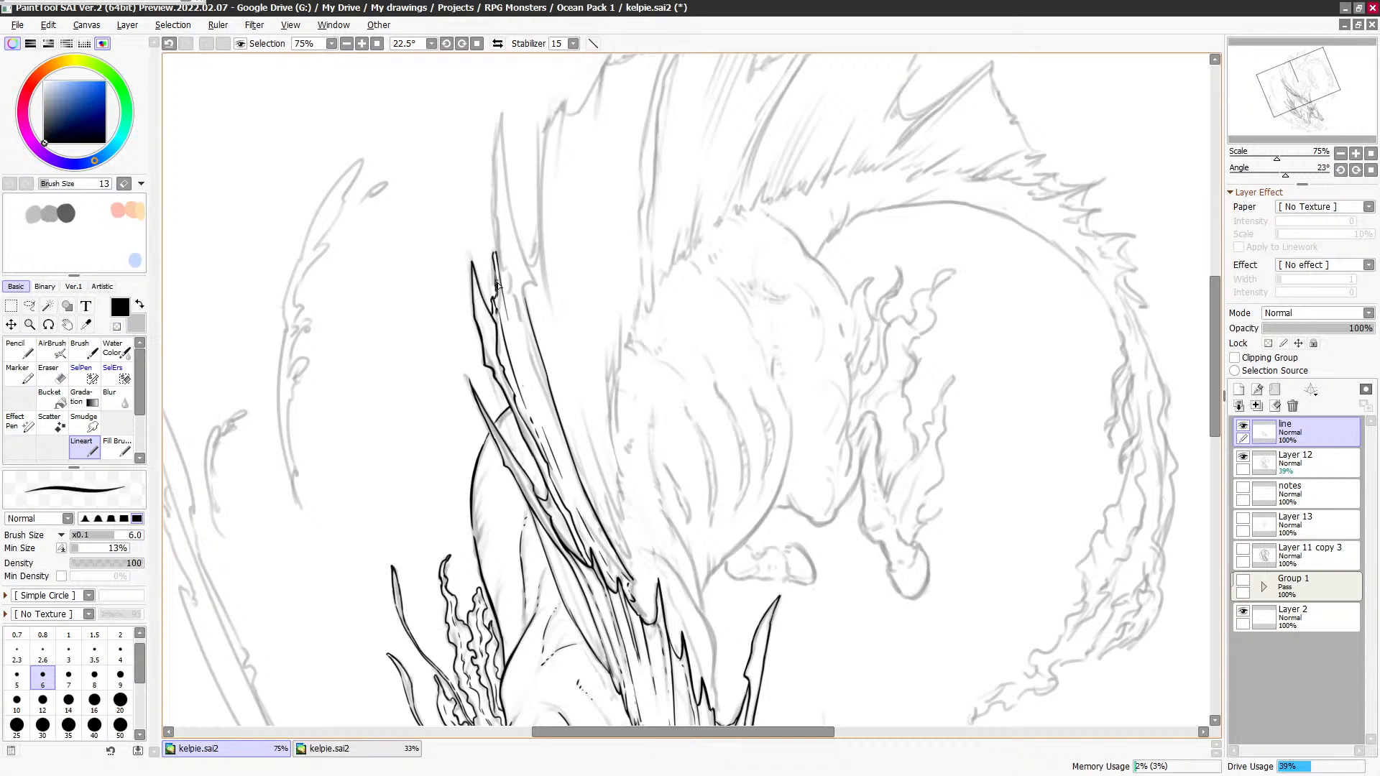
key(c)
key(c)
drag(493, 253, 501, 263)
key(c)
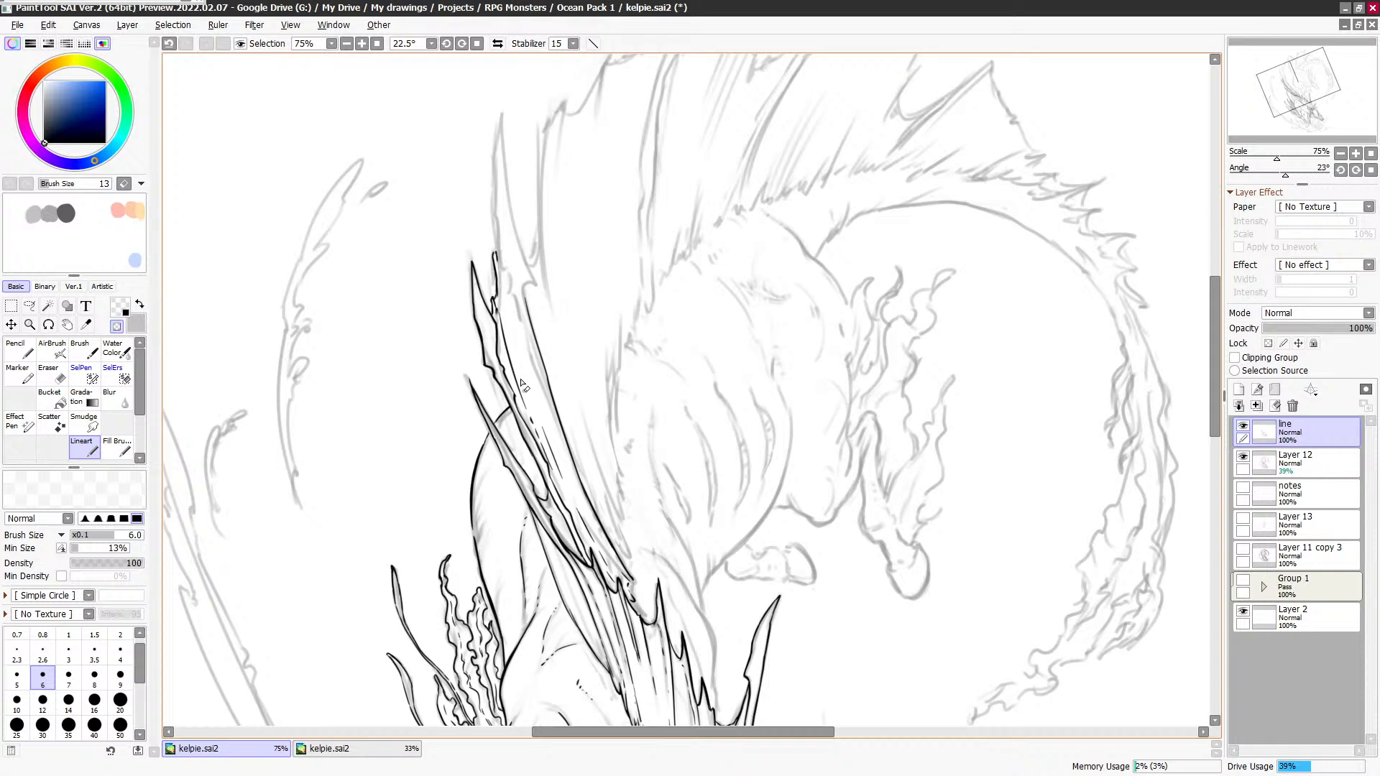
key(c)
key(c)
key(c)
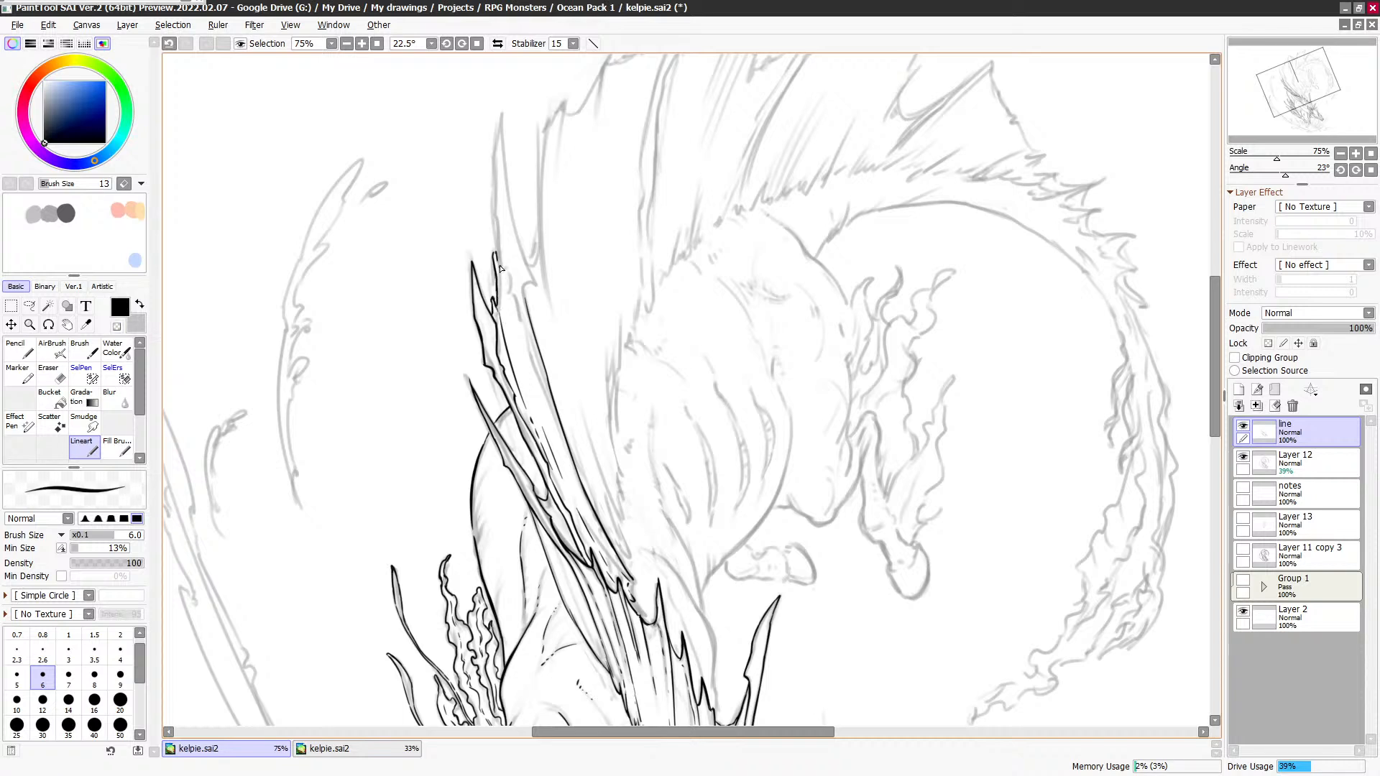
Step: Ink the taller mane spike behind the first one, with its pointed tip and notched rear edge
key(minus)
key(minus)
mouse_move(496, 247)
mouse_down()
mouse_move(519, 307)
mouse_move(513, 297)
mouse_move(540, 313)
mouse_move(518, 318)
mouse_move(514, 296)
mouse_move(562, 452)
mouse_up()
mouse_move(499, 270)
mouse_down()
mouse_move(502, 115)
mouse_move(533, 284)
mouse_up()
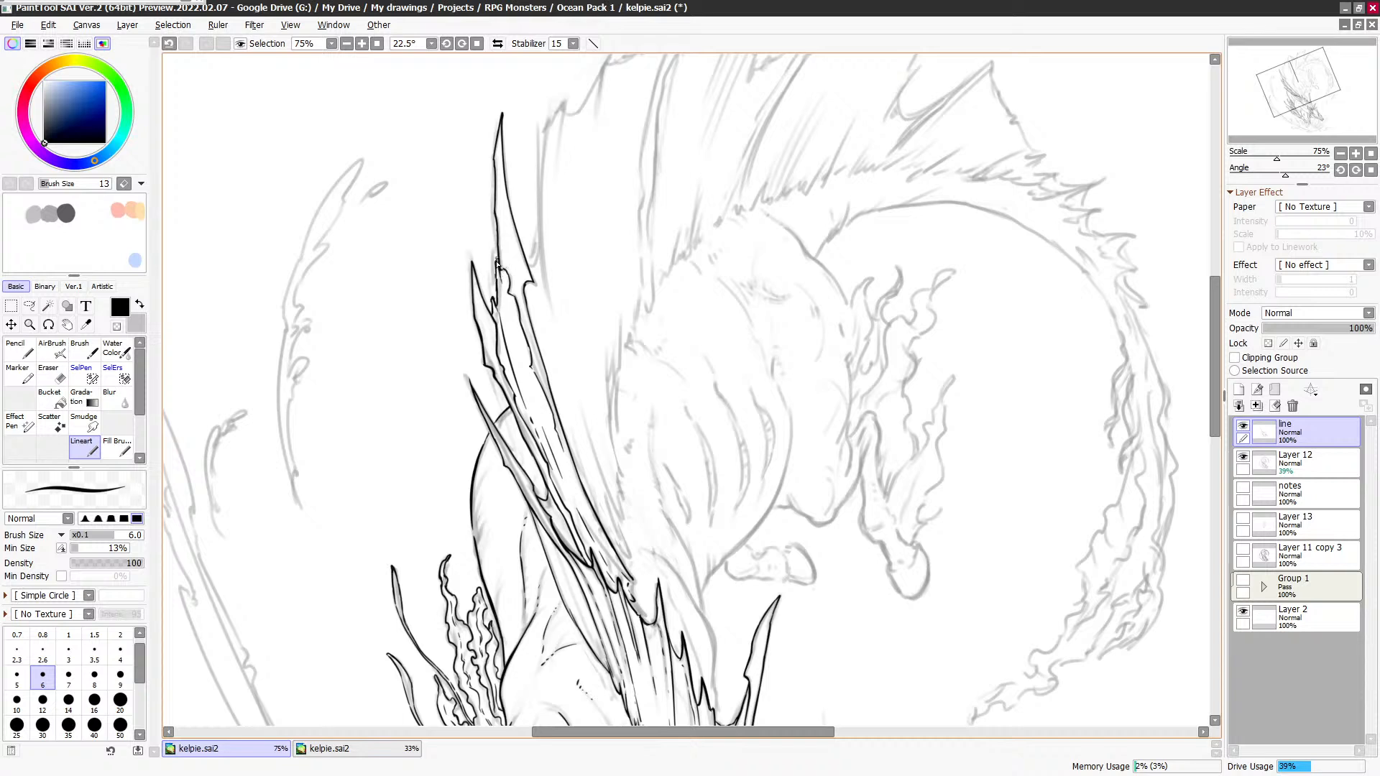
Step: Add inner strand lines down the length of the taller mane spike, undoing the unwanted strokes
mouse_move(501, 285)
mouse_down()
mouse_move(525, 386)
mouse_move(543, 416)
mouse_move(546, 403)
mouse_move(622, 573)
mouse_up()
key(ctrl+z)
key(ctrl+z)
key(ctrl+z)
scroll(585, 352, up, 3)
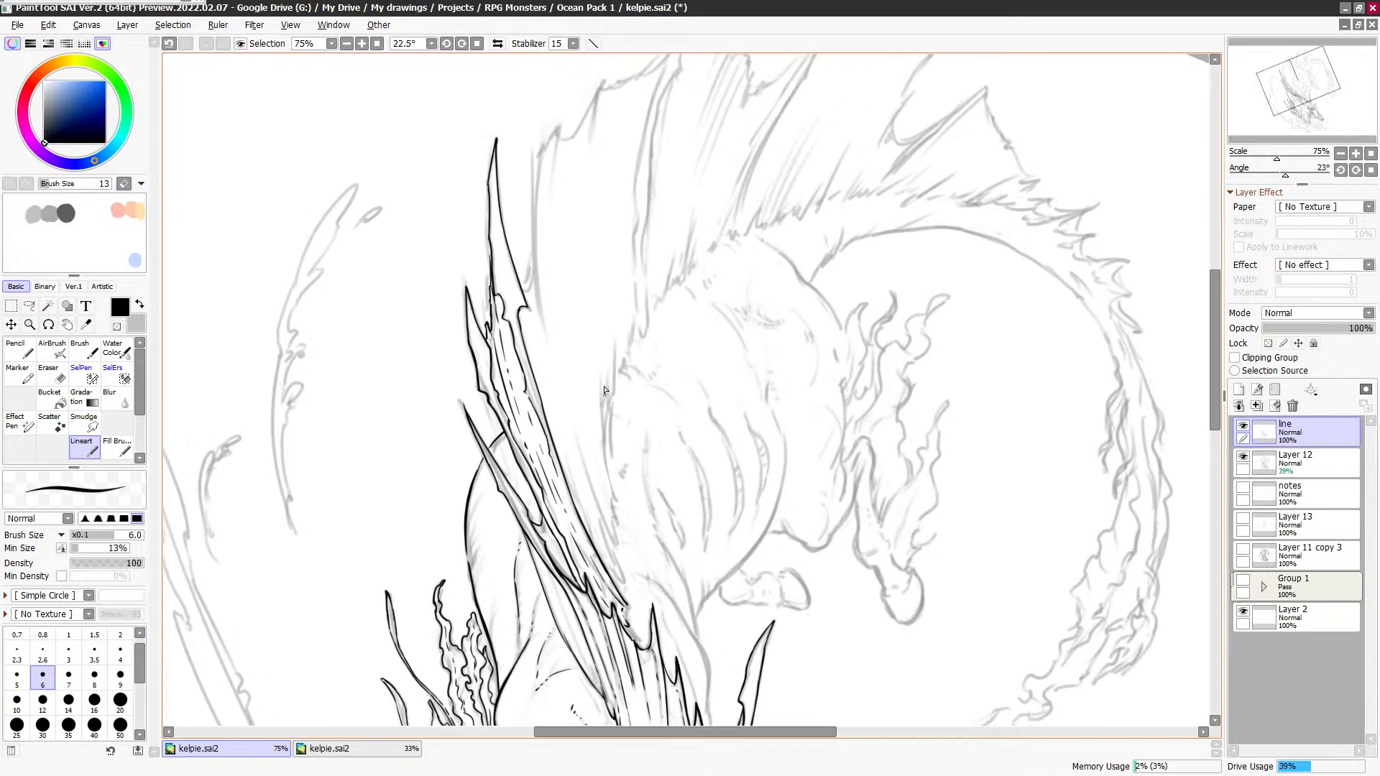
scroll(512, 241, up, 1)
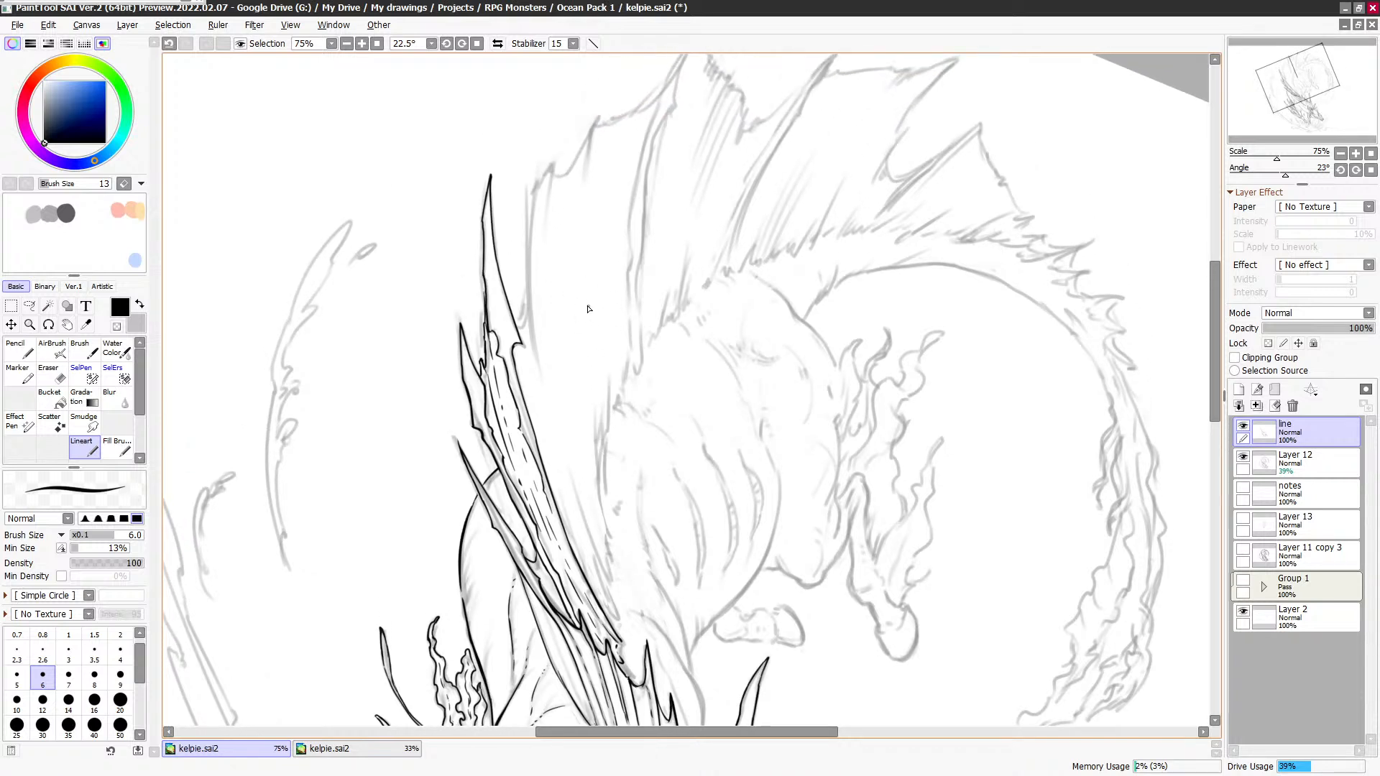
key(e)
key(e)
scroll(507, 272, up, 1)
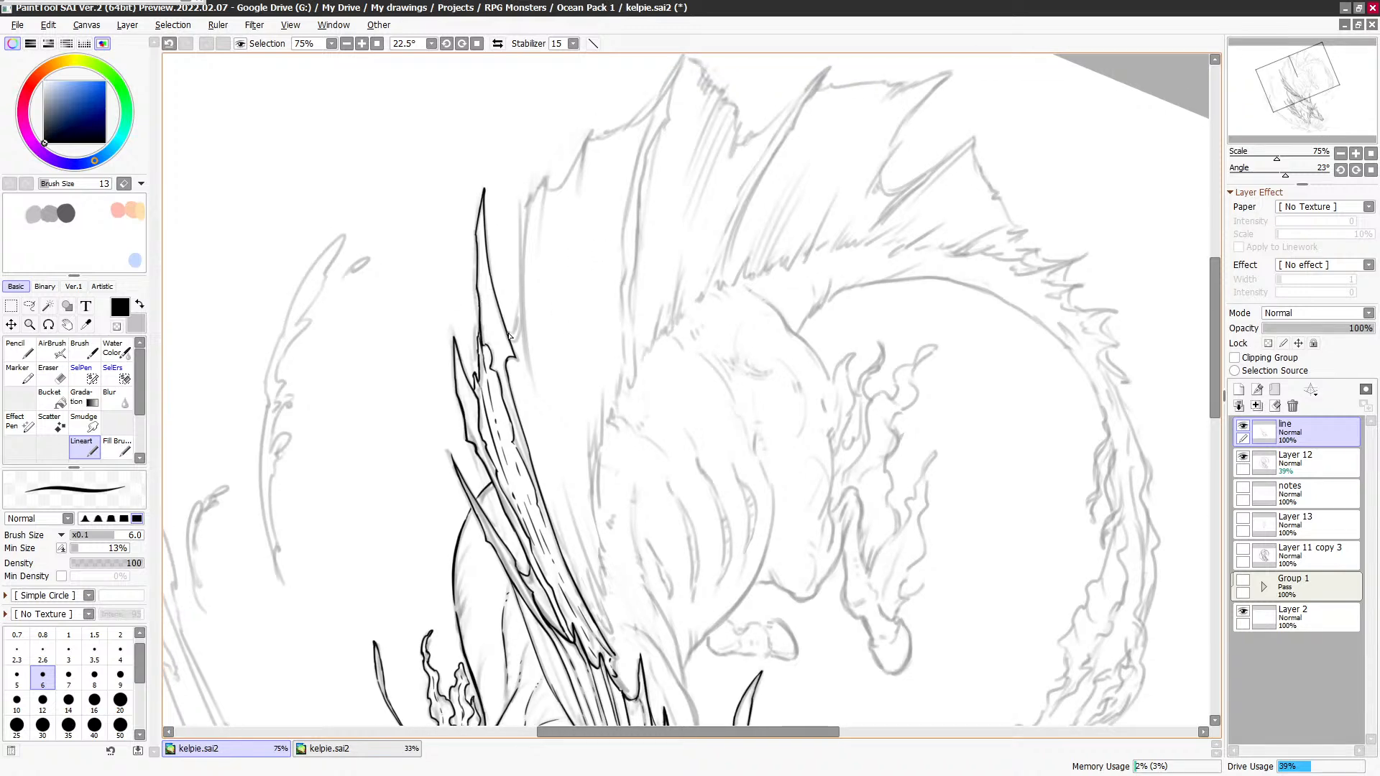
Step: Ink fine parallel strands beside the long mane strand toward its base, redoing the first stroke
scroll(521, 336, down, 5)
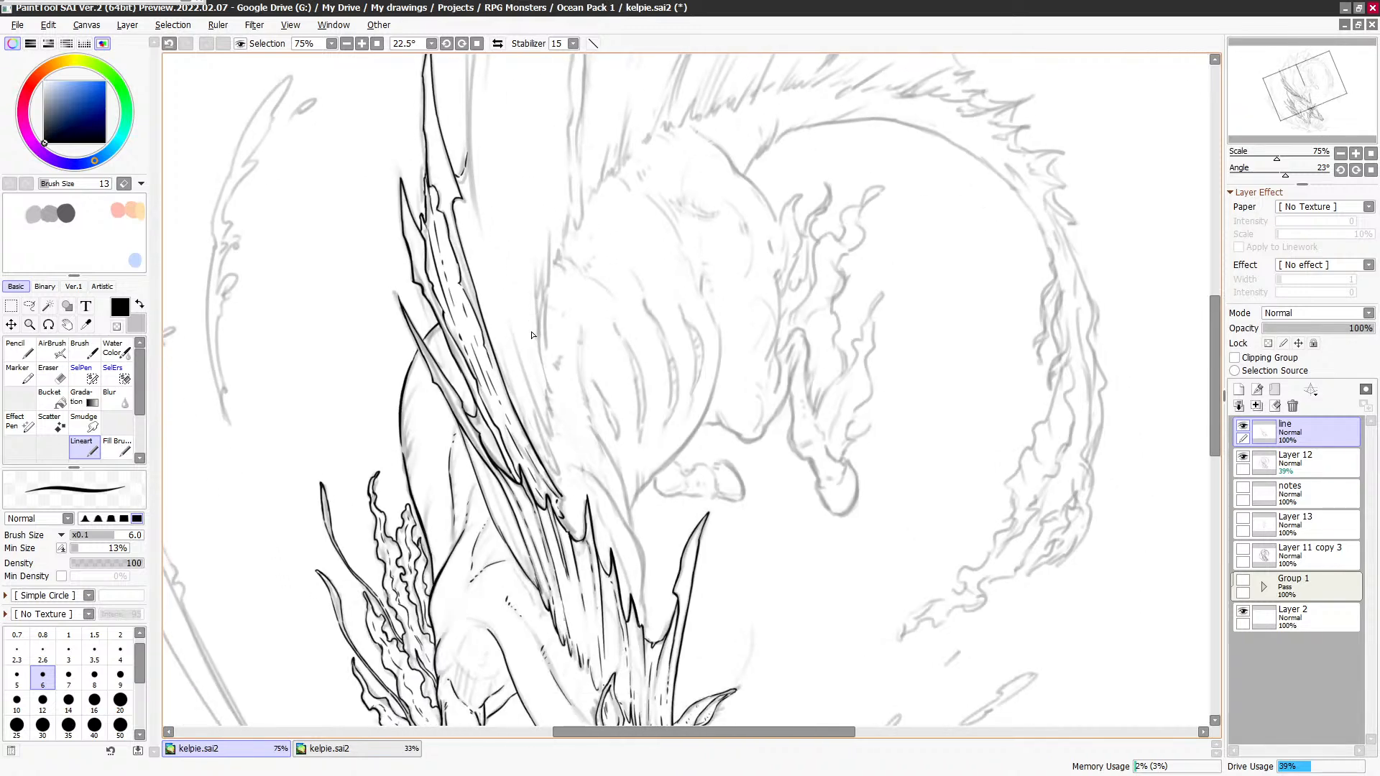
drag(513, 337, 550, 454)
key(ctrl+z)
drag(513, 335, 553, 454)
mouse_move(532, 408)
mouse_down()
mouse_move(555, 489)
mouse_move(553, 426)
mouse_up()
drag(534, 344, 552, 410)
Step: Ink the short pointed hair strands hanging over the body behind the long mane strand, undoing the unwanted strokes
mouse_move(532, 267)
mouse_down()
mouse_move(545, 345)
mouse_move(548, 220)
mouse_up()
key(ctrl+z)
key(ctrl+z)
mouse_move(562, 308)
mouse_down()
mouse_move(542, 362)
mouse_move(550, 299)
mouse_up()
drag(656, 375, 626, 265)
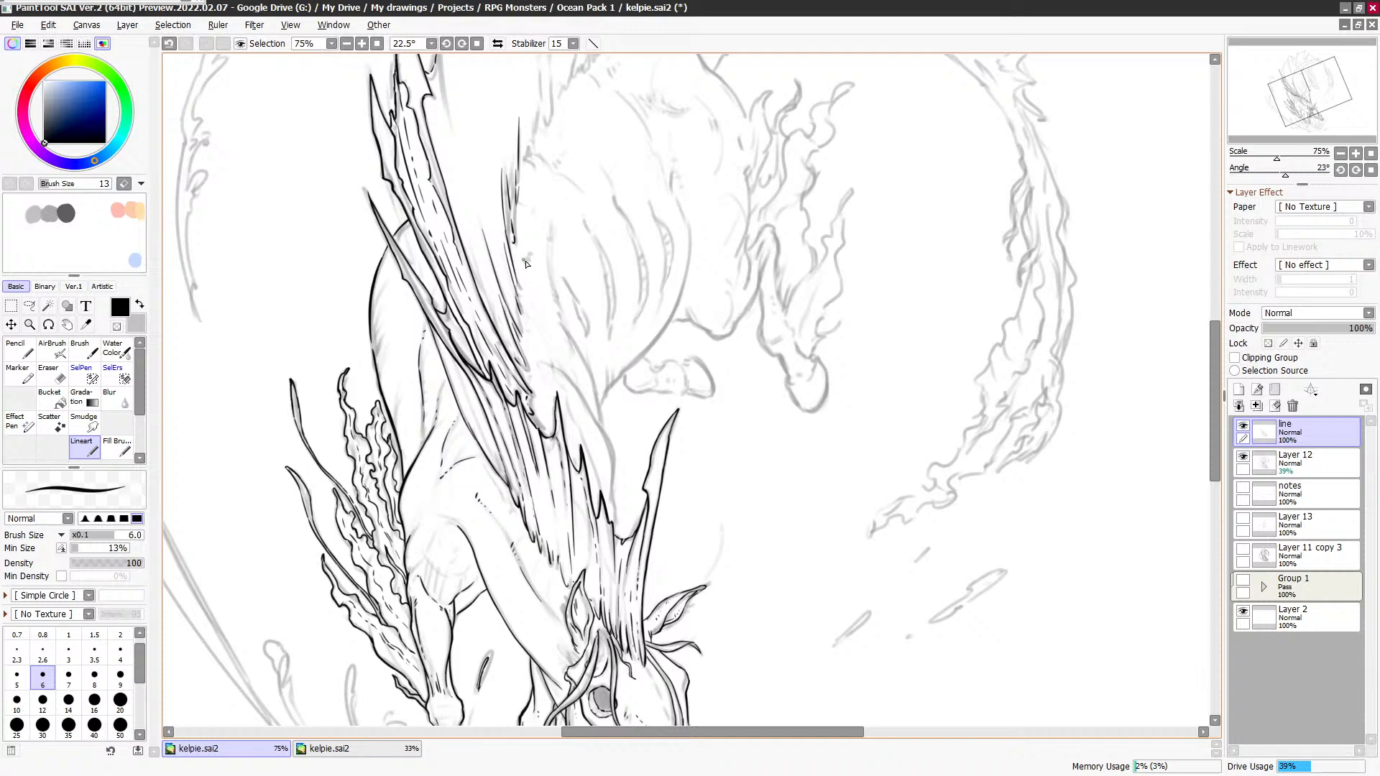
Step: Add small texture marks below the short strands and ink the far shoulder contour down to the mane spikes
drag(525, 263, 530, 255)
drag(550, 366, 616, 460)
key(ctrl+z)
drag(600, 429, 616, 461)
mouse_move(617, 454)
mouse_down()
mouse_move(617, 370)
mouse_move(612, 416)
mouse_up()
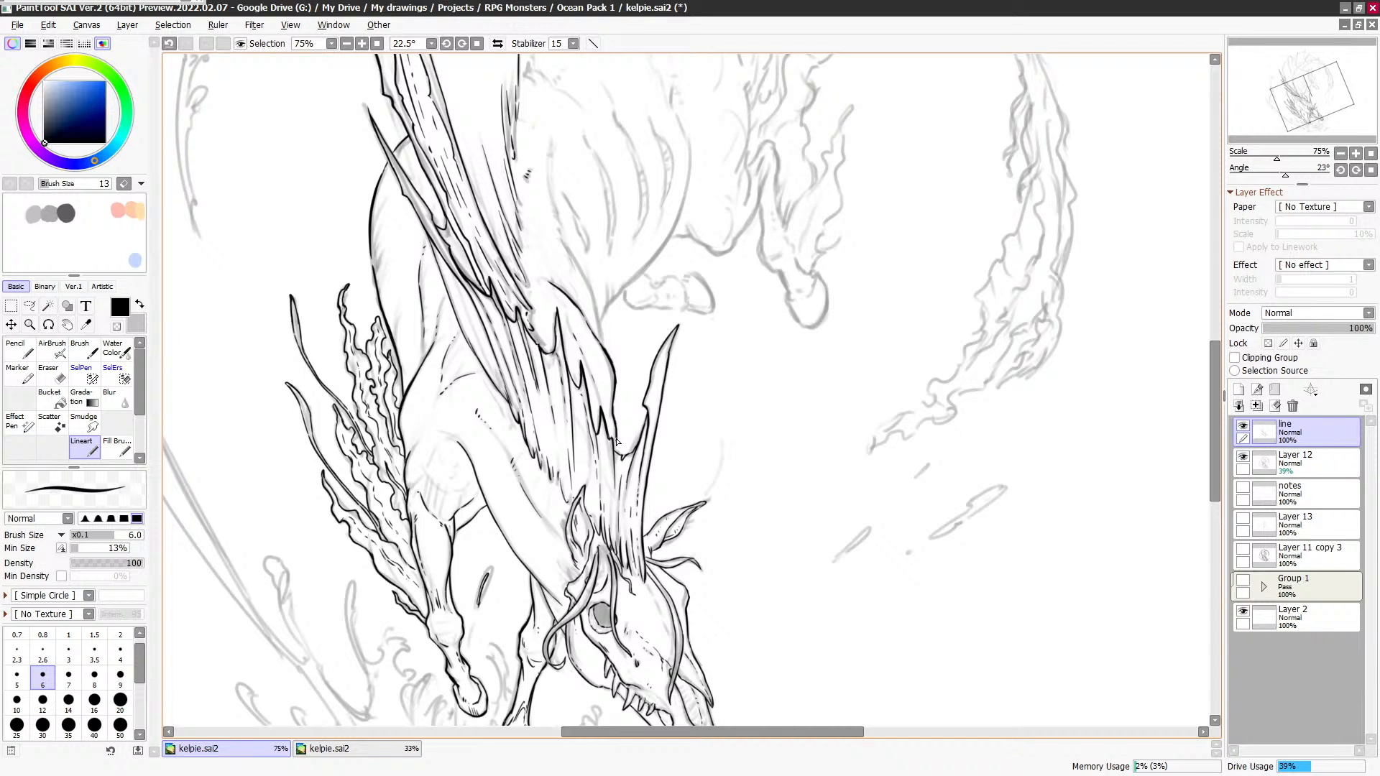
Step: Rework the lower end of the far shoulder contour, cleaning up its junction with the mane spikes
key(ctrl+z)
drag(616, 451, 612, 439)
key(ctrl+z)
key(e)
key(e)
key(e)
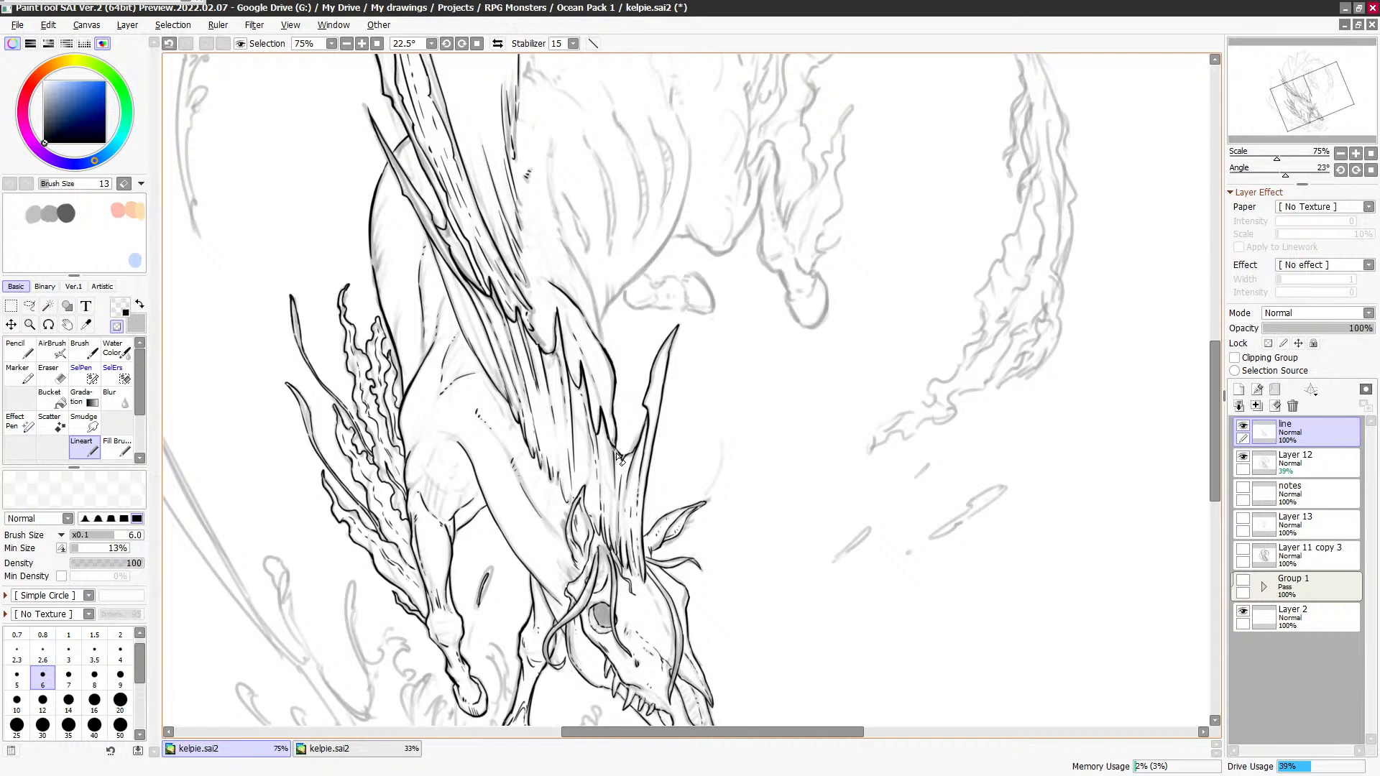
key(e)
key(e)
key(e)
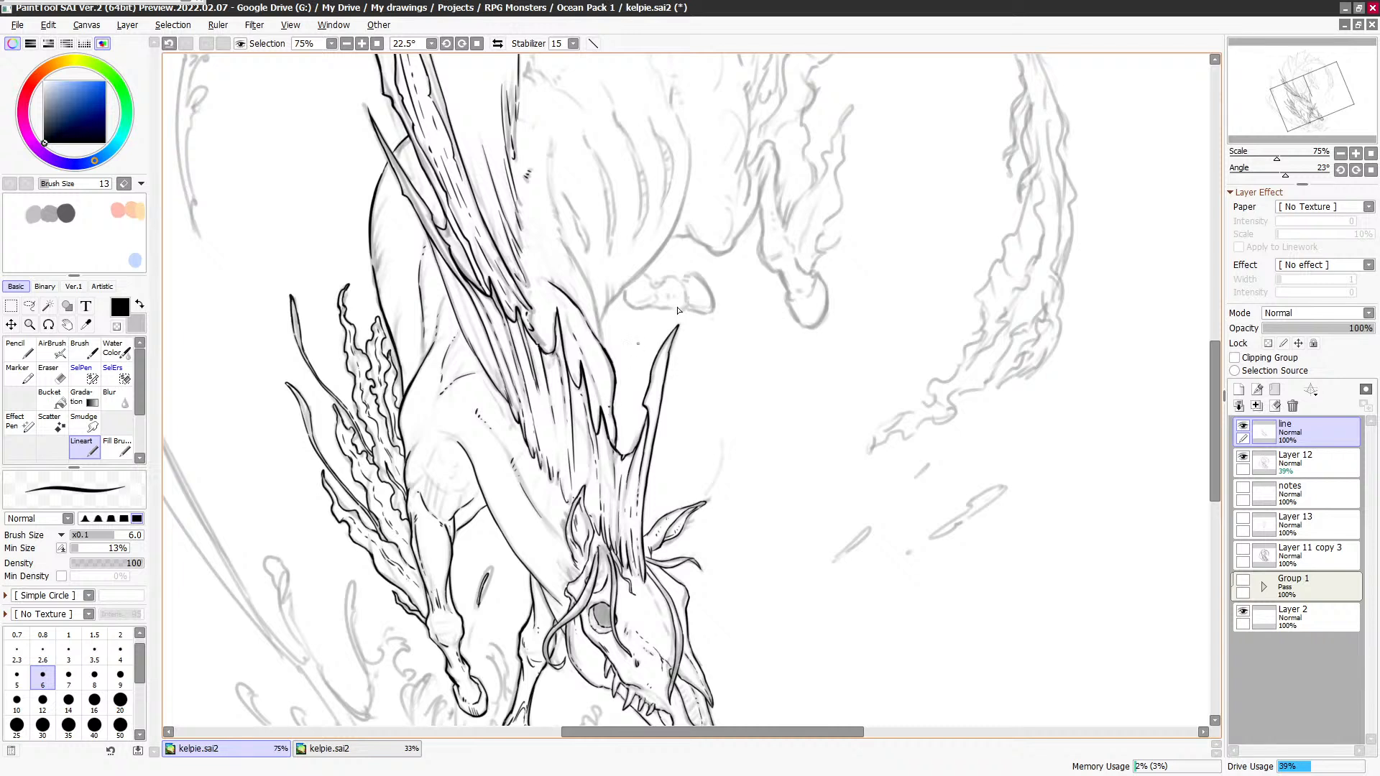
Step: Retouch the bend of the far shoulder contour beside the mane spikes, undoing the unwanted strokes
mouse_move(624, 378)
mouse_down()
mouse_move(631, 391)
mouse_move(611, 410)
mouse_up()
key(ctrl+z)
key(ctrl+z)
drag(615, 370, 616, 390)
key(c)
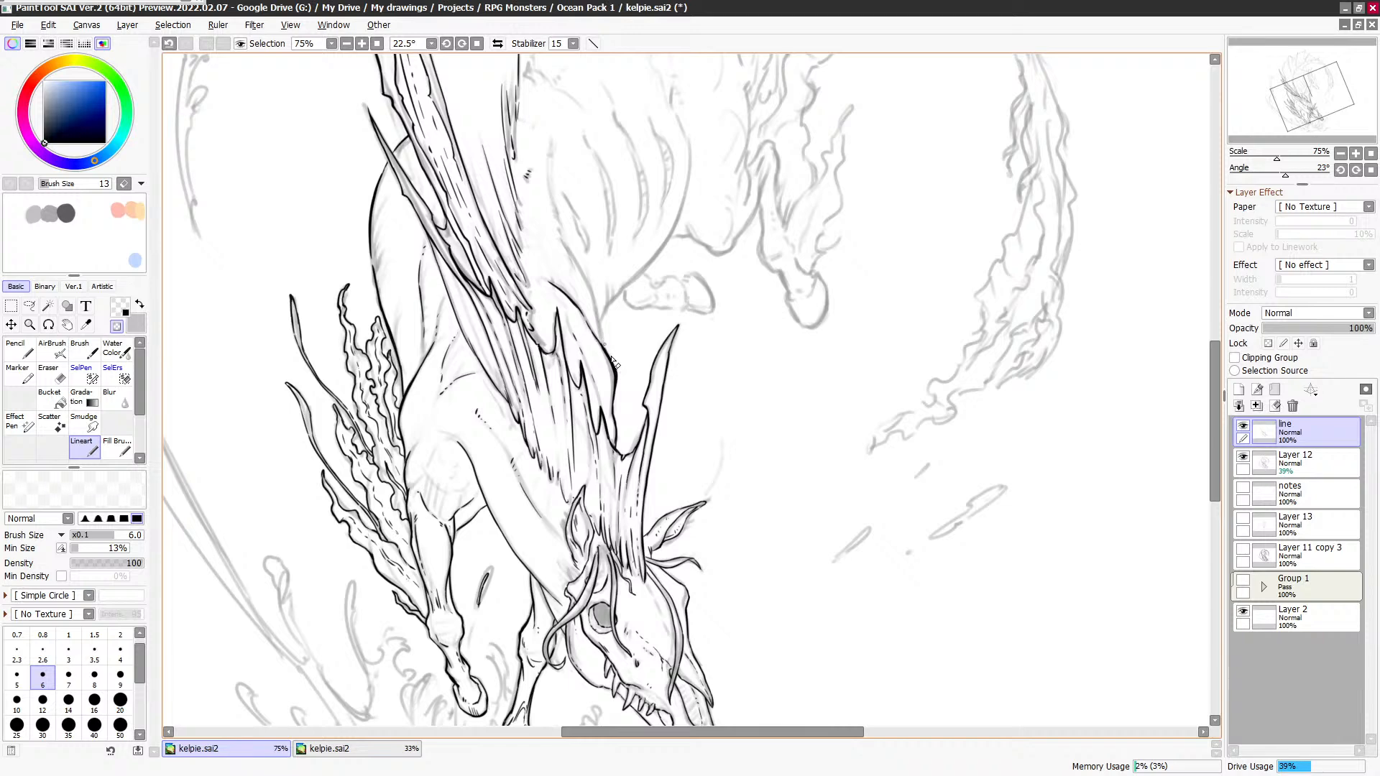
scroll(625, 314, down, 3)
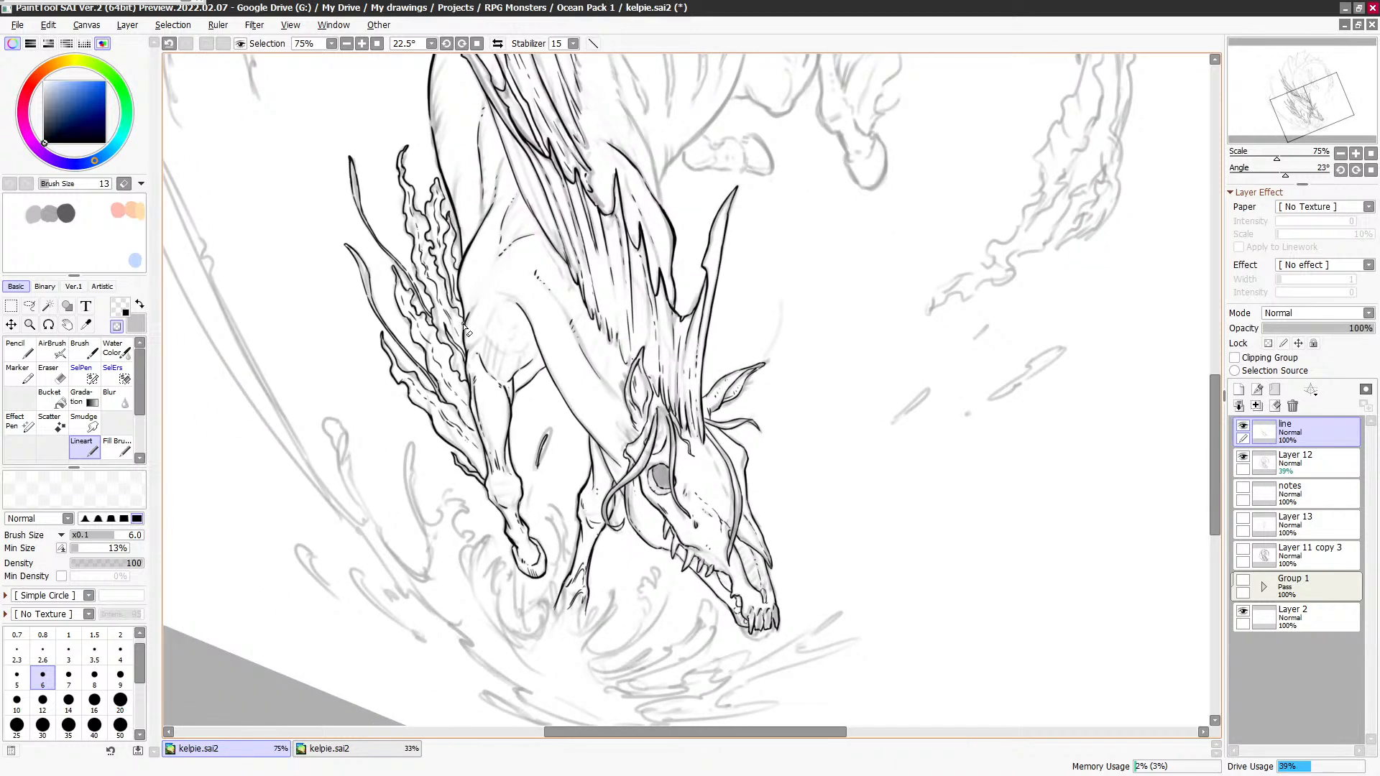
key(c)
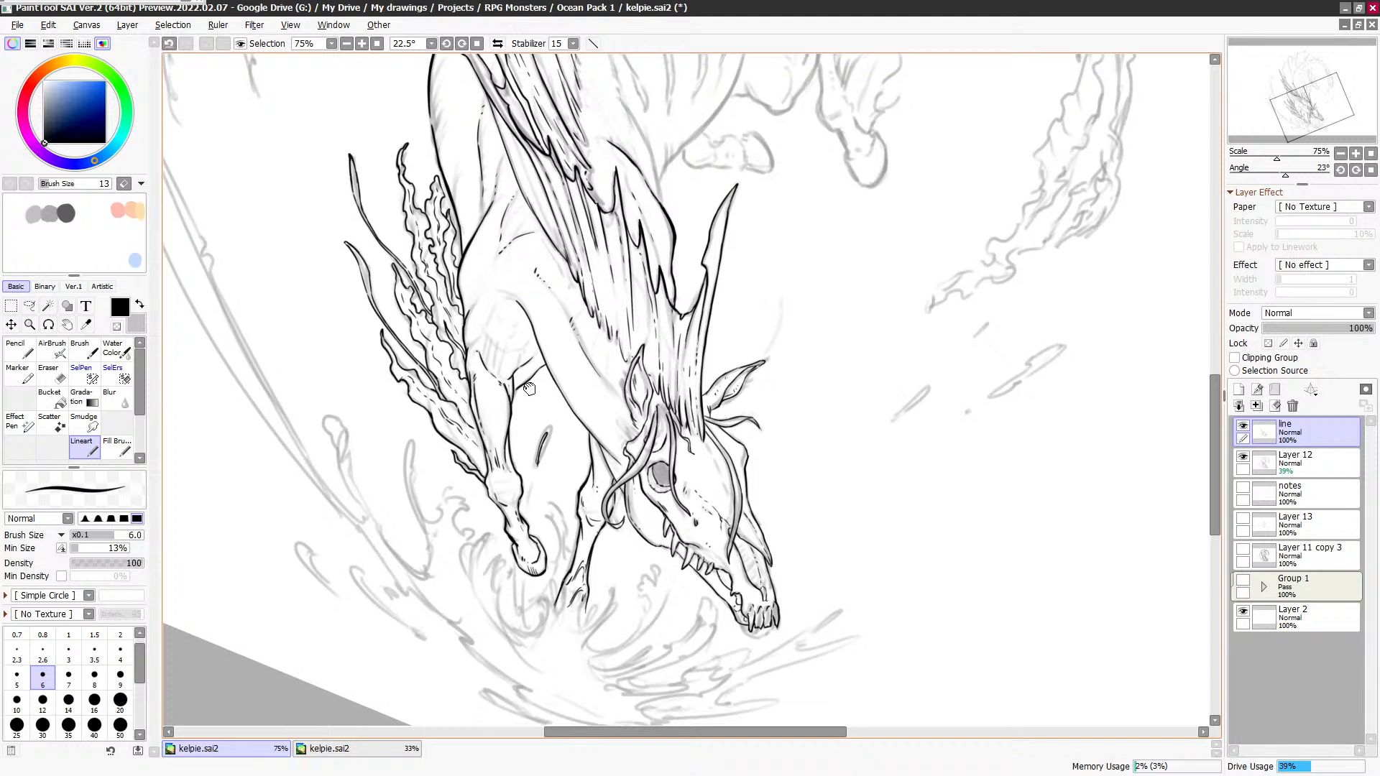
scroll(521, 345, down, 2)
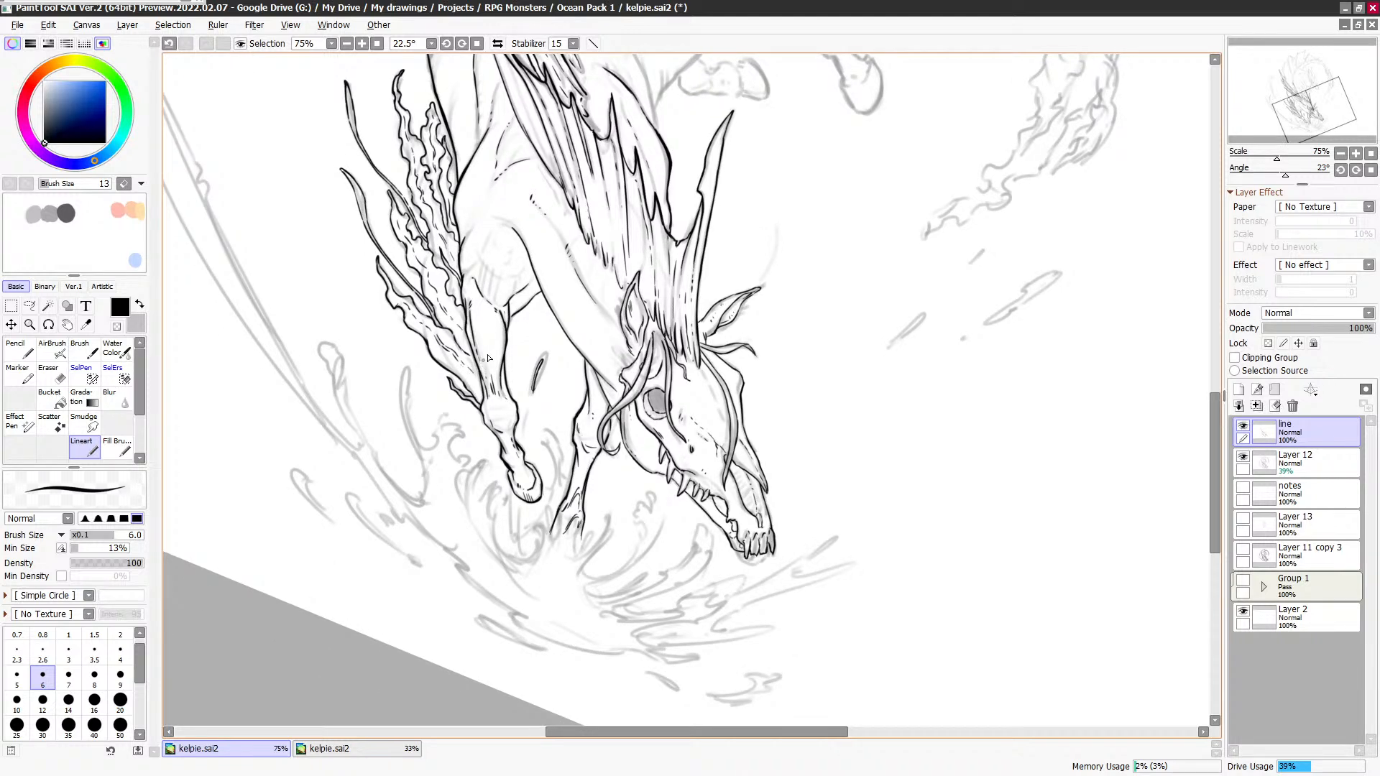
key(c)
scroll(825, 533, up, 4)
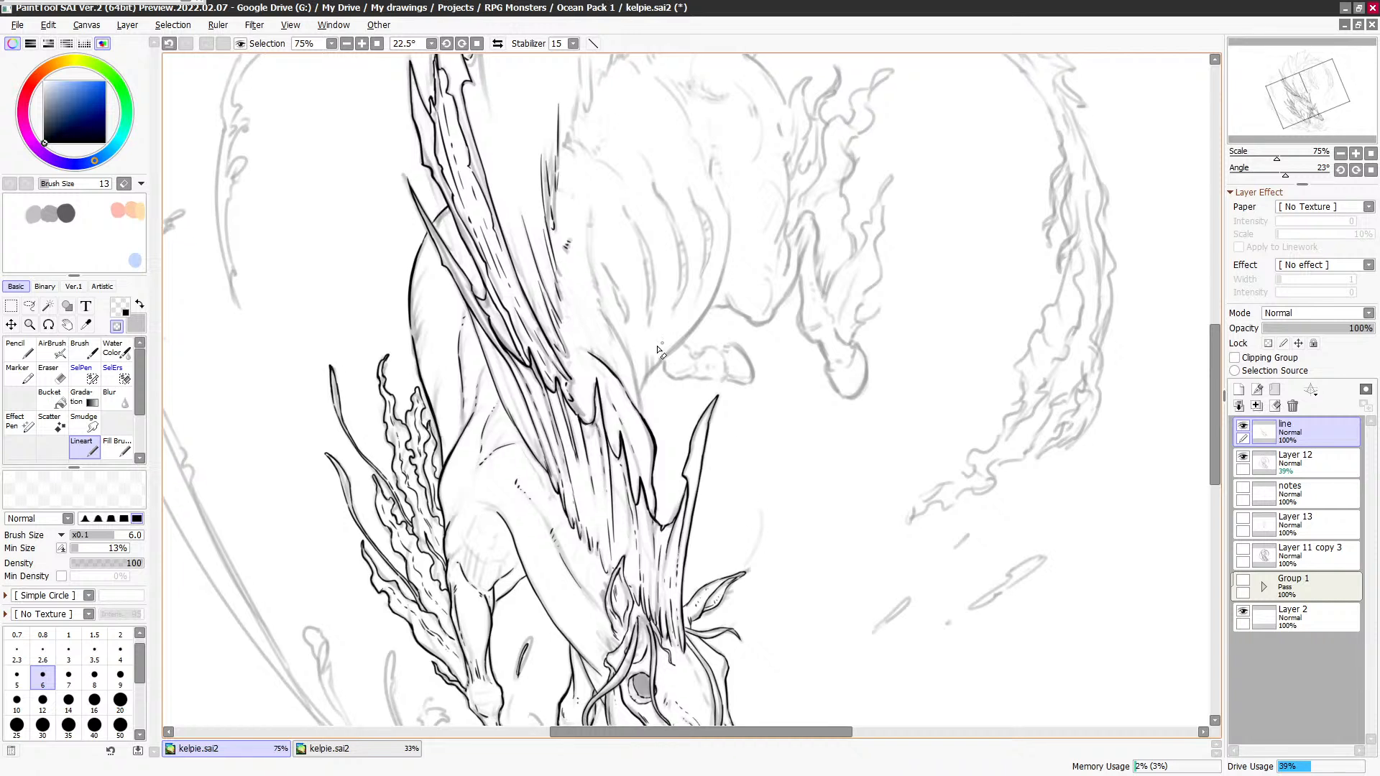
Step: Ink the body contour line just above the far shoulder, undoing the stray stroke
key(minus)
drag(645, 421, 633, 368)
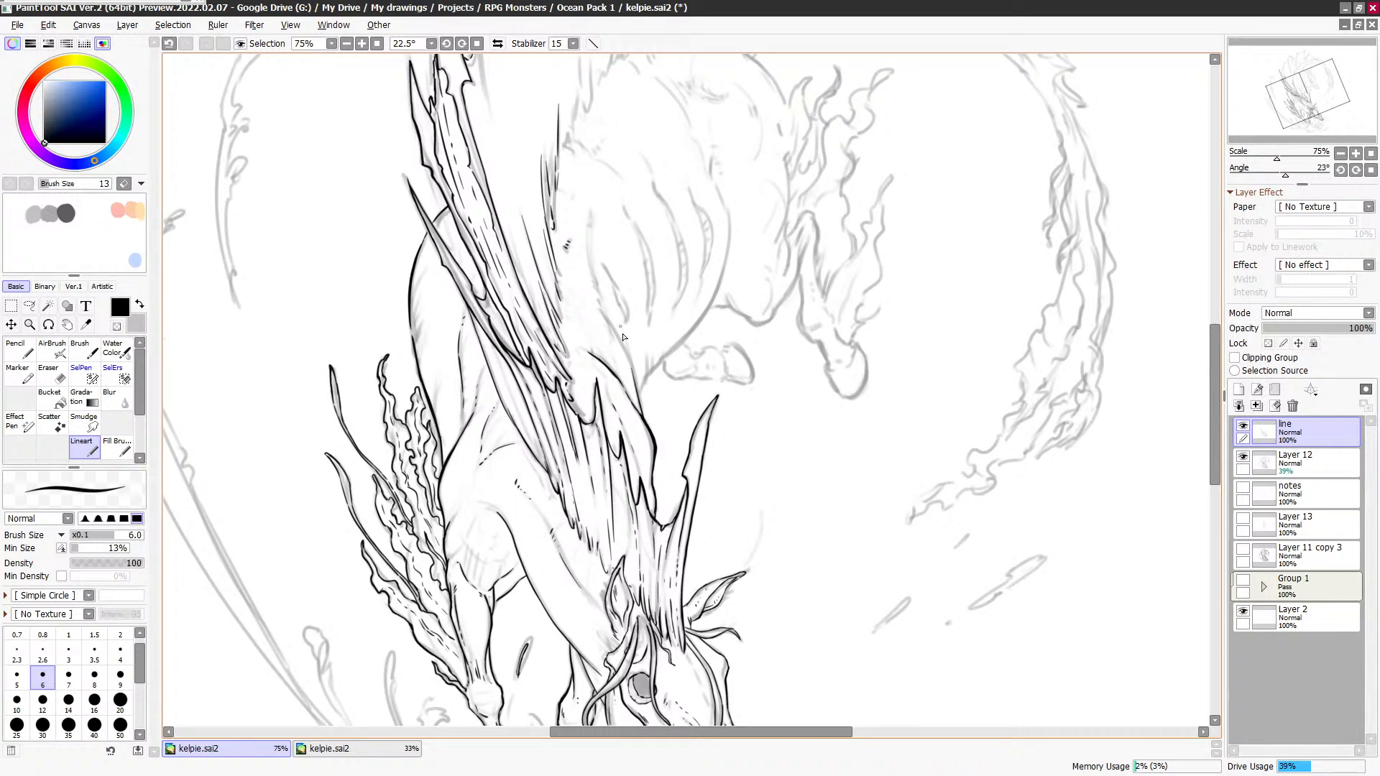
drag(604, 316, 631, 362)
key(minus)
key(minus)
scroll(682, 323, down, 3)
key(minus)
drag(647, 335, 656, 369)
key(ctrl+z)
scroll(650, 329, up, 2)
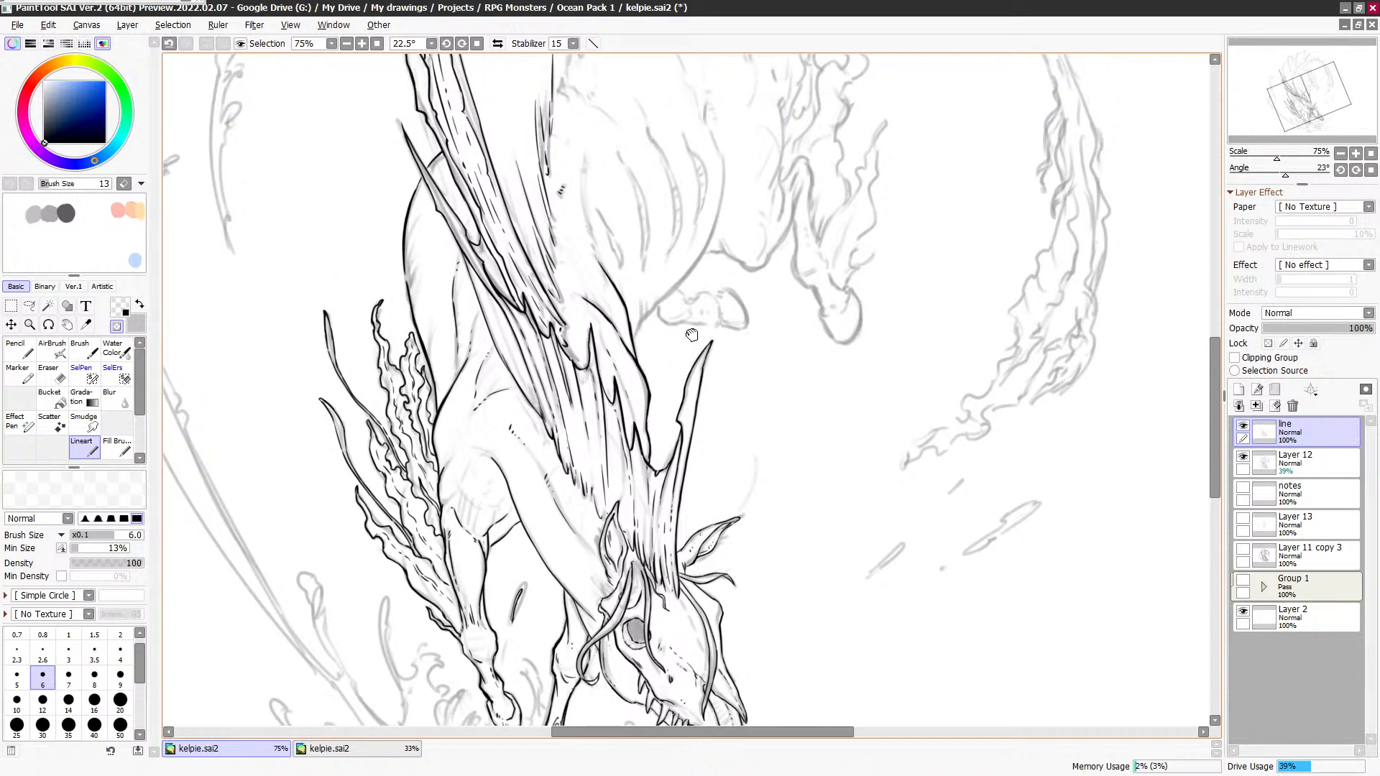
Step: Add short shading marks on the flank above the shoulder contour, undoing the unwanted strokes
key(minus)
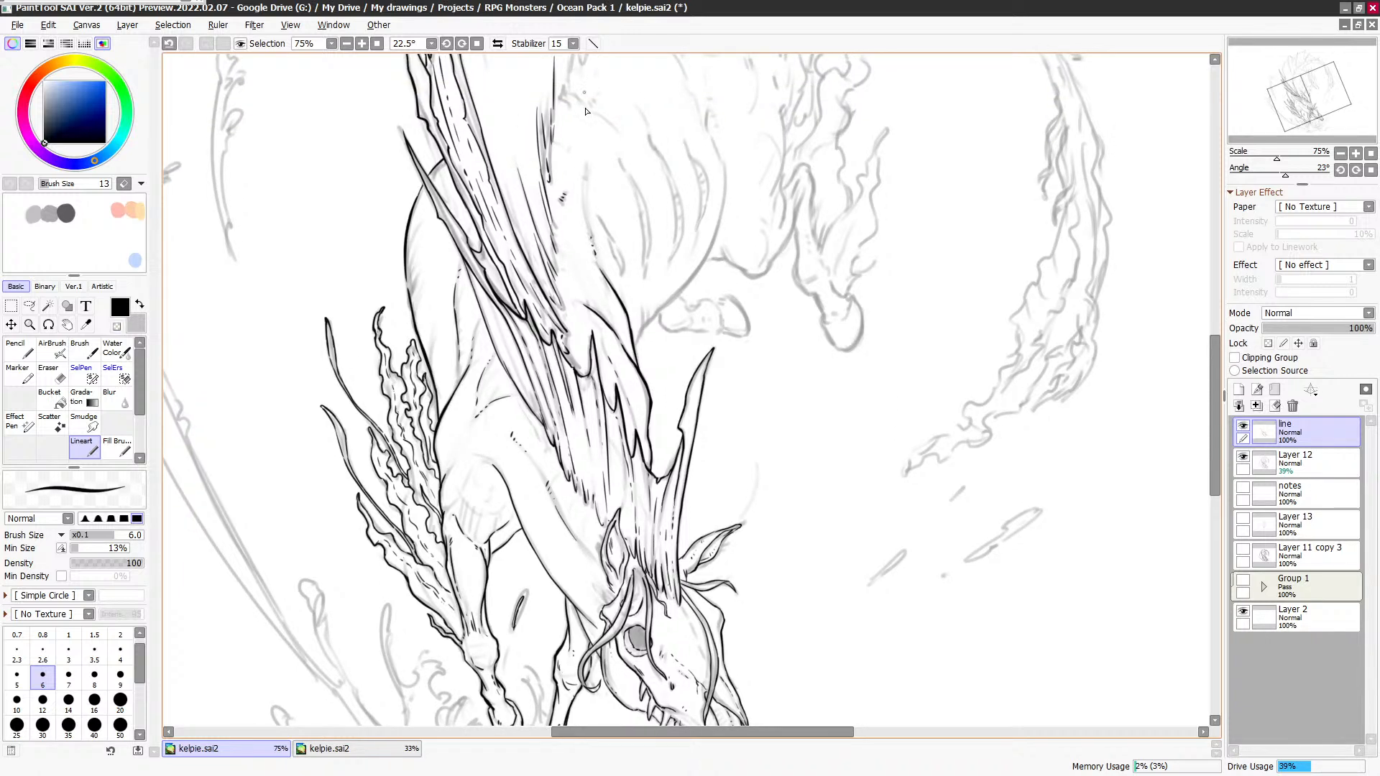
key(ctrl+z)
key(ctrl+z)
drag(589, 238, 588, 231)
key(ctrl+z)
drag(600, 270, 589, 235)
key(ctrl+z)
key(ctrl+z)
key(ctrl+z)
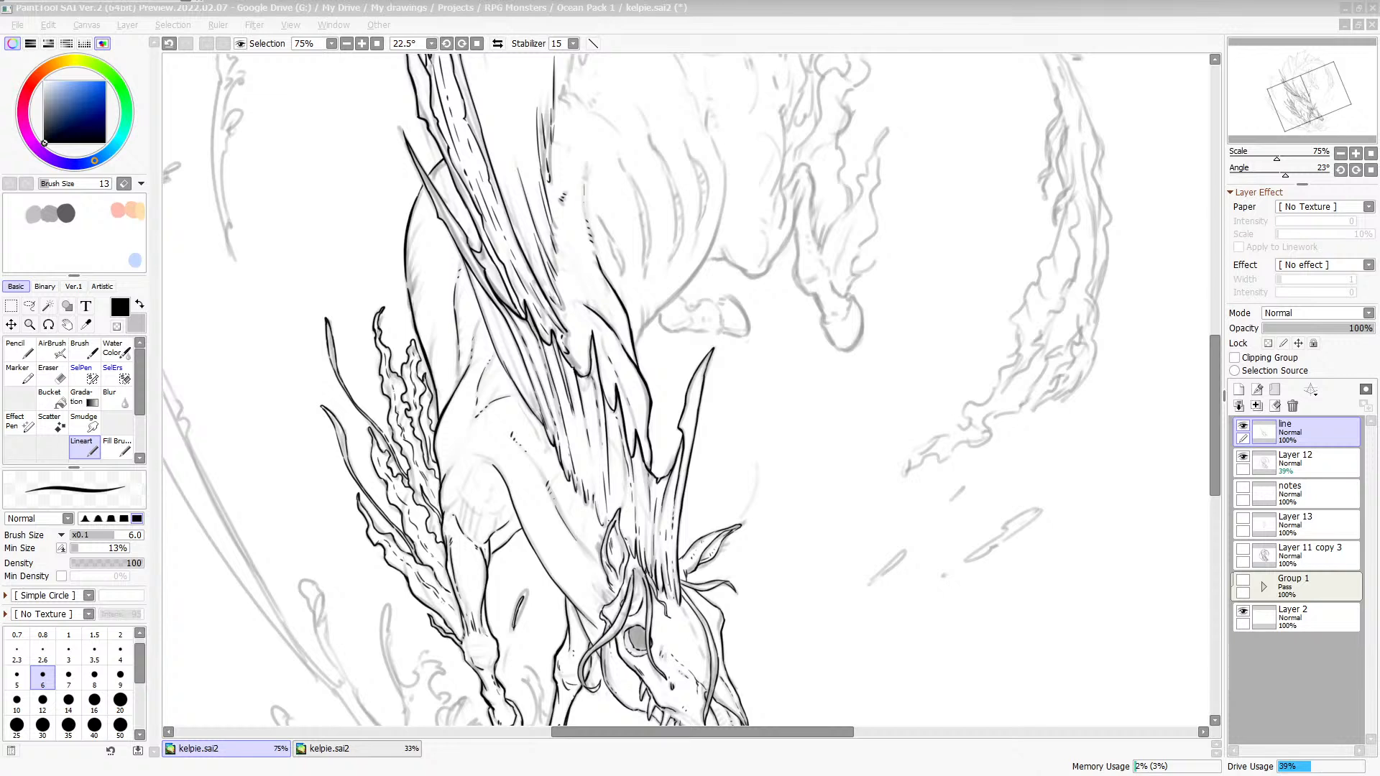
Step: Ink the first small curved slit on the flank behind the shoulder
click(614, 260)
drag(601, 223, 625, 267)
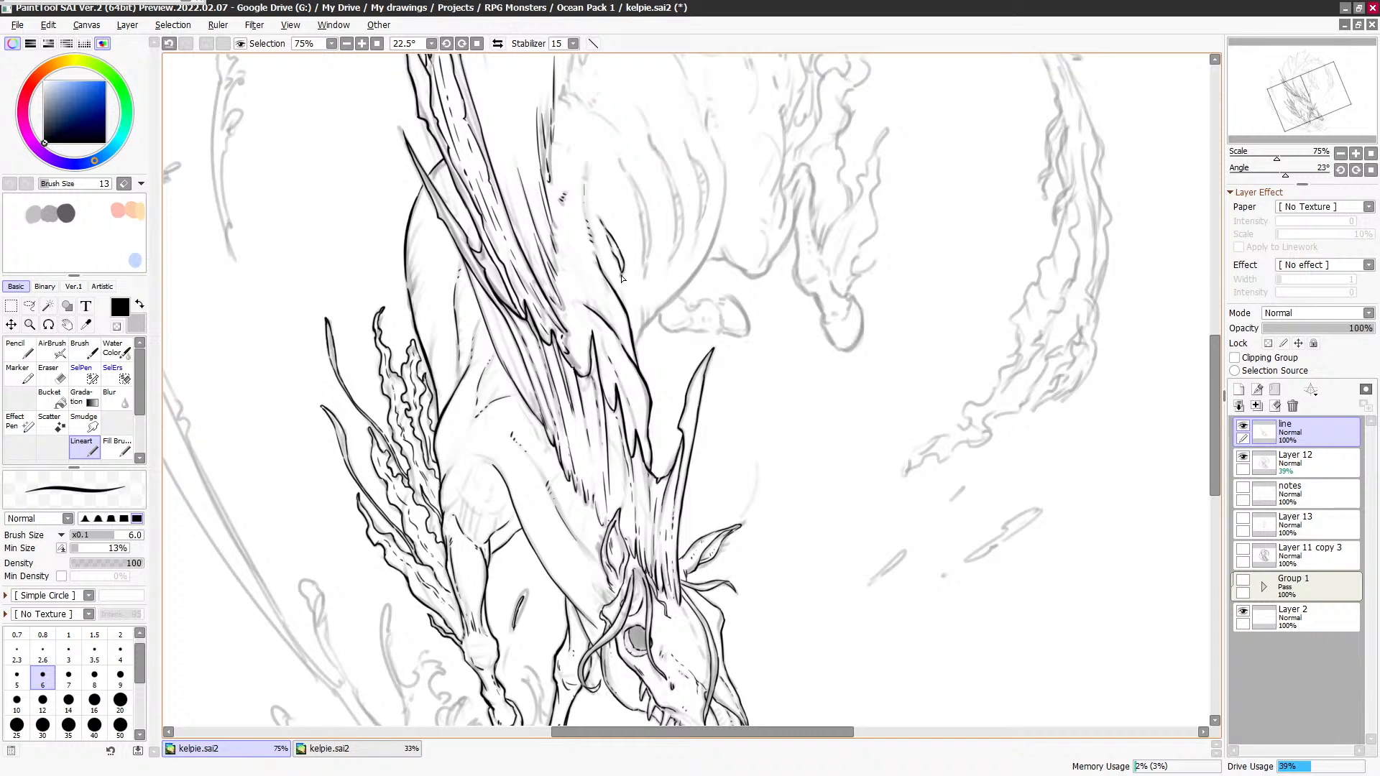
key(ctrl+z)
key(ctrl+y)
drag(654, 242, 646, 252)
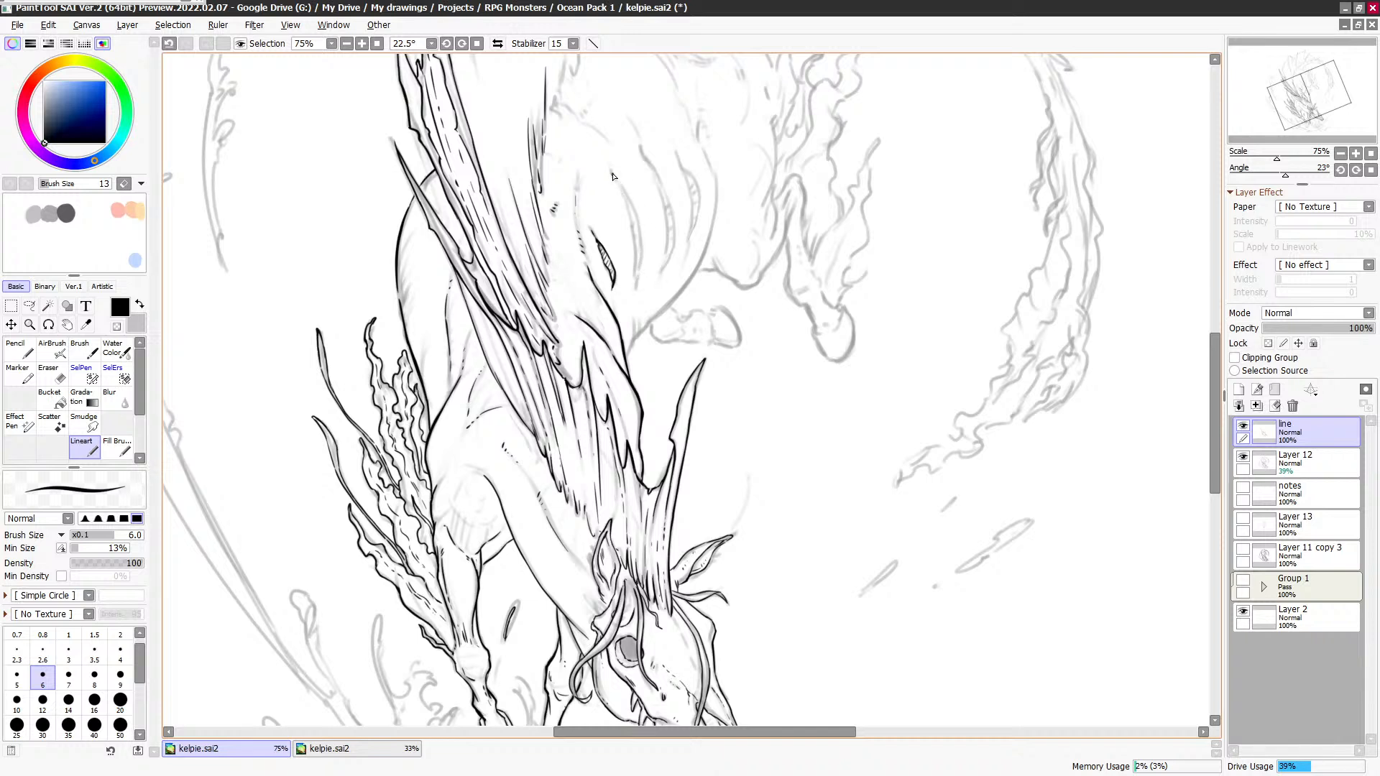
Step: Ink the longer curved slit on the flank behind the first one, redrawing its curve
drag(611, 173, 642, 252)
key(ctrl+z)
mouse_move(612, 172)
mouse_down()
mouse_move(637, 287)
mouse_move(640, 261)
mouse_move(635, 292)
mouse_up()
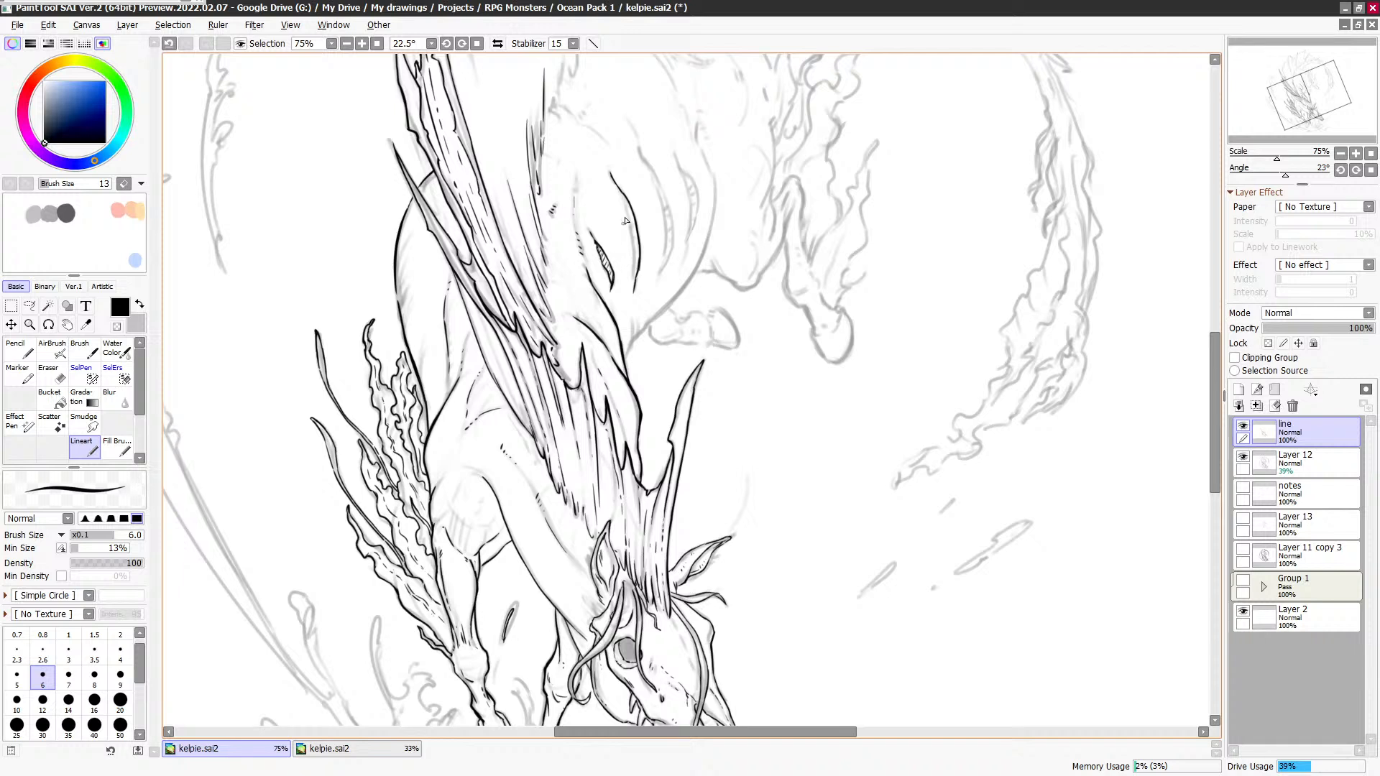
key(ctrl+z)
drag(615, 182, 635, 289)
key(ctrl+z)
Step: Refine the longer flank slit's edge and fill it with short hatch lines, undoing the unwanted strokes
key(e)
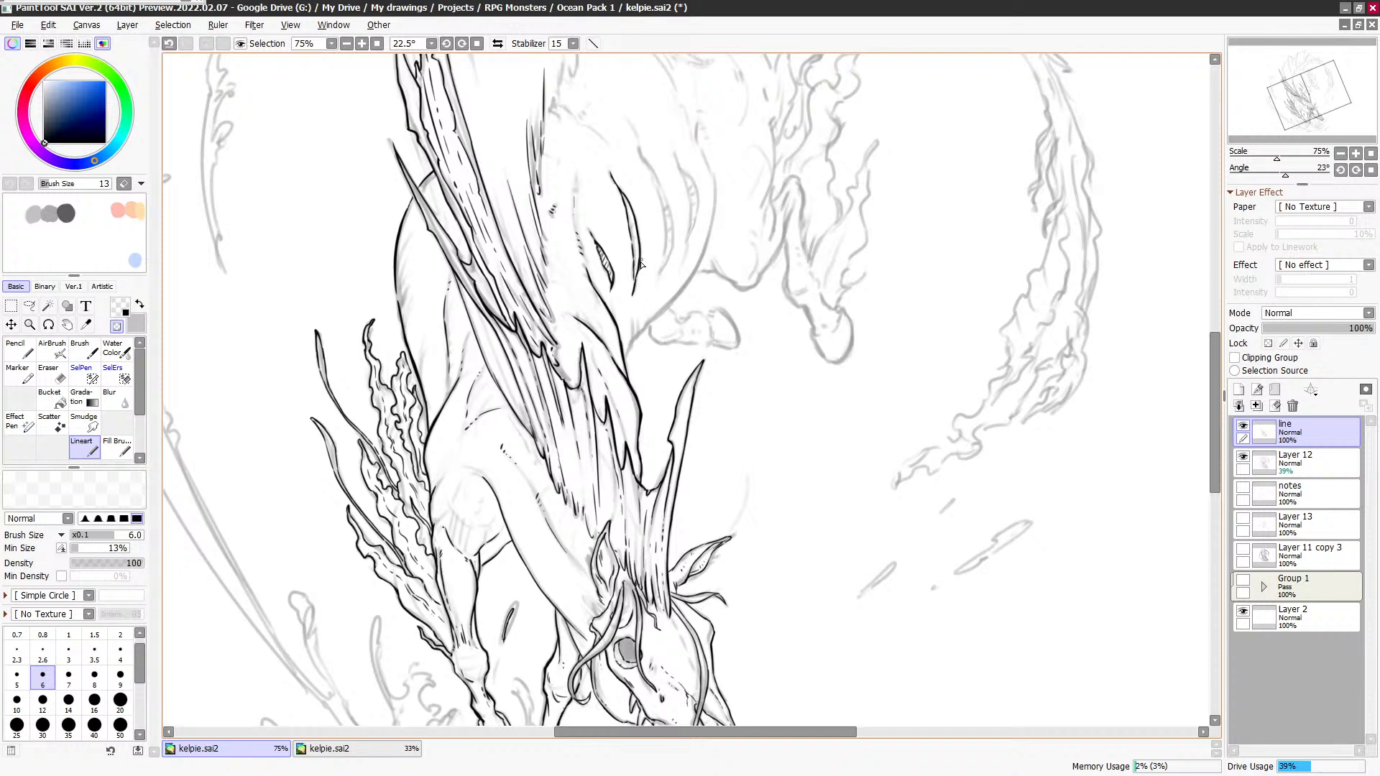
key(e)
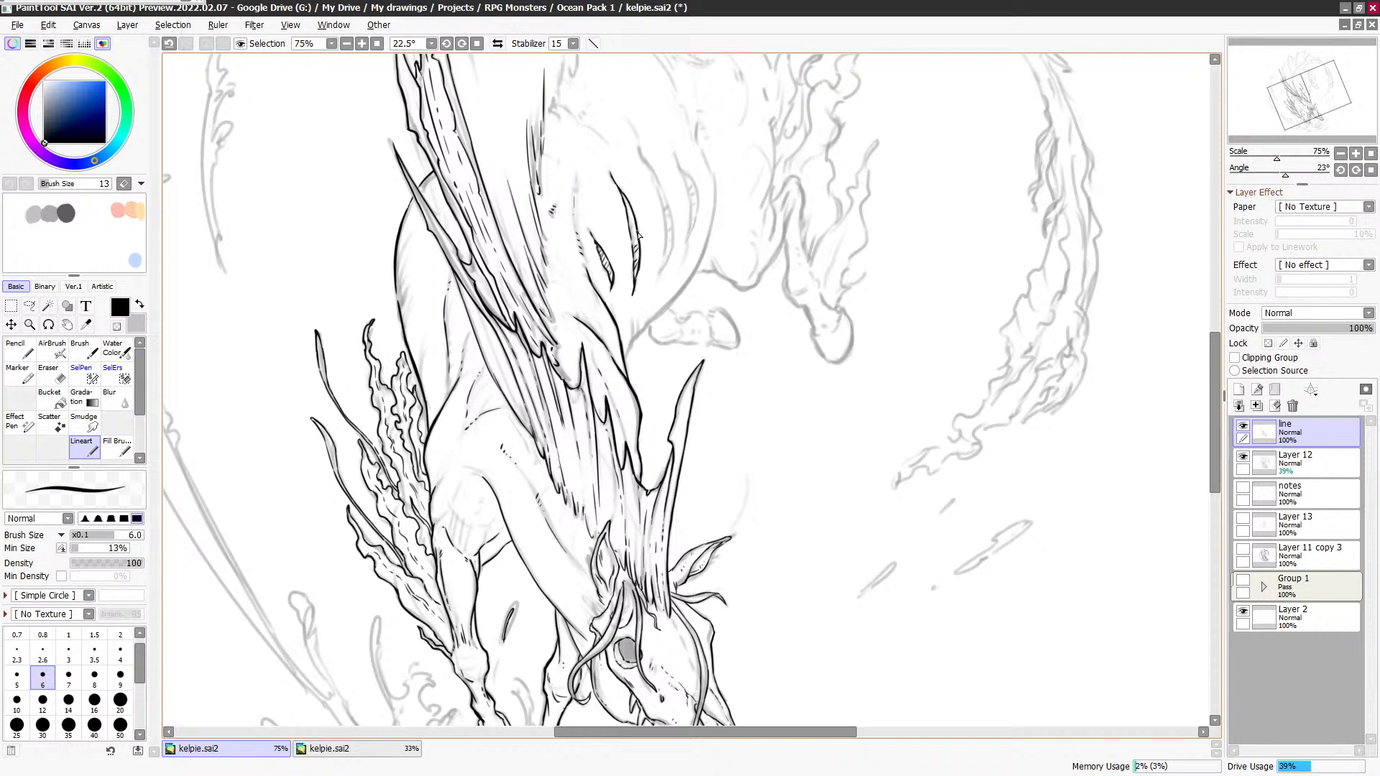
key(ctrl+z)
drag(639, 250, 634, 253)
key(ctrl+z)
drag(633, 218, 629, 206)
scroll(629, 226, down, 2)
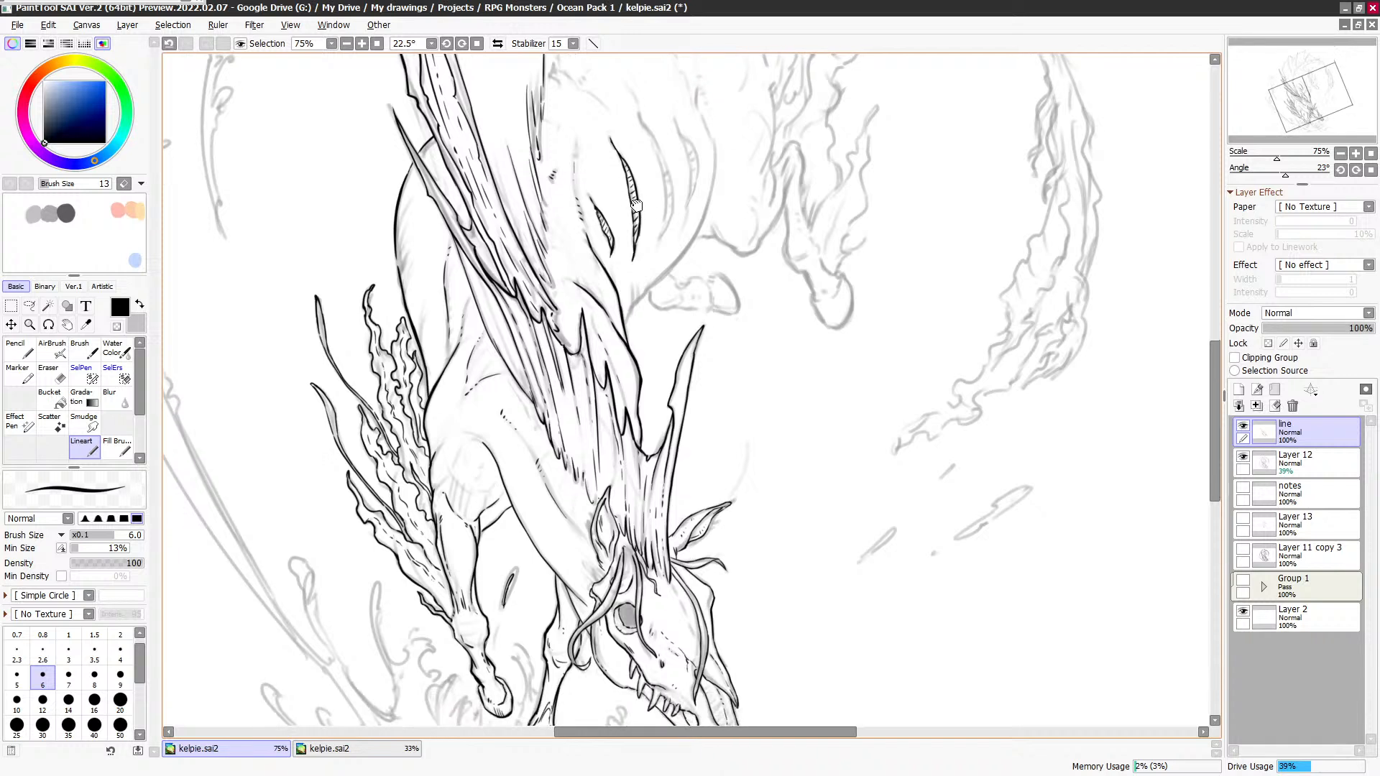
Step: Clean up the edges and hatching of the two existing flank slits with transparent ink, undoing the unwanted strokes
key(minus)
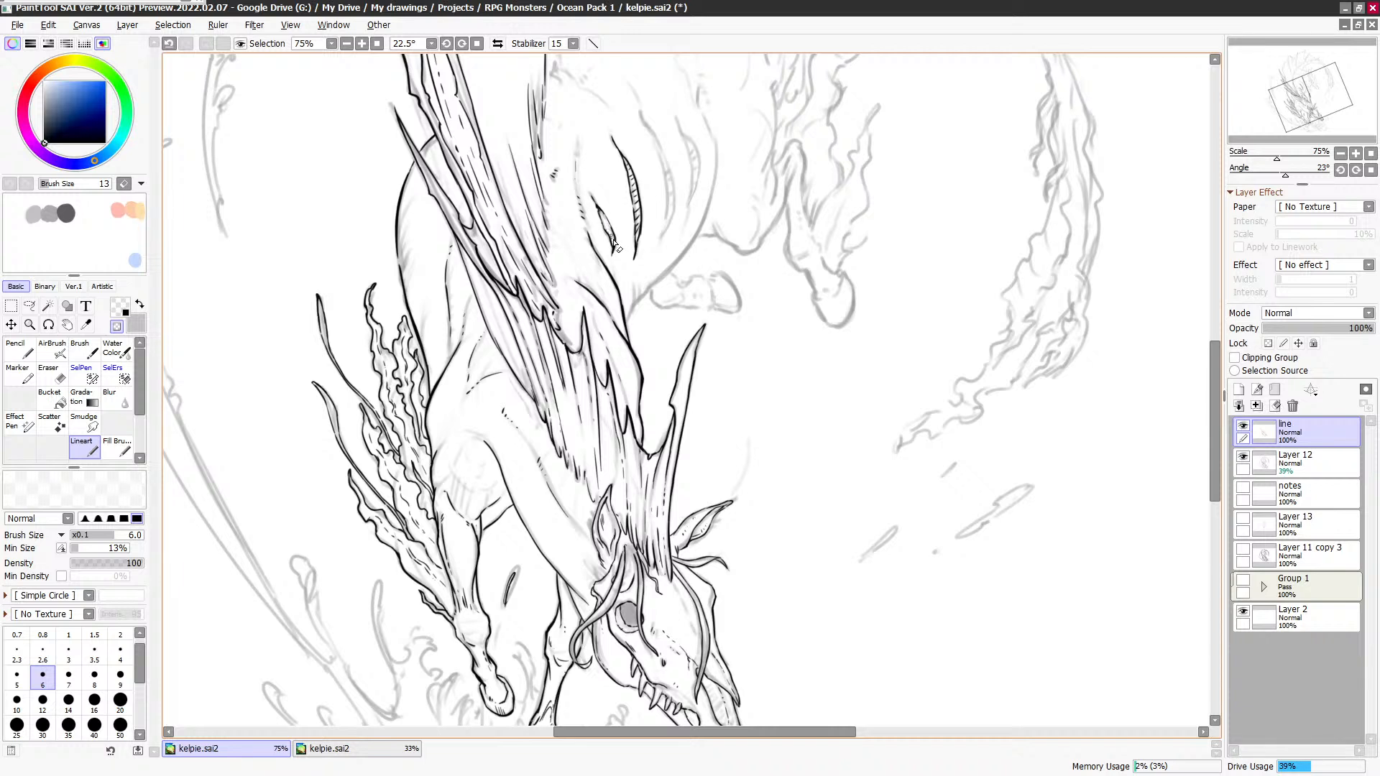
key(minus)
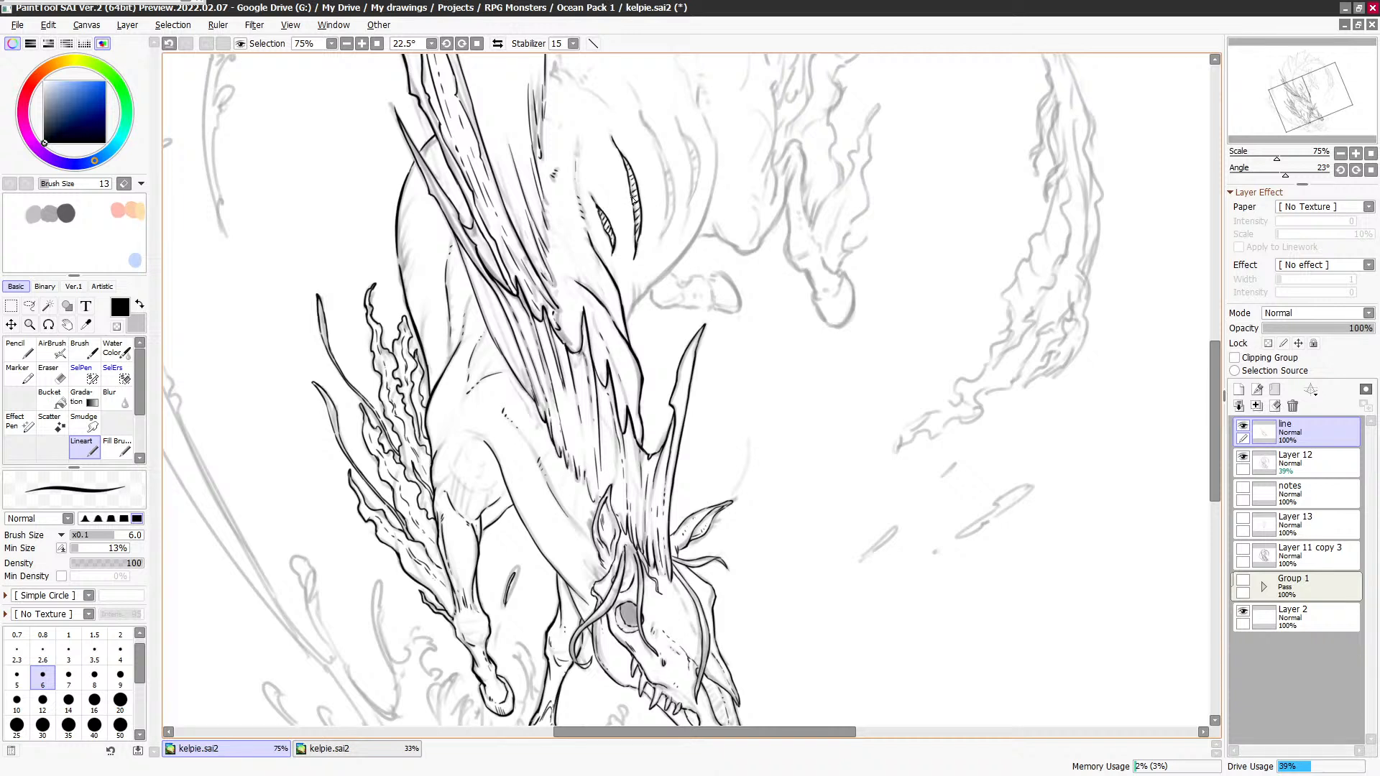
key(ctrl+z)
drag(630, 194, 645, 202)
key(ctrl+z)
key(c)
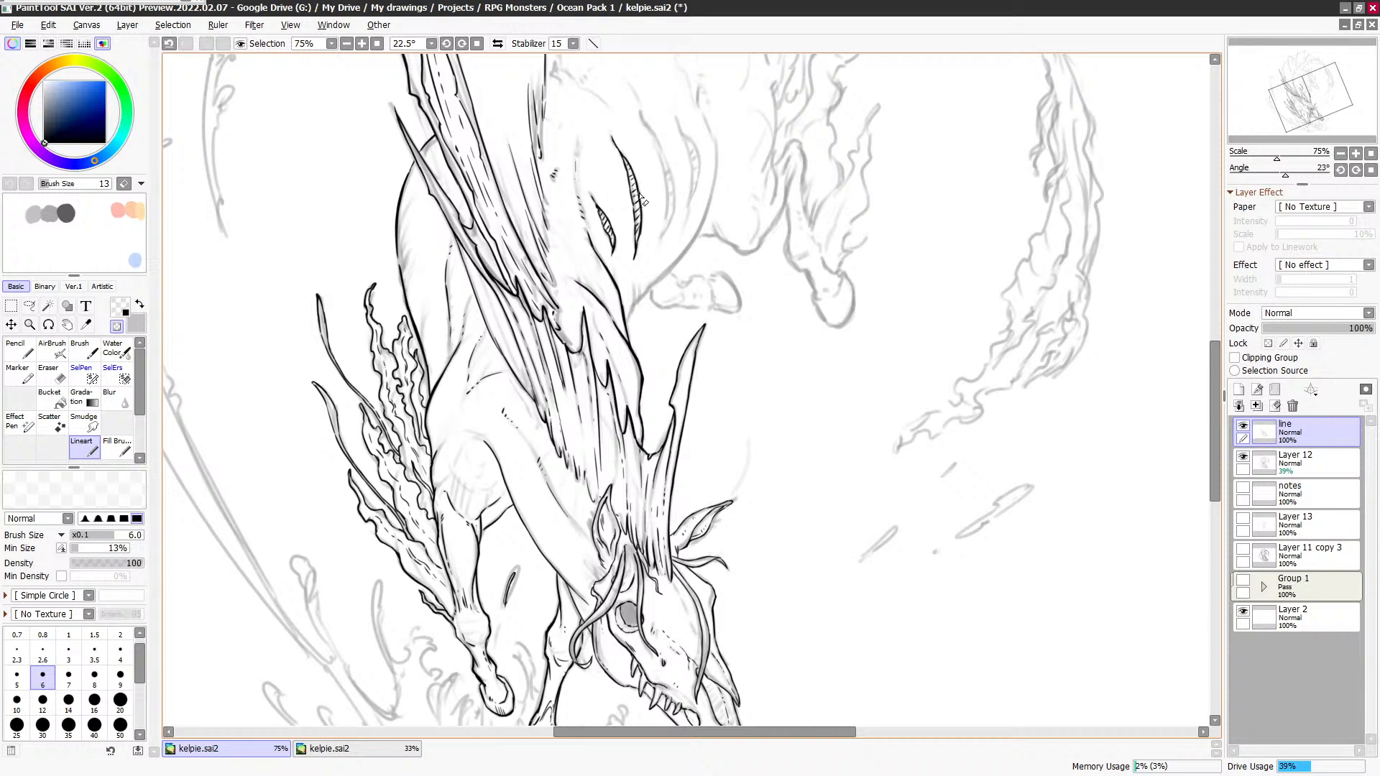
key(c)
key(c)
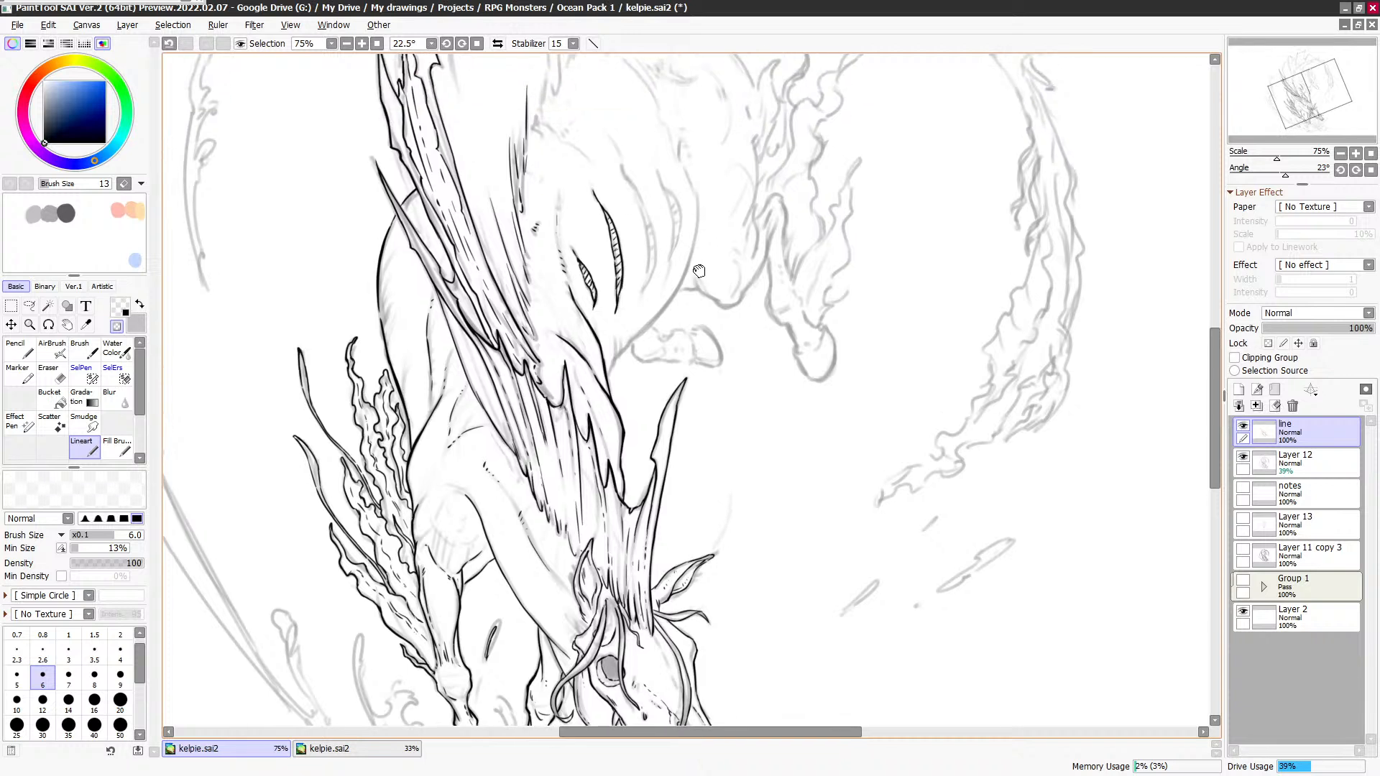
Step: Ink the third curved slit on the flank behind the second one and fill it with hatch lines, redrawing its unwanted strokes
scroll(728, 208, up, 3)
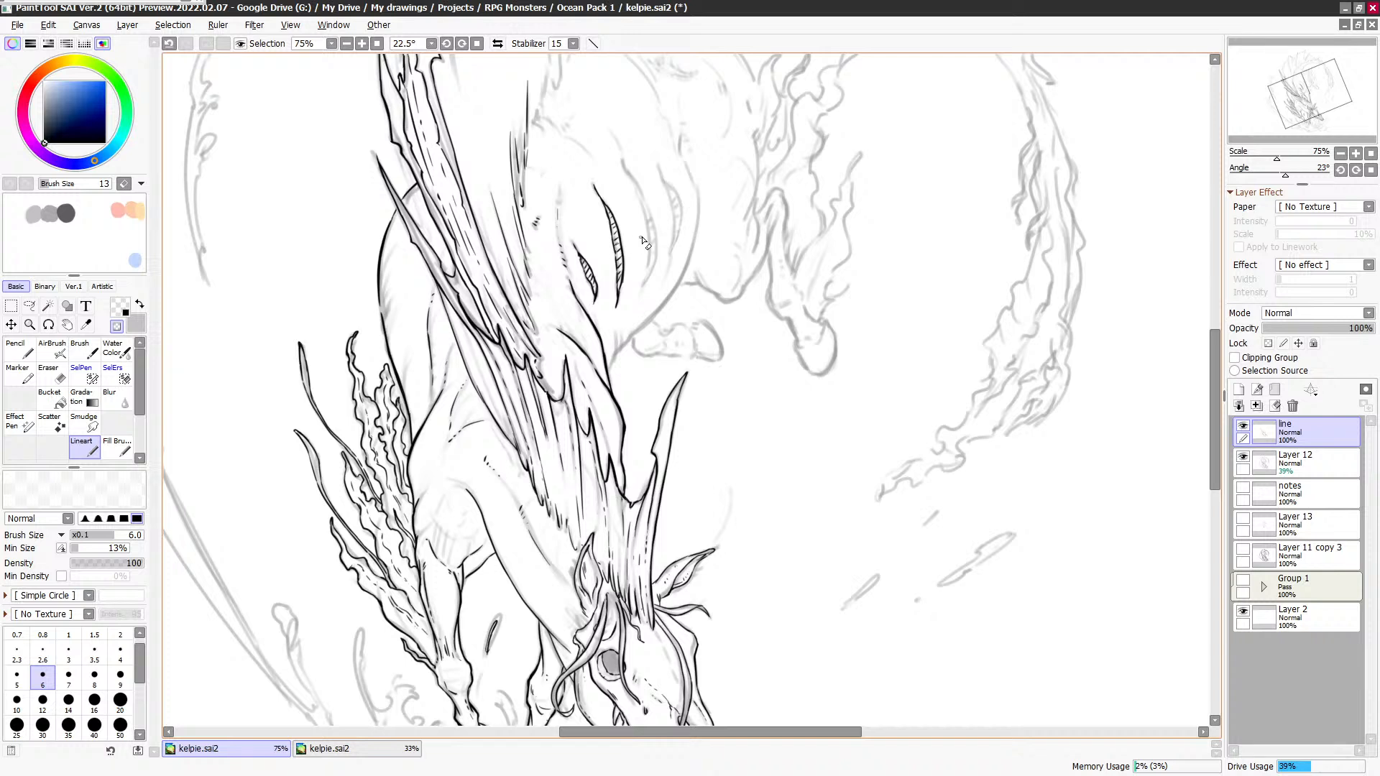
key(c)
drag(626, 168, 636, 185)
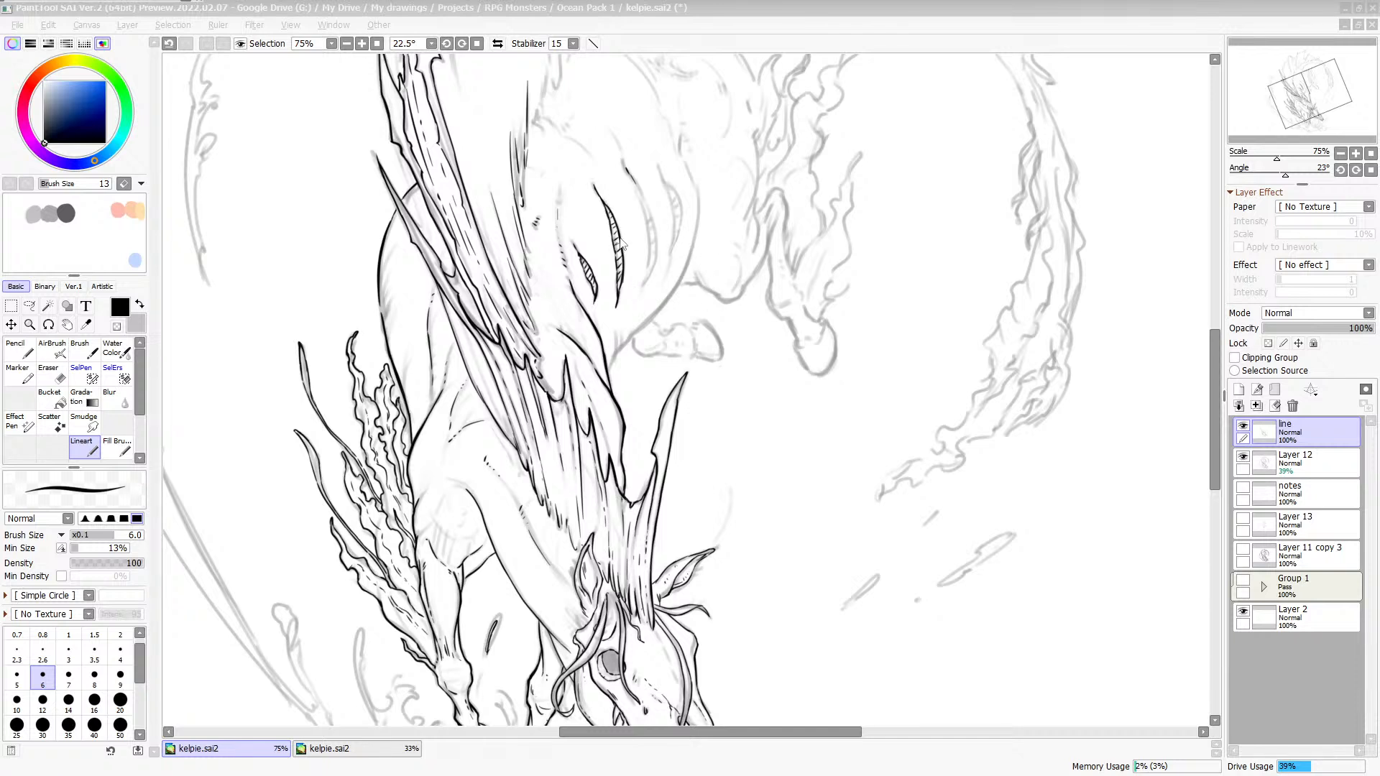
click(641, 214)
drag(637, 185, 649, 216)
key(ctrl+z)
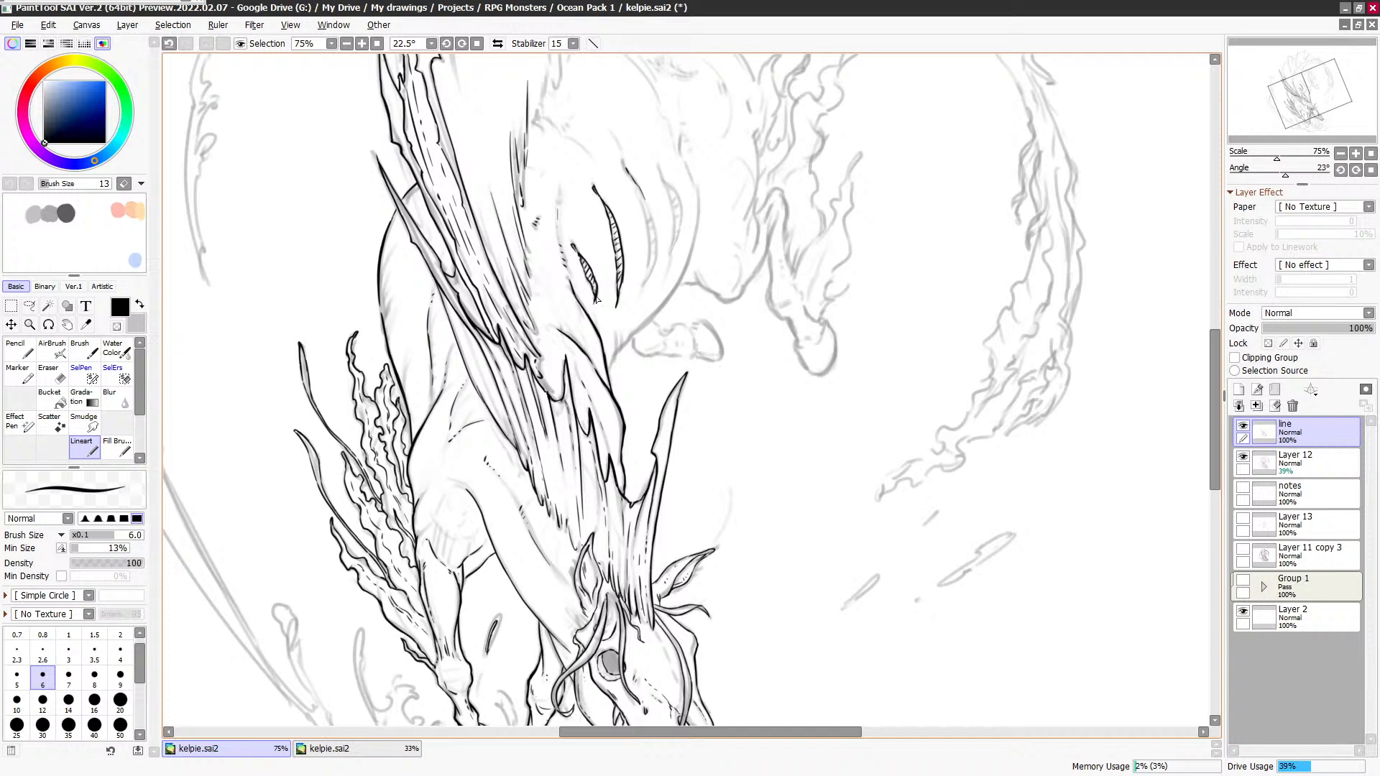
key(ctrl+z)
drag(595, 297, 590, 305)
drag(623, 162, 633, 178)
mouse_move(640, 289)
mouse_down()
mouse_move(654, 214)
mouse_move(640, 188)
mouse_move(657, 251)
mouse_up()
drag(636, 191, 647, 275)
Step: Tidy the third flank slit's outline and pointed ends by alternating between transparent and black ink
scroll(675, 266, down, 1)
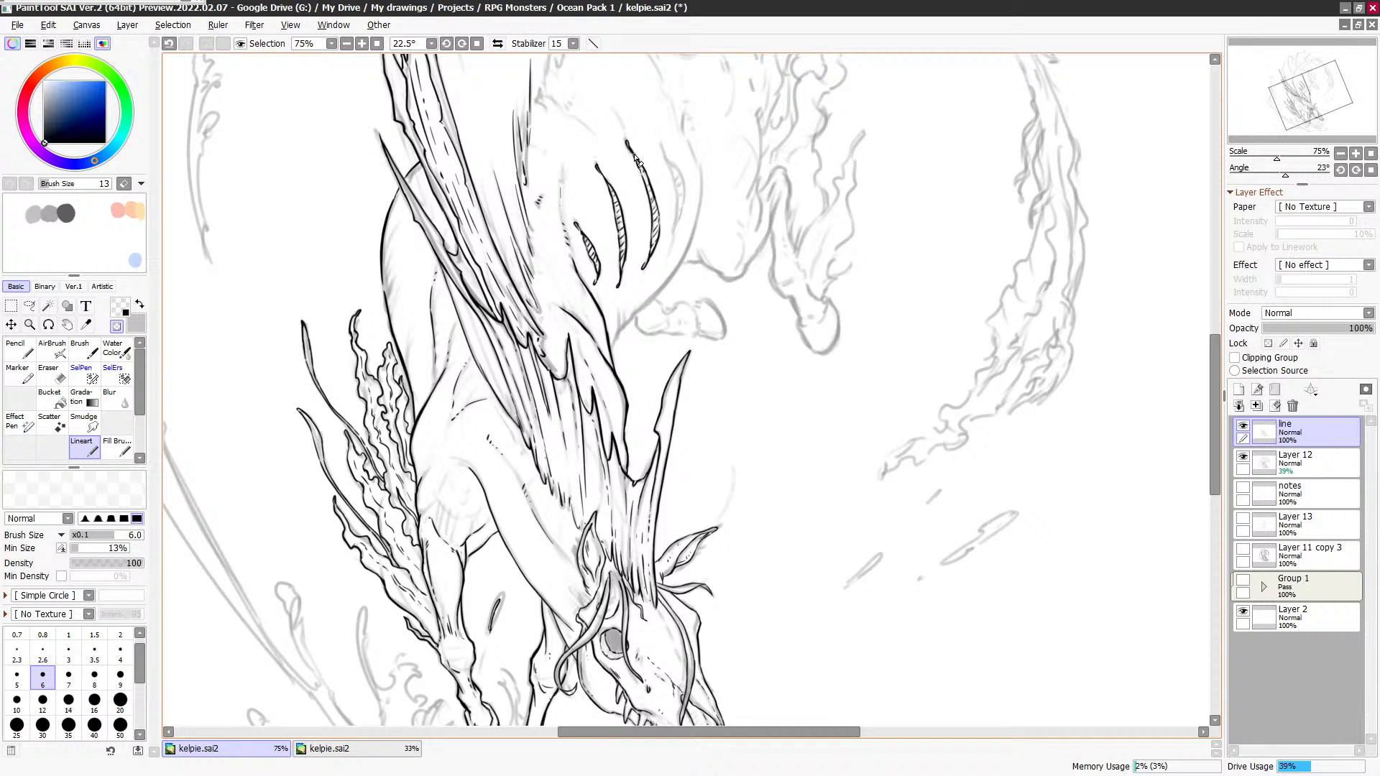
key(e)
key(e)
scroll(639, 210, down, 1)
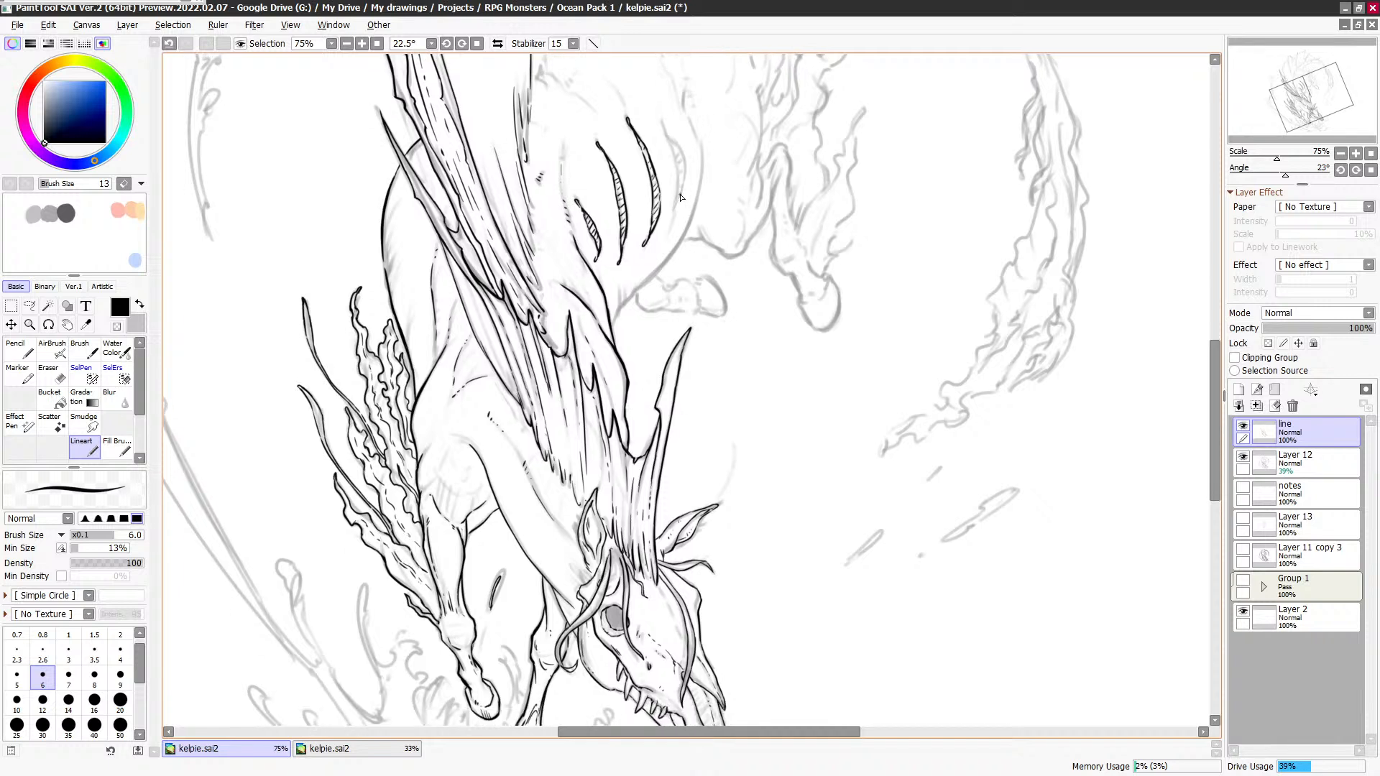
key(e)
key(e)
key(e)
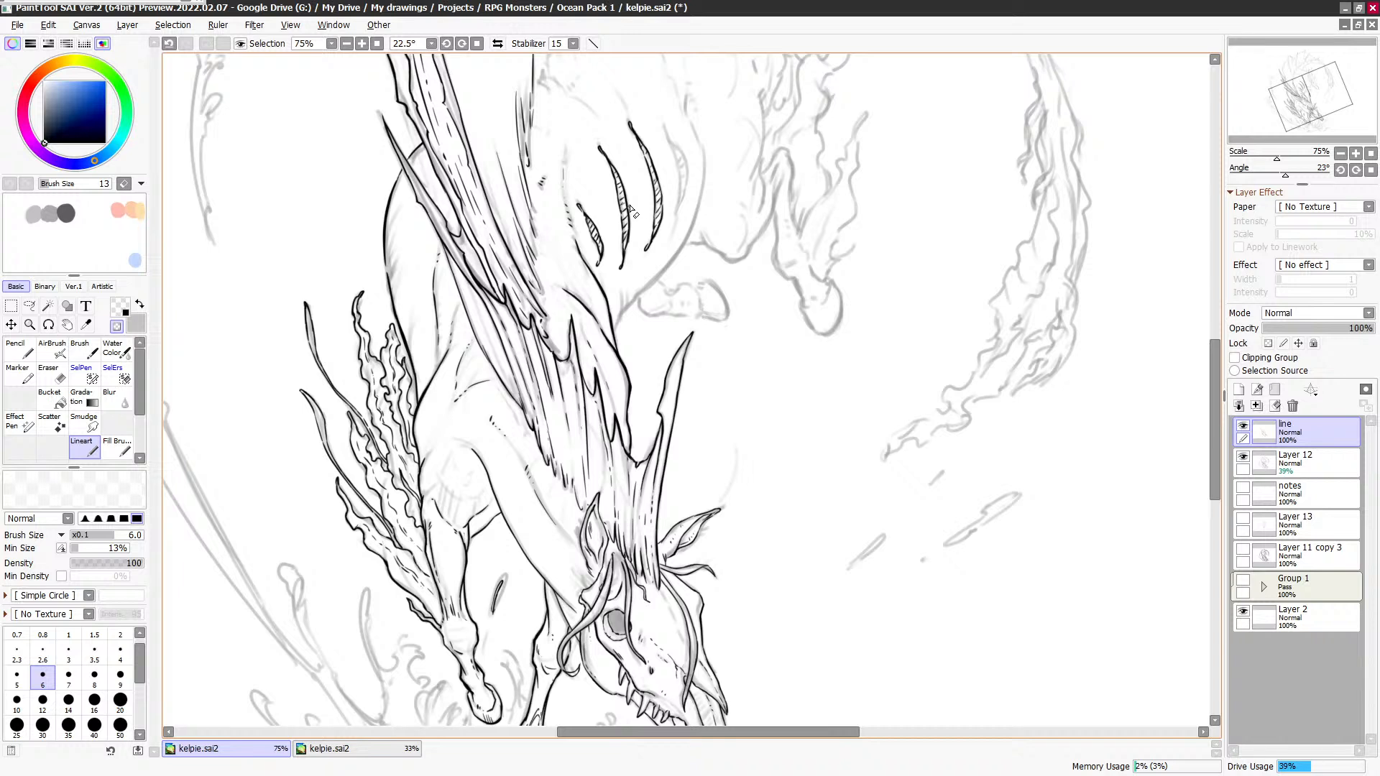
Step: Ink the fourth curved slit on the flank, taper its ends and fill it with short hatch lines
key(minus)
drag(714, 180, 700, 210)
key(minus)
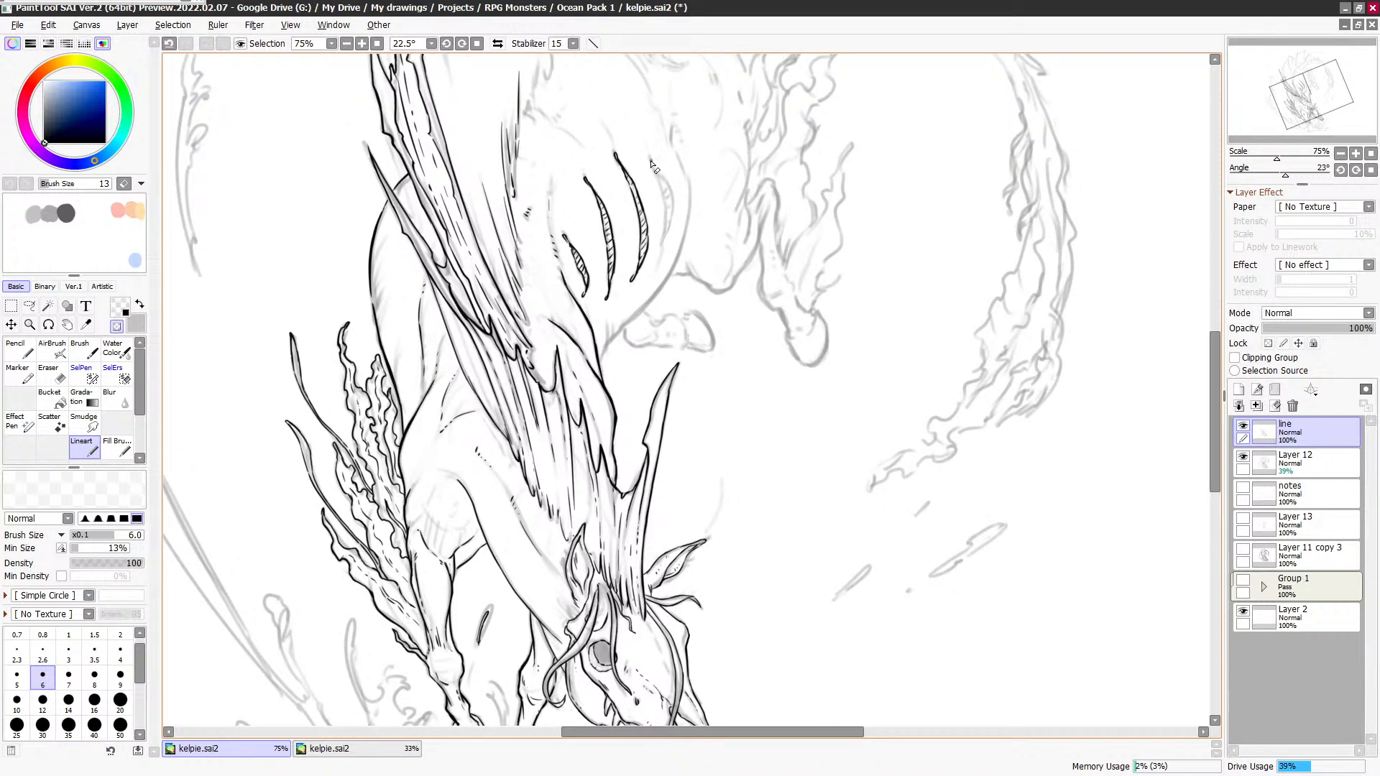
key(minus)
mouse_move(652, 167)
mouse_down()
mouse_move(672, 203)
mouse_move(660, 260)
mouse_move(661, 191)
mouse_up()
key(ctrl+z)
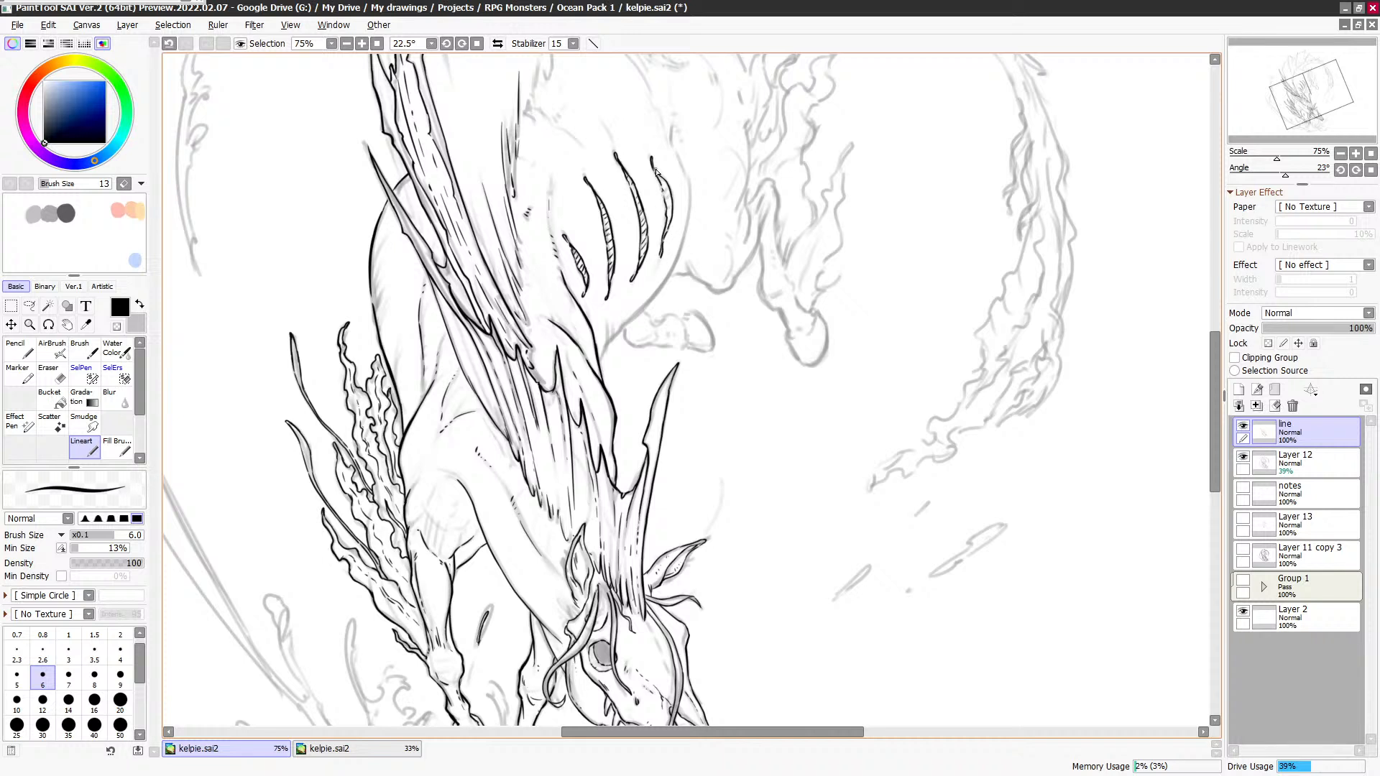
key(e)
key(e)
drag(662, 185, 671, 206)
Step: Add short broken contour marks on the body above the flank slits, undoing the last unwanted stroke
scroll(712, 215, up, 1)
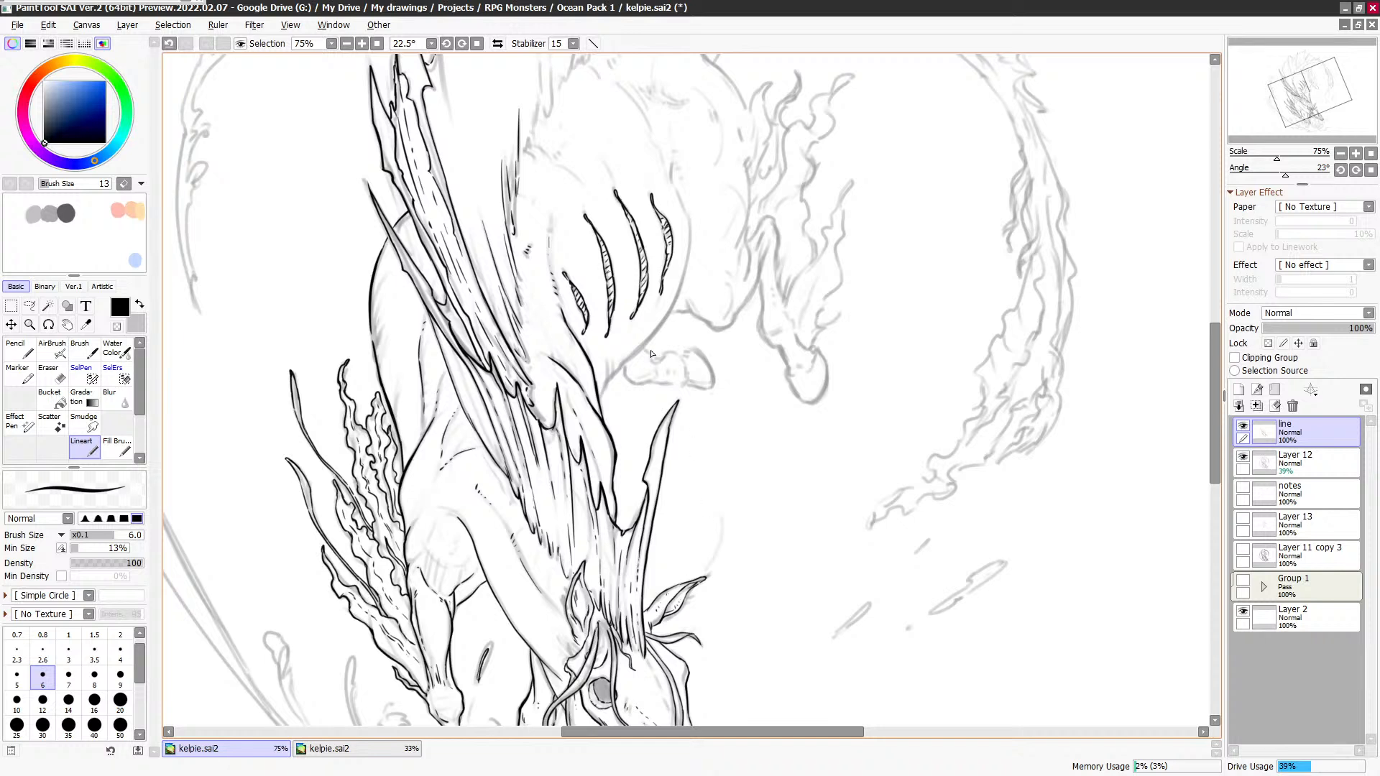
drag(542, 150, 587, 191)
mouse_move(556, 148)
mouse_down()
mouse_move(598, 130)
mouse_move(605, 160)
mouse_up()
drag(623, 81, 651, 114)
drag(674, 177, 690, 236)
key(ctrl+z)
Step: Ink the belly contour curving from the shoulder base around the fourth slit, undoing the unwanted strokes, and save the drawing
drag(711, 339, 731, 295)
drag(620, 358, 630, 314)
key(ctrl+z)
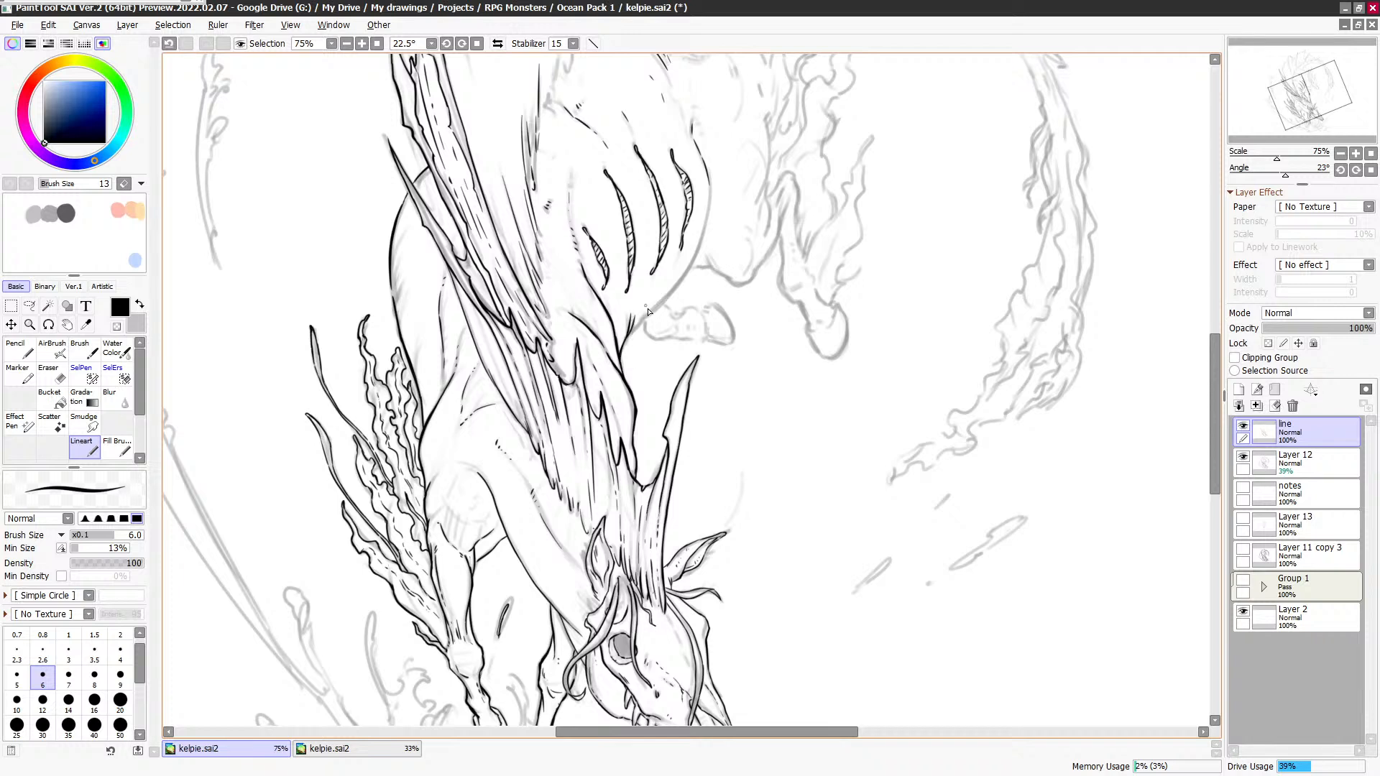
mouse_move(633, 329)
mouse_down()
mouse_move(684, 279)
mouse_move(634, 328)
mouse_move(692, 266)
mouse_move(683, 281)
mouse_move(718, 169)
mouse_move(700, 250)
mouse_up()
key(ctrl+z)
drag(570, 186, 573, 180)
drag(760, 284, 765, 319)
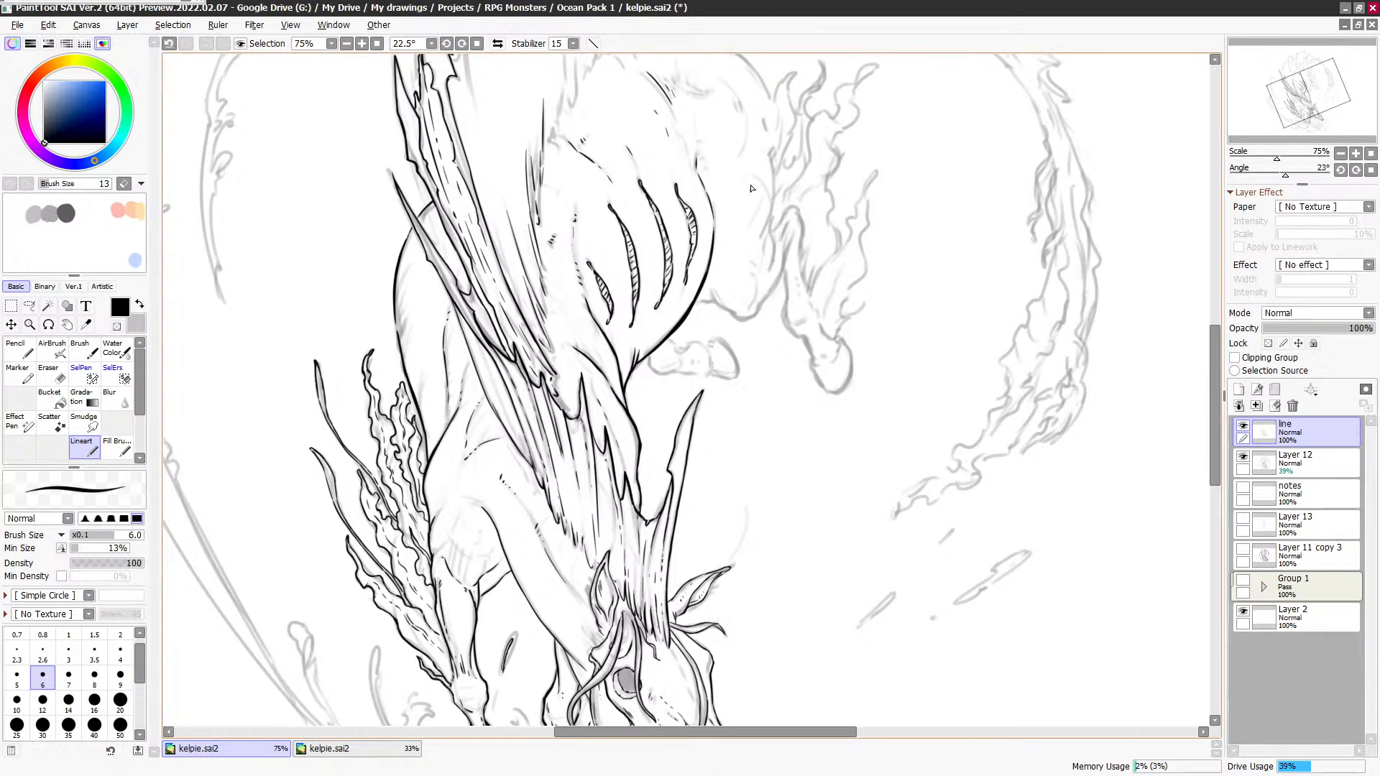
scroll(755, 187, up, 2)
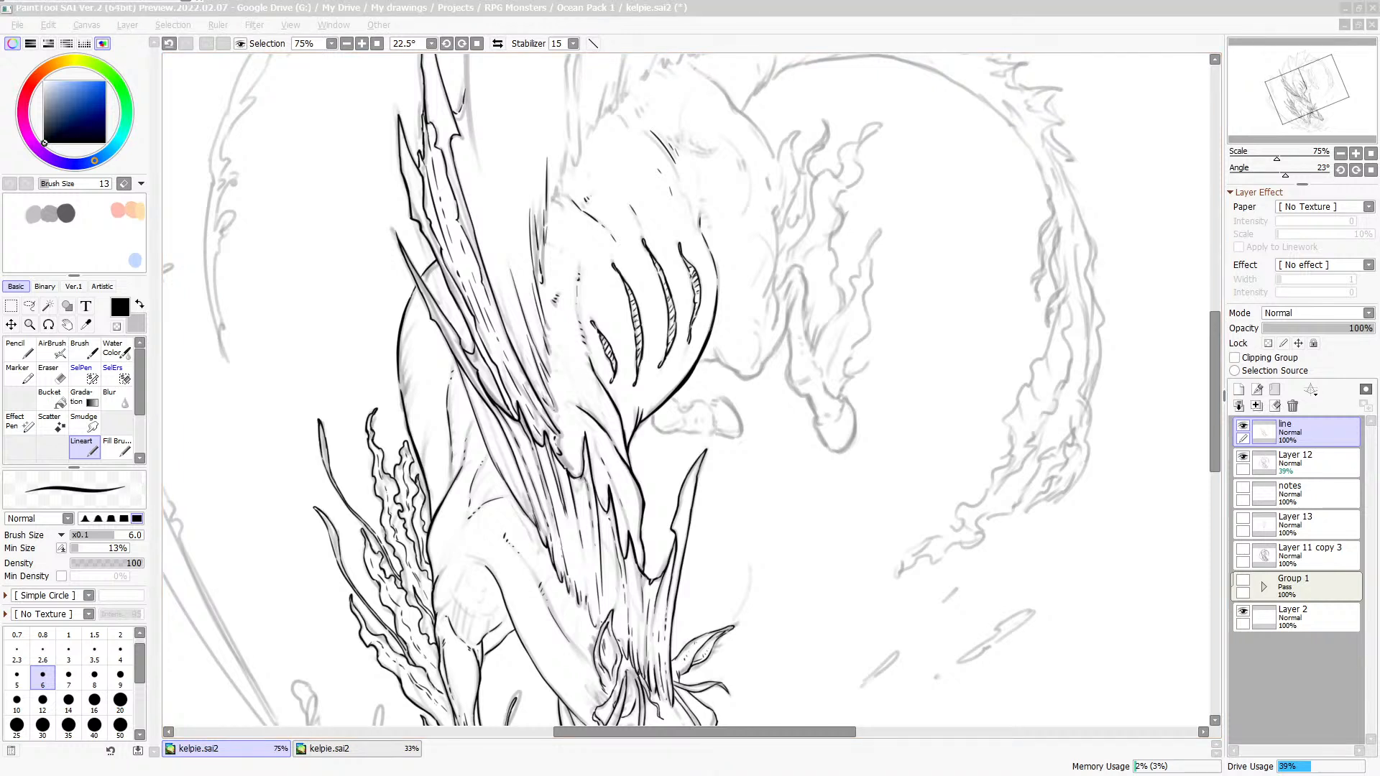
key(ctrl+s)
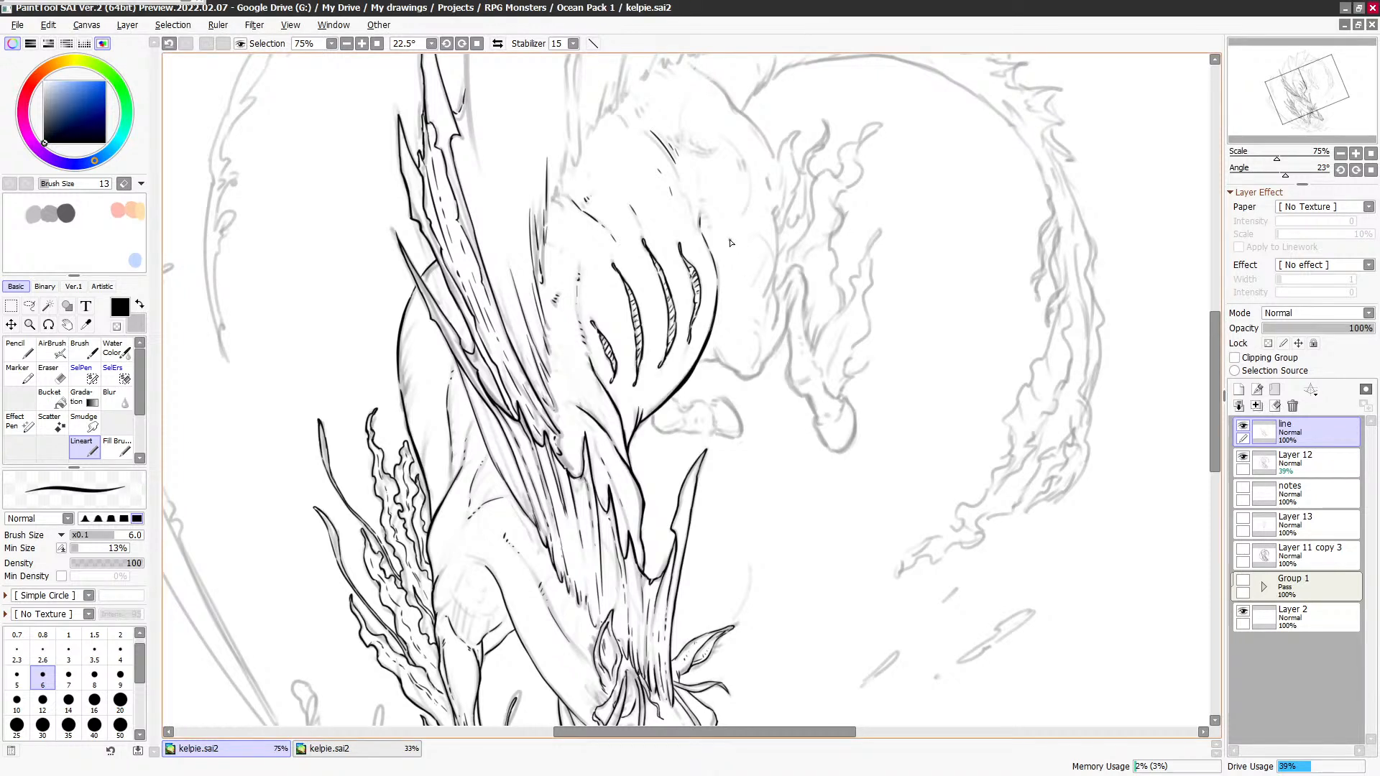
Step: Ink the front spine of the dorsal fin beside the tallest mane spike, up to its pointed tip
drag(645, 224, 646, 384)
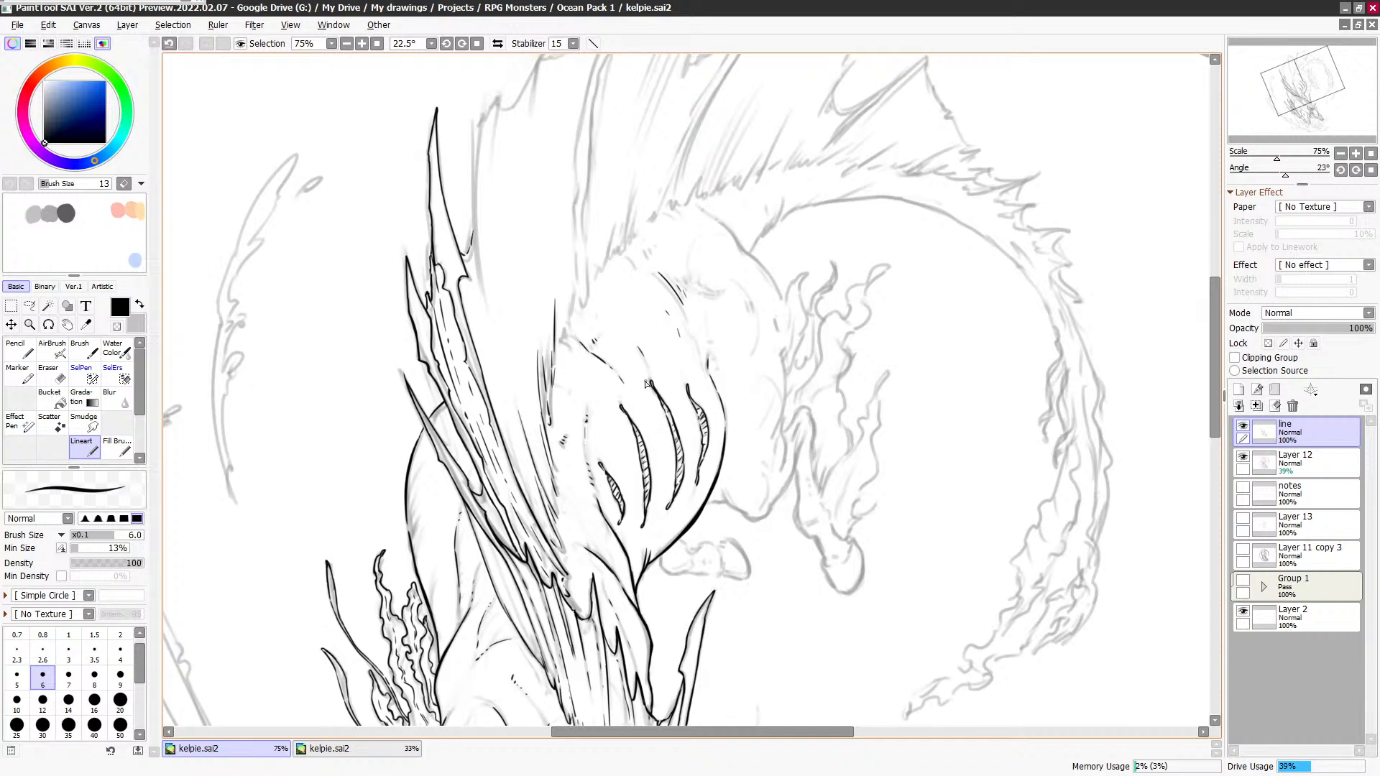
drag(475, 234, 491, 347)
drag(480, 299, 493, 403)
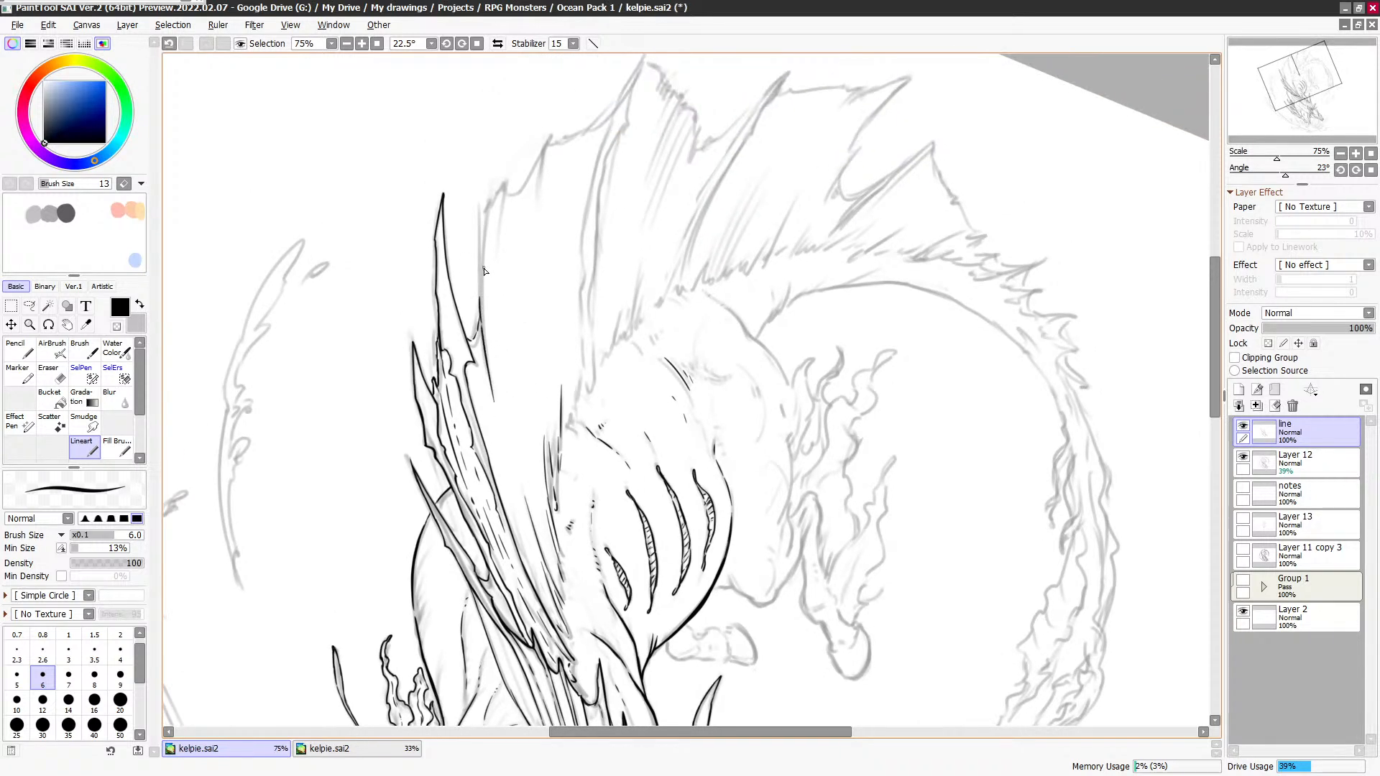
mouse_move(480, 311)
mouse_down()
mouse_move(487, 189)
mouse_move(487, 351)
mouse_move(486, 302)
mouse_up()
drag(492, 375, 502, 411)
drag(472, 343, 478, 312)
mouse_move(487, 193)
mouse_down()
mouse_move(482, 225)
mouse_move(488, 183)
mouse_up()
key(ctrl+z)
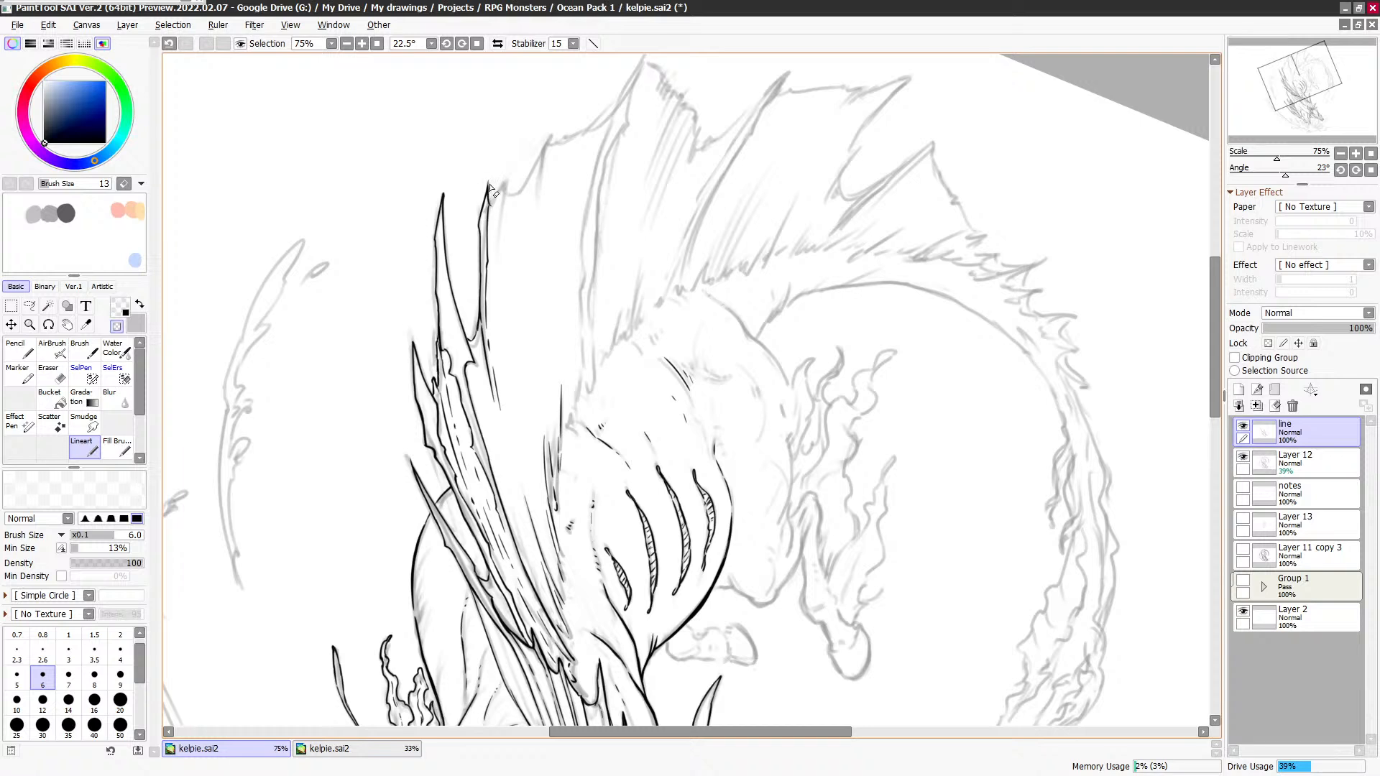
Step: Ink the notched upper edge of the dorsal fin's front membrane and add broken rib lines below it
mouse_move(479, 227)
mouse_down()
mouse_move(481, 247)
mouse_move(504, 185)
mouse_up()
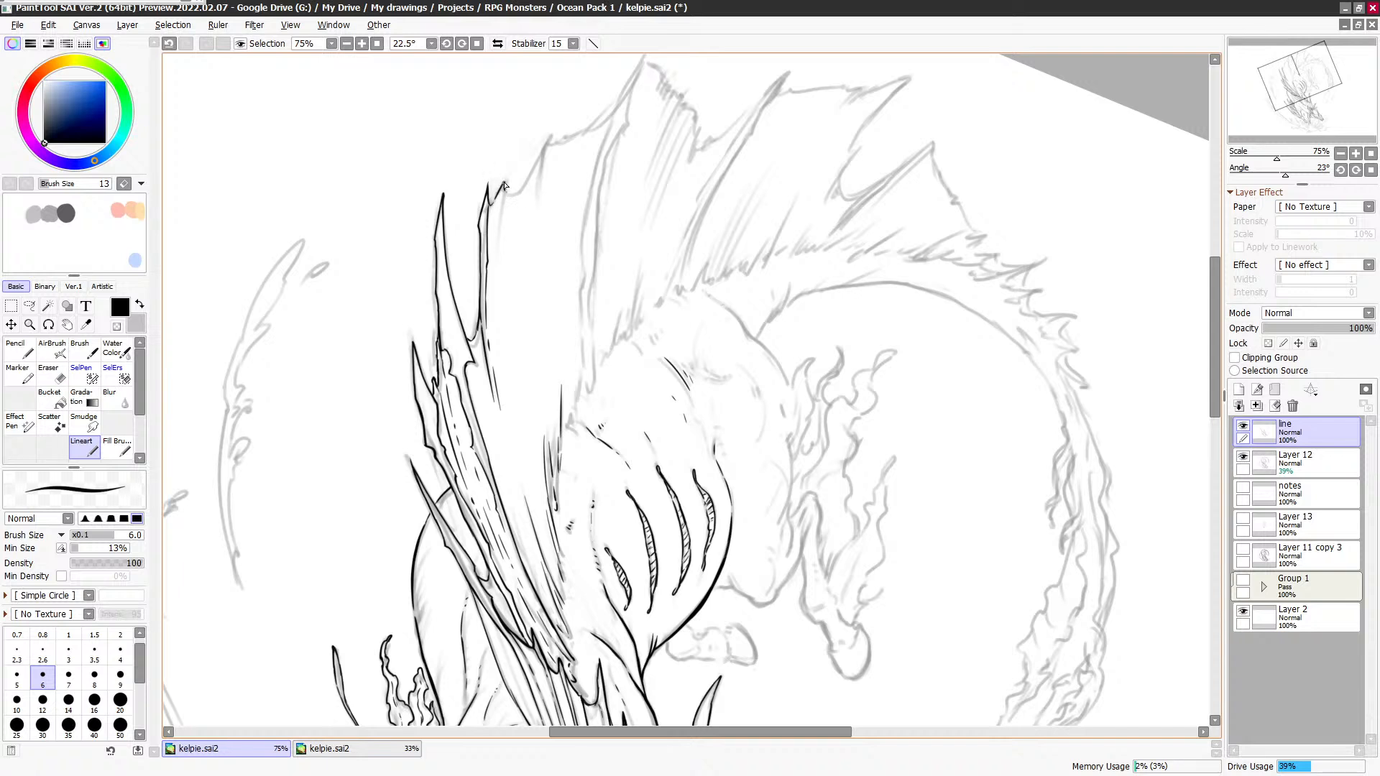
scroll(510, 259, down, 2)
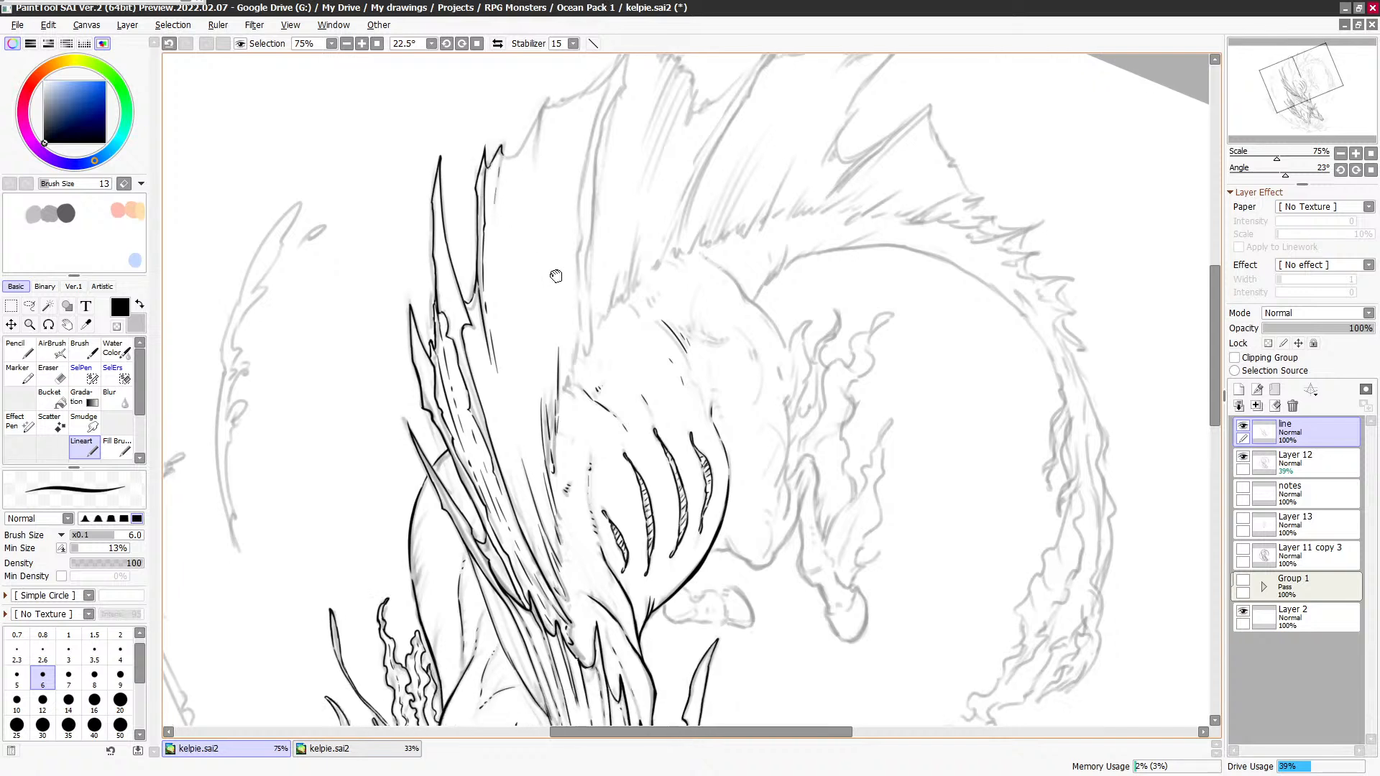
drag(537, 130, 524, 395)
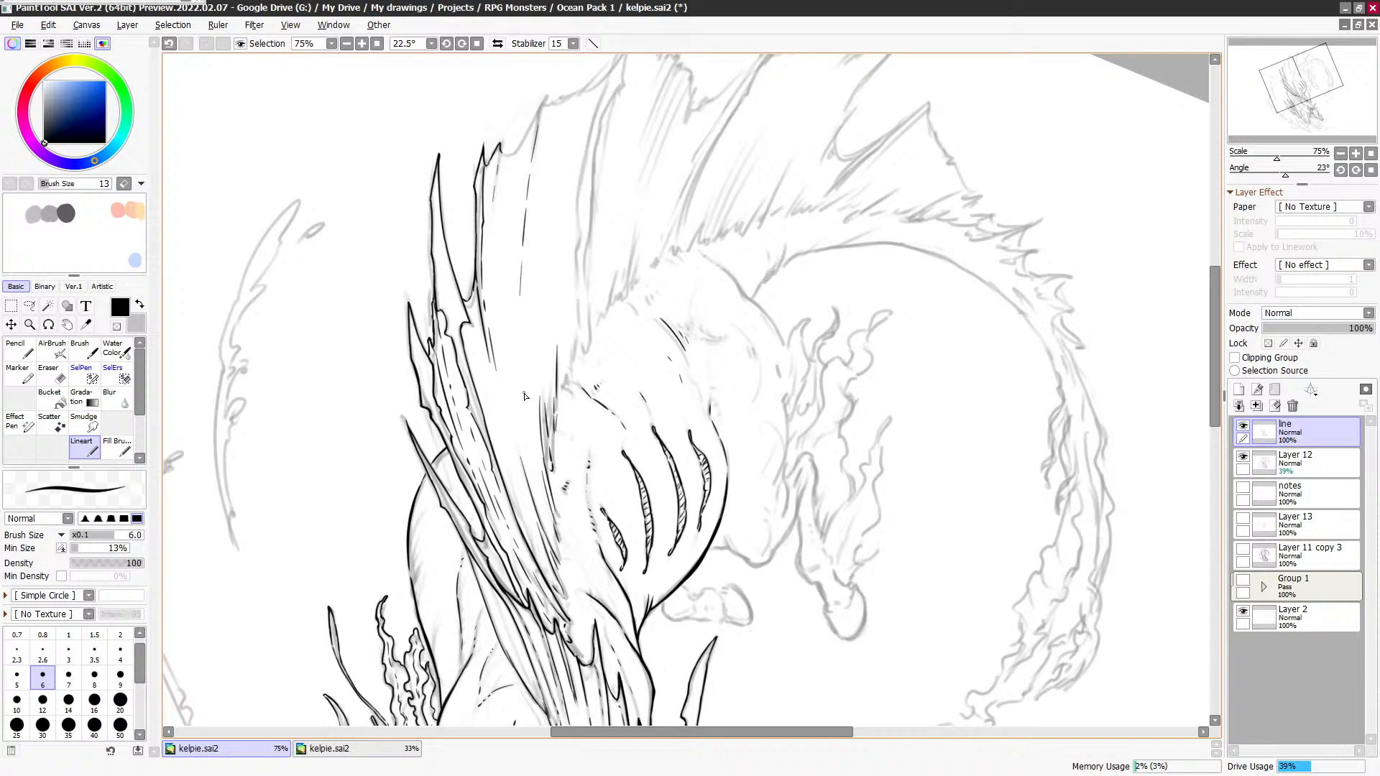
drag(534, 295, 535, 395)
mouse_move(502, 151)
mouse_down()
mouse_move(542, 104)
mouse_move(558, 241)
mouse_move(518, 180)
mouse_move(580, 144)
mouse_up()
key(ctrl+z)
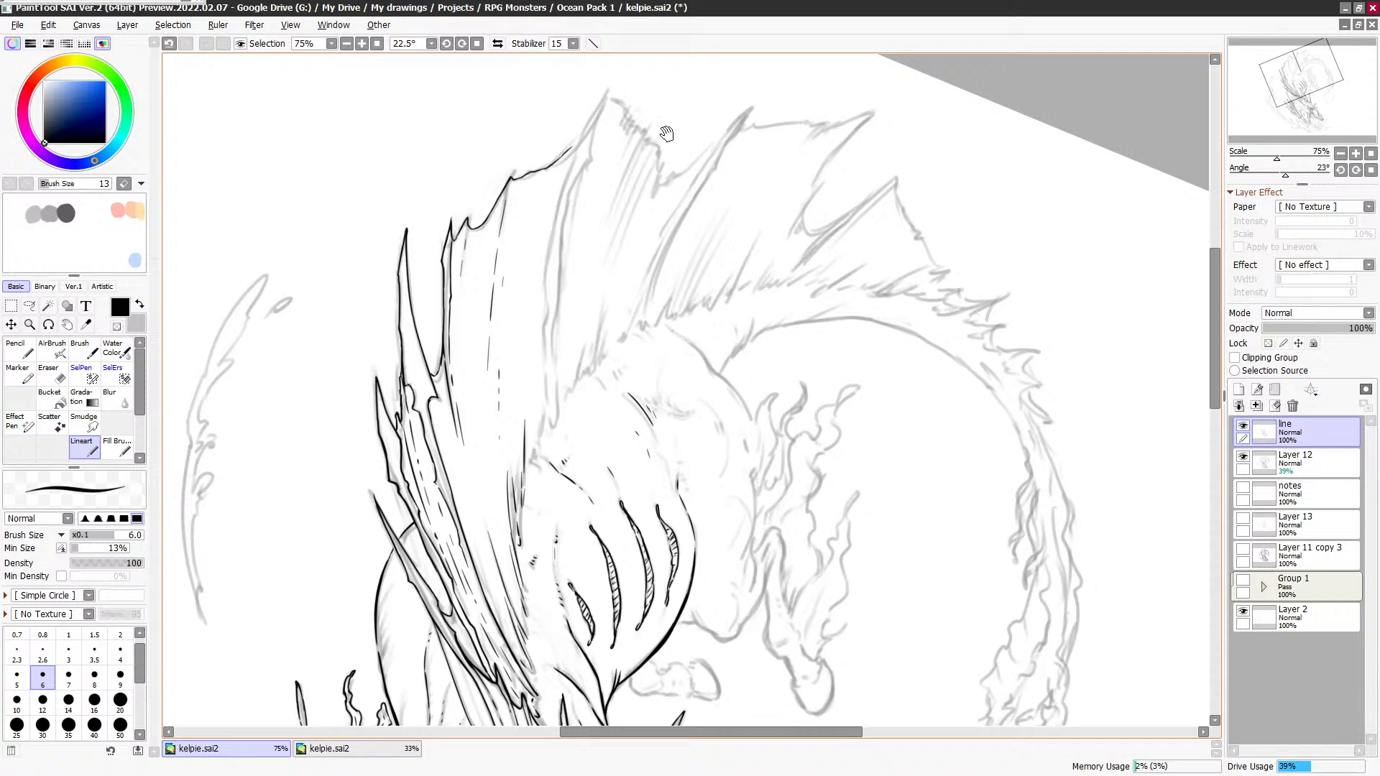
Step: Ink the next tall dorsal fin spine from the back to its sharp tip as a double line, redrawing unwanted strokes
scroll(539, 287, down, 3)
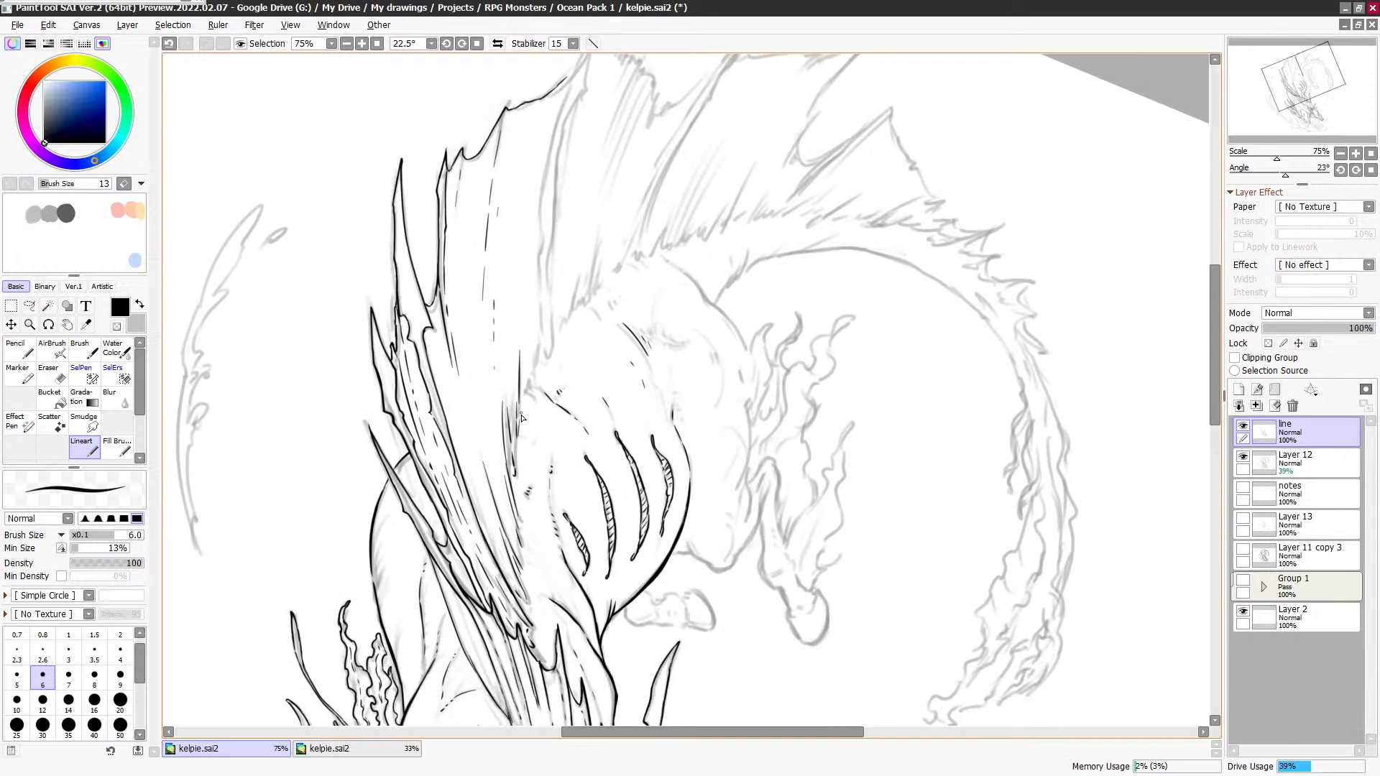
drag(524, 406, 533, 329)
mouse_move(536, 381)
mouse_down()
mouse_move(553, 252)
mouse_move(568, 300)
mouse_move(553, 251)
mouse_move(594, 115)
mouse_up()
key(ctrl+z)
scroll(547, 315, up, 1)
mouse_move(563, 184)
mouse_down()
mouse_move(592, 123)
mouse_move(573, 197)
mouse_move(572, 157)
mouse_move(564, 167)
mouse_move(595, 115)
mouse_up()
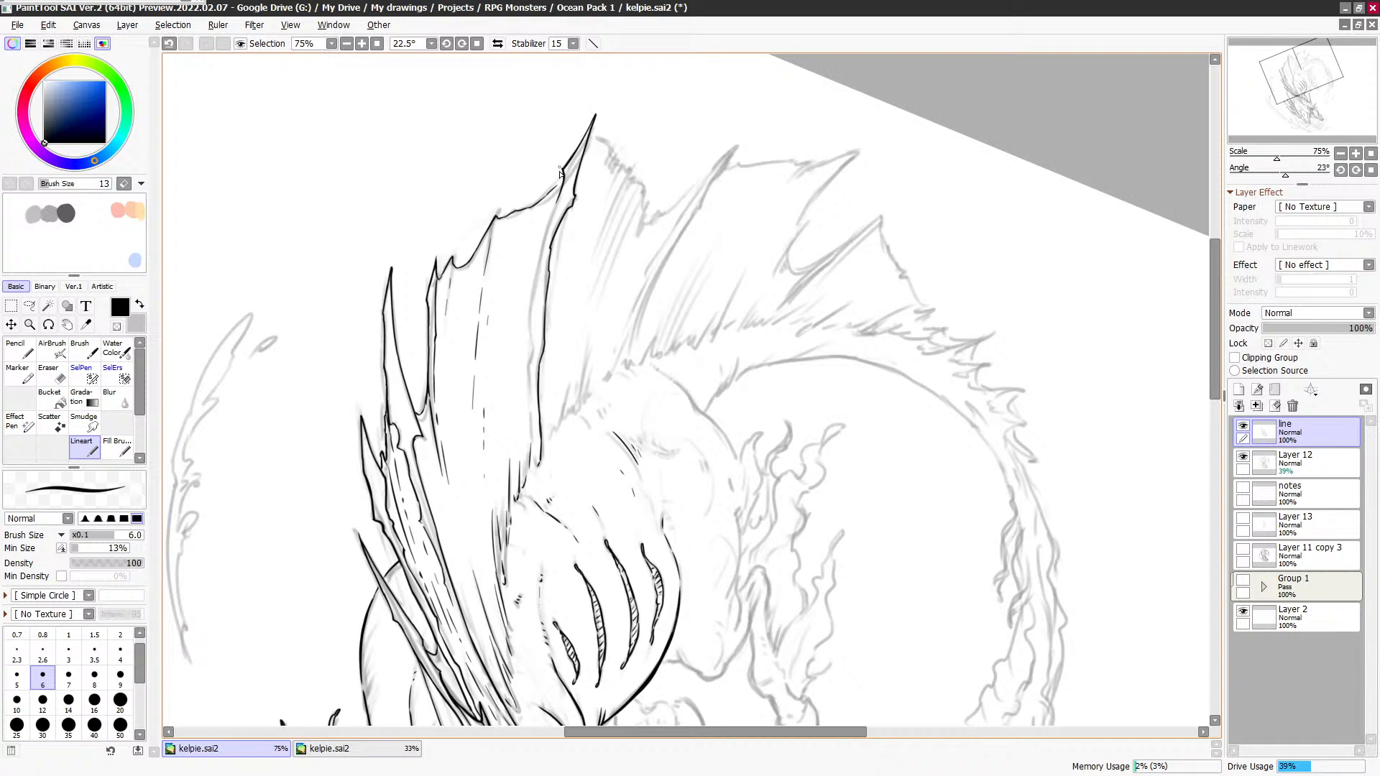
mouse_move(560, 173)
mouse_down()
mouse_move(552, 190)
mouse_move(576, 222)
mouse_move(558, 215)
mouse_move(539, 298)
mouse_move(543, 435)
mouse_up()
key(ctrl+z)
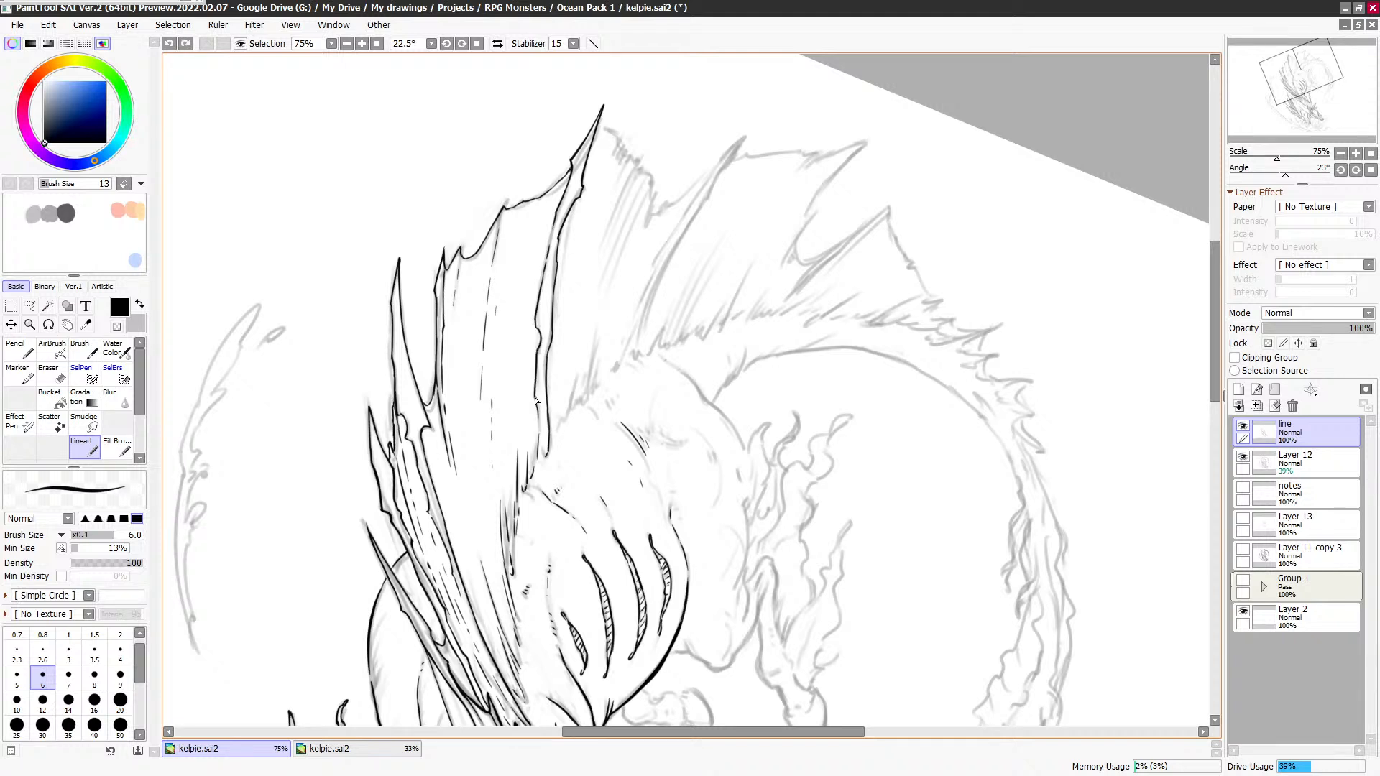
Step: Clean up the tall spine's lower edge and add fine broken lines down the front fin membrane
key(e)
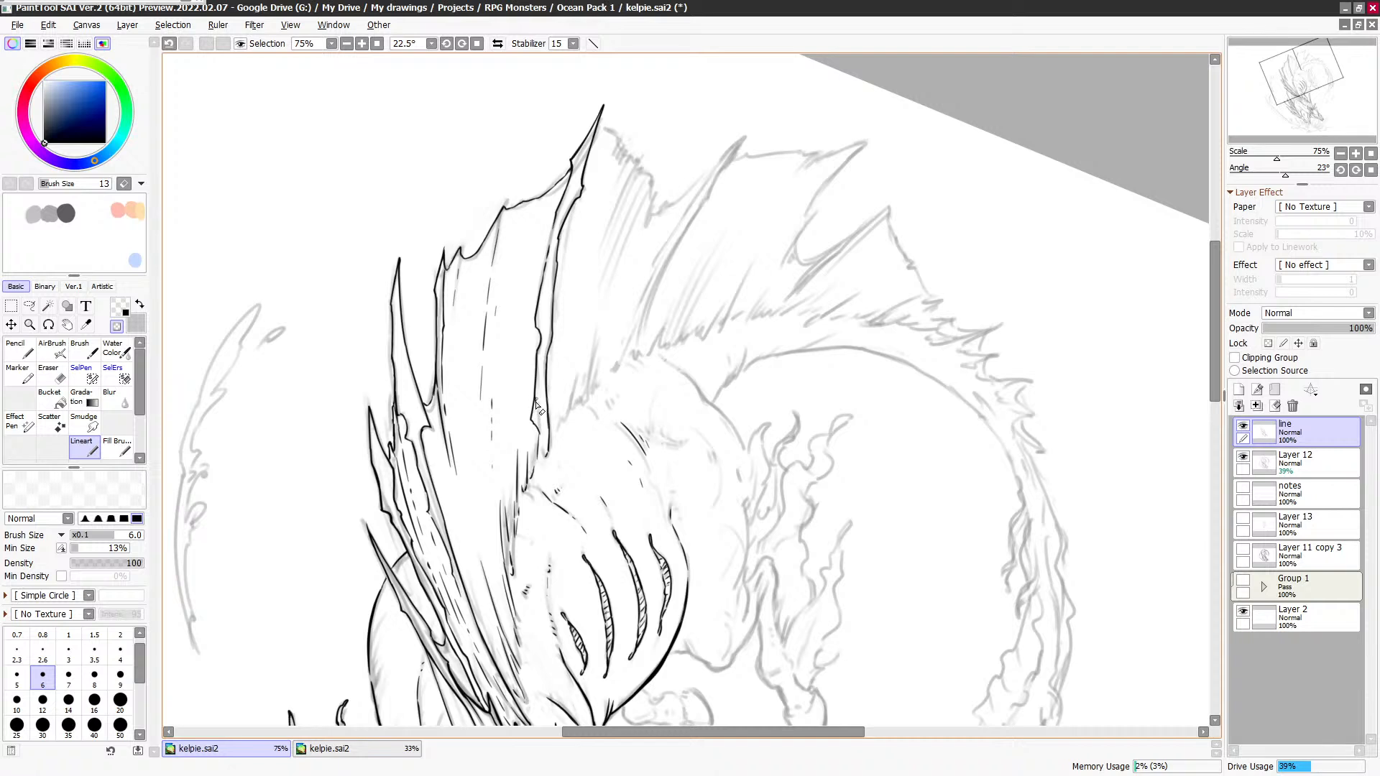
key(e)
drag(614, 307, 622, 262)
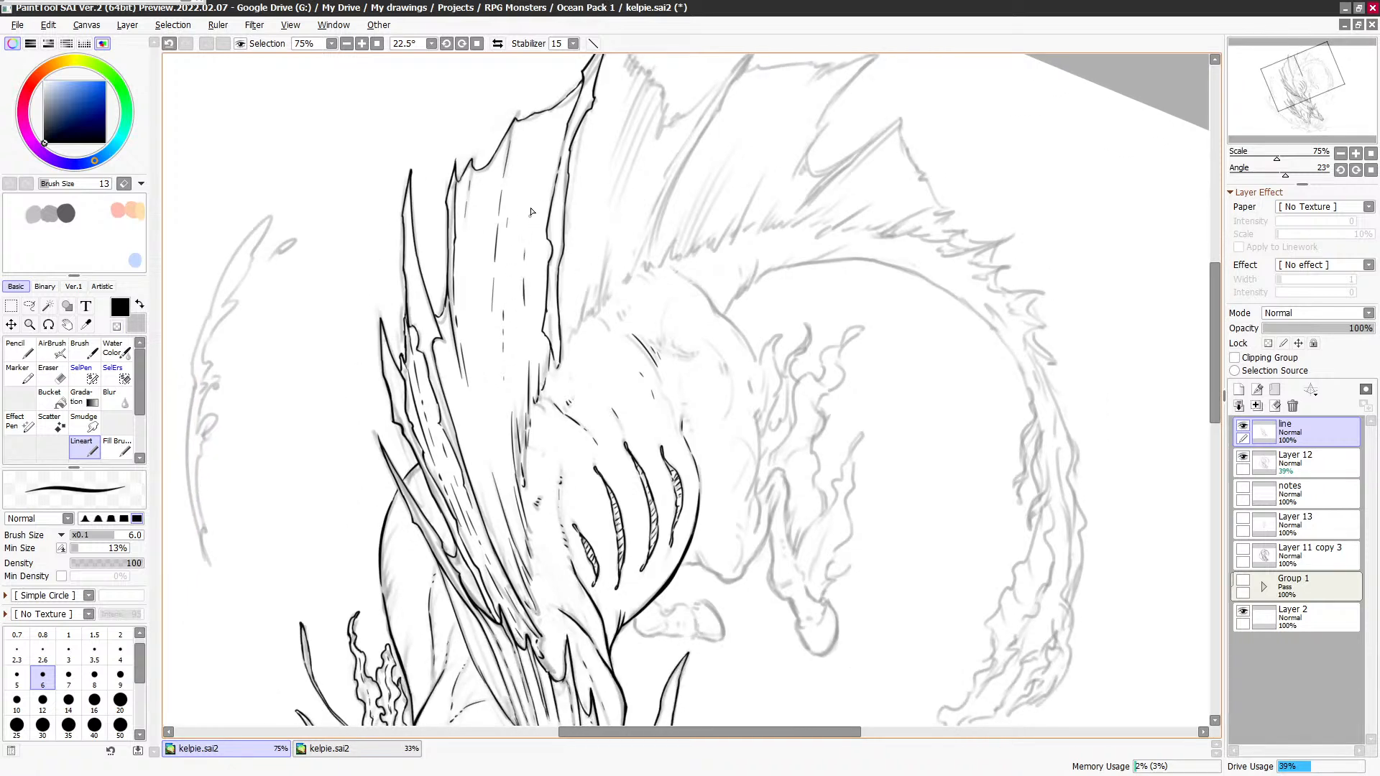
mouse_move(536, 207)
mouse_down()
mouse_move(552, 113)
mouse_move(542, 163)
mouse_move(558, 107)
mouse_up()
drag(531, 115, 528, 154)
key(minus)
key(minus)
key(minus)
key(minus)
key(minus)
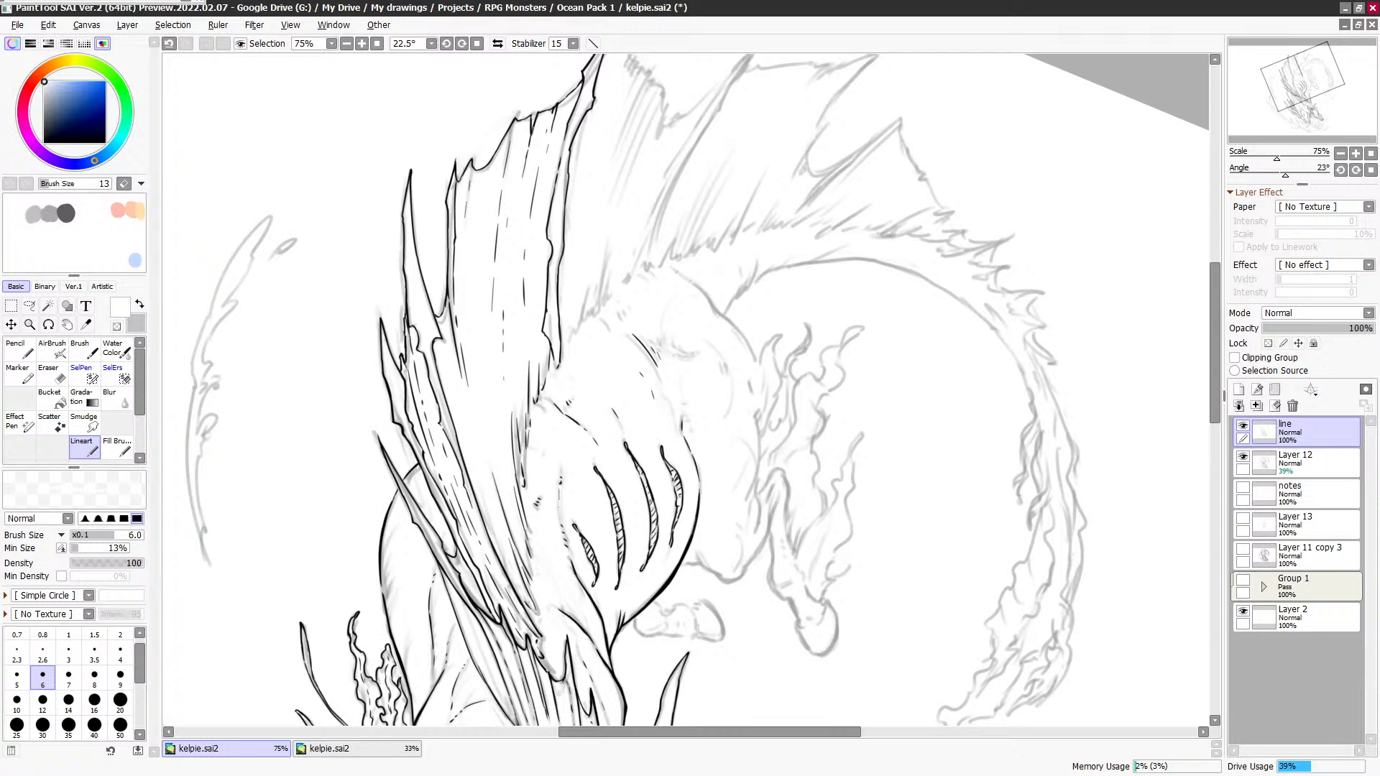
Step: Check the drawing in the zoomed-out second view, and set the brush colour back to black in the close-up view
click(329, 748)
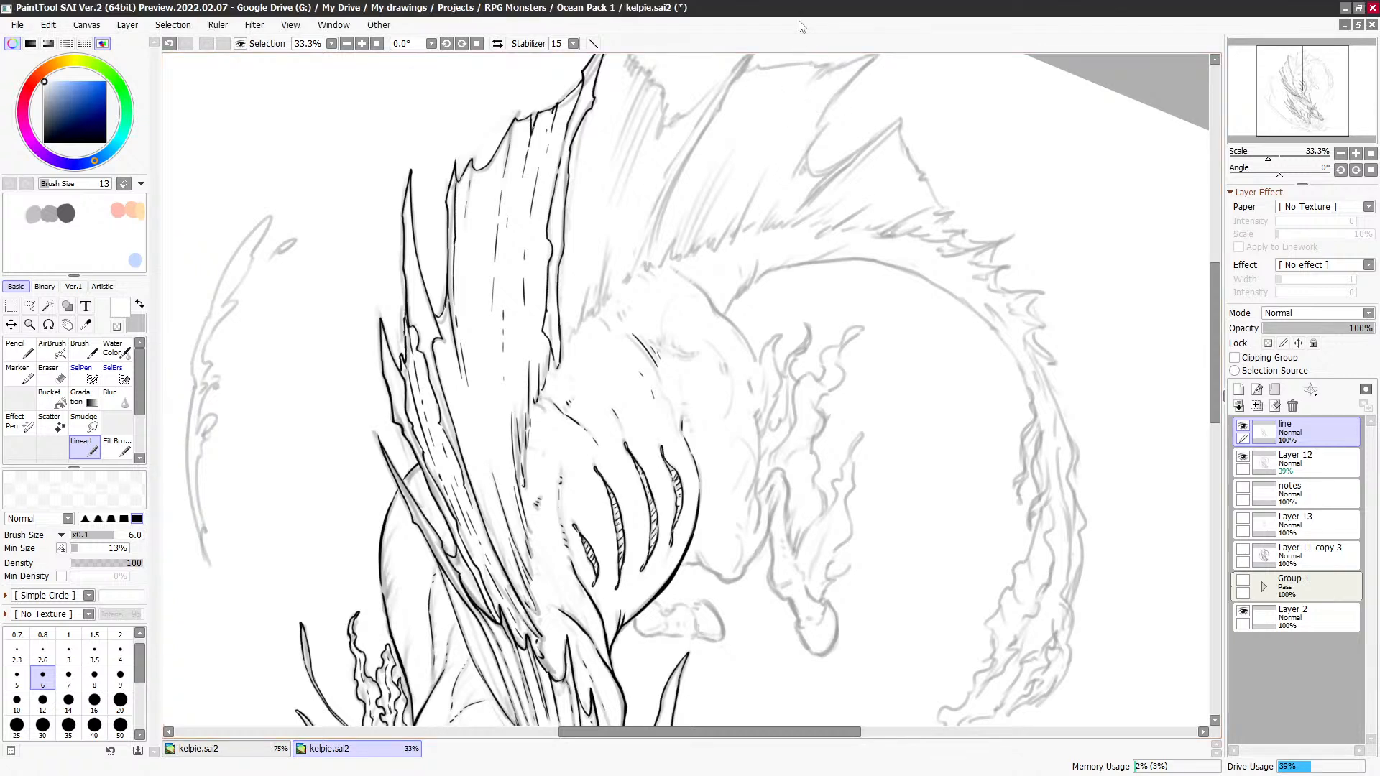
click(679, 350)
key(space)
drag(681, 358, 679, 414)
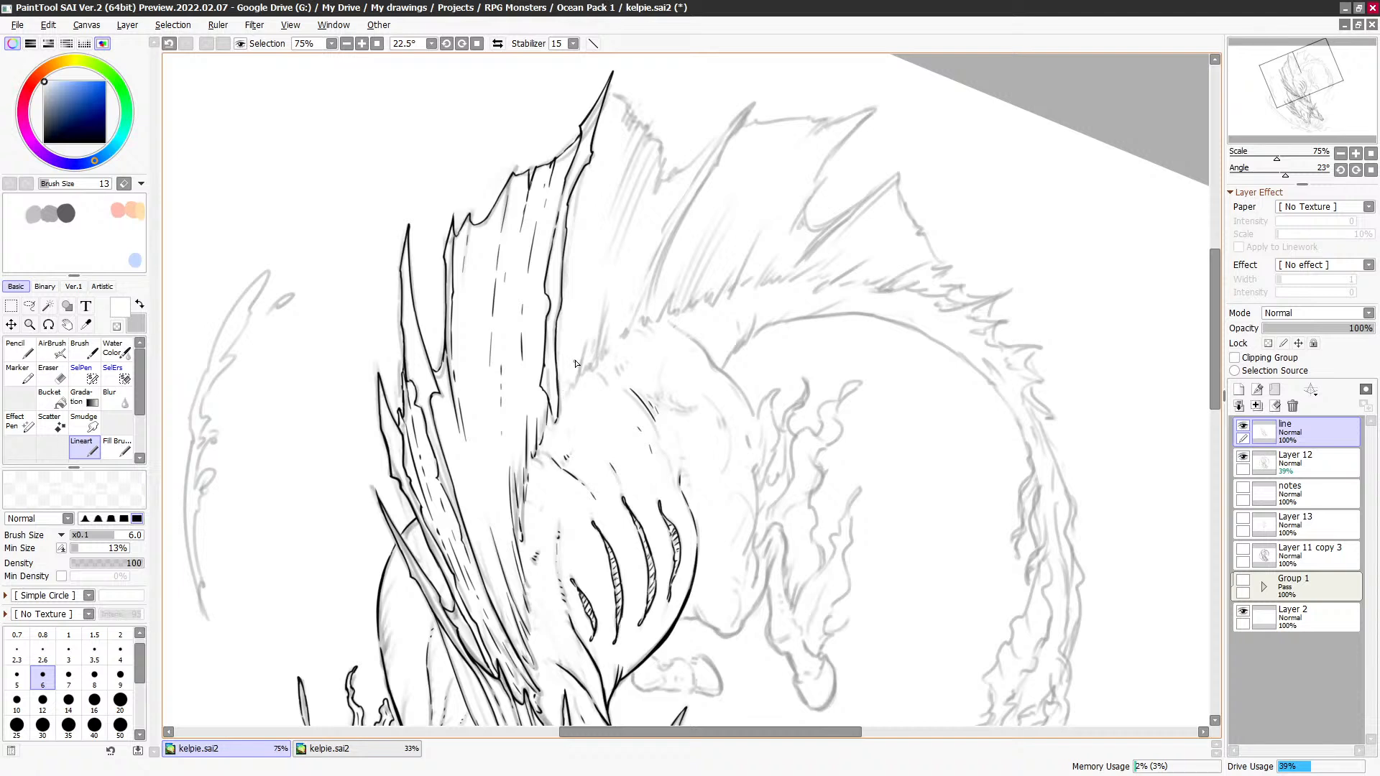
key(ctrl+z)
drag(54, 105, 44, 144)
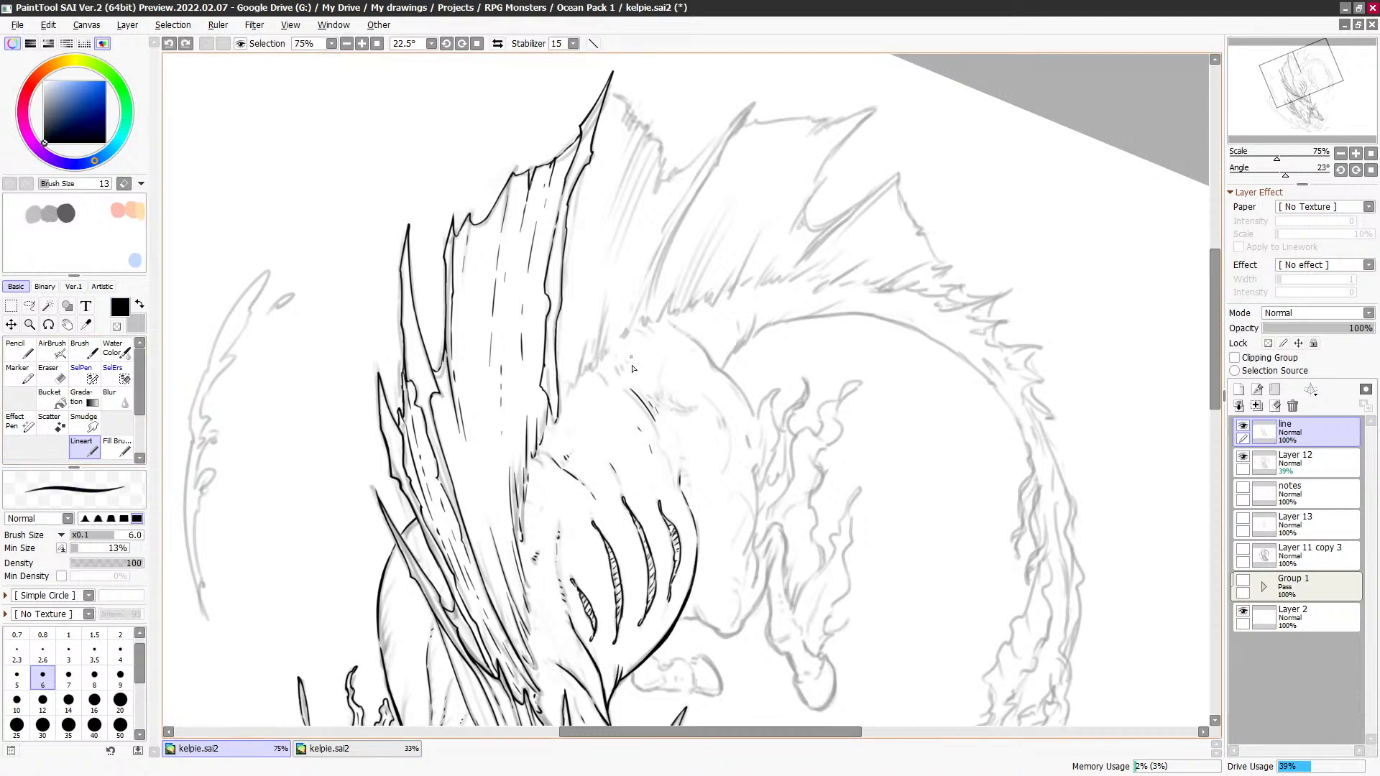
Step: Ink the membrane behind the tall fin spine with long tapering strokes between its base and ragged upper edge, undoing unwanted strokes
mouse_move(565, 395)
mouse_down()
mouse_move(590, 323)
mouse_move(595, 363)
mouse_move(601, 311)
mouse_up()
drag(598, 358, 618, 272)
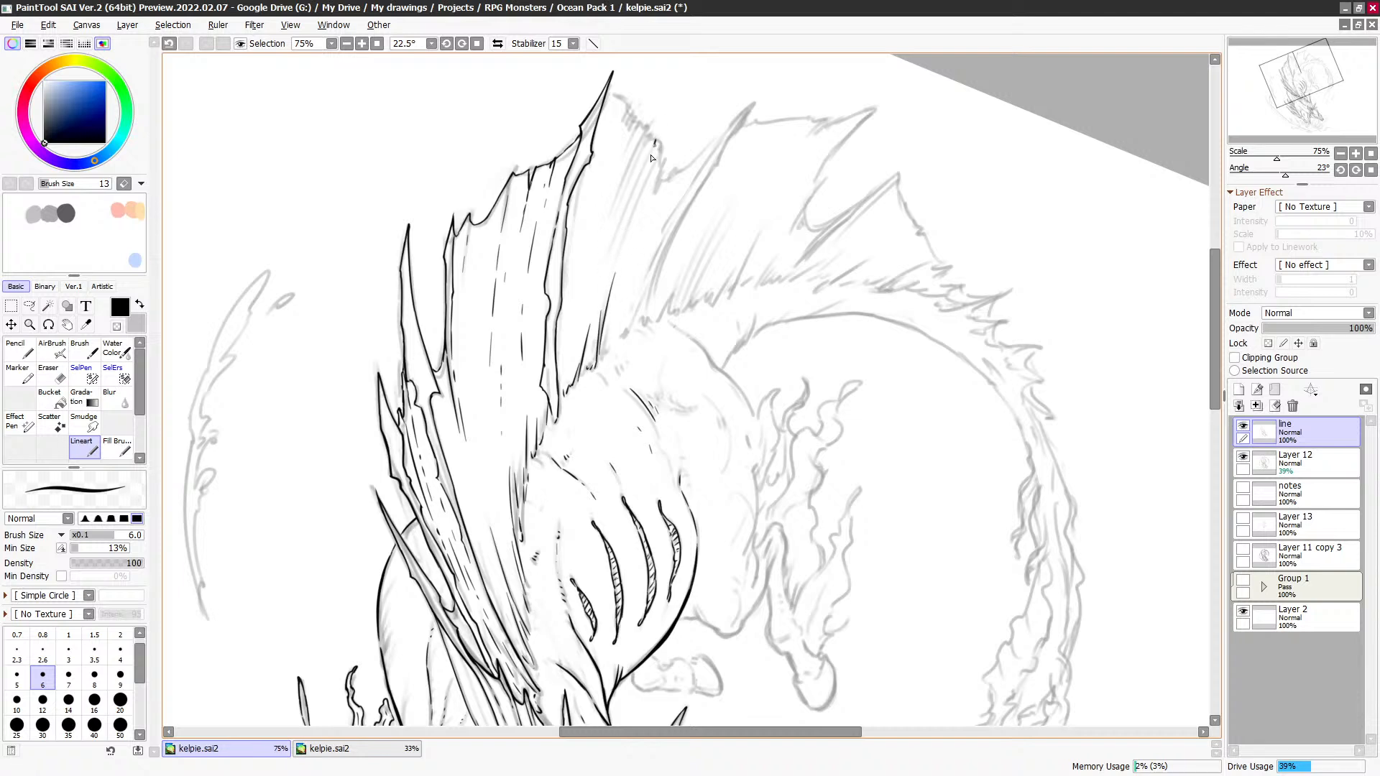
drag(661, 146, 609, 277)
drag(647, 128, 606, 215)
key(ctrl+z)
drag(646, 126, 599, 284)
key(ctrl+z)
mouse_move(658, 141)
mouse_down()
mouse_move(592, 300)
mouse_move(602, 255)
mouse_move(597, 267)
mouse_move(584, 246)
mouse_move(579, 283)
mouse_move(623, 99)
mouse_move(635, 142)
mouse_up()
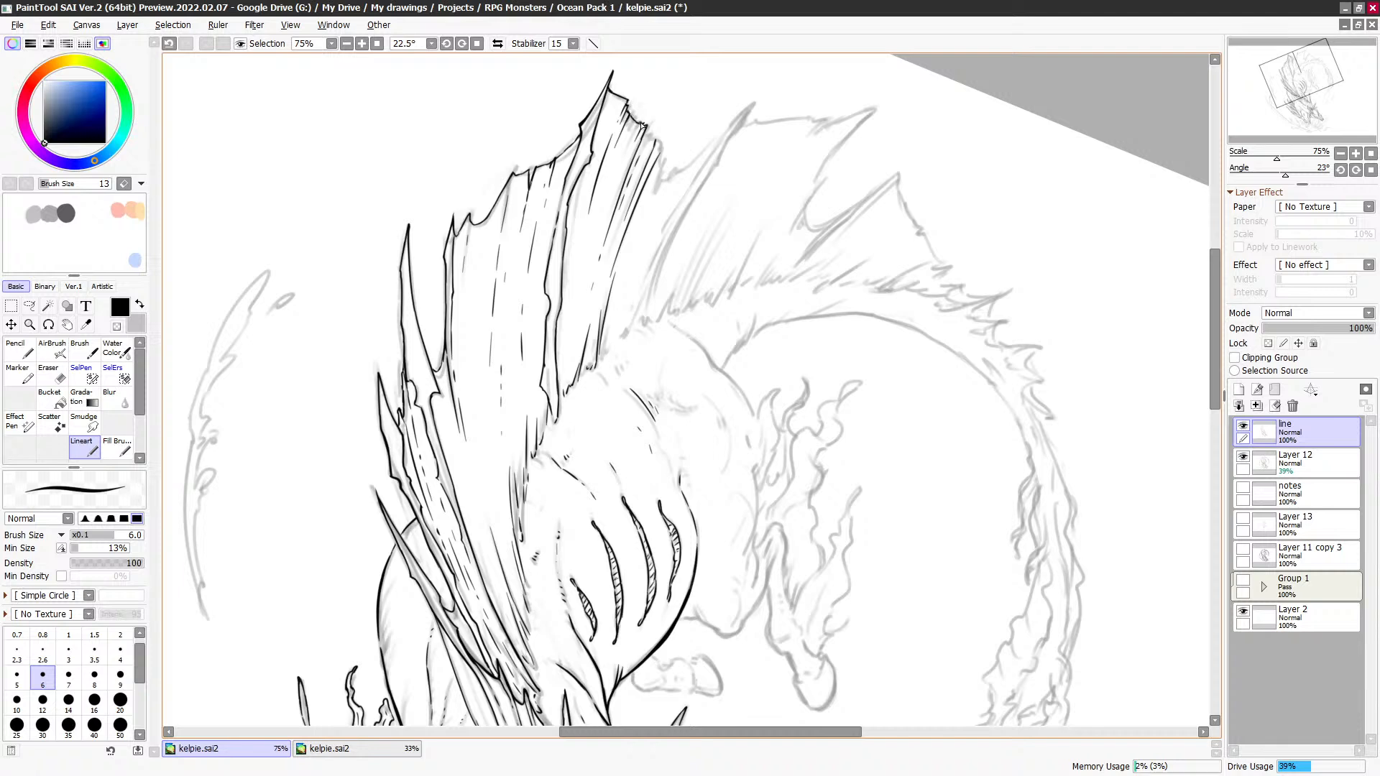
Step: Ink the next dorsal fin spine to its sharp tip along with the ragged membrane edge before it, undoing unwanted strokes
key(ctrl+z)
mouse_move(642, 124)
mouse_down()
mouse_move(632, 151)
mouse_move(661, 152)
mouse_up()
key(minus)
key(minus)
drag(649, 200, 649, 205)
mouse_move(667, 156)
mouse_down()
mouse_move(655, 179)
mouse_move(667, 230)
mouse_move(625, 336)
mouse_move(649, 279)
mouse_up()
mouse_move(679, 206)
mouse_down()
mouse_move(753, 103)
mouse_move(673, 246)
mouse_move(701, 184)
mouse_move(674, 233)
mouse_move(649, 309)
mouse_up()
drag(669, 183, 740, 112)
key(ctrl+z)
drag(675, 177, 648, 228)
key(ctrl+z)
key(ctrl+z)
key(ctrl+z)
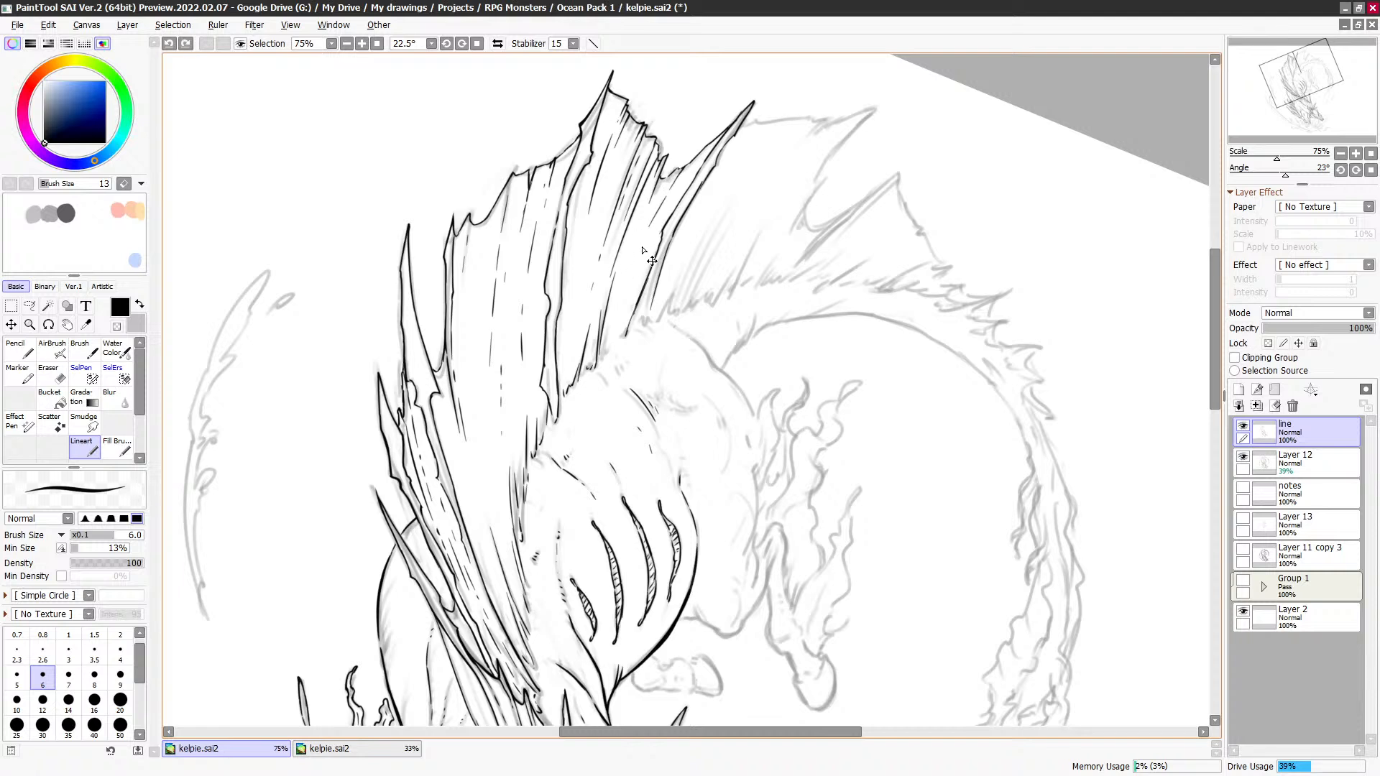
Step: Ink short tapering strokes at the base of the membrane beside the new spine, redrawing an unwanted one
key(space)
mouse_move(686, 355)
mouse_down()
mouse_move(693, 294)
mouse_move(615, 297)
mouse_up()
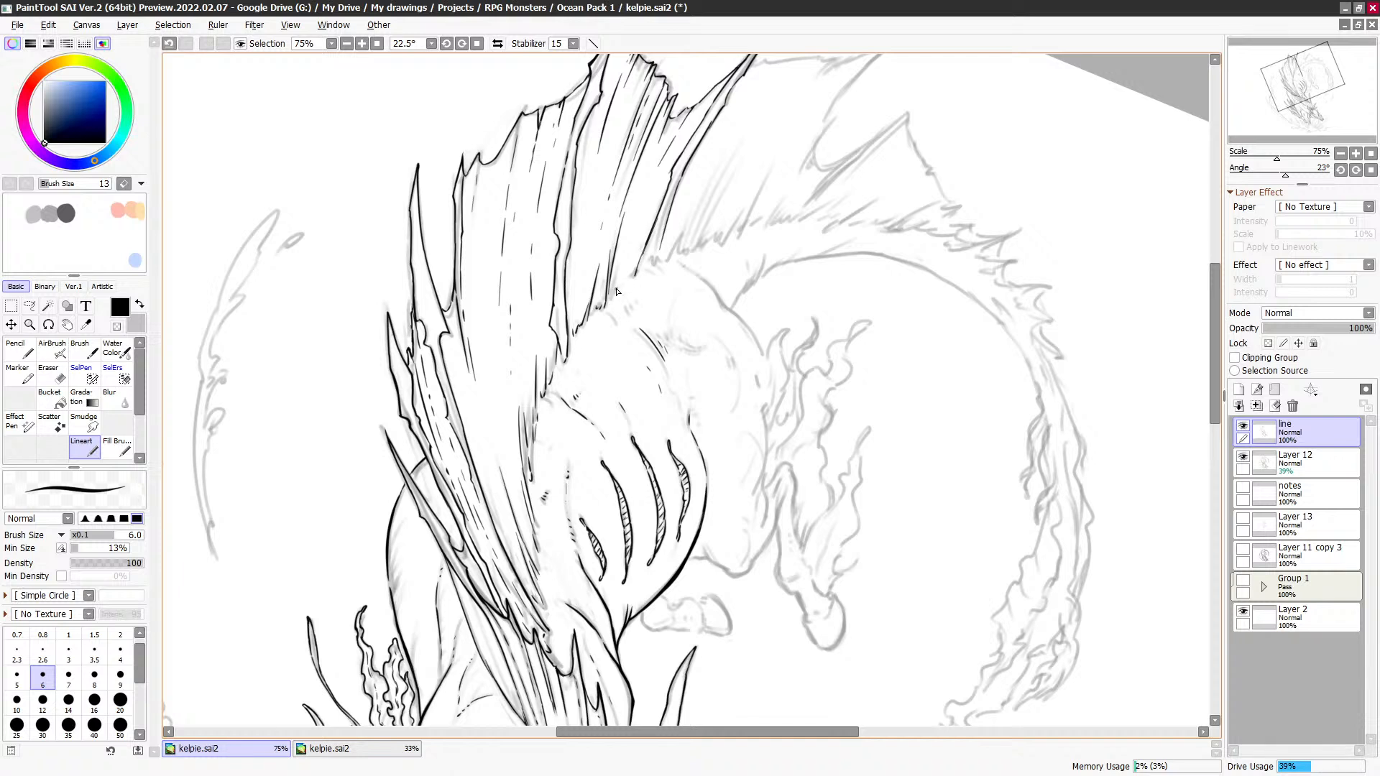
mouse_move(636, 232)
mouse_down()
mouse_move(622, 270)
mouse_move(636, 245)
mouse_up()
key(a)
key(a)
key(ctrl+z)
key(a)
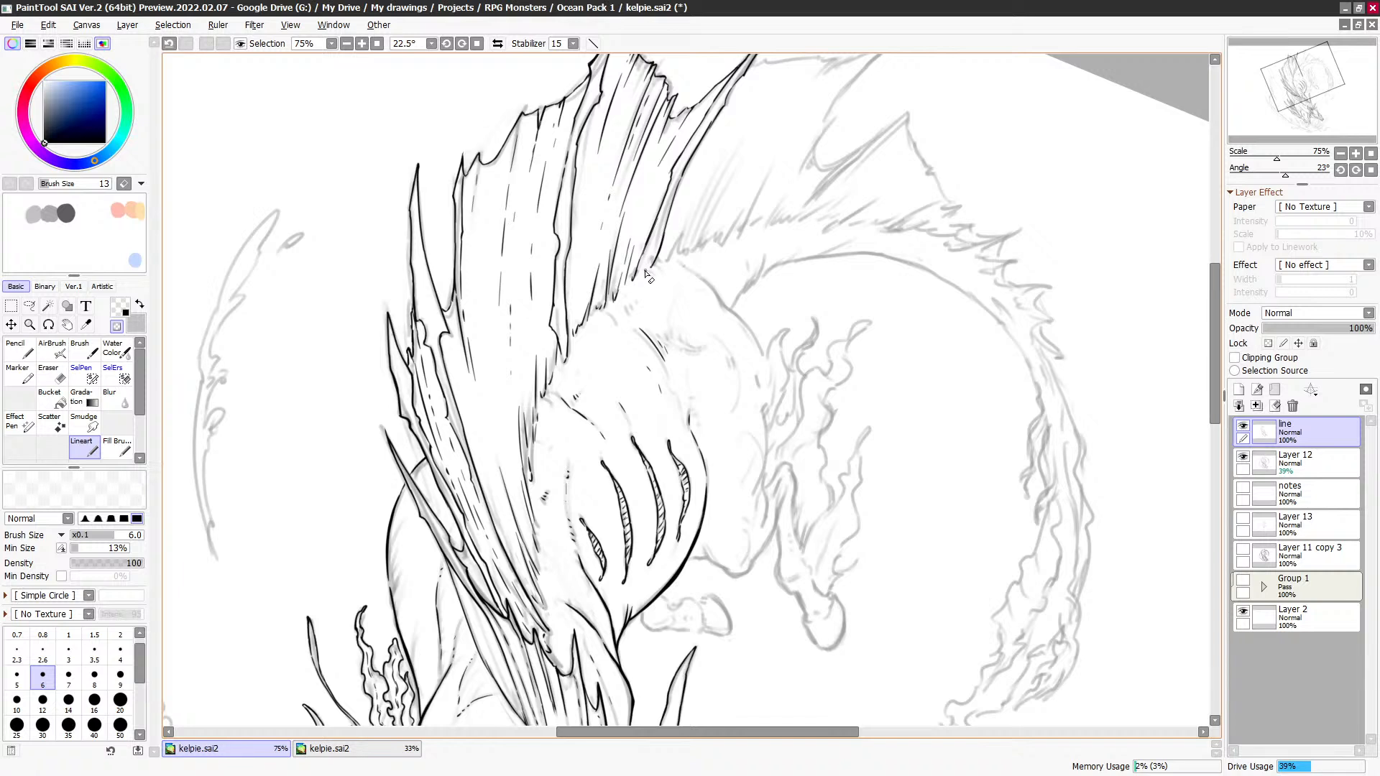
mouse_move(722, 259)
mouse_down()
mouse_move(658, 382)
mouse_move(743, 248)
mouse_up()
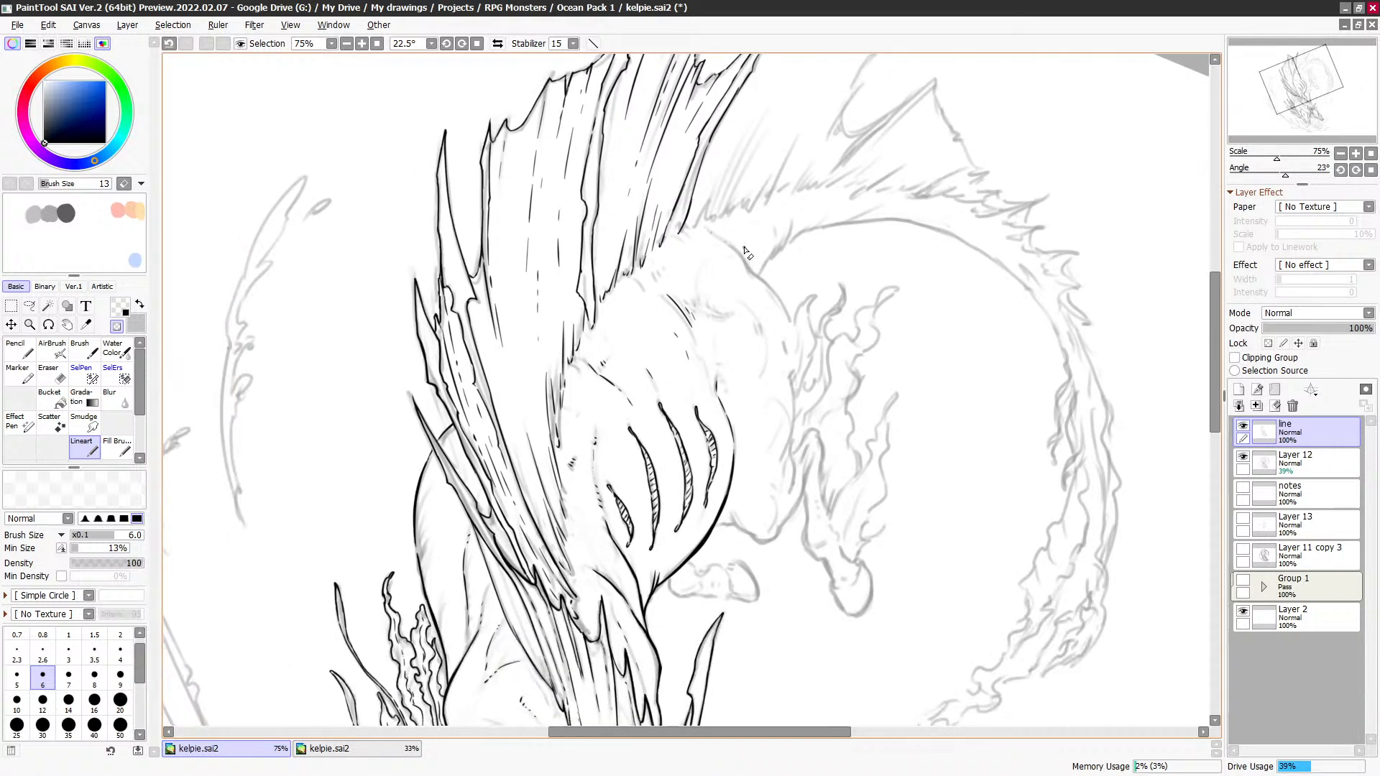
mouse_move(785, 352)
mouse_down()
mouse_move(794, 326)
mouse_move(760, 399)
mouse_up()
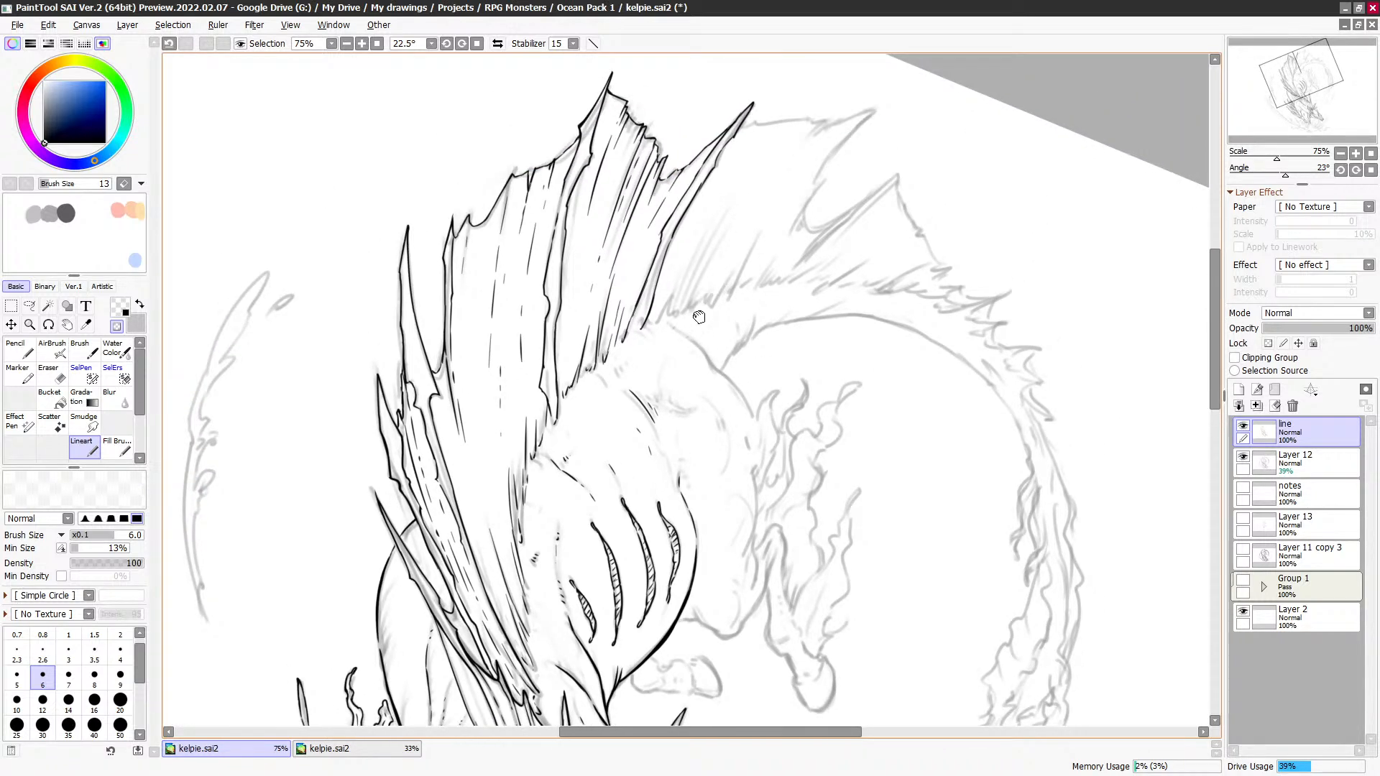
Step: Refine the new spine's double outline along its length and near its tip, alternating black strokes with transparent-colour erasing
drag(697, 317, 718, 281)
key(c)
mouse_move(687, 206)
mouse_down()
mouse_move(663, 289)
mouse_move(672, 245)
mouse_up()
key(c)
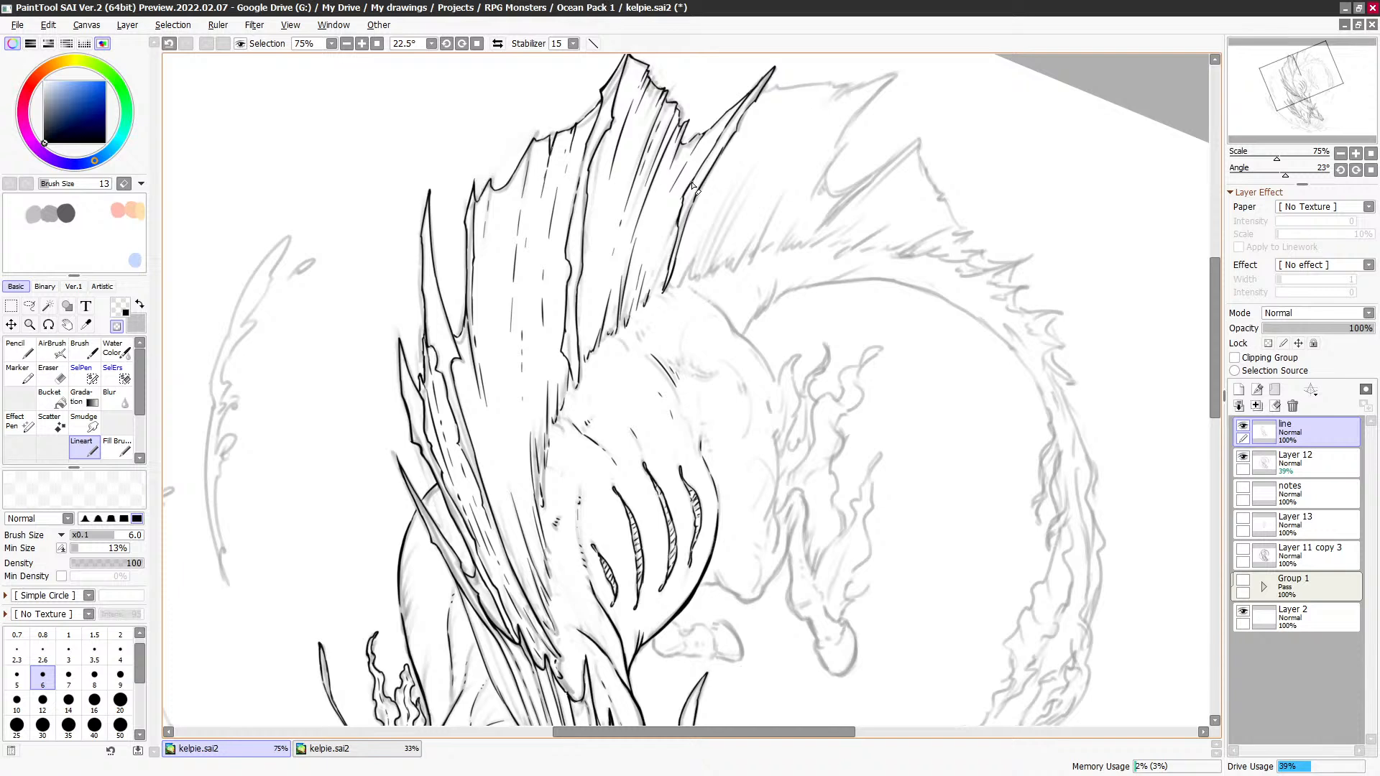
key(c)
drag(733, 109, 708, 157)
key(c)
key(c)
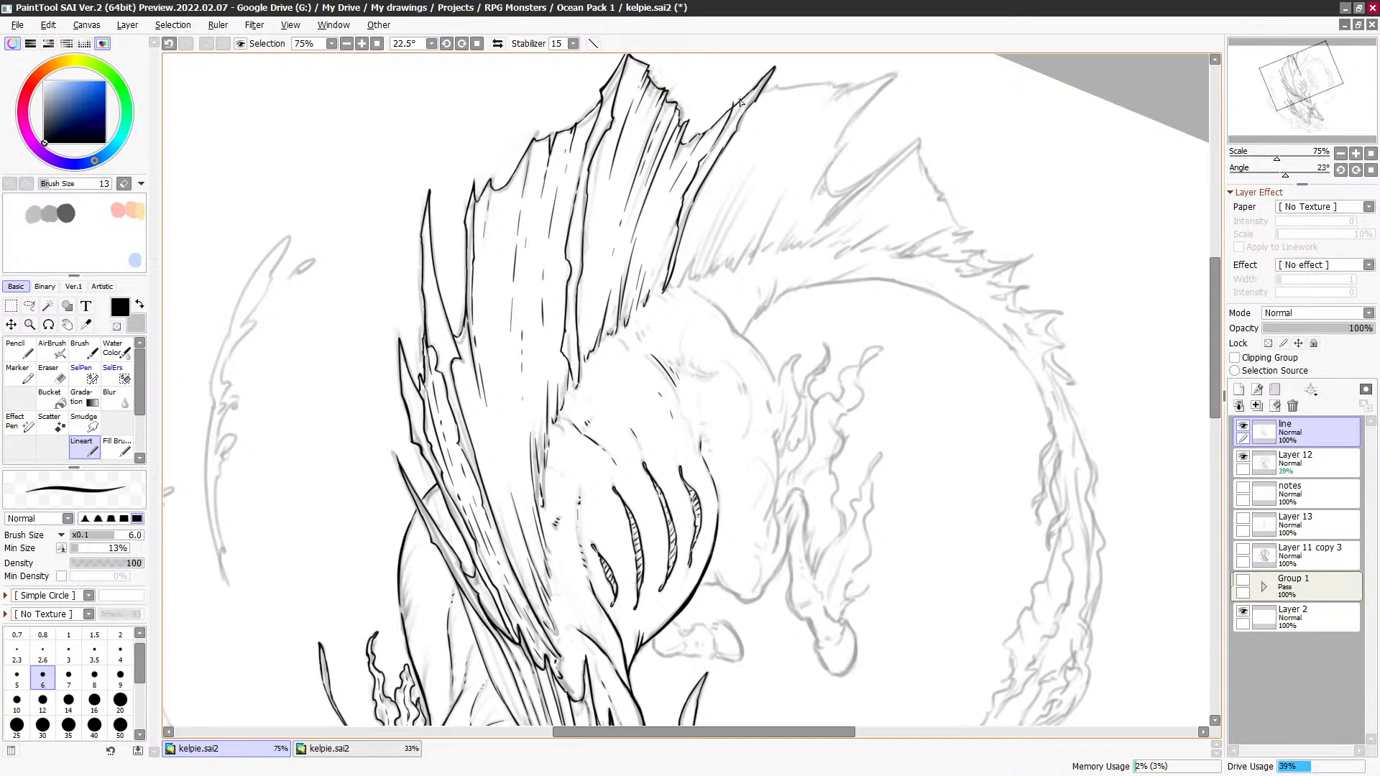
key(c)
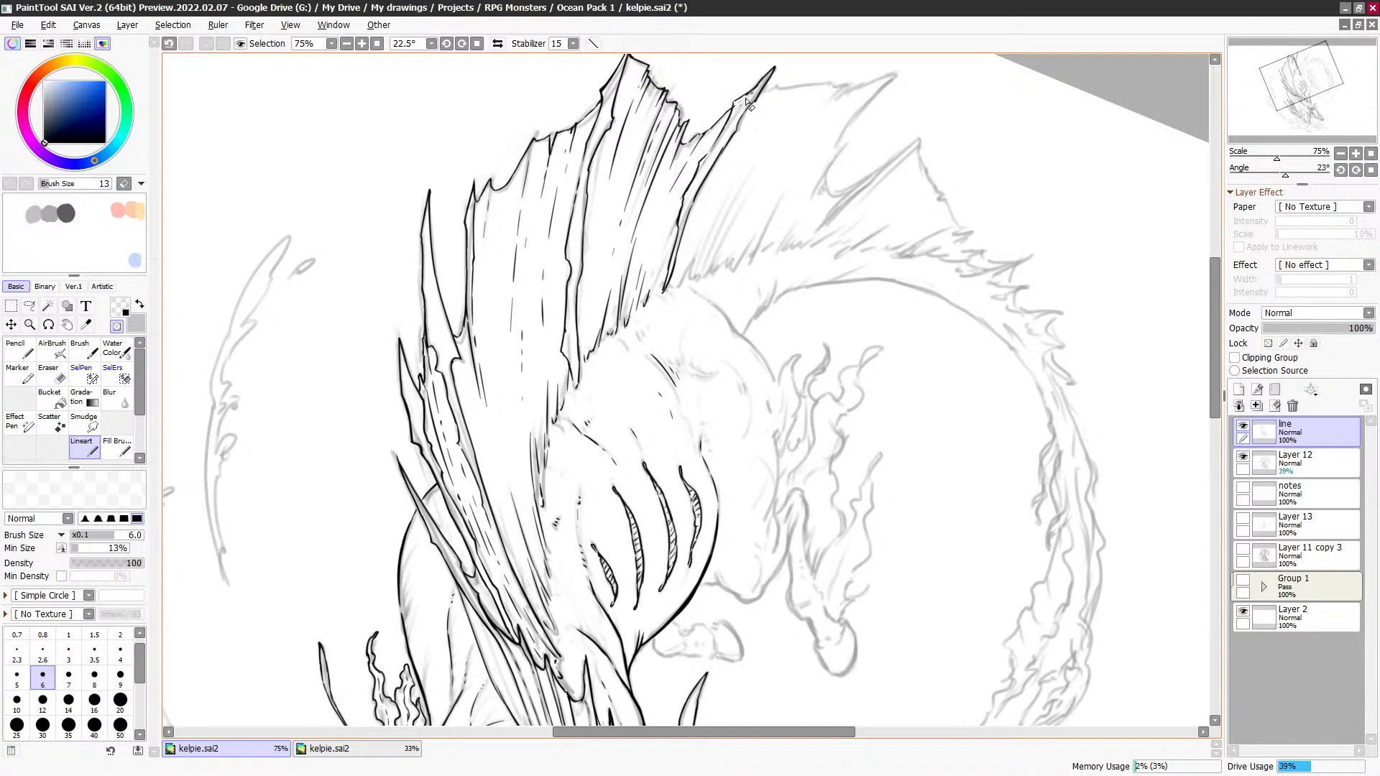
key(c)
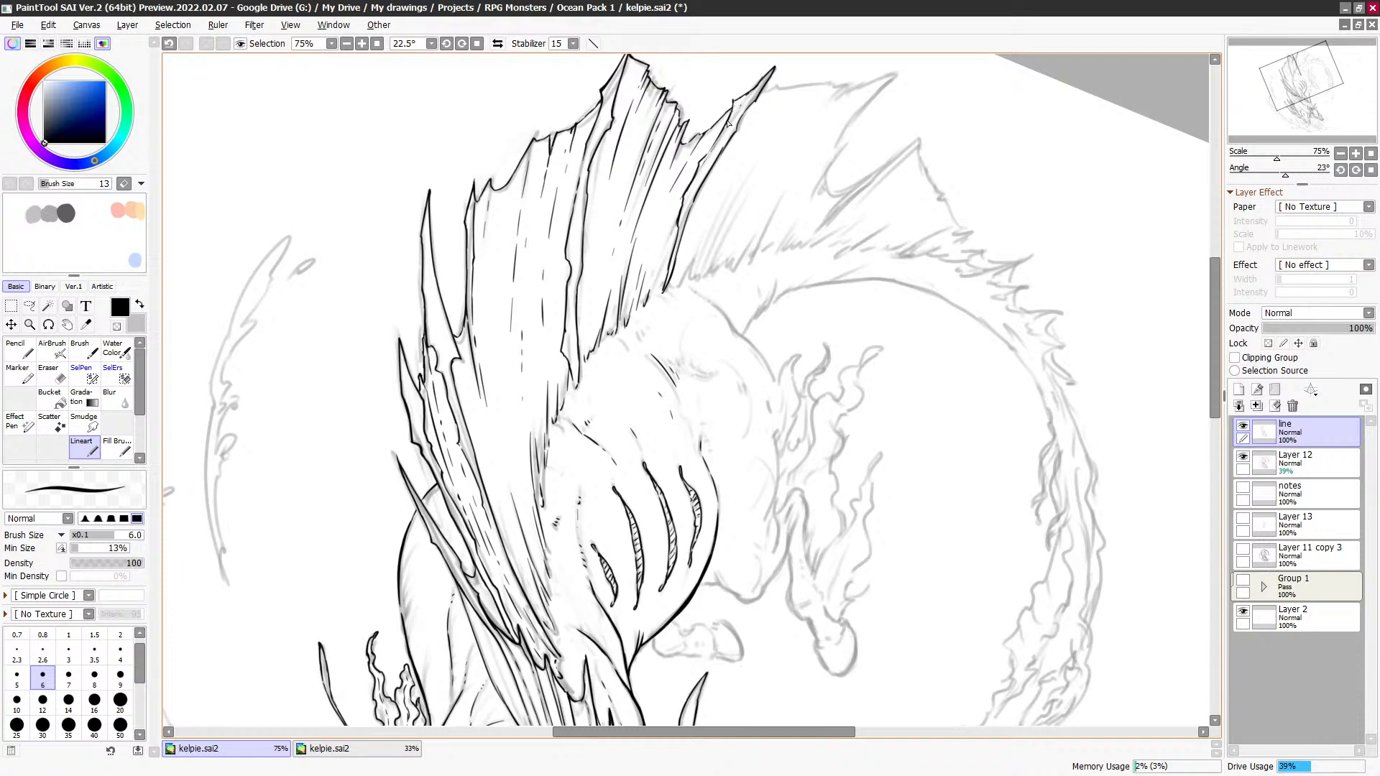
key(c)
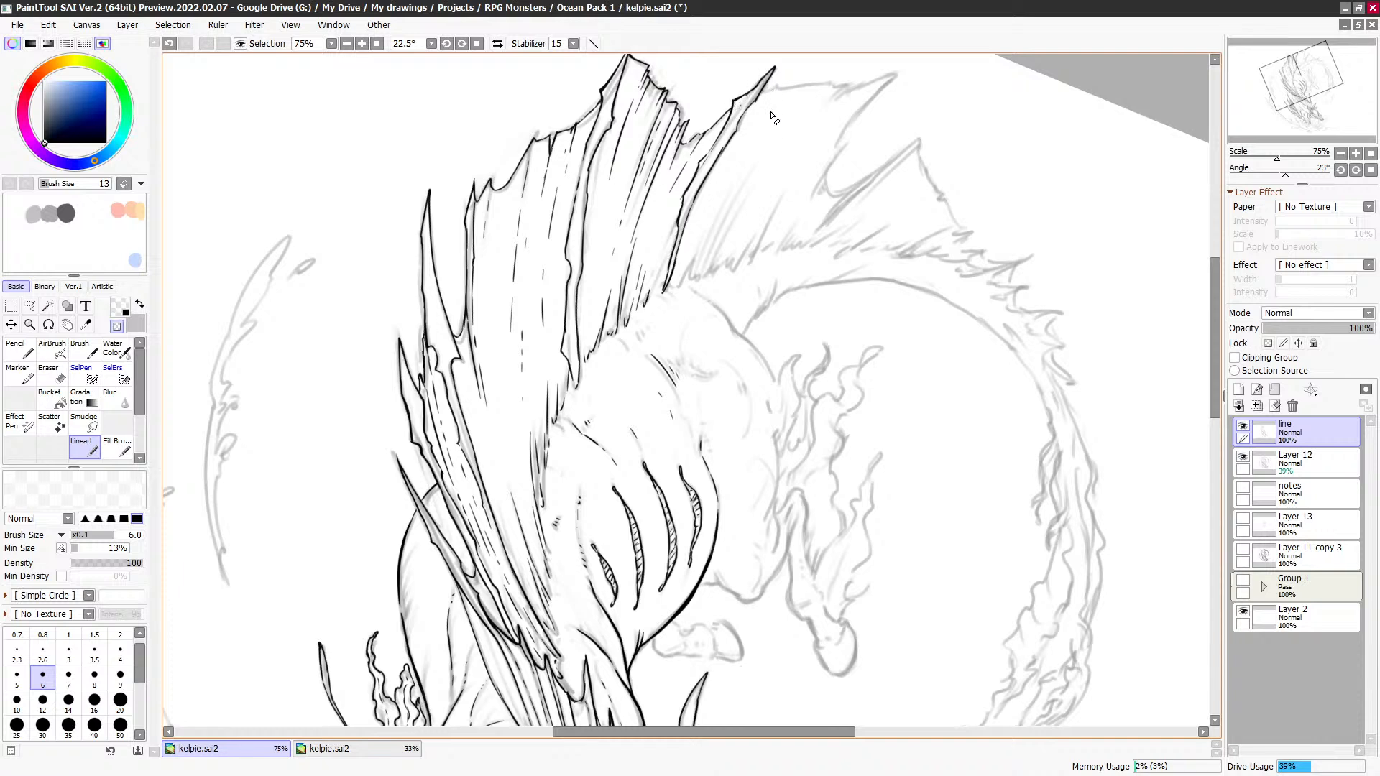
key(c)
key(c)
key(c)
key(c)
key(c)
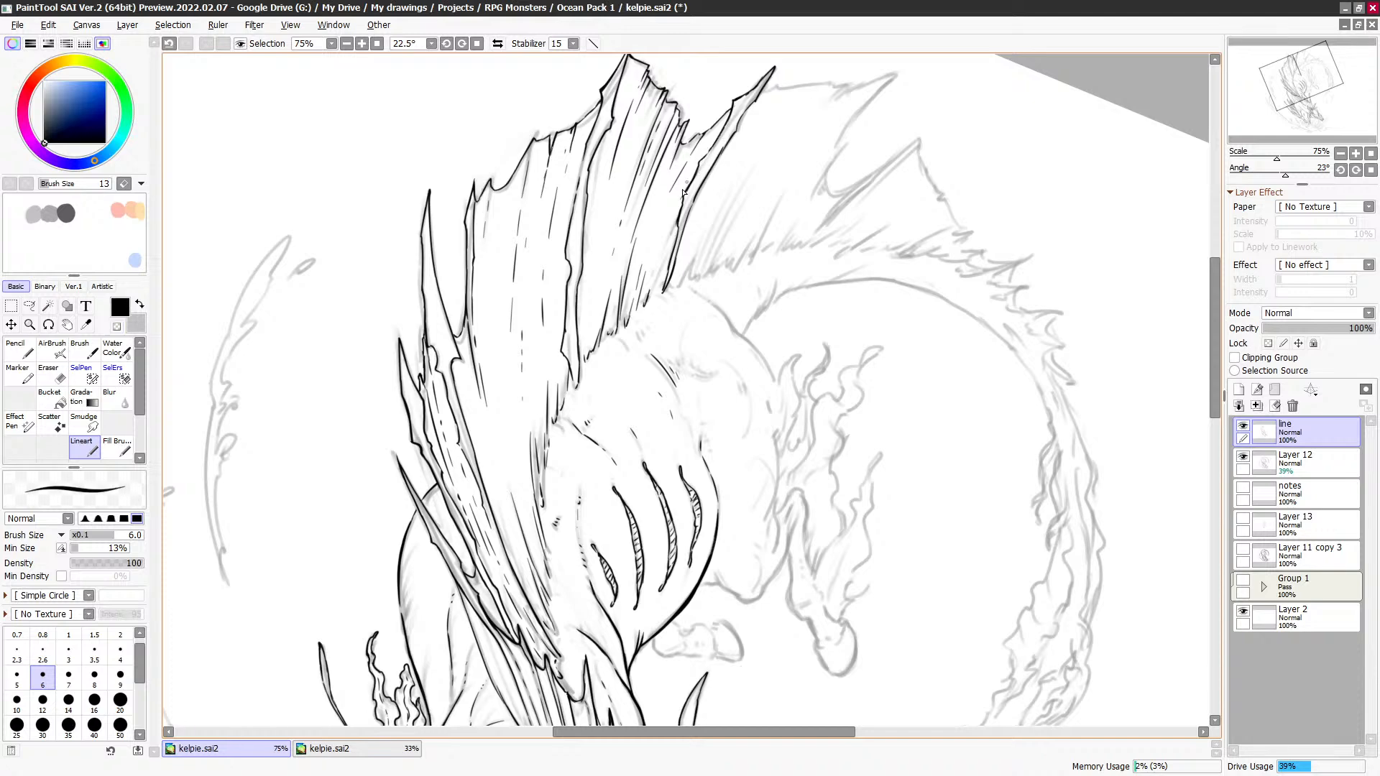
key(c)
Step: Ink the rear membrane's upper edge from the new spine to its pointed corner and down the start of the notch
drag(665, 350, 718, 211)
mouse_move(775, 404)
mouse_down()
mouse_move(804, 286)
mouse_move(738, 496)
mouse_up()
mouse_move(639, 442)
mouse_down()
mouse_move(621, 477)
mouse_move(640, 471)
mouse_up()
drag(730, 191, 654, 327)
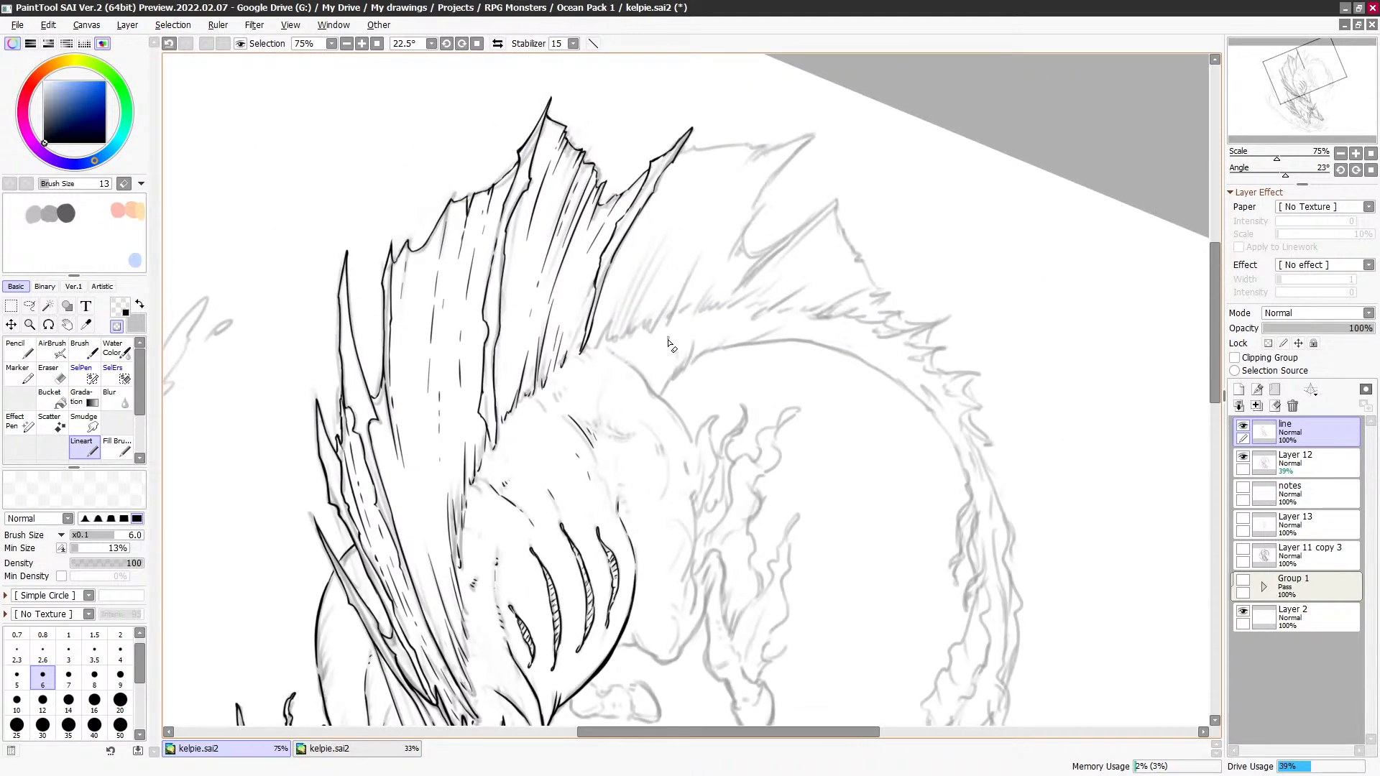
mouse_move(673, 383)
mouse_down()
mouse_move(611, 431)
mouse_move(681, 371)
mouse_up()
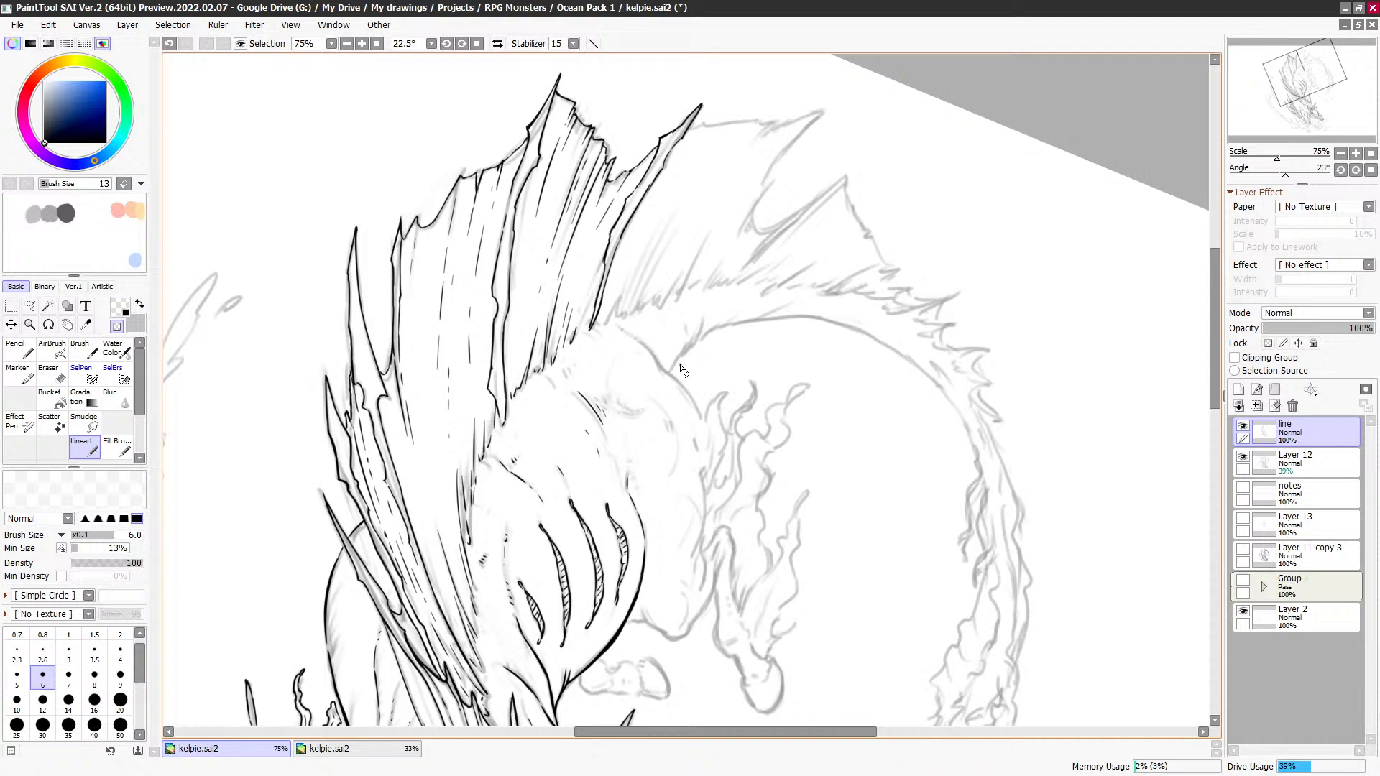
drag(739, 260, 670, 347)
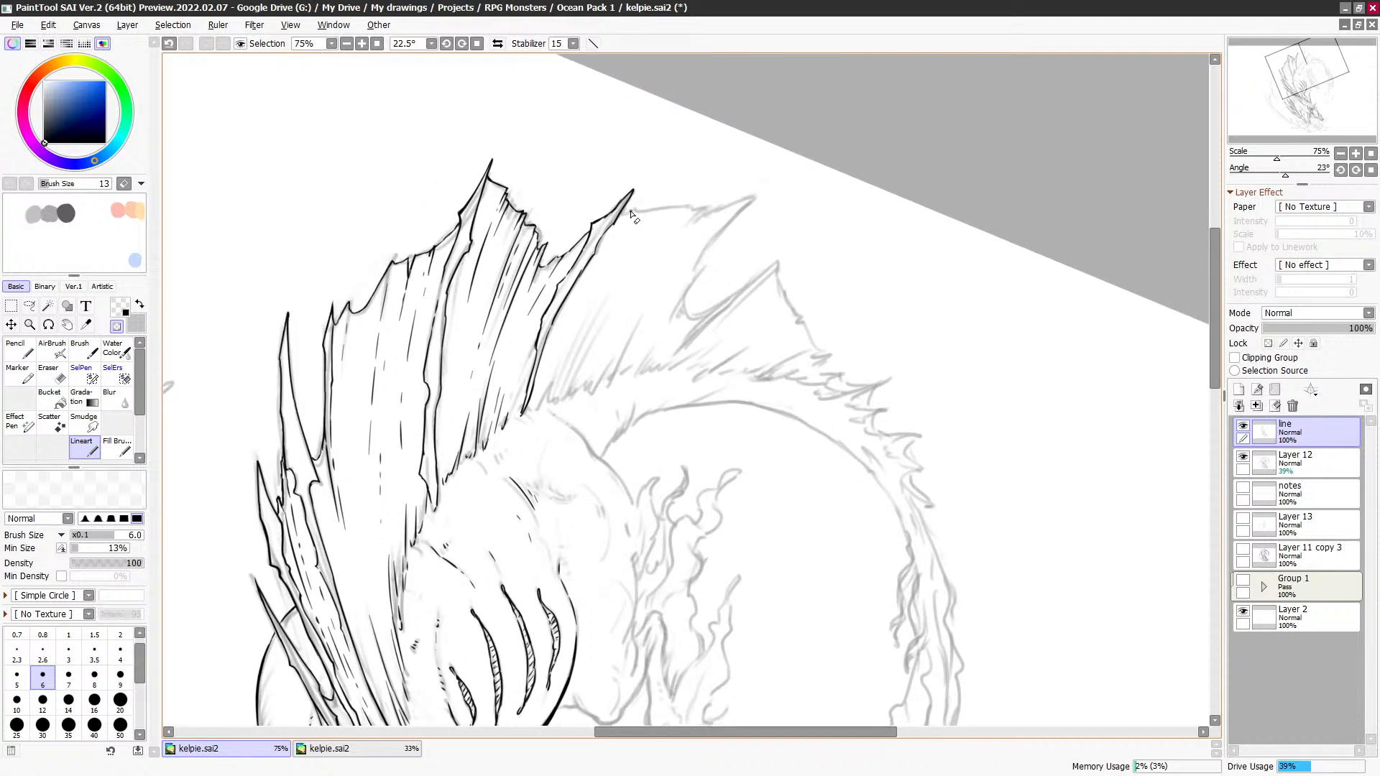
key(minus)
mouse_move(620, 214)
mouse_down()
mouse_move(689, 151)
mouse_move(765, 170)
mouse_move(739, 190)
mouse_move(810, 155)
mouse_move(716, 286)
mouse_up()
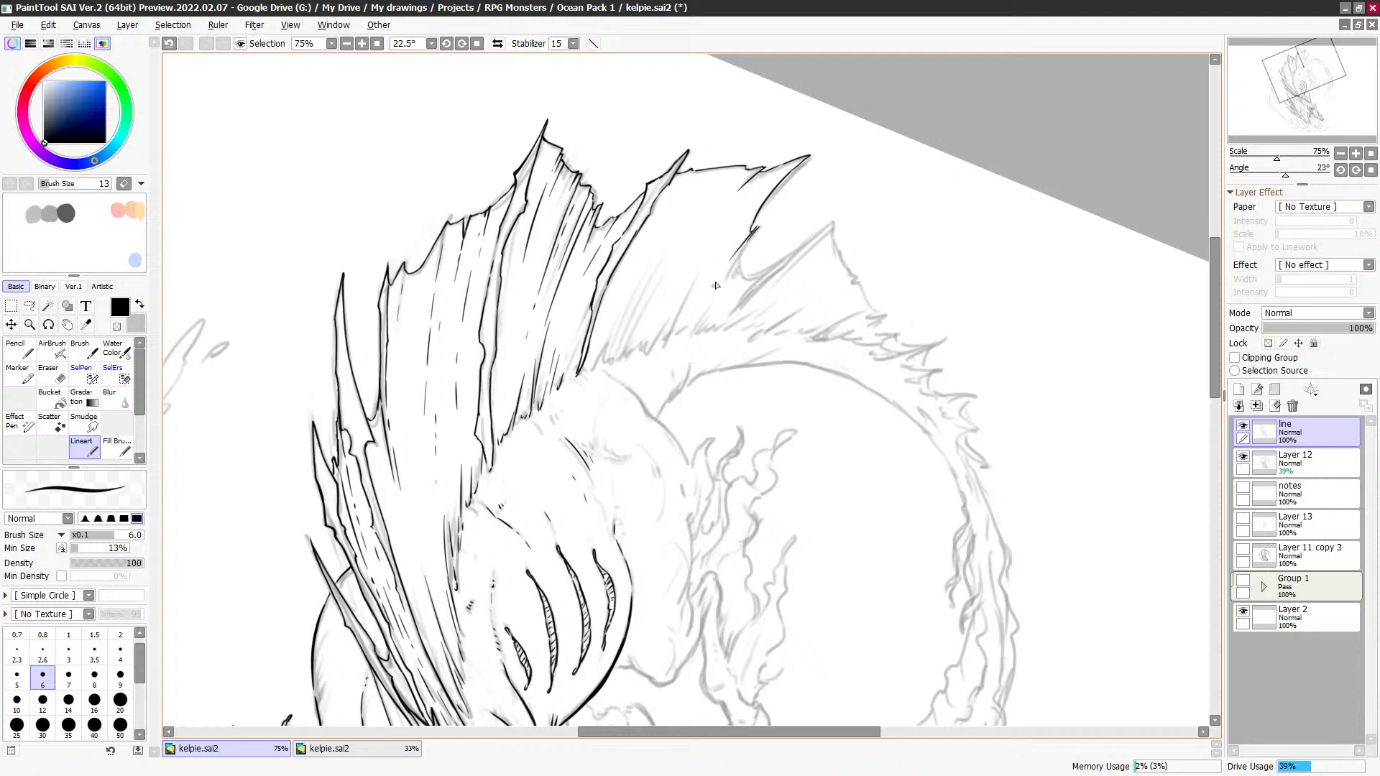
Step: Ink the notch and the short rear spine as a double line to its tip, cleaning up the pointed ends
drag(754, 232, 735, 280)
mouse_move(738, 307)
mouse_down()
mouse_move(839, 222)
mouse_move(730, 315)
mouse_move(817, 230)
mouse_up()
key(c)
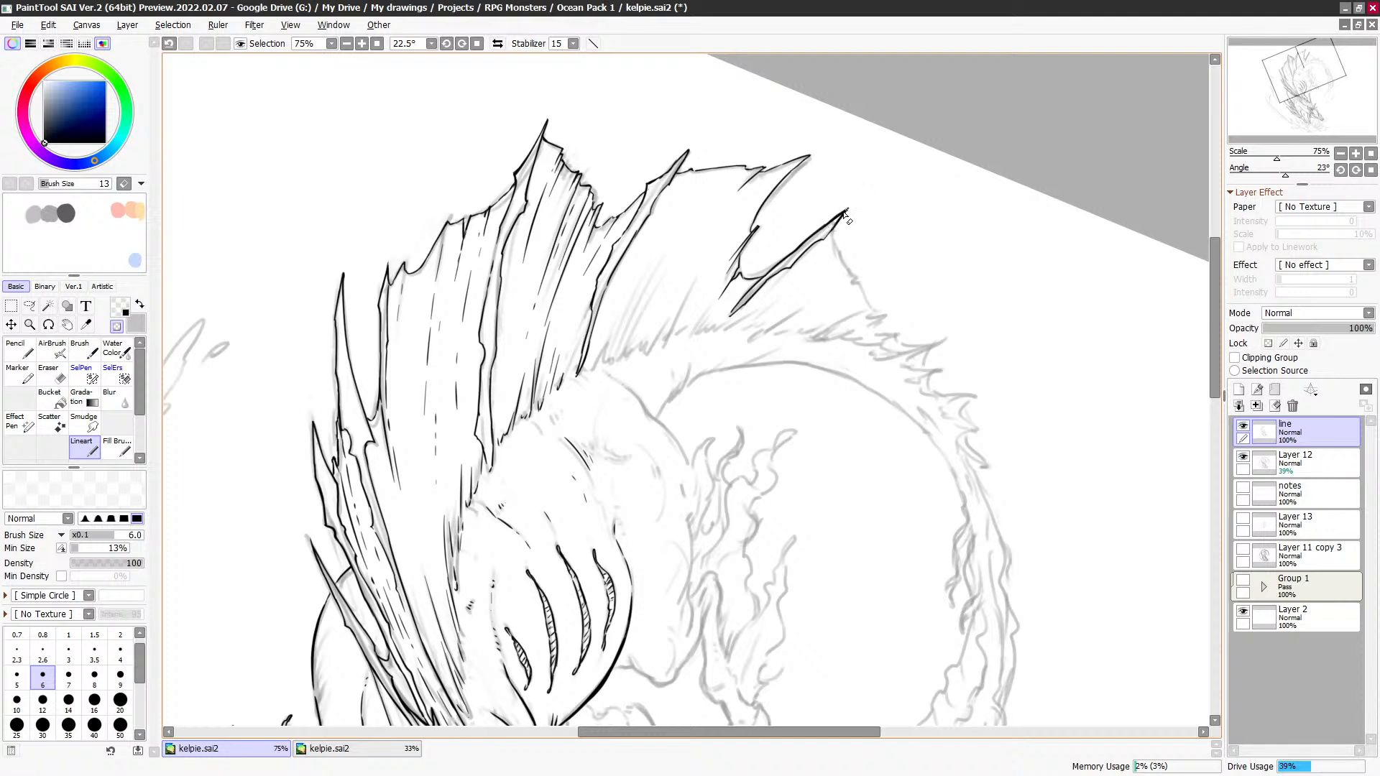
key(c)
key(c)
key(c)
key(c)
key(c)
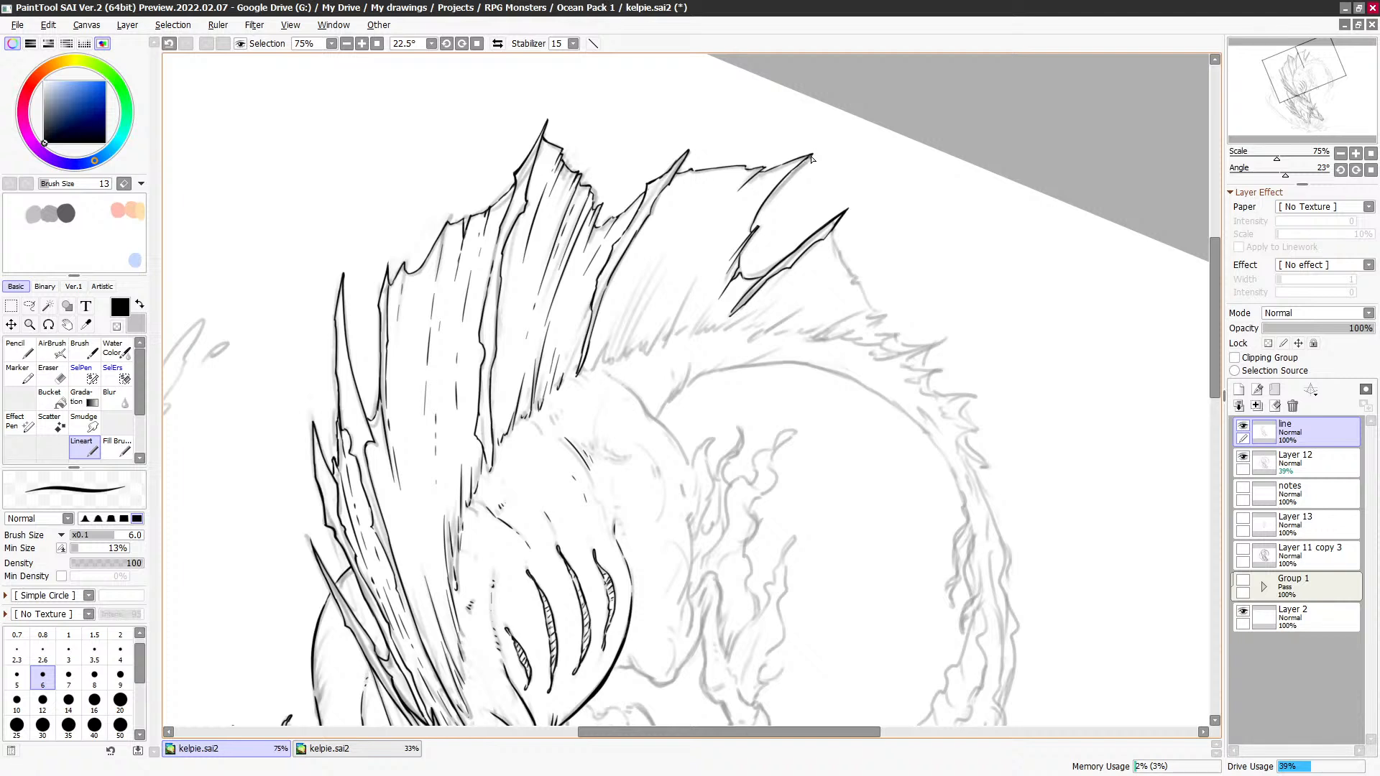
Step: Ink long tapering lines through the rear membrane and small strokes under its upper edge, undoing unwanted ones
scroll(747, 237, left, 2)
scroll(728, 319, left, 2)
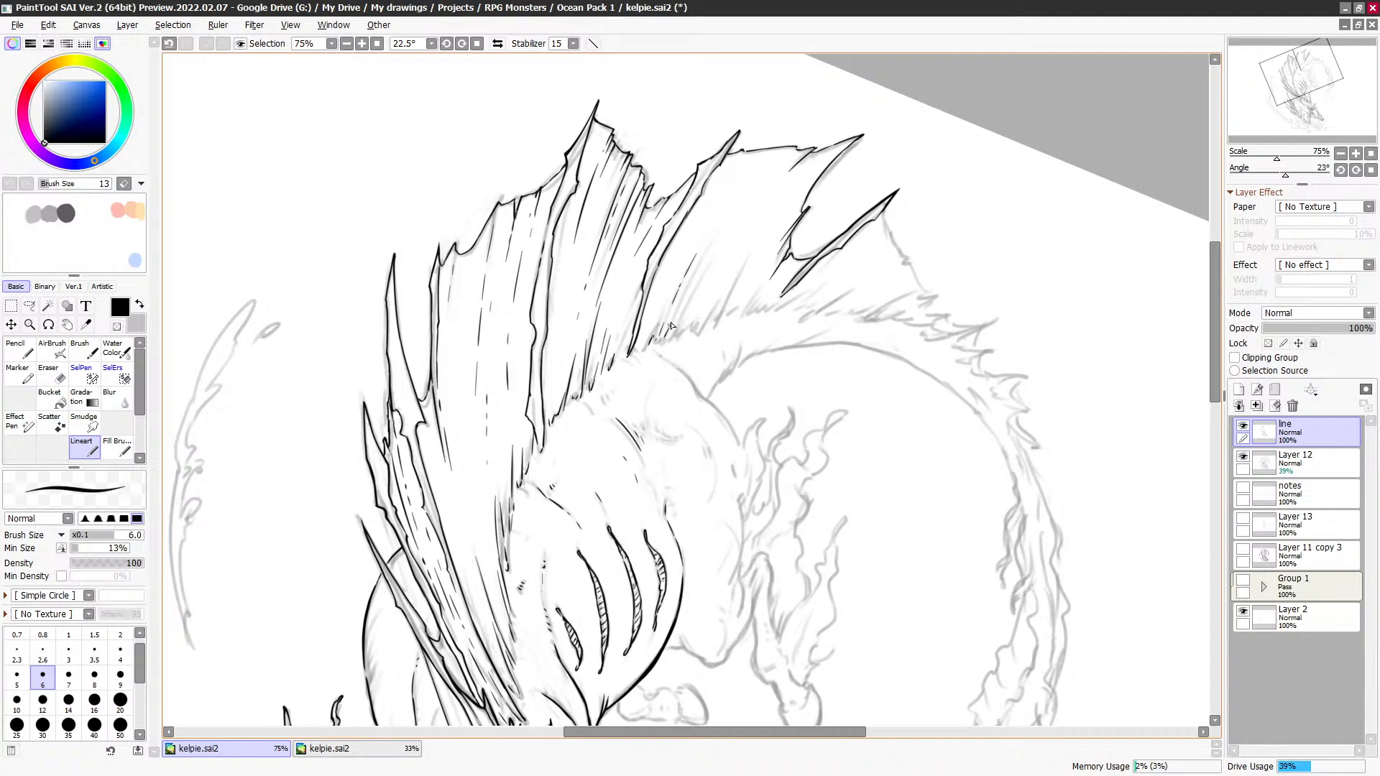
drag(687, 281, 721, 225)
key(ctrl+z)
drag(657, 351, 740, 205)
key(ctrl+z)
drag(689, 289, 726, 219)
mouse_move(765, 161)
mouse_down()
mouse_move(781, 151)
mouse_move(748, 152)
mouse_up()
key(ctrl+z)
drag(781, 147, 782, 141)
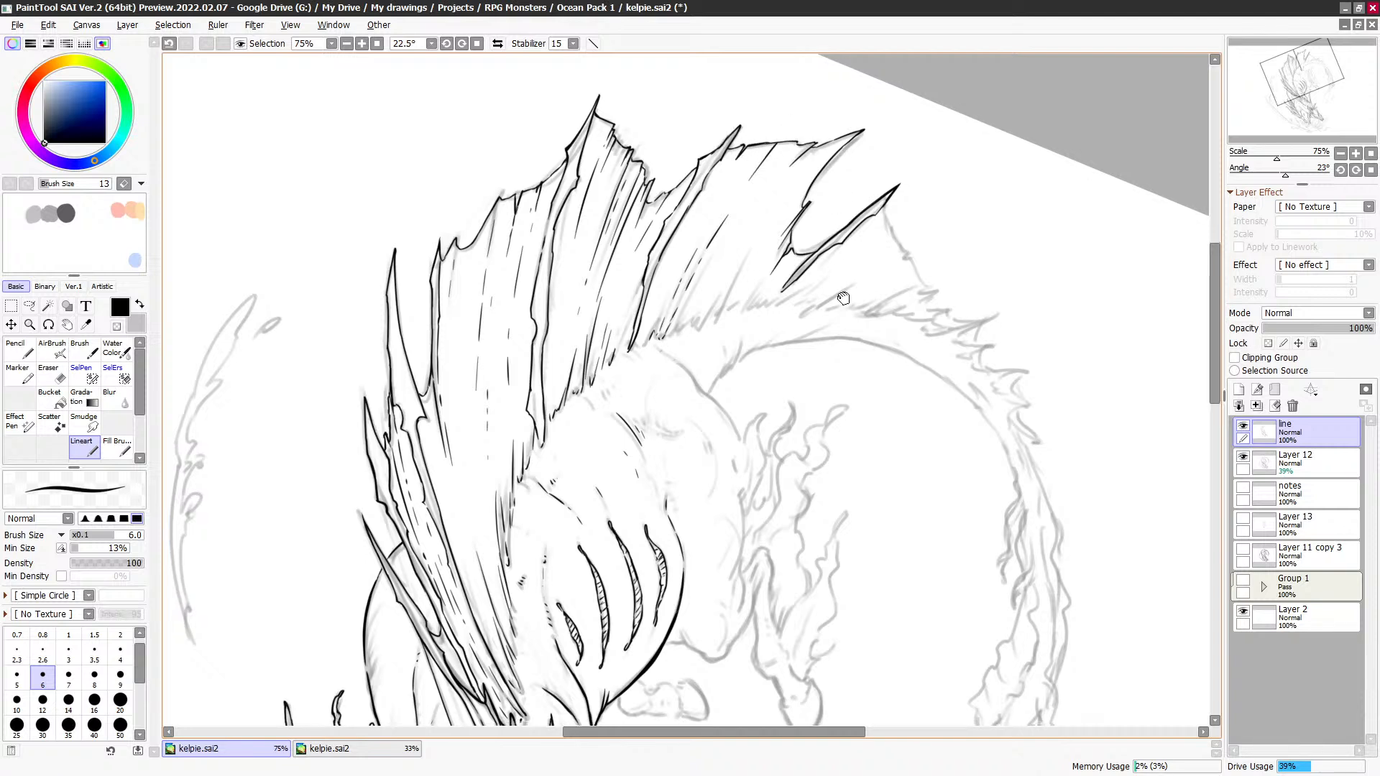
Step: Touch up the rear membrane's upper edge and add fine broken lines down the front fin membrane
drag(941, 368, 915, 309)
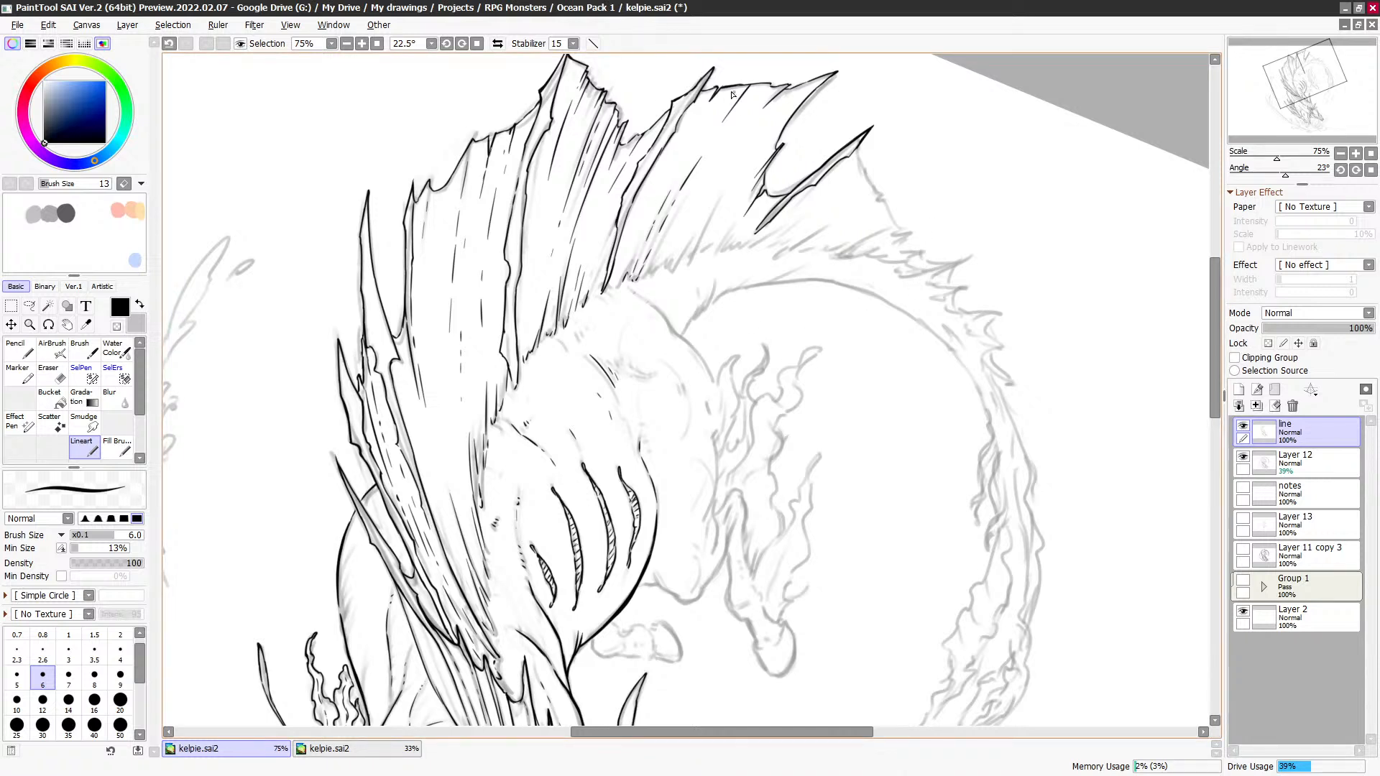
key(minus)
key(minus)
drag(430, 267, 458, 500)
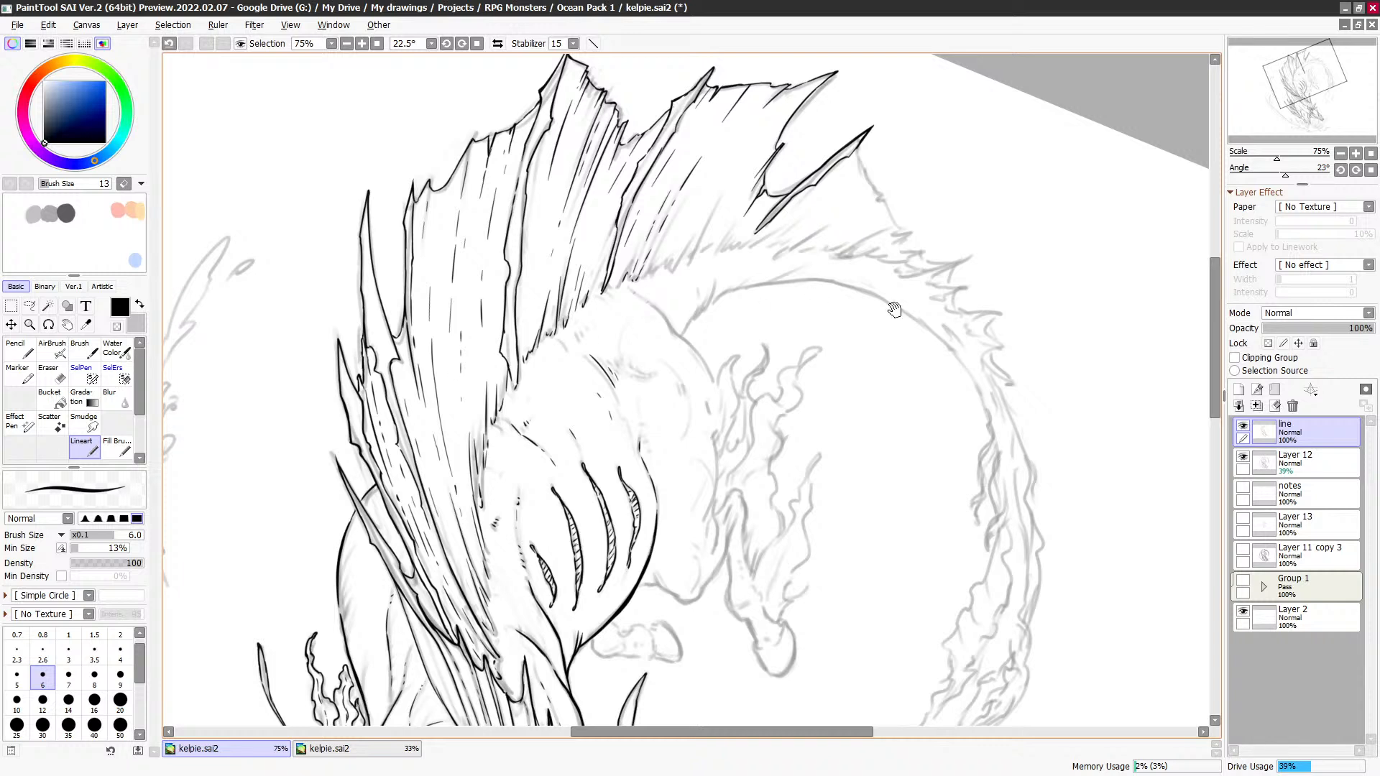
Step: Ink the rear membrane's jagged base along the back with short tapering strokes running past the short spine's foot
drag(891, 307, 812, 306)
drag(618, 246, 651, 186)
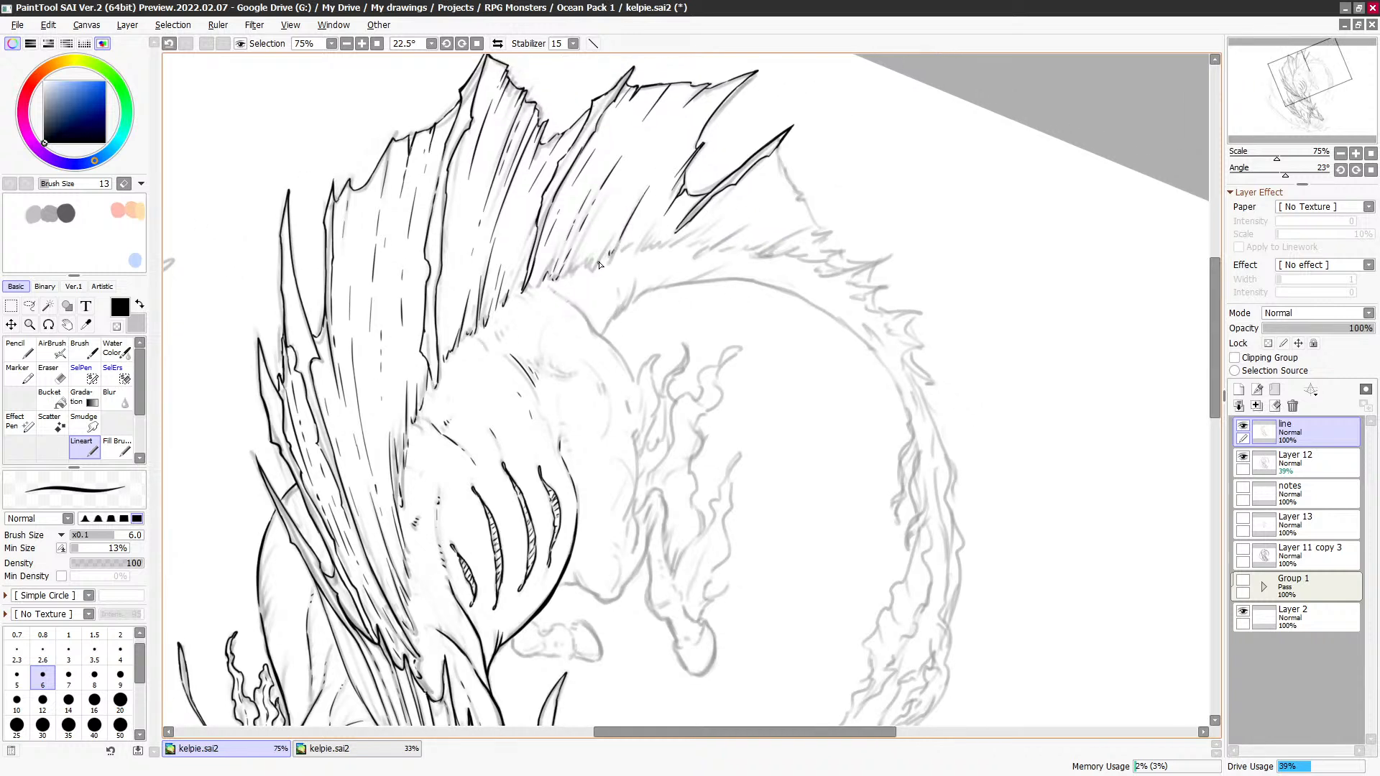
drag(590, 263, 616, 231)
key(e)
key(e)
key(e)
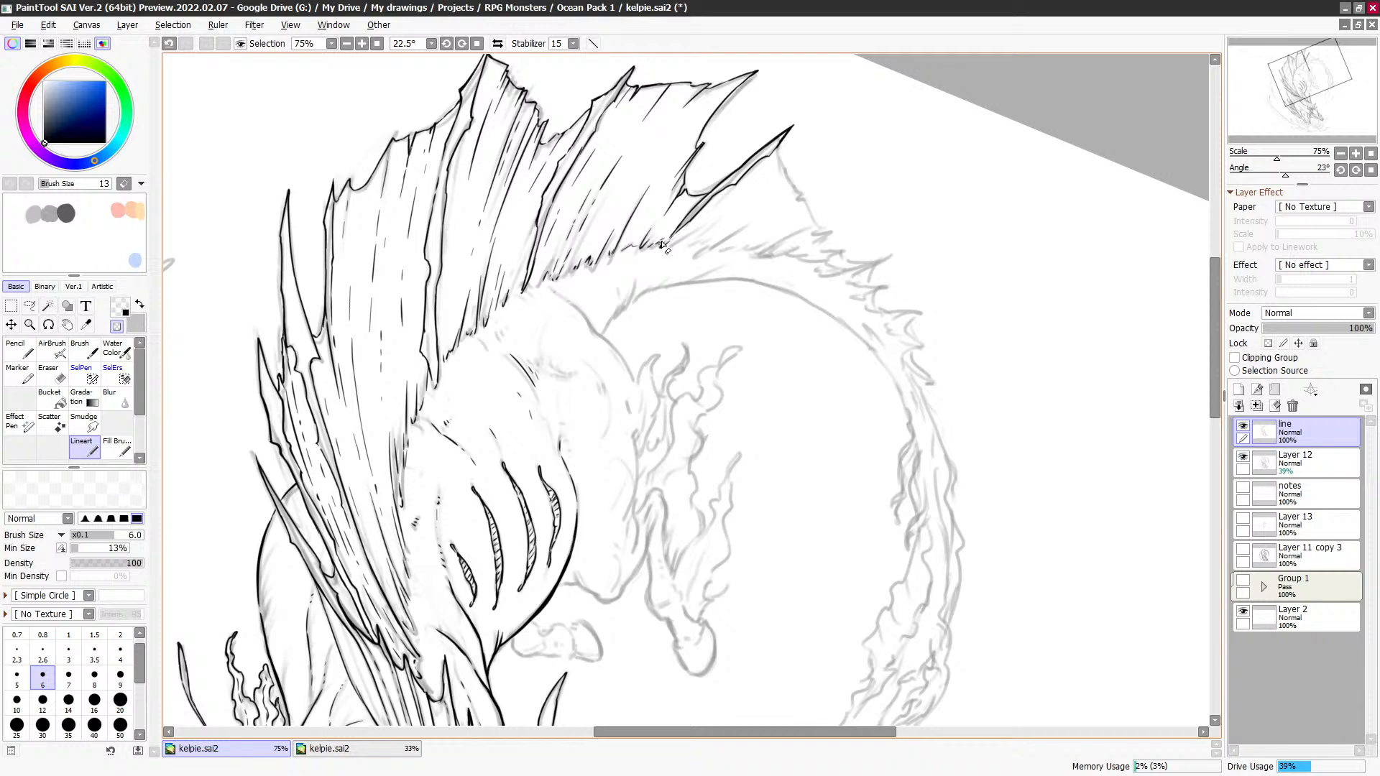
key(e)
mouse_move(674, 239)
mouse_down()
mouse_move(727, 209)
mouse_move(694, 239)
mouse_up()
key(ctrl+z)
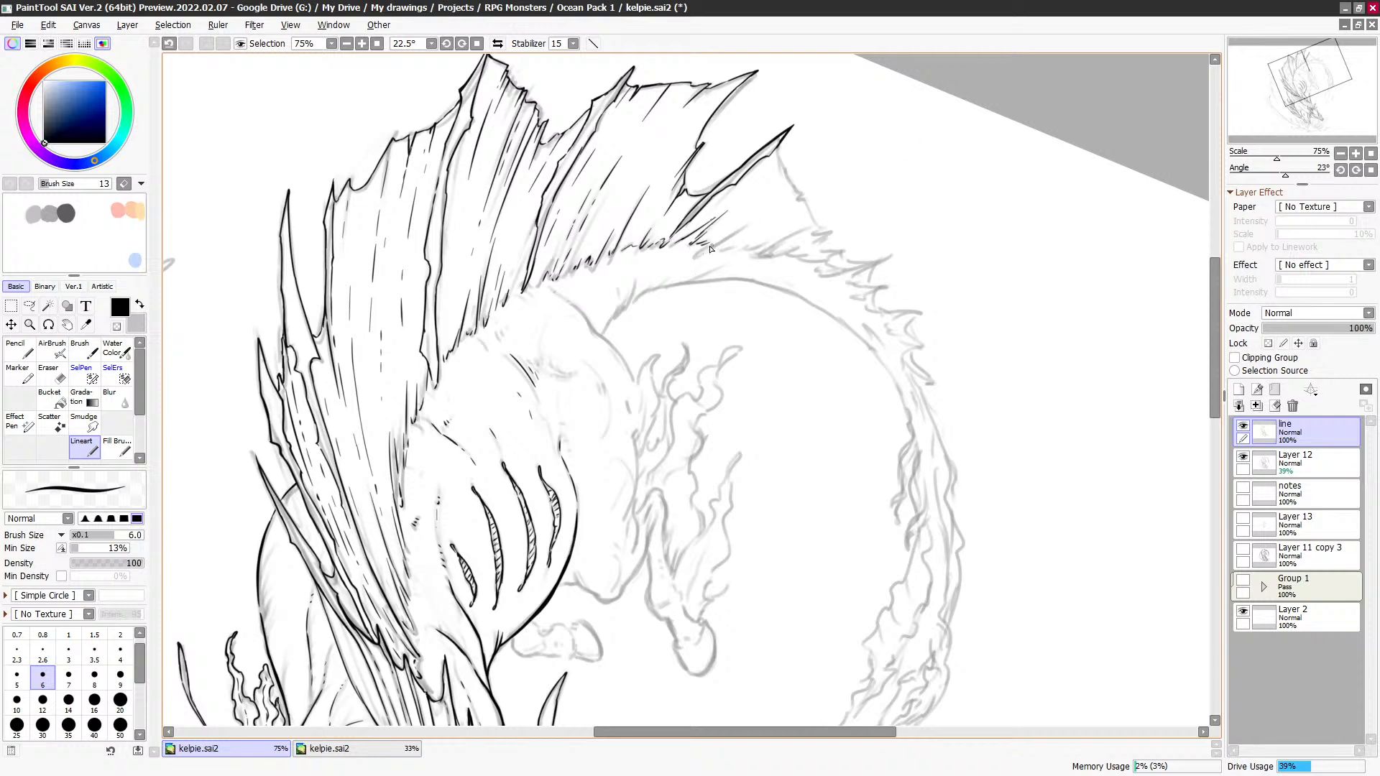
mouse_move(702, 254)
mouse_down()
mouse_move(738, 231)
mouse_move(708, 257)
mouse_move(723, 242)
mouse_up()
Step: Ink the ragged edge descending from the short spine's tip and add fine strokes across the last membrane, redrawing an unwanted line
key(minus)
key(minus)
drag(777, 151, 782, 165)
key(ctrl+z)
drag(779, 146, 787, 183)
mouse_move(797, 189)
mouse_down()
mouse_move(768, 205)
mouse_move(824, 213)
mouse_move(775, 221)
mouse_move(841, 189)
mouse_up()
key(minus)
key(minus)
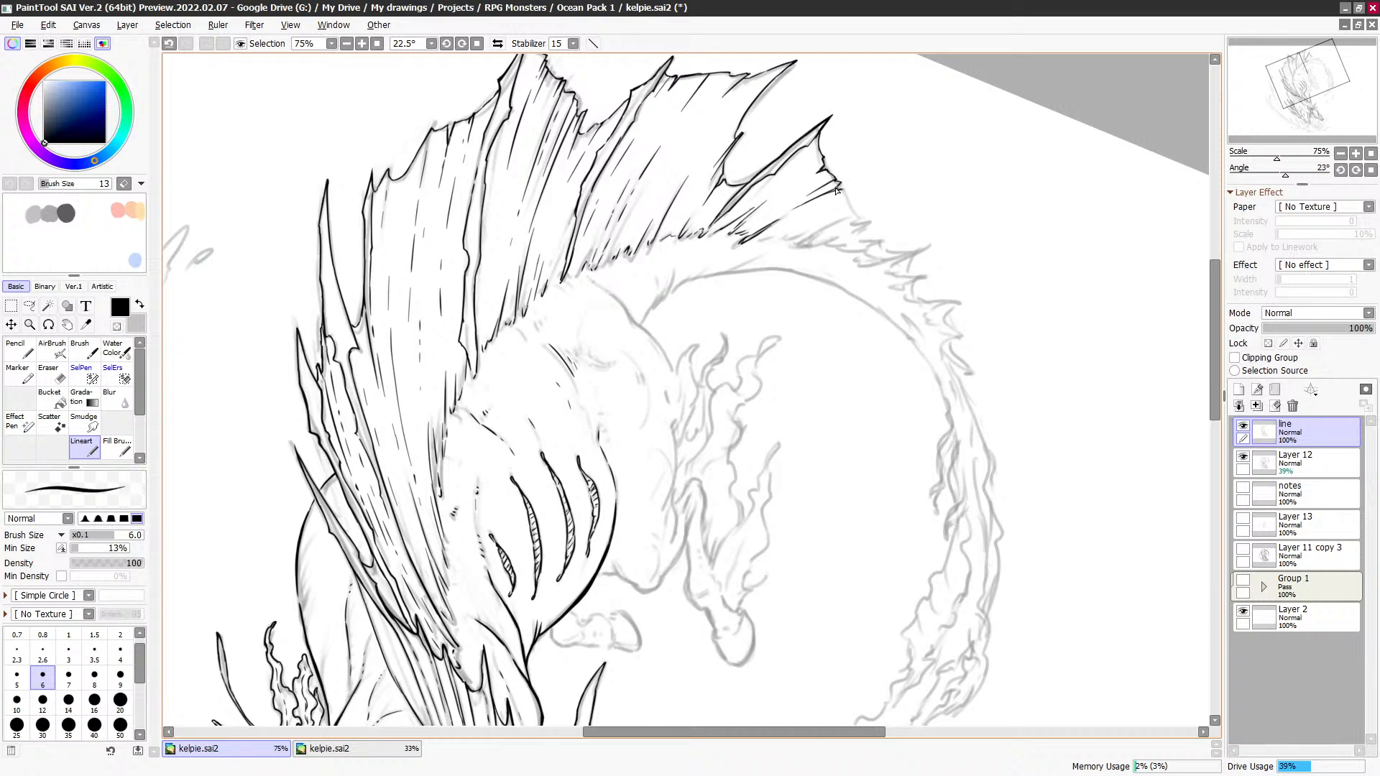
Step: Continue the last membrane's jagged edge down to the tail and fill its corner with short strokes, undoing unwanted ones
key(minus)
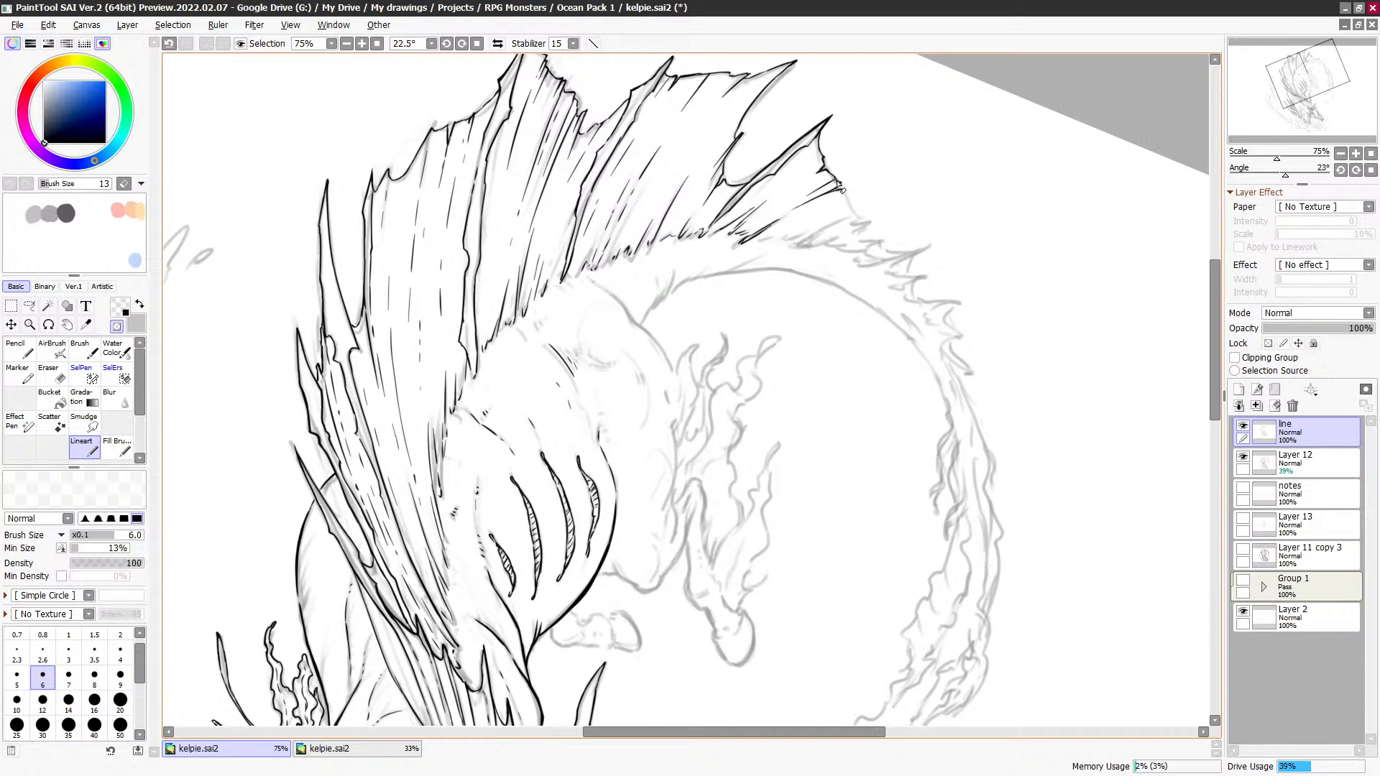
key(minus)
key(ctrl+z)
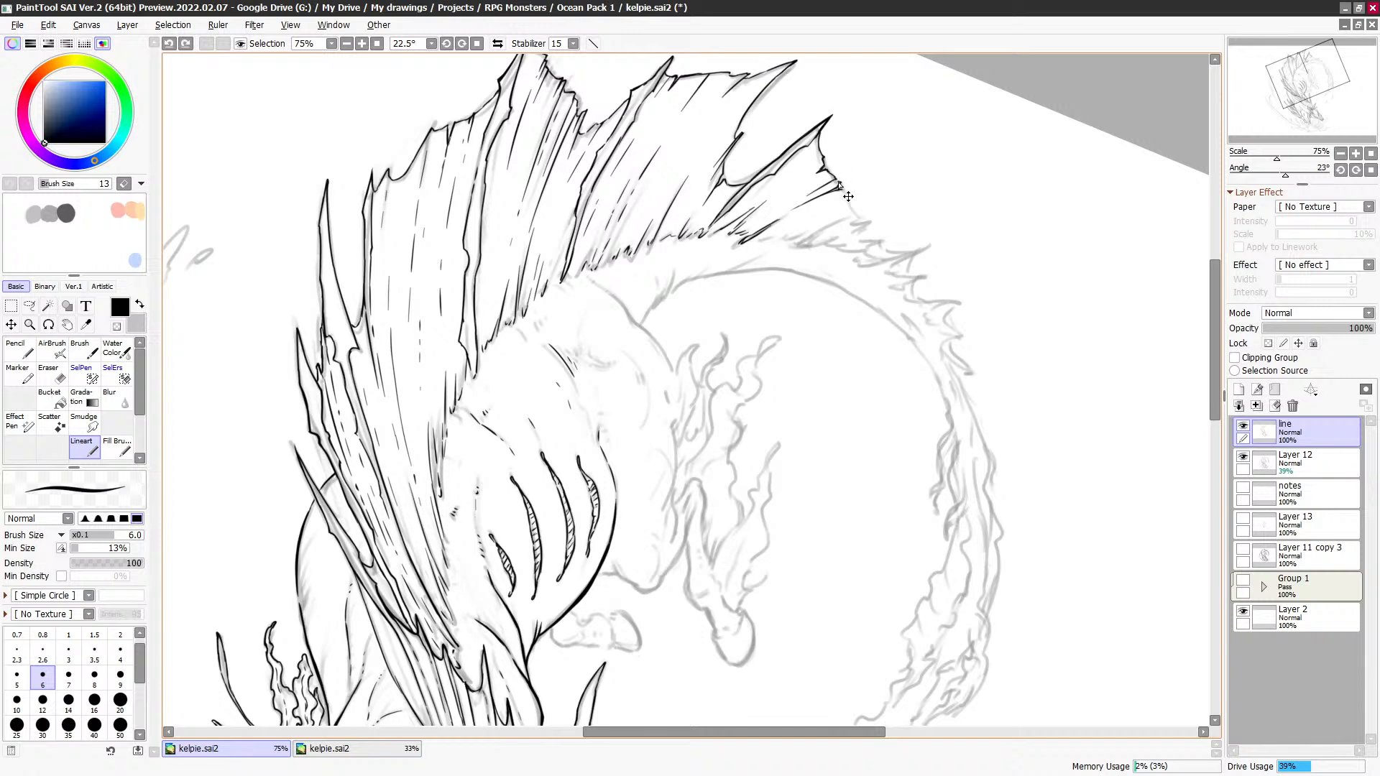
drag(833, 179, 824, 170)
key(ctrl+z)
drag(779, 213, 794, 202)
key(ctrl+z)
drag(811, 231, 855, 214)
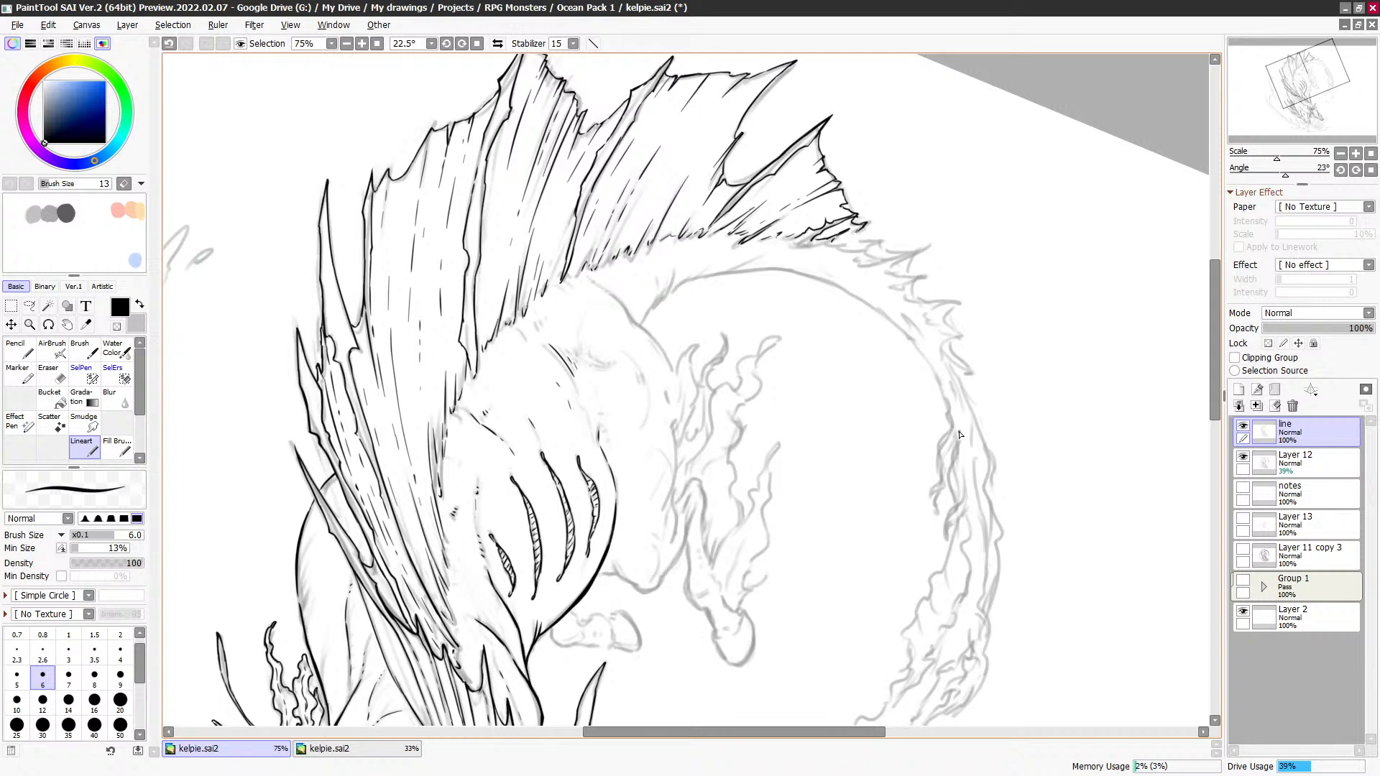
Step: Ink the first jagged crest spikes behind the fin along the tail, tidying the long spike's tip
drag(990, 230, 904, 204)
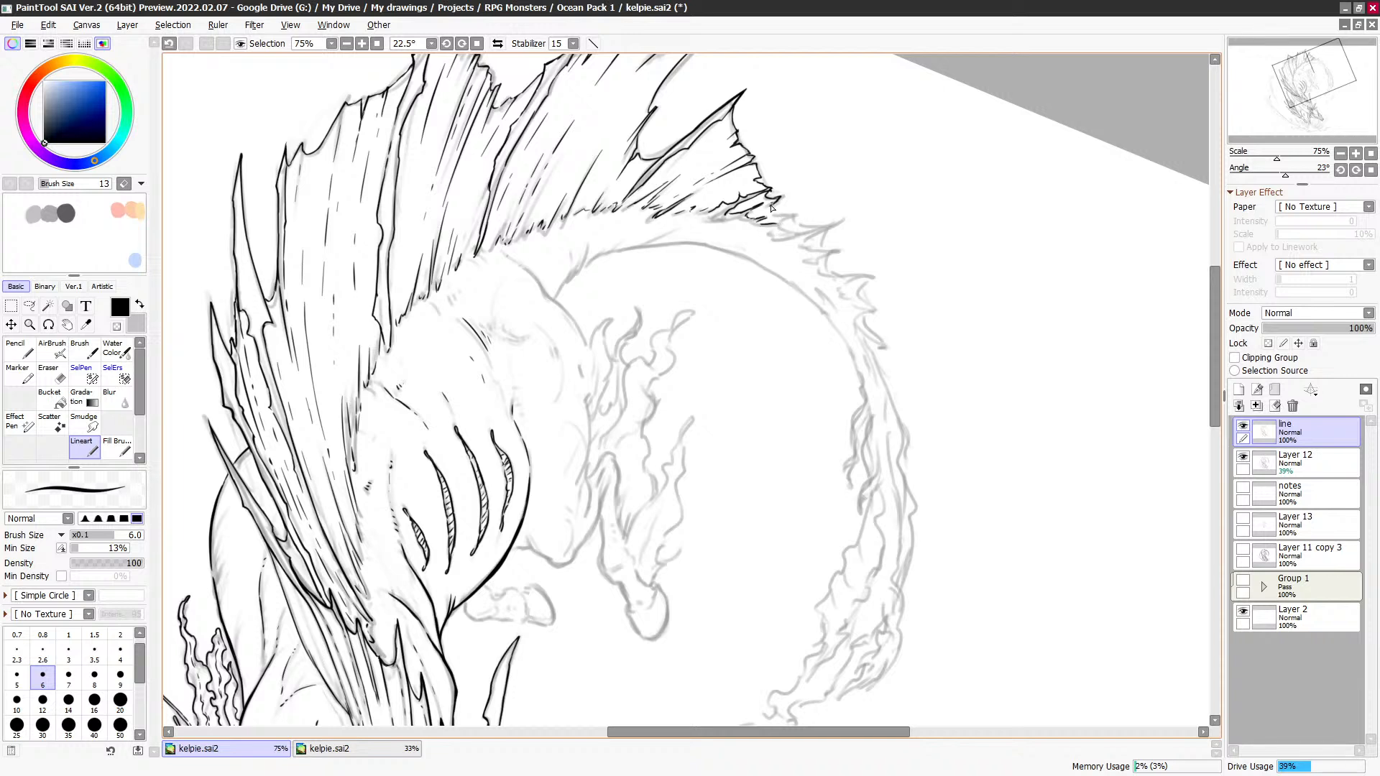
drag(781, 214, 828, 228)
key(ctrl+z)
drag(795, 234, 845, 220)
key(e)
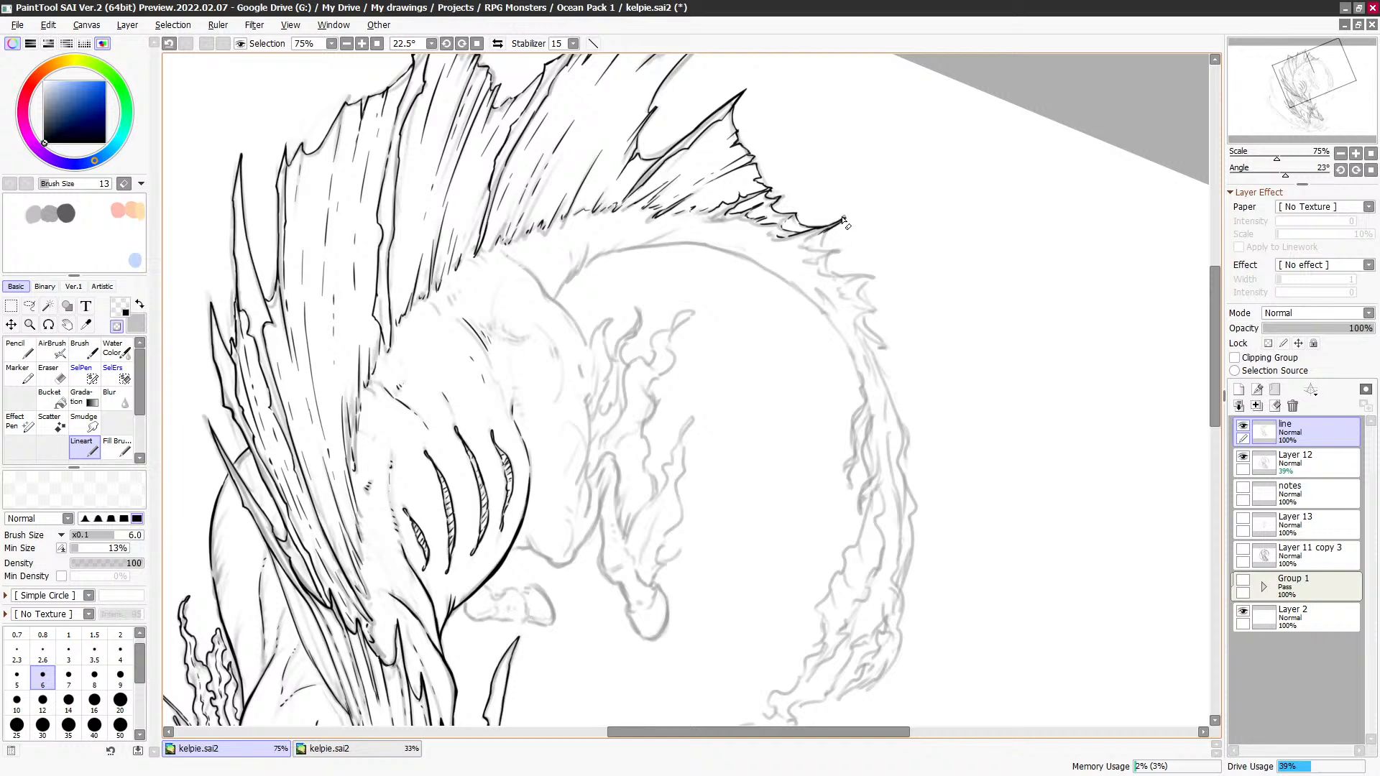
key(e)
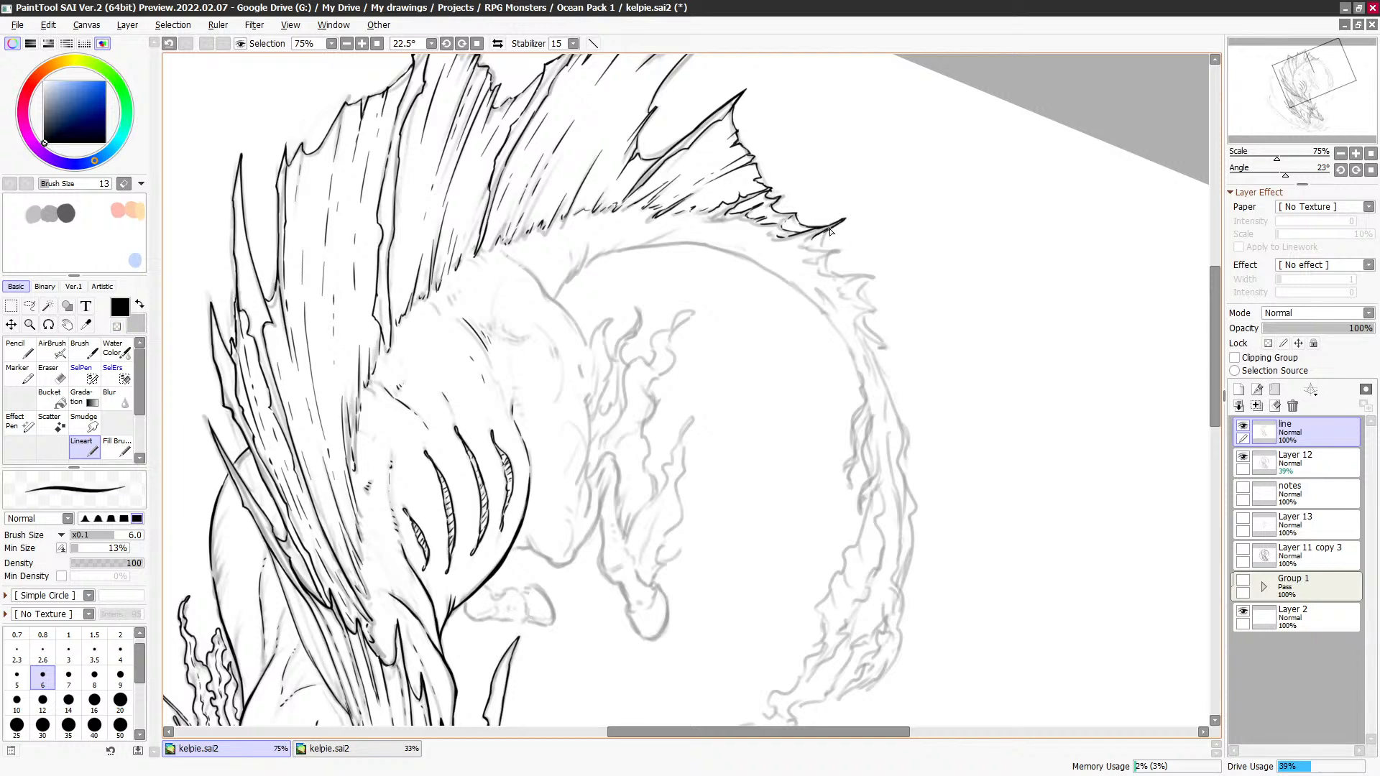
drag(832, 229, 821, 249)
Step: Ink the following crest spikes down the tail's outer curve with small inner strokes, and clean up the last point
drag(889, 289, 894, 287)
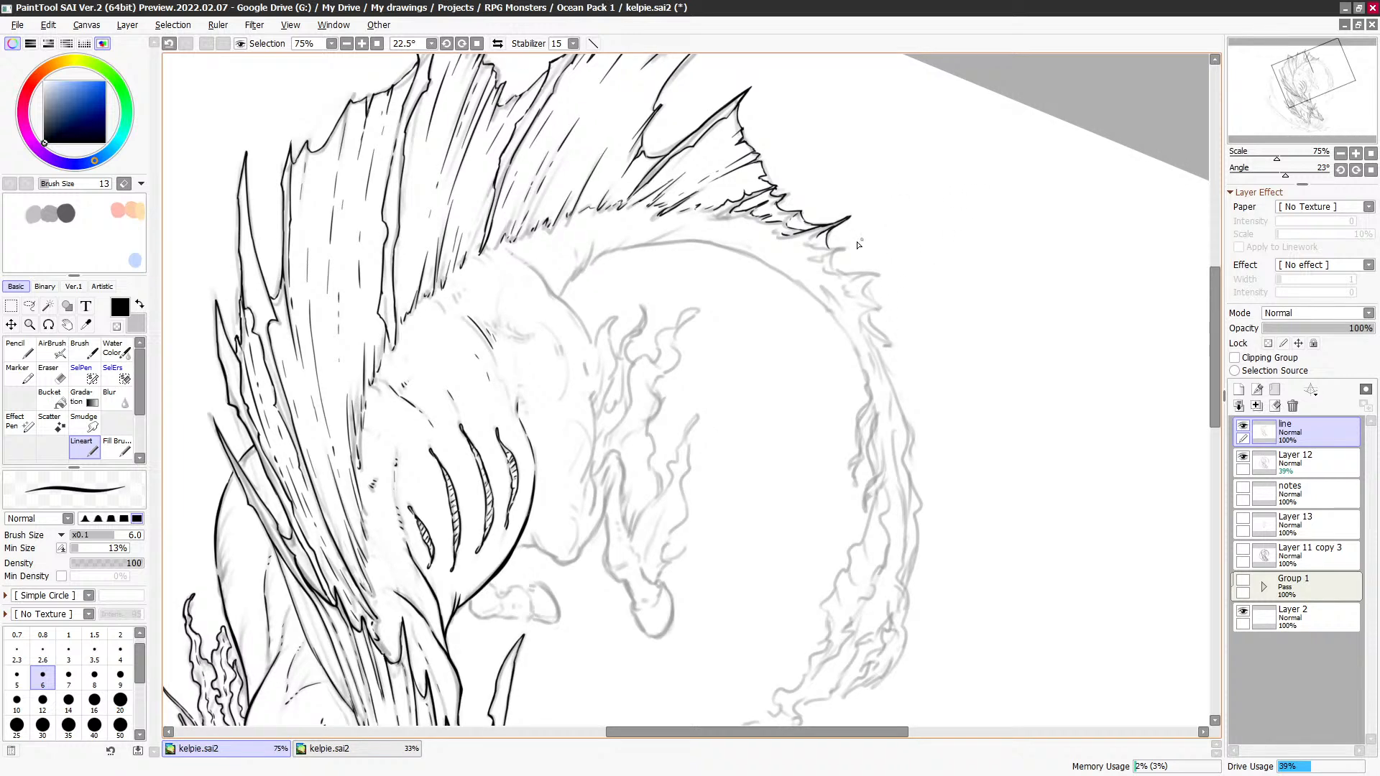
mouse_move(811, 248)
mouse_down()
mouse_move(848, 249)
mouse_move(818, 264)
mouse_move(834, 252)
mouse_move(841, 273)
mouse_up()
mouse_move(863, 309)
mouse_down()
mouse_move(917, 179)
mouse_move(788, 324)
mouse_up()
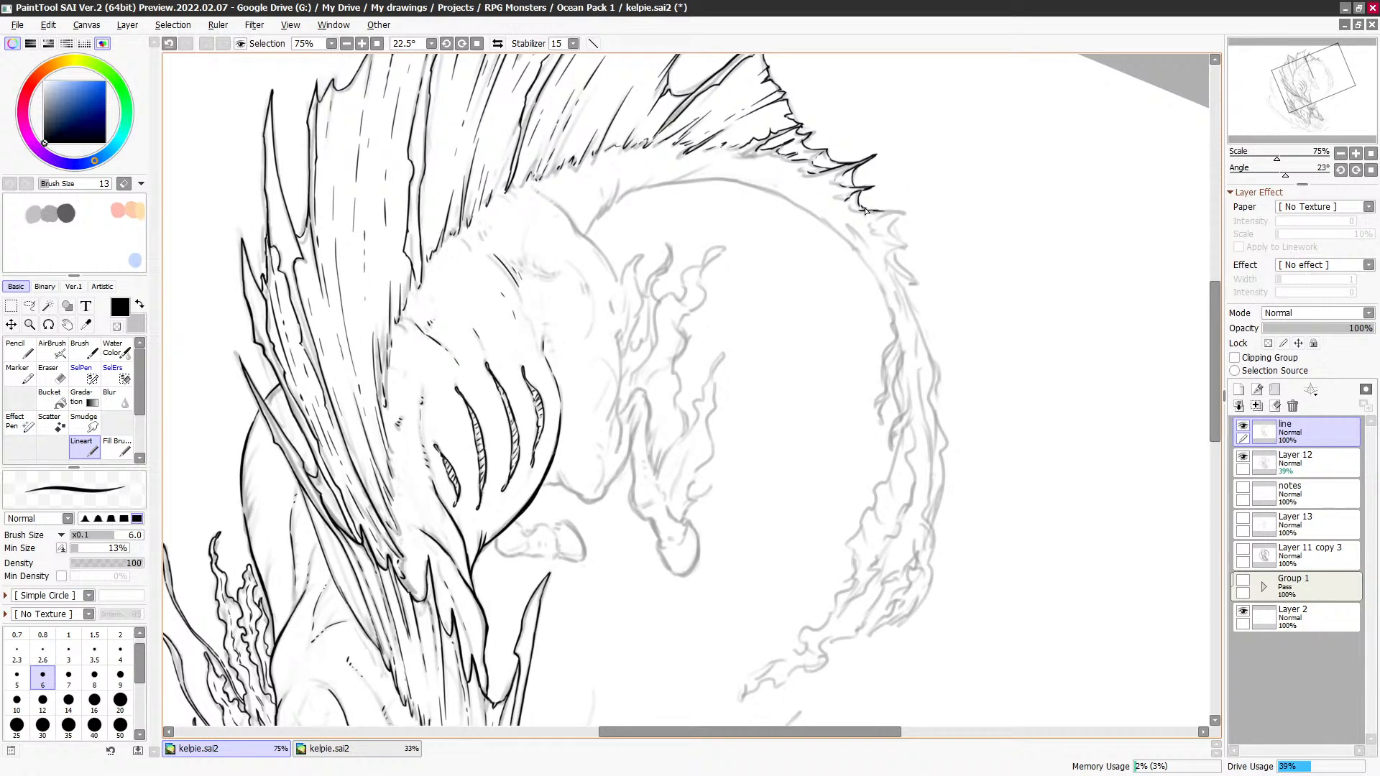
mouse_move(882, 213)
mouse_down()
mouse_move(910, 218)
mouse_move(895, 229)
mouse_move(902, 245)
mouse_move(878, 216)
mouse_up()
drag(913, 278, 903, 261)
key(c)
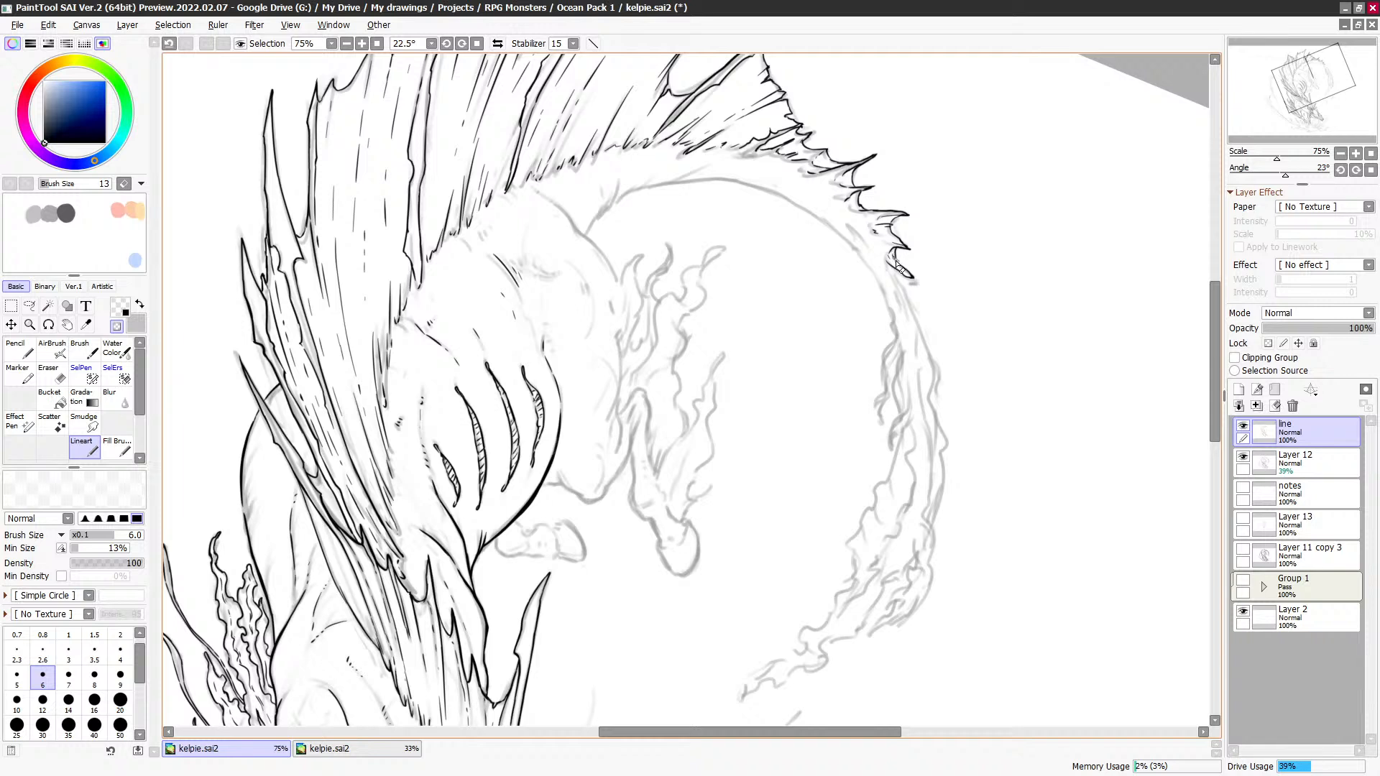
key(c)
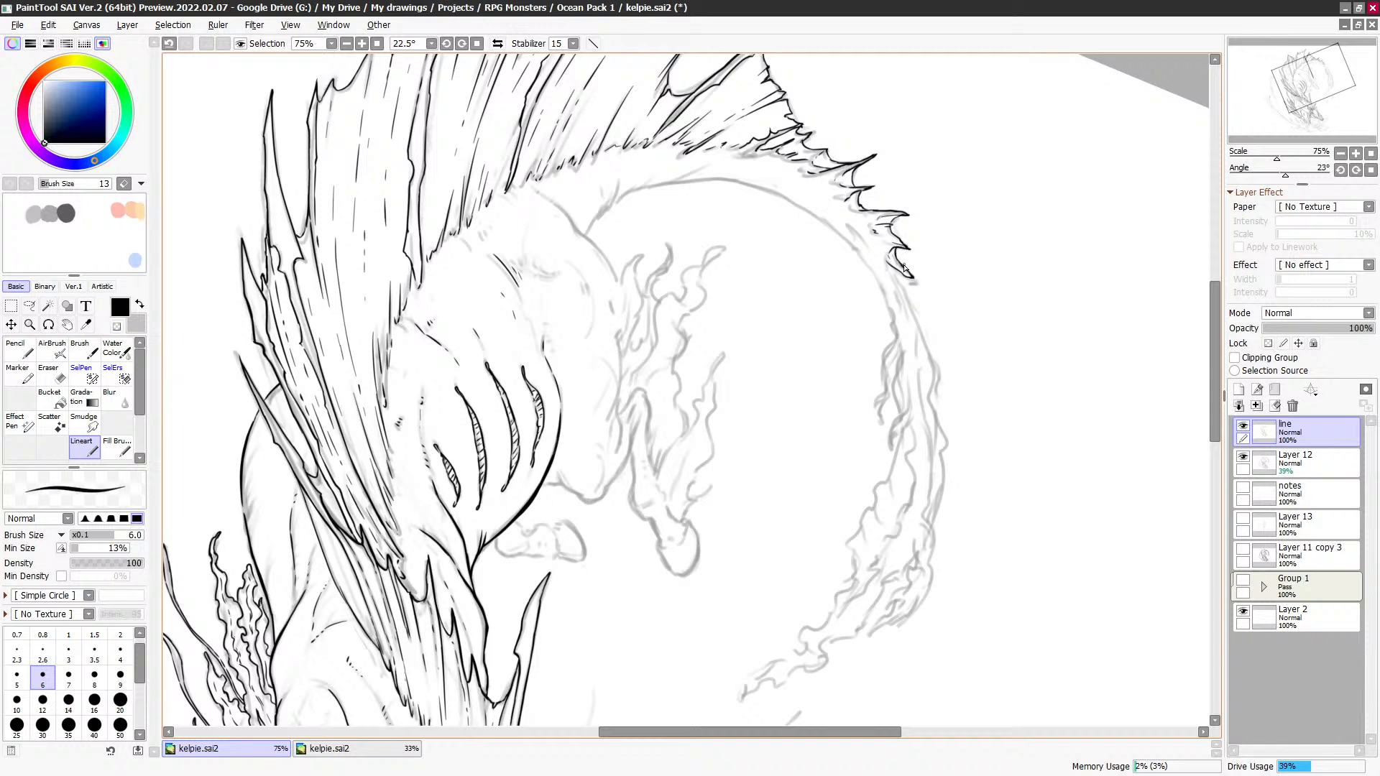
Step: Refine the tip of the last inked crest spike on the tail, alternating between inking and erasing small bits
key(c)
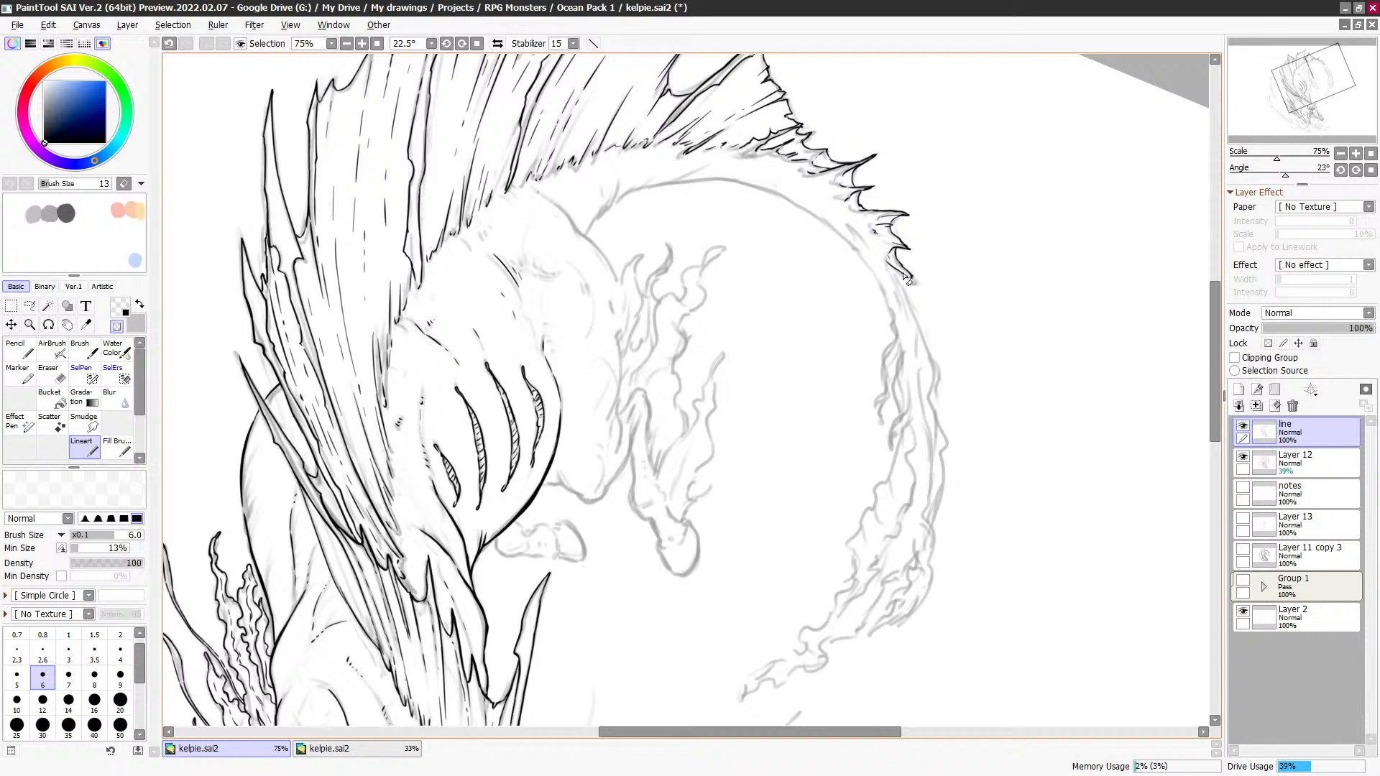
key(c)
key(c)
key(c)
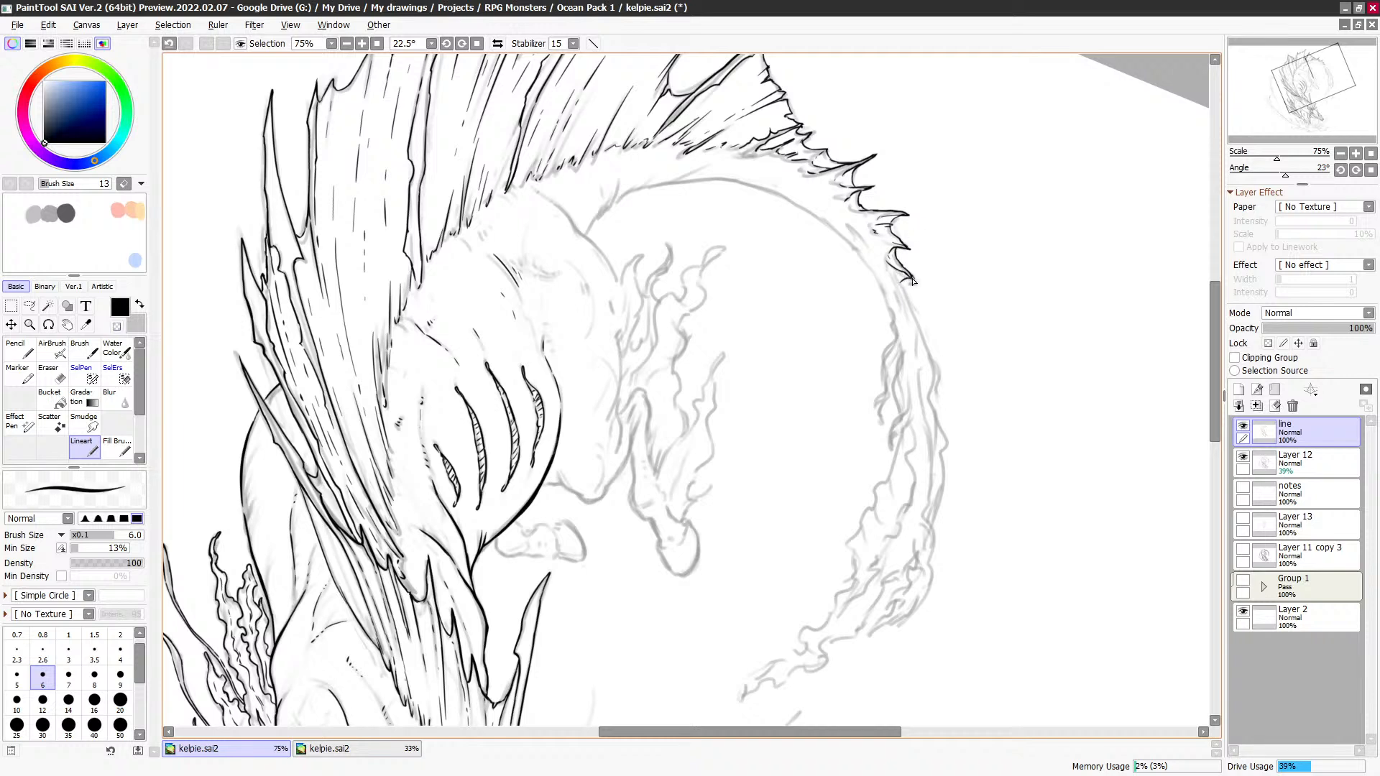
key(c)
key(c)
key(c)
key(c)
key(c)
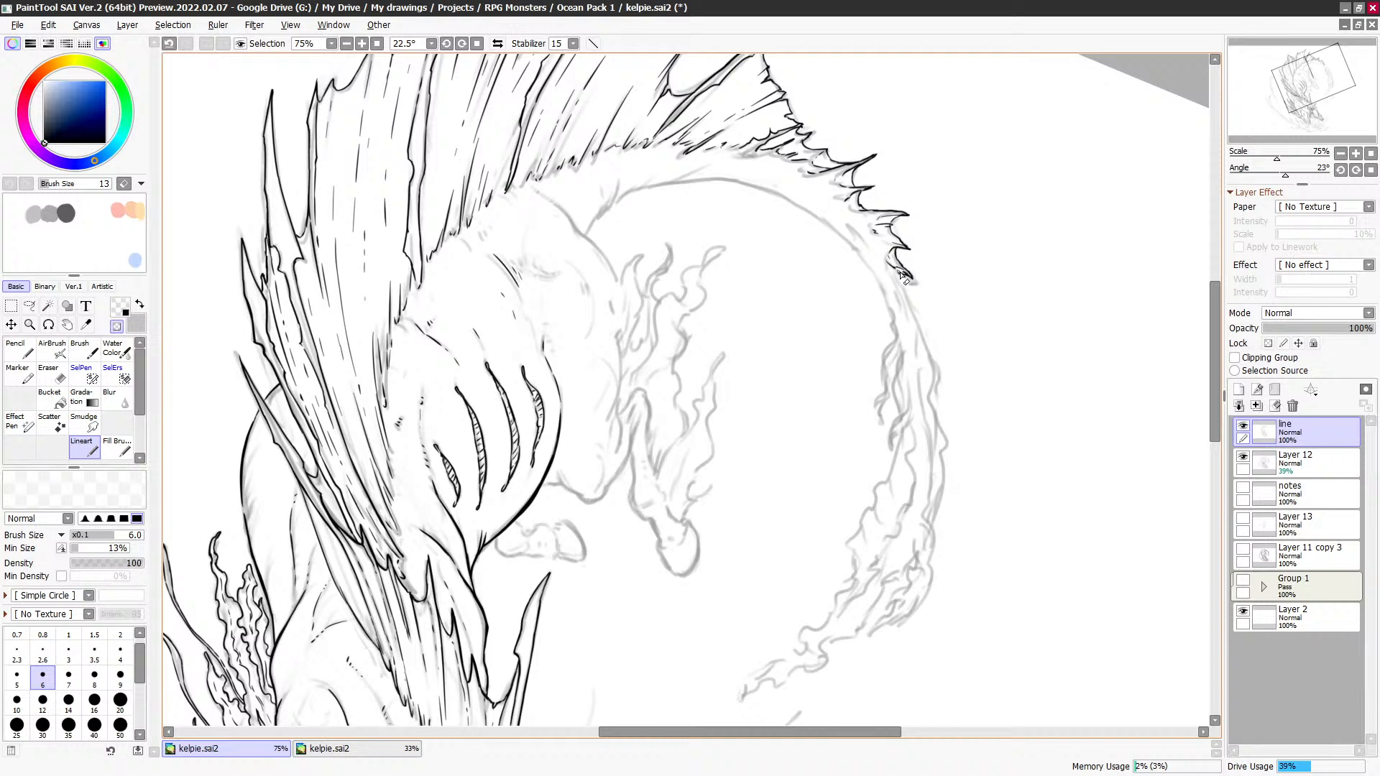
key(c)
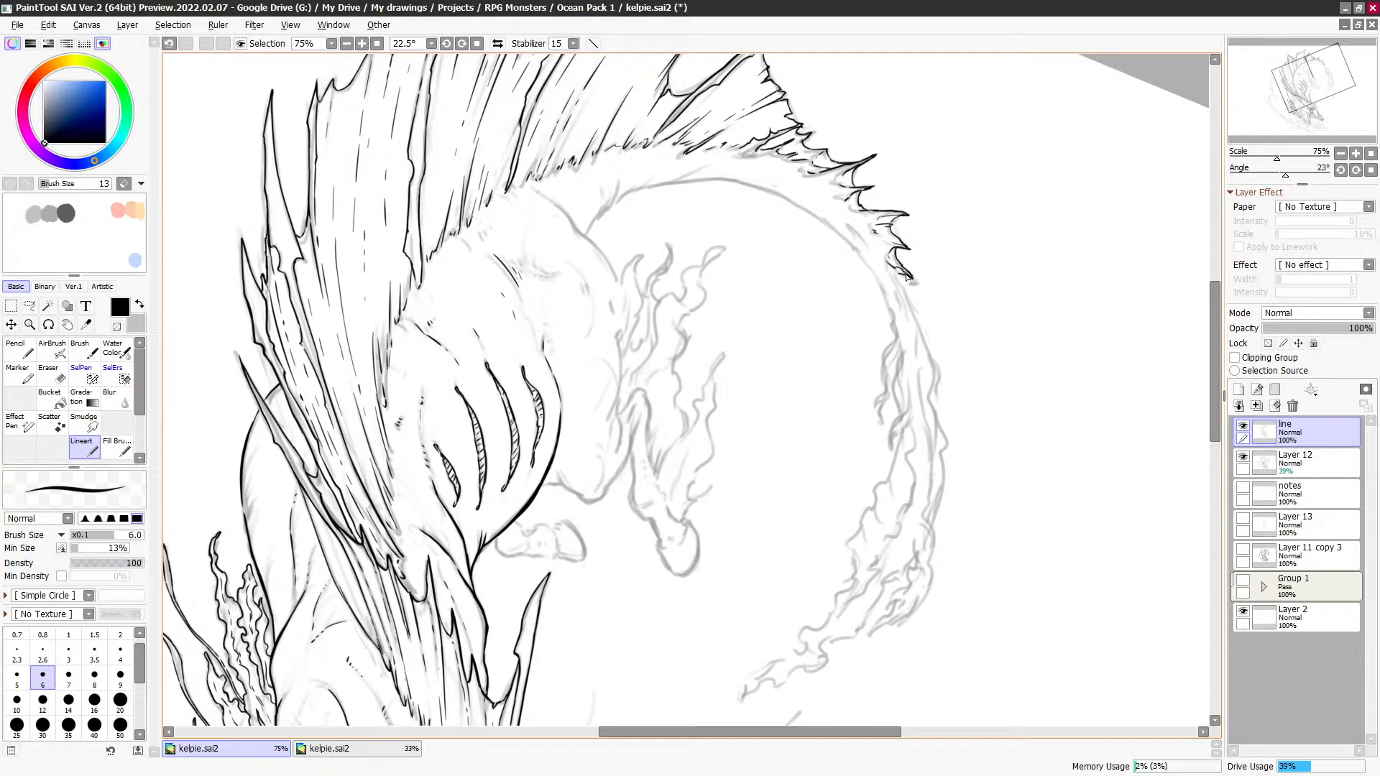
key(c)
key(c)
Step: Ink the haunch's curved outer contour behind the flank and add short muscle strokes inside it, undoing unwanted lines
mouse_move(561, 210)
mouse_down()
mouse_move(615, 278)
mouse_move(594, 254)
mouse_move(603, 276)
mouse_up()
key(ctrl+z)
scroll(656, 268, down, 2)
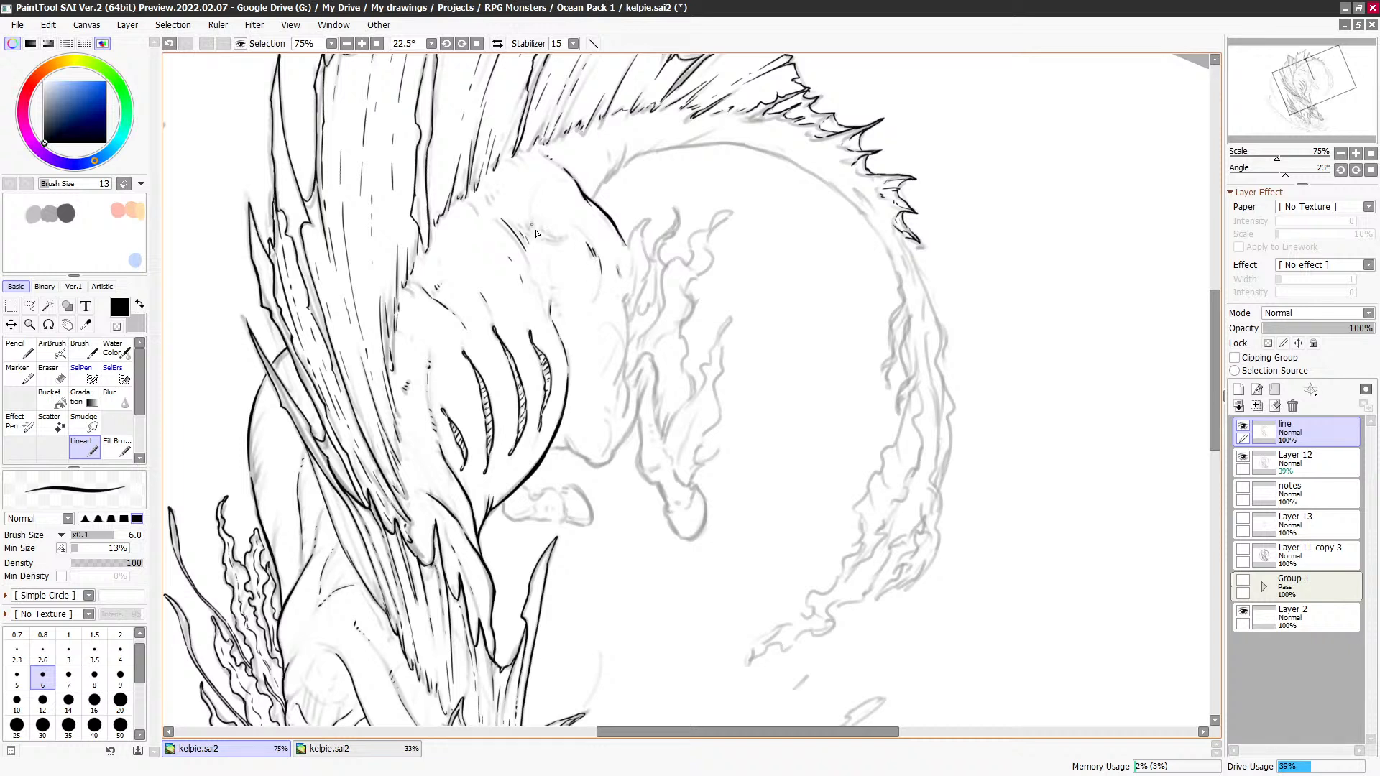
key(ctrl+z)
drag(548, 237, 557, 247)
scroll(747, 402, down, 1)
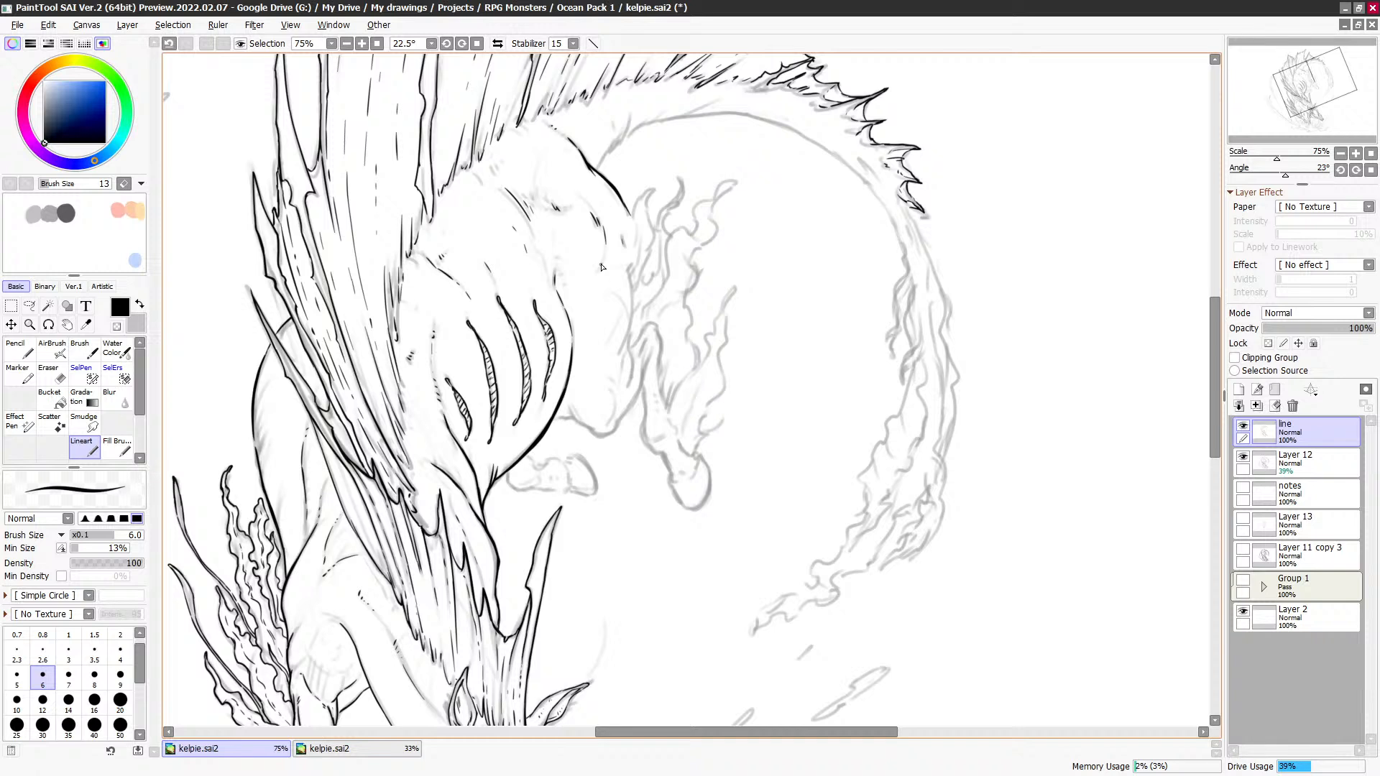
Step: Add short contour strokes along the inside of the thigh, redrawing an unwanted one
drag(618, 317, 611, 338)
key(ctrl+z)
drag(619, 331, 613, 264)
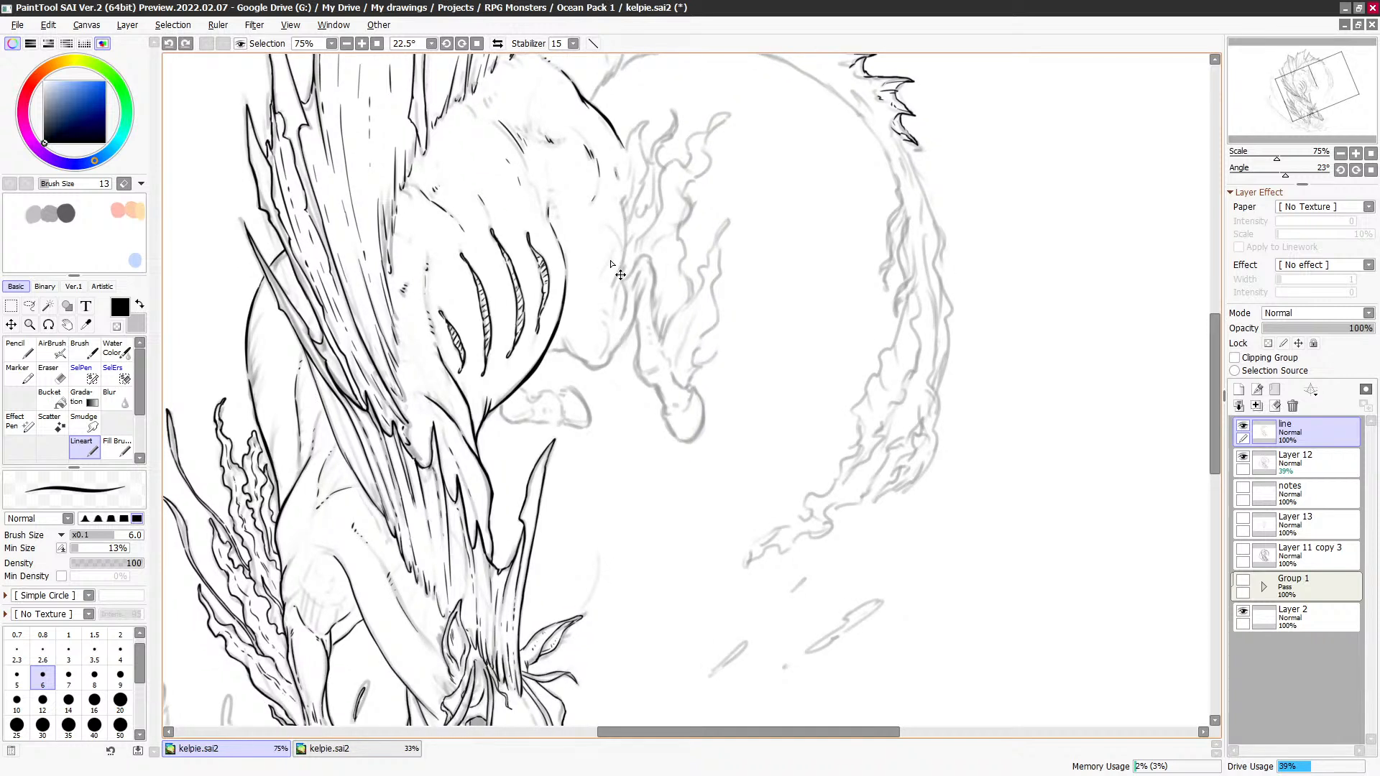
scroll(636, 255, down, 2)
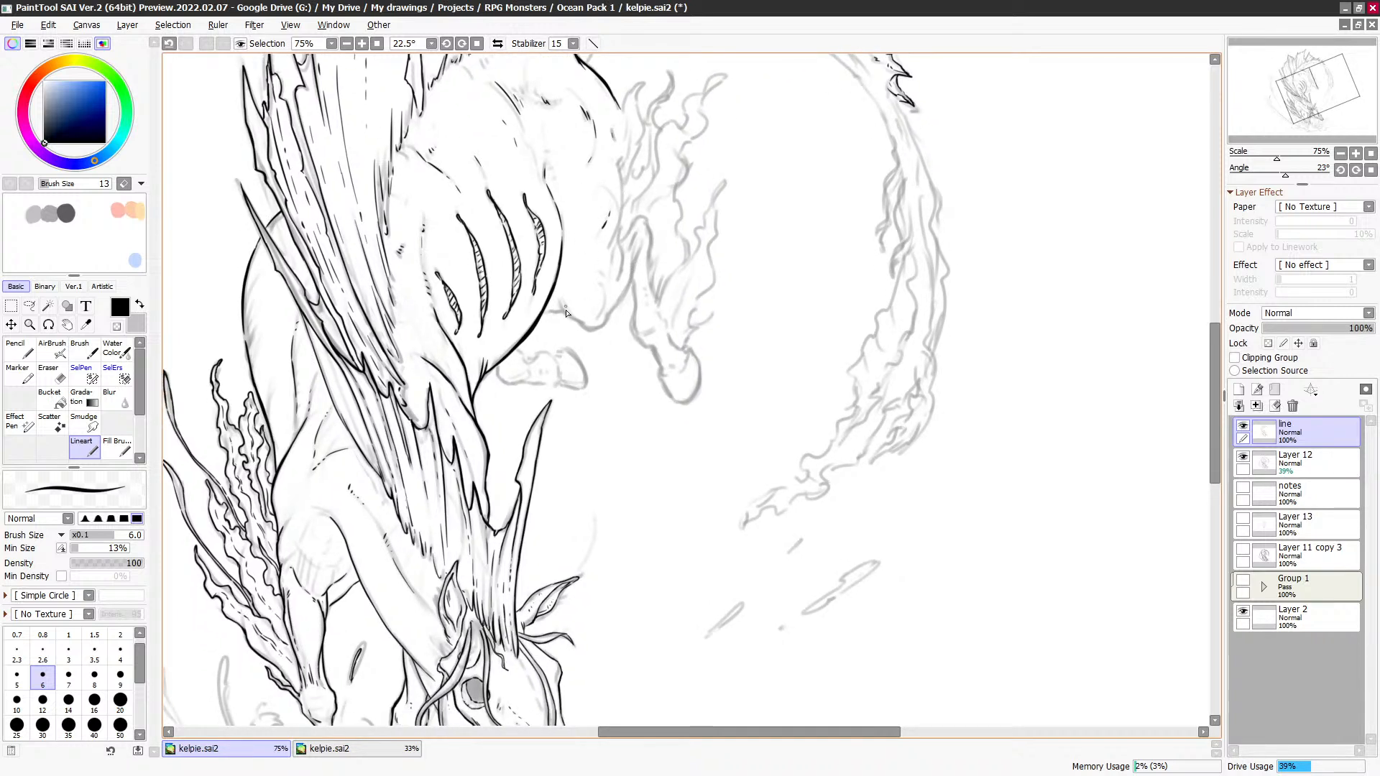
Step: Ink the thigh's outline from the belly around the knee and up its rear edge to the haunch
mouse_move(545, 311)
mouse_down()
mouse_move(584, 329)
mouse_move(575, 320)
mouse_move(588, 327)
mouse_move(601, 310)
mouse_move(599, 333)
mouse_move(584, 327)
mouse_move(608, 323)
mouse_move(629, 289)
mouse_move(601, 314)
mouse_move(606, 303)
mouse_move(637, 270)
mouse_move(617, 314)
mouse_move(634, 253)
mouse_up()
mouse_move(610, 249)
mouse_down()
mouse_move(618, 166)
mouse_move(624, 213)
mouse_up()
key(minus)
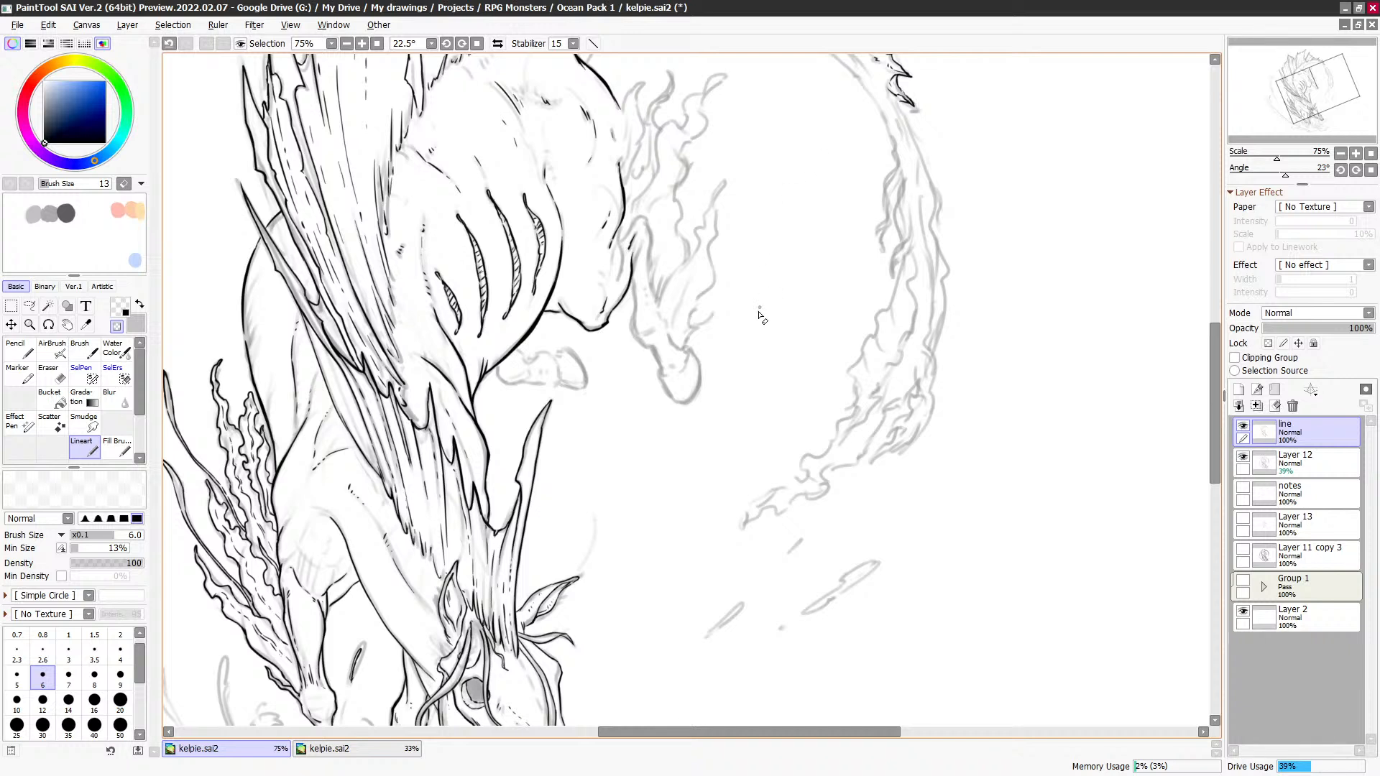
Step: Ink the hind leg's hock and the start of its lower leg, with short hair strokes along the back edge
key(minus)
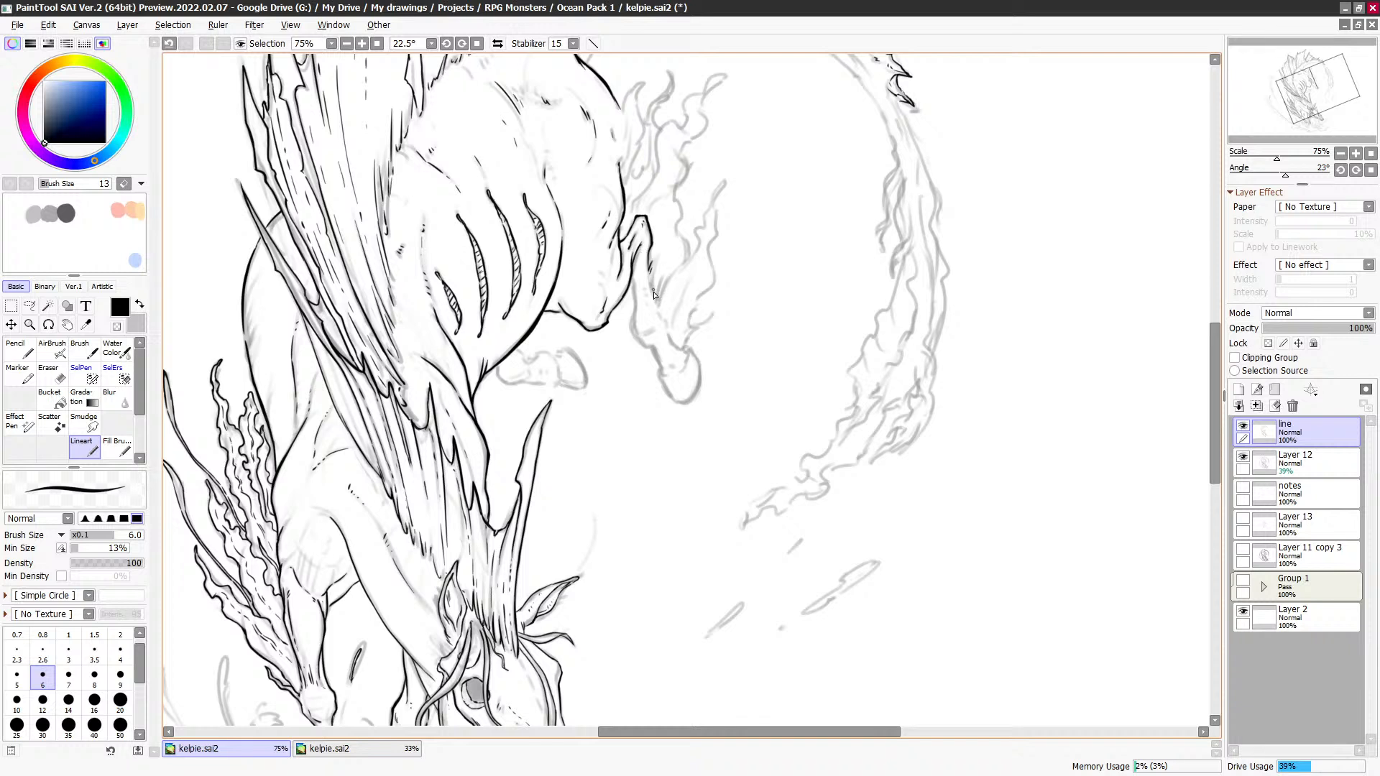
mouse_move(656, 294)
mouse_down()
mouse_move(671, 251)
mouse_move(668, 272)
mouse_up()
key(minus)
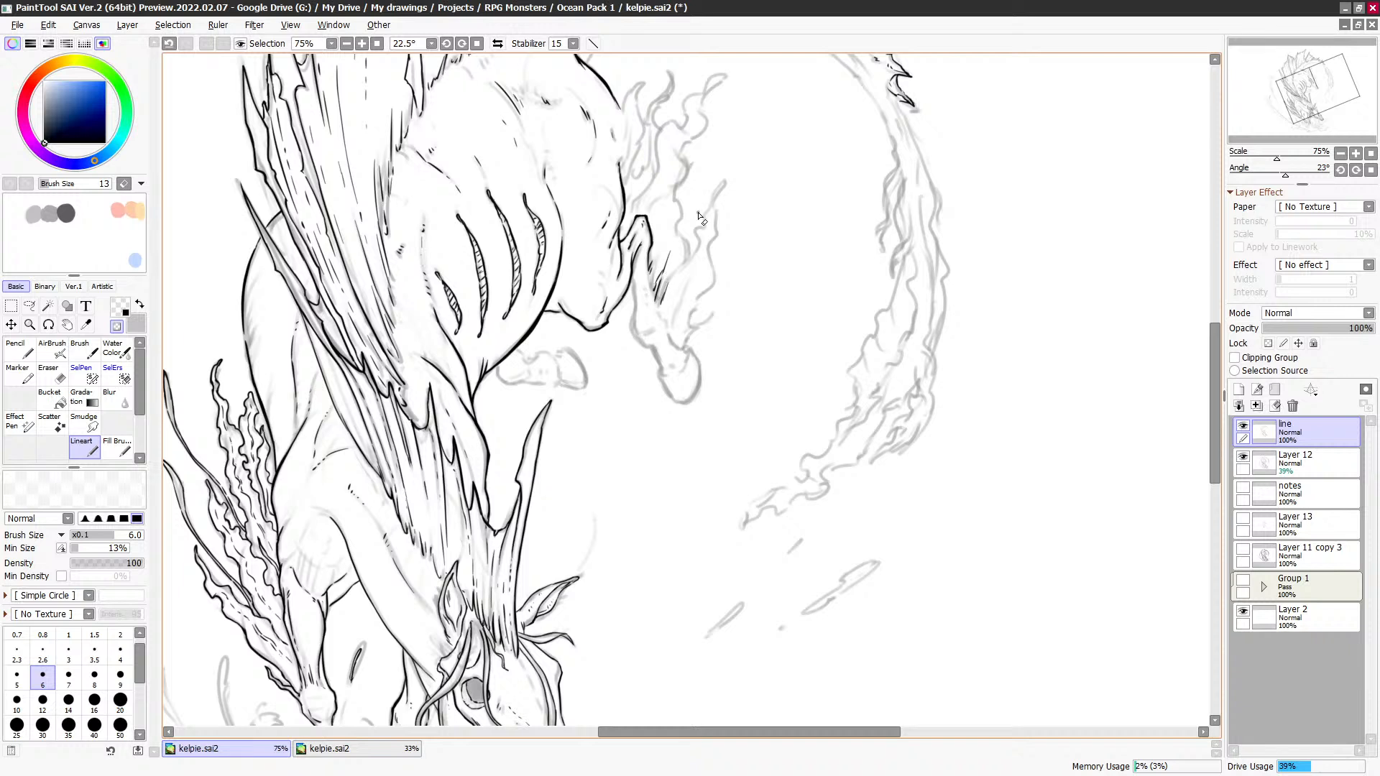
Step: Ink the hind lower leg's front edge down to the fetlock and begin the hoof's top, undoing an unwanted stroke
drag(695, 426, 725, 365)
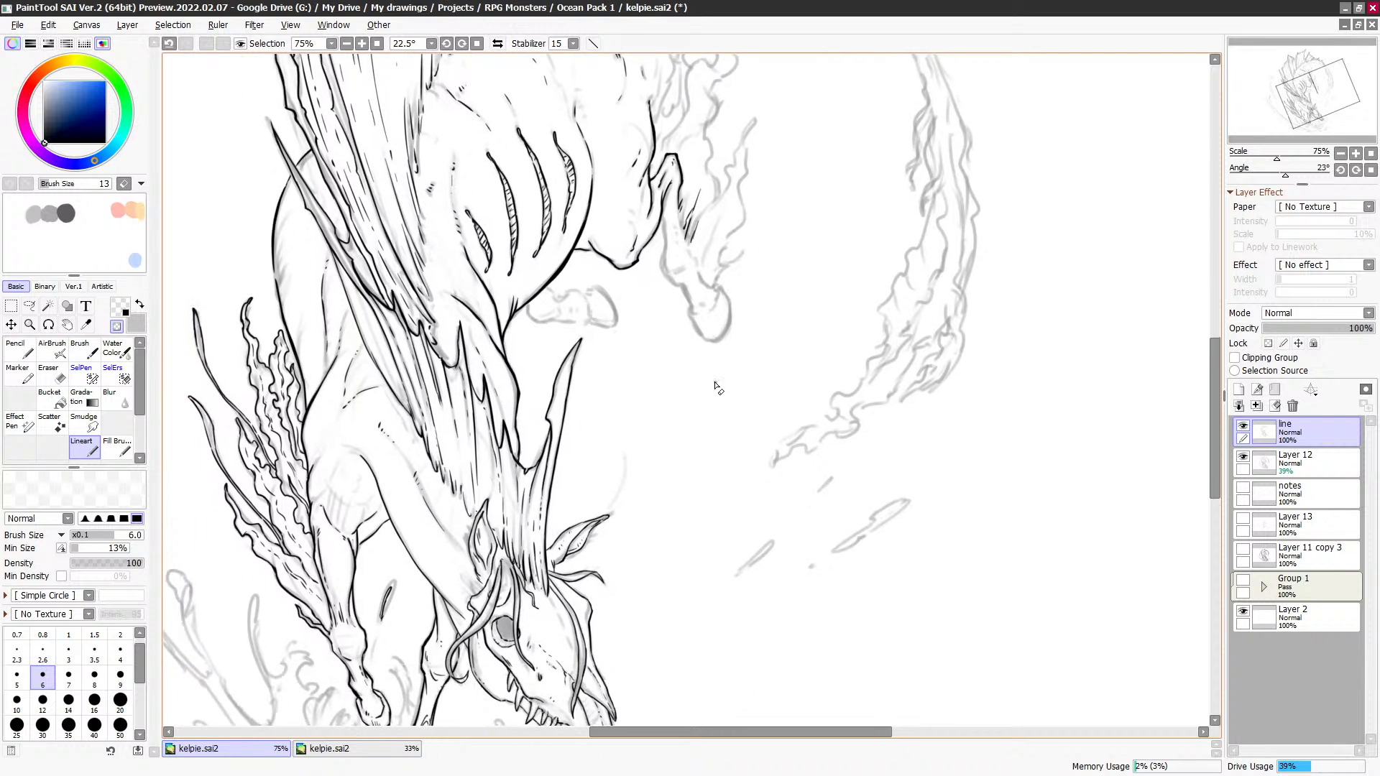
key(minus)
drag(664, 225, 667, 280)
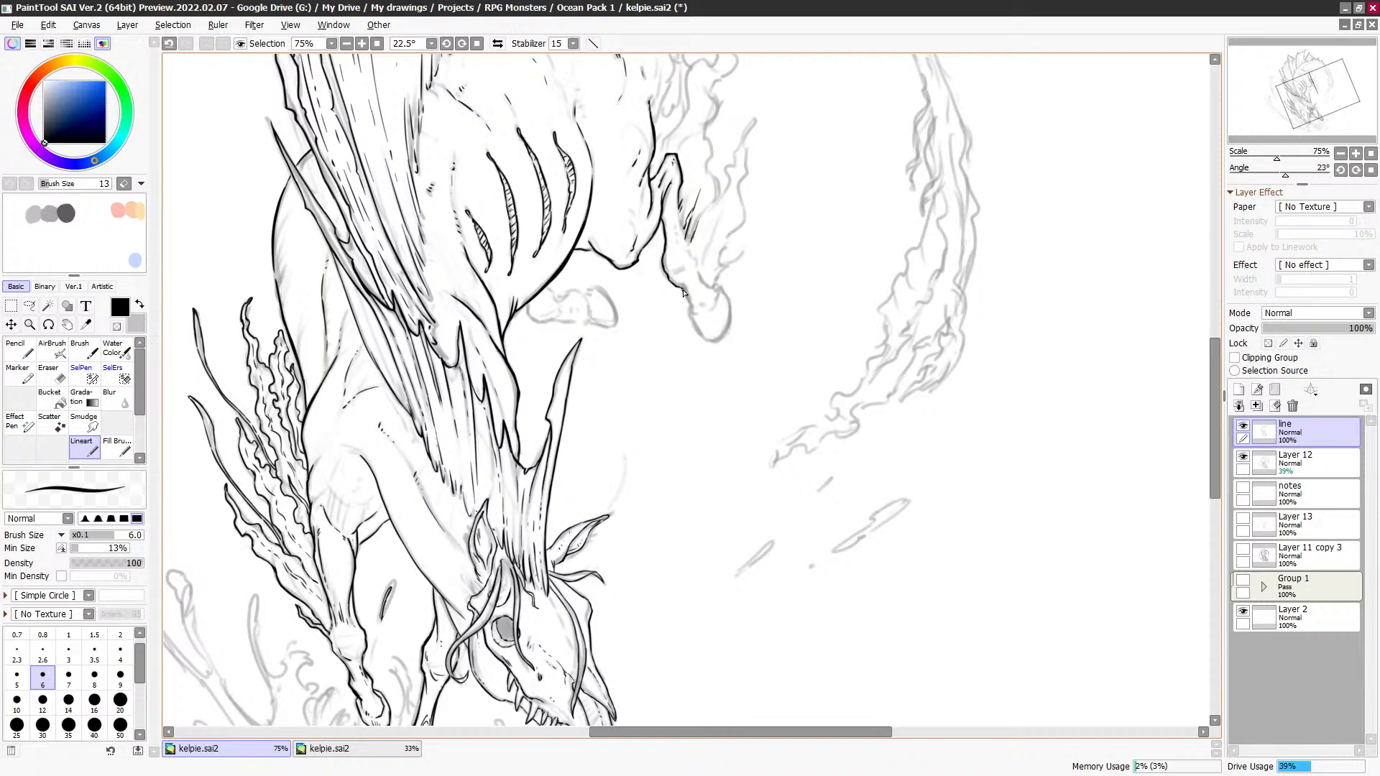
mouse_move(683, 293)
mouse_down()
mouse_move(702, 340)
mouse_move(704, 311)
mouse_up()
drag(659, 372, 664, 366)
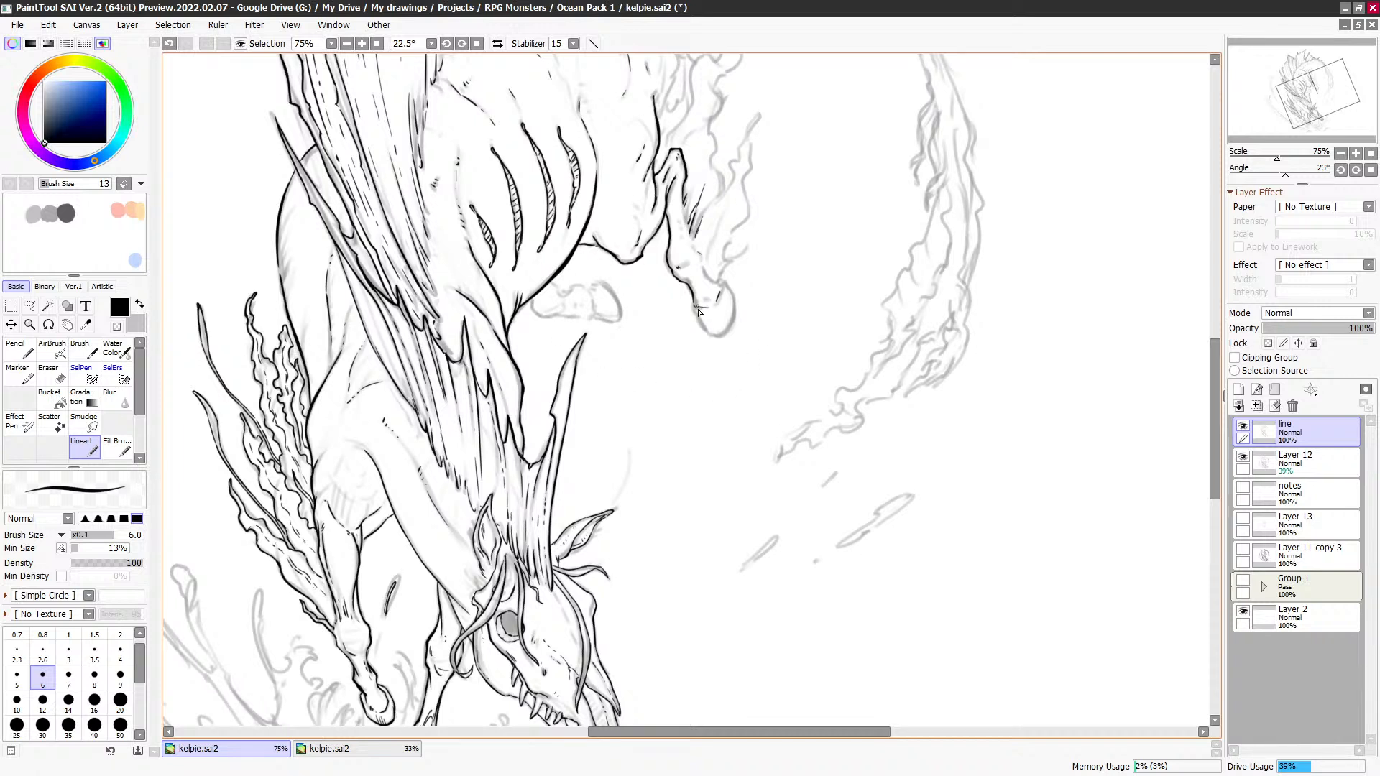
key(ctrl+z)
key(x)
key(ctrl+Tab)
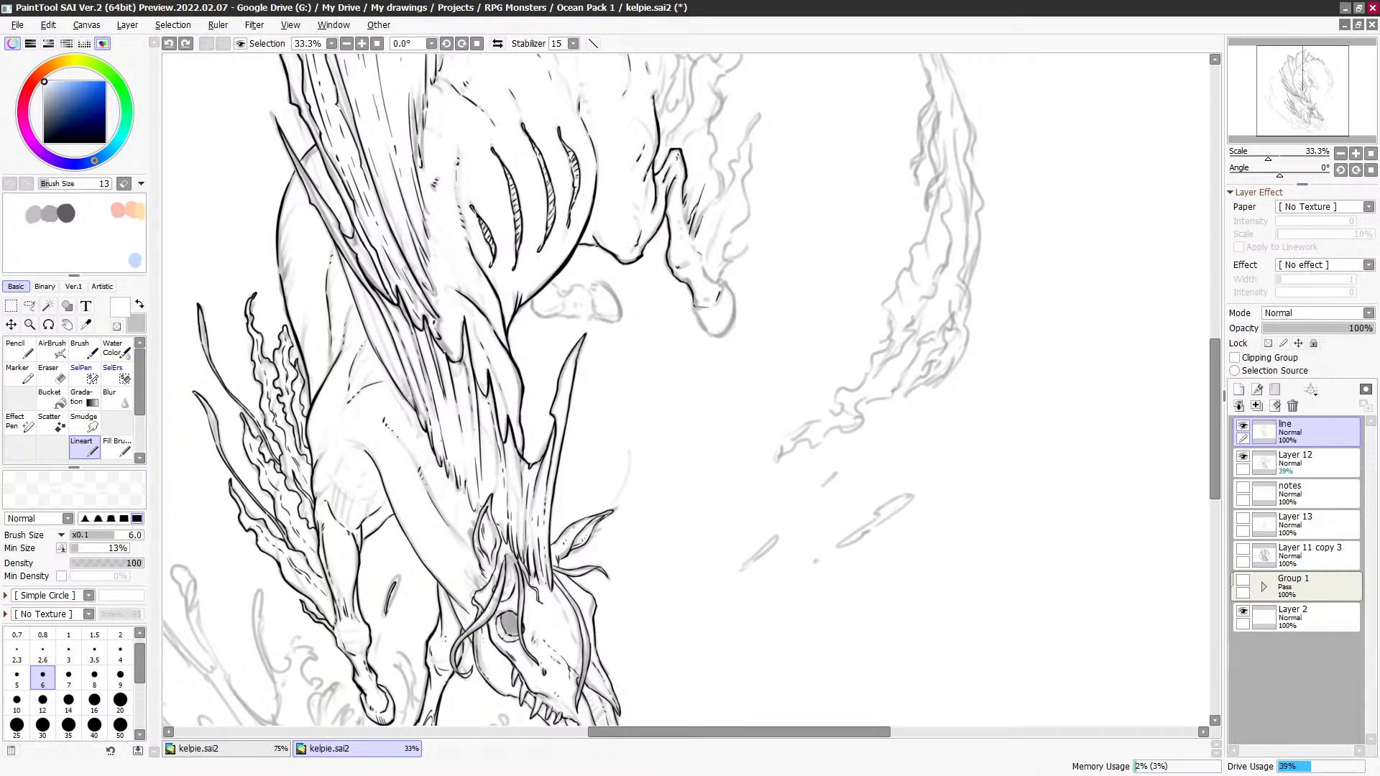
key(ctrl+Tab)
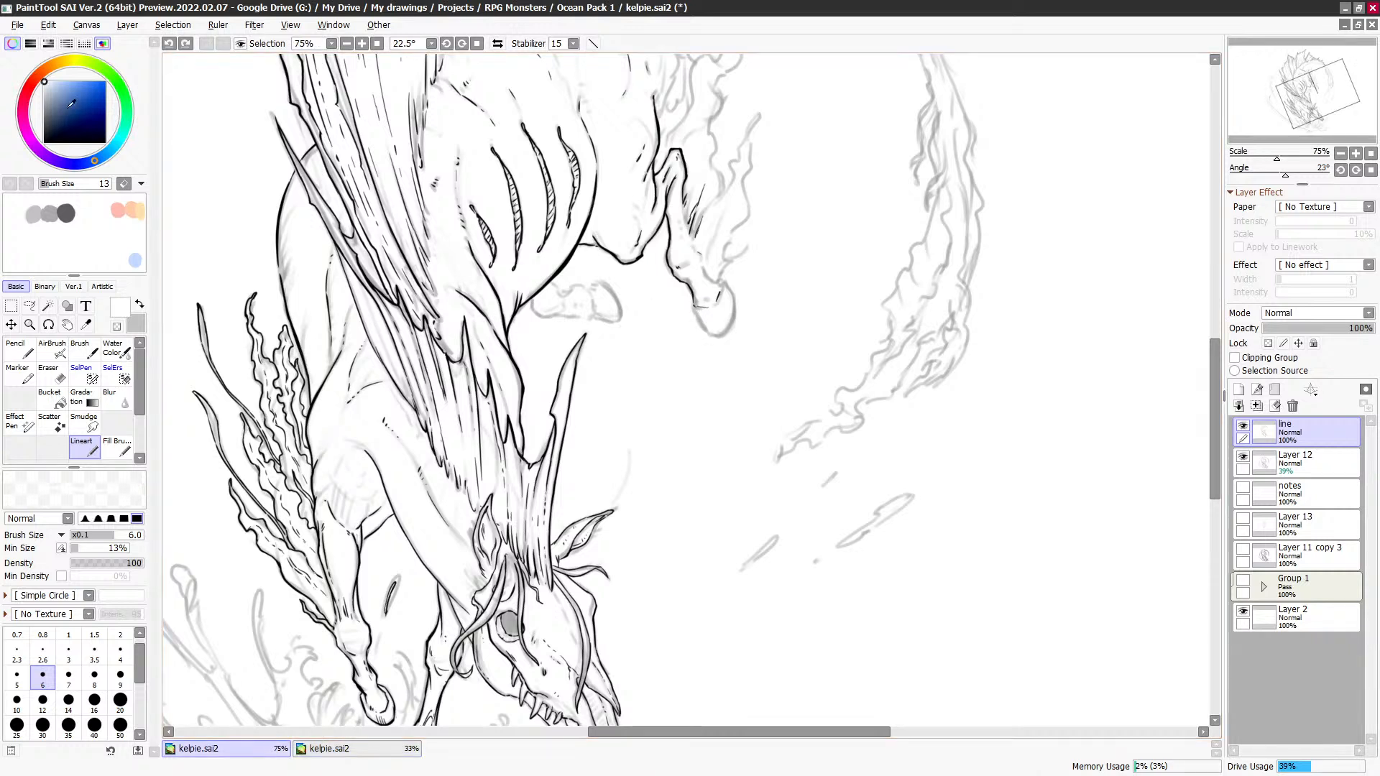
Step: Set the line colour to black and ink the outline of the raised hind leg's hoof over the sketch
drag(56, 129, 3, 243)
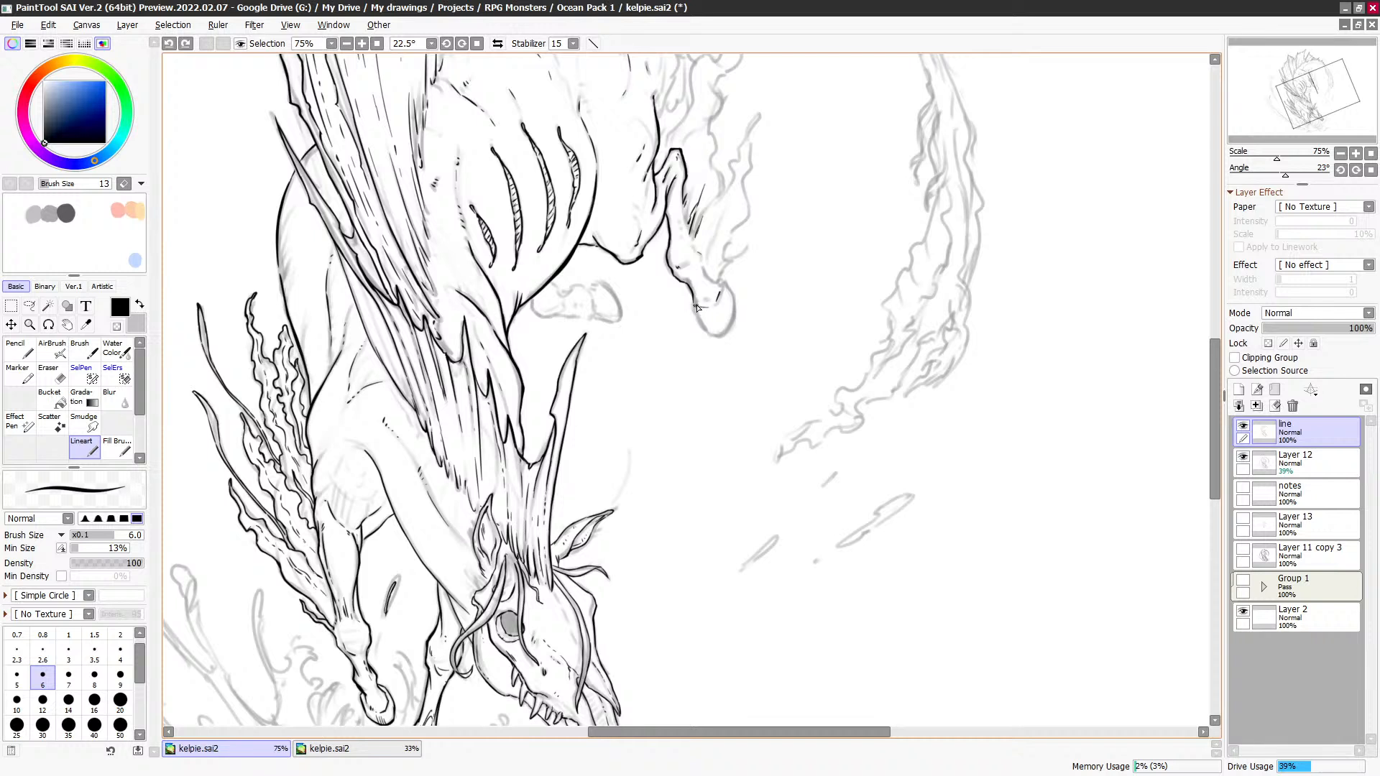
mouse_move(693, 295)
mouse_down()
mouse_move(710, 334)
mouse_move(733, 307)
mouse_move(733, 323)
mouse_up()
key(ctrl+z)
key(ctrl+z)
key(x)
key(x)
key(ctrl+z)
drag(706, 275, 721, 286)
key(e)
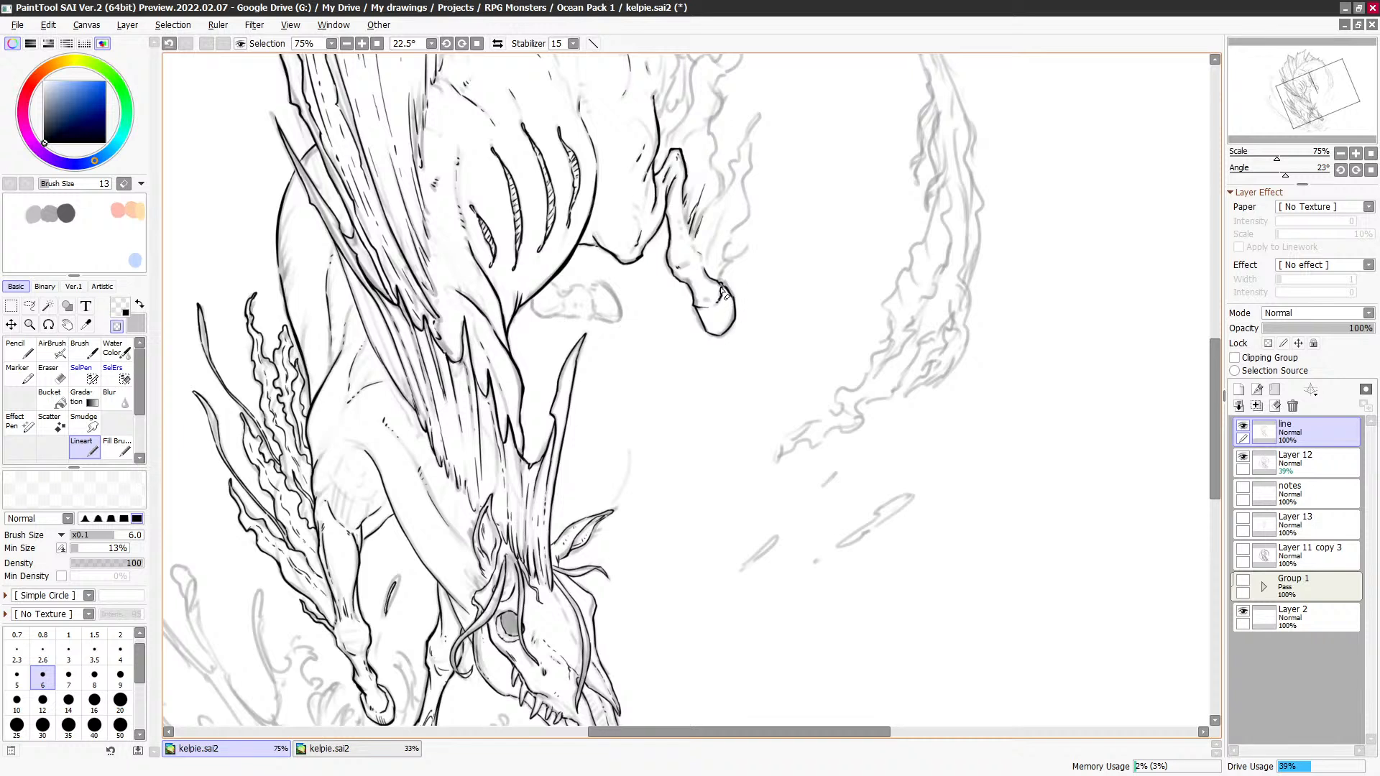
Step: Refine the line where the raised hind hoof meets the pastern and add short hatch strokes inside the hoof
key(e)
key(e)
key(e)
key(ctrl+z)
key(ctrl+y)
key(ctrl+z)
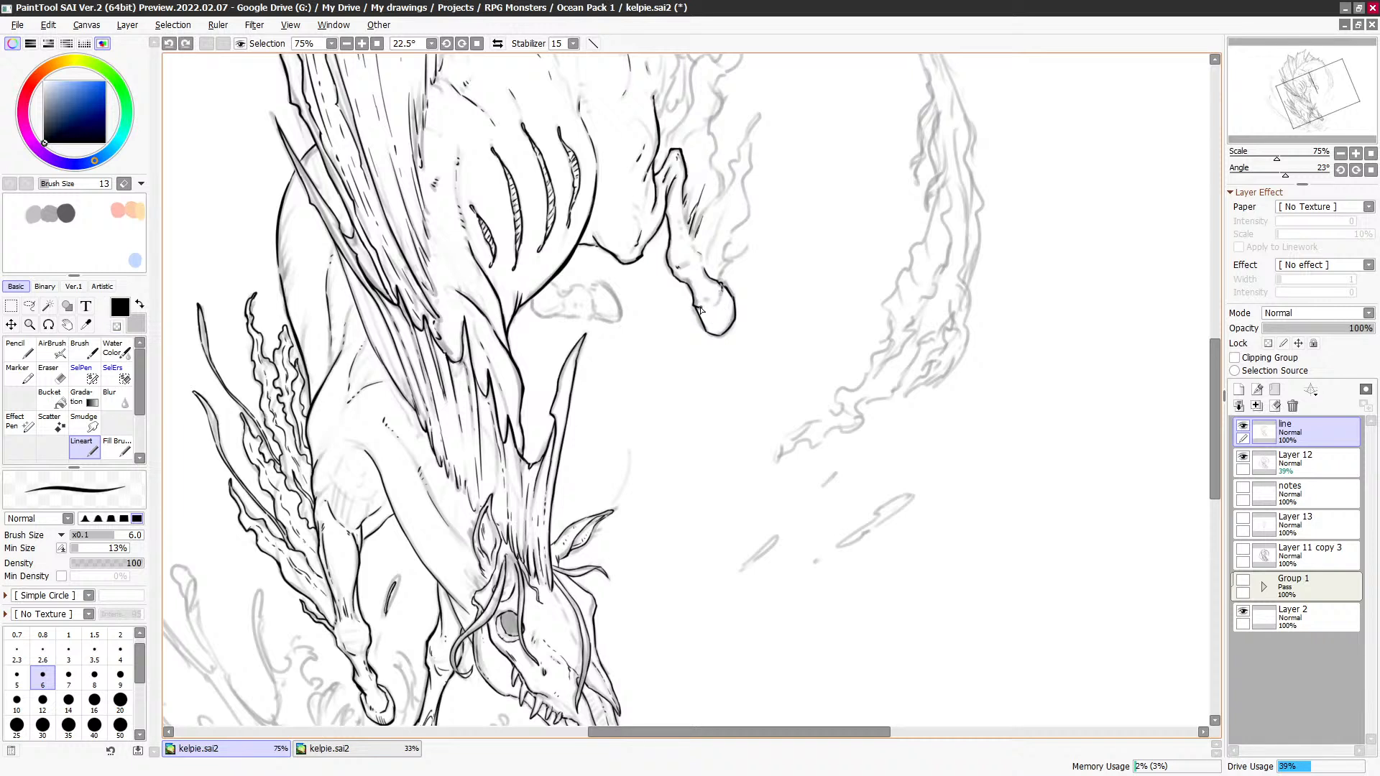
key(ctrl+y)
key(ctrl+z)
key(ctrl+y)
key(ctrl+z)
key(ctrl+y)
key(ctrl+z)
key(ctrl+y)
key(ctrl+z)
drag(717, 319, 727, 325)
Step: Ink the wavy hair strands trailing from the lower part of the raised hind leg, trimming their line ends
mouse_move(750, 187)
mouse_down()
mouse_move(711, 263)
mouse_move(676, 267)
mouse_move(720, 183)
mouse_move(714, 278)
mouse_move(695, 300)
mouse_move(710, 309)
mouse_move(679, 349)
mouse_up()
key(minus)
key(minus)
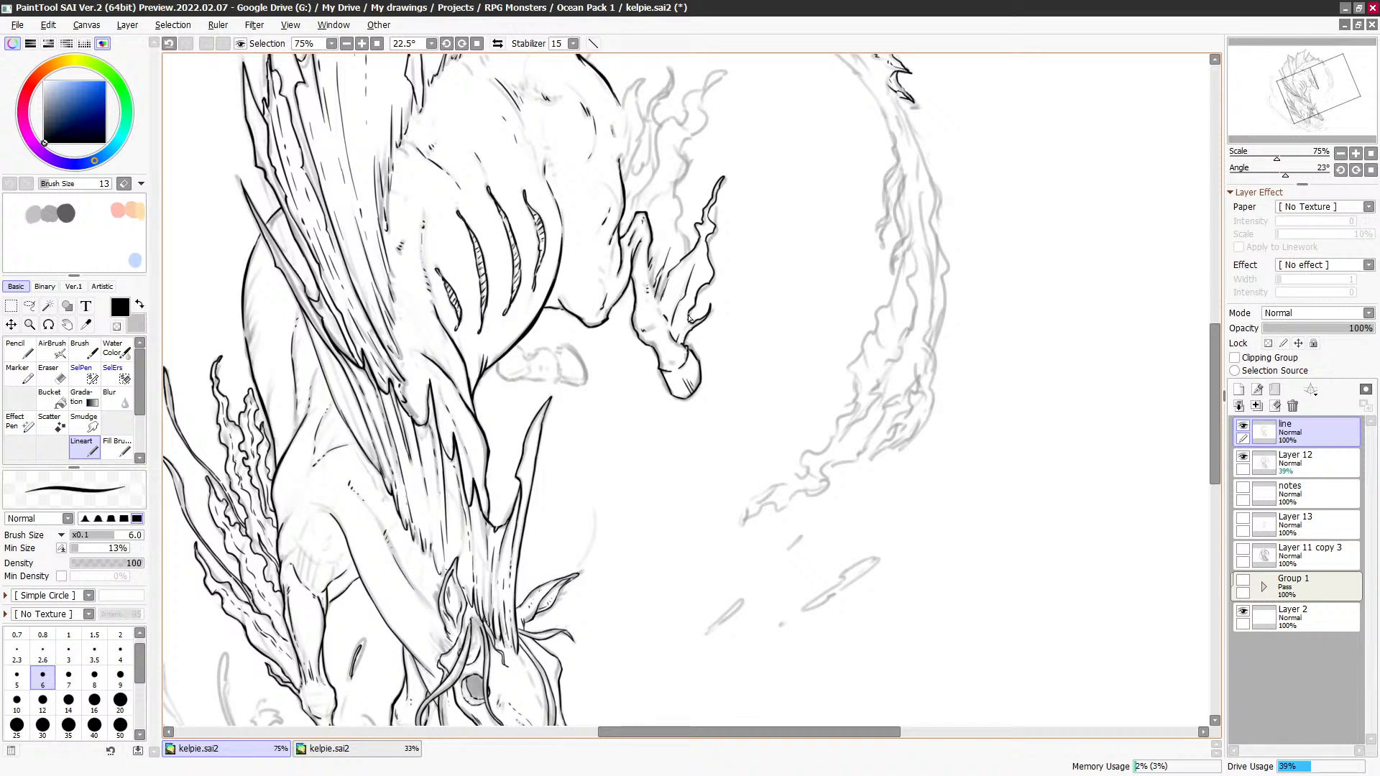
key(minus)
key(minus)
key(minus)
key(minus)
key(minus)
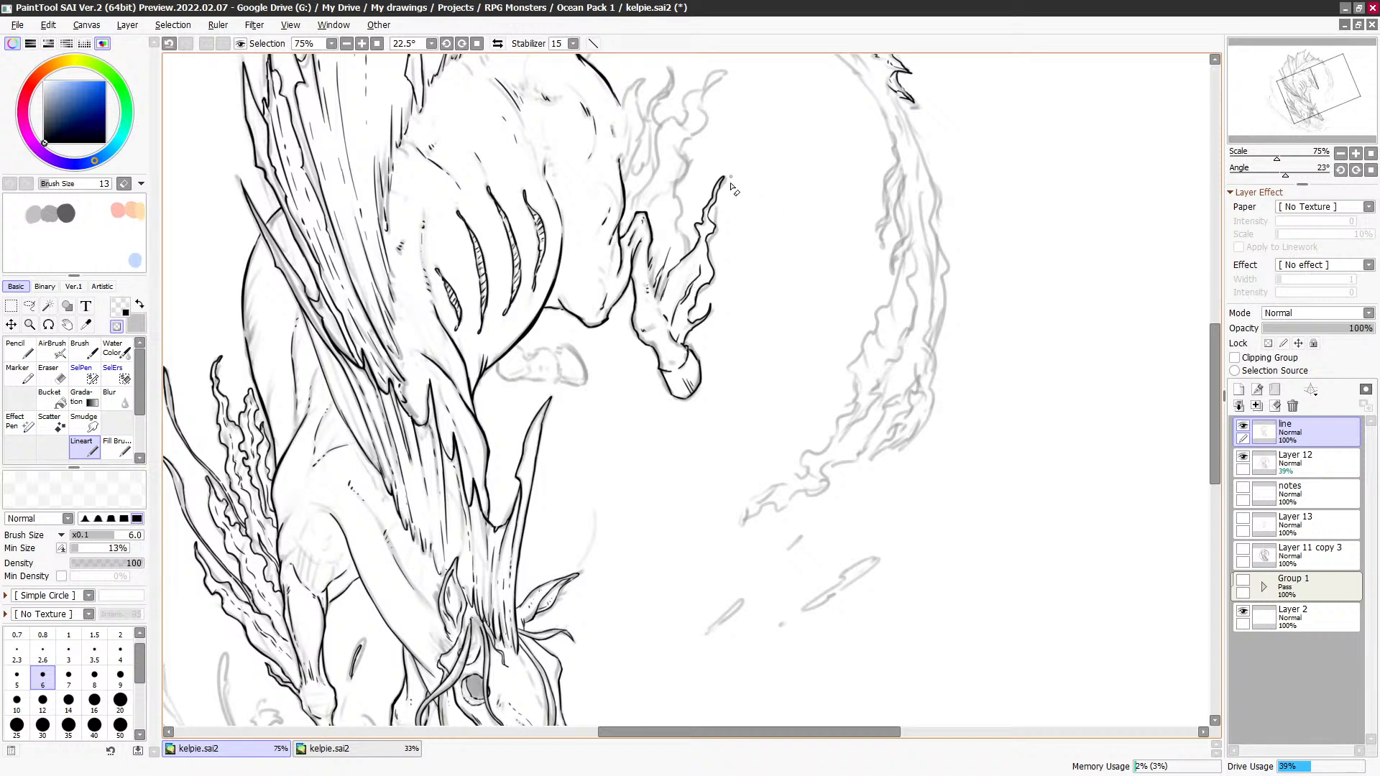
drag(704, 210, 702, 264)
drag(706, 202, 702, 218)
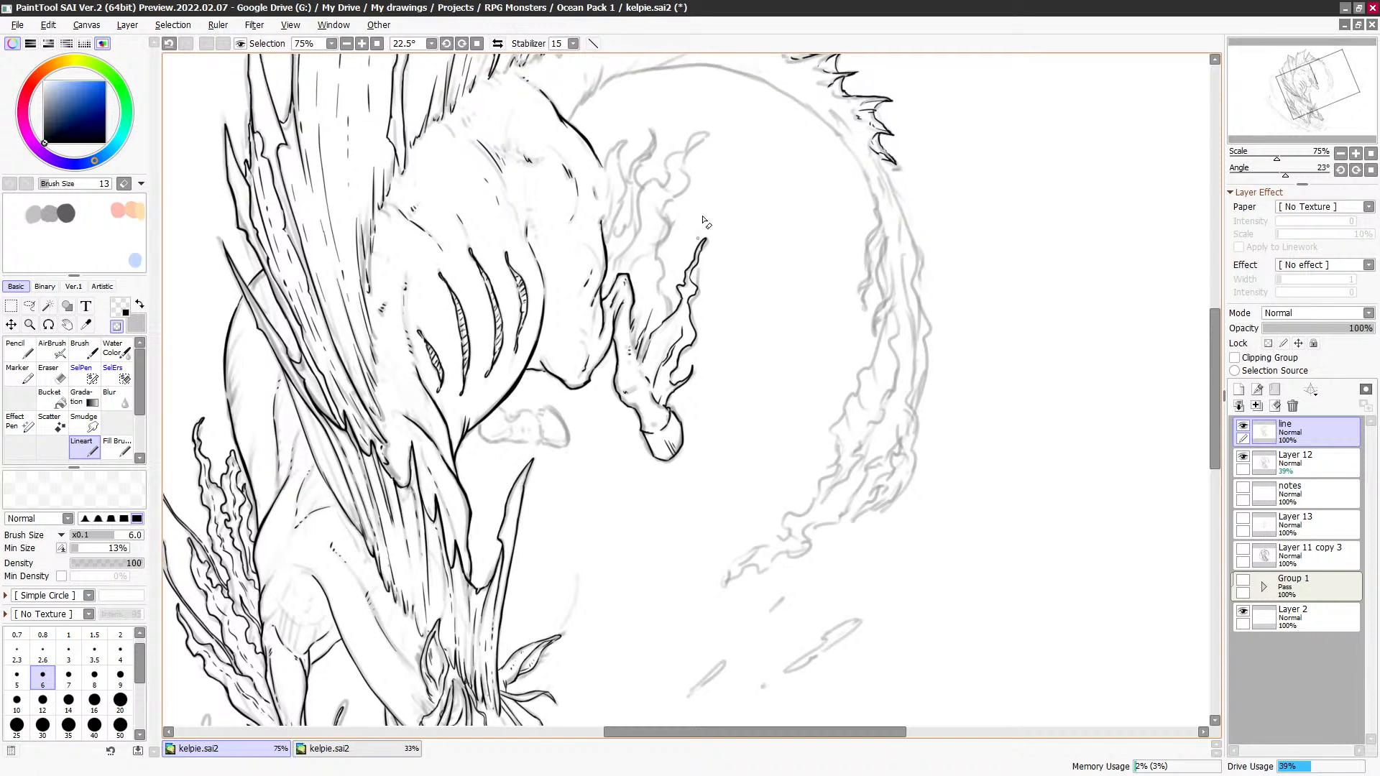
key(minus)
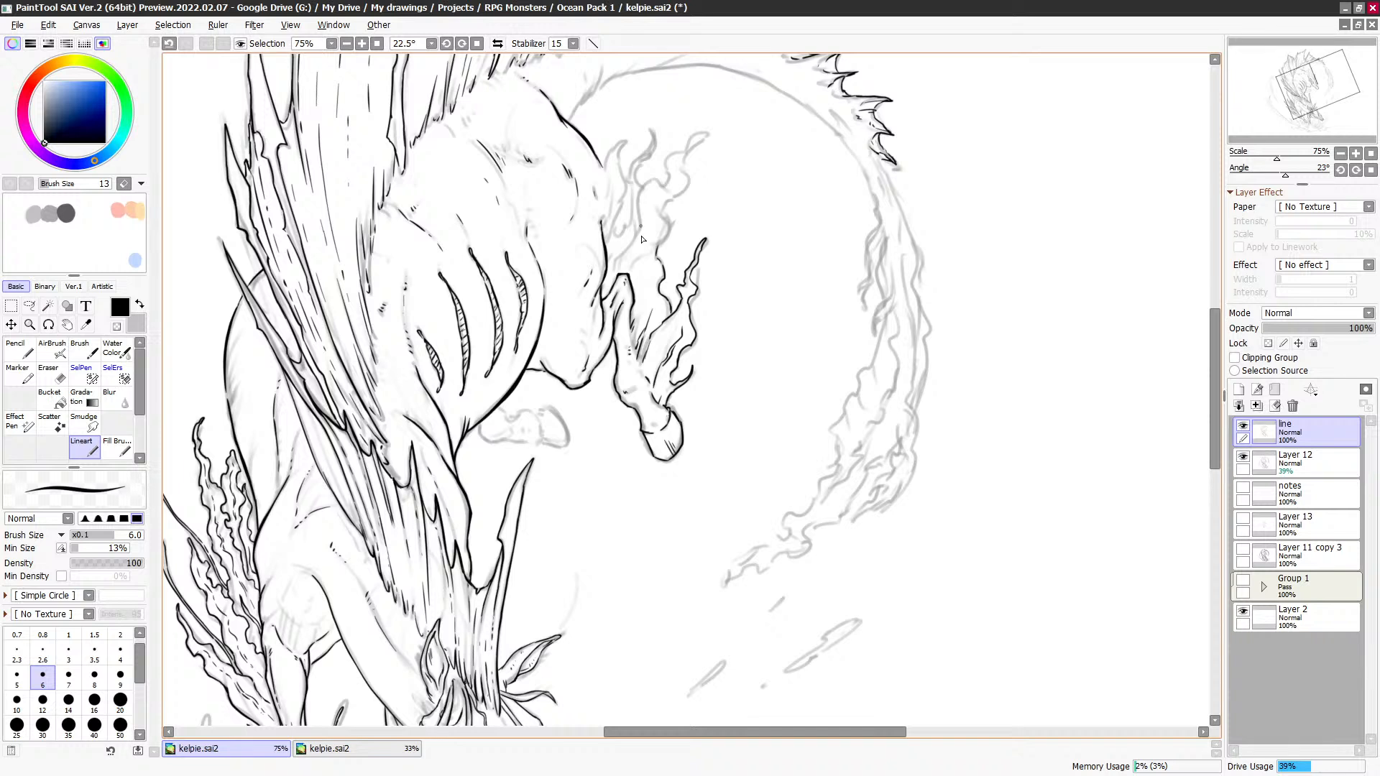
Step: Ink the wavy strands rising from the hock of the raised hind leg
mouse_move(630, 269)
mouse_down()
mouse_move(630, 265)
mouse_move(656, 242)
mouse_move(660, 205)
mouse_move(665, 244)
mouse_up()
key(ctrl+z)
key(ctrl+z)
drag(657, 245, 658, 250)
drag(646, 188, 618, 258)
key(minus)
key(minus)
drag(607, 174, 608, 218)
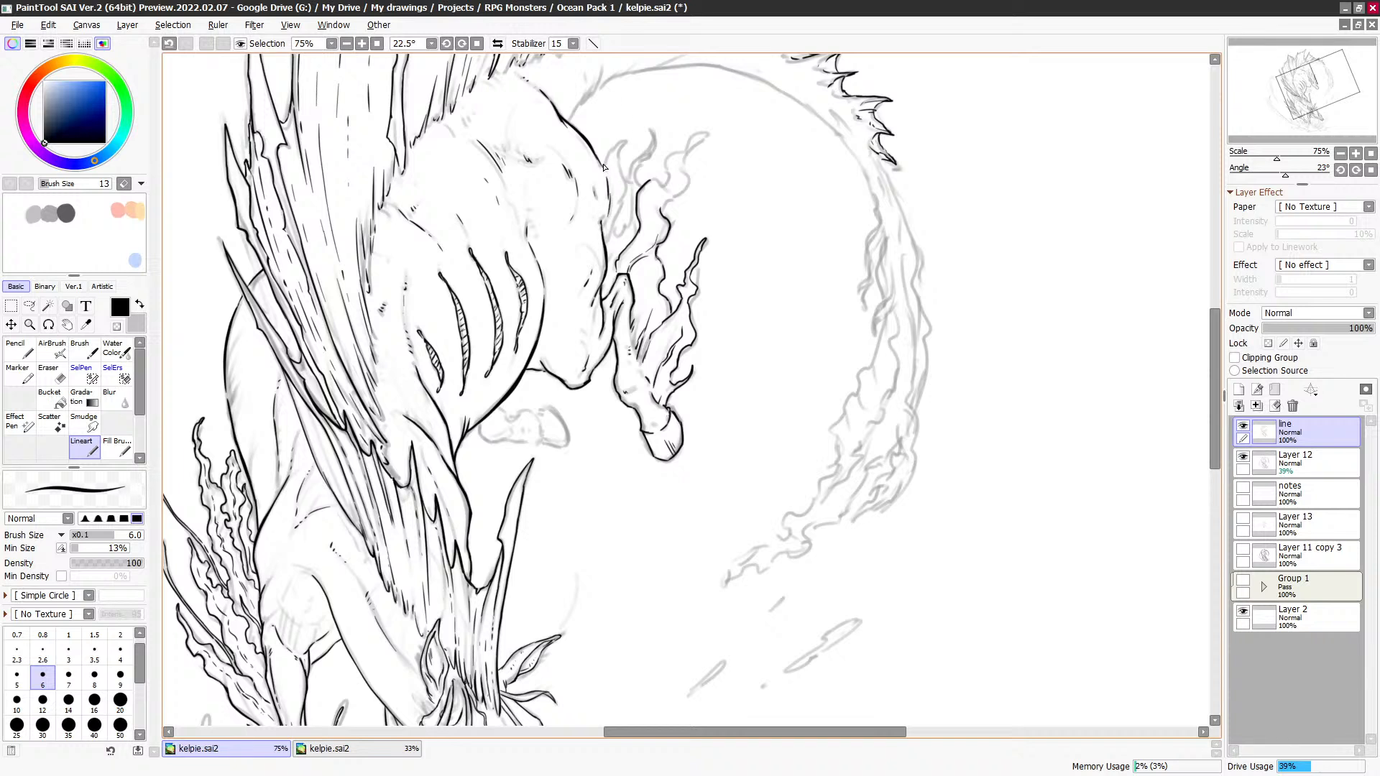
Step: Ink the short wavy strand beside the back of the thigh, following the sketch
key(ctrl+z)
key(ctrl+y)
mouse_move(625, 145)
mouse_down()
mouse_move(613, 228)
mouse_move(628, 184)
mouse_move(613, 210)
mouse_up()
key(minus)
key(minus)
key(minus)
key(minus)
drag(625, 241, 613, 329)
Step: Clean up the lines between thigh and hock and ink the next strand growing from there
key(minus)
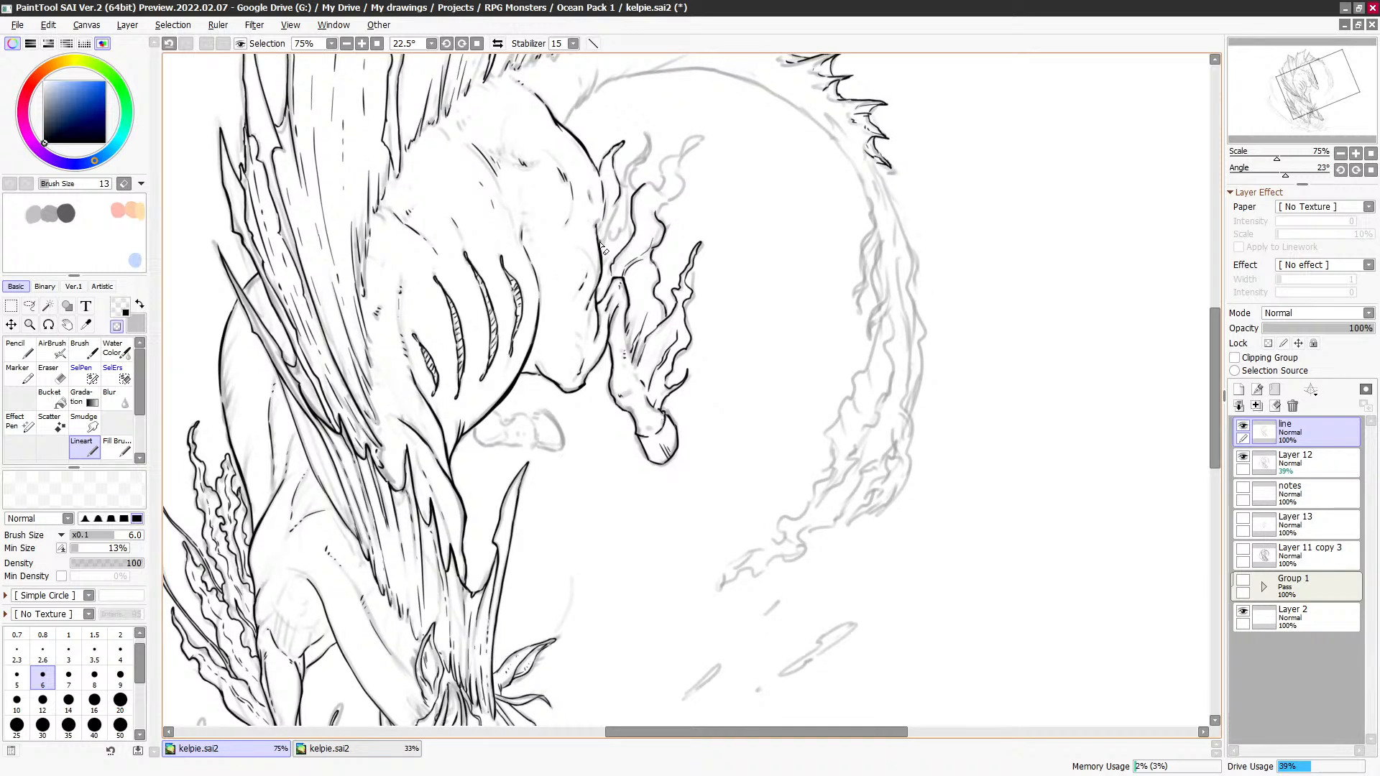
key(minus)
drag(620, 225, 611, 255)
key(ctrl+z)
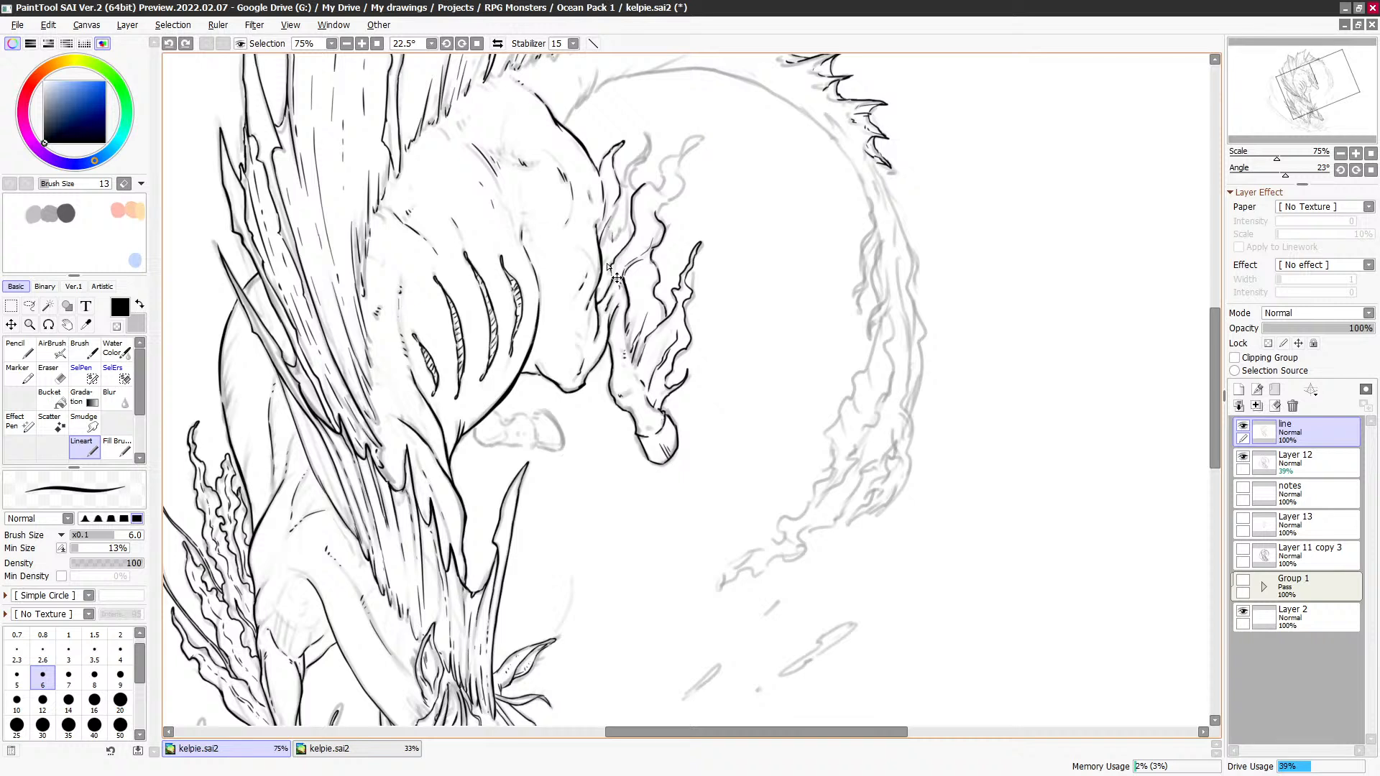
mouse_move(609, 272)
mouse_down()
mouse_move(633, 206)
mouse_move(608, 253)
mouse_move(629, 191)
mouse_move(619, 180)
mouse_move(655, 141)
mouse_move(628, 199)
mouse_up()
key(ctrl+z)
key(ctrl+z)
key(a)
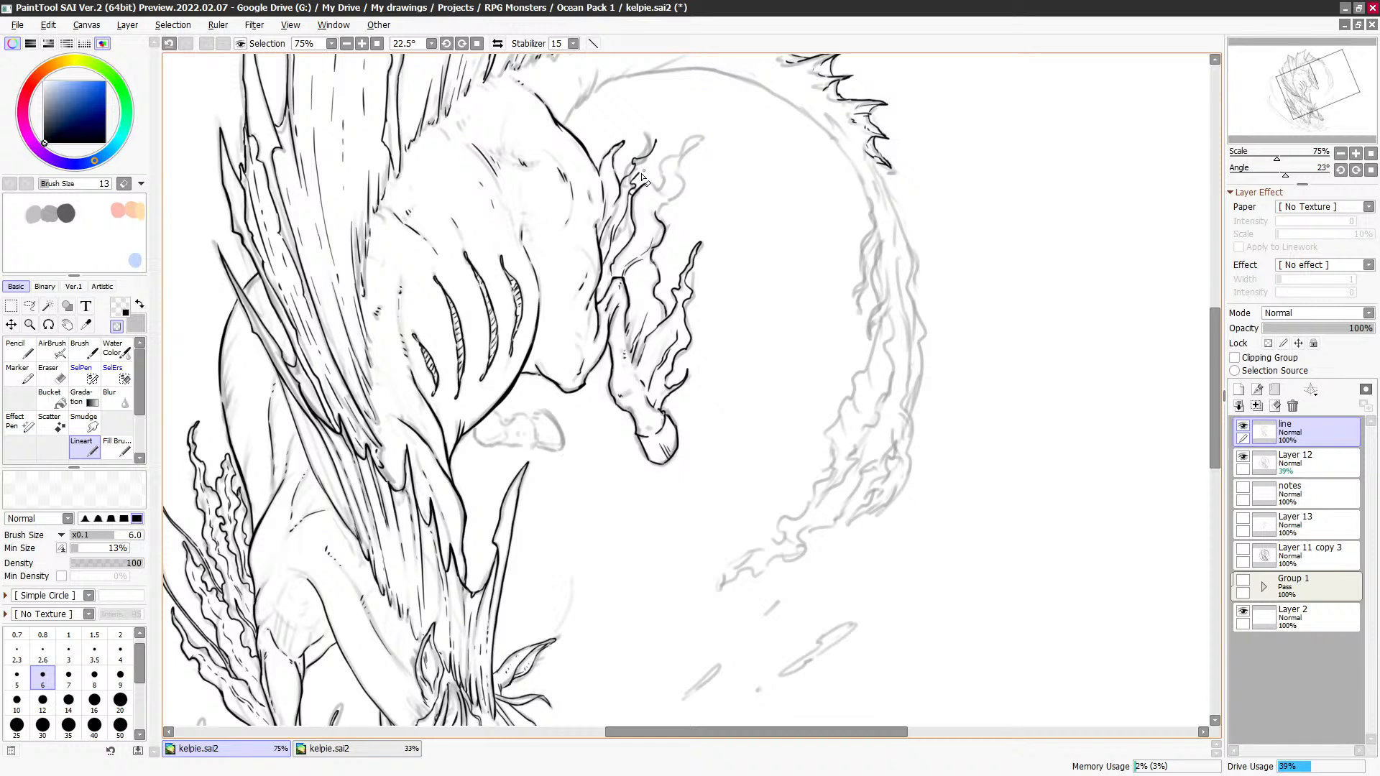
Step: Ink the curled tip of the middle hair strand behind the thigh and tidy its edges
key(minus)
key(ctrl+z)
drag(635, 177, 648, 159)
key(minus)
key(minus)
drag(653, 150, 657, 133)
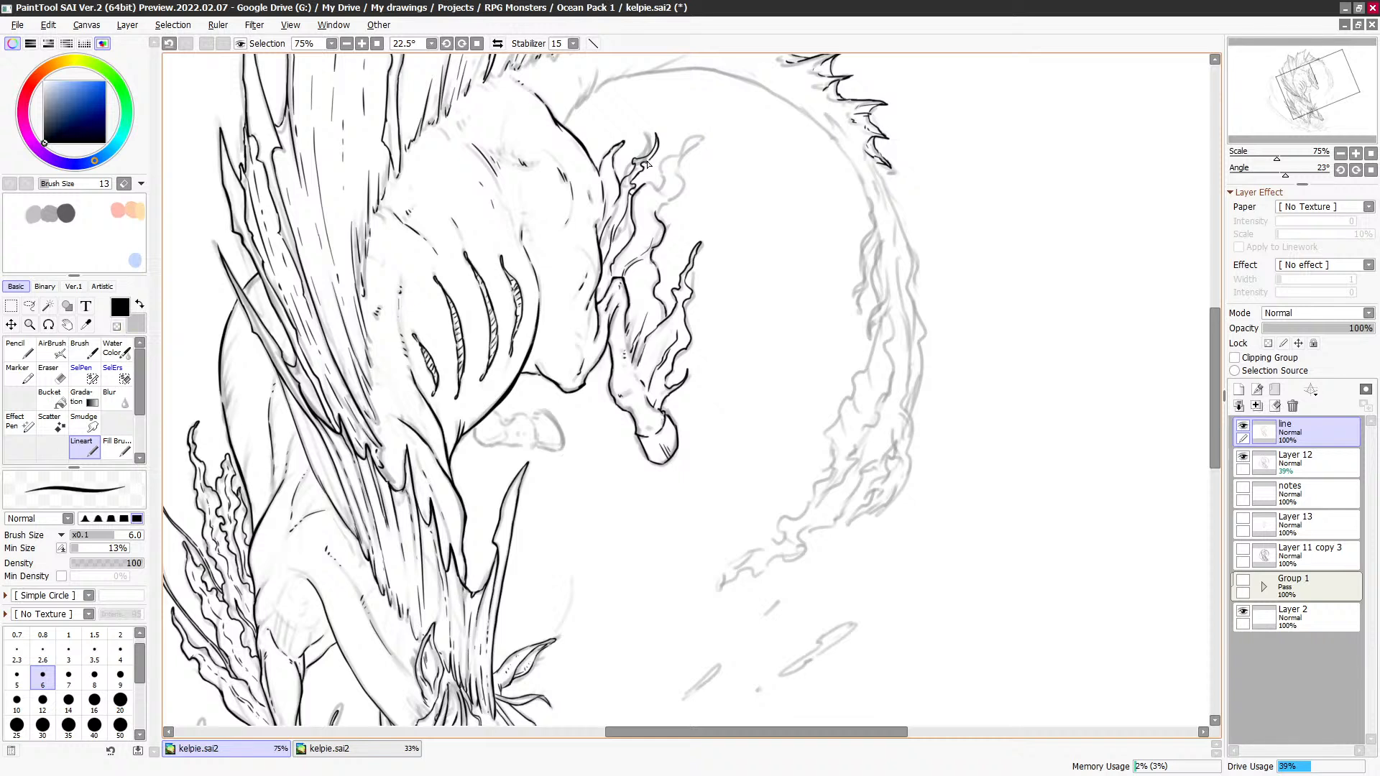
key(minus)
key(minus)
Step: Ink the tip of the outermost wavy strand above the hock and add inner detail strokes to the leg hair
mouse_move(653, 185)
mouse_down()
mouse_move(697, 139)
mouse_move(677, 161)
mouse_move(677, 199)
mouse_move(680, 175)
mouse_move(655, 213)
mouse_move(671, 172)
mouse_up()
key(ctrl+z)
key(ctrl+z)
key(ctrl+z)
drag(640, 293, 653, 273)
Step: Ink the wavy back edge of the far foreleg beside the kelpie's head
drag(626, 514, 834, 351)
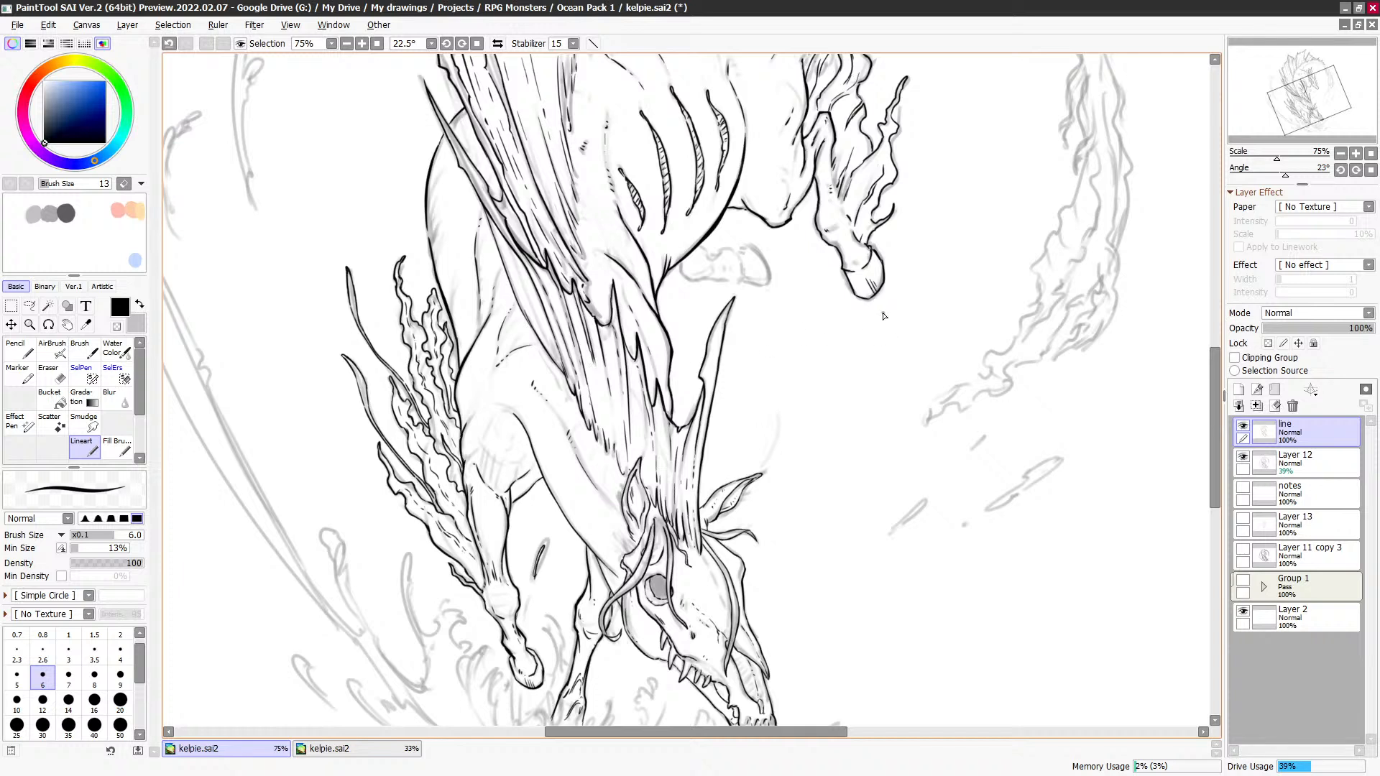
scroll(875, 334, down, 3)
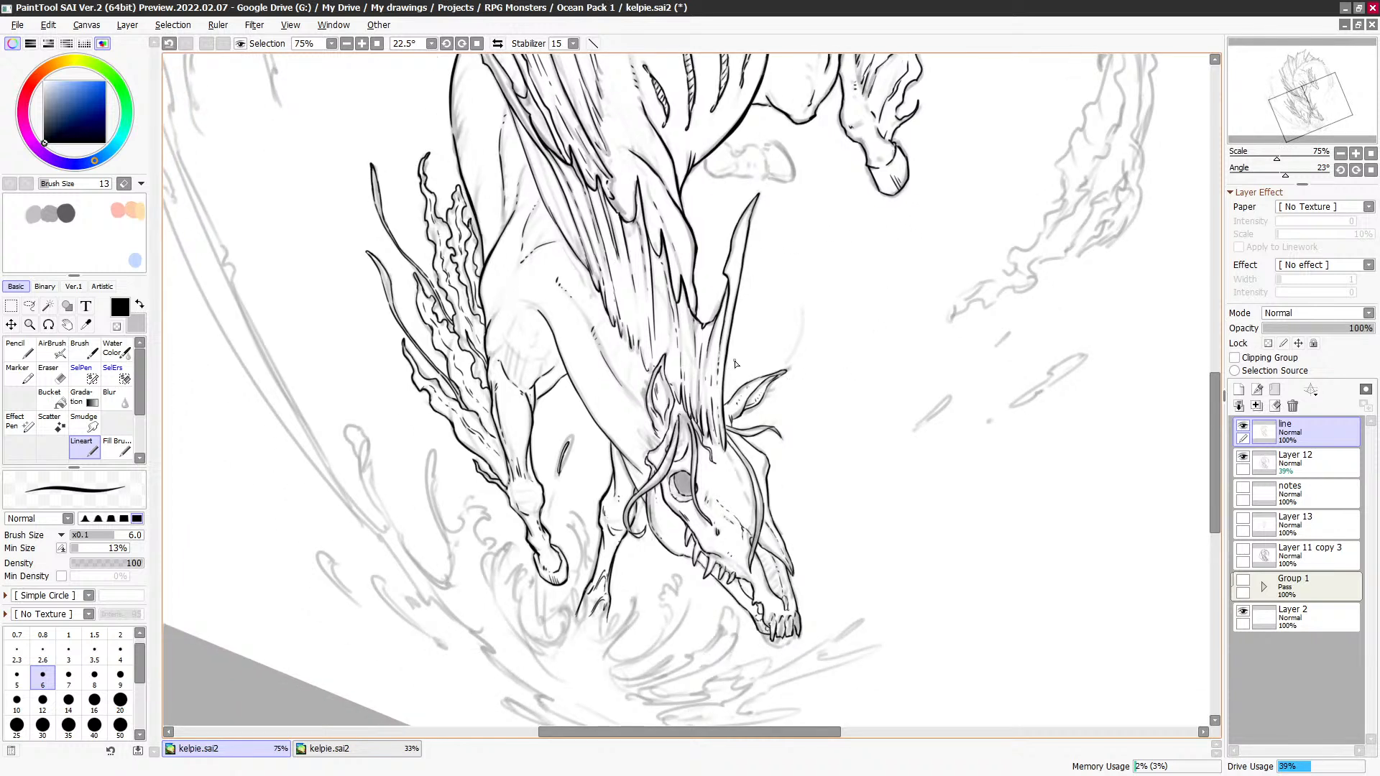
drag(606, 493, 599, 416)
key(ctrl+z)
key(ctrl+z)
drag(577, 393, 609, 438)
mouse_move(605, 438)
mouse_down()
mouse_move(640, 478)
mouse_move(628, 458)
mouse_up()
key(minus)
key(minus)
drag(566, 366, 576, 386)
key(ctrl+z)
drag(830, 415, 825, 362)
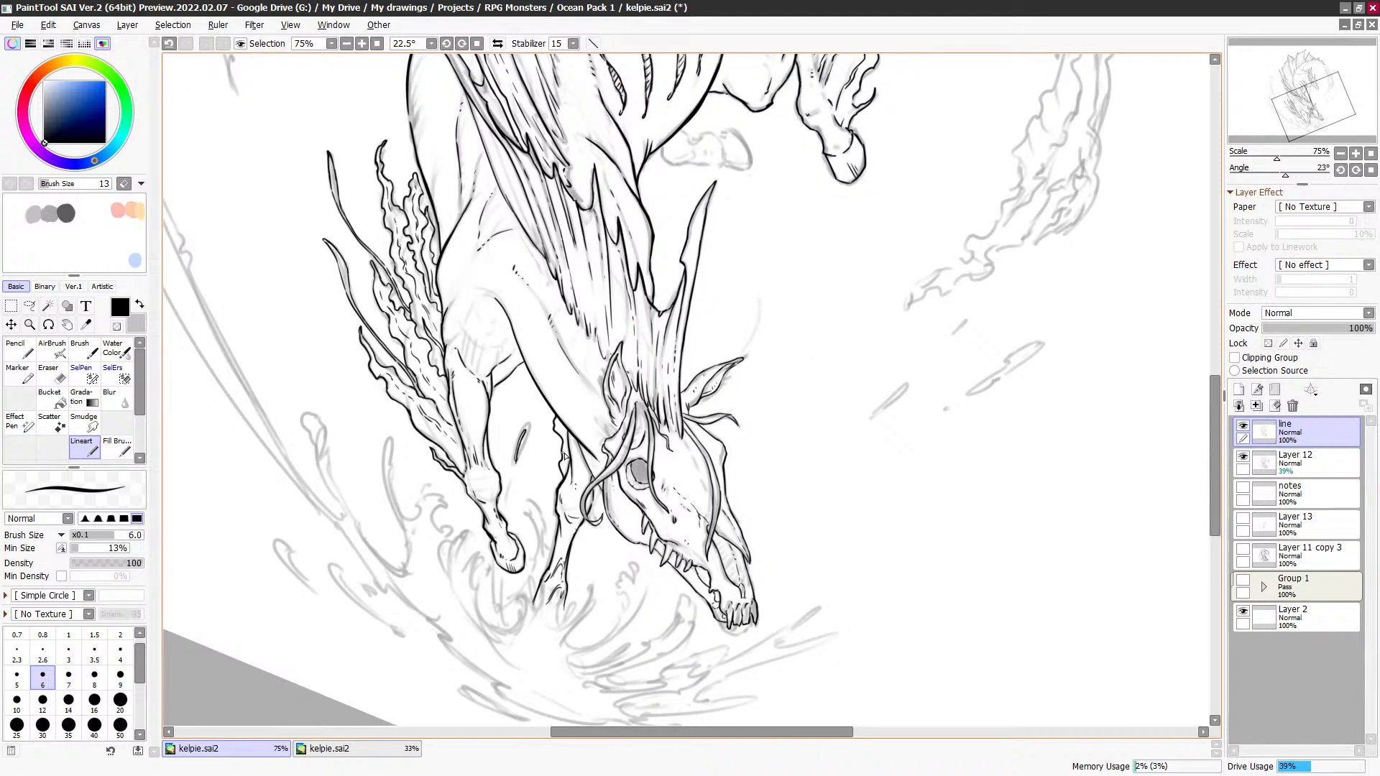
Step: Ink the upper and lower edges of the small foot just below the belly
drag(793, 312, 767, 441)
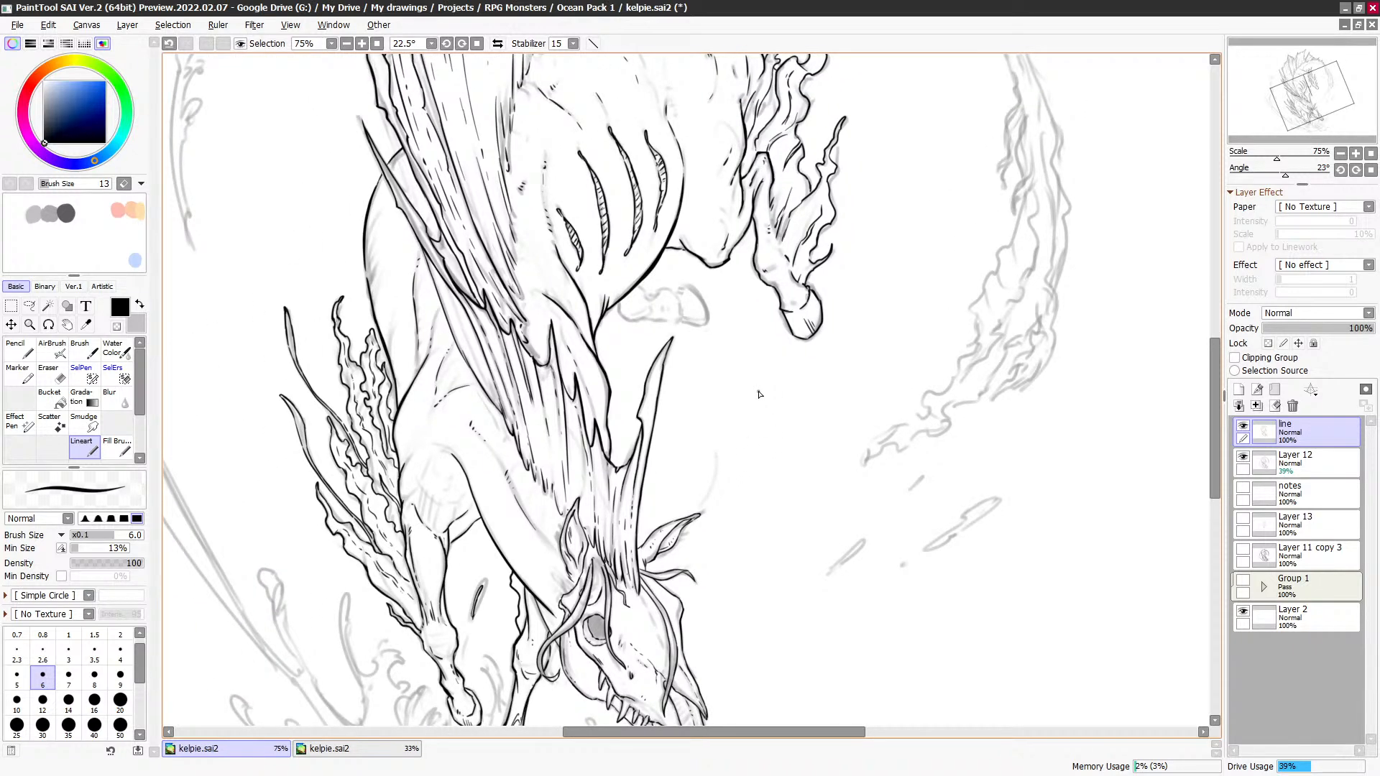
drag(917, 253, 833, 500)
key(ctrl+z)
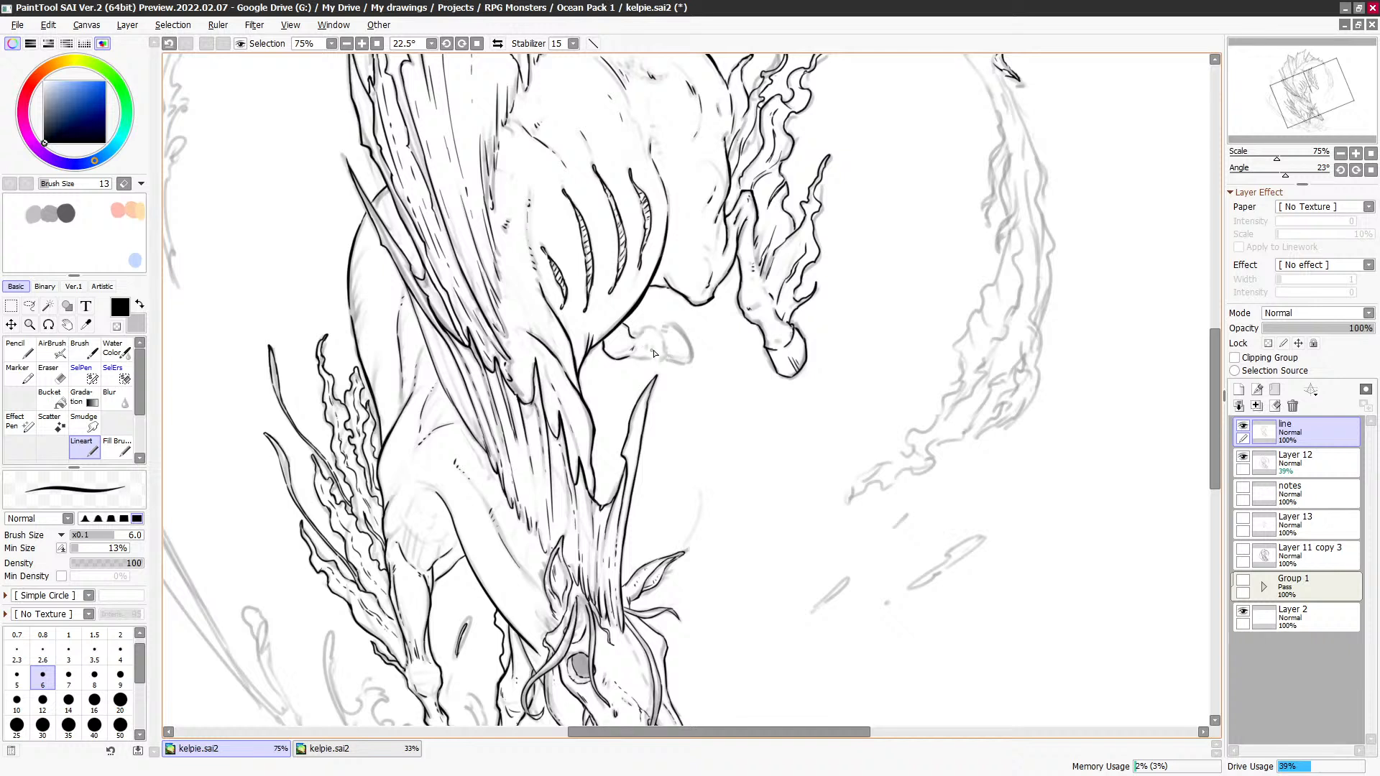
key(ctrl+z)
drag(623, 325, 631, 336)
drag(644, 362, 656, 362)
drag(644, 335, 660, 335)
key(ctrl+z)
drag(668, 360, 695, 352)
Step: Ink the hoof of the foot below the belly and add short shading strokes to it
key(ctrl+z)
mouse_move(658, 333)
mouse_down()
mouse_move(688, 337)
mouse_move(695, 365)
mouse_move(677, 333)
mouse_up()
key(ctrl+z)
key(e)
key(e)
key(ctrl+z)
drag(674, 361, 680, 352)
key(ctrl+z)
scroll(844, 295, up, 1)
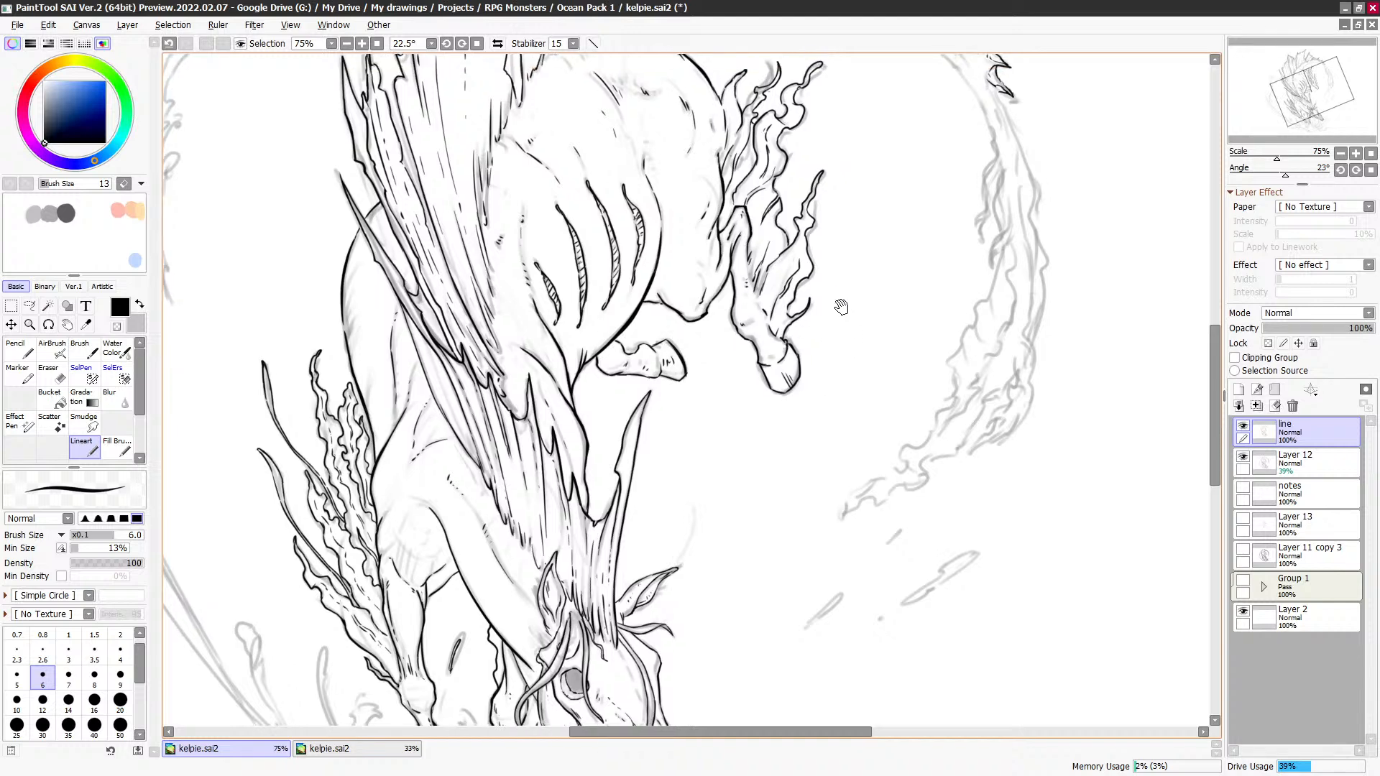
Step: Hide the Layer 12 sketch to check the line art on its own
scroll(592, 464, up, 5)
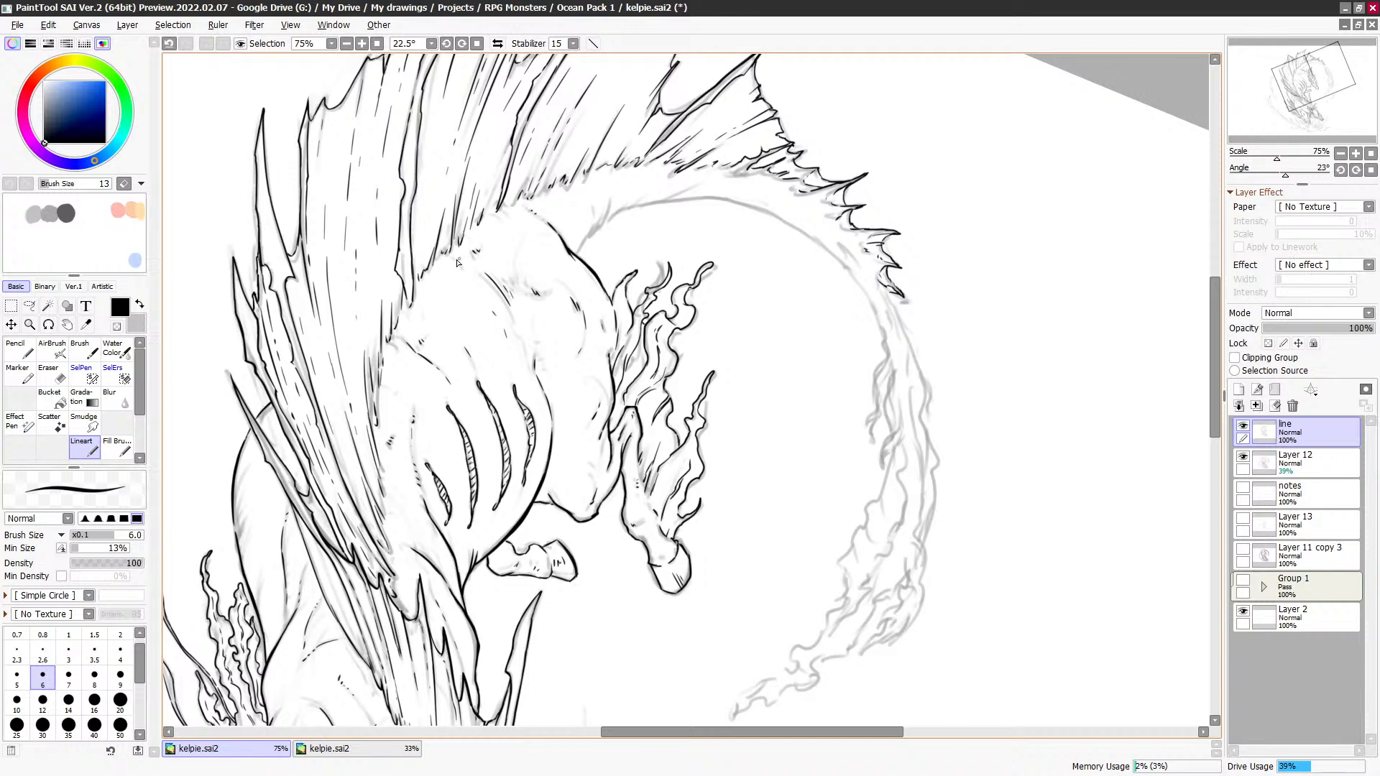
key(Page_Down)
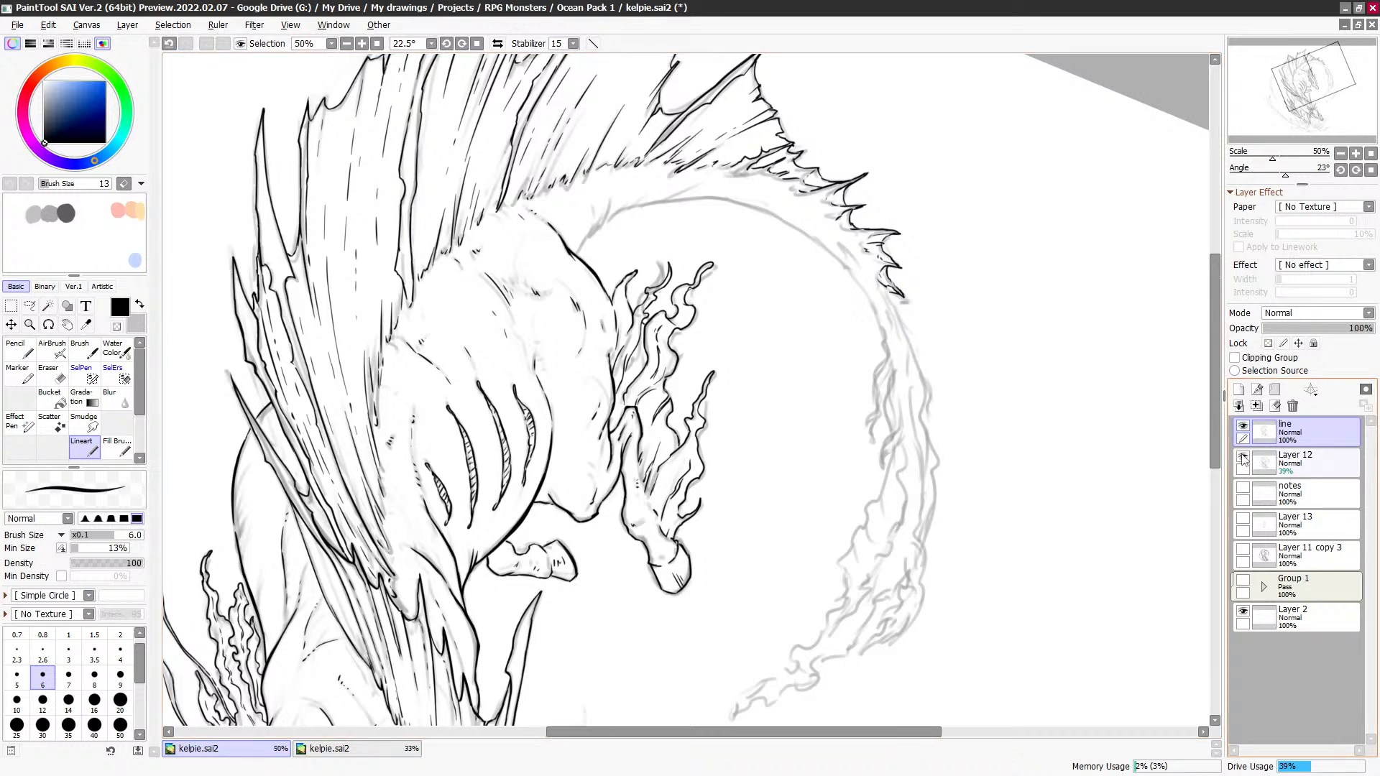
click(1243, 457)
drag(833, 526, 887, 345)
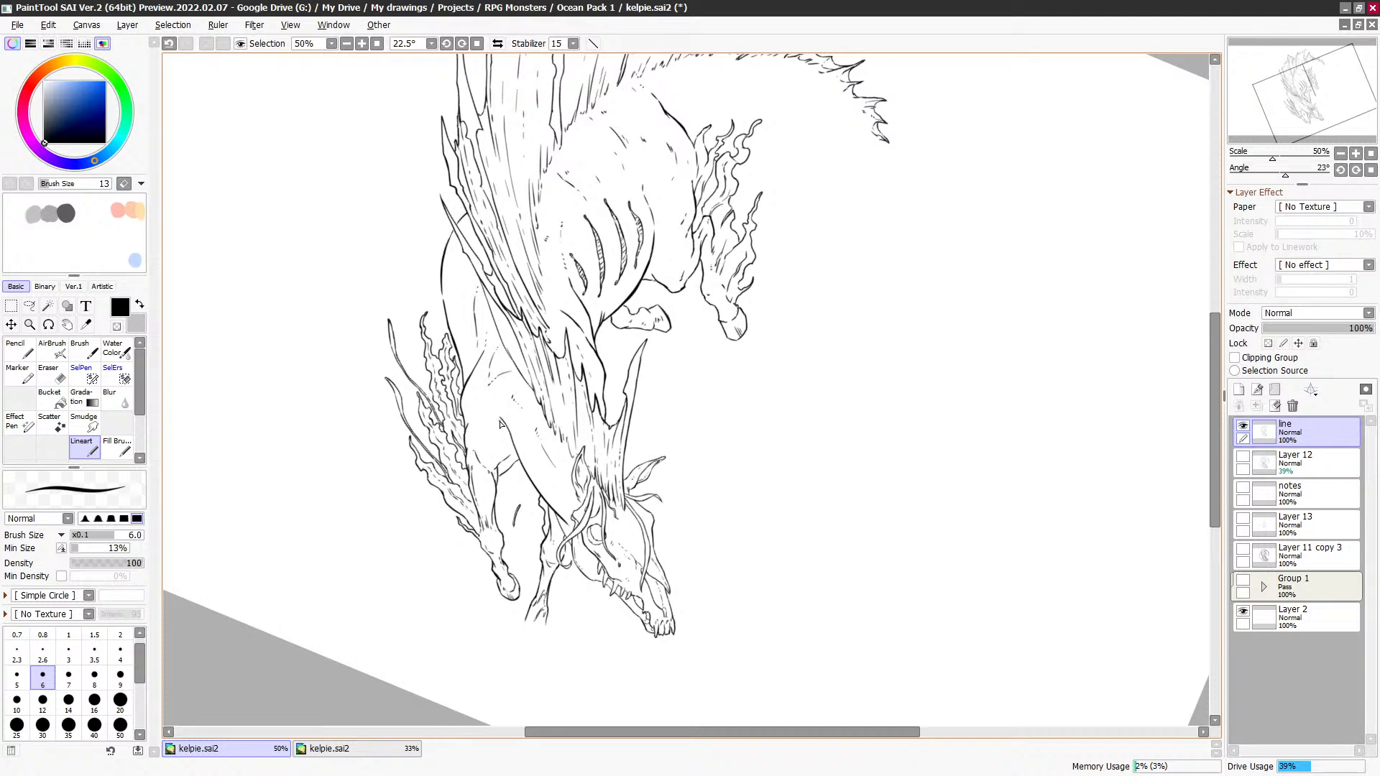
Step: Ink short muscle creases on the near shoulder above the foreleg
key(ctrl+z)
drag(495, 397, 501, 424)
key(ctrl+z)
key(ctrl+z)
drag(491, 339, 500, 422)
key(ctrl+z)
key(ctrl+z)
key(ctrl+z)
Step: Touch up the mane lines beside the shoulder using the transparent colour
key(minus)
key(minus)
key(minus)
key(minus)
key(minus)
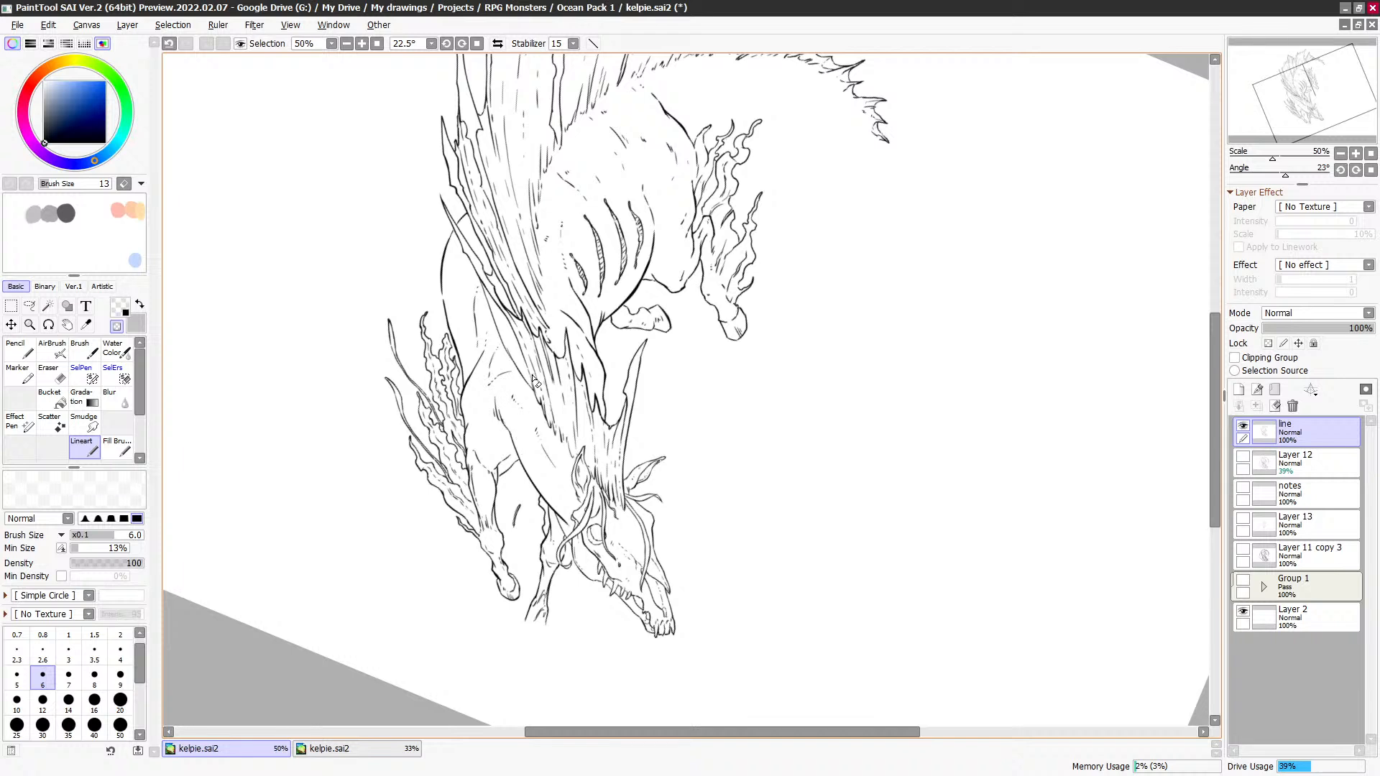
key(minus)
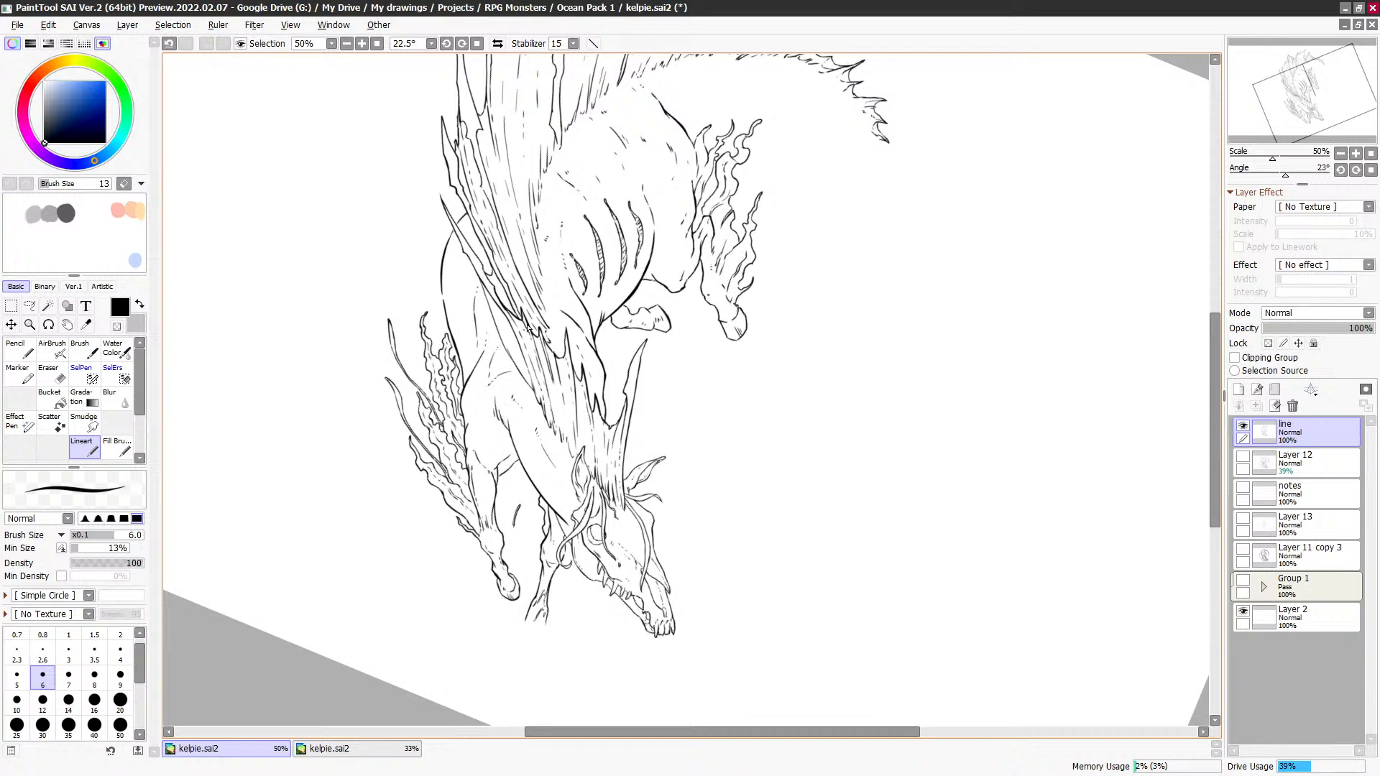
key(ctrl+z)
Step: Examine the line art without the sketch, from the head and forelegs up to the back fin
mouse_move(770, 357)
mouse_down()
mouse_move(733, 499)
mouse_move(736, 472)
mouse_up()
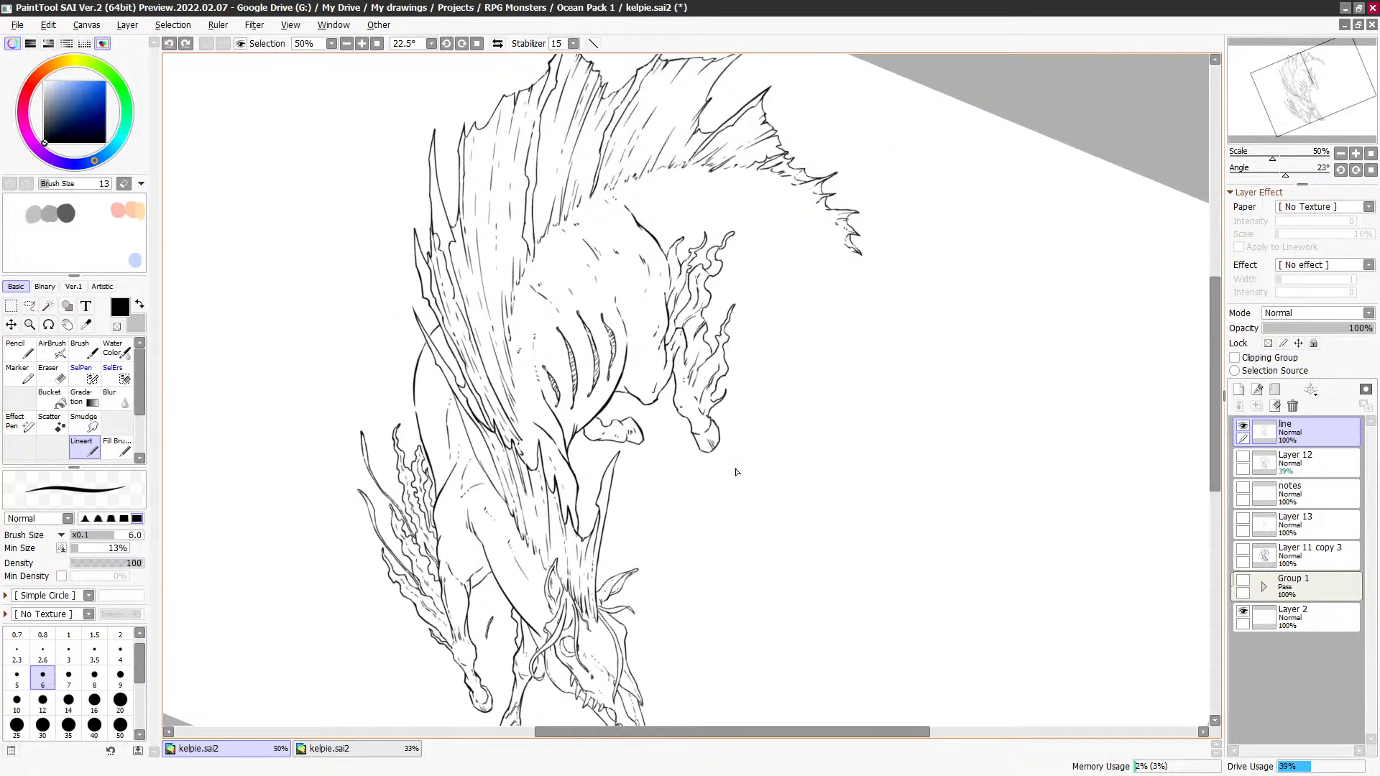
scroll(523, 559, down, 4)
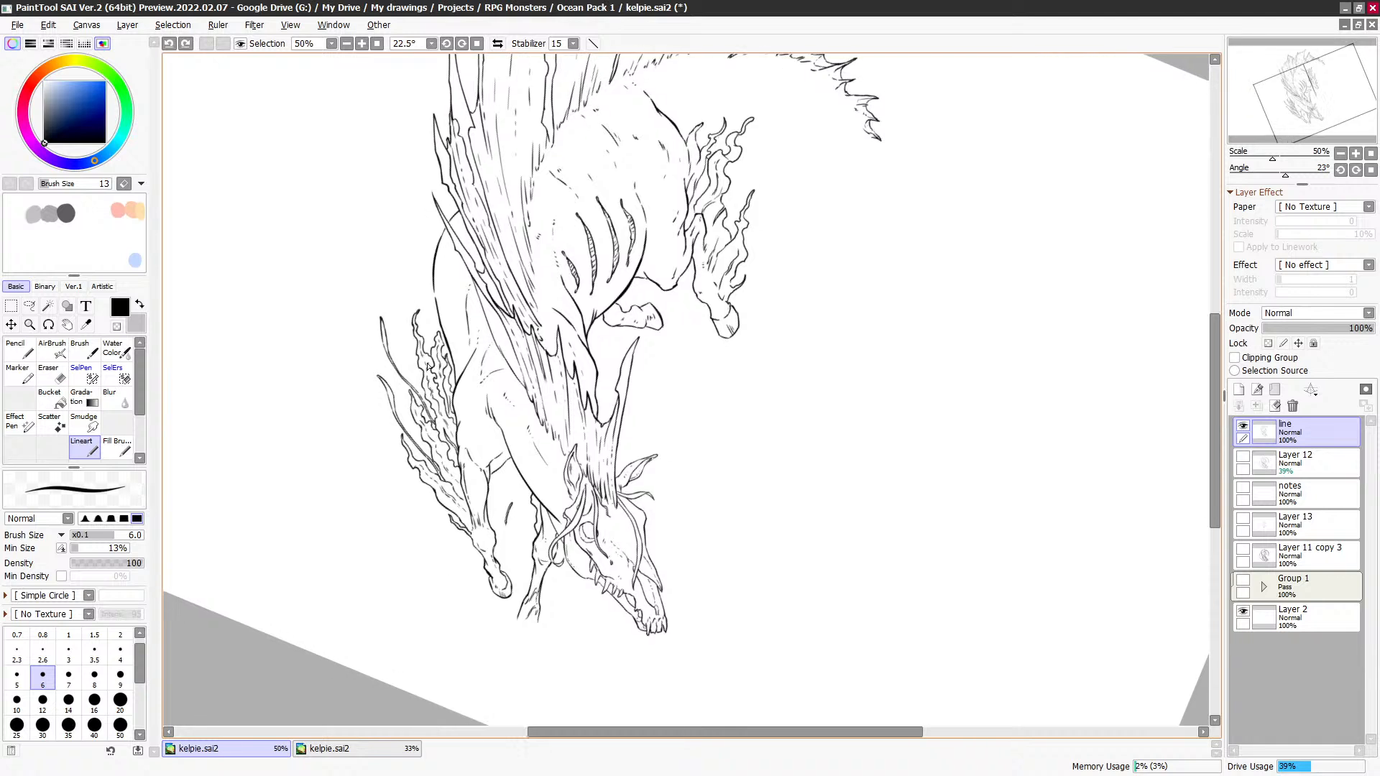
key(e)
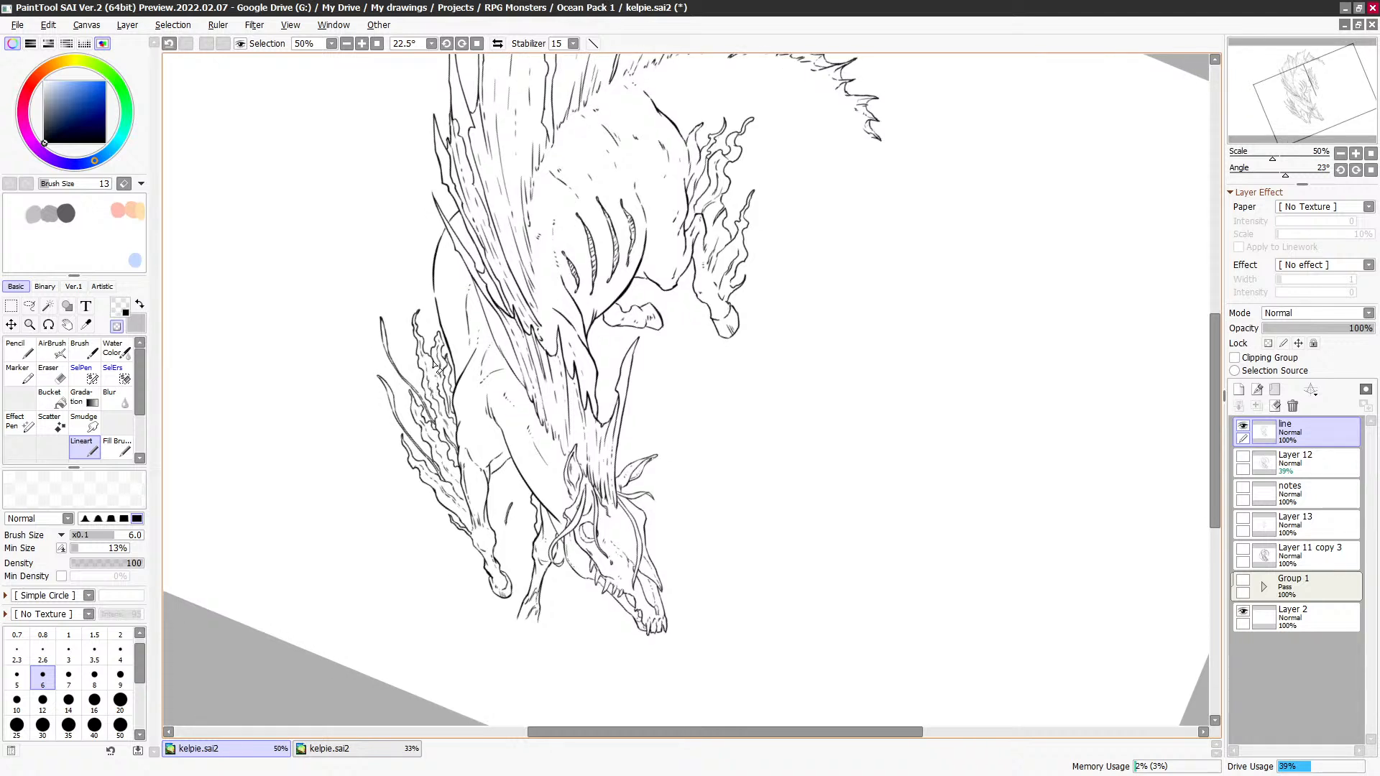
key(e)
key(e)
scroll(602, 386, down, 1)
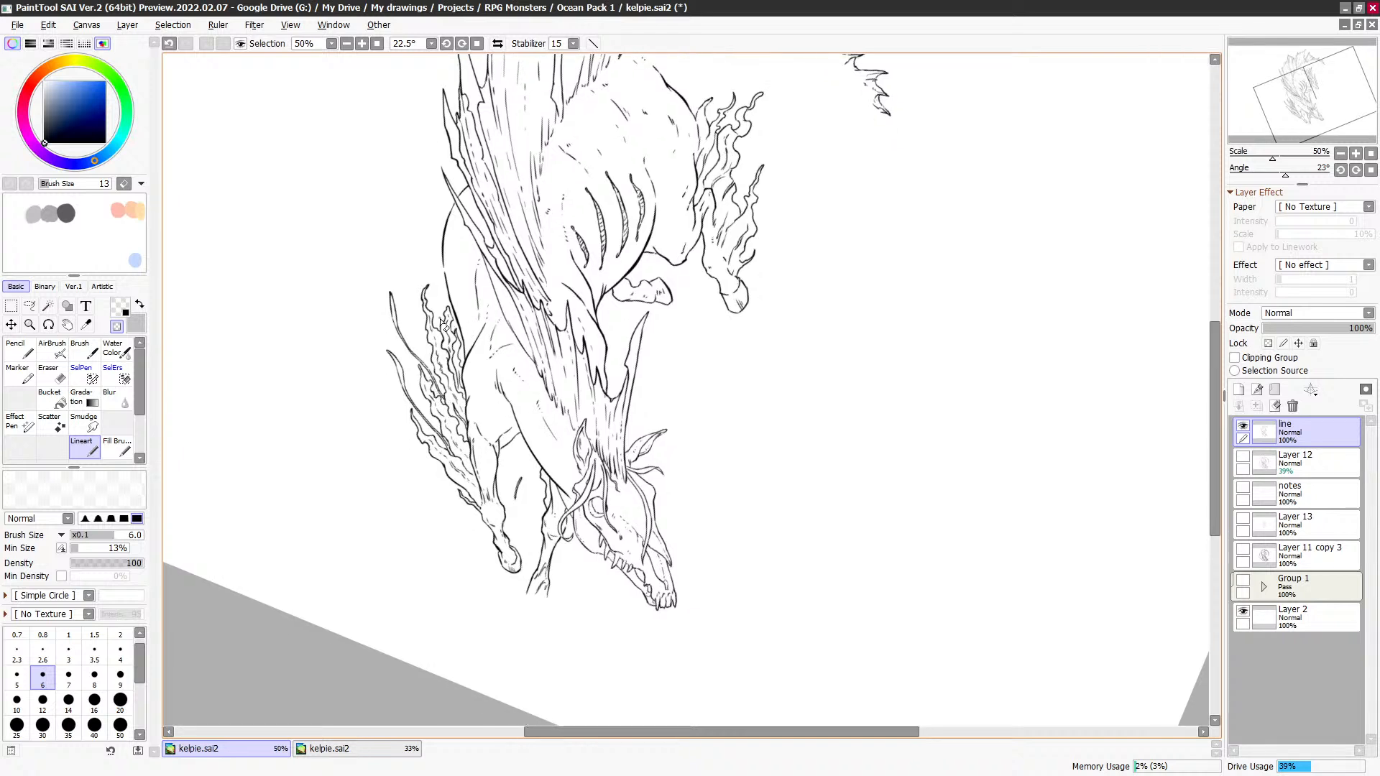
scroll(540, 364, down, 1)
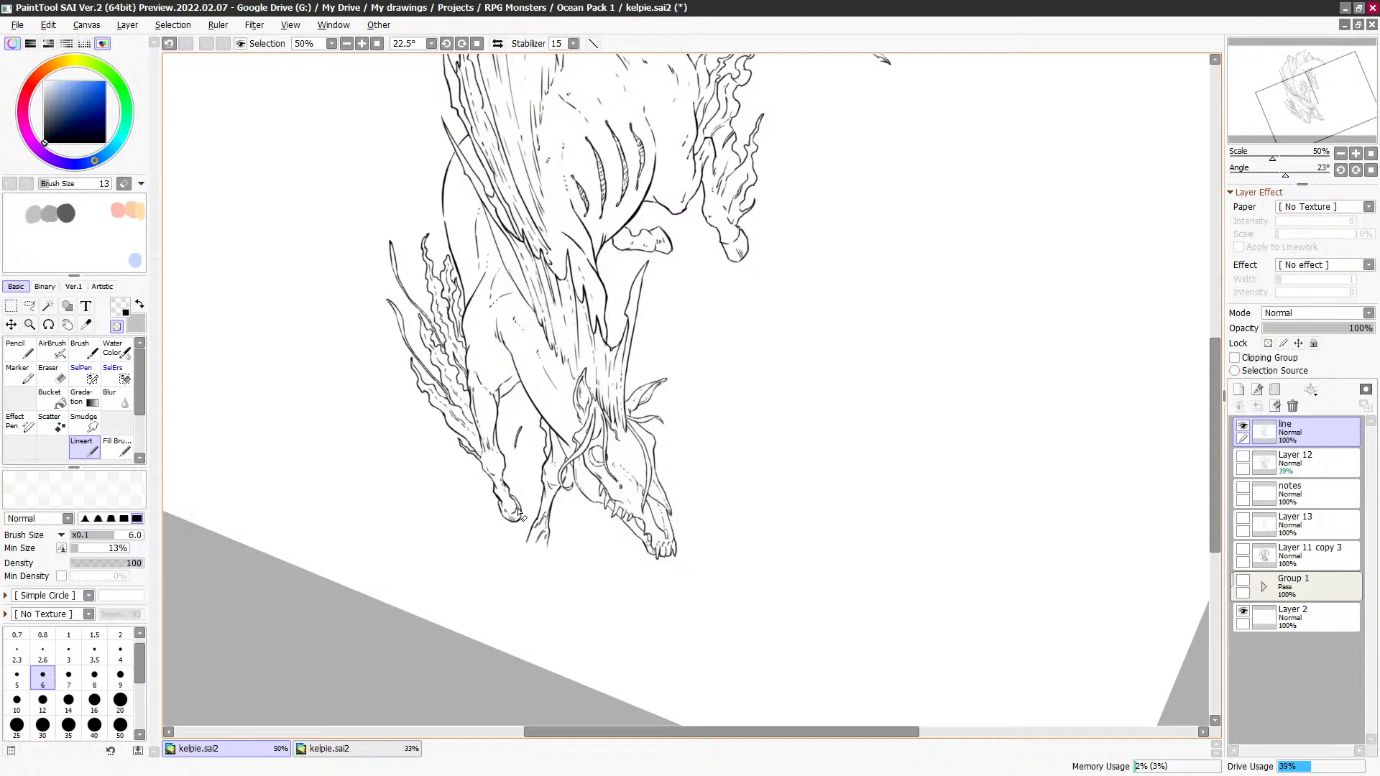
scroll(696, 394, up, 2)
drag(695, 394, 694, 383)
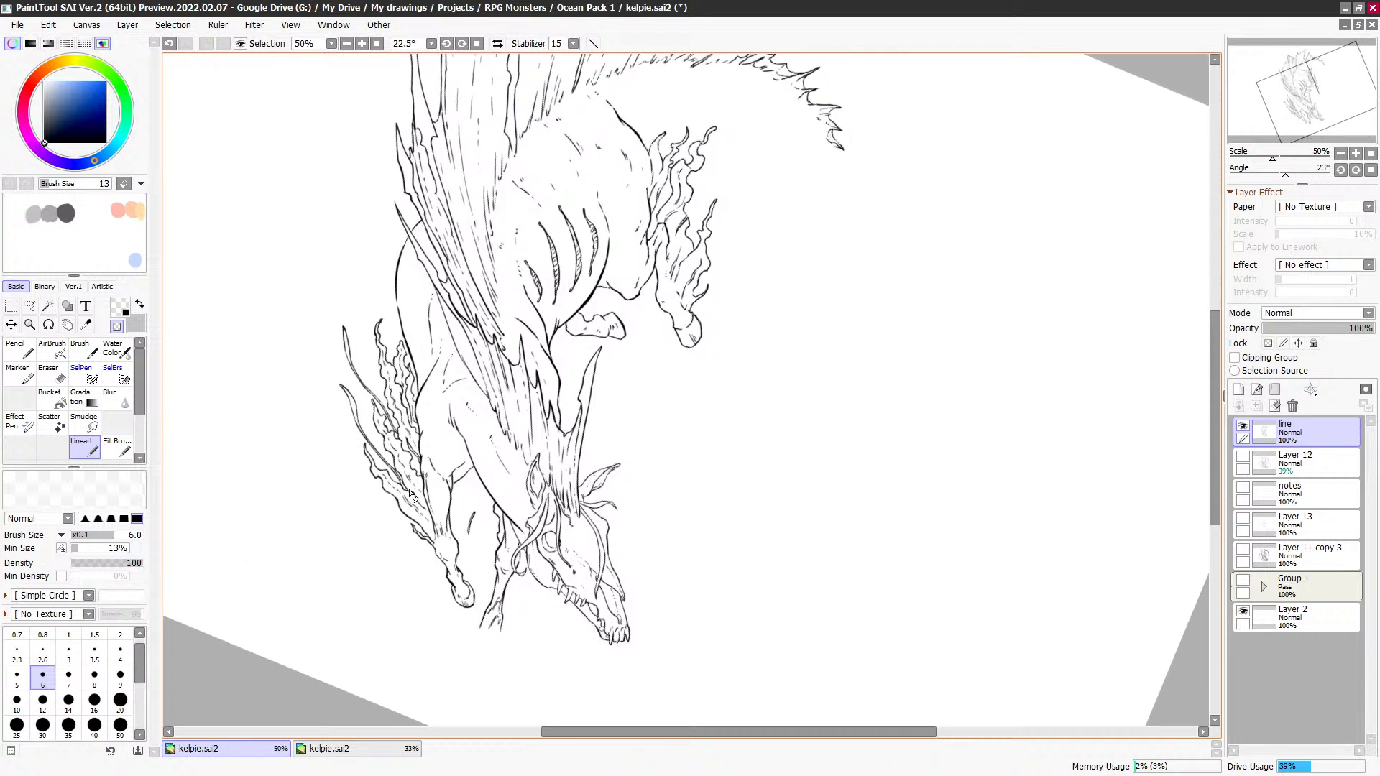
mouse_move(675, 323)
mouse_down()
mouse_move(597, 417)
mouse_move(598, 476)
mouse_up()
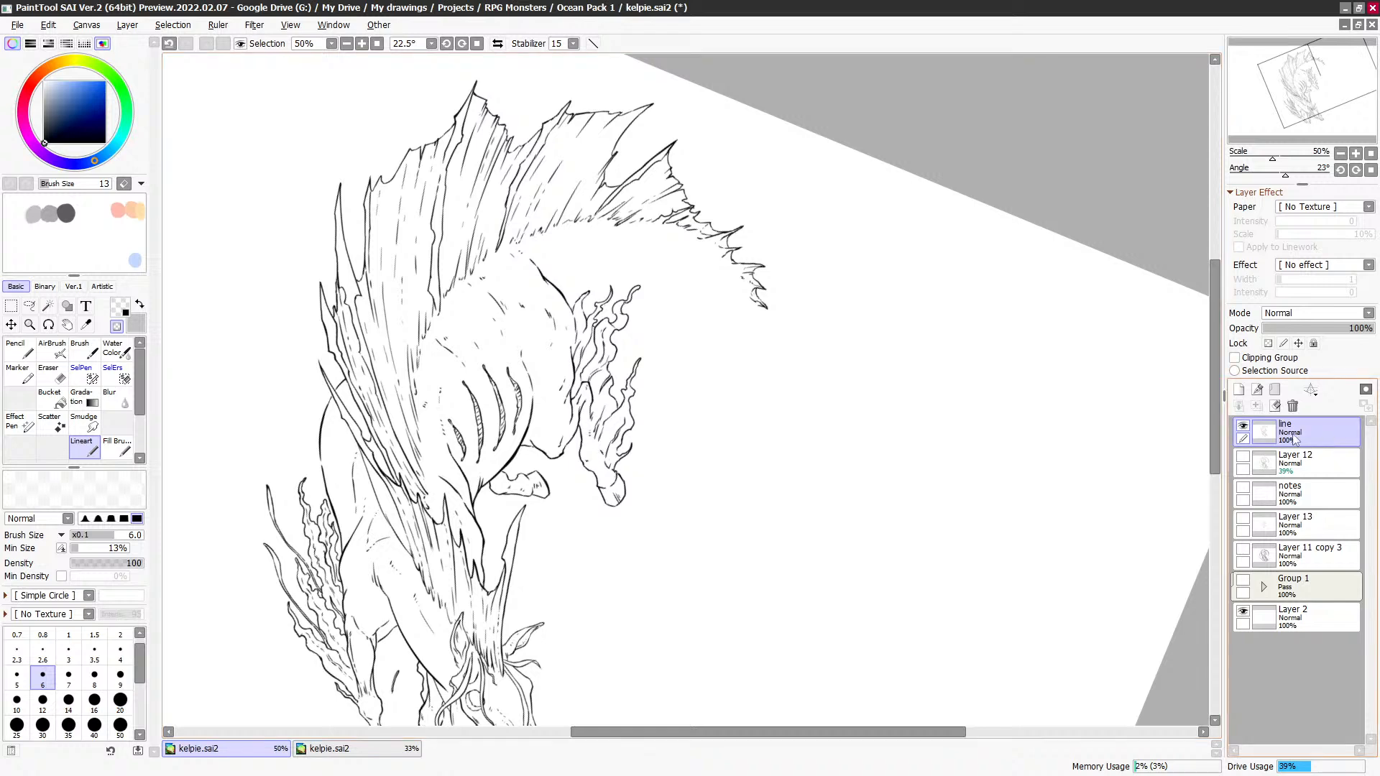
Step: Show the Layer 12 sketch again and ink the start of the tail's inner curve in black, rising from the rump
click(1242, 457)
click(447, 43)
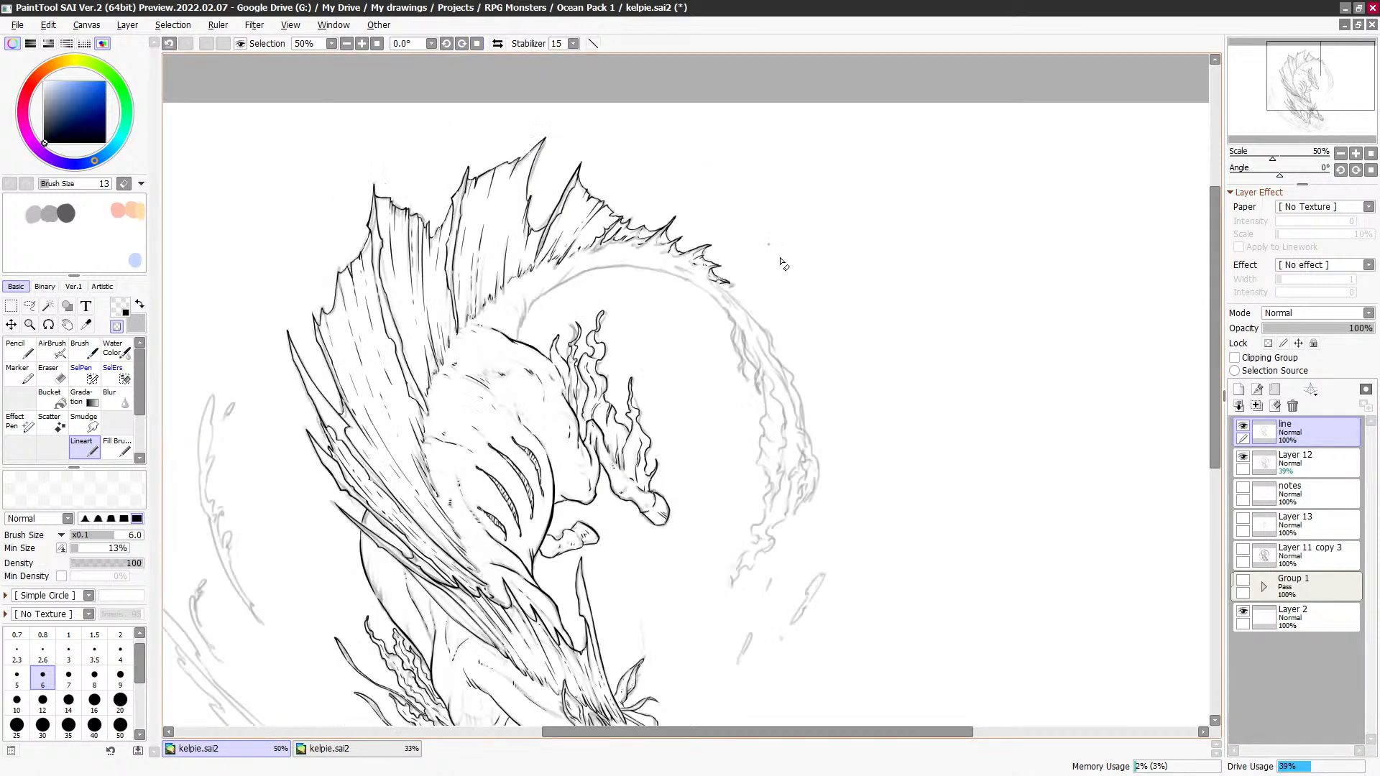
click(447, 43)
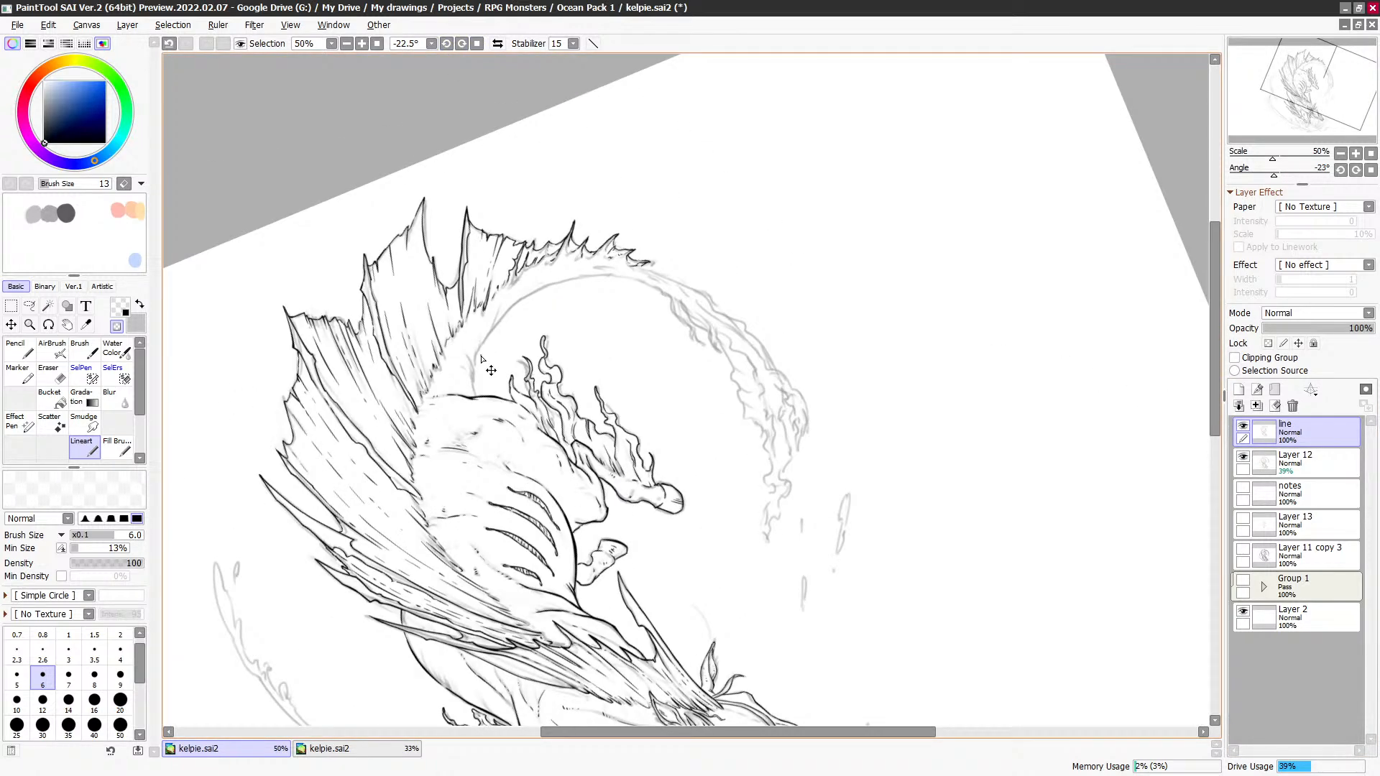
scroll(489, 391, up, 2)
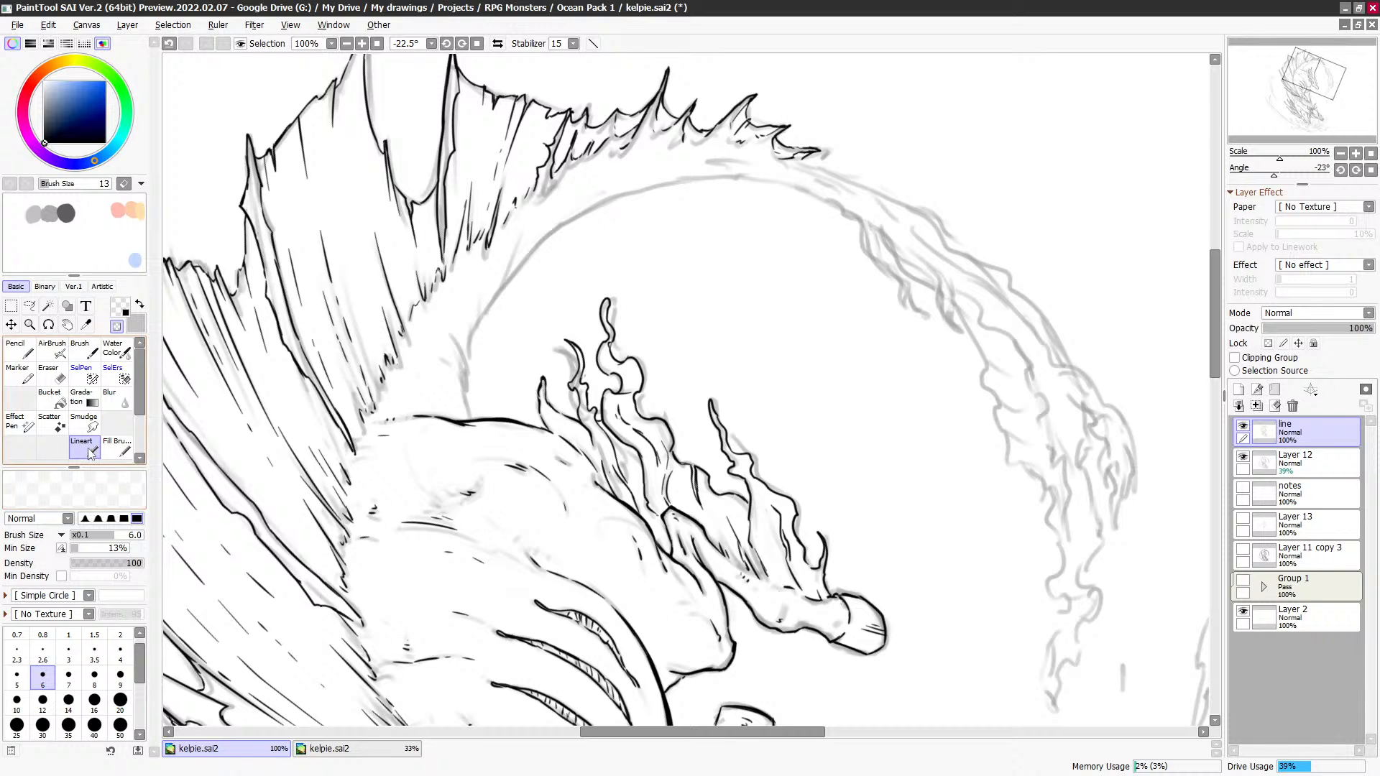
key(c)
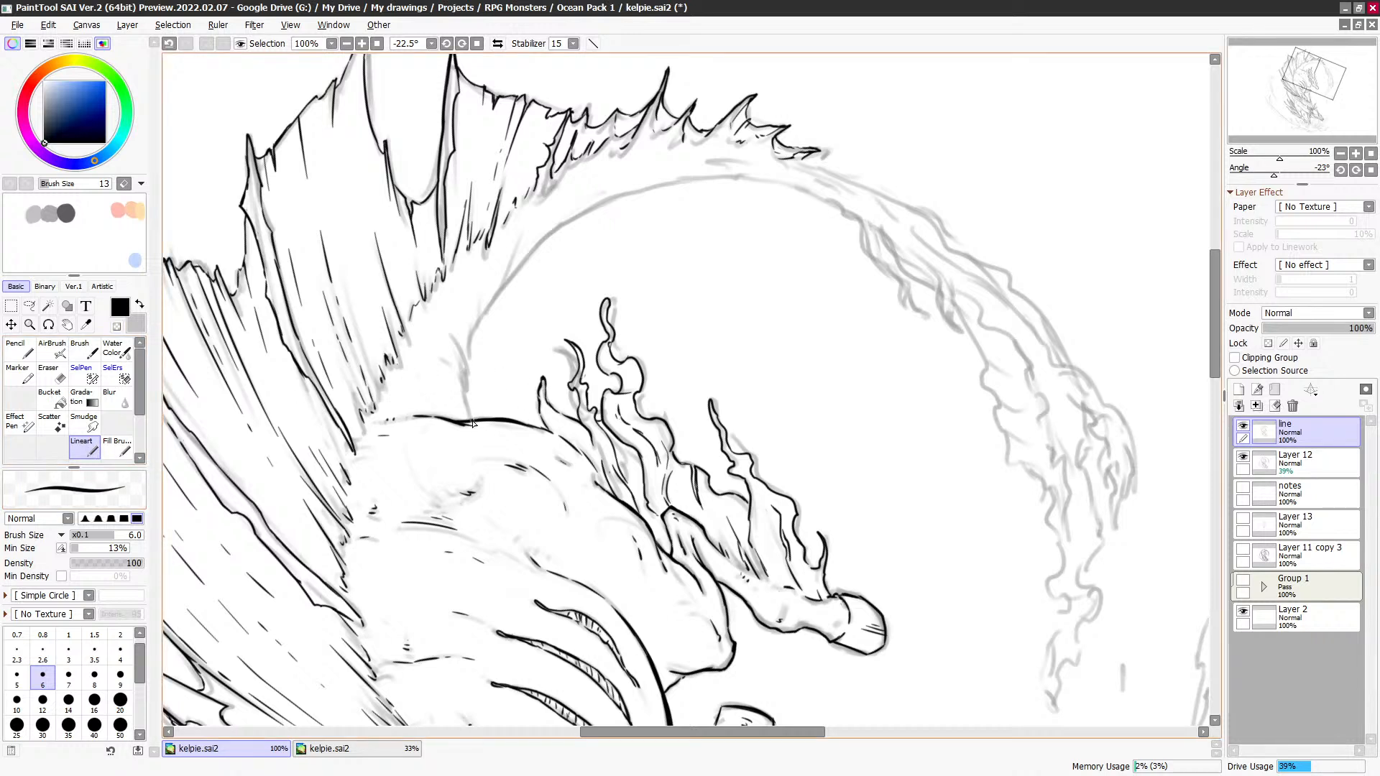
drag(472, 424, 464, 378)
key(ctrl+z)
mouse_move(466, 380)
mouse_down()
mouse_move(447, 327)
mouse_move(469, 326)
mouse_move(468, 361)
mouse_move(502, 288)
mouse_move(591, 207)
mouse_up()
drag(704, 219, 662, 238)
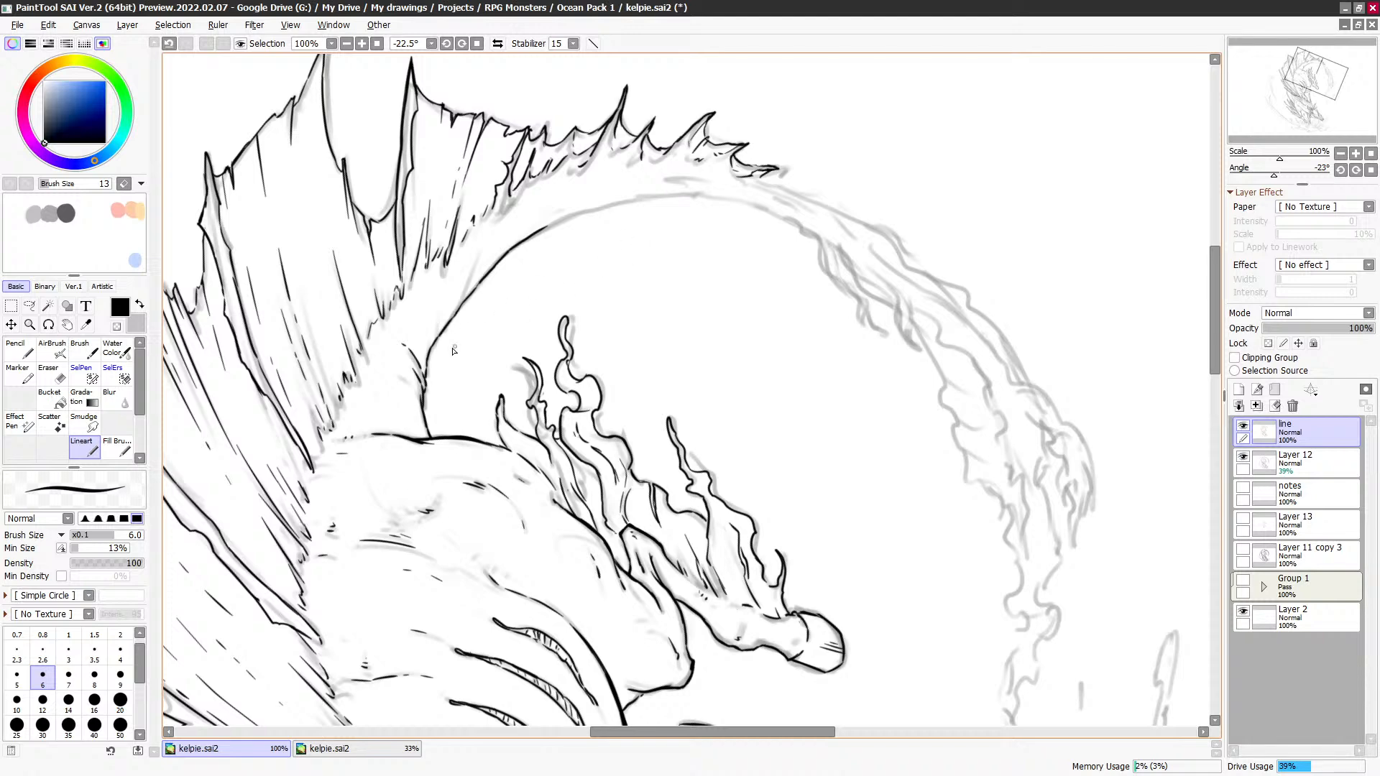
Step: Touch up the inner tail line near its base, alternating between black and the transparent colour
drag(426, 361, 437, 336)
key(minus)
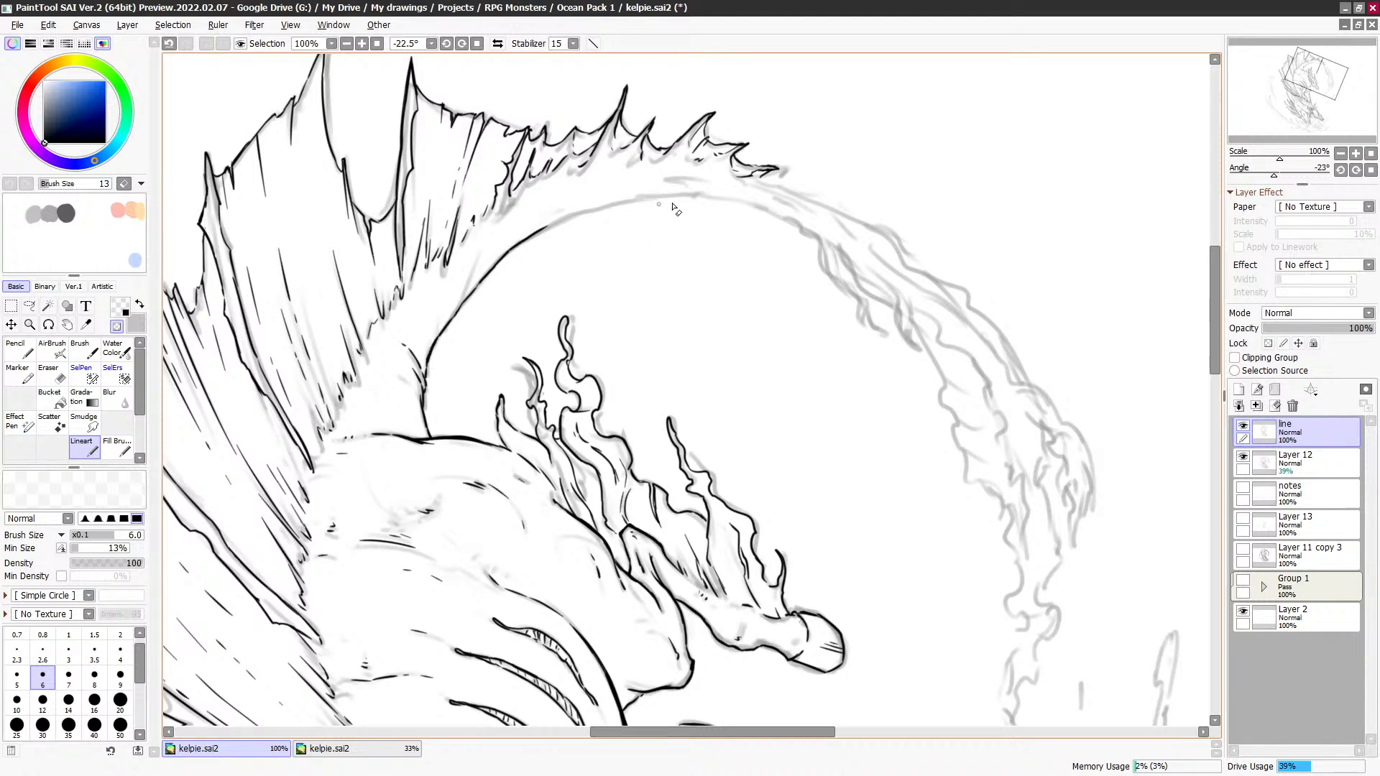
click(464, 43)
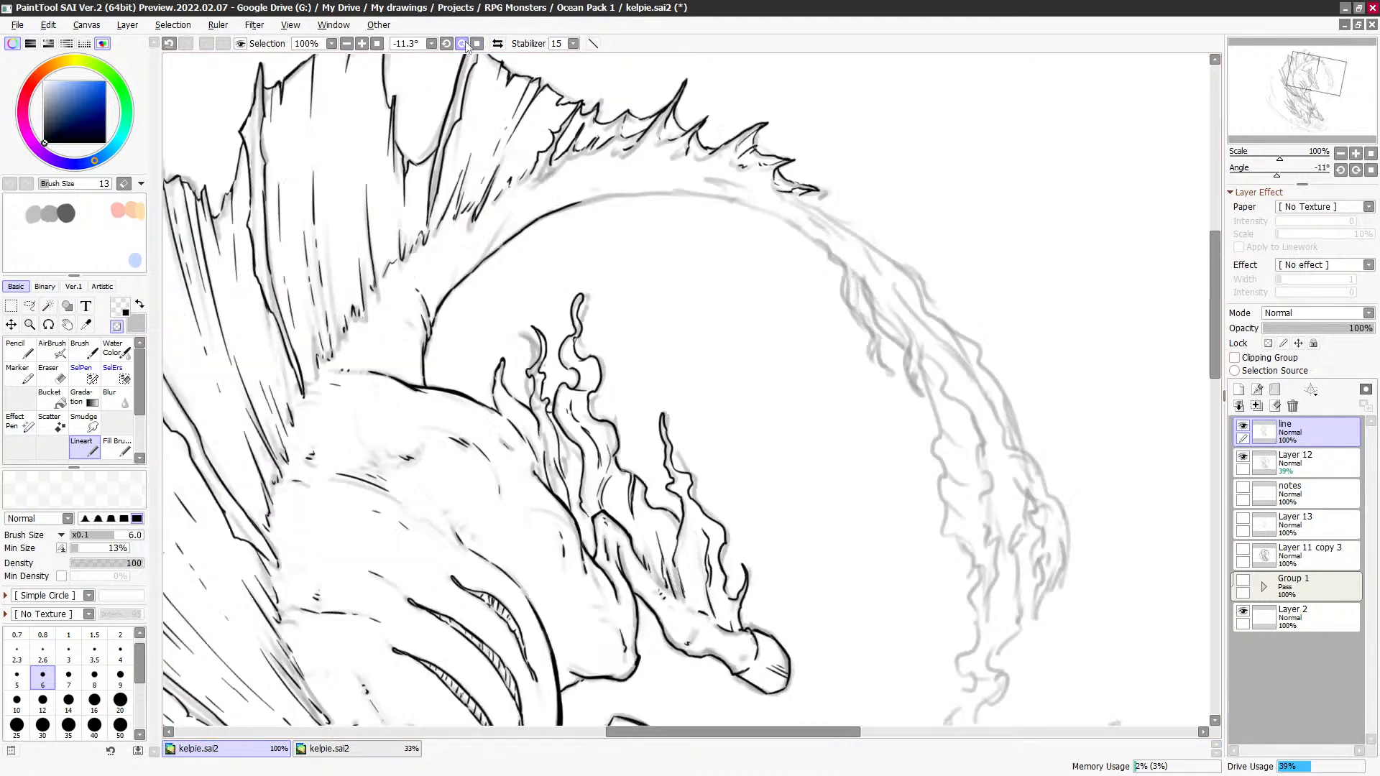
click(464, 44)
key(minus)
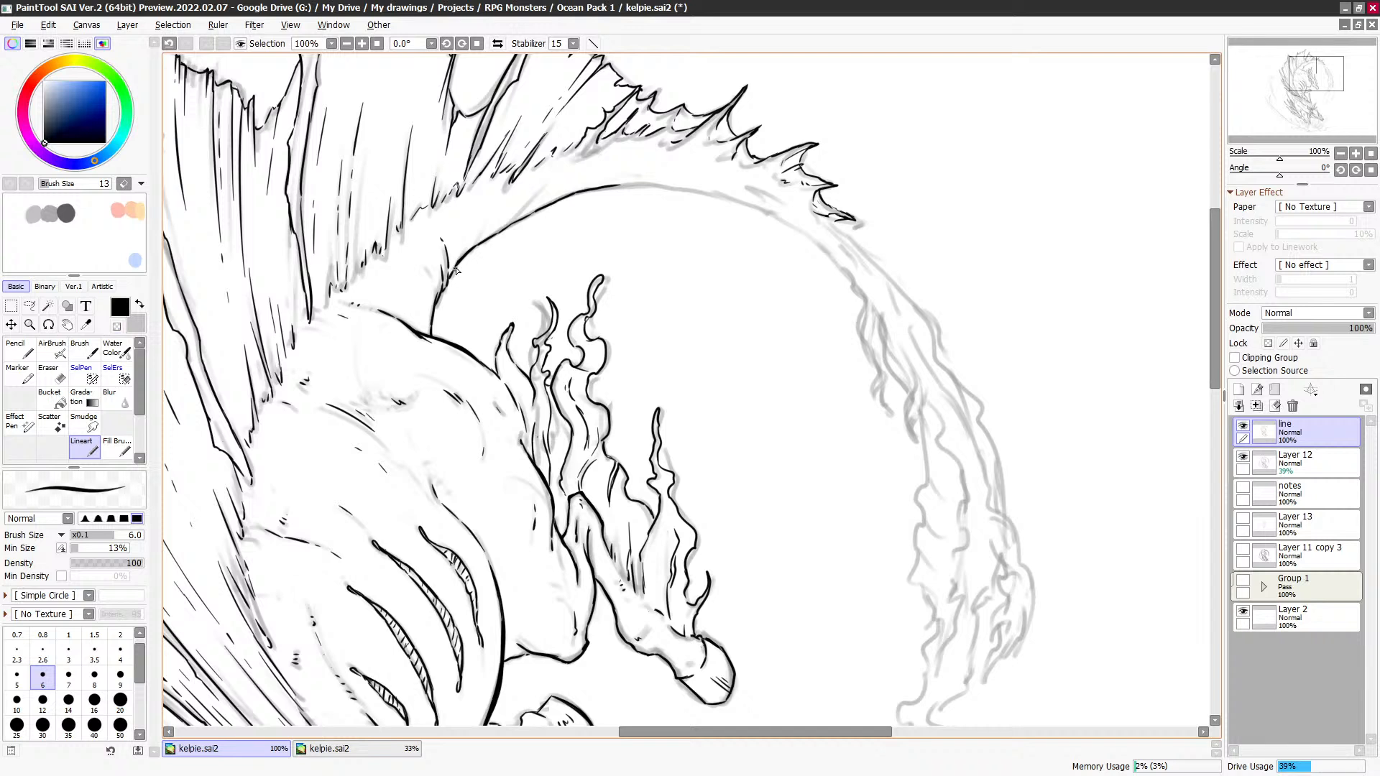
key(minus)
key(minus)
key(minus)
key(minus)
key(minus)
key(minus)
drag(730, 233, 578, 257)
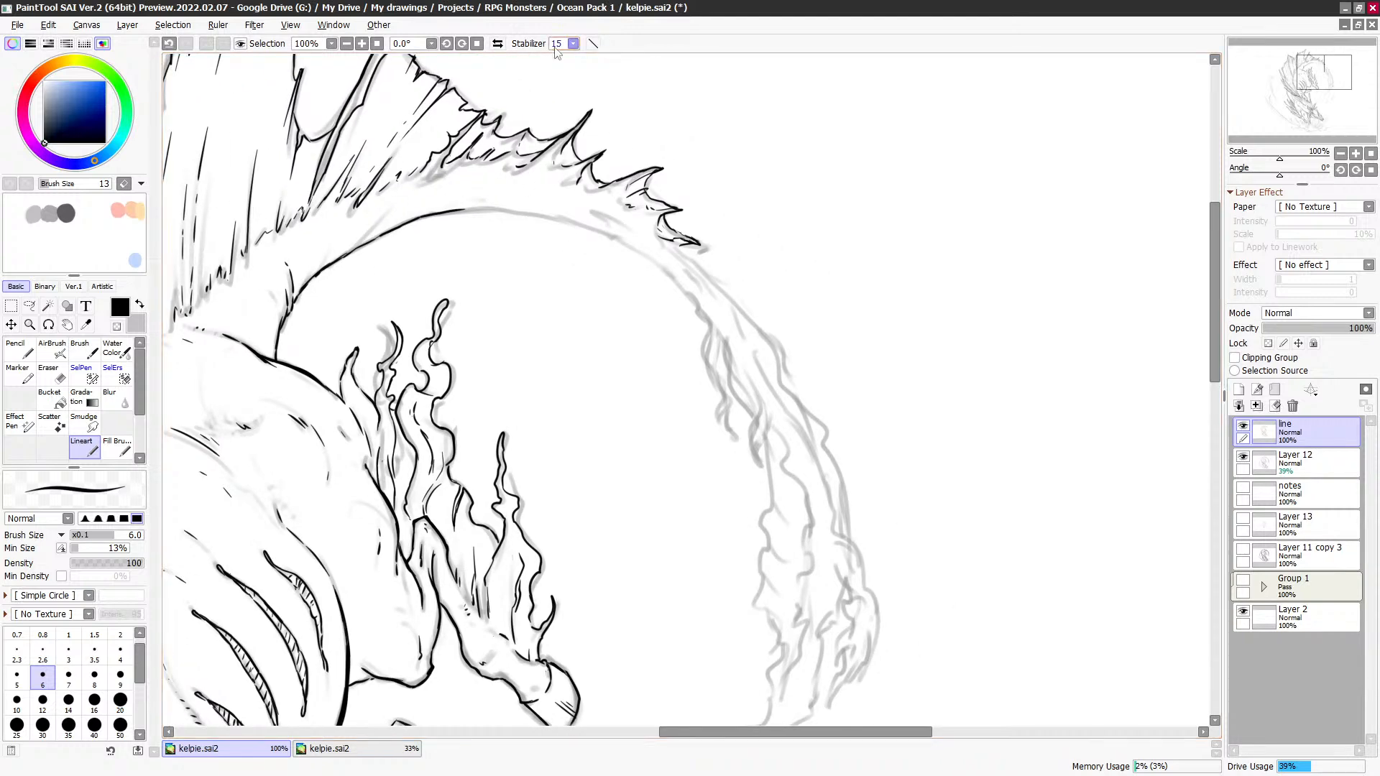
Step: Extend the tail's inner curve over the arch and down toward the last back fin spikes
click(463, 43)
click(462, 43)
click(463, 44)
drag(725, 191, 674, 240)
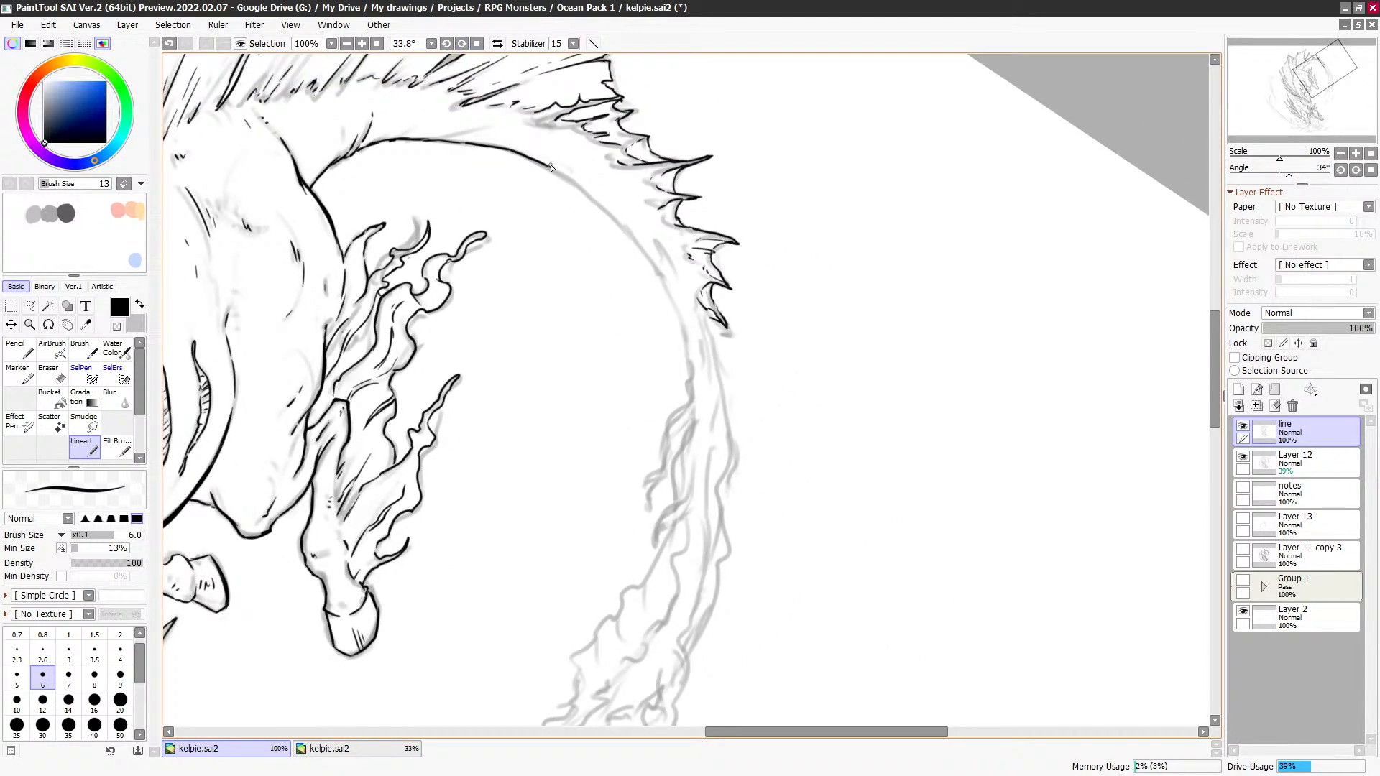
mouse_move(542, 165)
mouse_down()
mouse_move(602, 206)
mouse_move(660, 277)
mouse_up()
drag(618, 224, 658, 272)
drag(733, 345, 741, 341)
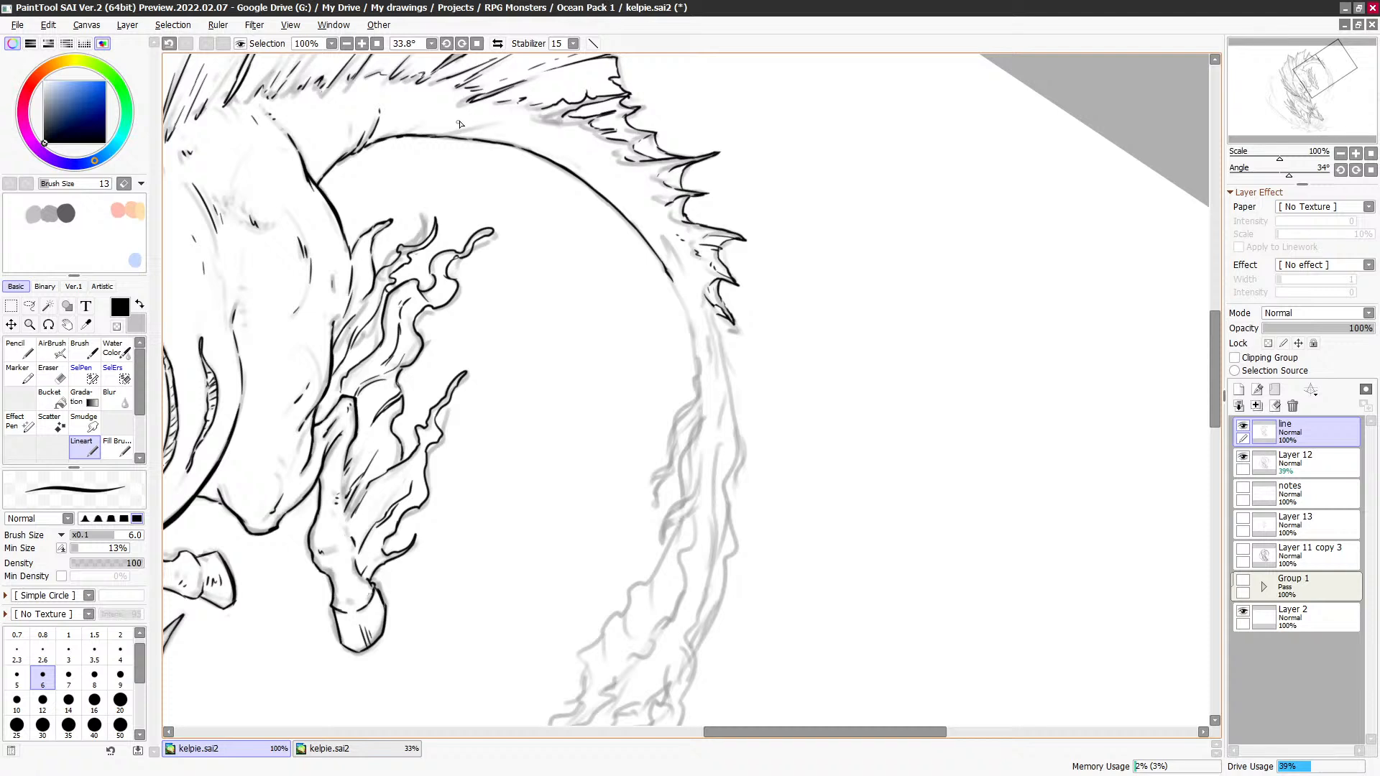
scroll(683, 194, down, 3)
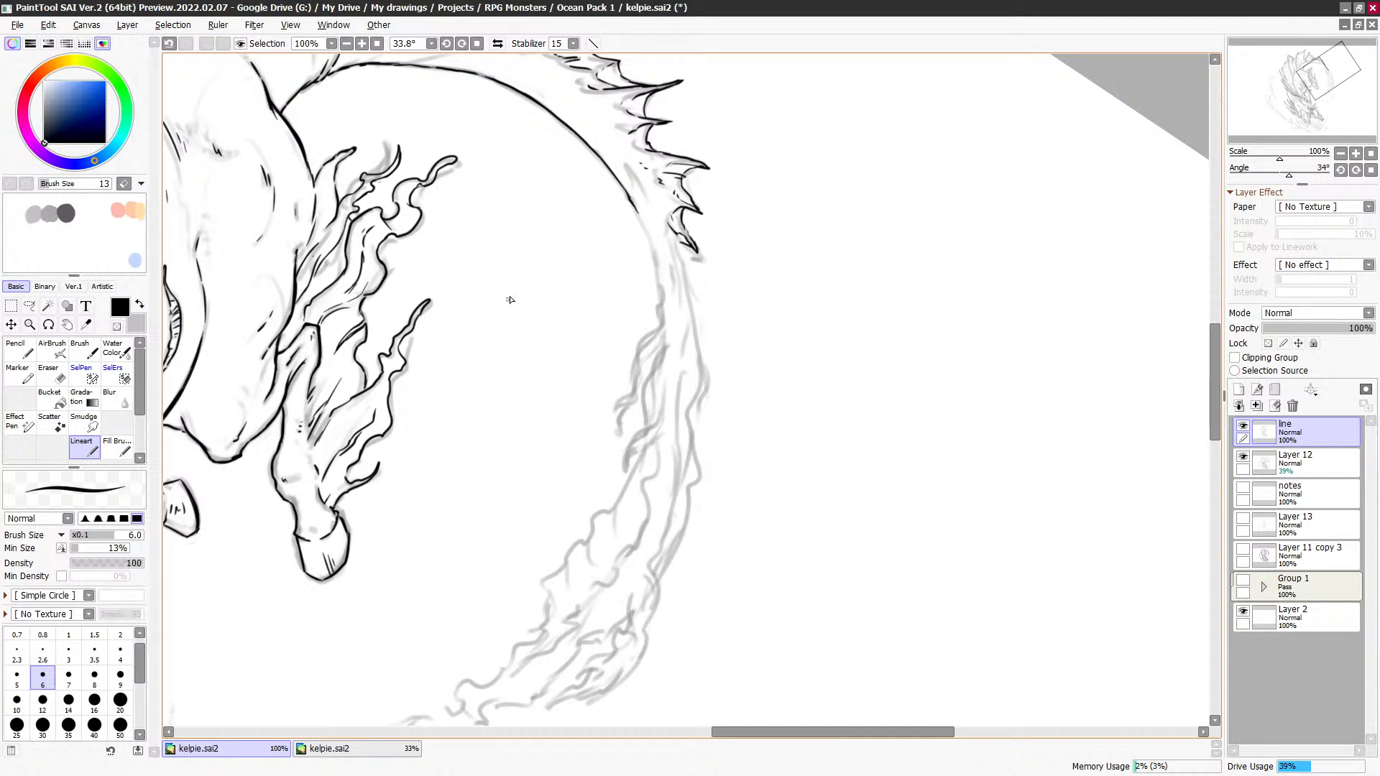
mouse_move(466, 336)
mouse_down()
mouse_move(503, 290)
mouse_move(588, 332)
mouse_up()
key(ctrl+z)
mouse_move(466, 338)
mouse_down()
mouse_move(496, 291)
mouse_move(546, 281)
mouse_move(611, 320)
mouse_up()
key(ctrl+z)
mouse_move(471, 345)
mouse_down()
mouse_move(568, 269)
mouse_move(622, 319)
mouse_up()
key(ctrl+z)
Step: Continue the tail's inner edge downward and ink the first wavy hair strand branching off it
drag(637, 213, 659, 310)
mouse_move(667, 323)
mouse_down()
mouse_move(748, 329)
mouse_move(701, 271)
mouse_move(658, 358)
mouse_move(663, 381)
mouse_move(691, 332)
mouse_move(681, 302)
mouse_up()
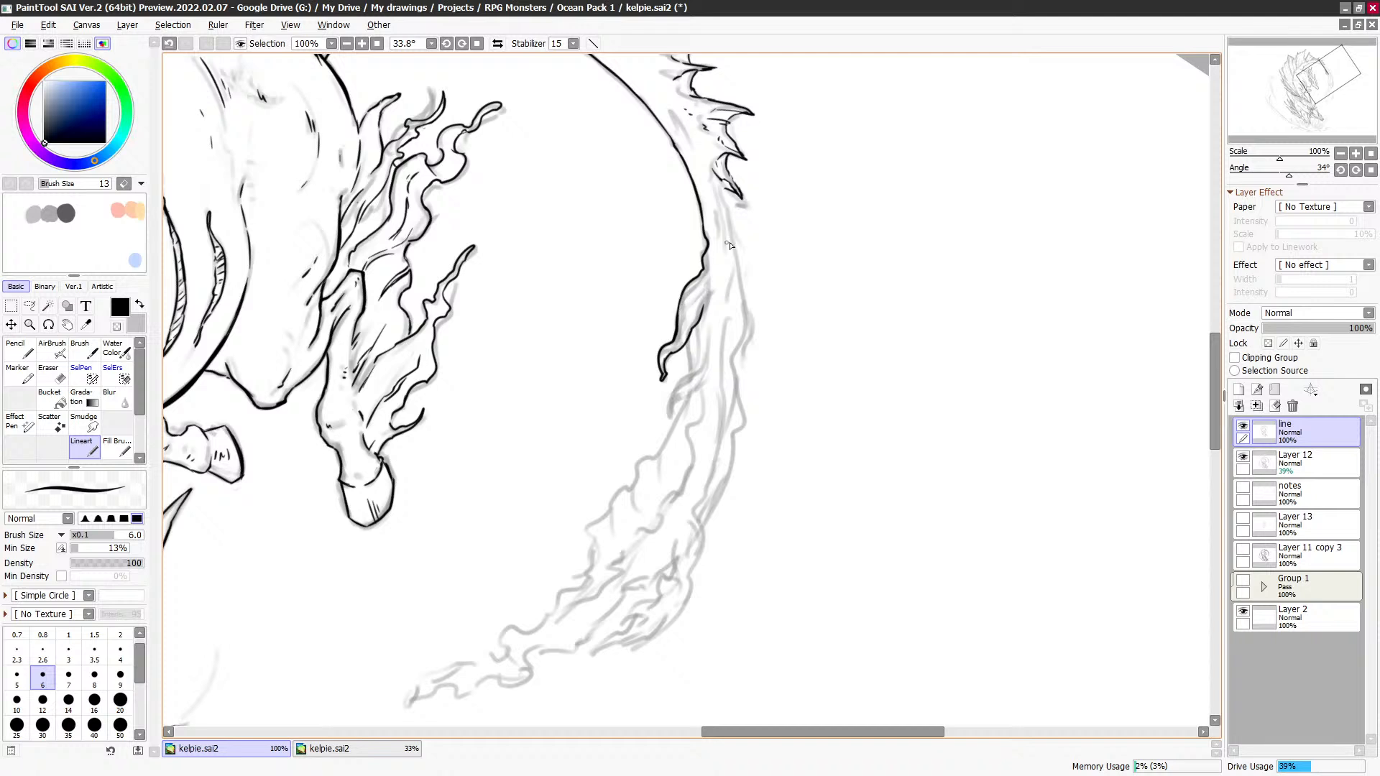
scroll(712, 192, down, 1)
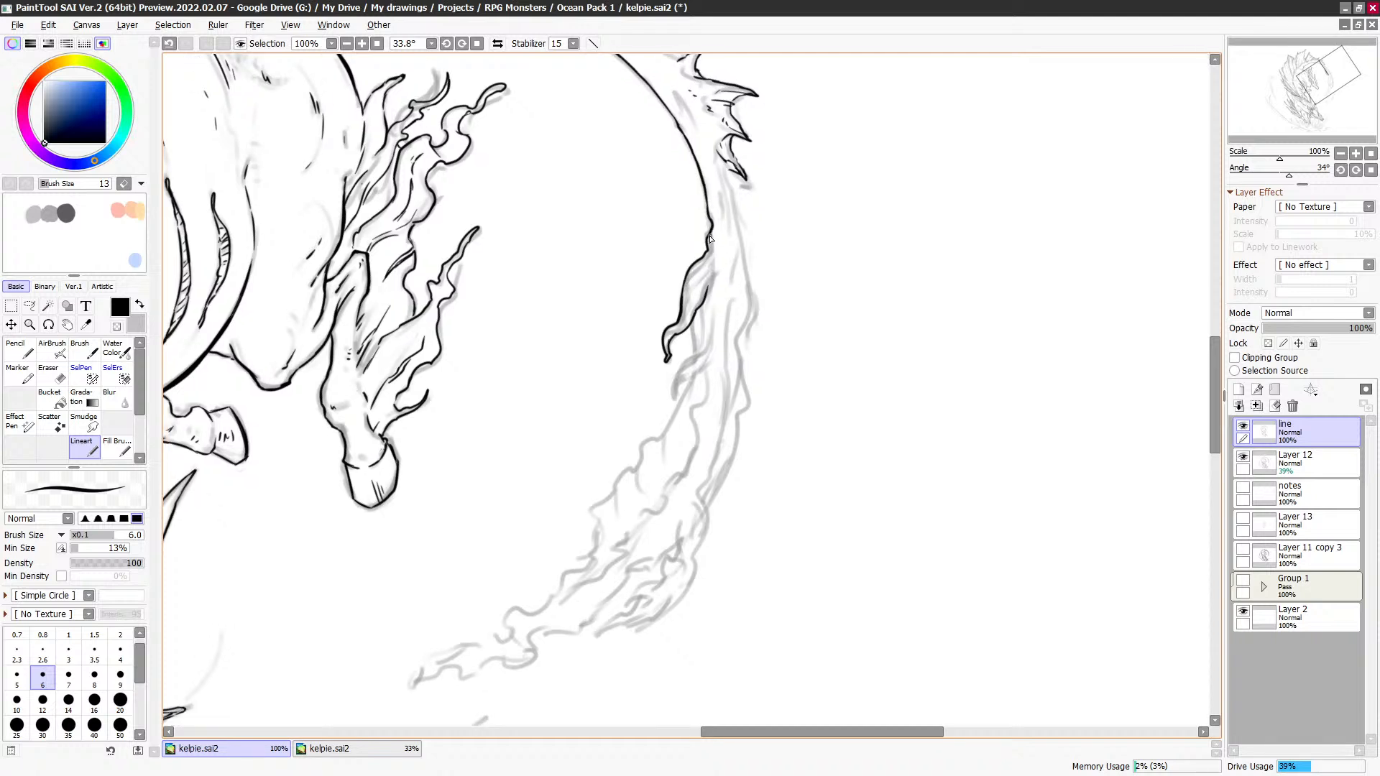
scroll(733, 310, down, 3)
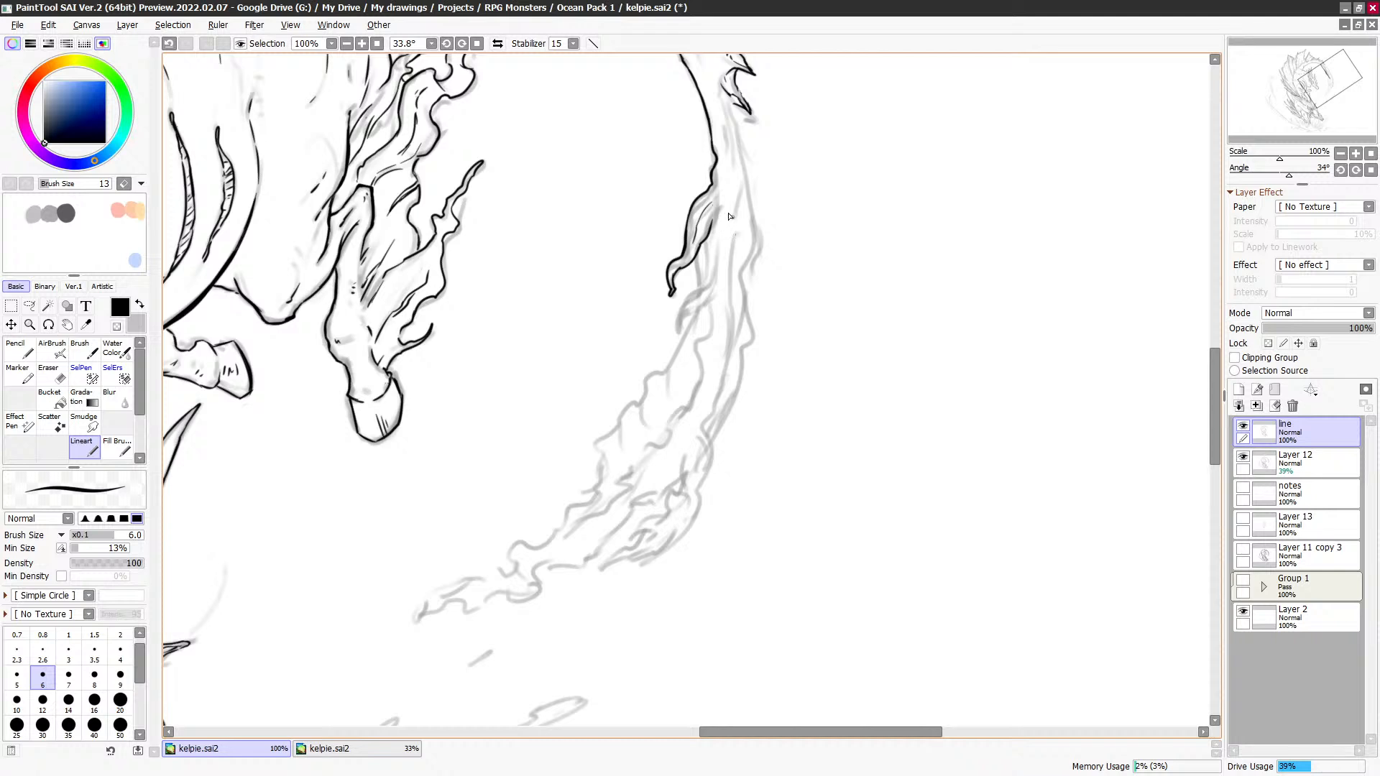
Step: Undo the last stroke inside the first tail strand and clean up its edge with the transparent colour
key(ctrl+z)
drag(689, 210, 695, 192)
key(minus)
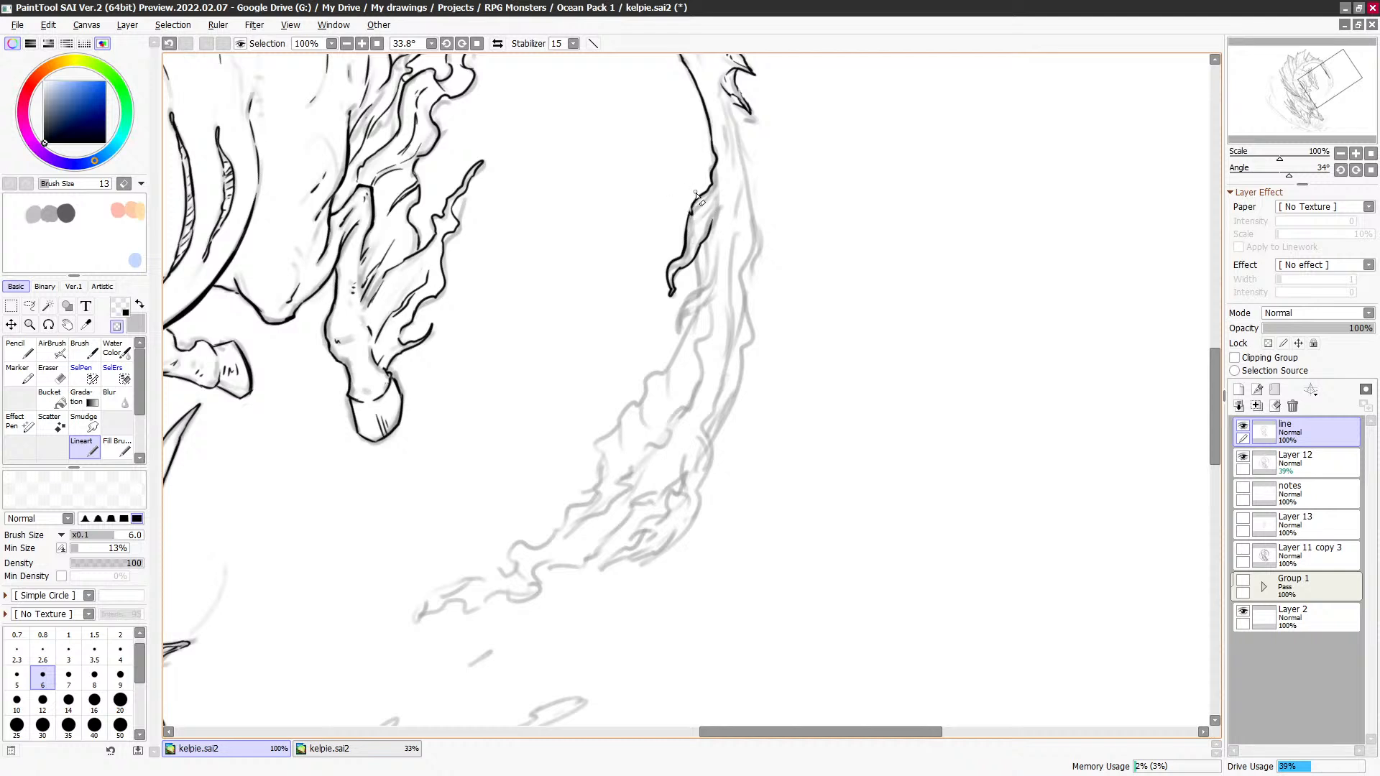
key(minus)
drag(701, 250, 711, 221)
key(minus)
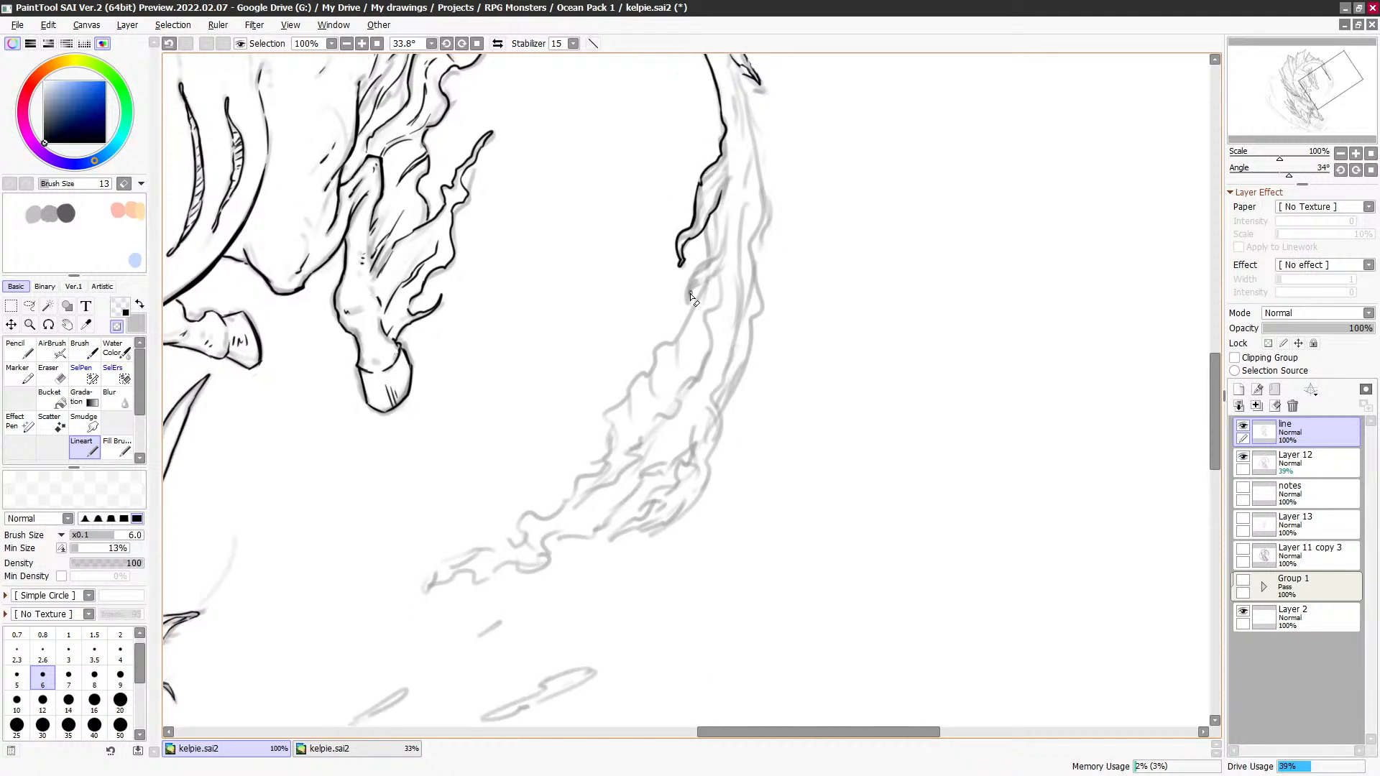
key(minus)
Step: Ink a second short wavy strand on the tail's inner side, just below the first one
key(ctrl+z)
drag(691, 277, 725, 250)
key(ctrl+z)
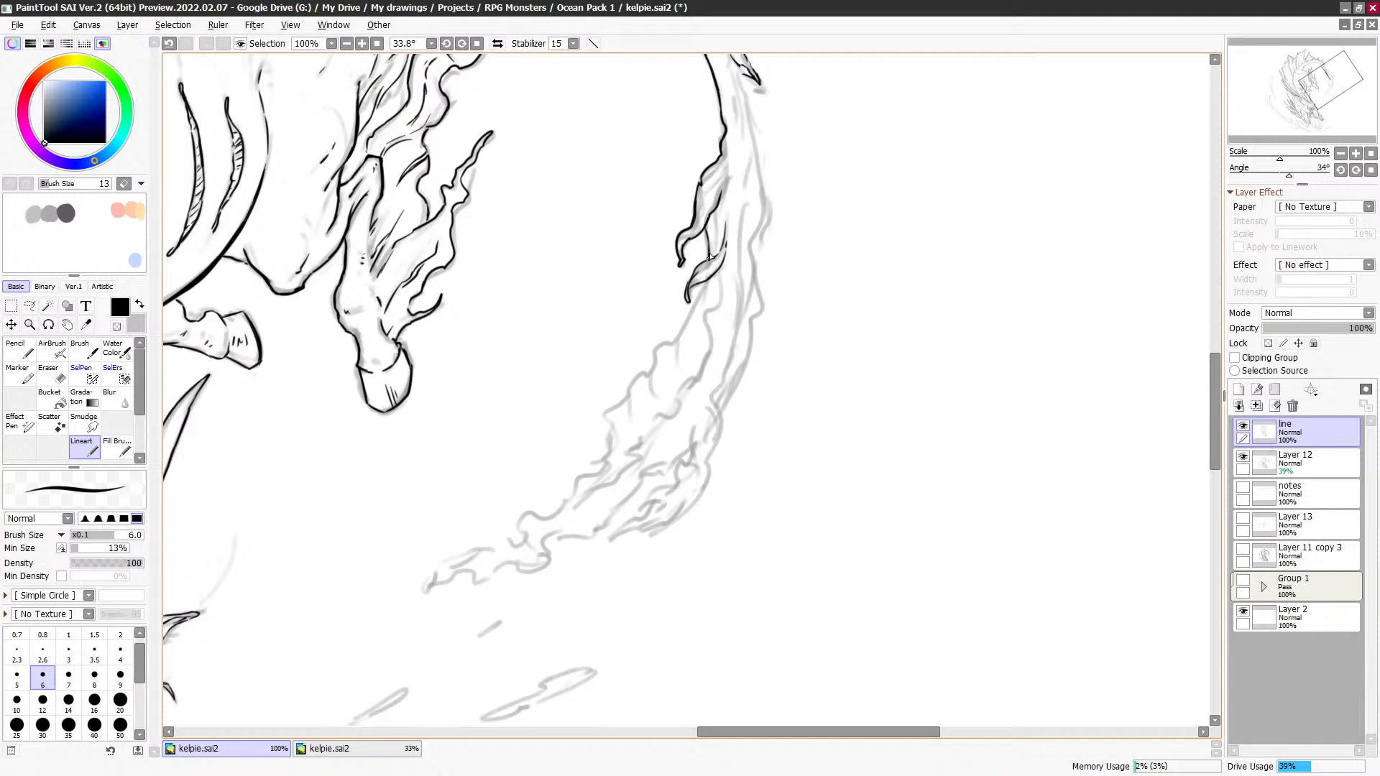
drag(755, 159, 728, 250)
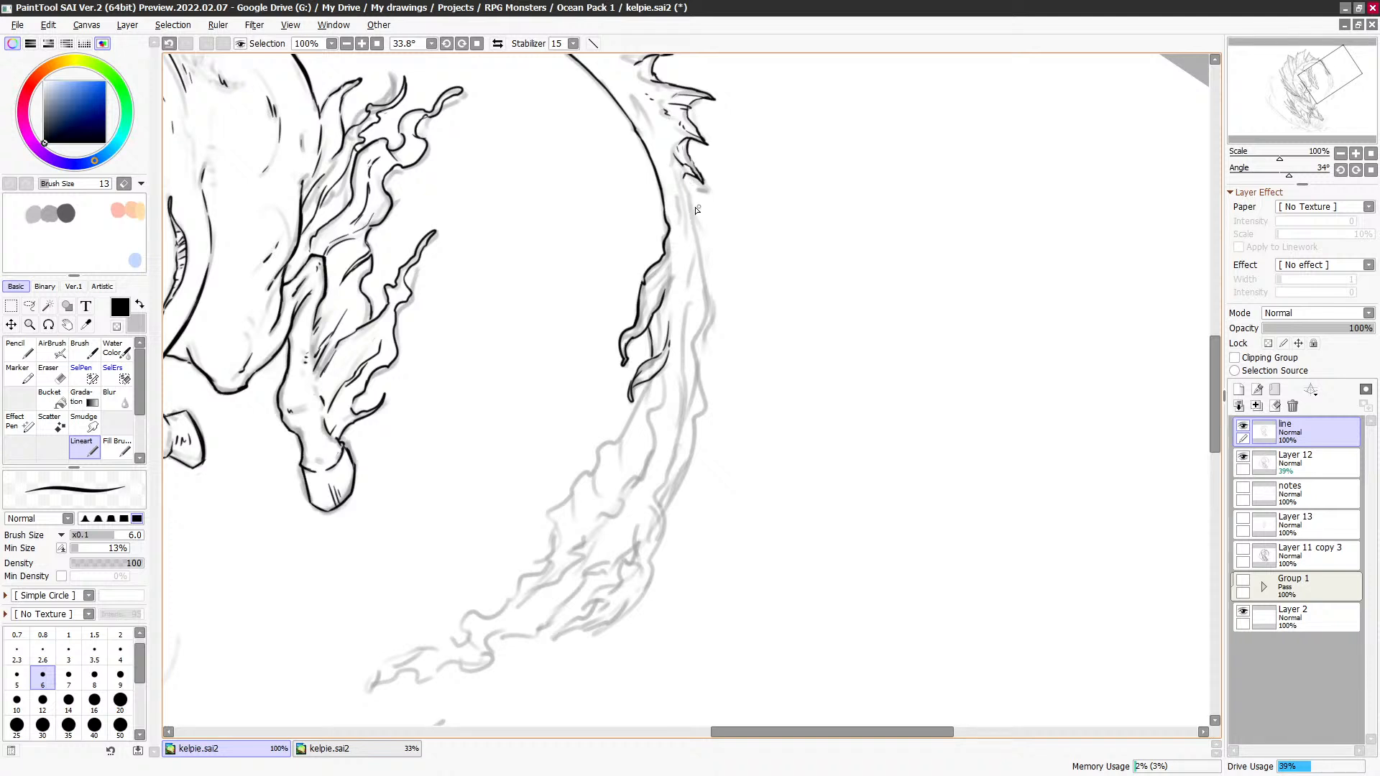
Step: Ink the tail's outer edge from below the last fin spike, with a wavy strand and long hair lines inside
drag(685, 180, 692, 227)
drag(681, 181, 690, 245)
key(ctrl+z)
drag(679, 190, 688, 317)
mouse_move(694, 240)
mouse_down()
mouse_move(709, 348)
mouse_move(703, 320)
mouse_up()
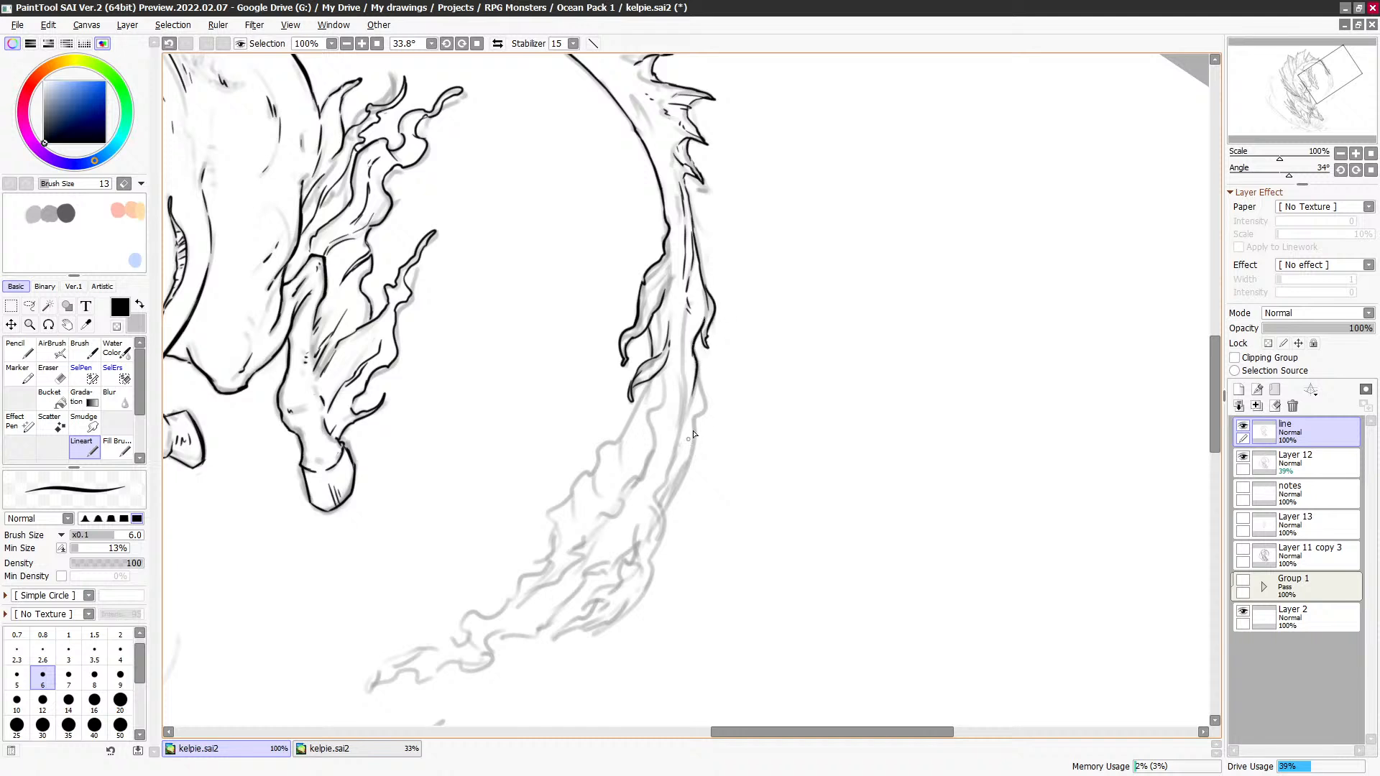
drag(753, 370, 763, 341)
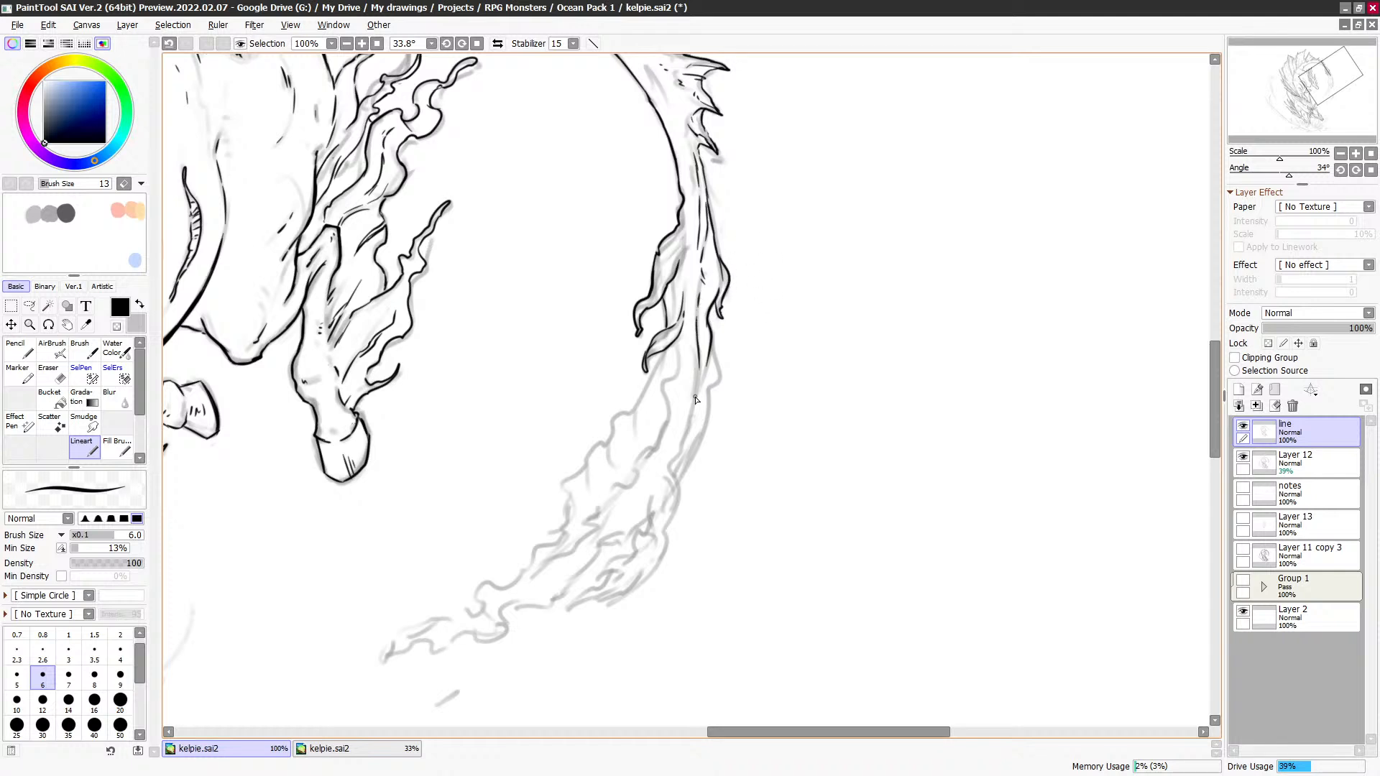
drag(755, 391, 828, 323)
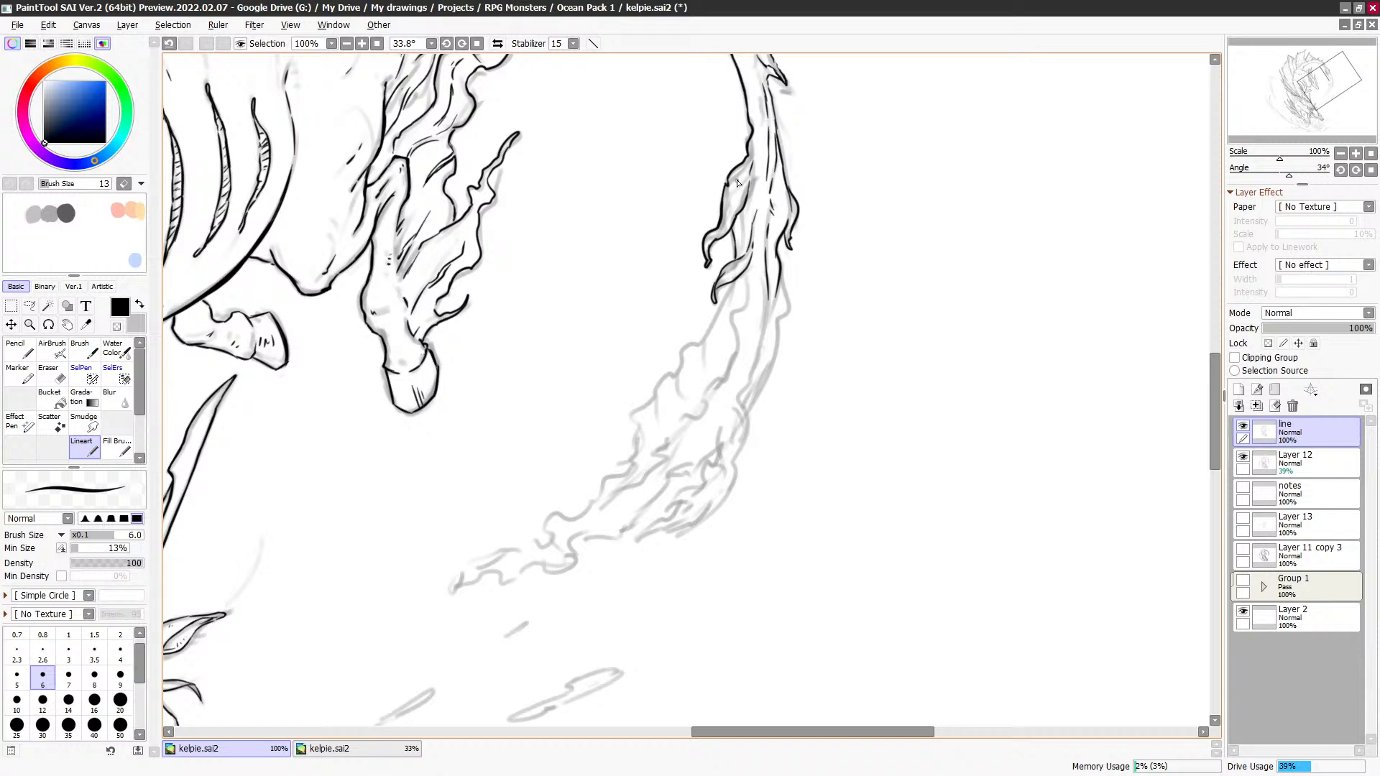
key(ctrl+z)
drag(808, 310, 818, 261)
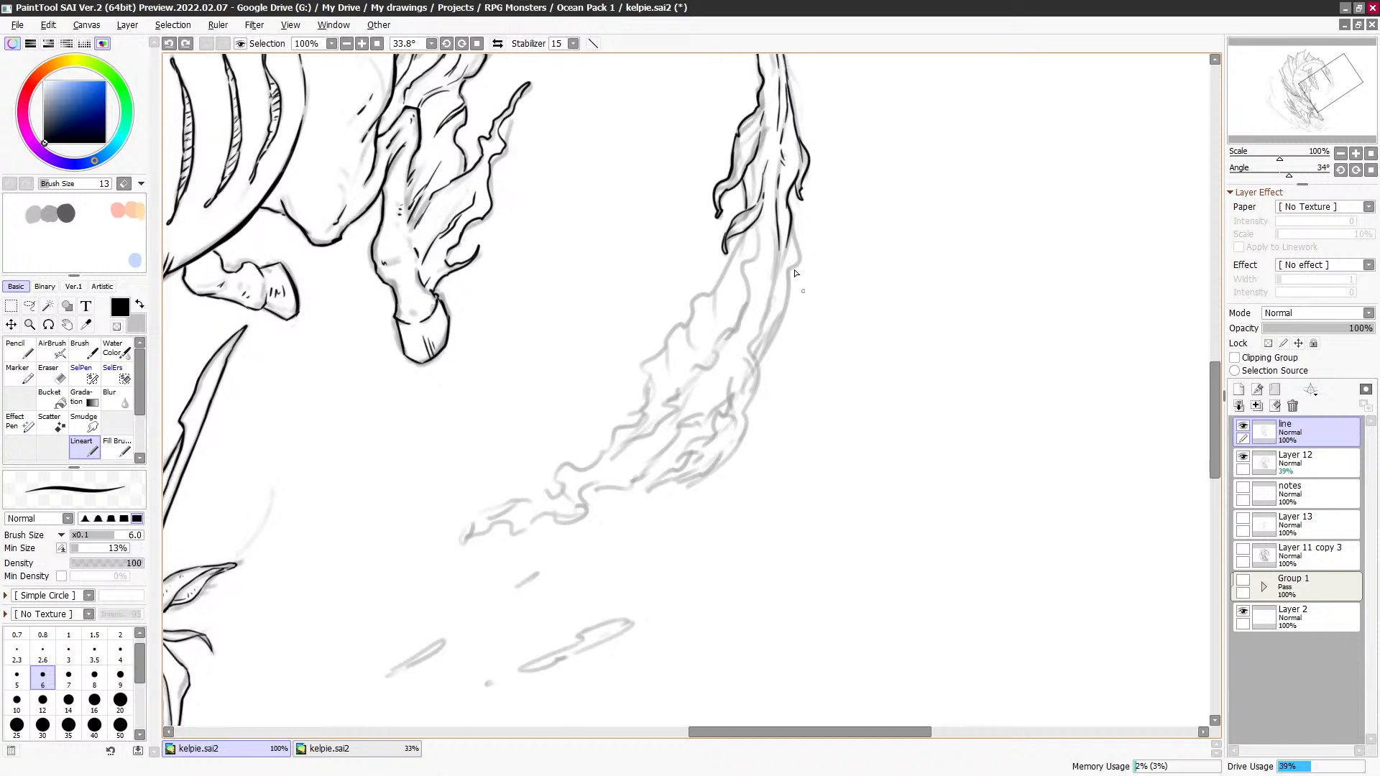
click(447, 44)
click(447, 44)
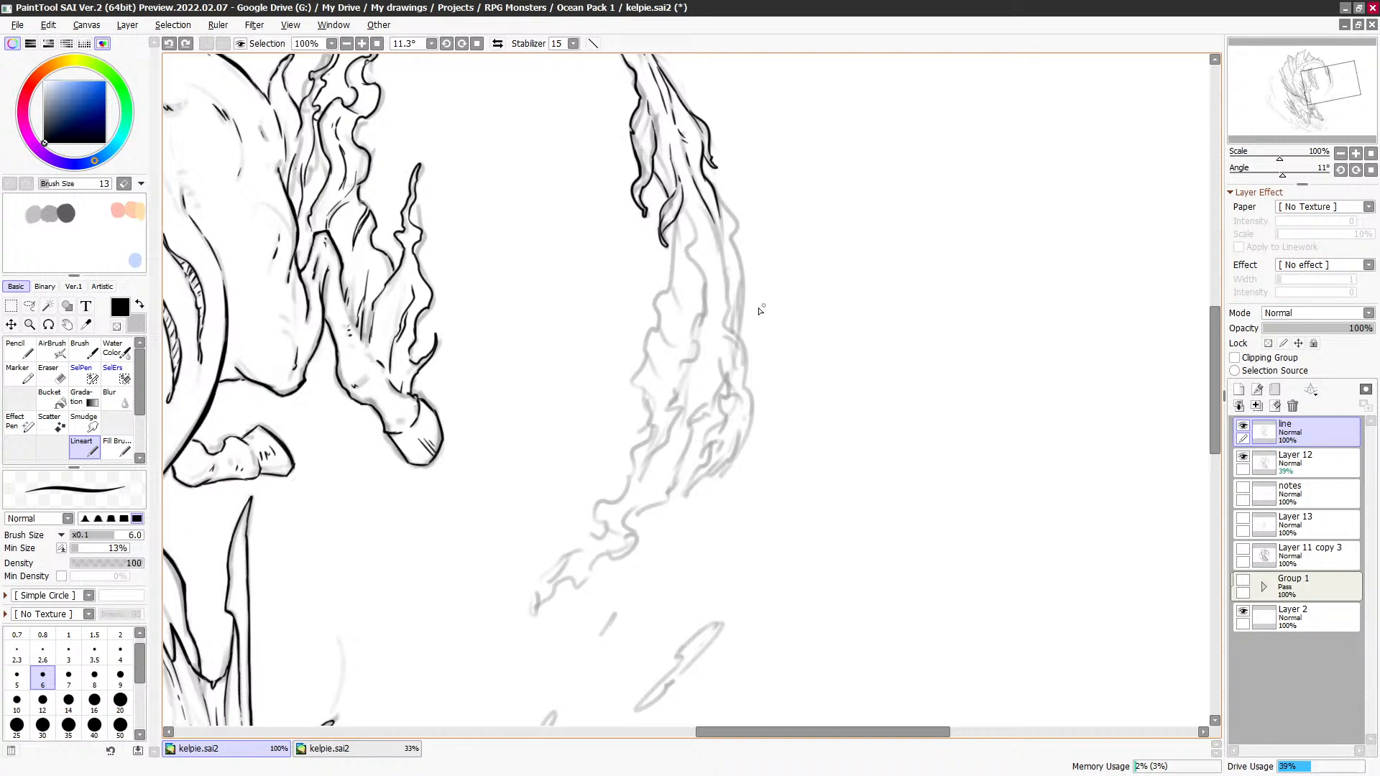
mouse_move(674, 222)
mouse_down()
mouse_move(638, 366)
mouse_move(652, 427)
mouse_up()
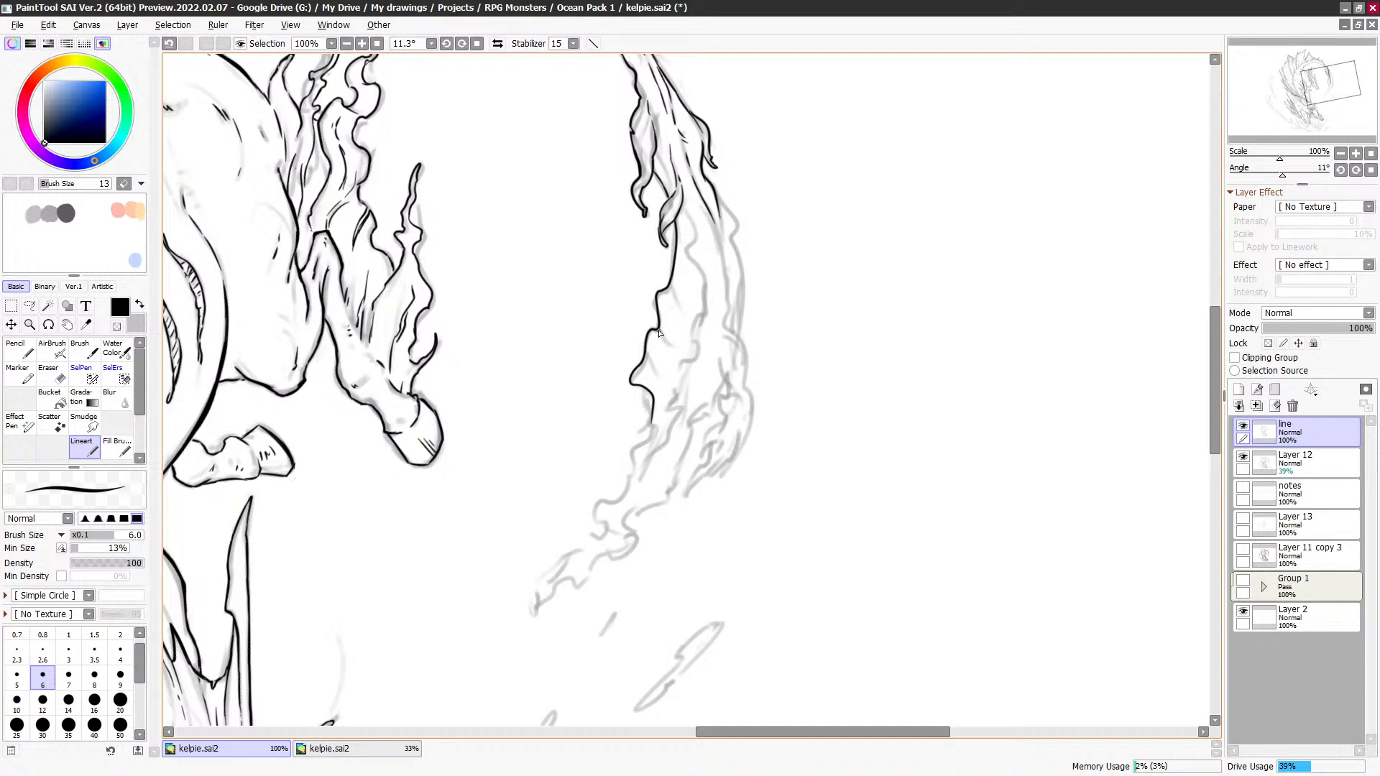
drag(660, 332, 674, 345)
drag(662, 291, 695, 294)
key(ctrl+z)
key(ctrl+z)
key(ctrl+z)
key(ctrl+z)
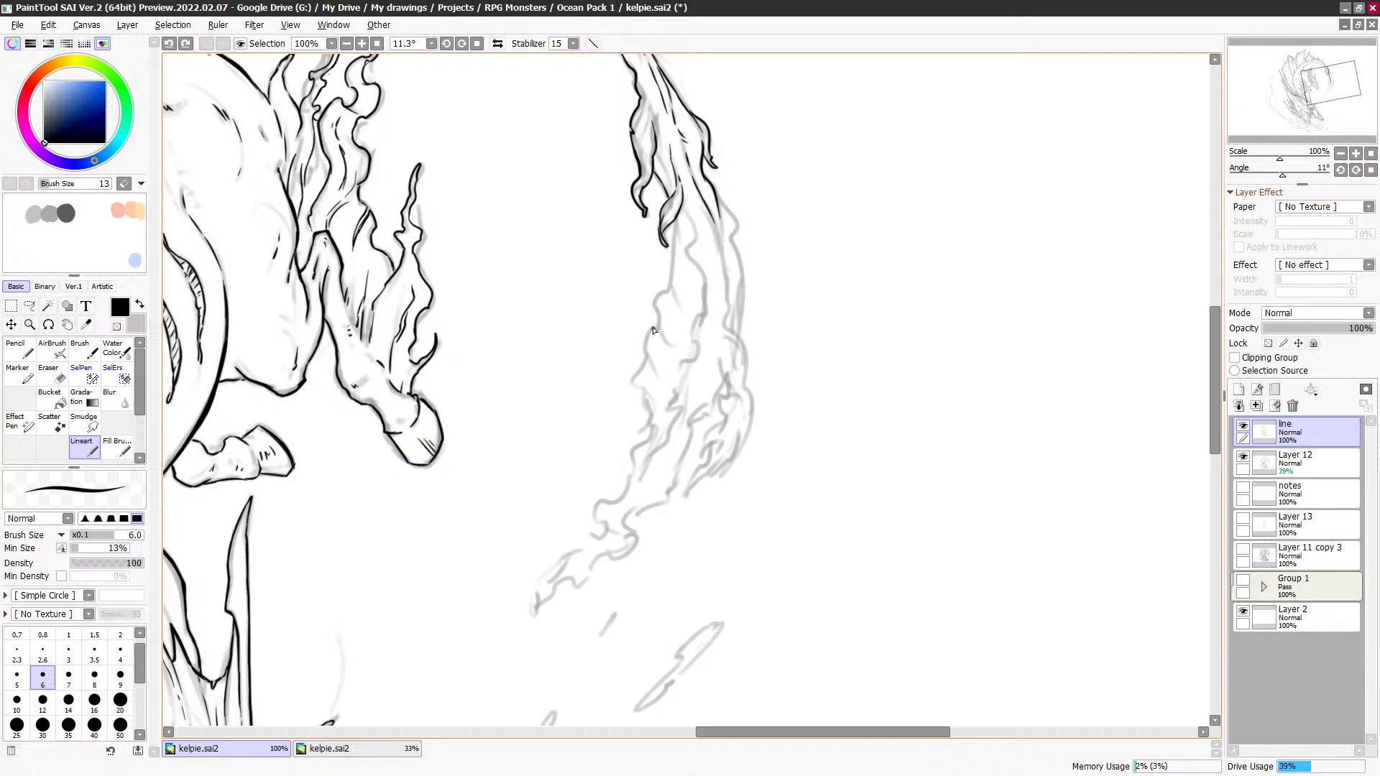
Step: Ink the wavy inner edge of the lower tail in sections below the second strand, adding short creases
drag(653, 331, 674, 265)
scroll(678, 271, down, 2)
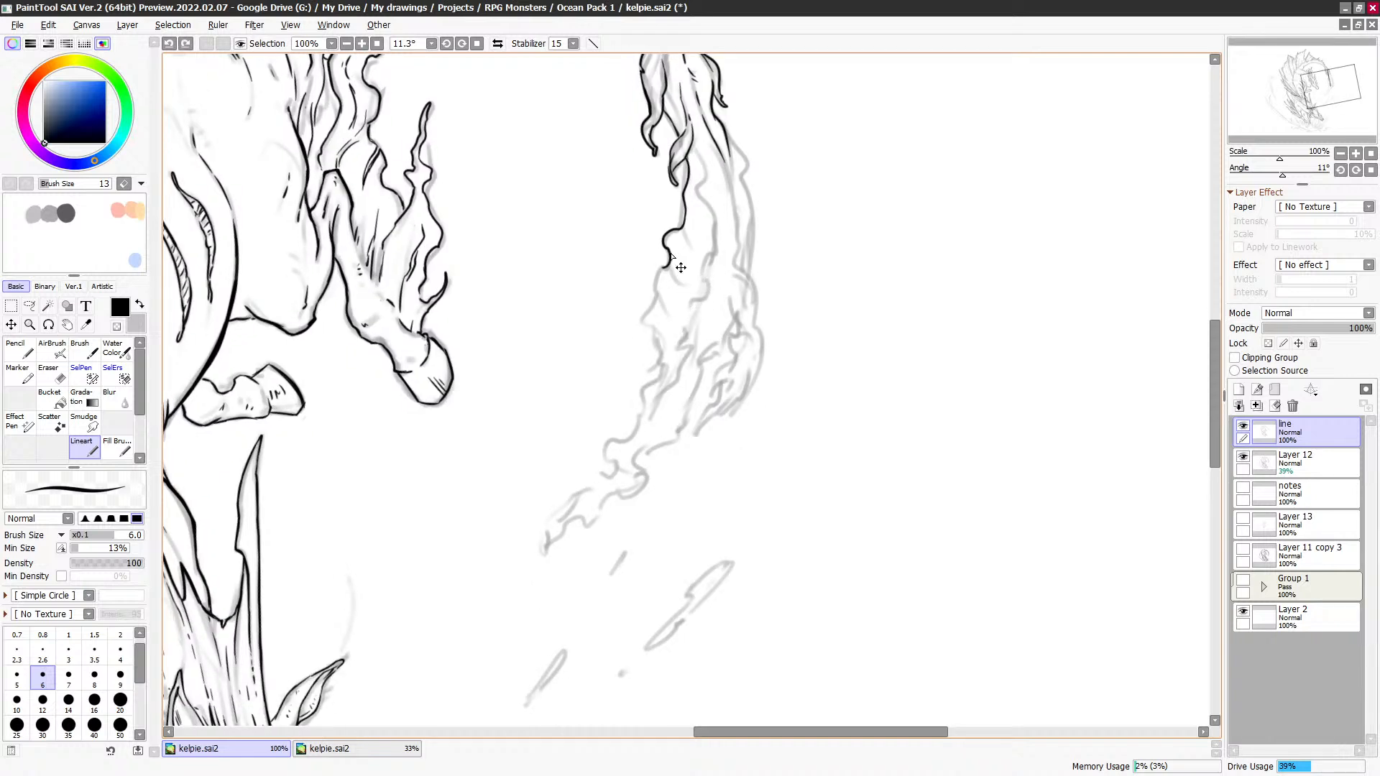
mouse_move(671, 255)
mouse_down()
mouse_move(676, 277)
mouse_move(688, 253)
mouse_up()
mouse_move(686, 198)
mouse_down()
mouse_move(708, 239)
mouse_move(659, 295)
mouse_up()
key(ctrl+z)
mouse_move(655, 306)
mouse_down()
mouse_move(701, 293)
mouse_move(706, 320)
mouse_move(659, 340)
mouse_up()
key(ctrl+z)
mouse_move(667, 248)
mouse_down()
mouse_move(677, 276)
mouse_move(662, 259)
mouse_up()
key(ctrl+z)
key(ctrl+z)
drag(665, 249, 674, 260)
scroll(687, 296, down, 1)
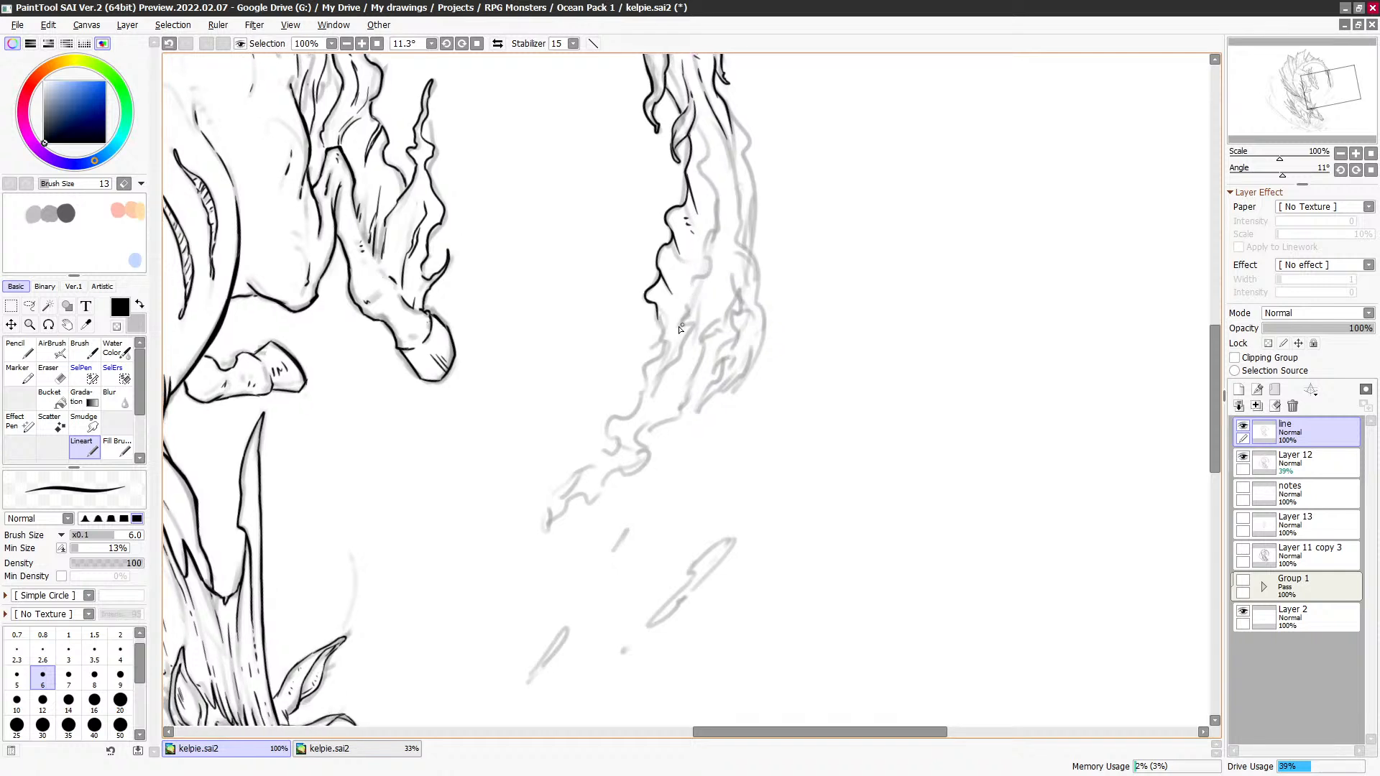
Step: Extend the lower tail's wavy inner edge down along the sketch to the first curl of the tip
key(e)
key(e)
drag(660, 339, 689, 335)
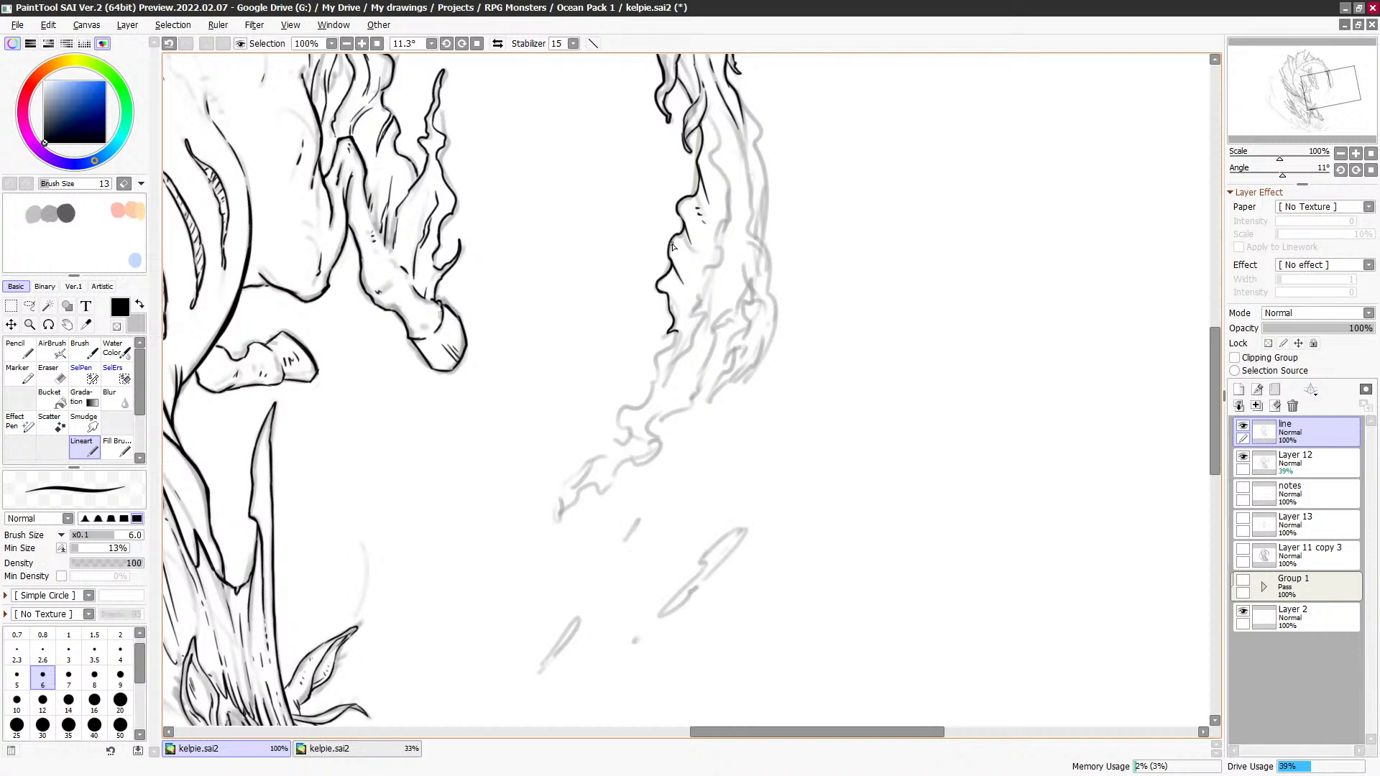
key(e)
key(e)
key(e)
key(e)
mouse_move(669, 337)
mouse_down()
mouse_move(647, 401)
mouse_move(617, 421)
mouse_move(651, 429)
mouse_move(637, 468)
mouse_up()
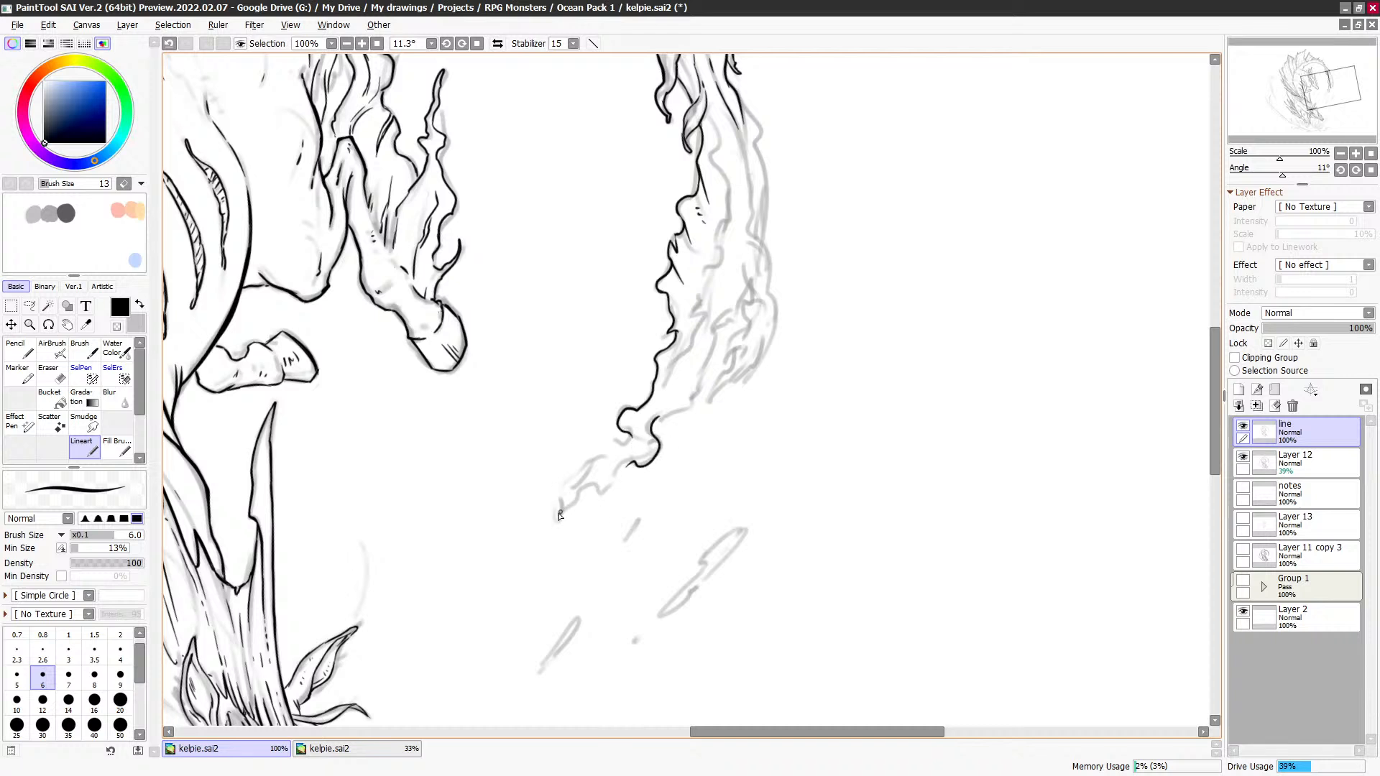
Step: Ink the curled tail tip as a closed wavy shape and touch up its lines
drag(560, 514, 636, 466)
mouse_move(559, 512)
mouse_down()
mouse_move(590, 461)
mouse_move(622, 446)
mouse_up()
mouse_move(627, 432)
mouse_down()
mouse_move(654, 442)
mouse_move(638, 437)
mouse_move(636, 458)
mouse_move(620, 443)
mouse_move(640, 466)
mouse_up()
scroll(748, 388, down, 2)
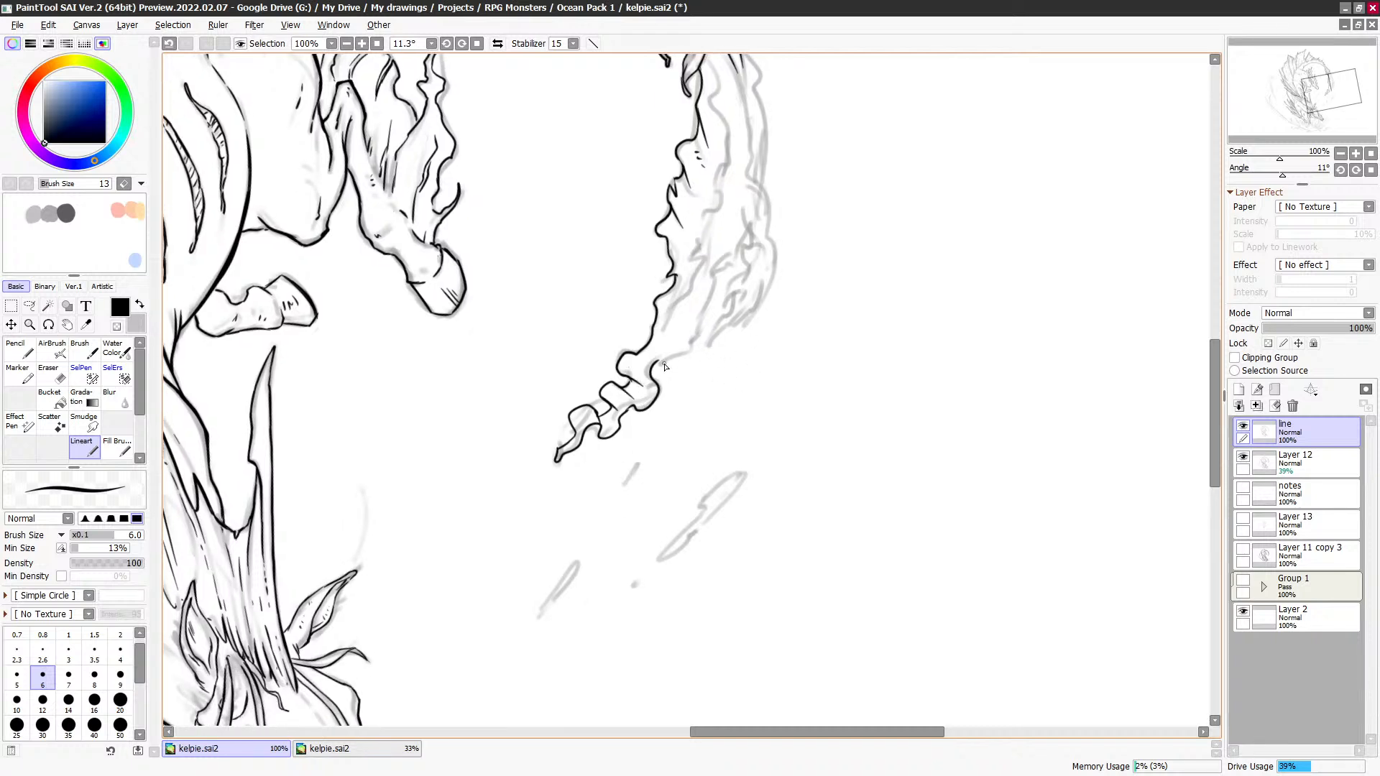
scroll(670, 369, down, 1)
key(e)
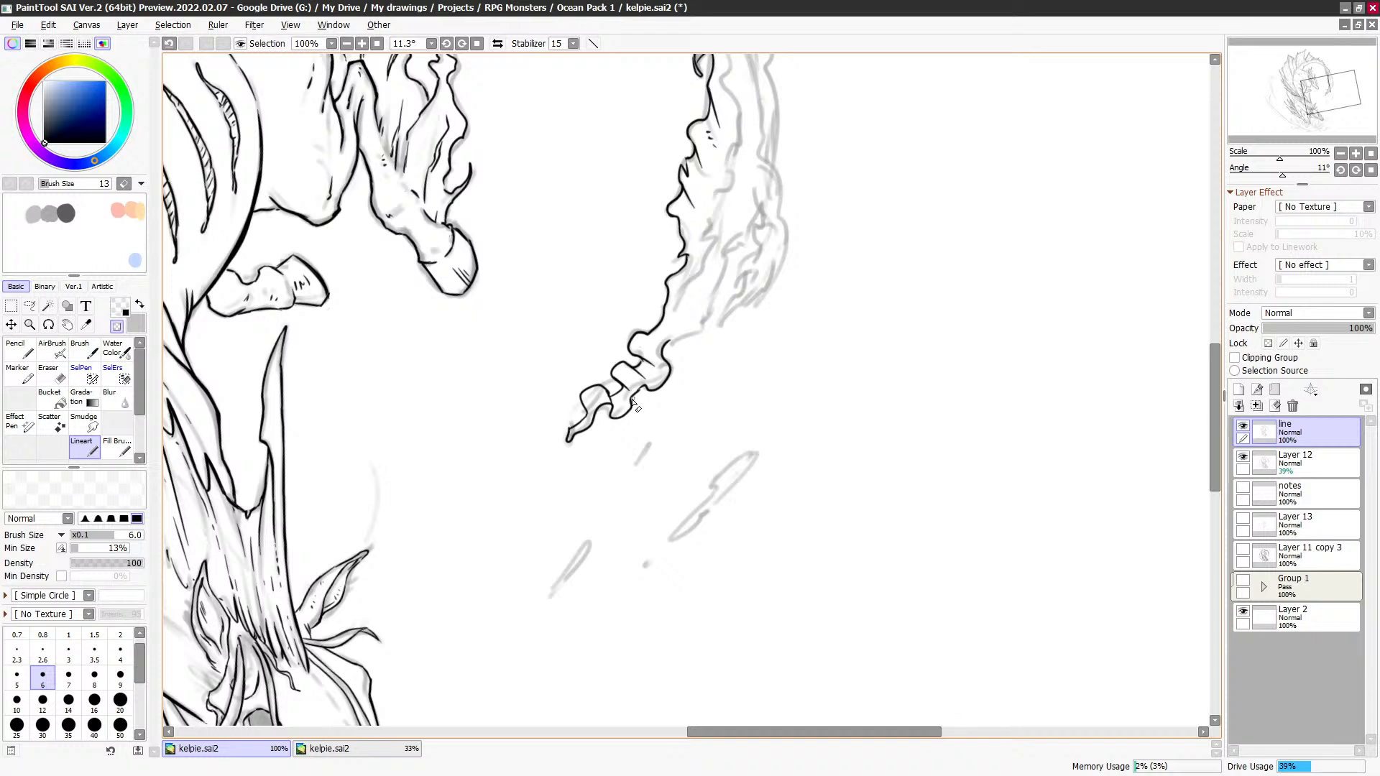
key(e)
key(e)
Step: Select the curled tail tip with a freeform lasso, delete its line art and clear the selection
key(l)
mouse_move(682, 352)
mouse_down()
mouse_move(632, 453)
mouse_move(686, 345)
mouse_up()
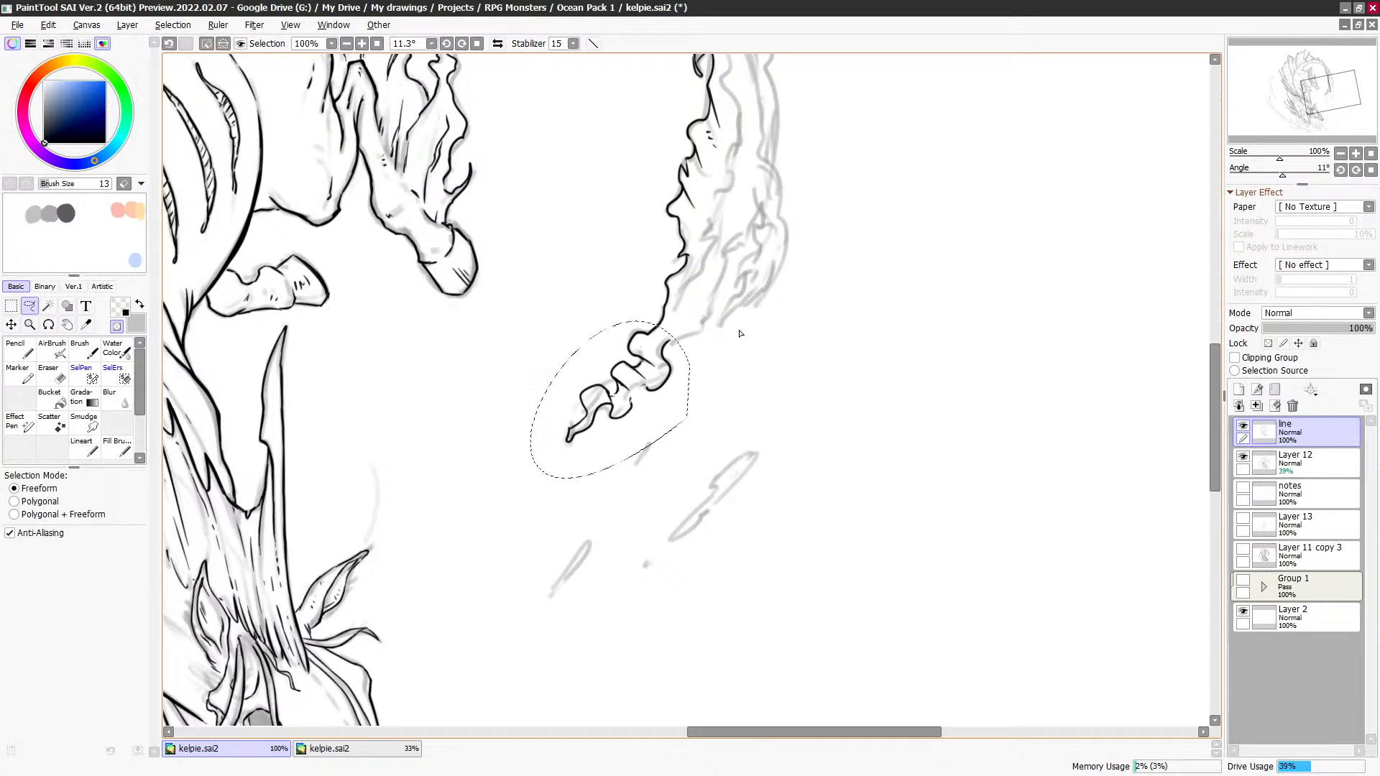
key(Delete)
key(ctrl+d)
Step: Switch to the Lineart brush and ink the wavy line of the tail's middle strand up to the hair above it
key(b)
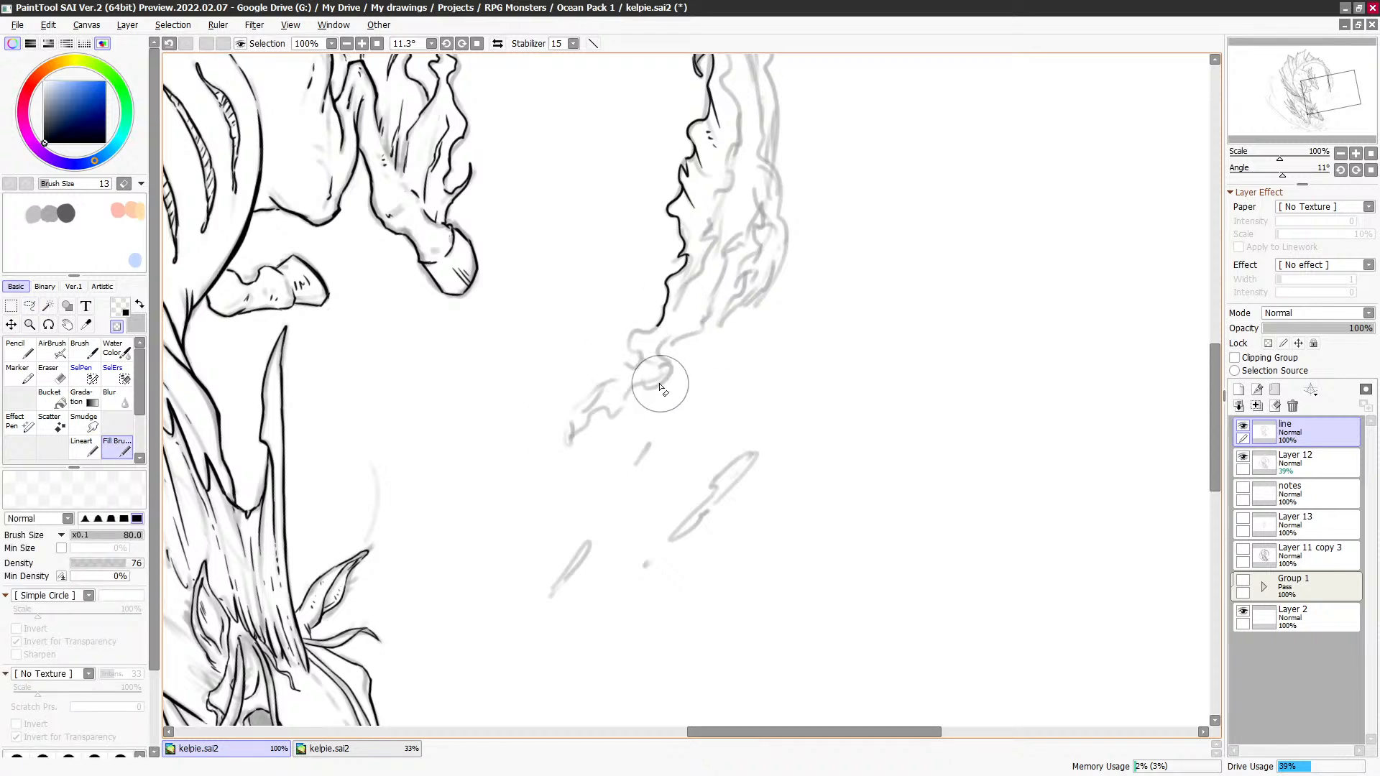
click(88, 450)
mouse_move(749, 264)
mouse_down()
mouse_move(630, 377)
mouse_move(652, 348)
mouse_move(674, 250)
mouse_move(650, 287)
mouse_up()
key(minus)
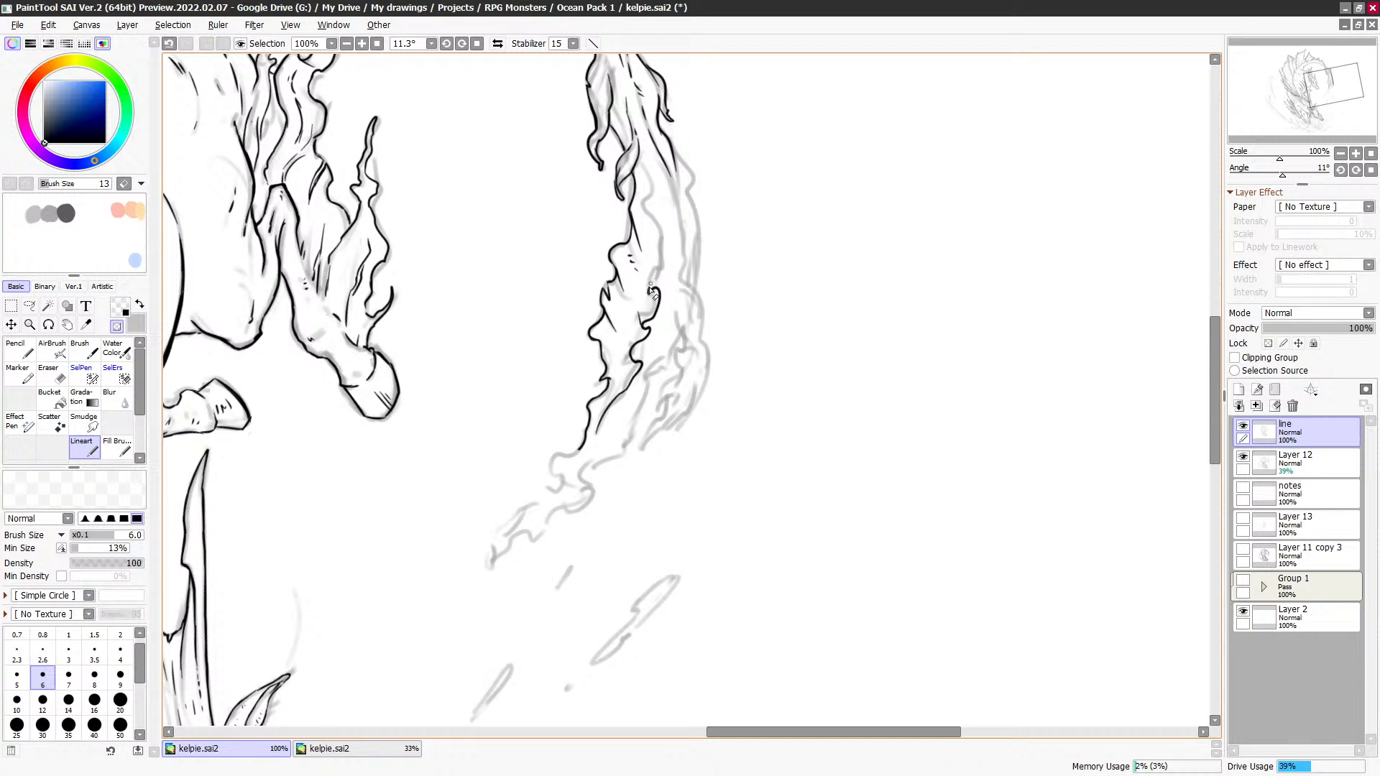
drag(659, 295, 660, 145)
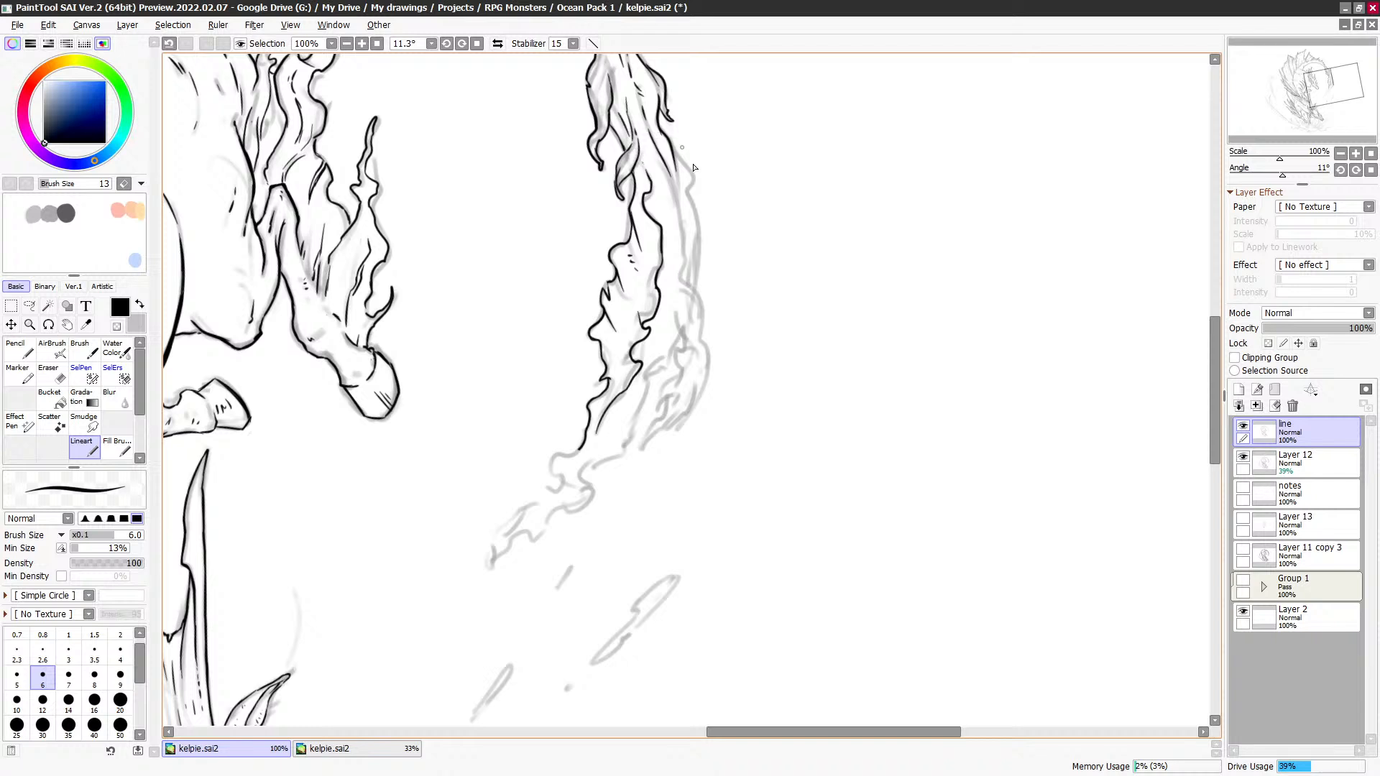
Step: Ink the outer tail strand down the sketch to its narrow tip, adding small crease lines
mouse_move(675, 181)
mouse_down()
mouse_move(702, 339)
mouse_move(696, 299)
mouse_move(696, 351)
mouse_move(679, 328)
mouse_move(659, 414)
mouse_move(697, 430)
mouse_move(654, 437)
mouse_move(644, 476)
mouse_move(669, 444)
mouse_move(657, 435)
mouse_move(662, 450)
mouse_move(696, 387)
mouse_up()
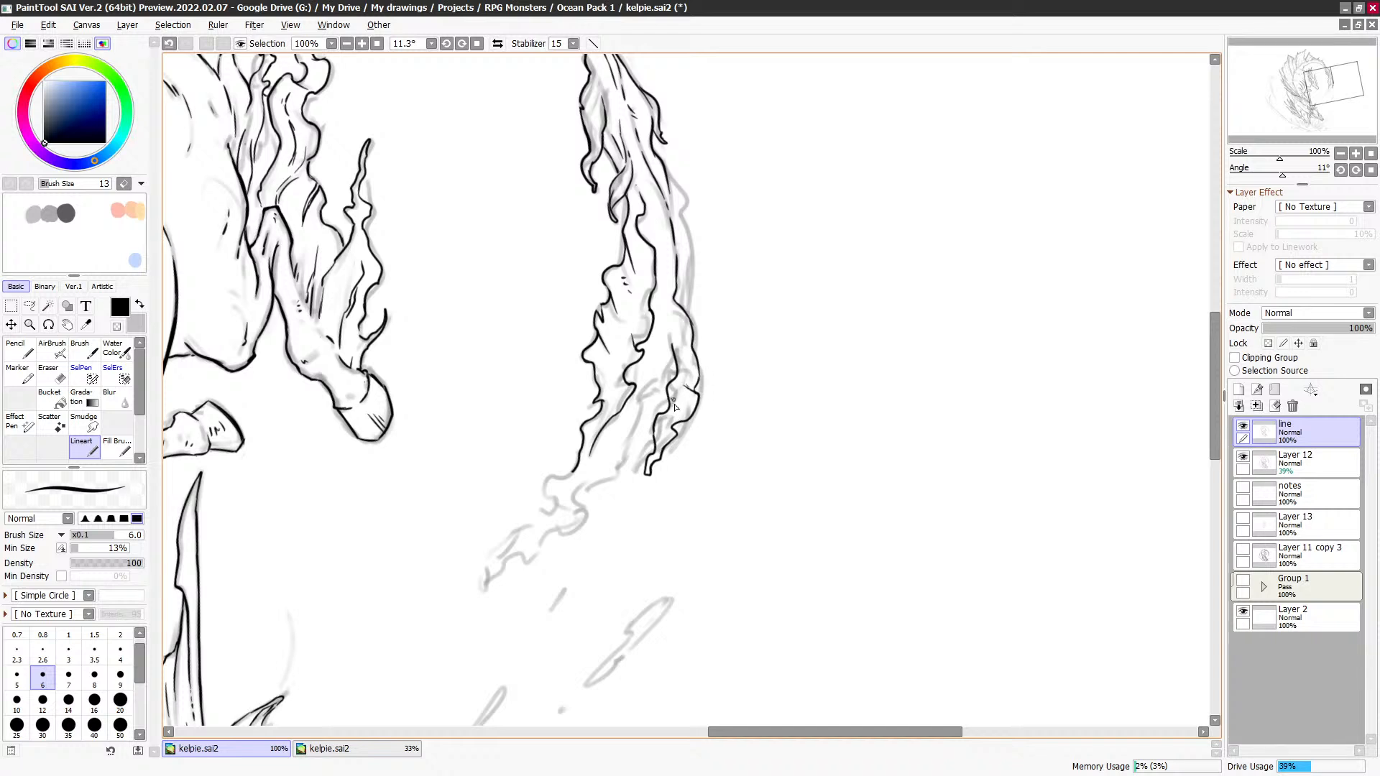
key(ctrl+z)
drag(708, 378, 699, 354)
drag(658, 395, 667, 402)
key(ctrl+z)
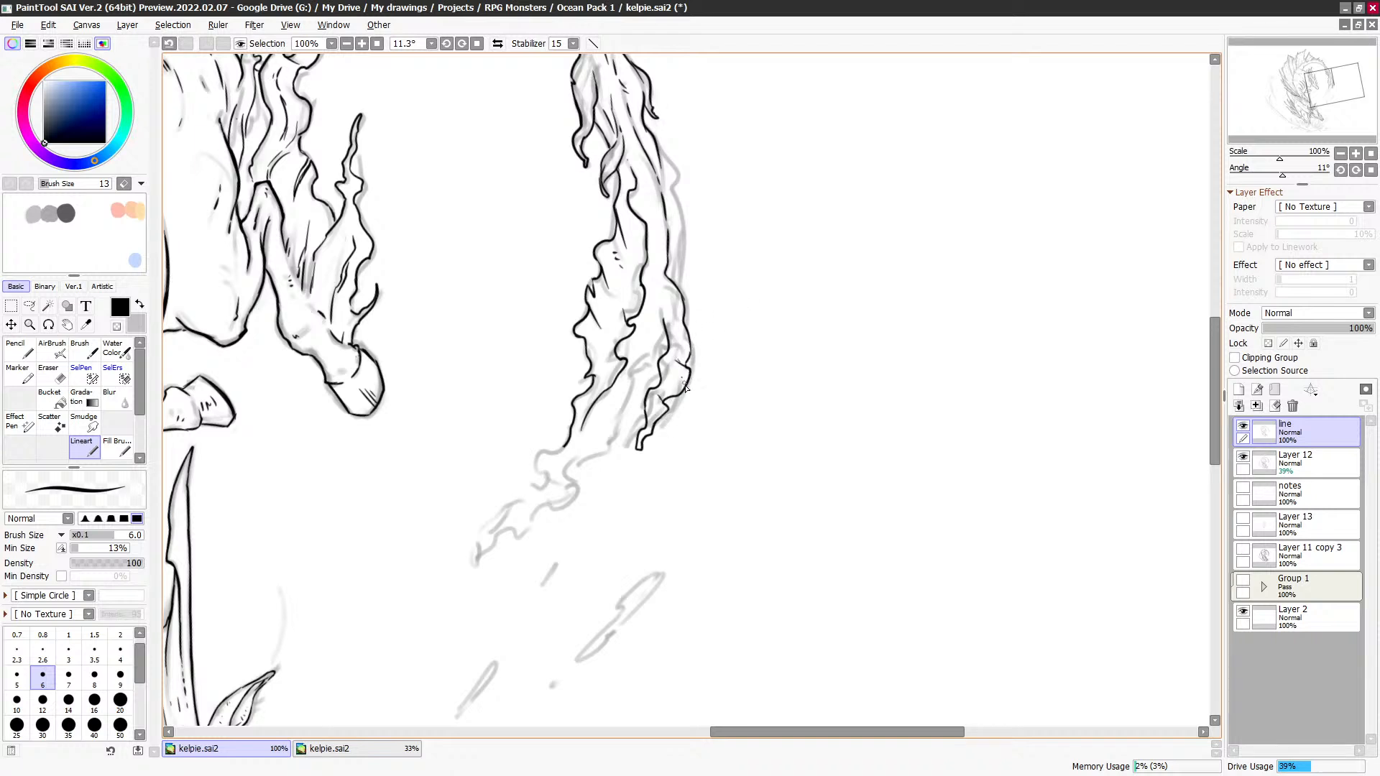
Step: Ink the wavy outer edge of the lower tail over the sketch, with small notches along it
key(minus)
key(minus)
mouse_move(659, 149)
mouse_down()
mouse_move(689, 238)
mouse_move(678, 290)
mouse_up()
key(minus)
key(minus)
drag(682, 222, 689, 228)
mouse_move(686, 390)
mouse_down()
mouse_move(762, 336)
mouse_move(746, 328)
mouse_up()
Step: Clean up the end of the inner strand and extend its second edge down towards the tail tip
key(c)
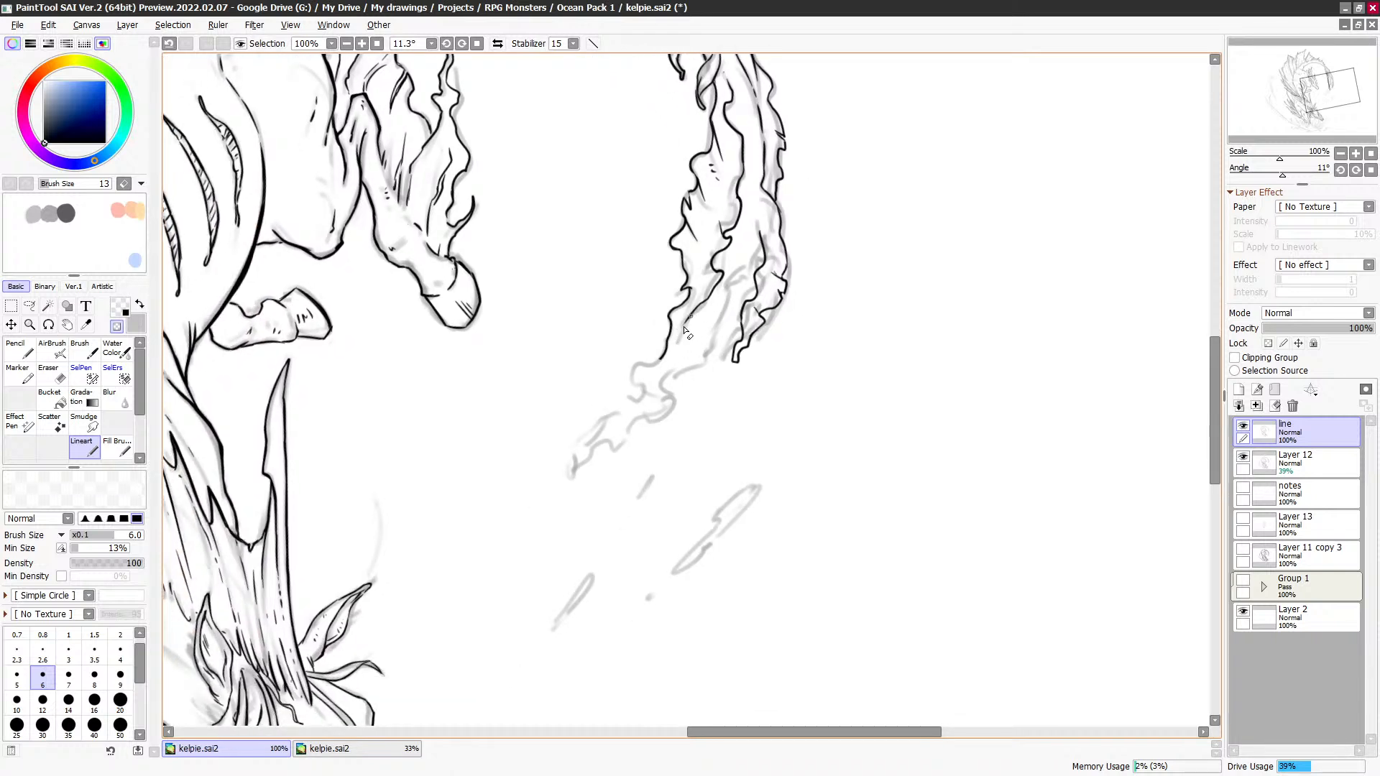
key(ctrl+z)
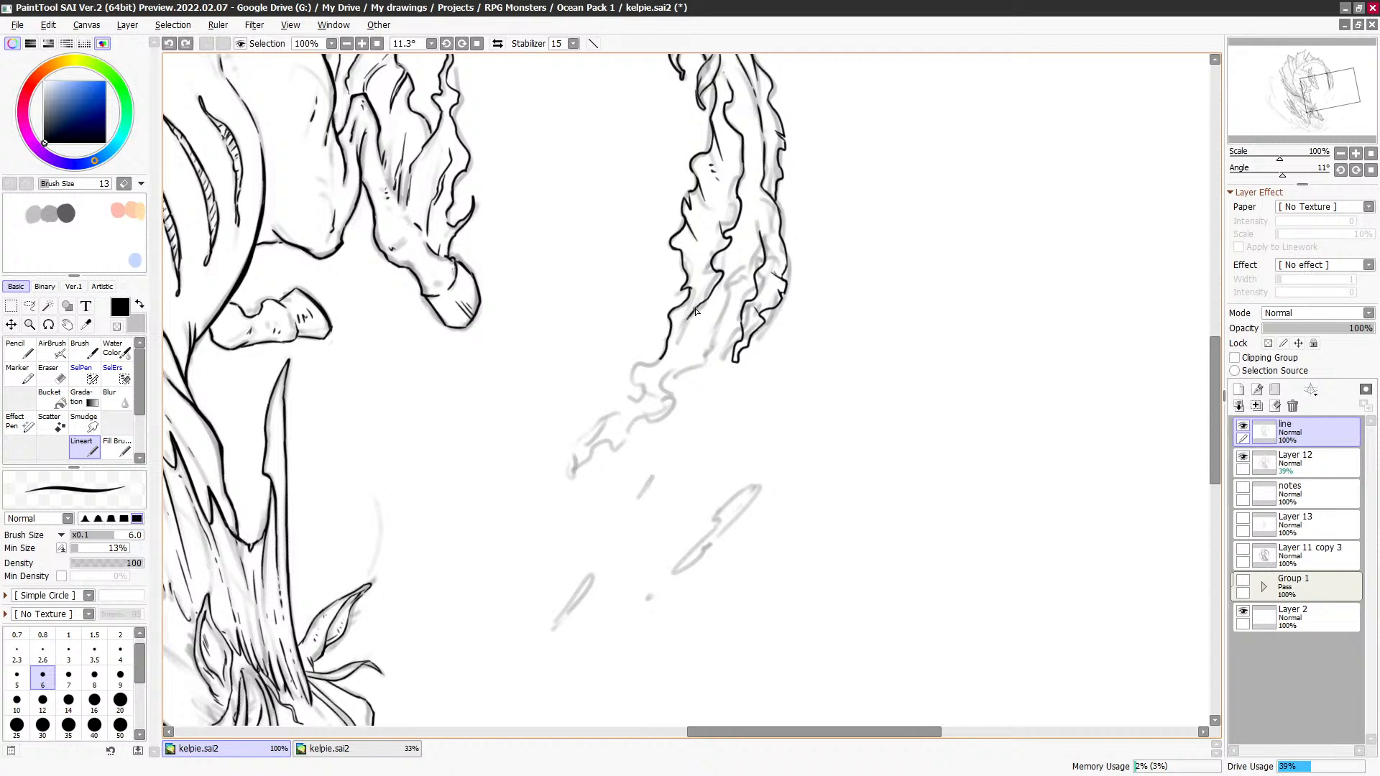
key(ctrl+y)
key(c)
key(c)
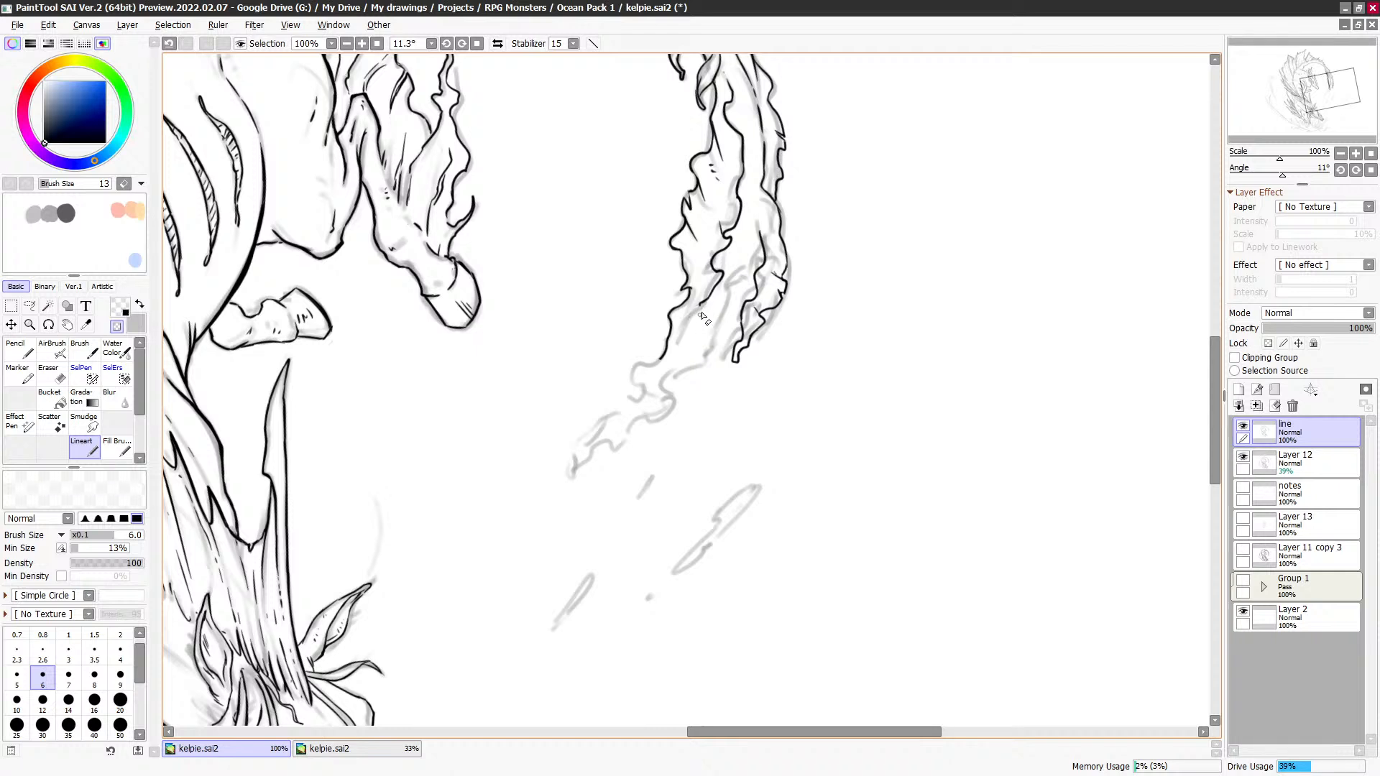
key(c)
mouse_move(740, 272)
mouse_down()
mouse_move(699, 363)
mouse_move(680, 376)
mouse_up()
drag(732, 400, 765, 363)
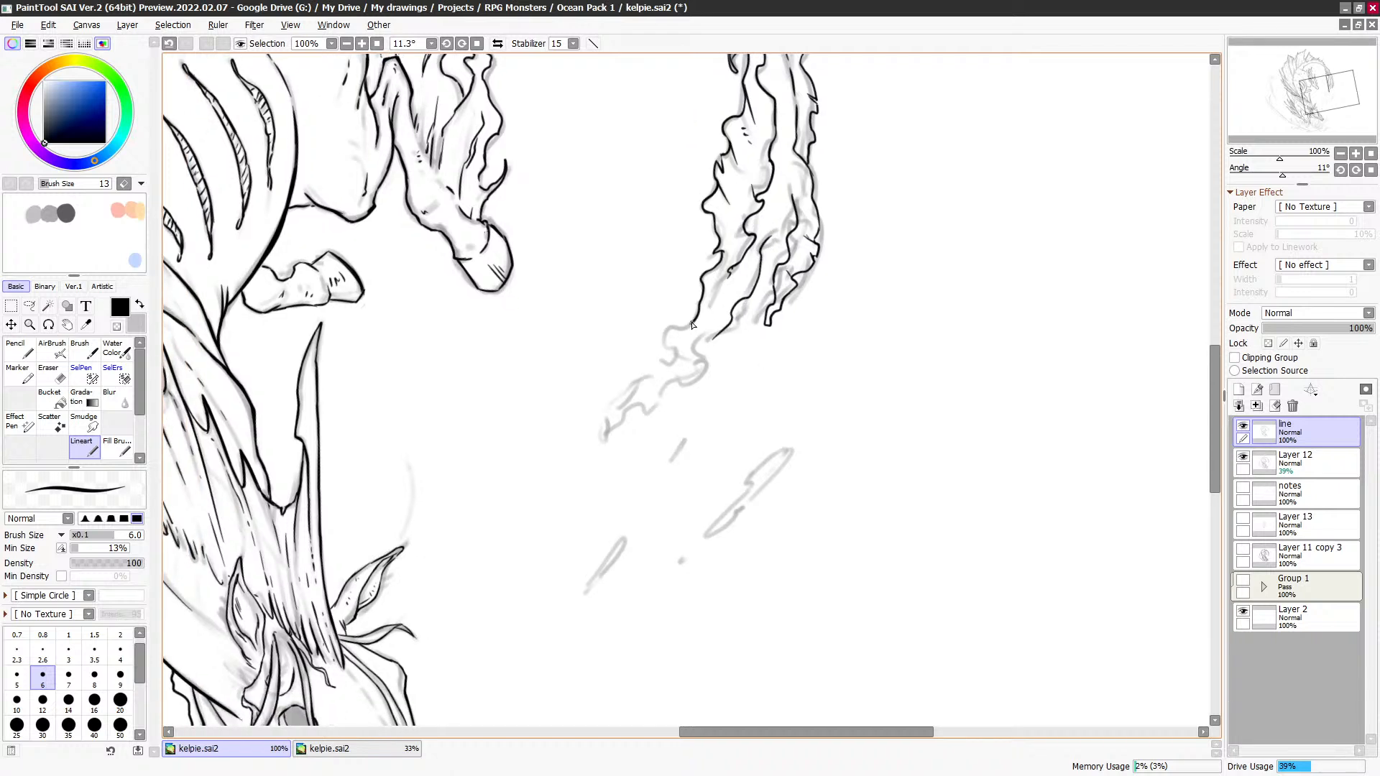
Step: Re-ink the curled tail tip as a closed wavy point joined to the lower strand, with short crease marks
mouse_move(692, 325)
mouse_down()
mouse_move(667, 336)
mouse_move(665, 370)
mouse_move(607, 439)
mouse_move(683, 383)
mouse_move(690, 359)
mouse_up()
key(ctrl+z)
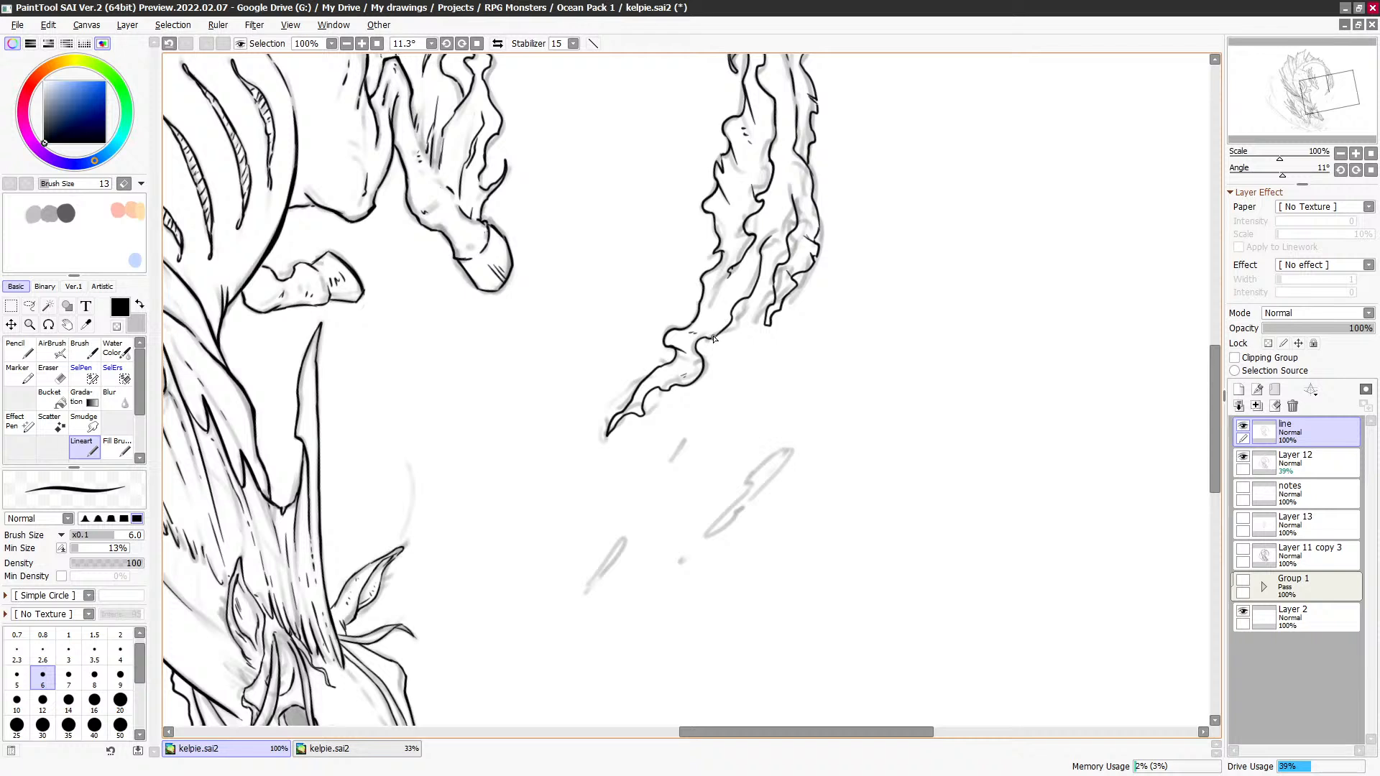
key(c)
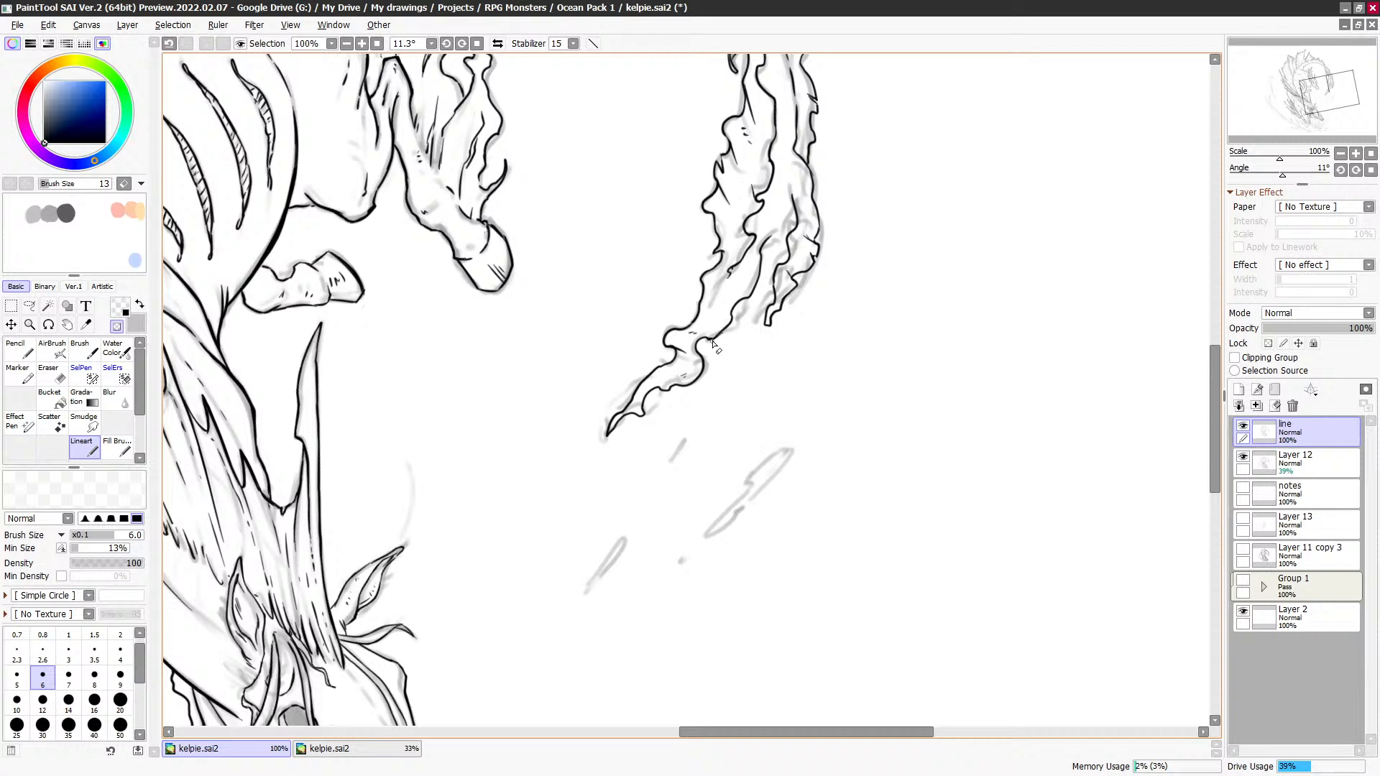
key(c)
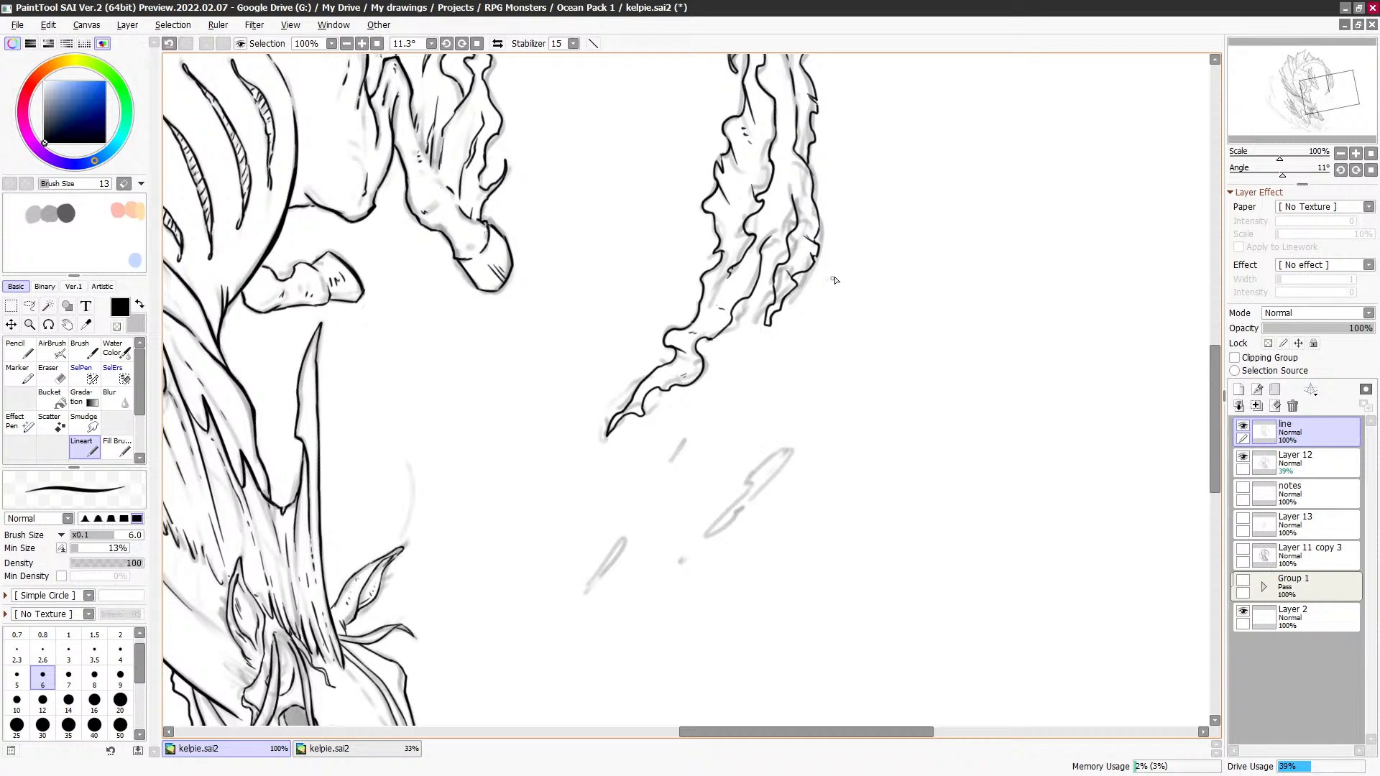
Step: Trim and refine the lines between the lower tail strands, inking the inner edge of the outer strand
key(c)
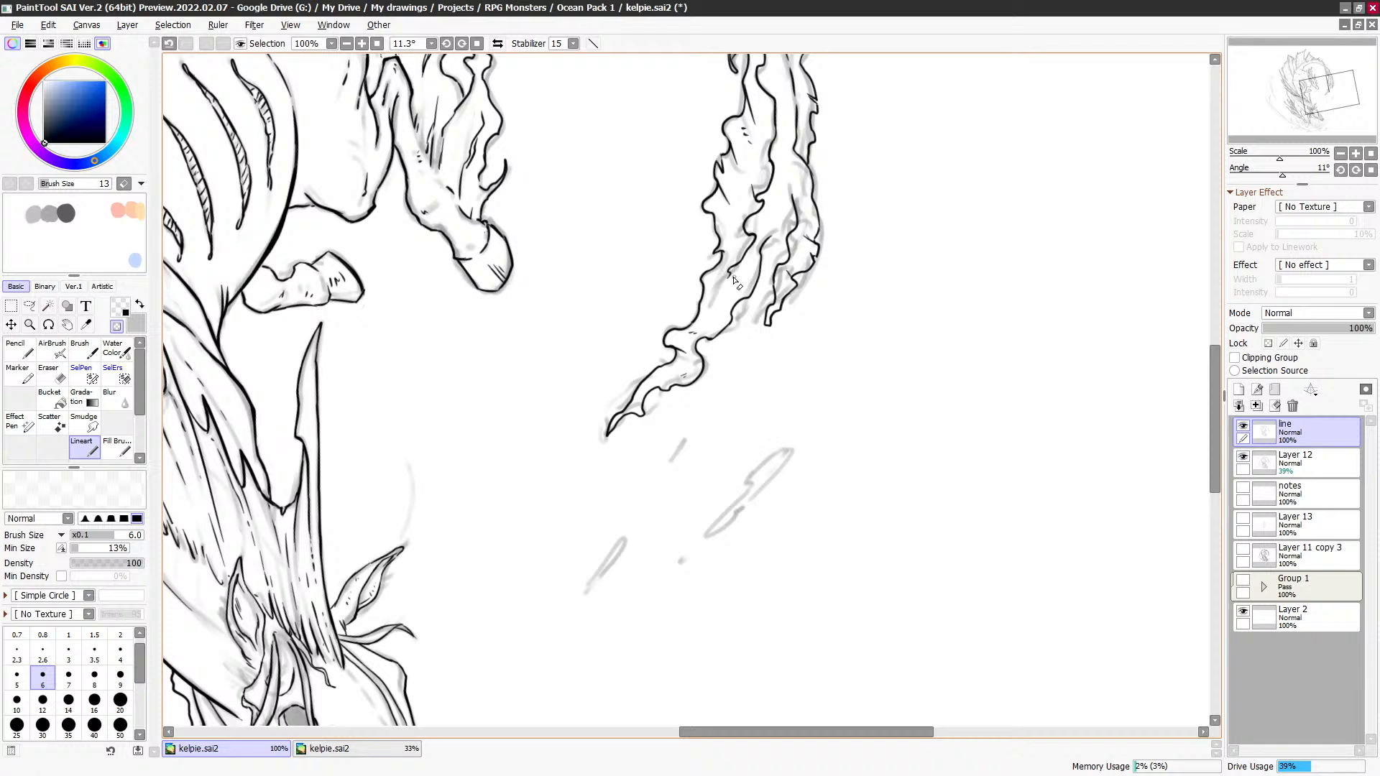
key(c)
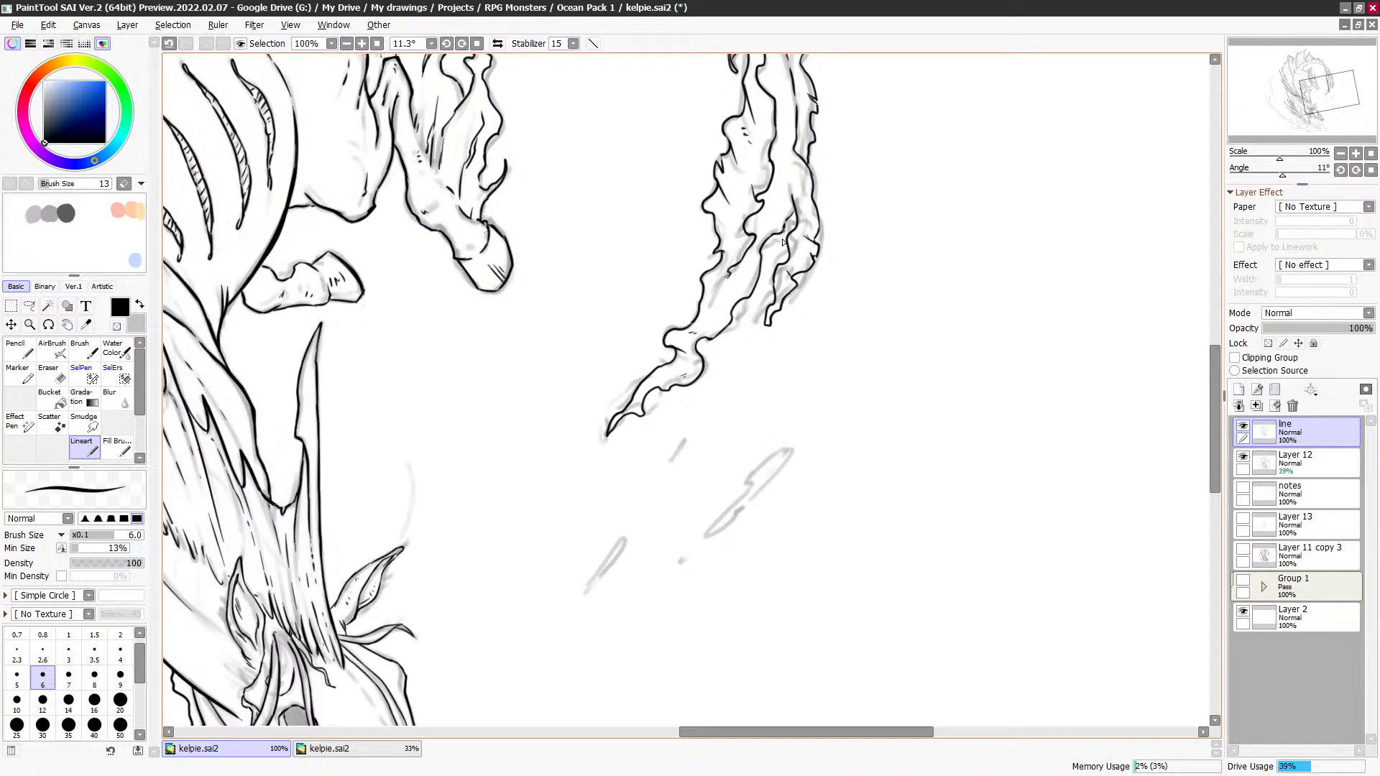
scroll(766, 248, up, 2)
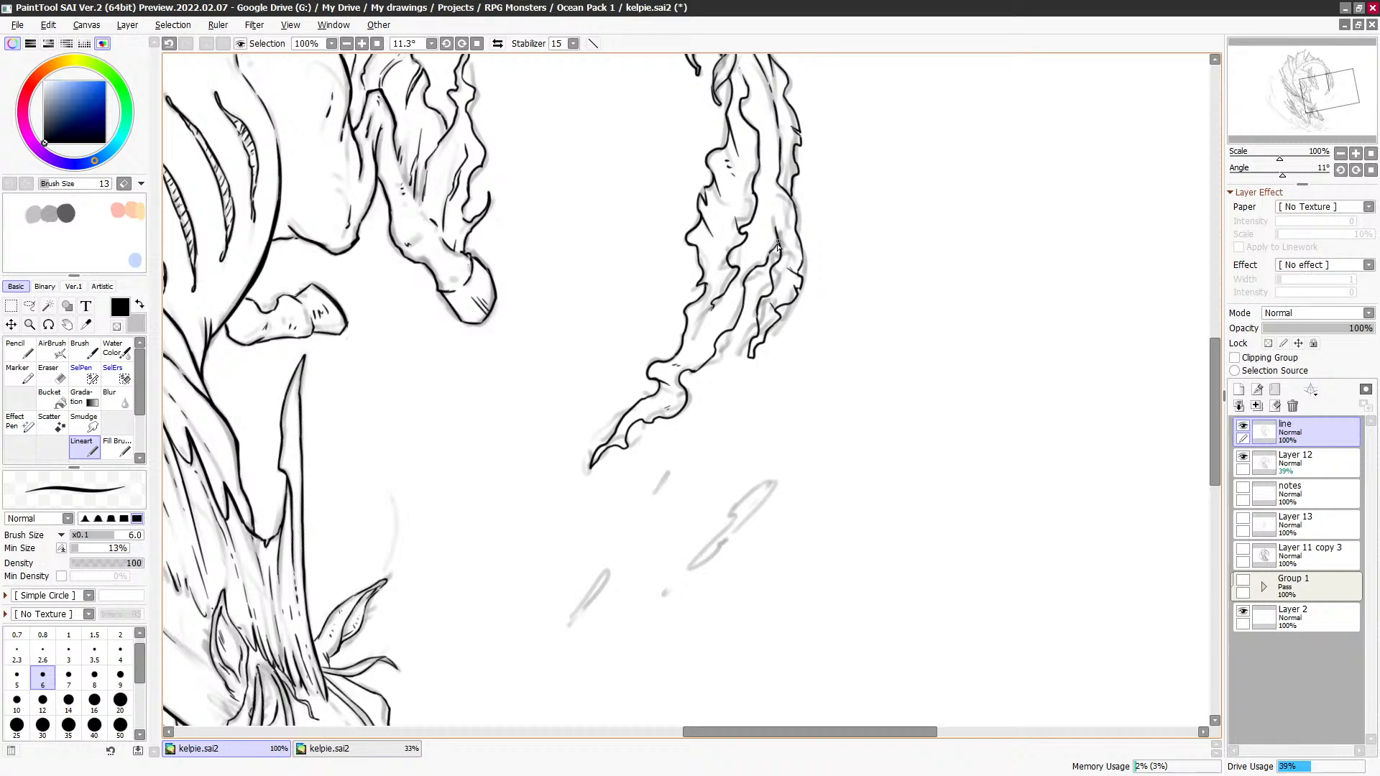
drag(830, 191, 794, 287)
drag(768, 453, 881, 348)
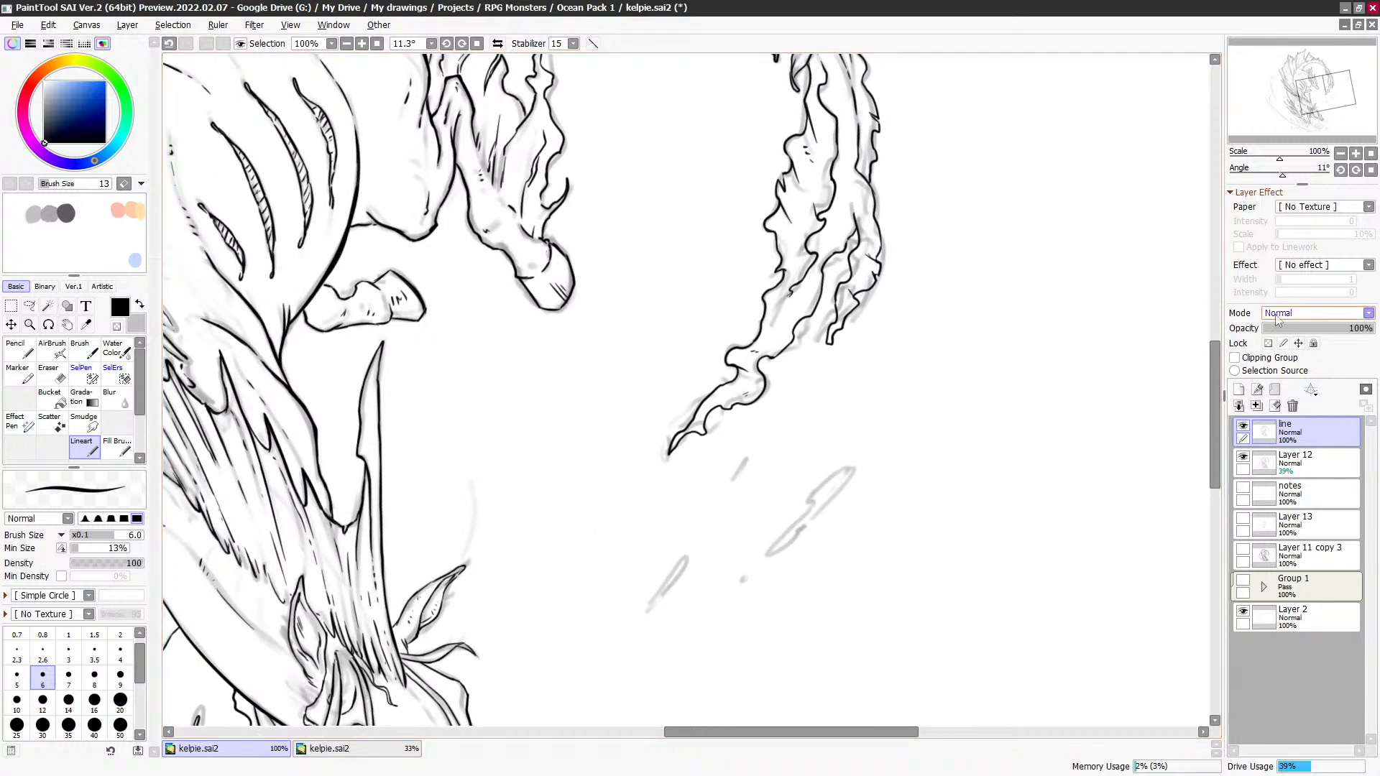
Step: Hide the rough sketch on Layer 12 and make the line layer active again
key(Page_Down)
key(Page_Down)
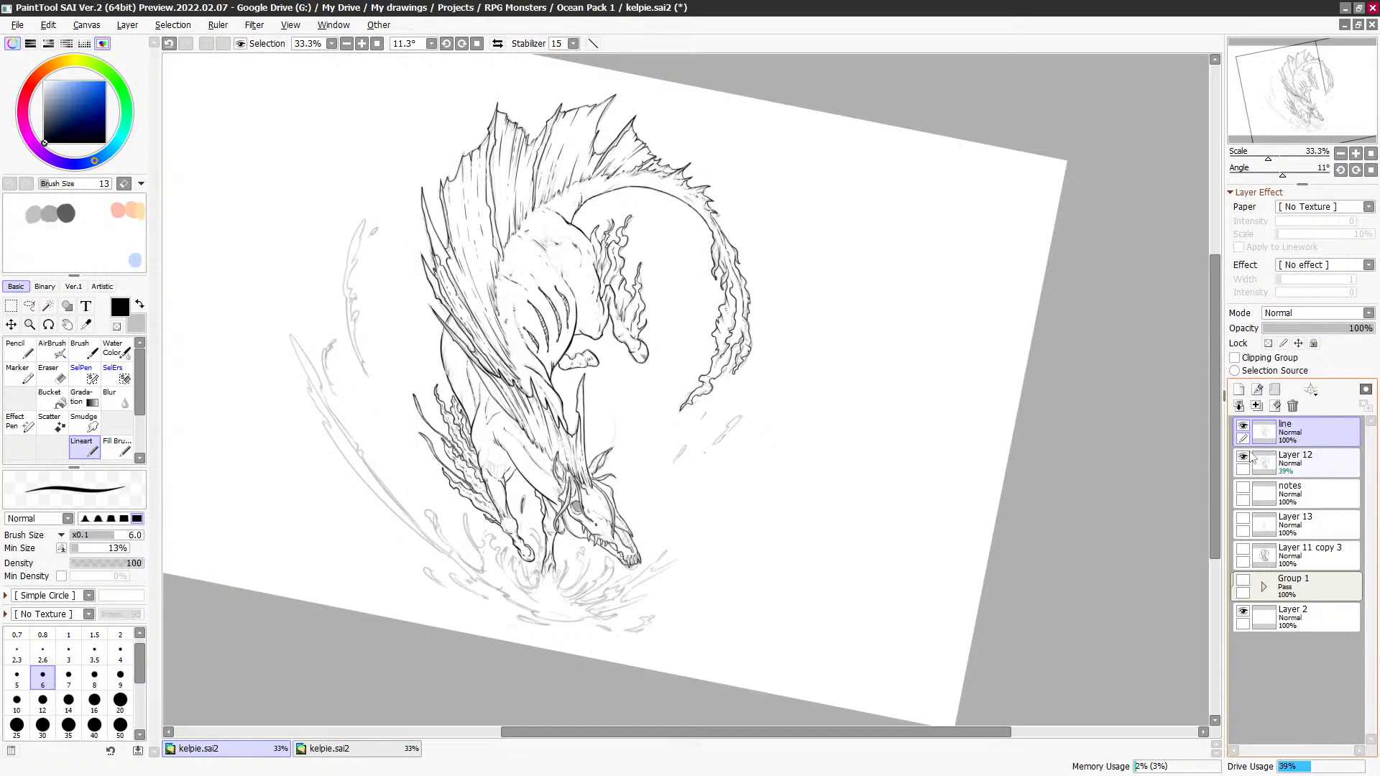
click(1251, 459)
click(1243, 457)
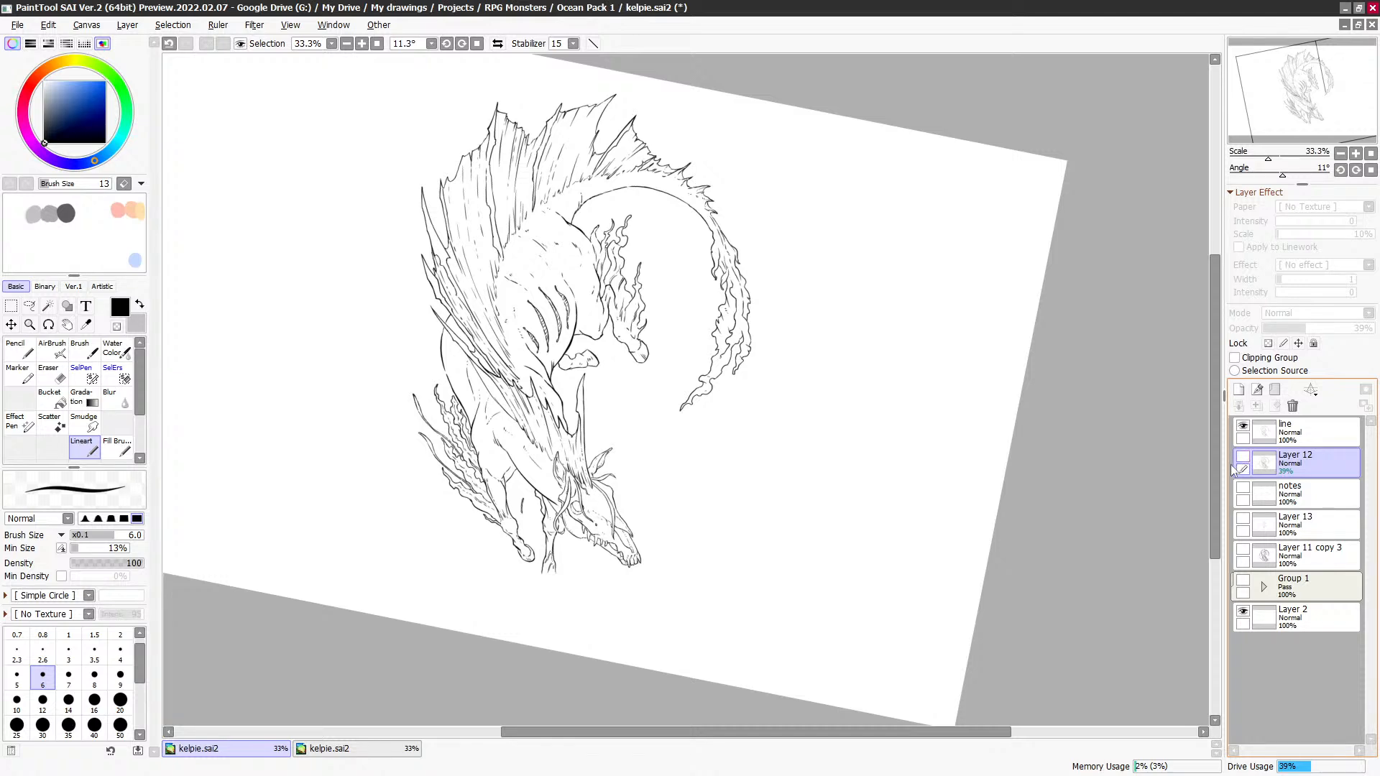
scroll(733, 358, up, 2)
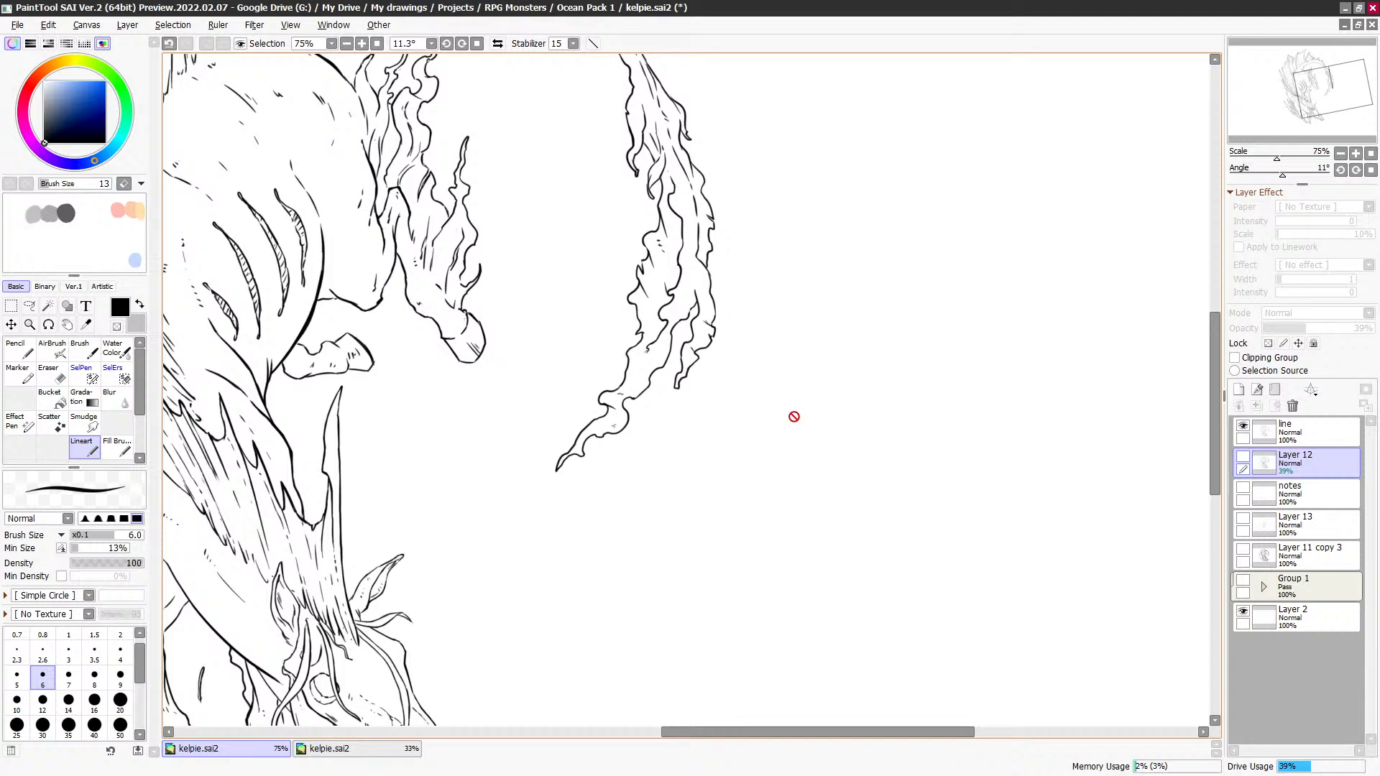
click(1301, 431)
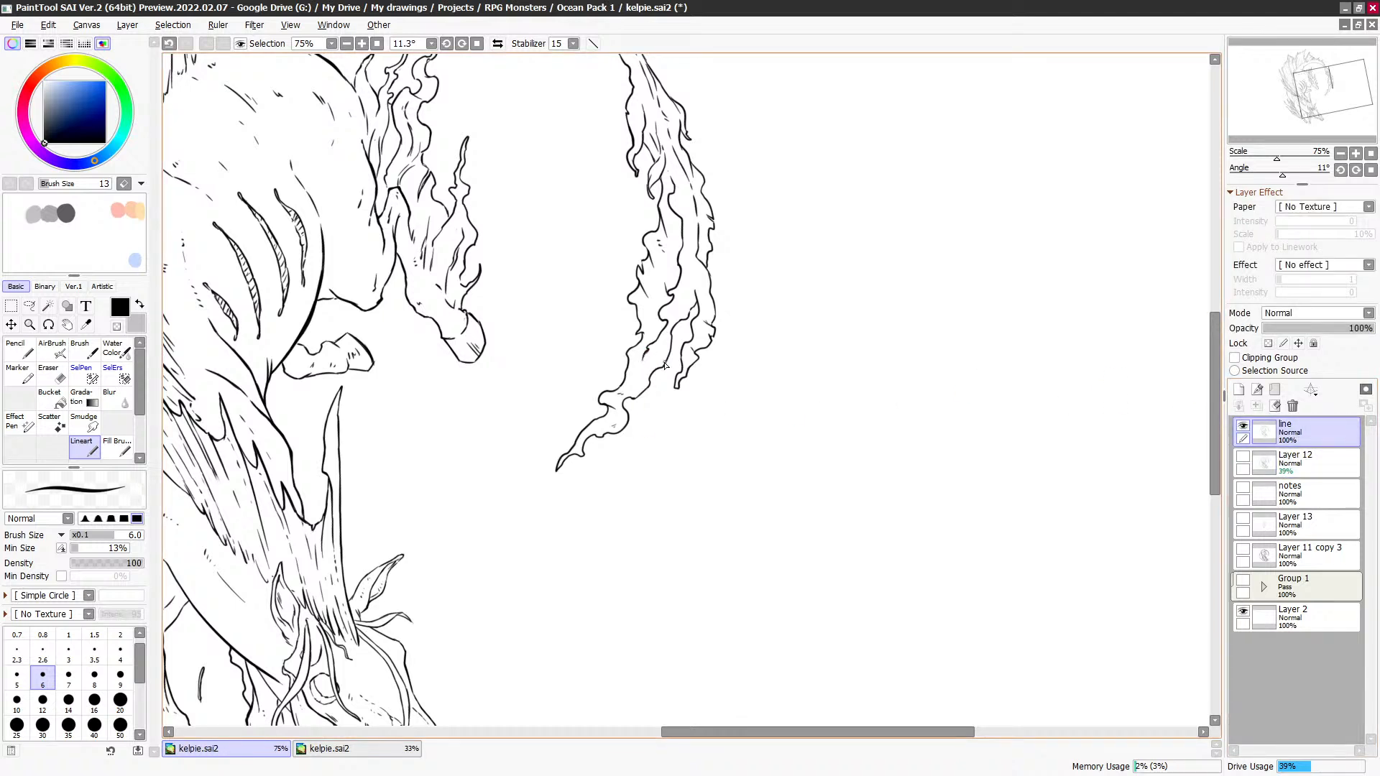
Step: Touch up the line art between the lower tail strands just above the curled tip
key(e)
key(e)
drag(643, 357, 655, 374)
key(ctrl+z)
key(ctrl+y)
key(e)
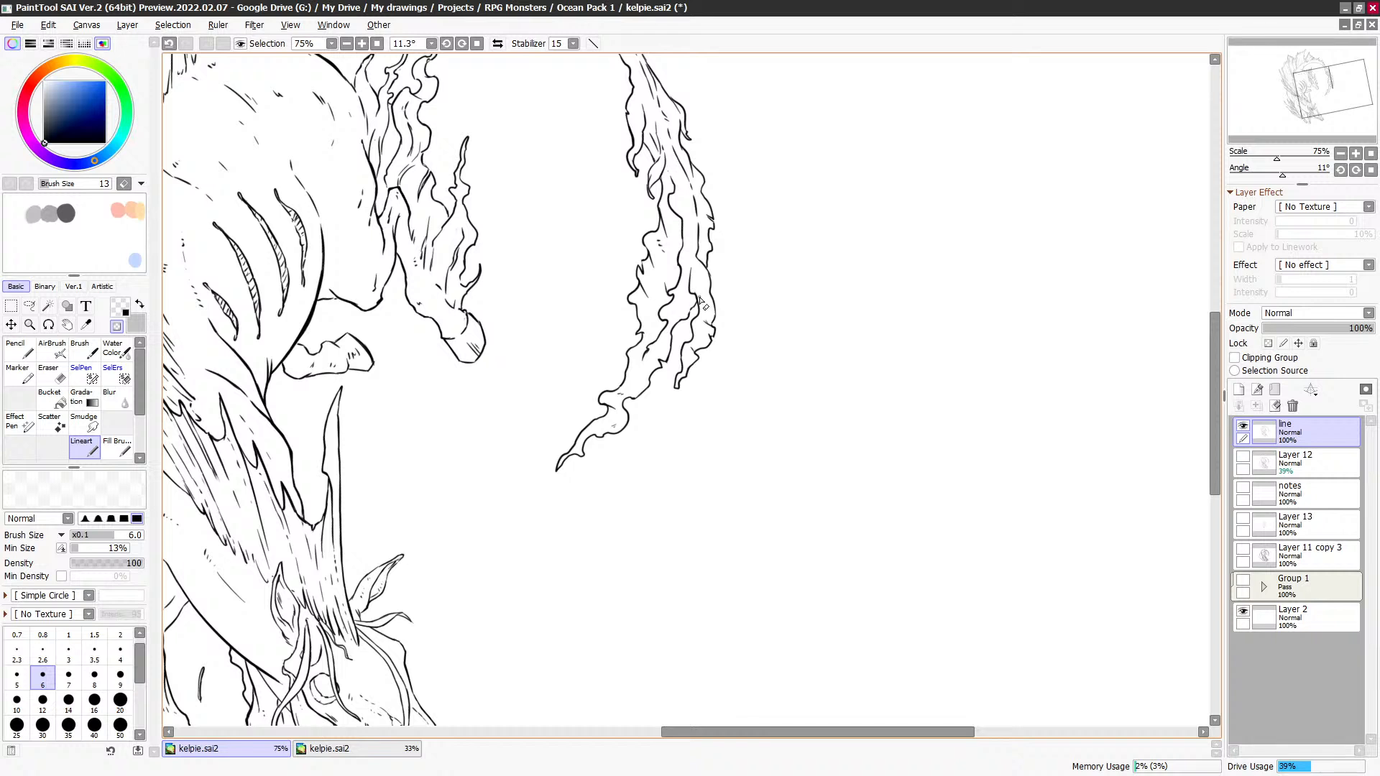
Step: Redraw and trim the outer contour of the lower tail around its outermost bend
key(e)
key(e)
key(e)
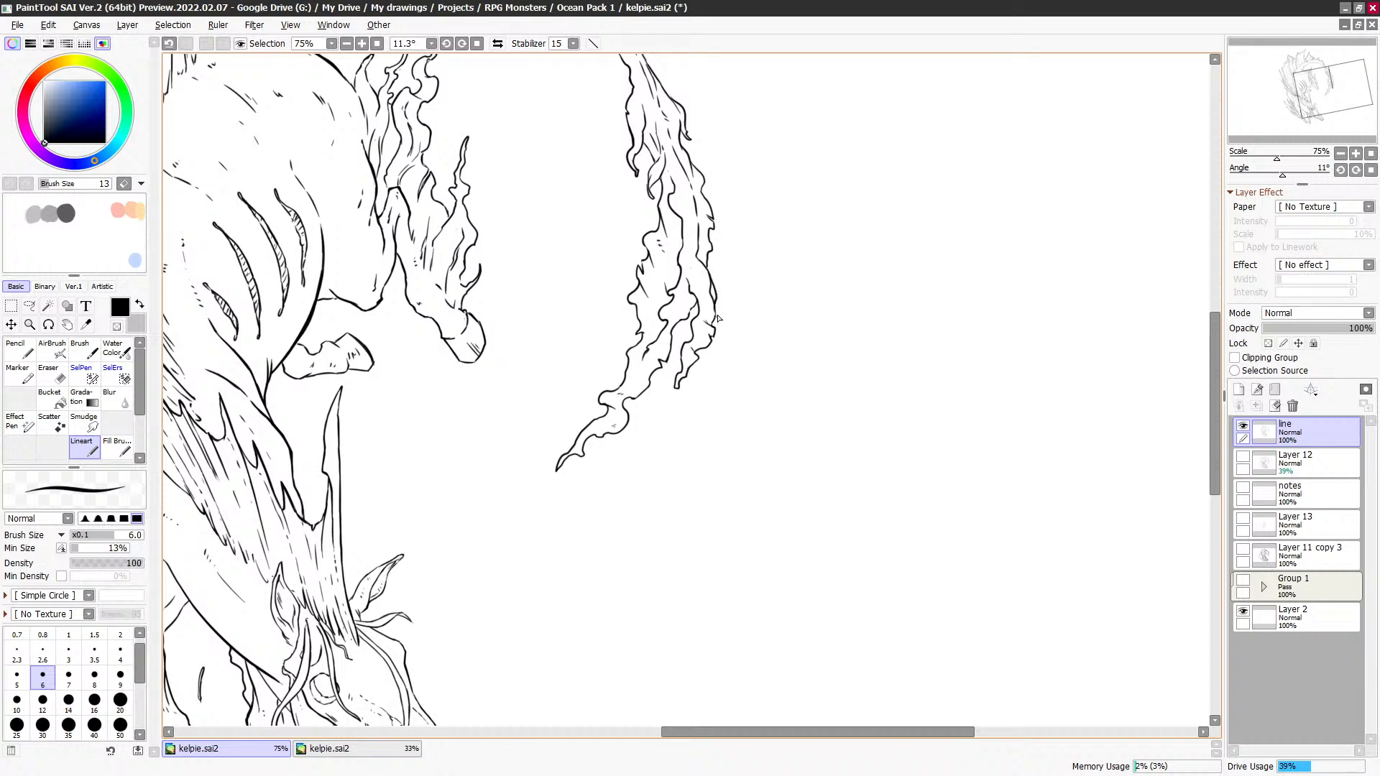
key(e)
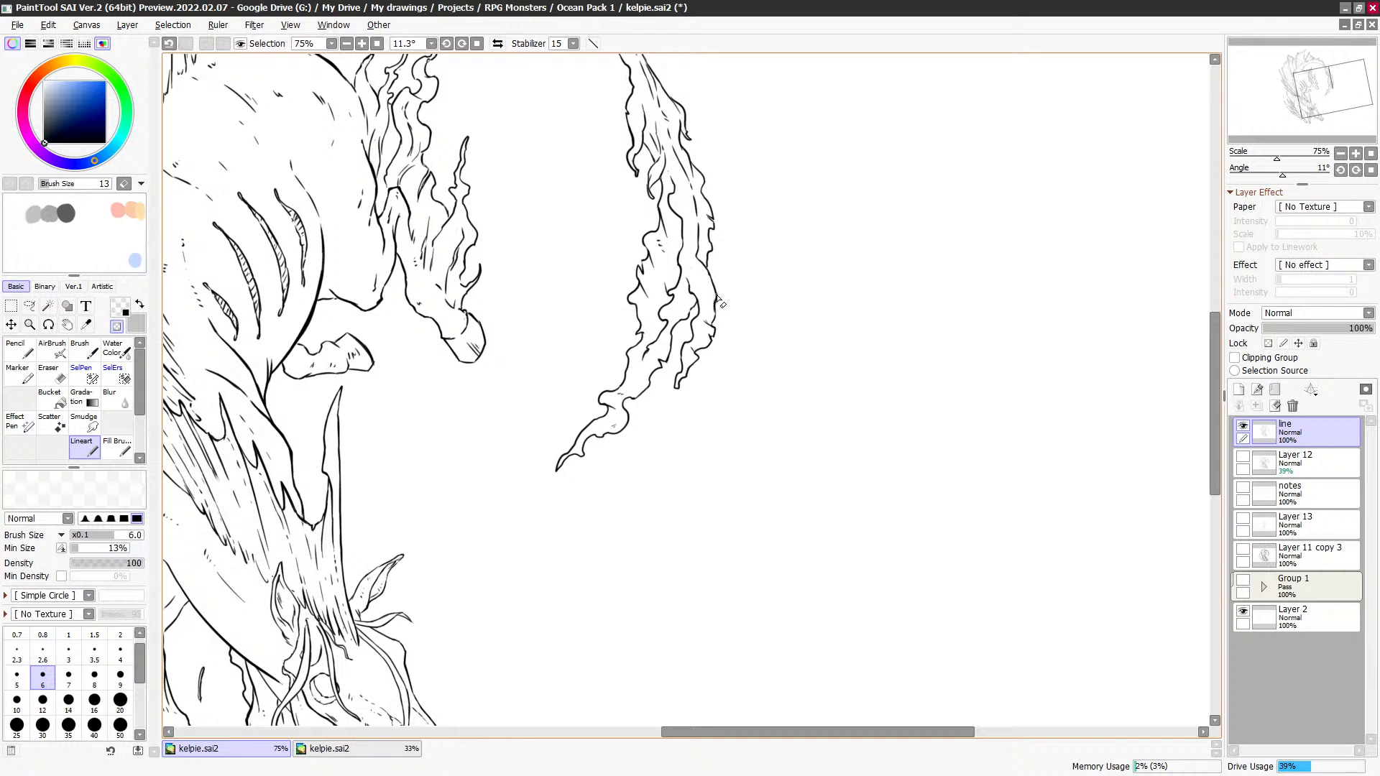
key(e)
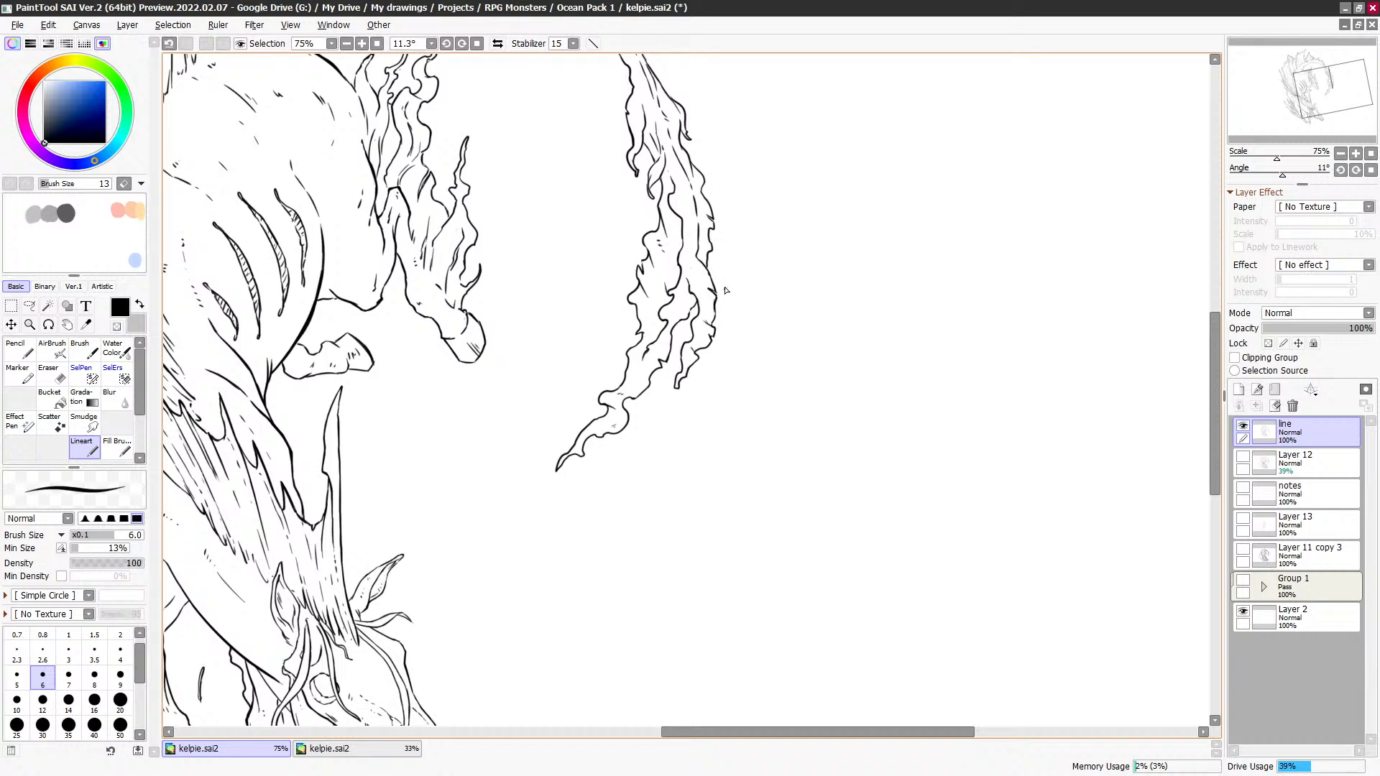
scroll(796, 316, up, 1)
key(e)
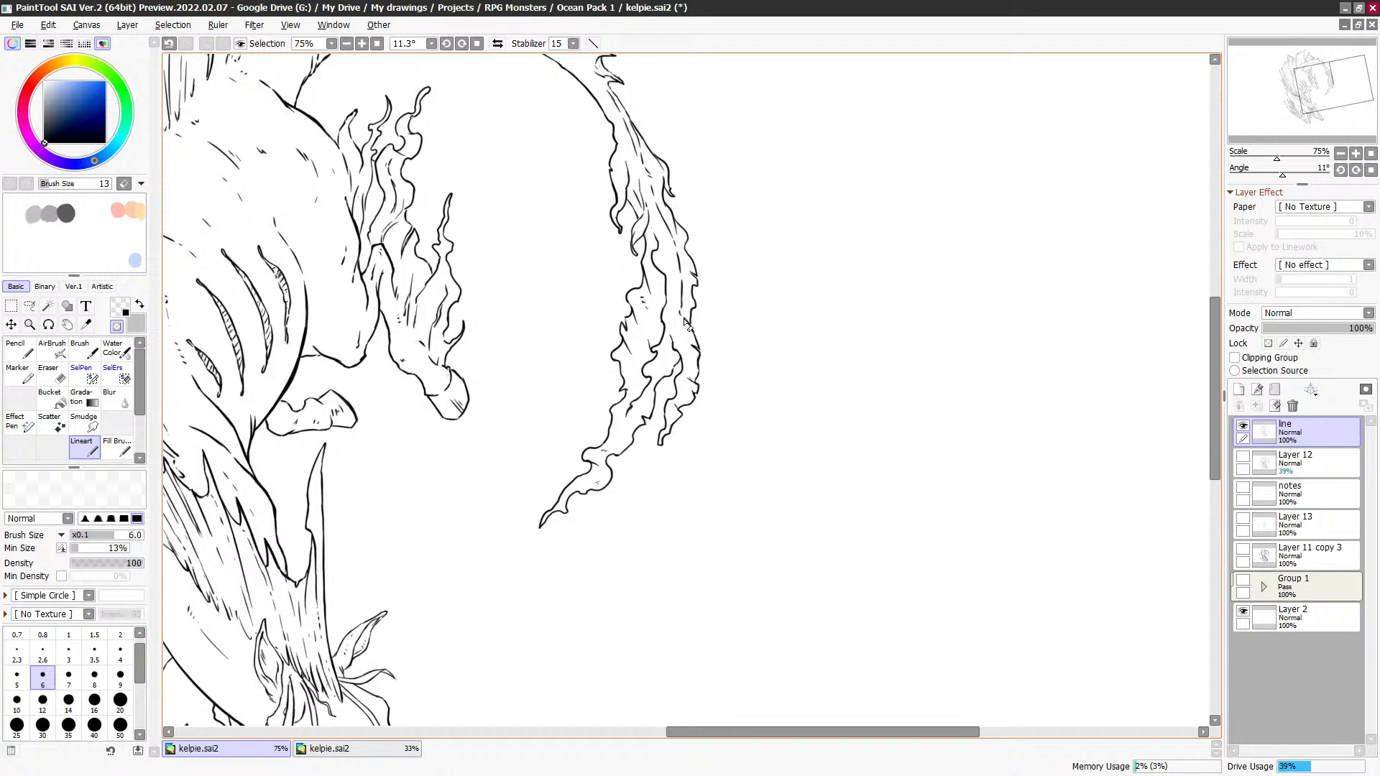
Step: Try reworking the small pointed tuft on the tail's outer edge, alternating inking and erasing
key(e)
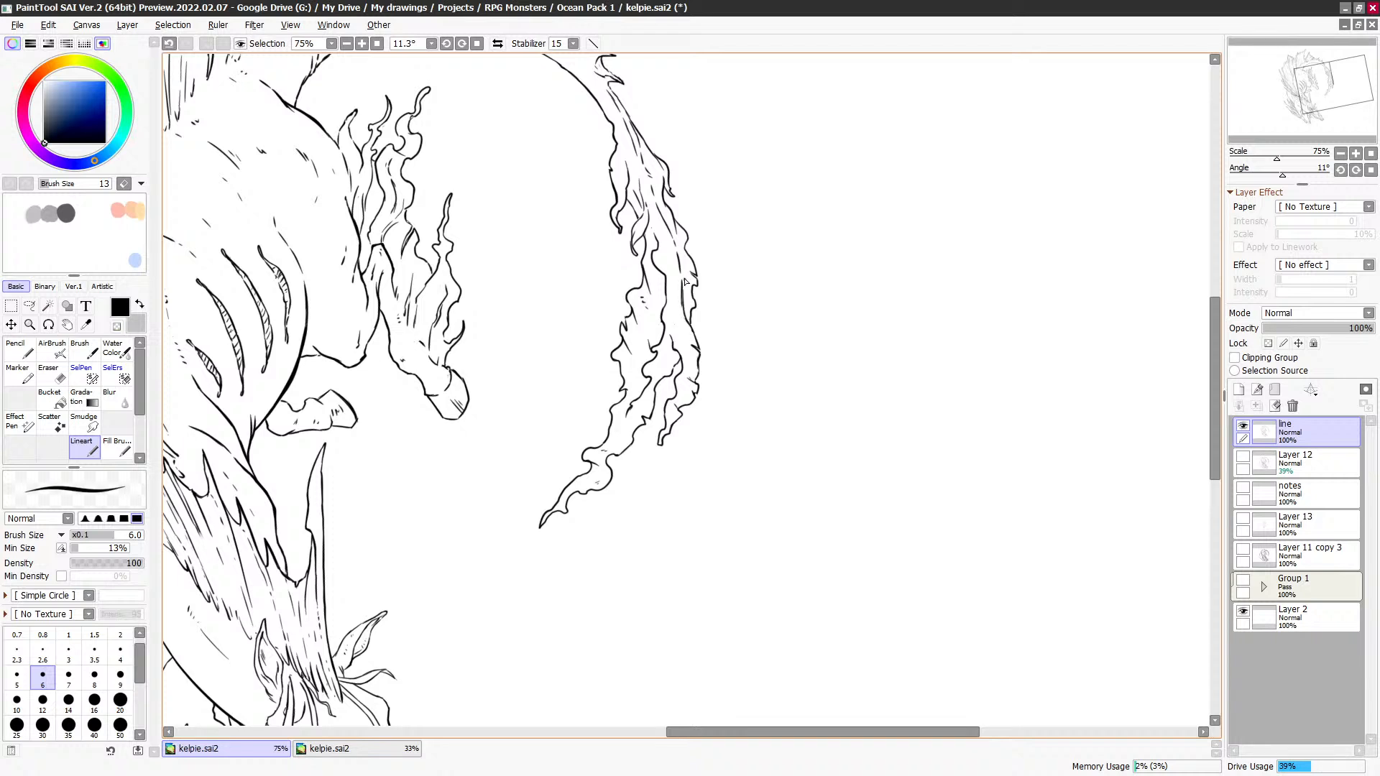
key(ctrl+z)
key(ctrl+y)
key(e)
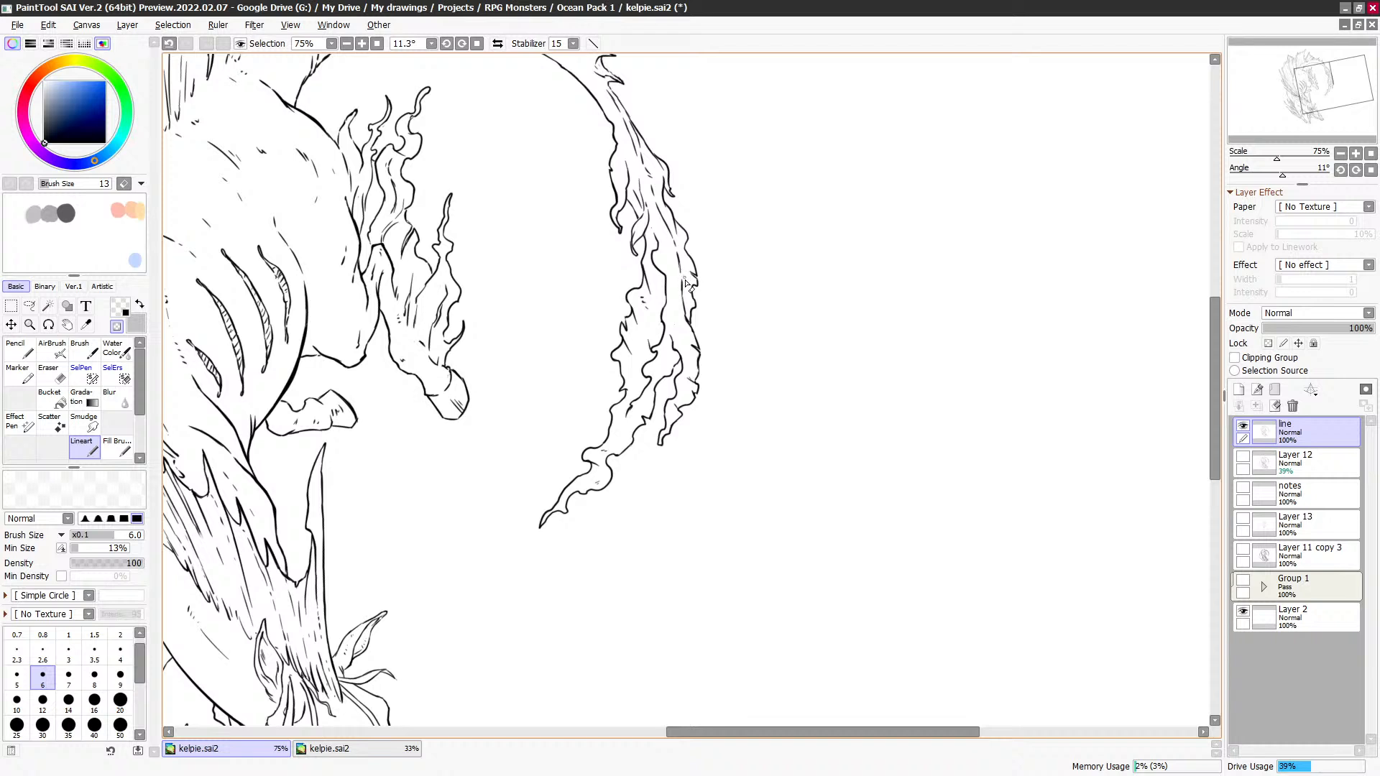
key(e)
drag(682, 281, 698, 304)
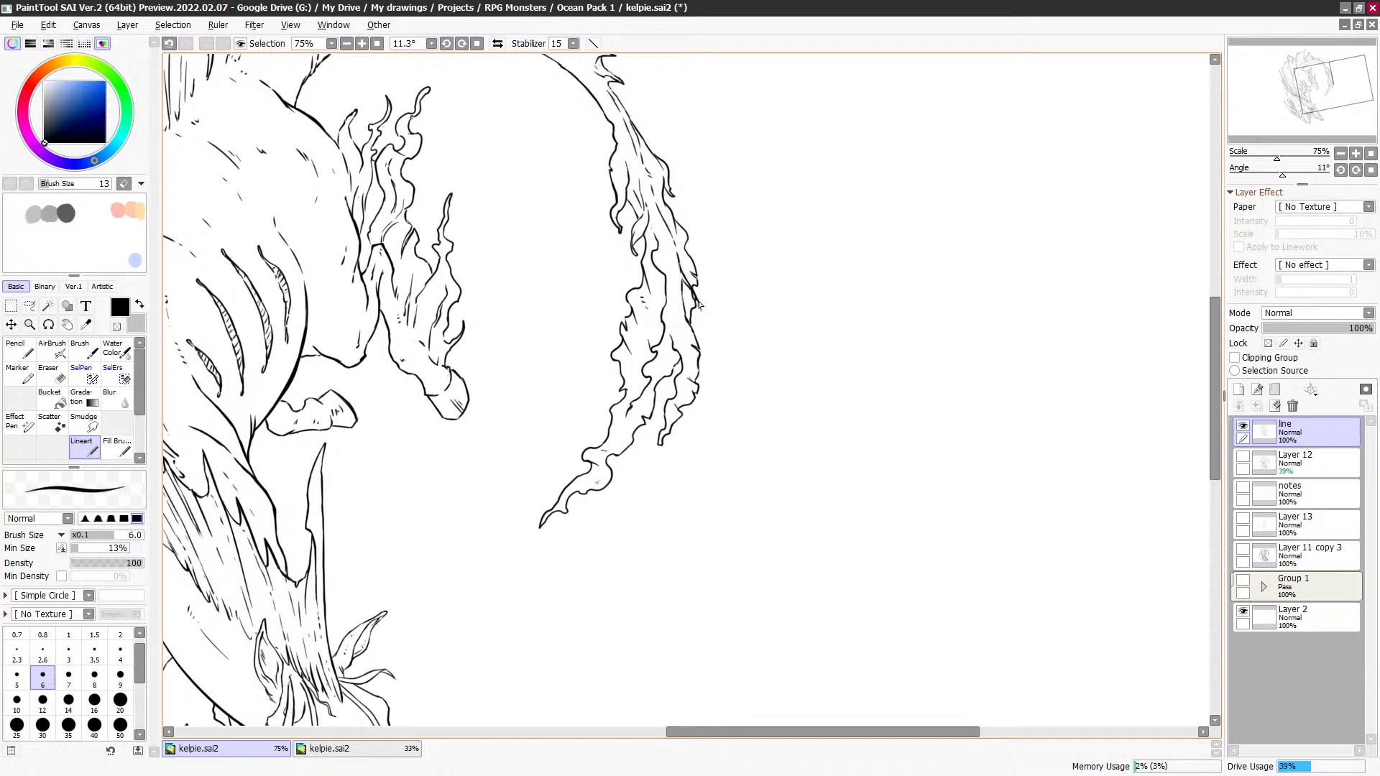
key(ctrl+z)
Step: Add short crease strokes inside the upper tail strands and erase their rough spots
drag(674, 238, 676, 243)
scroll(726, 256, up, 1)
key(ctrl+z)
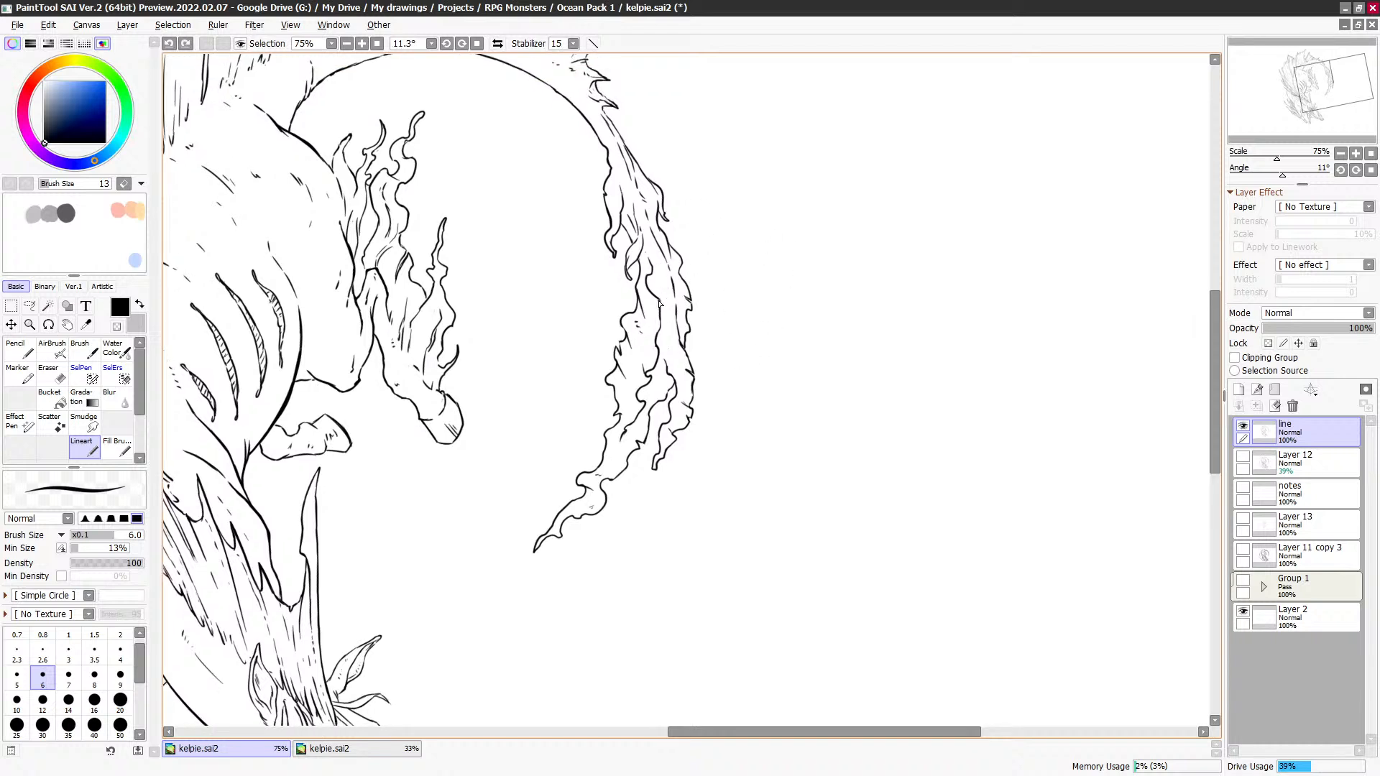
mouse_move(648, 279)
mouse_down()
mouse_move(664, 312)
mouse_move(644, 282)
mouse_move(659, 302)
mouse_up()
key(minus)
key(minus)
key(minus)
drag(642, 304, 638, 288)
key(minus)
key(minus)
scroll(782, 312, up, 2)
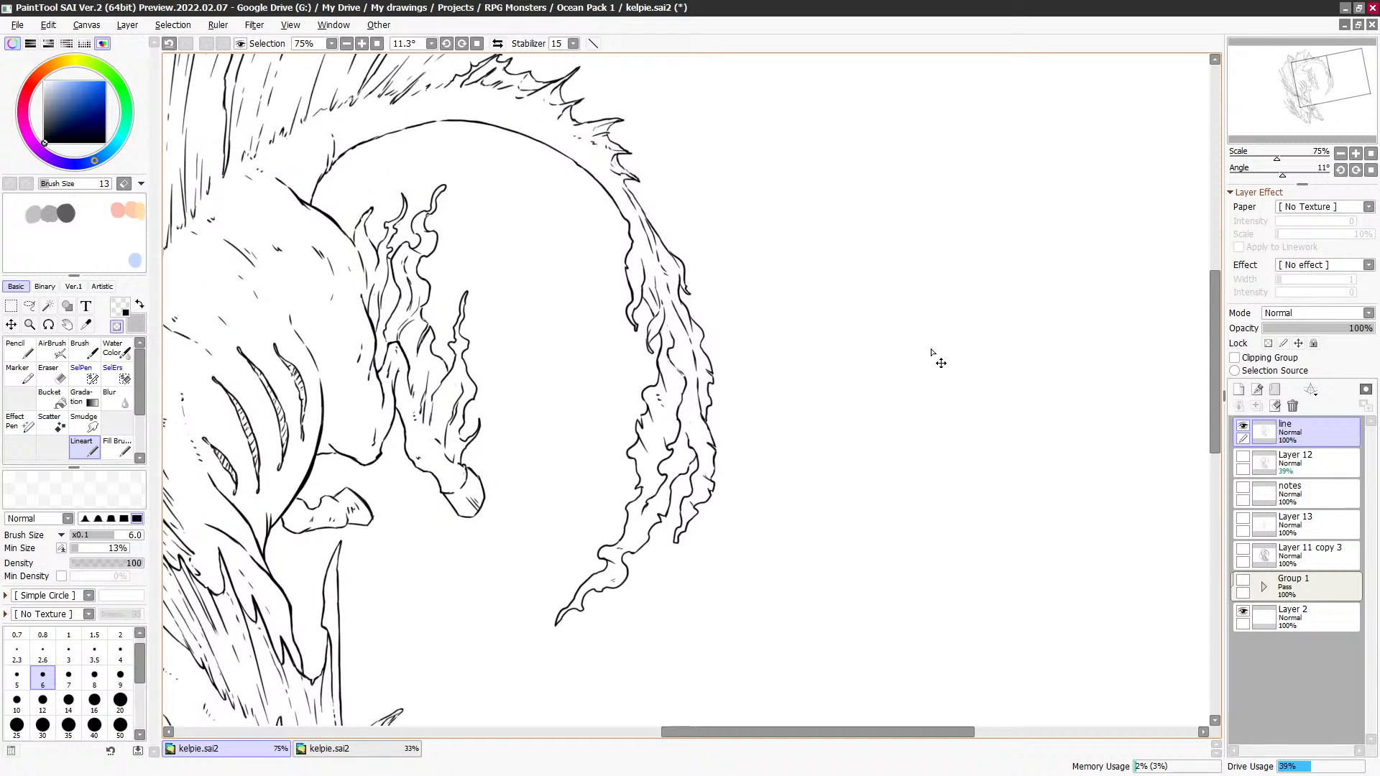
Step: Touch up the line art of the wavy hair strands behind the front leg
scroll(941, 363, down, 2)
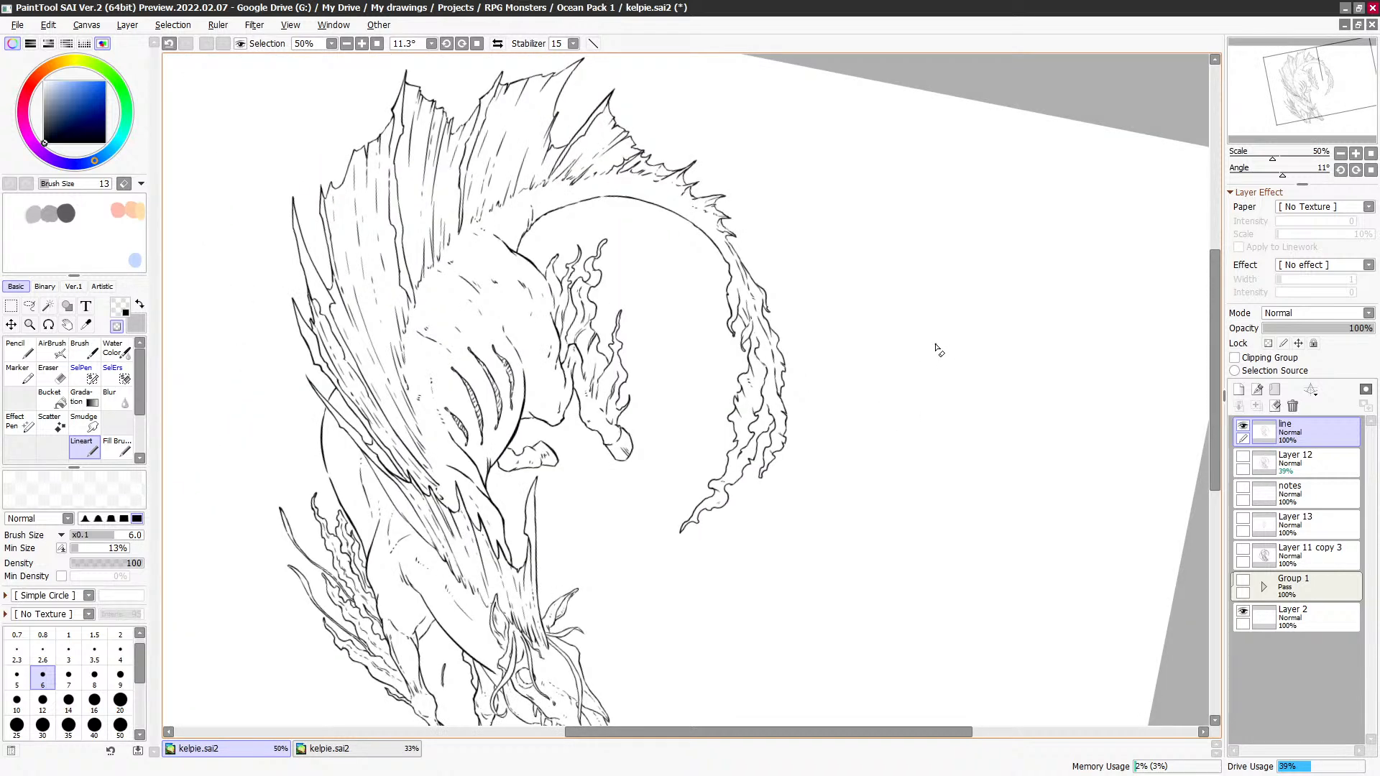
scroll(826, 489, up, 2)
drag(485, 439, 563, 377)
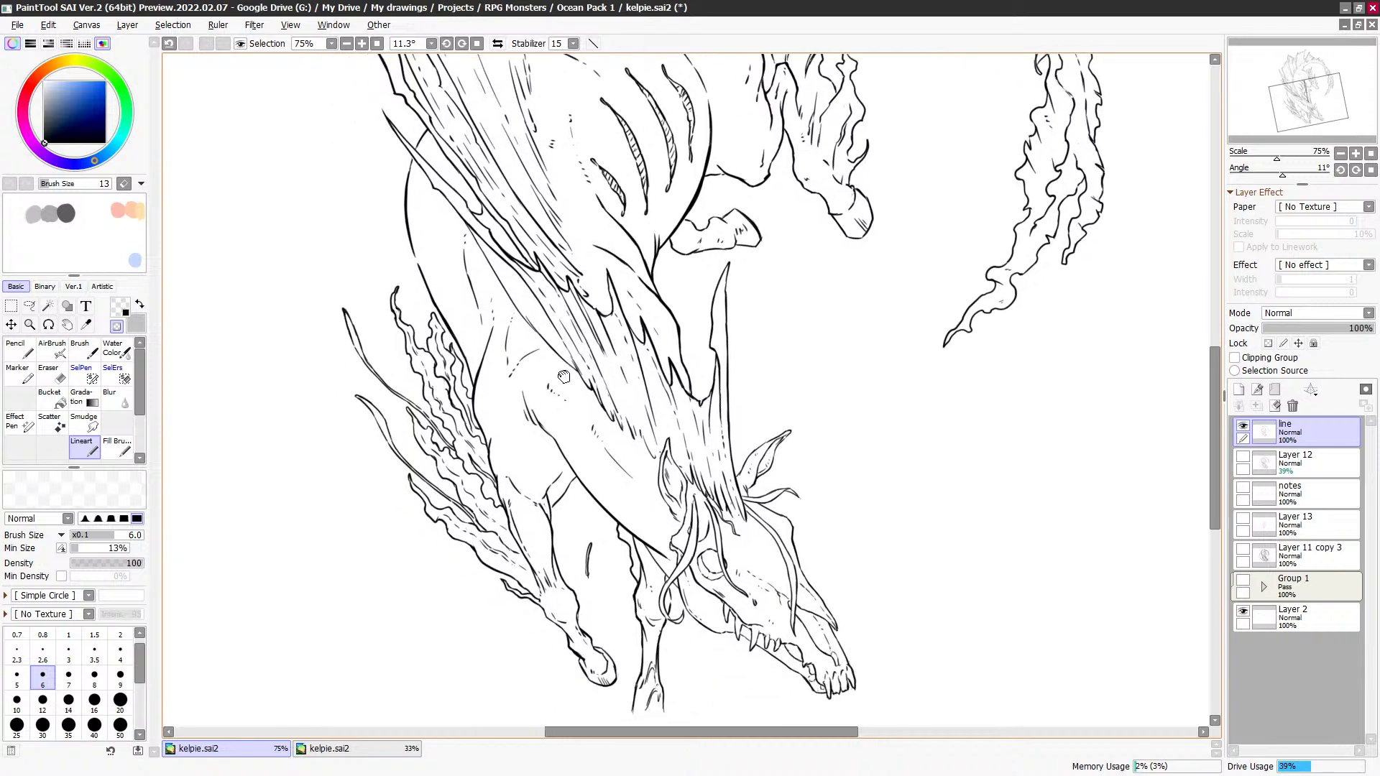
key(minus)
drag(417, 352, 437, 401)
key(ctrl+z)
key(minus)
drag(431, 447, 444, 458)
scroll(506, 475, down, 2)
key(minus)
key(ctrl+z)
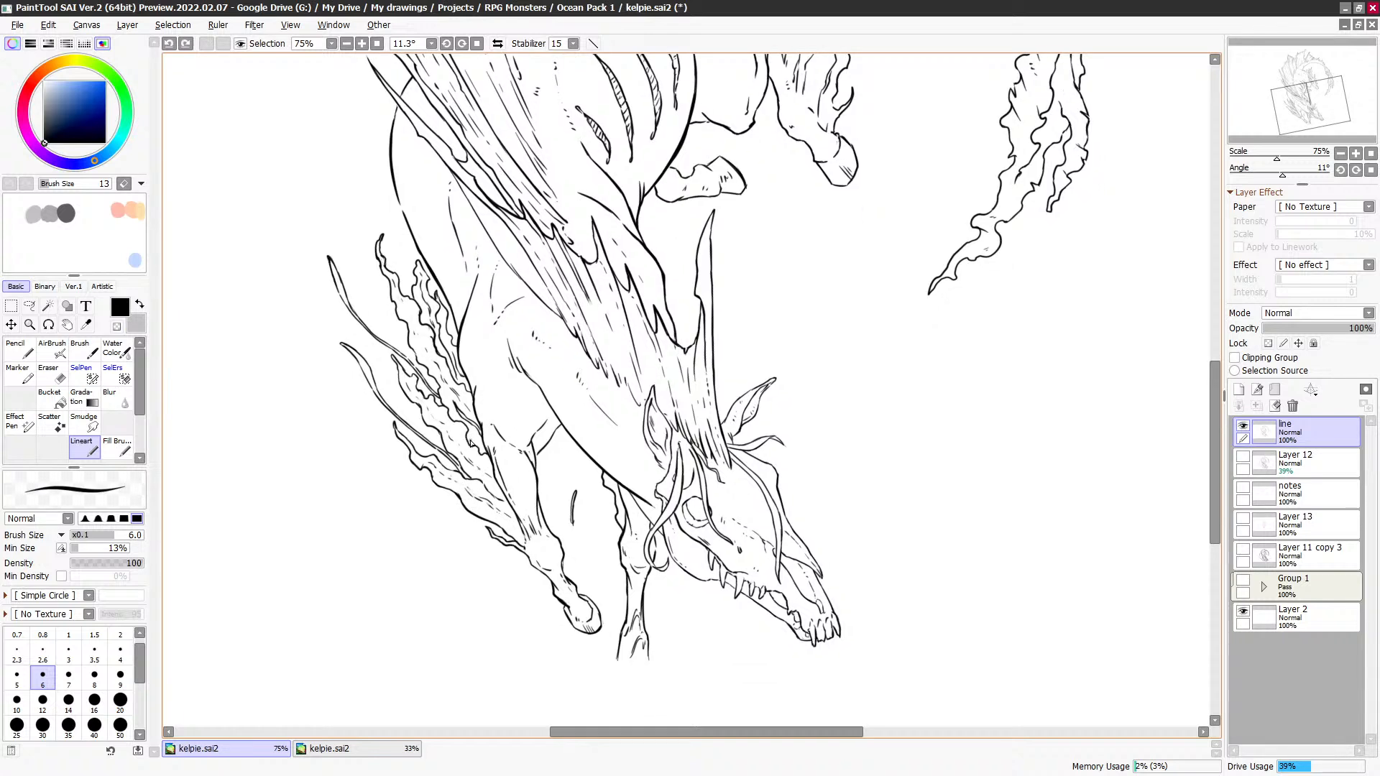
Step: Refine the hair strand closest to the front leg with small crease marks and erasing
key(minus)
drag(476, 449, 471, 431)
key(minus)
key(minus)
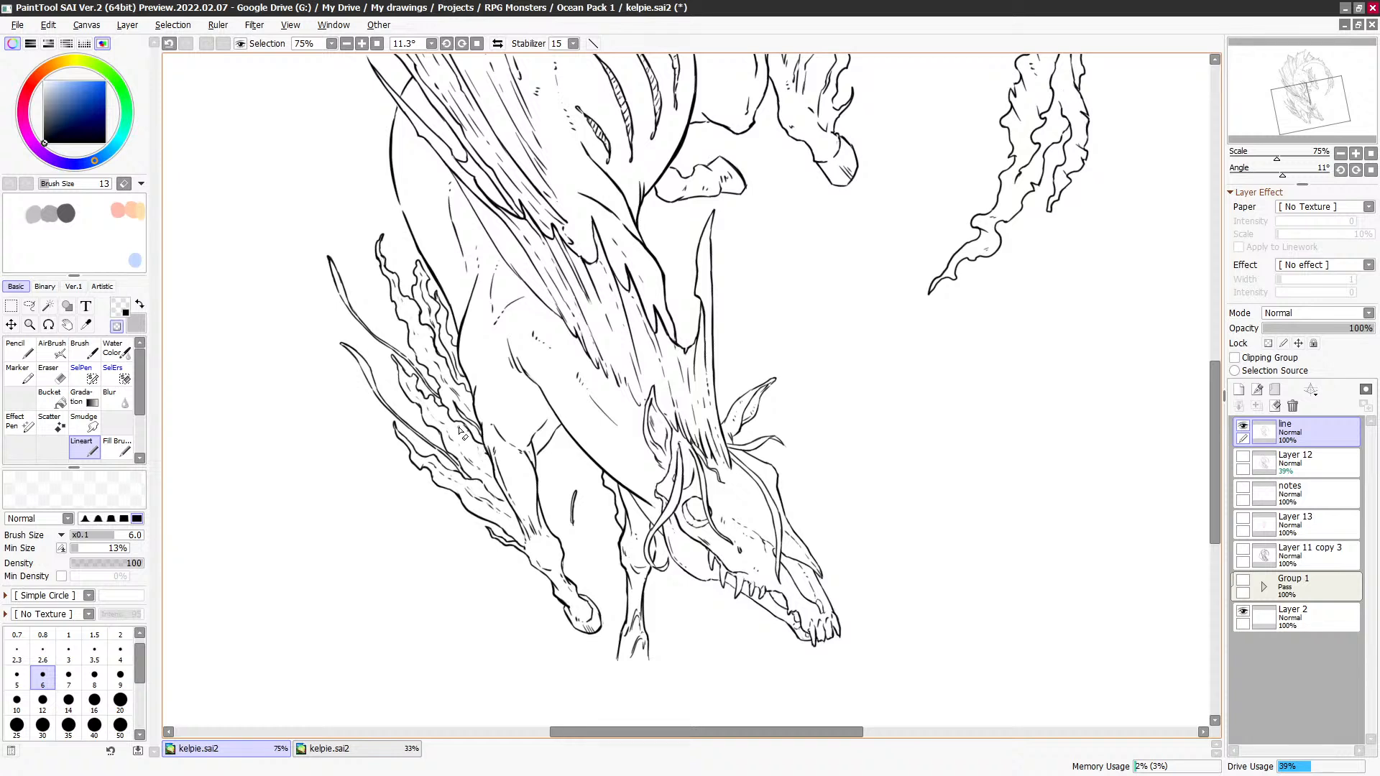
key(minus)
key(minus)
key(minus)
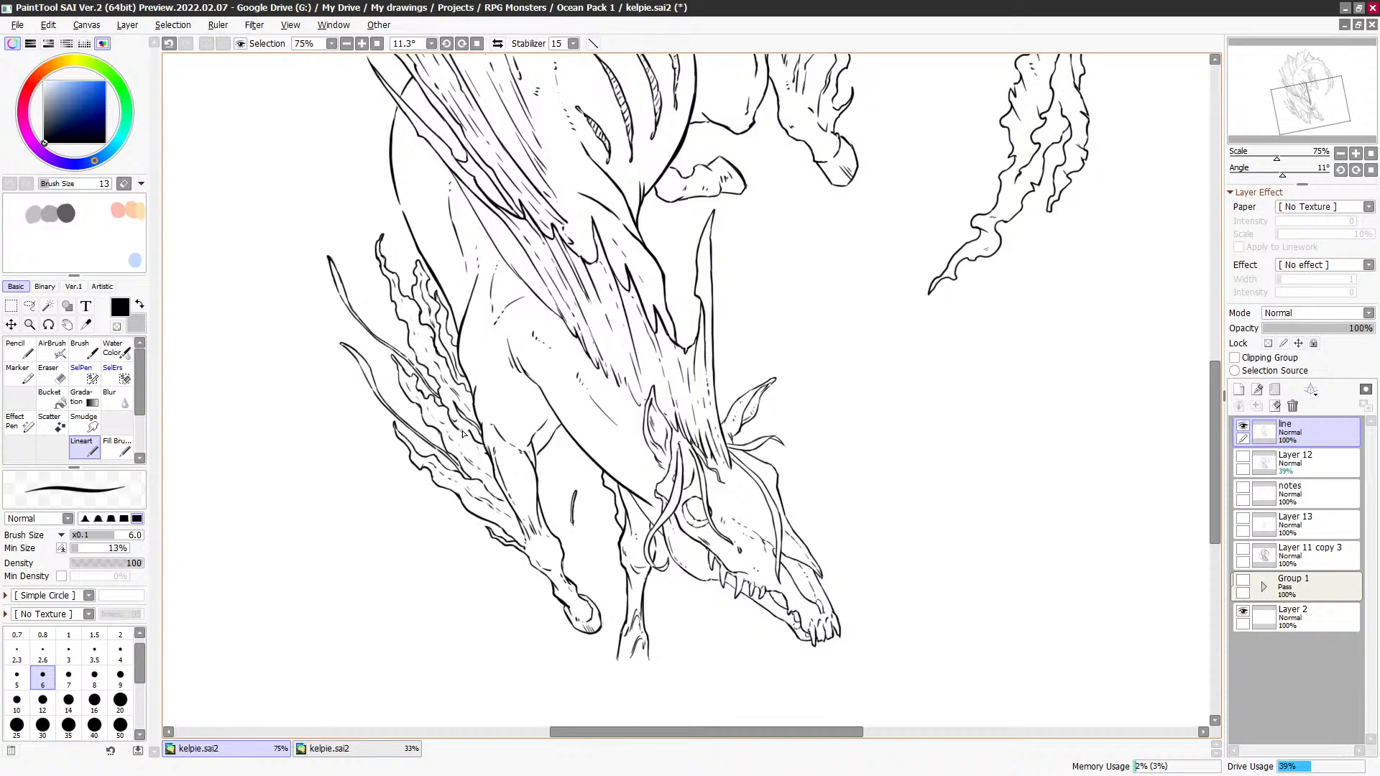
Step: Clean up the wavy hair strands behind the front leg, alternating between inking and erasing
key(ctrl+z)
key(minus)
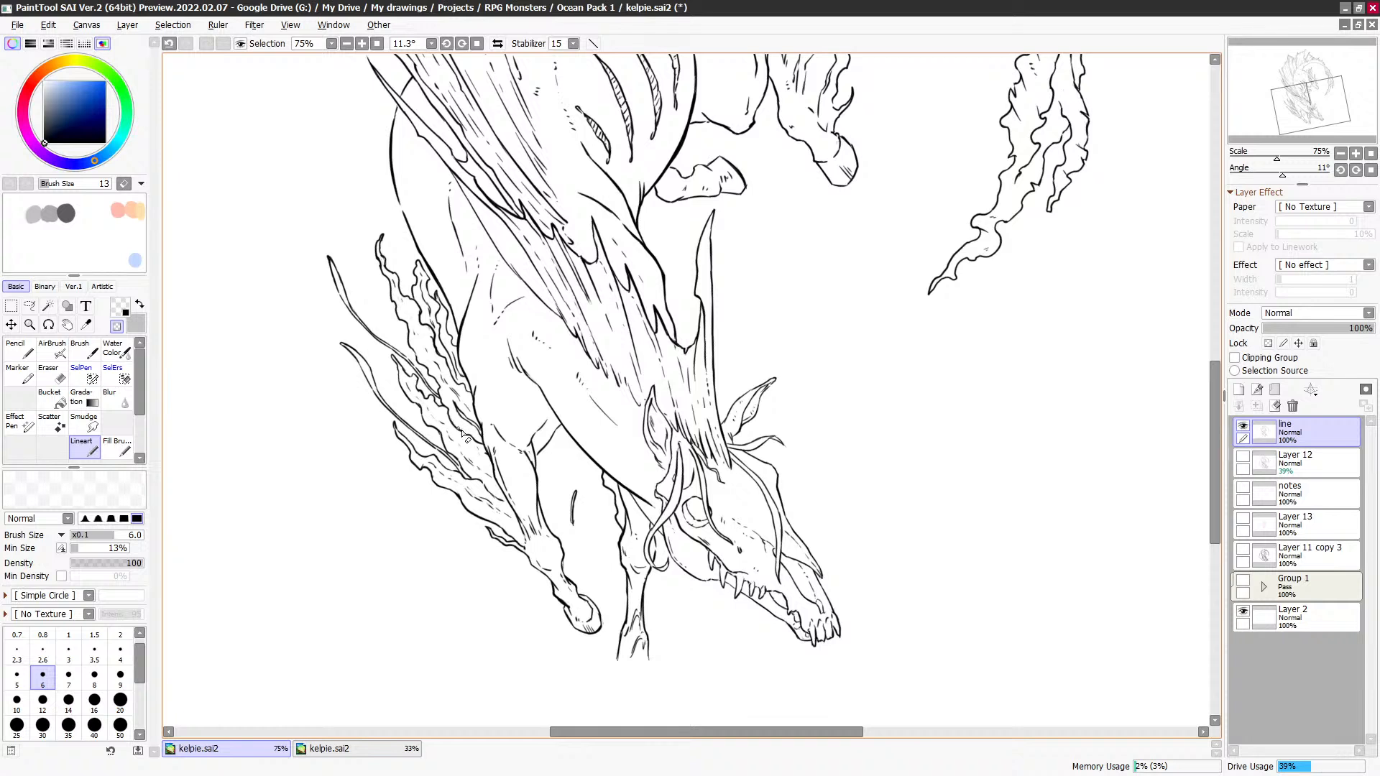
scroll(435, 385, up, 2)
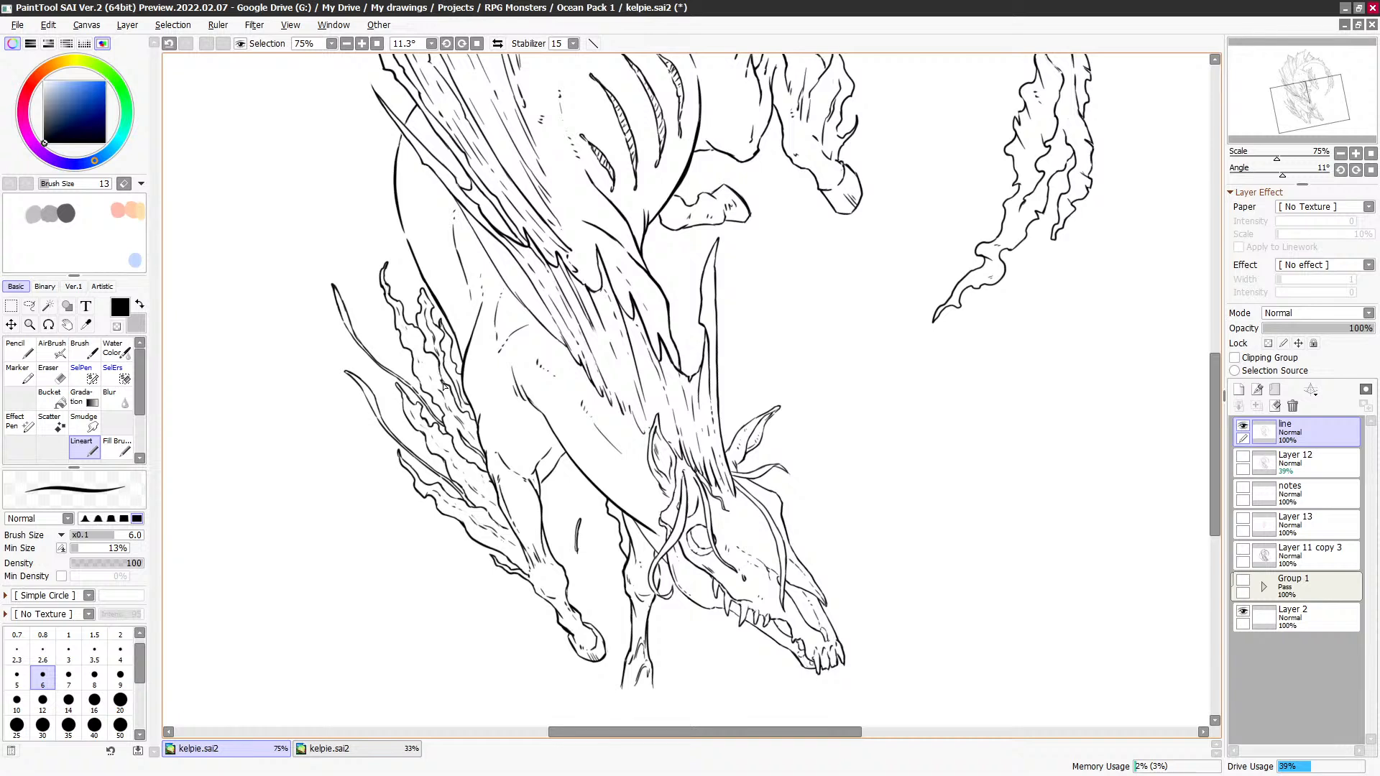
key(c)
scroll(583, 309, down, 2)
key(c)
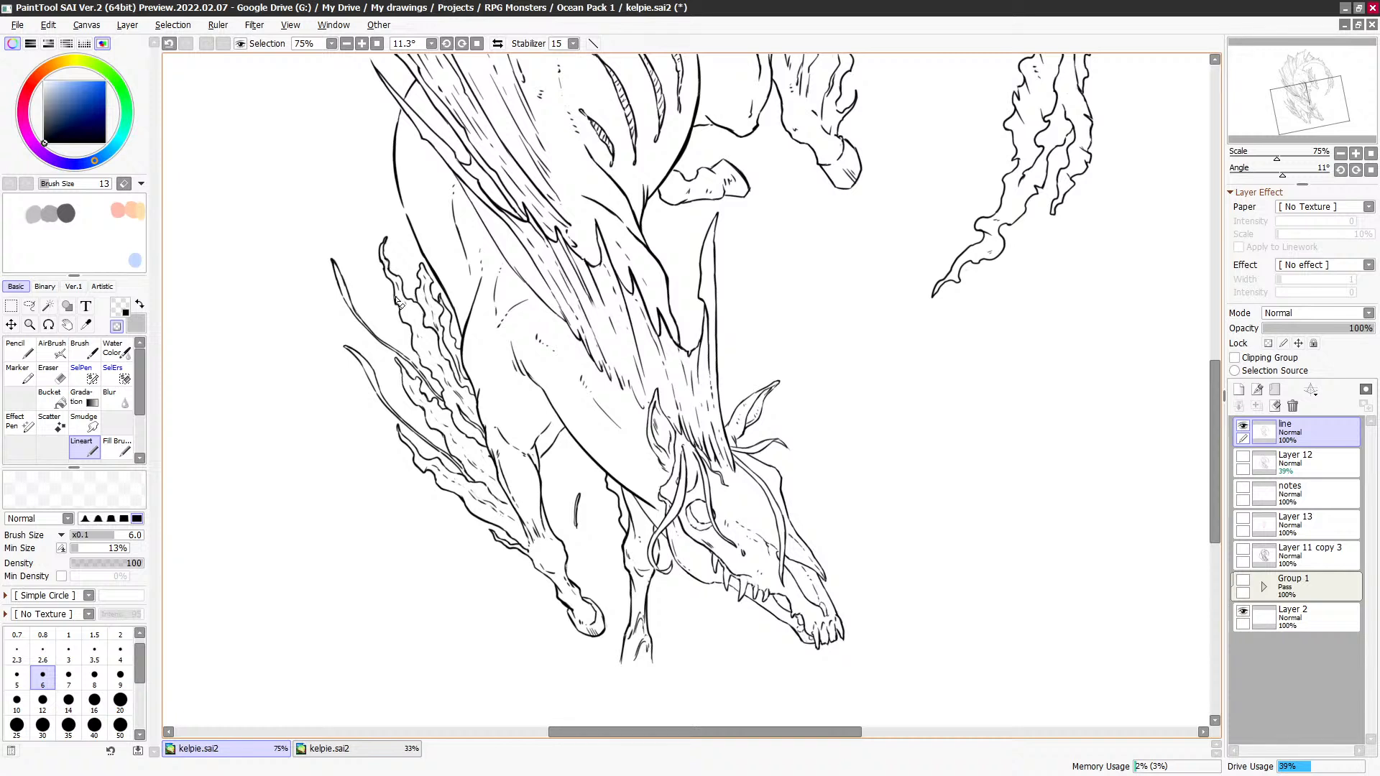
key(c)
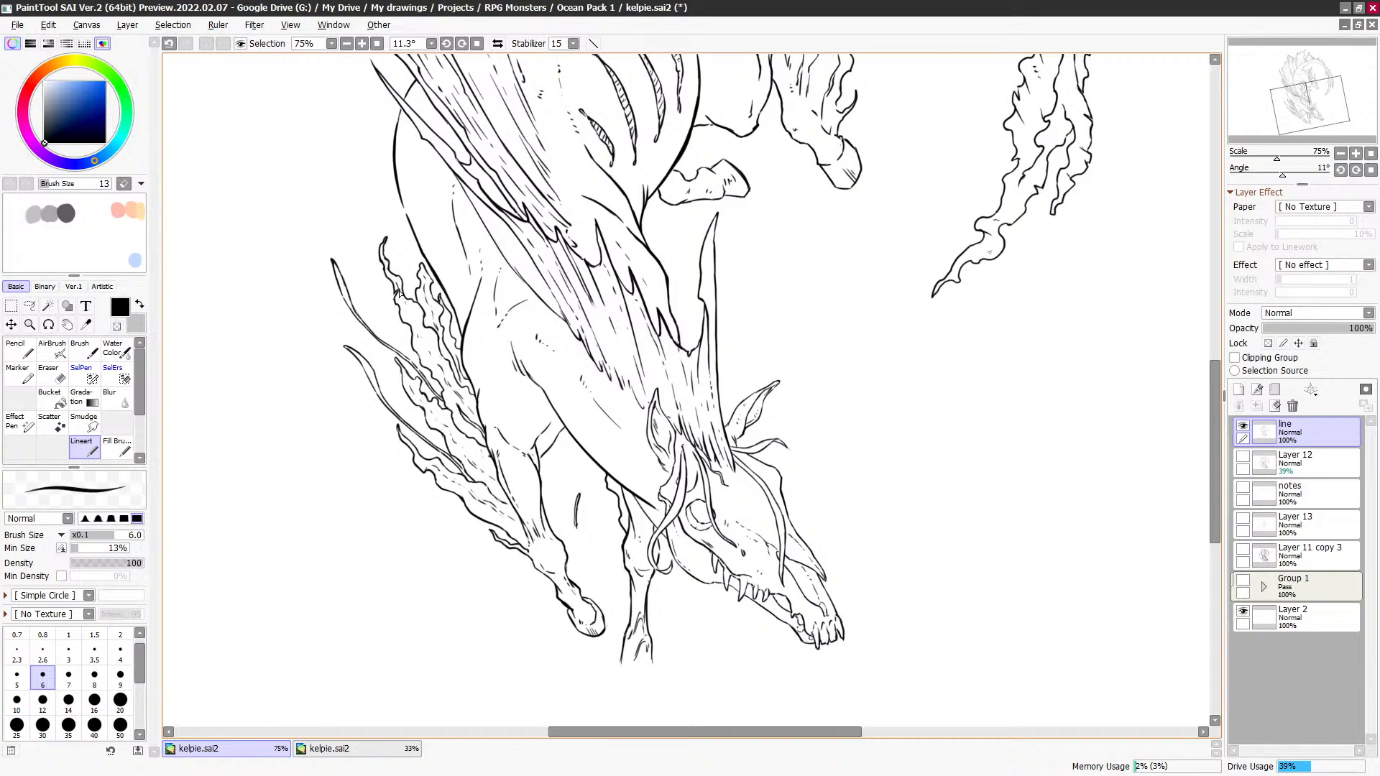
key(c)
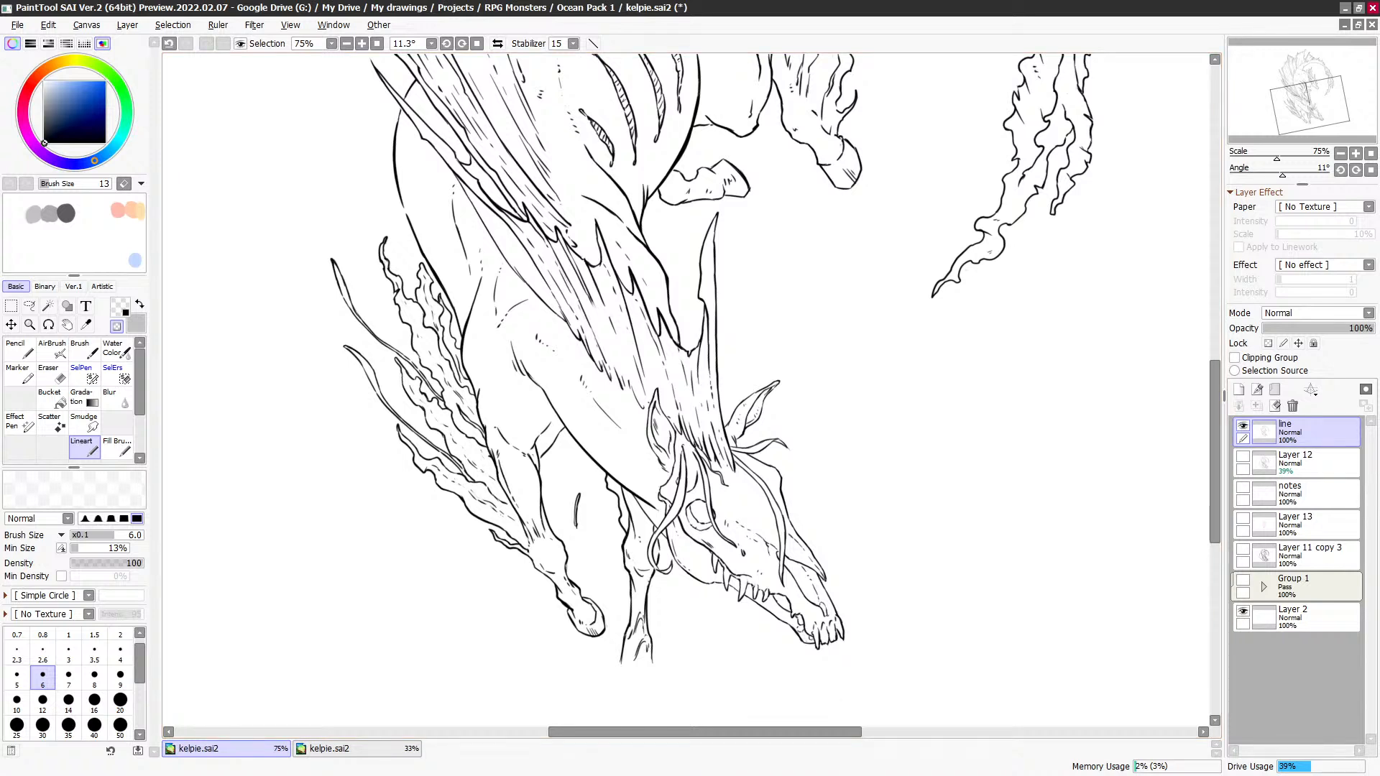
Step: Save the drawing and set the Lineart brush size to 4
key(ctrl+Tab)
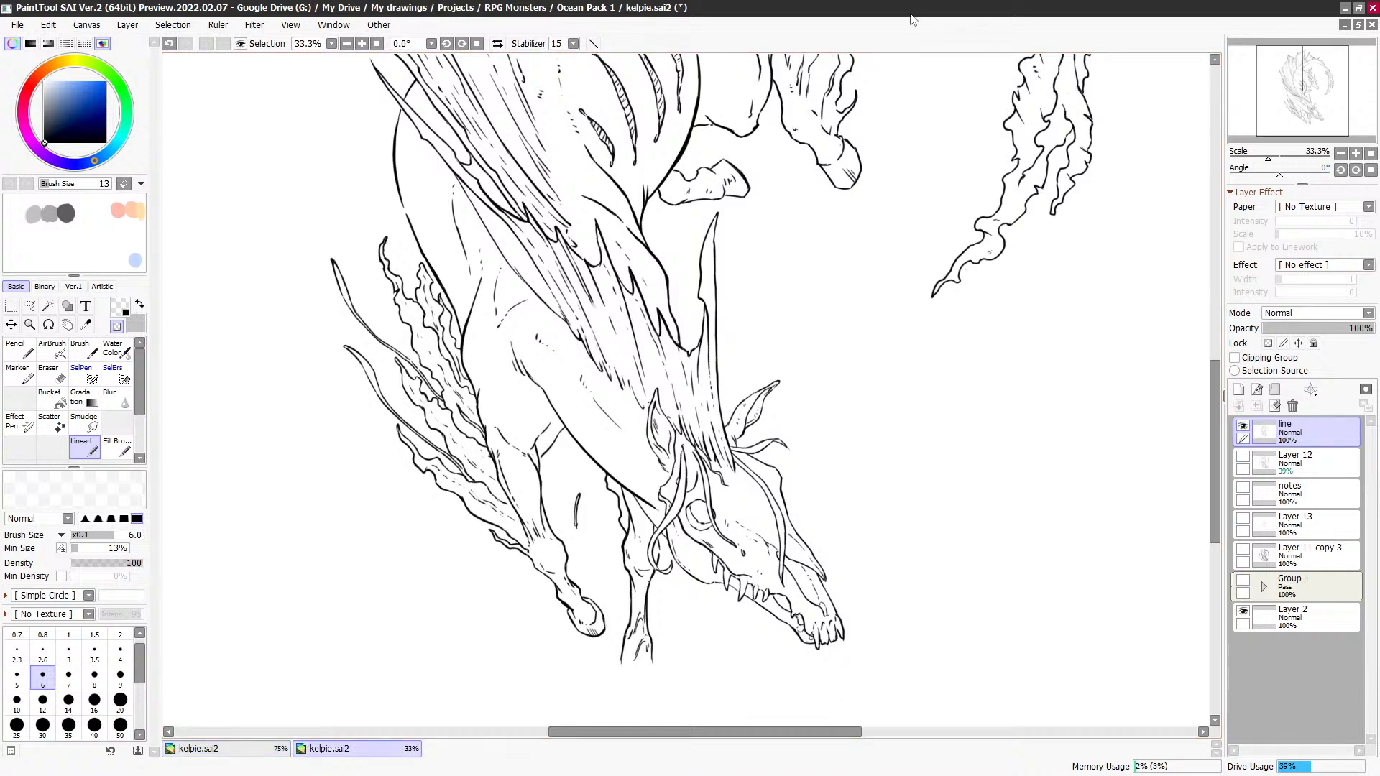
key(ctrl+Tab)
drag(794, 381, 810, 283)
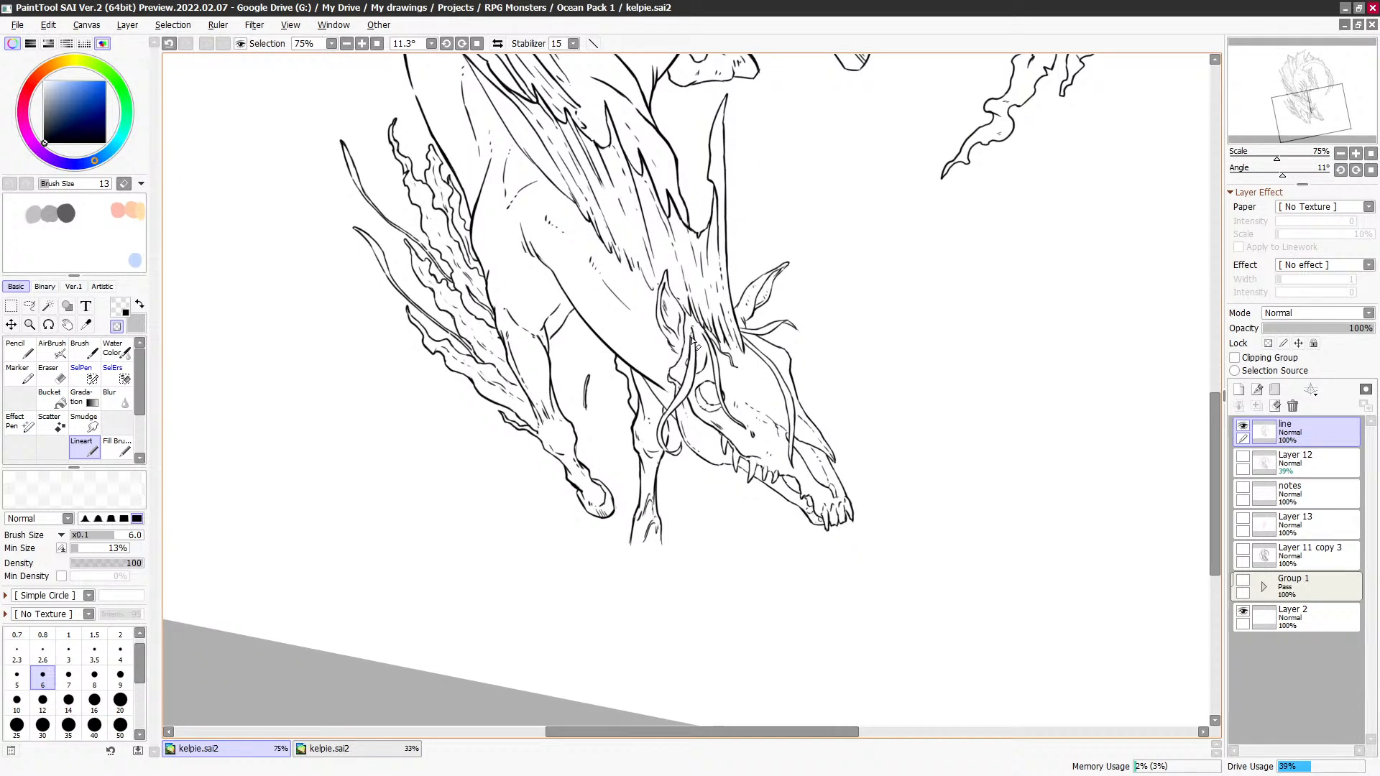
key(f)
key(l)
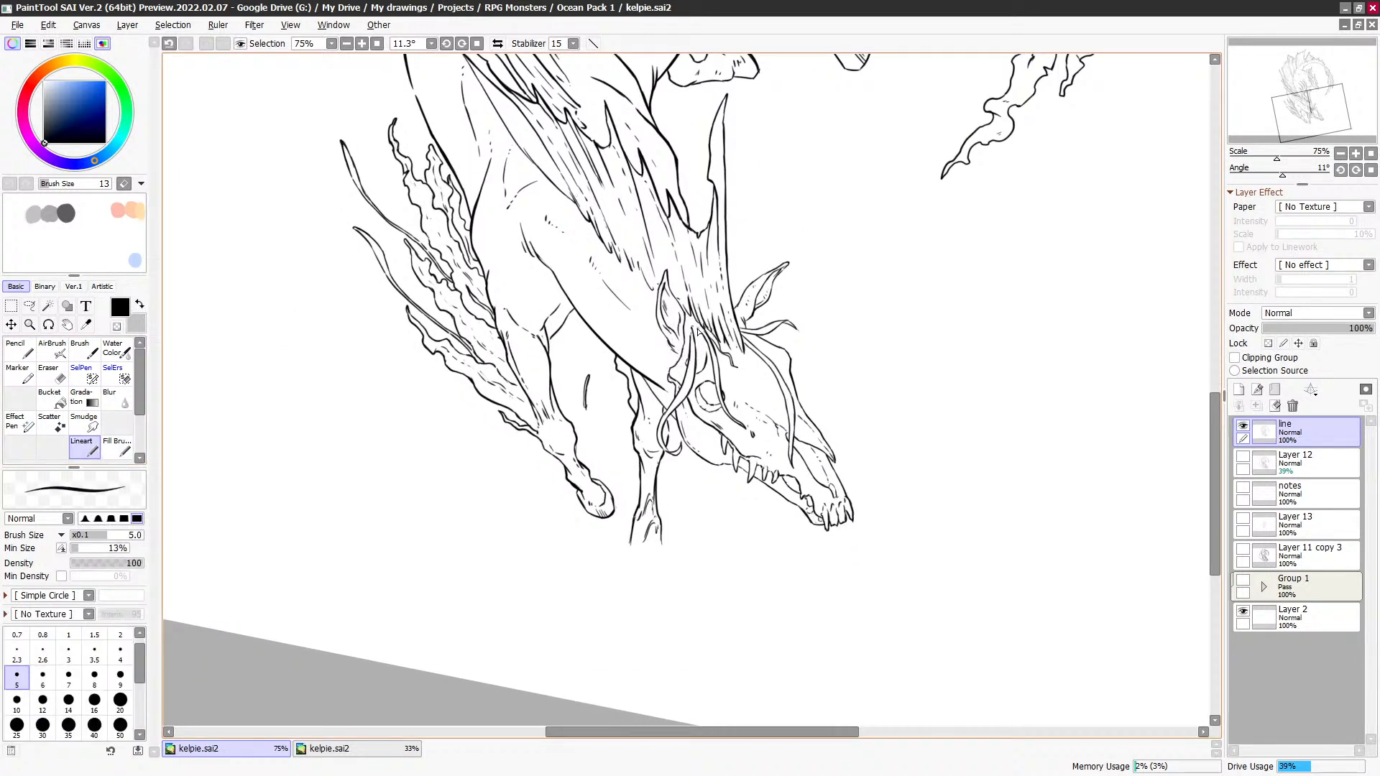
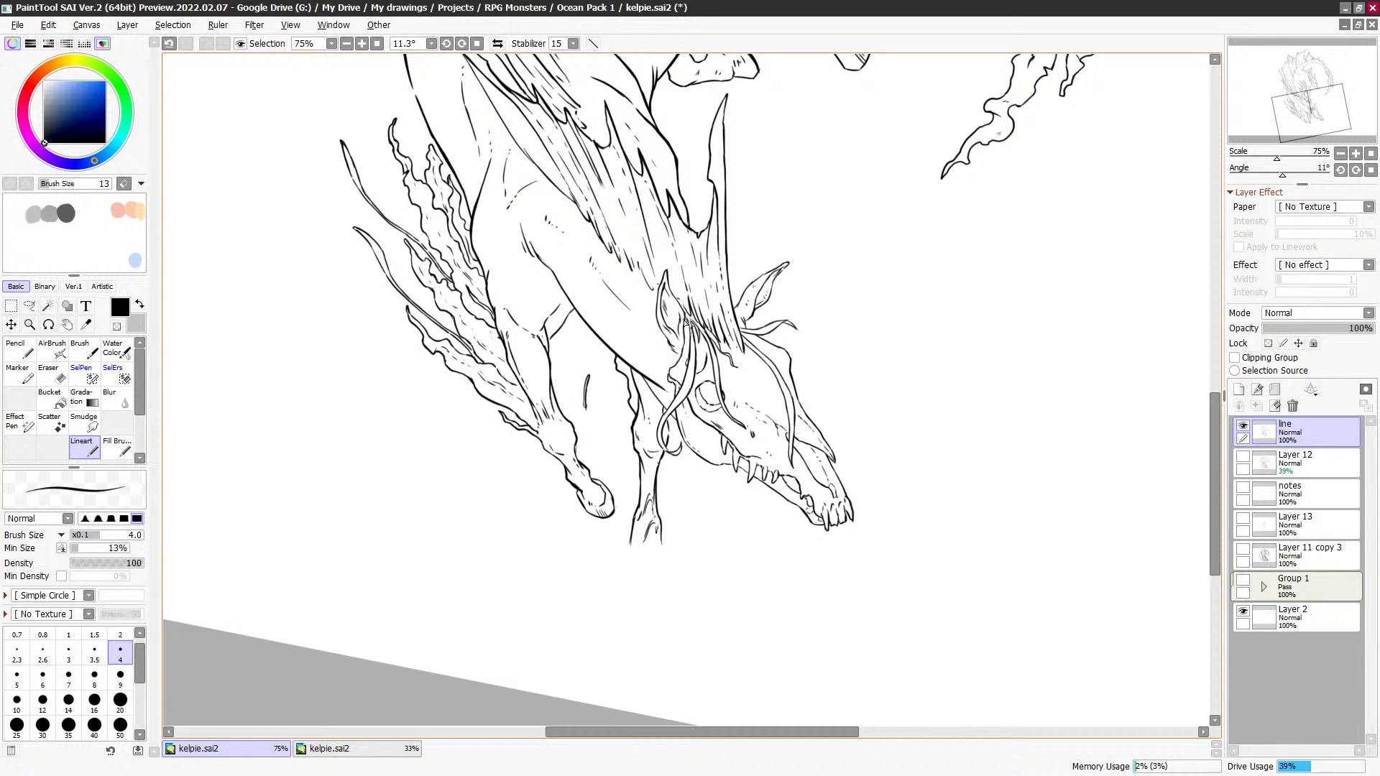
Step: Ink a thin curved strand hanging beside the kelpie's near ear
mouse_move(655, 322)
mouse_down()
mouse_move(649, 345)
mouse_move(656, 325)
mouse_move(629, 329)
mouse_move(663, 293)
mouse_up()
key(ctrl+z)
key(ctrl+z)
scroll(710, 253, up, 1)
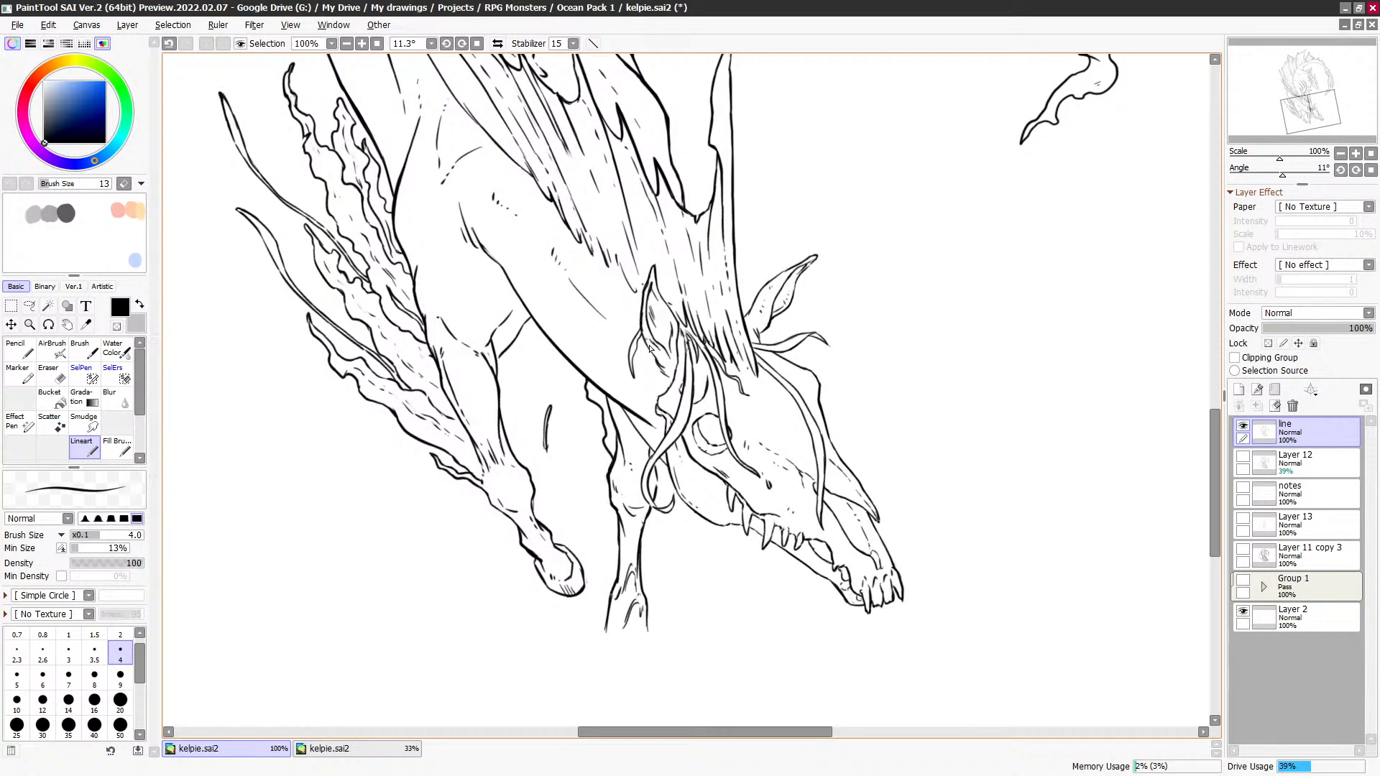
key(ctrl+z)
drag(641, 320, 636, 391)
key(minus)
key(minus)
Step: Try inking two long curved whiskers extending outward from the far ear
mouse_move(667, 347)
mouse_down()
mouse_move(700, 274)
mouse_move(749, 230)
mouse_move(691, 272)
mouse_move(759, 217)
mouse_move(998, 89)
mouse_up()
key(ctrl+z)
key(ctrl+z)
drag(783, 303, 898, 312)
mouse_move(794, 282)
mouse_down()
mouse_move(1003, 230)
mouse_move(791, 289)
mouse_up()
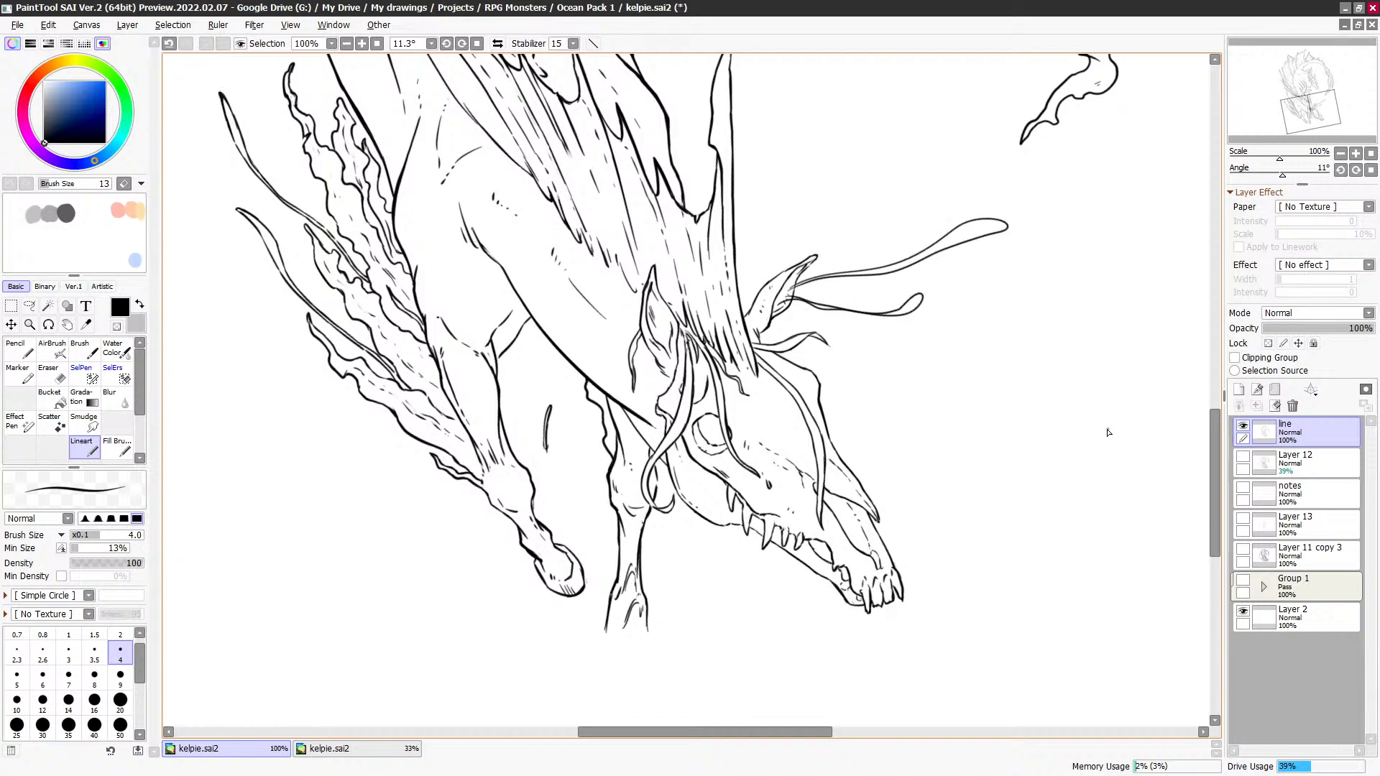
key(ctrl+z)
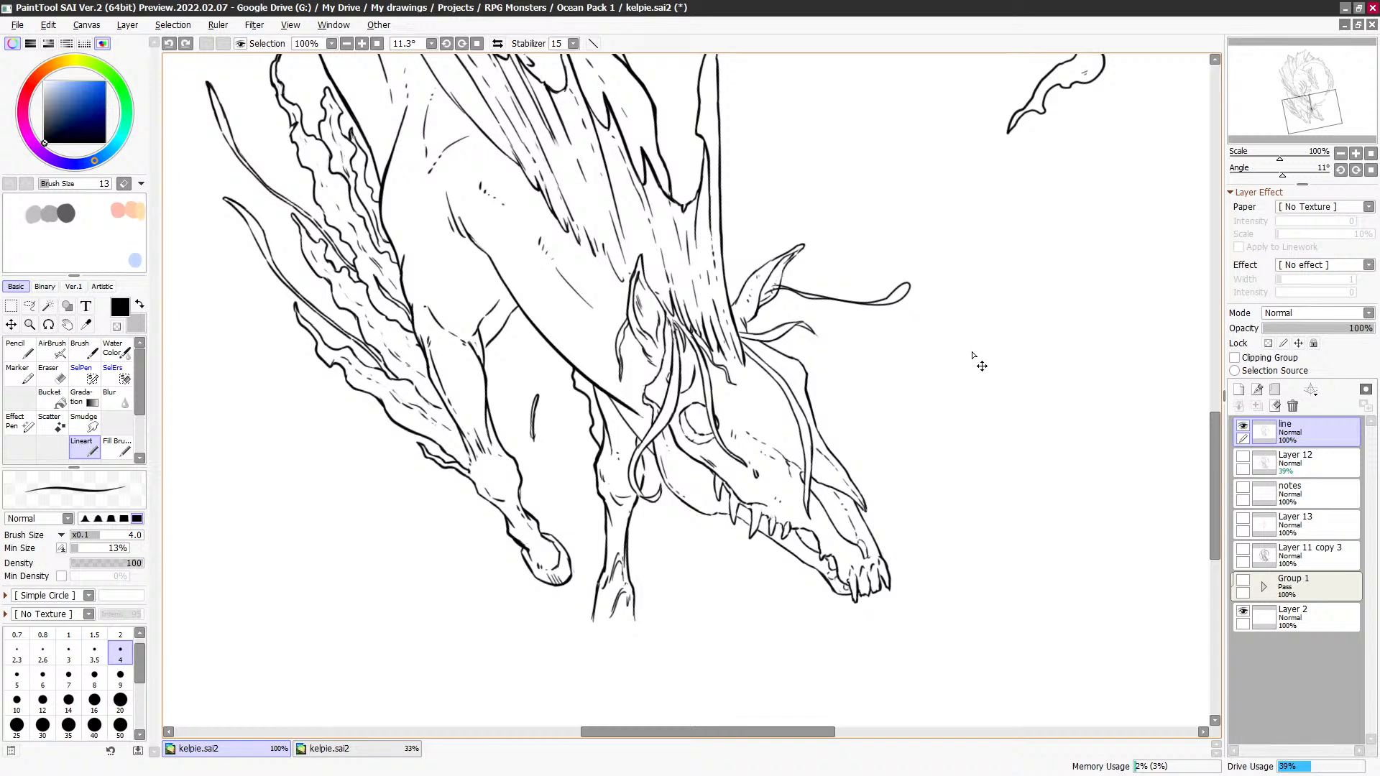
key(ctrl+z)
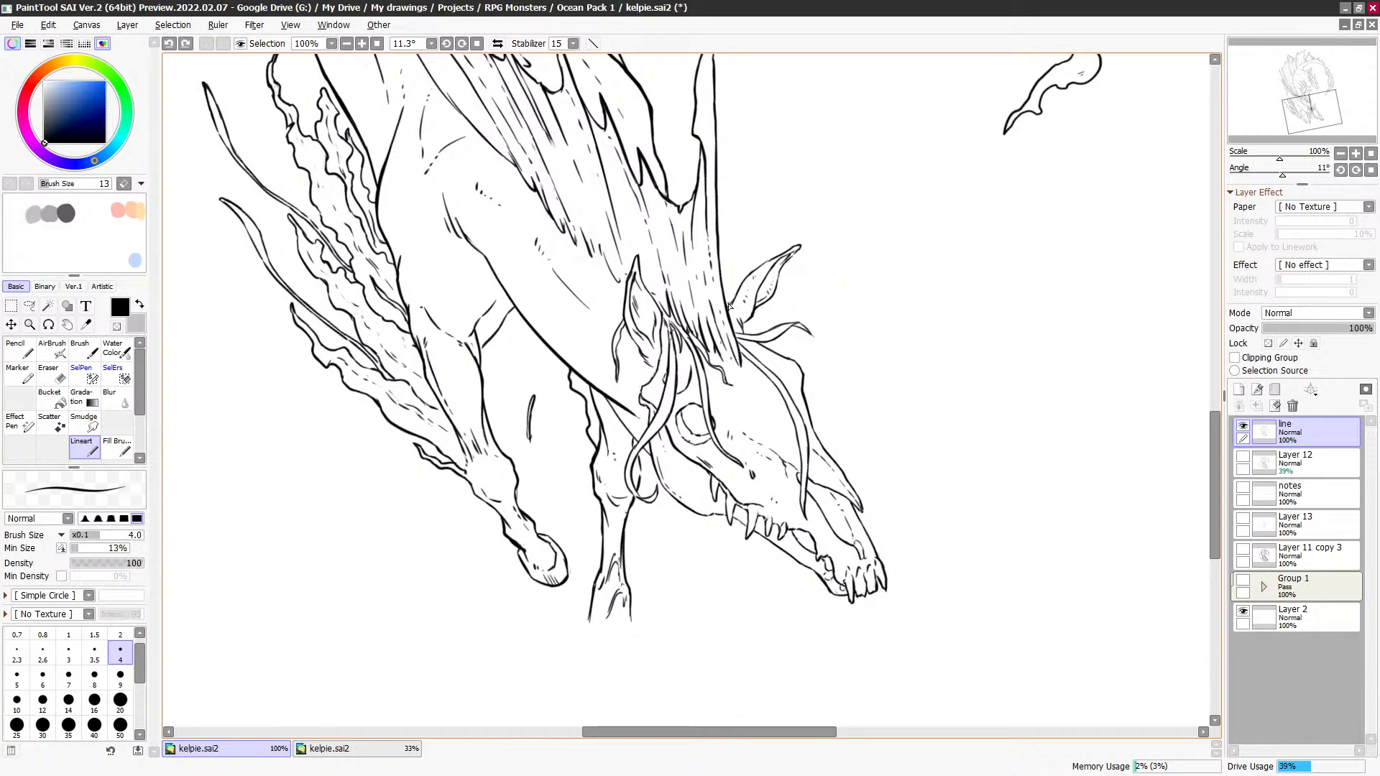
Step: Touch up the ears with short ink marks near their bases
drag(728, 307, 738, 295)
key(ctrl+z)
drag(646, 358, 641, 345)
Step: Try two parallel straight guide lines across the skull, one at the eye socket and one at the muzzle tip
scroll(724, 372, down, 1)
scroll(870, 342, down, 3)
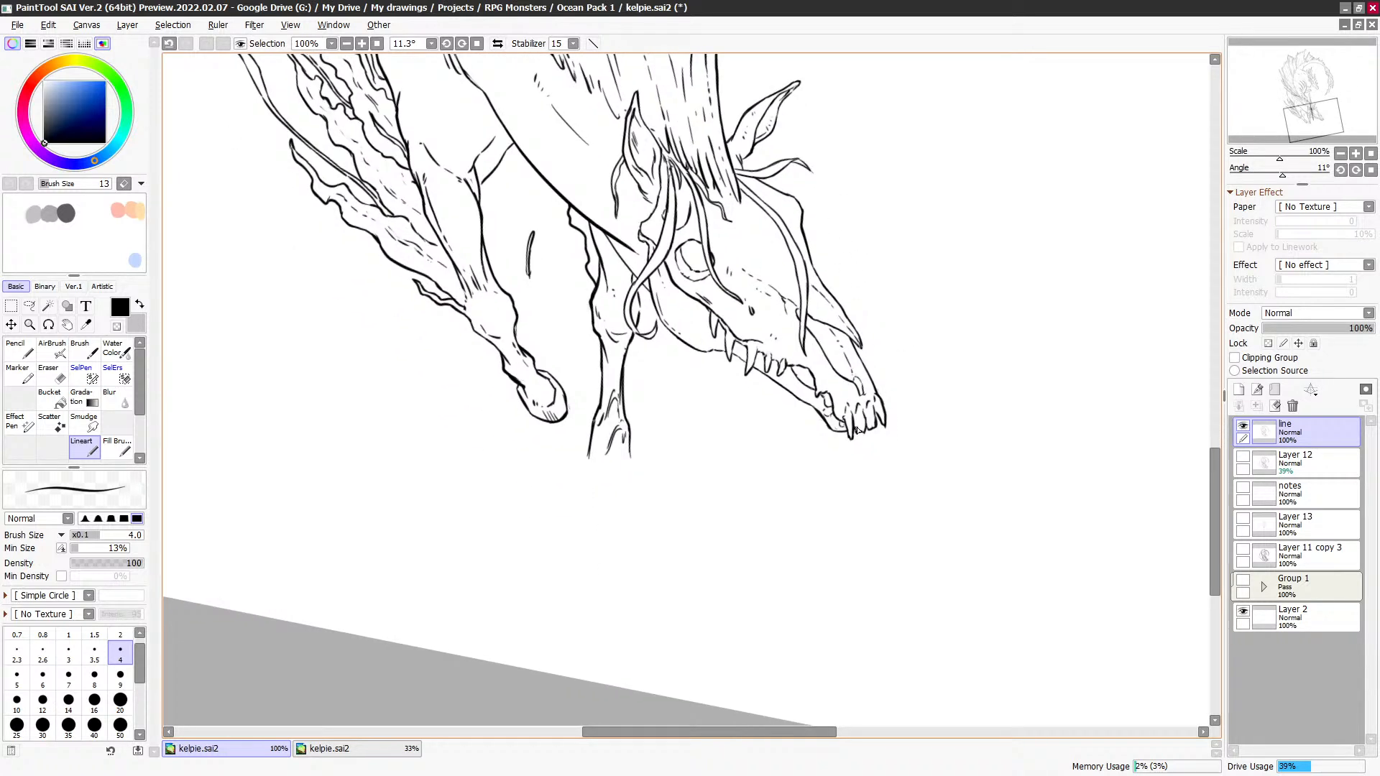
scroll(941, 345, up, 1)
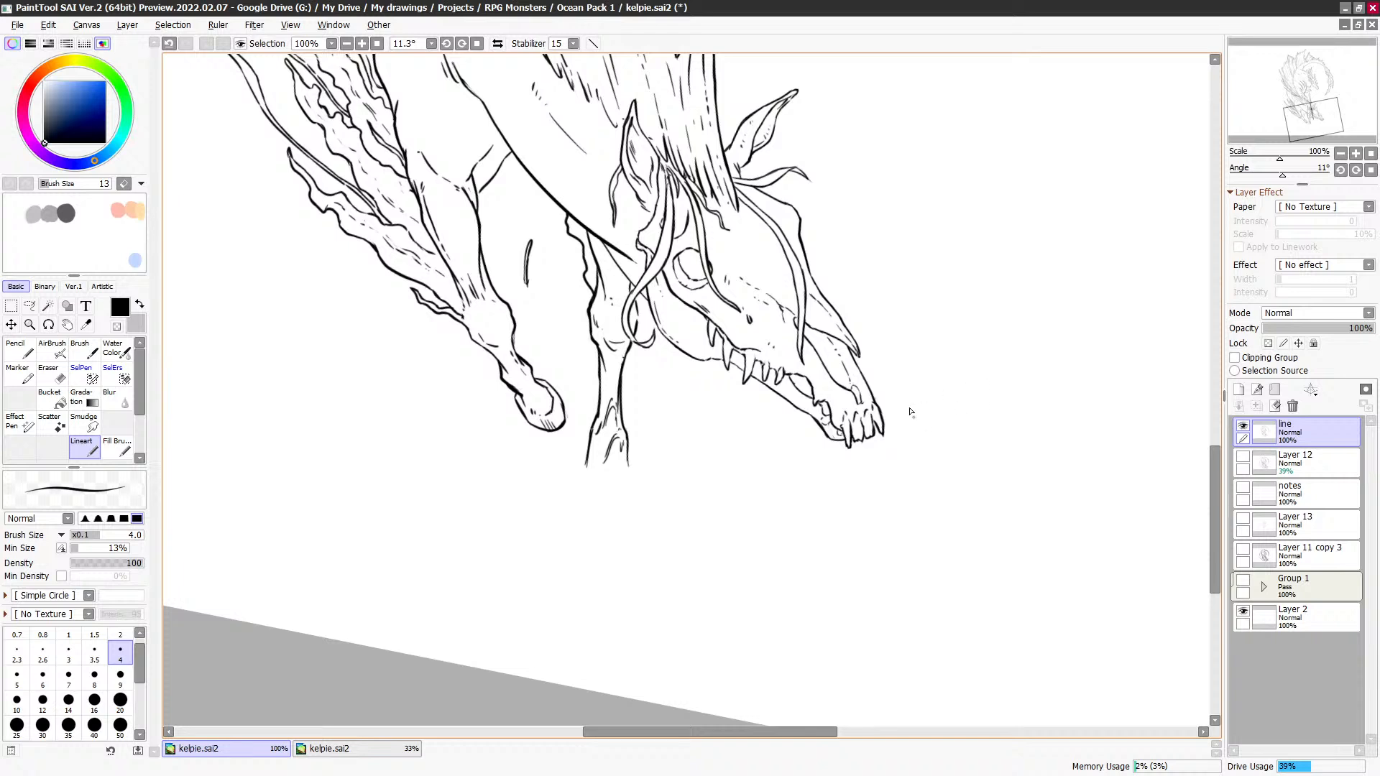
drag(852, 448, 998, 381)
drag(683, 253, 849, 178)
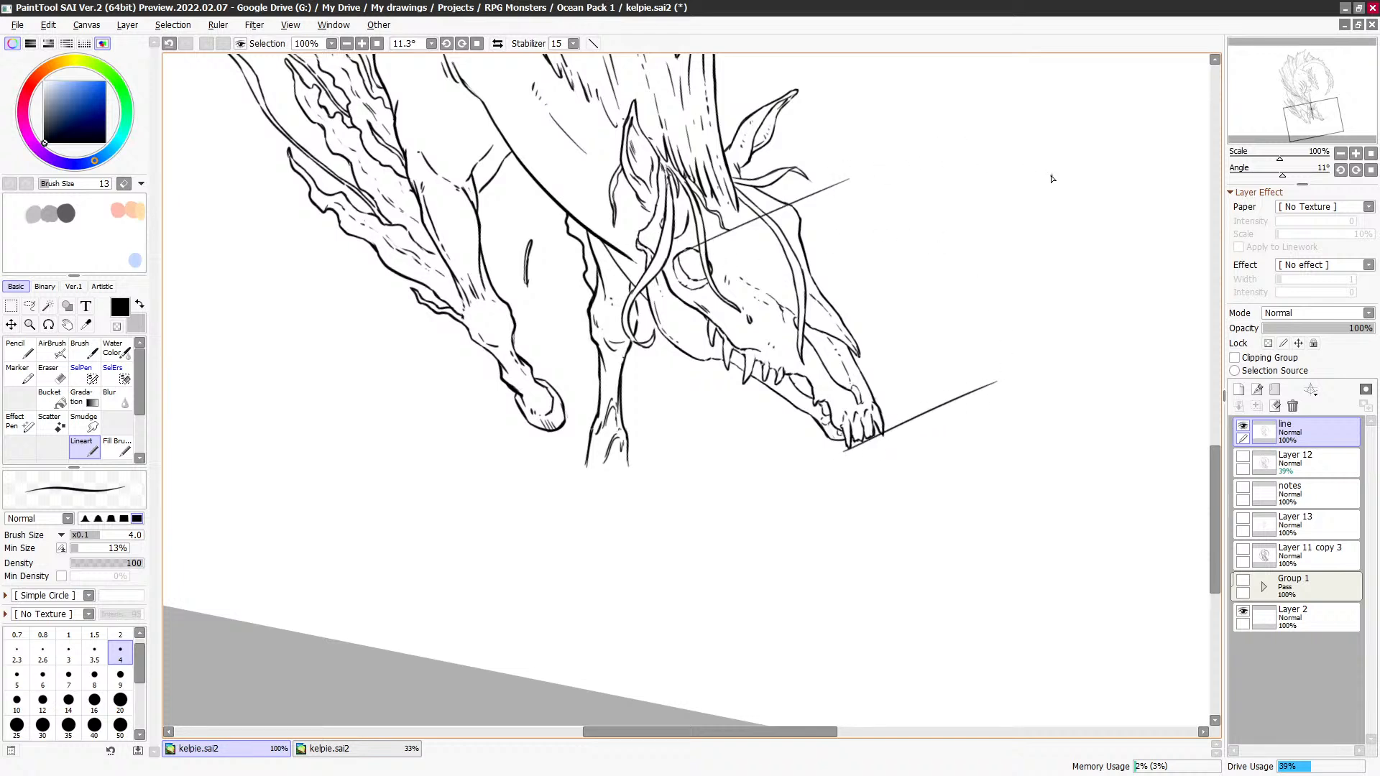
key(ctrl+z)
key(ctrl+z)
Step: Lasso the front teeth at the muzzle tip, shift them slightly outward with a transform, and deselect
key(l)
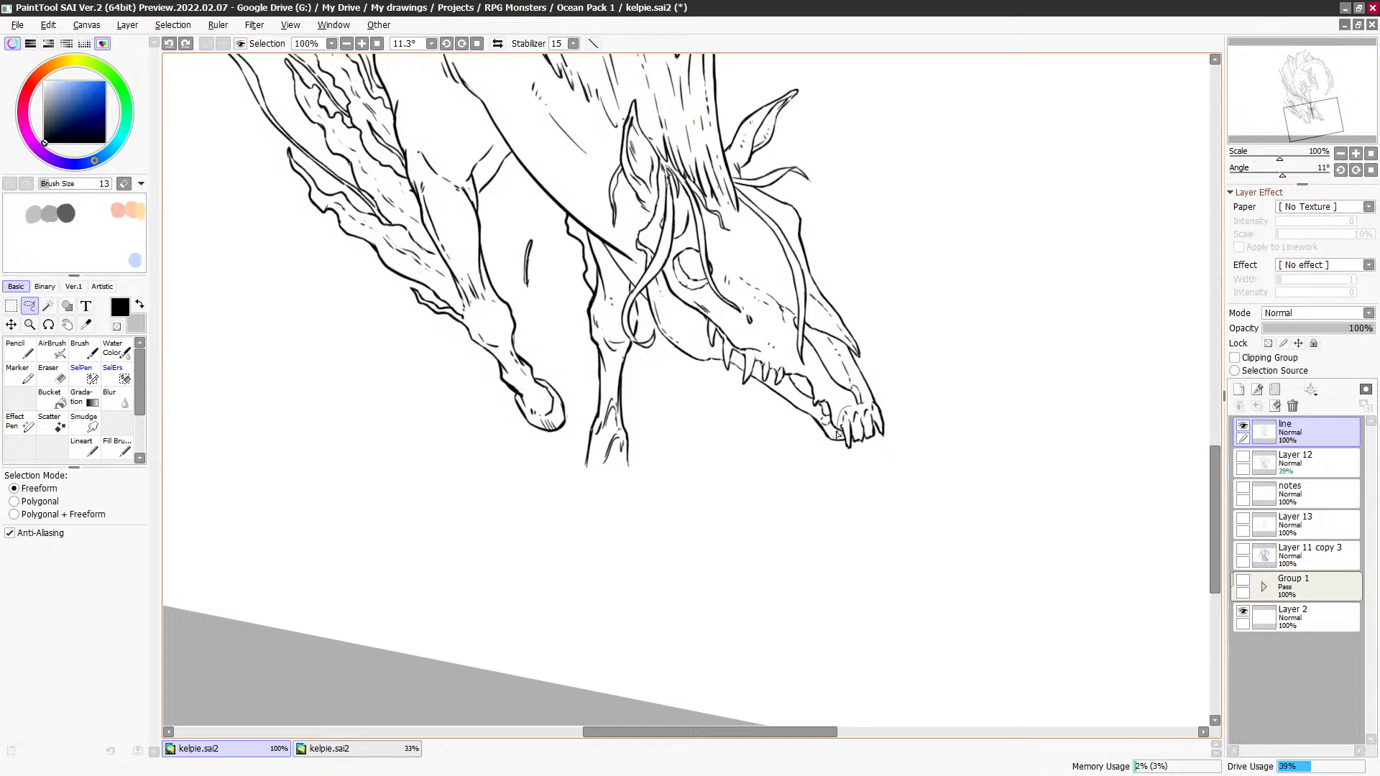
mouse_move(837, 434)
mouse_down()
mouse_move(886, 467)
mouse_move(901, 397)
mouse_move(871, 395)
mouse_up()
key(ctrl+t)
drag(929, 353, 924, 344)
drag(872, 410, 875, 408)
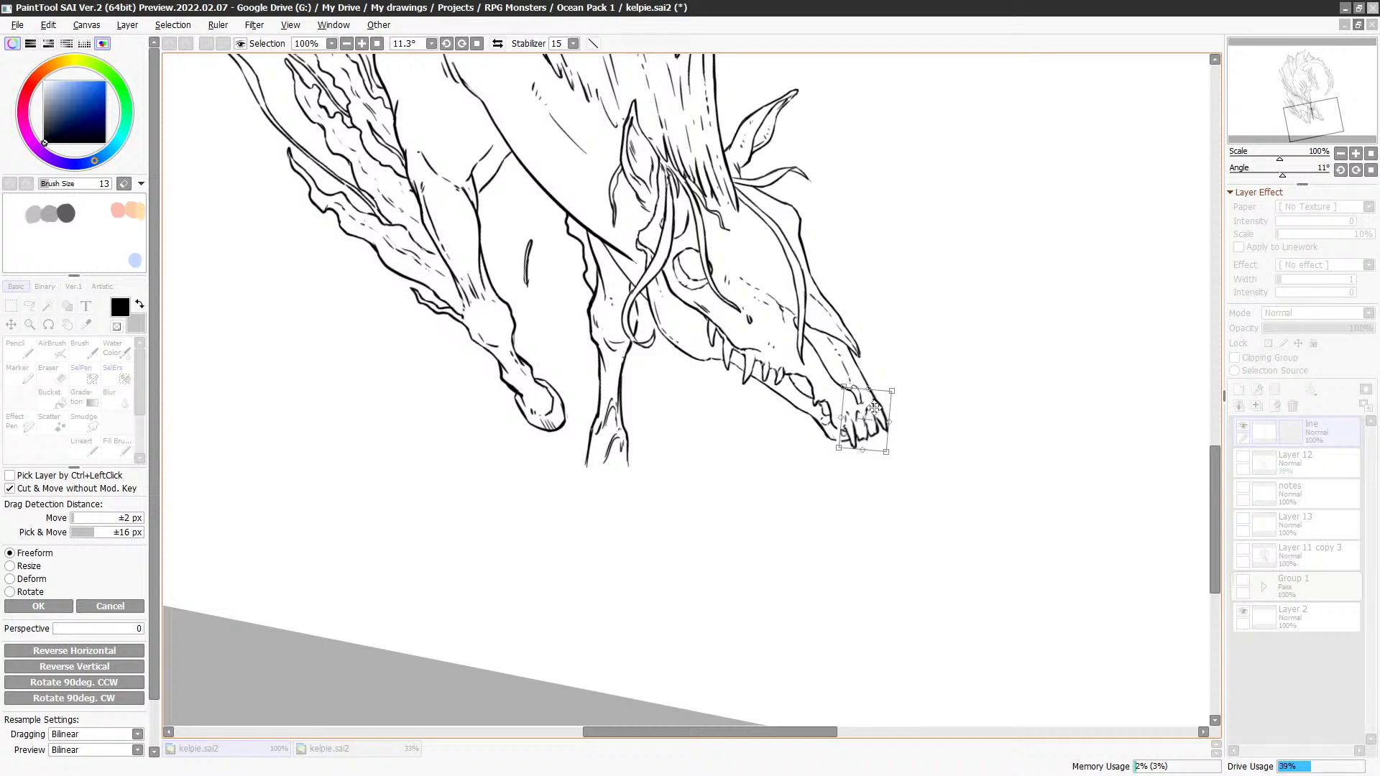
key(Return)
key(ctrl+d)
Step: Repair the jaw lines around the front teeth with the Lineart brush at size 4 and ink a small hatched nostril
key(b)
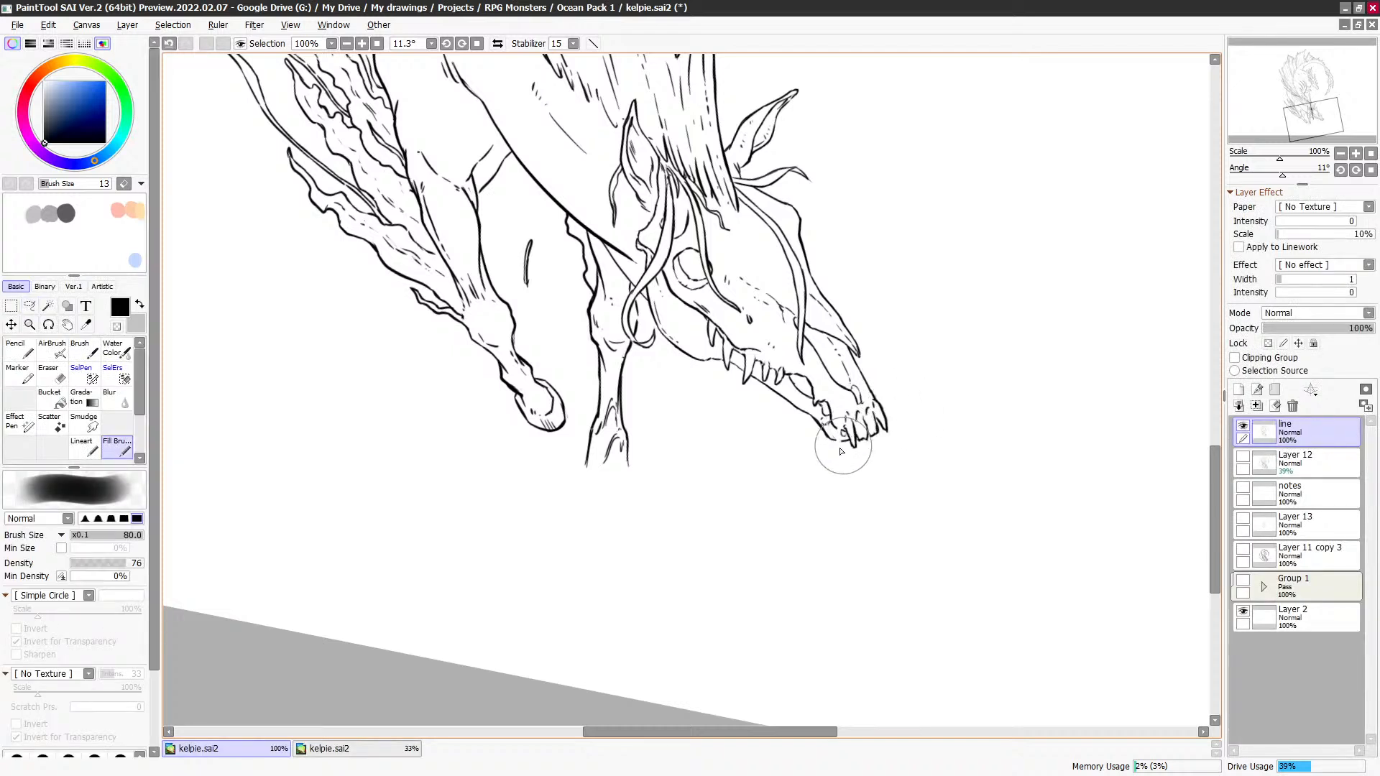
click(96, 450)
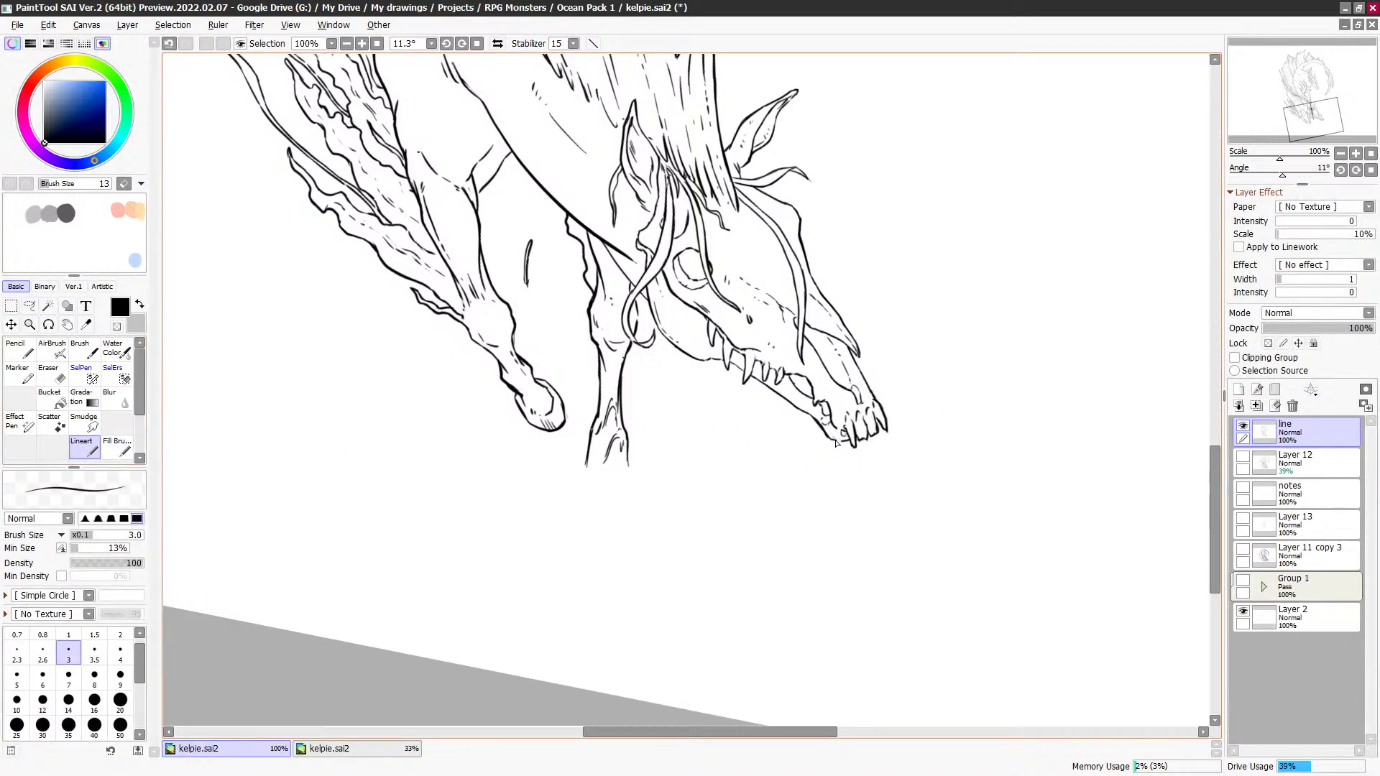
scroll(896, 407, up, 2)
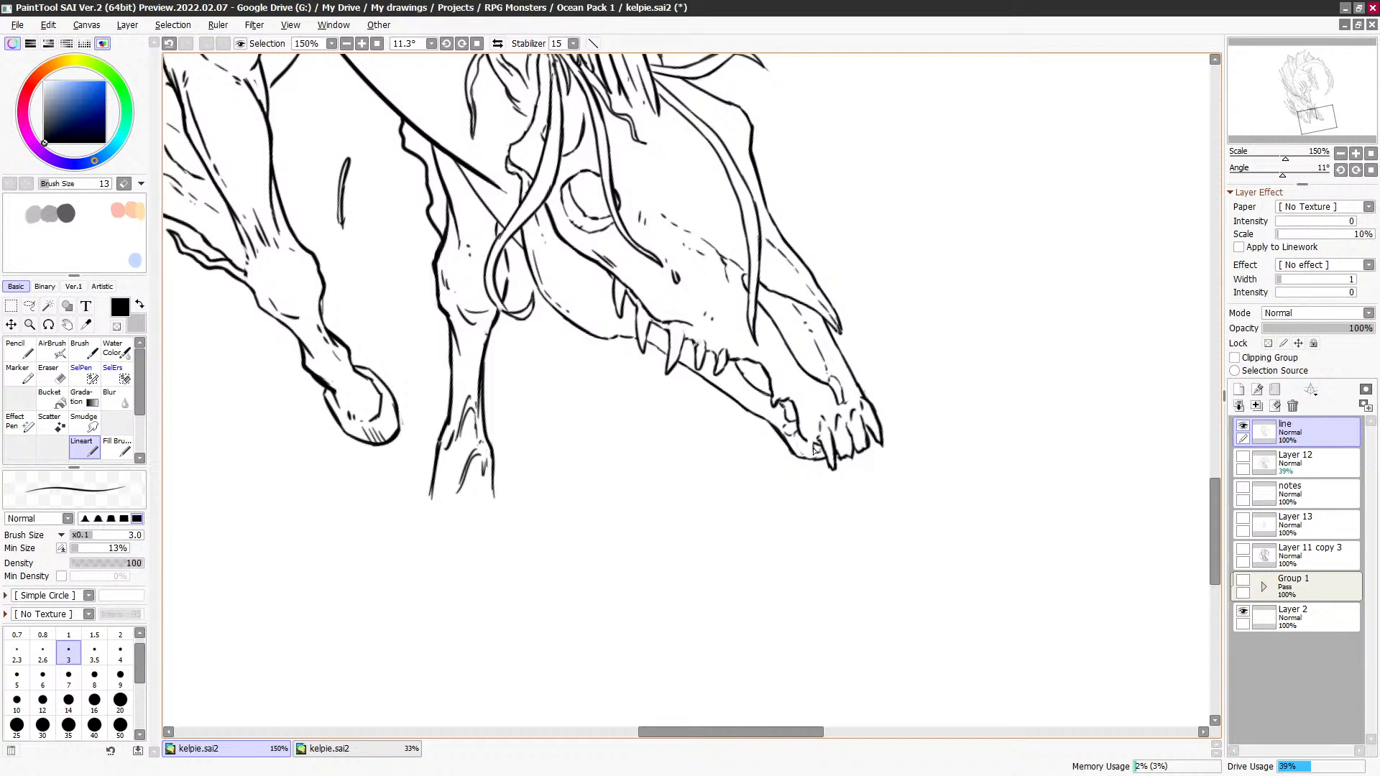
key(bracketright)
key(bracketright)
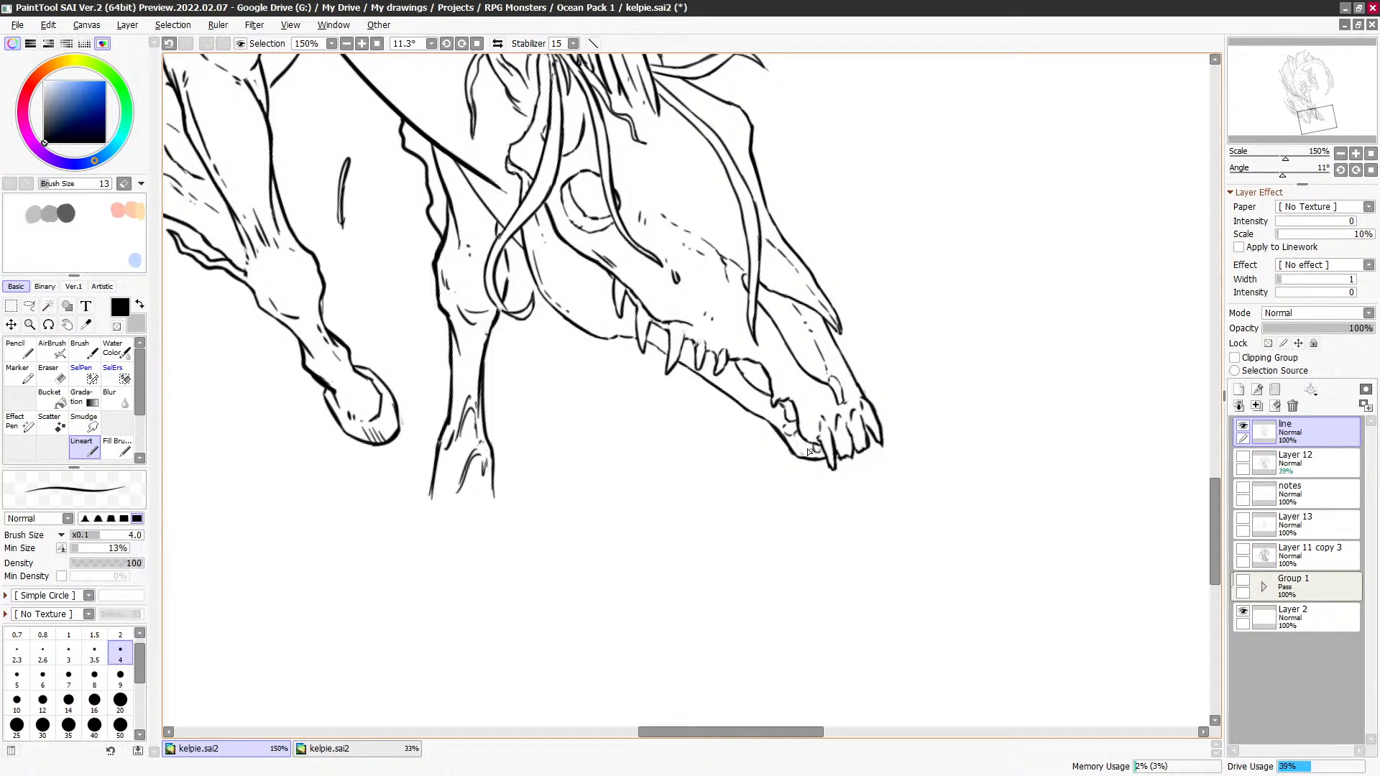
key(e)
key(e)
key(e)
key(e)
key(c)
key(c)
drag(927, 399, 945, 332)
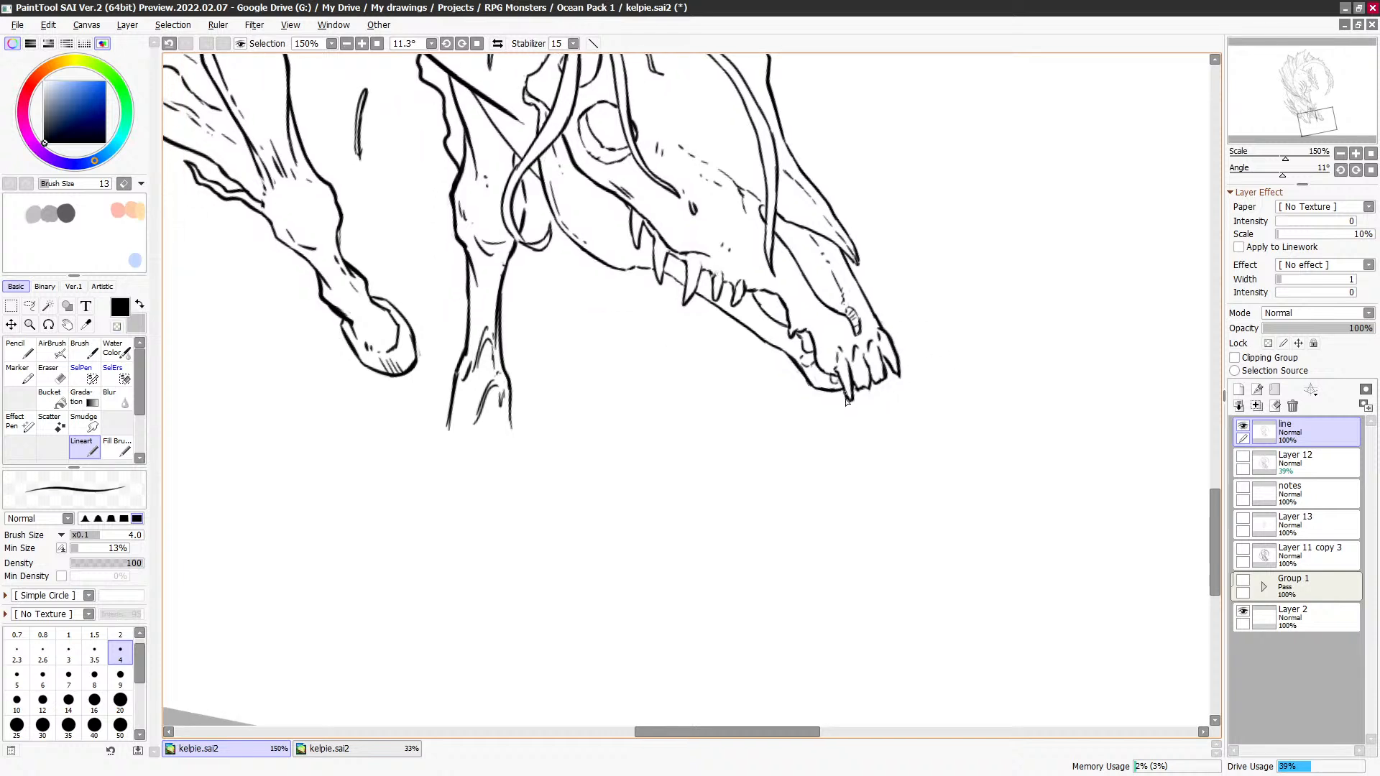
Step: Clean up the raised front leg's line art, erasing and re-inking the small crease on its upper inner contour
mouse_move(849, 392)
mouse_down()
mouse_move(877, 373)
mouse_move(881, 460)
mouse_up()
key(c)
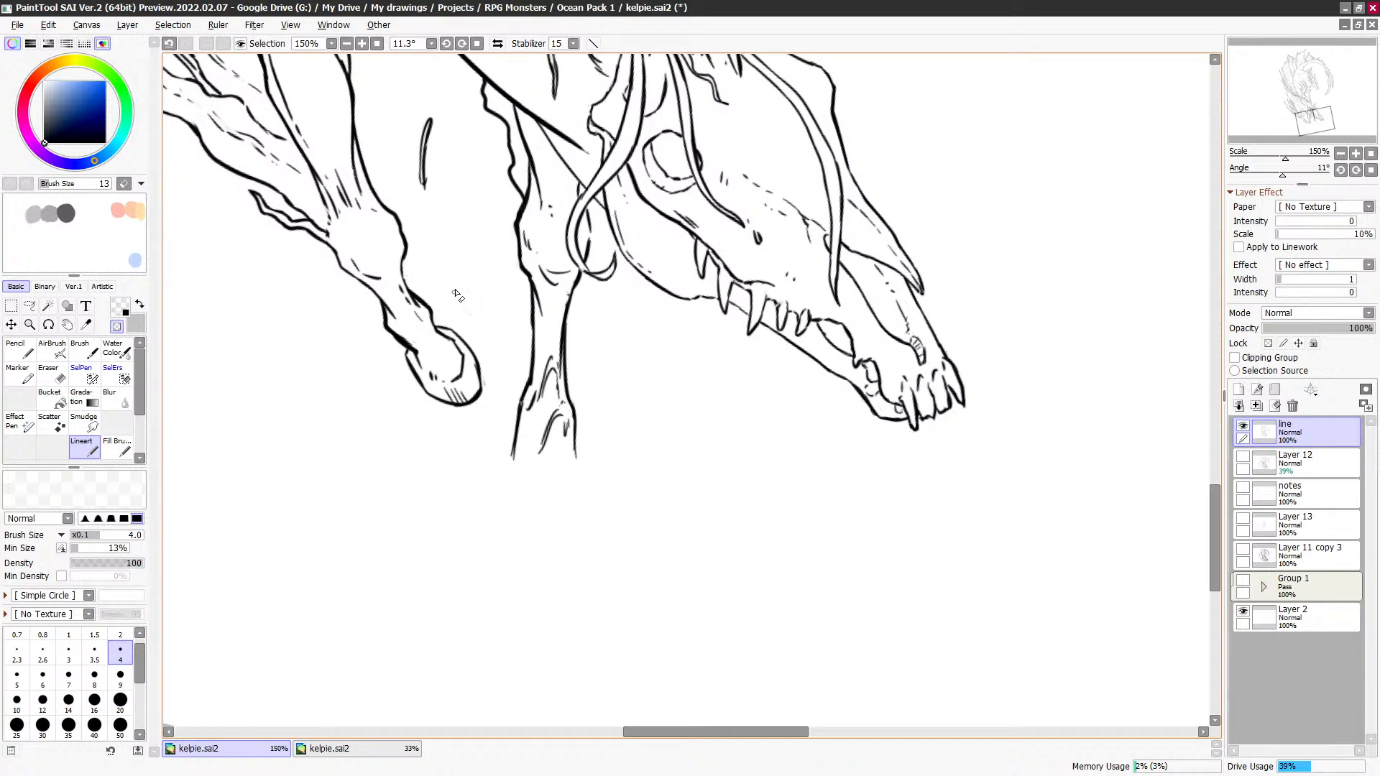
drag(625, 370, 802, 543)
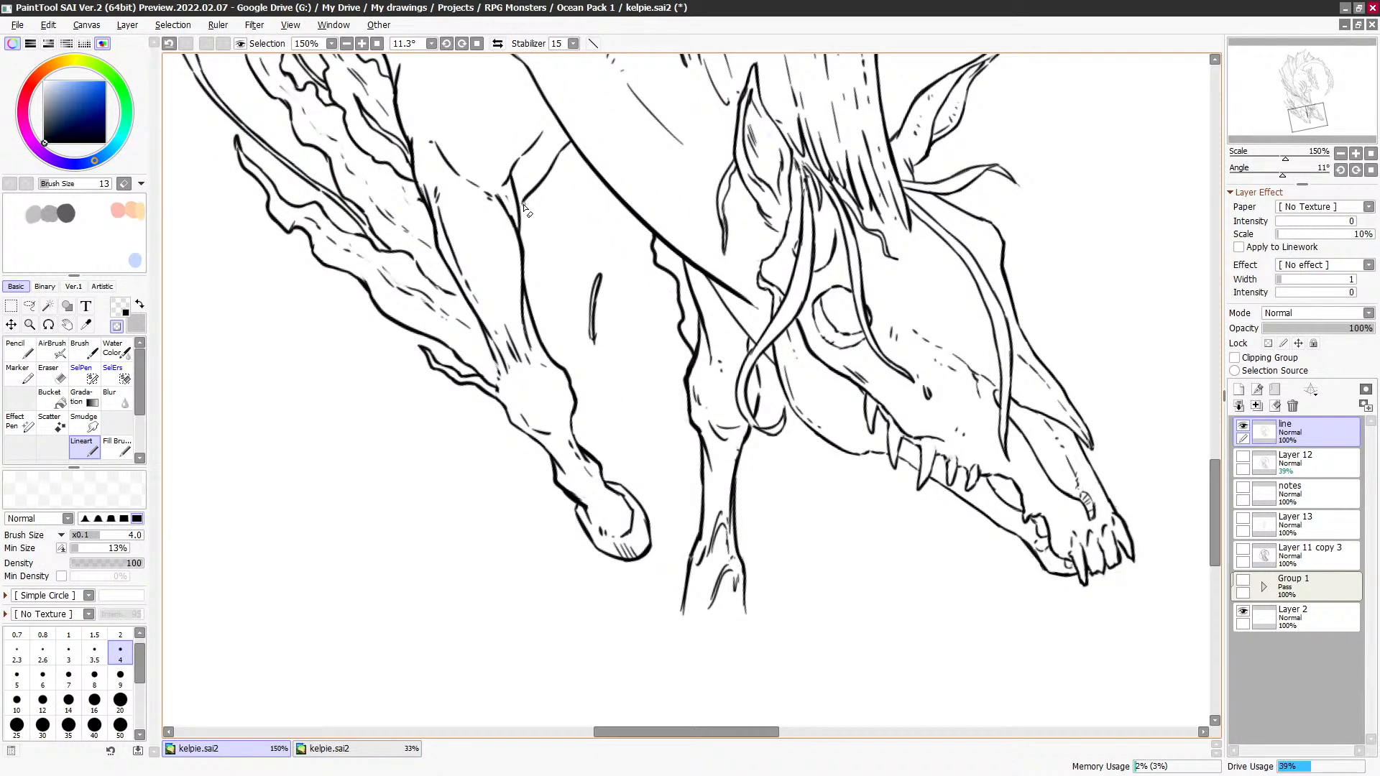
key(c)
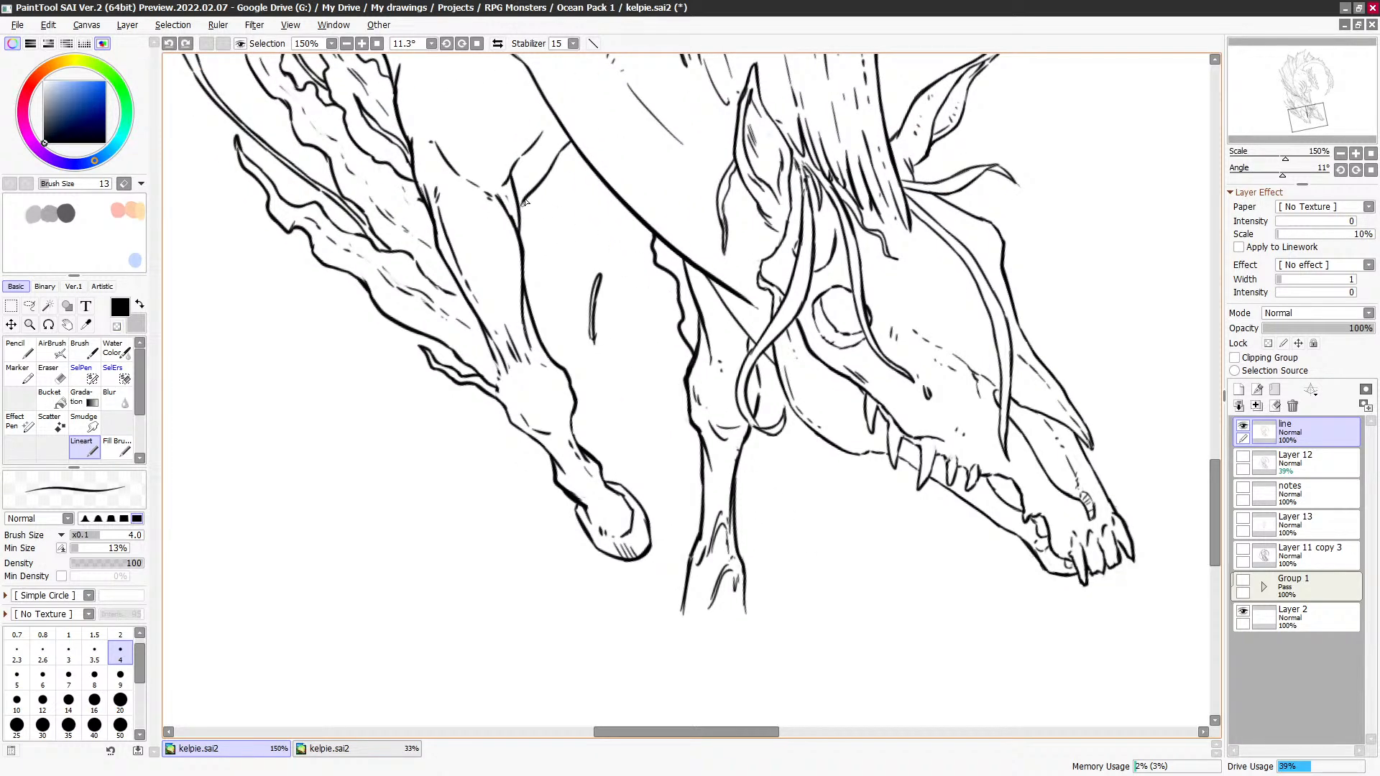
mouse_move(677, 198)
mouse_down()
mouse_move(684, 404)
mouse_move(775, 401)
mouse_move(691, 194)
mouse_up()
Step: Show the Layer 12 sketch and ink the first water splash spikes on both sides of the planted hoof
click(1244, 460)
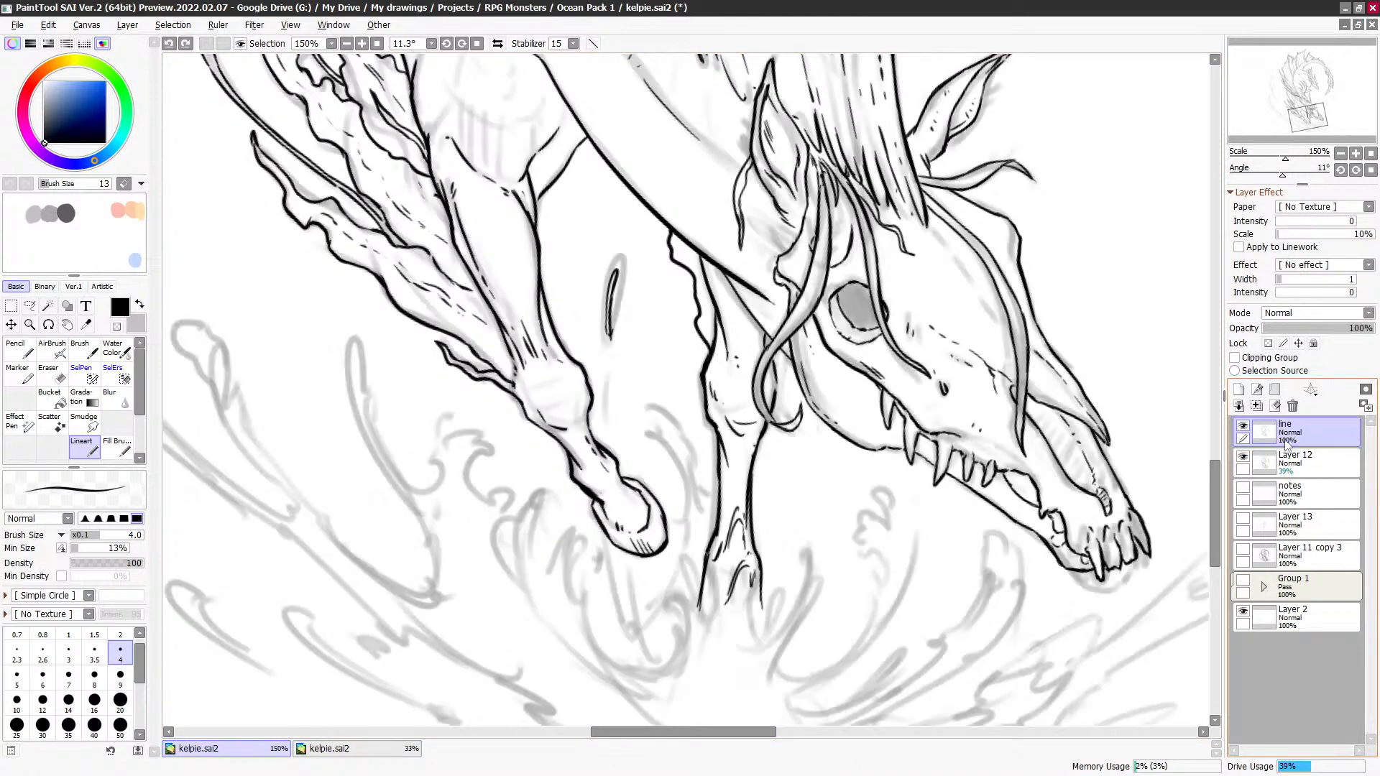
scroll(891, 380, down, 3)
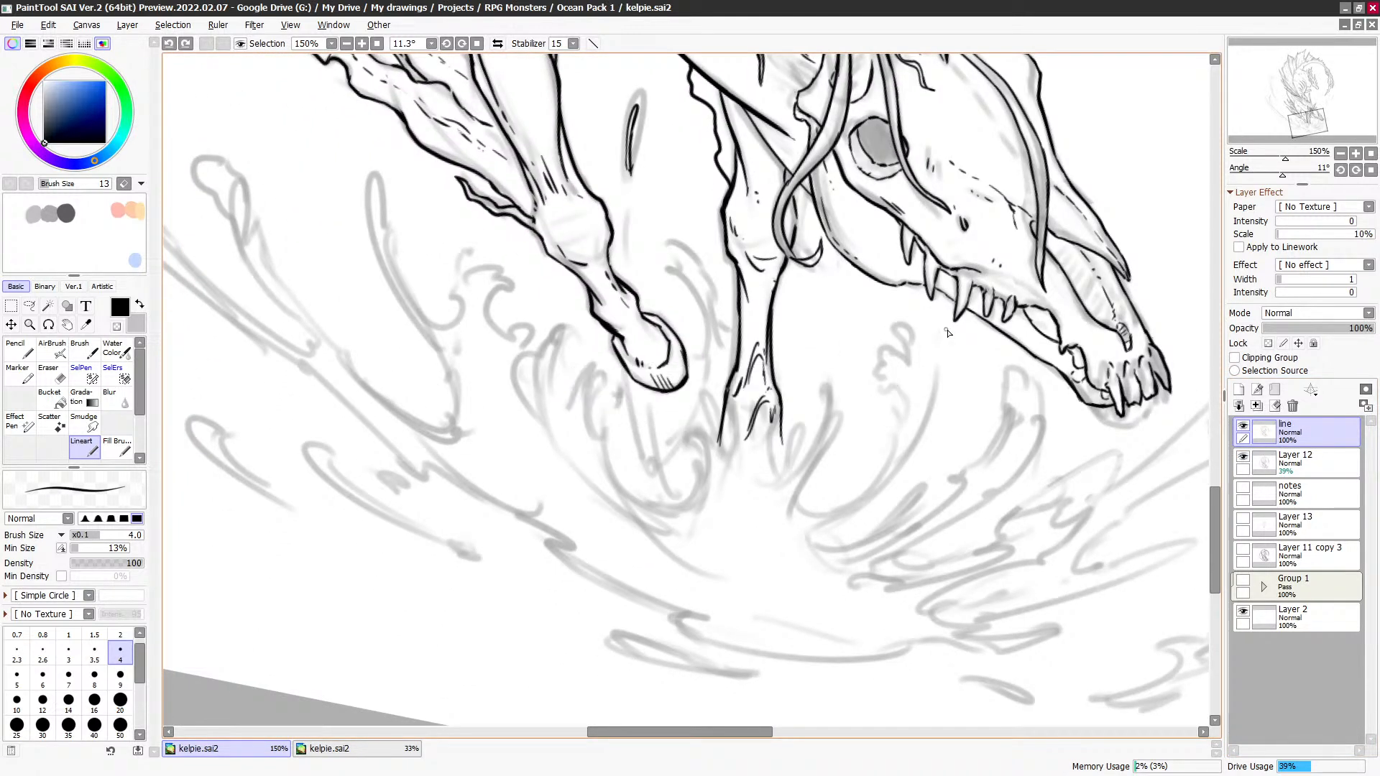
scroll(884, 380, down, 3)
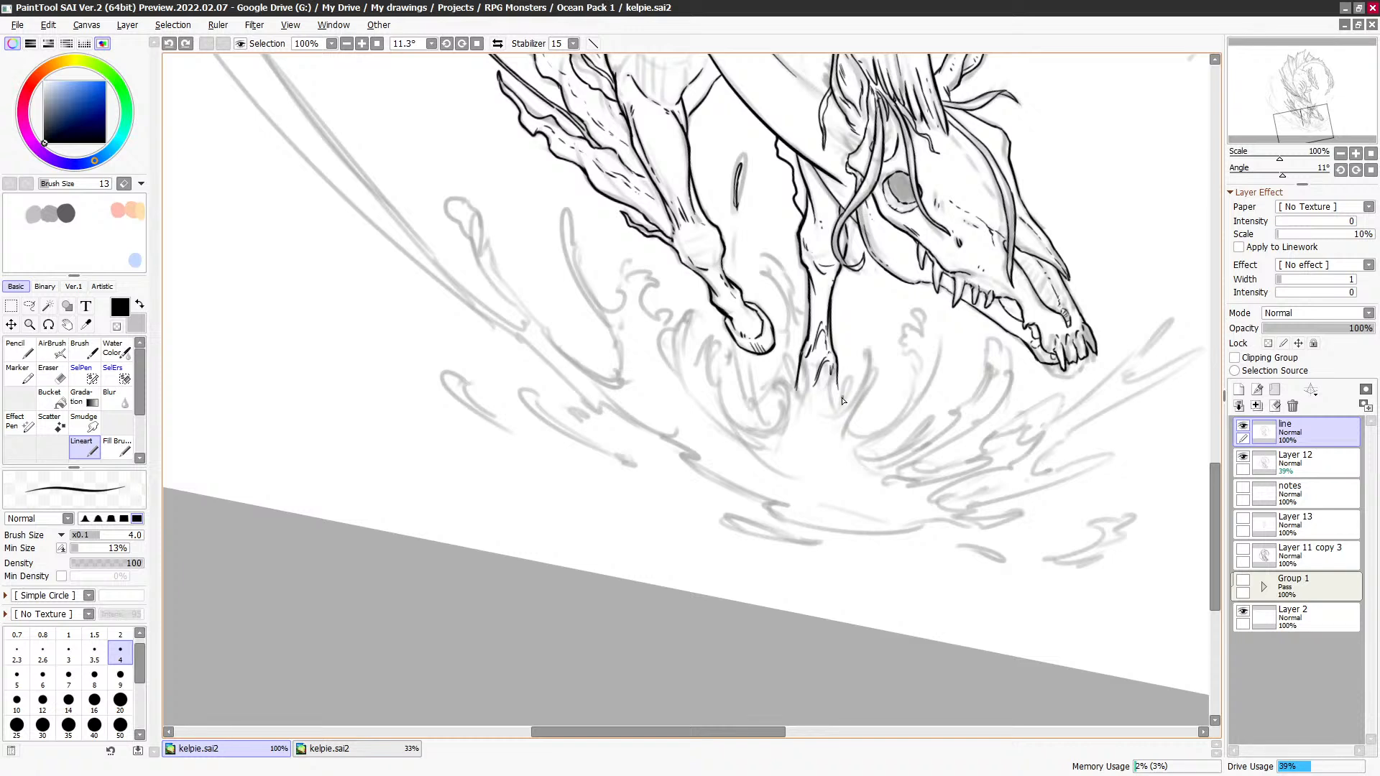
drag(826, 421, 866, 359)
mouse_move(769, 279)
mouse_down()
mouse_move(760, 248)
mouse_move(806, 313)
mouse_up()
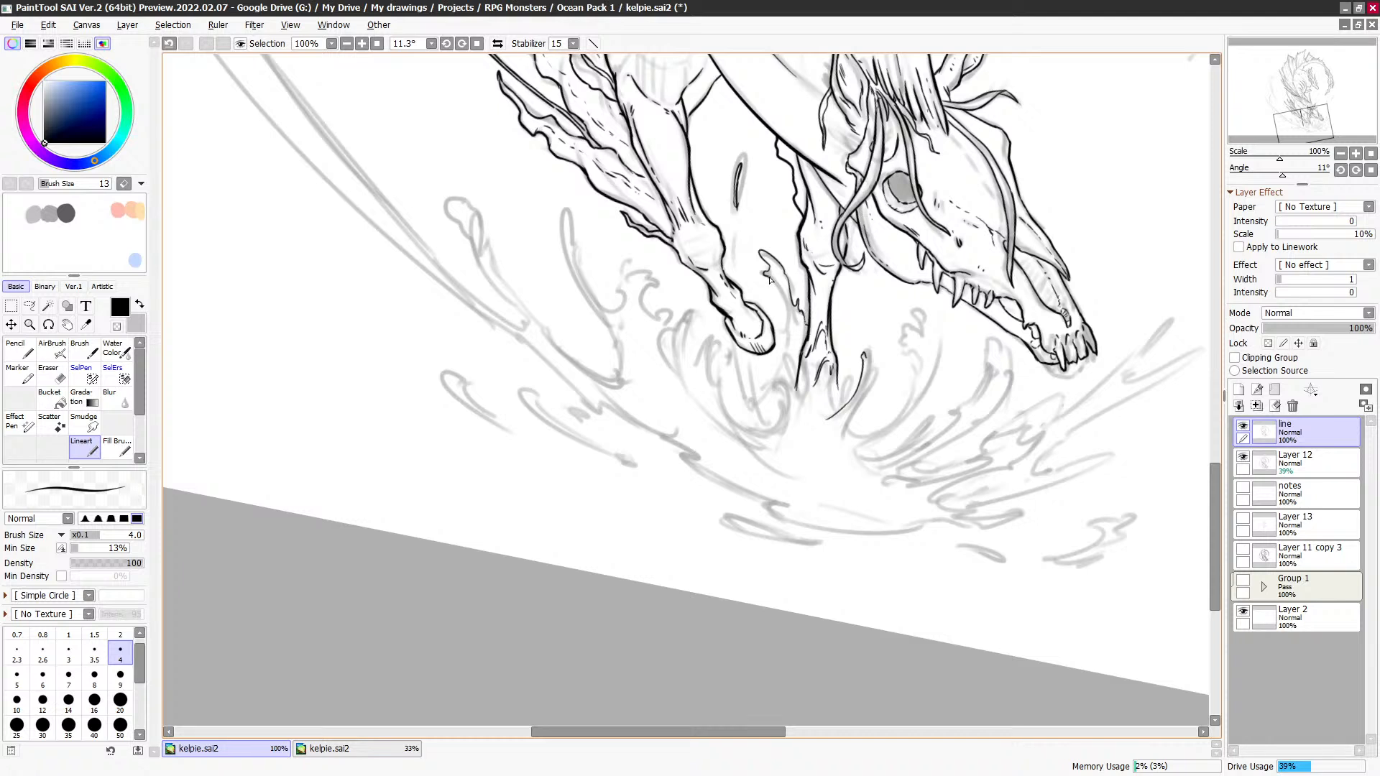
drag(769, 279, 791, 354)
drag(796, 392, 784, 419)
mouse_move(772, 370)
mouse_down()
mouse_move(833, 405)
mouse_move(795, 419)
mouse_move(831, 380)
mouse_move(804, 417)
mouse_move(833, 383)
mouse_move(814, 415)
mouse_move(834, 392)
mouse_up()
Step: Try short splash strokes across the base of the planted hoof
key(minus)
key(minus)
key(ctrl+z)
key(ctrl+z)
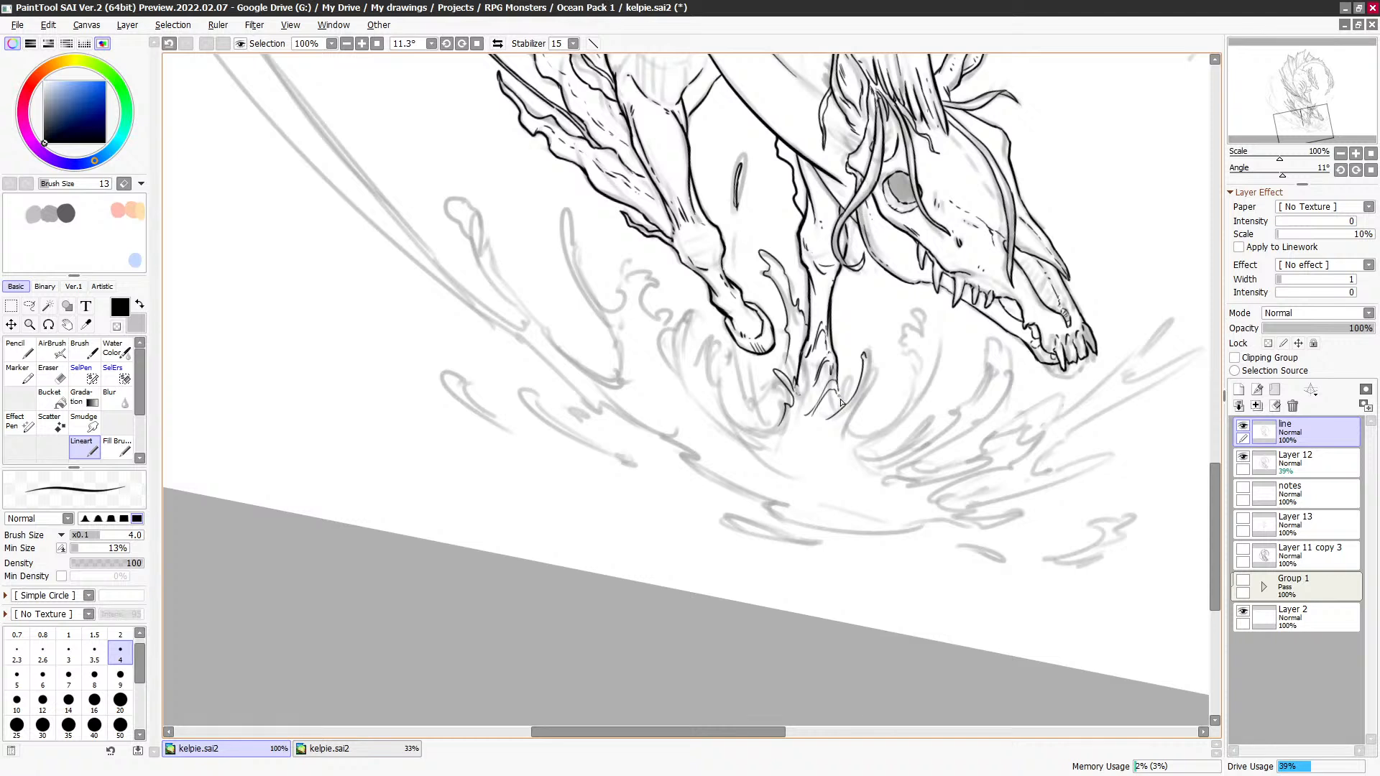
key(ctrl+z)
mouse_move(813, 401)
mouse_down()
mouse_move(820, 432)
mouse_move(805, 373)
mouse_move(848, 389)
mouse_up()
key(ctrl+z)
key(ctrl+z)
key(ctrl+z)
Step: Ink the curled splash rising on the skull side of the planted hoof
drag(842, 385, 848, 410)
mouse_move(867, 355)
mouse_down()
mouse_move(843, 432)
mouse_move(864, 407)
mouse_move(842, 438)
mouse_up()
key(ctrl+z)
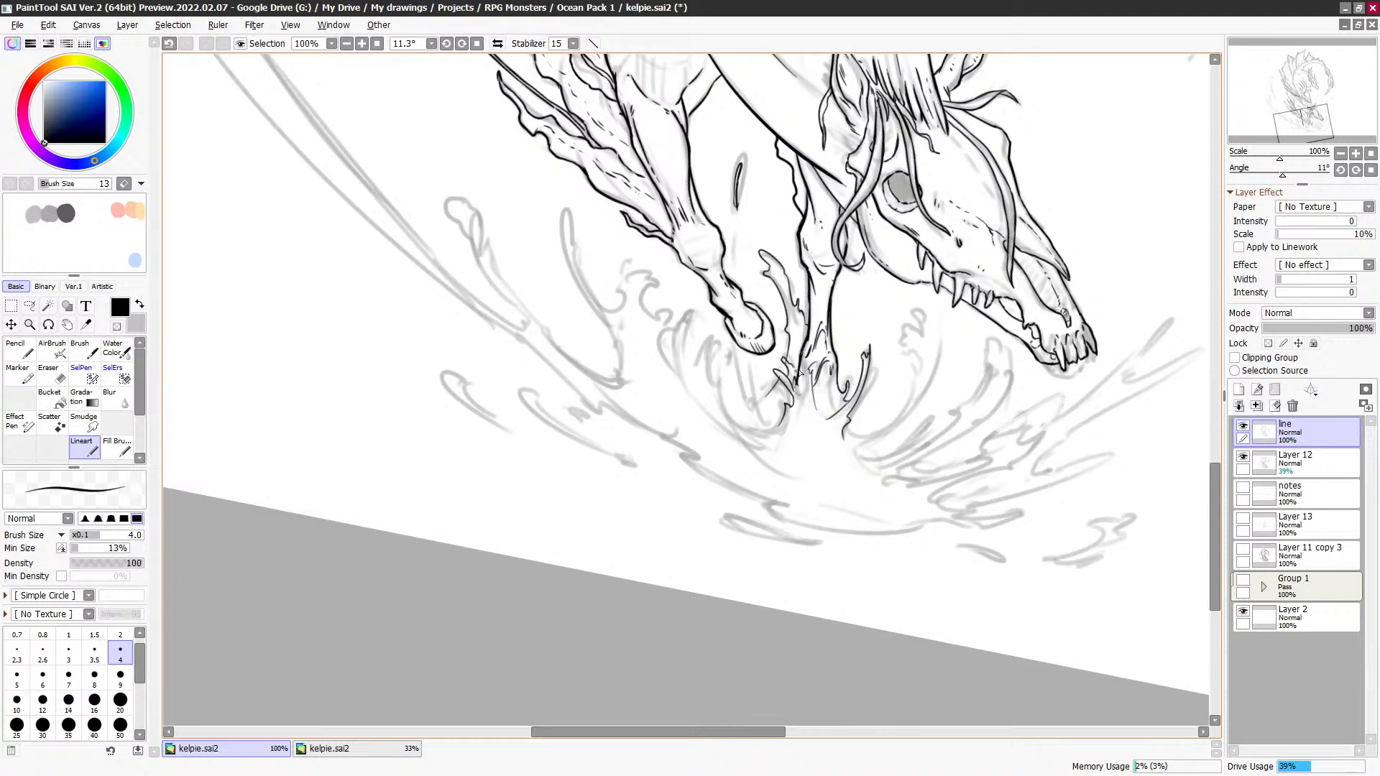
key(ctrl+z)
key(ctrl+y)
Step: Ink a short splash stroke at the base of the planted hoof and trim the hoof line beside it
drag(807, 379, 812, 406)
key(ctrl+z)
key(c)
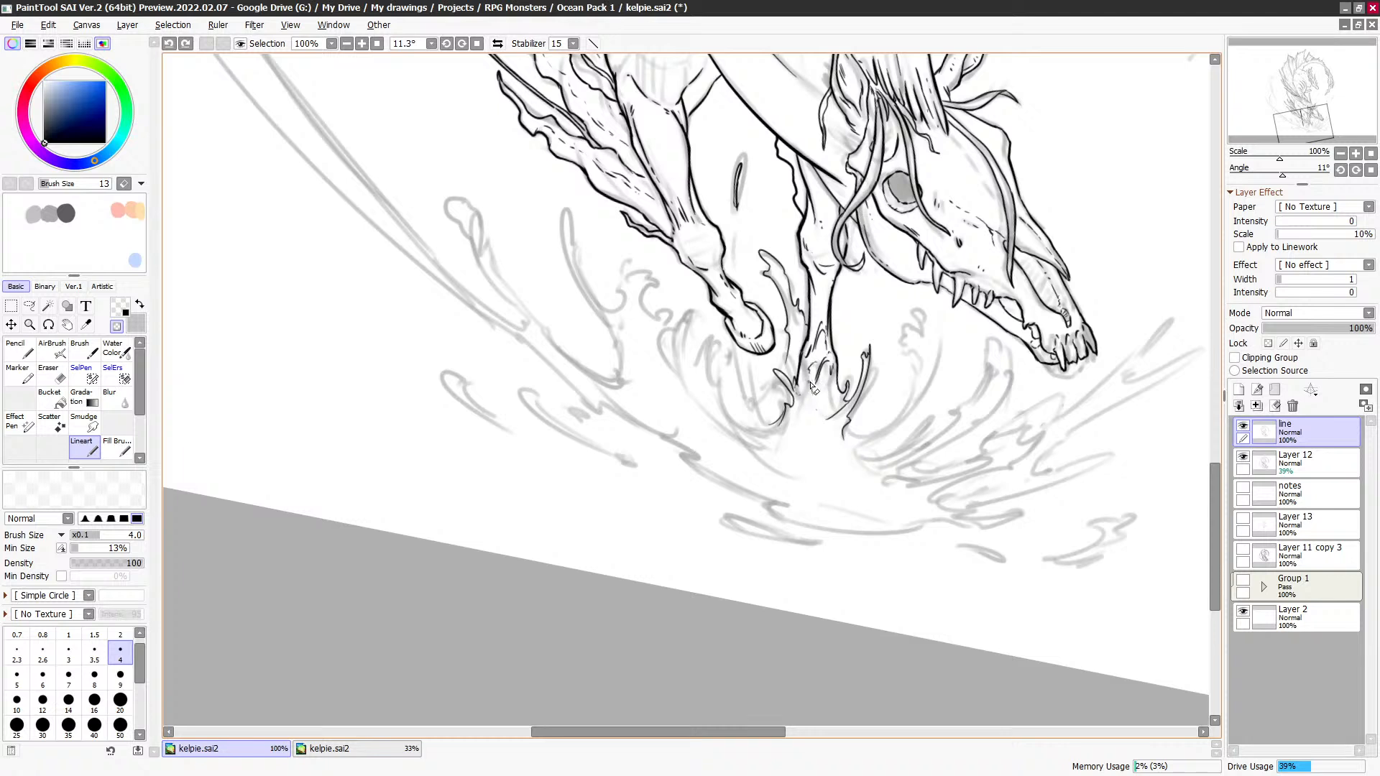
drag(814, 388, 819, 365)
key(c)
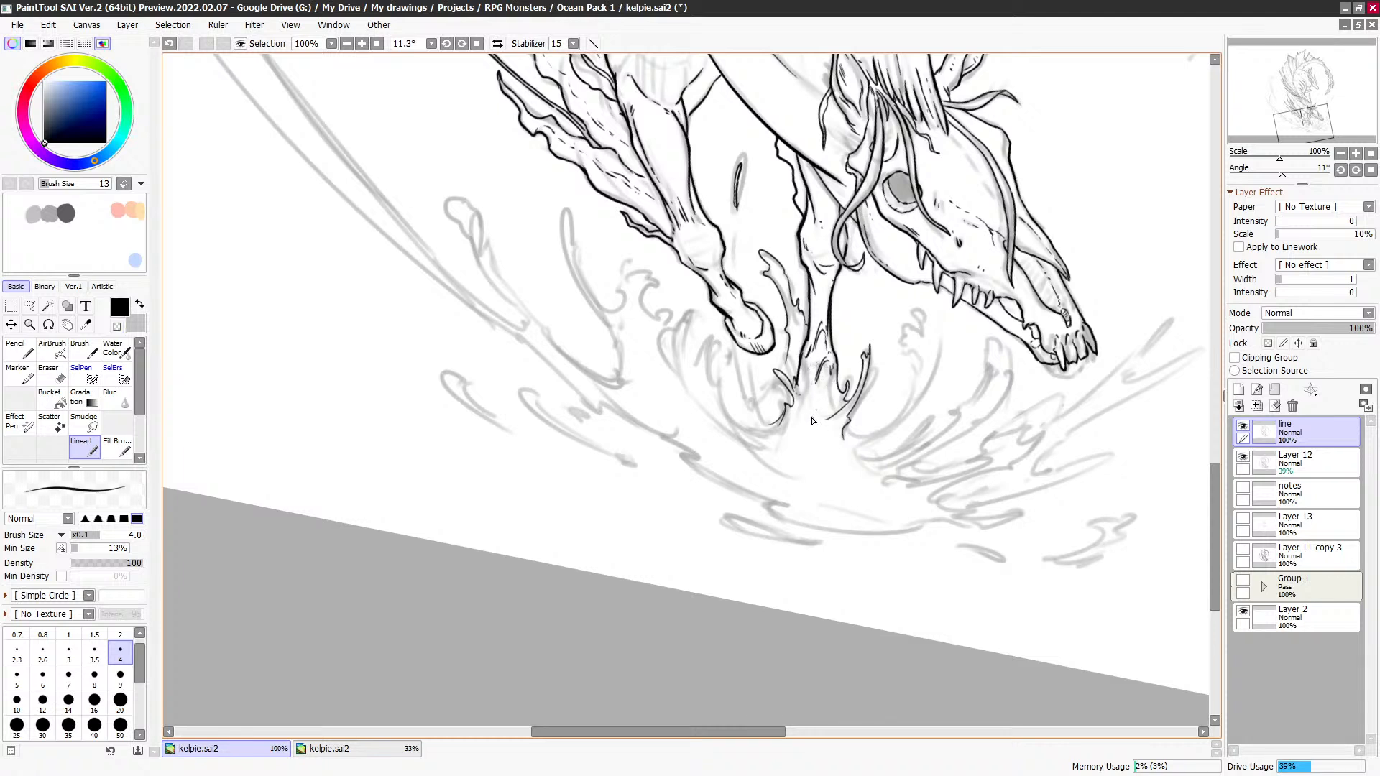
Step: Ink small splash curls over the planted hoof's skull-side edge and erase the overlapping line ends
drag(811, 413, 841, 362)
key(ctrl+z)
key(ctrl+z)
key(c)
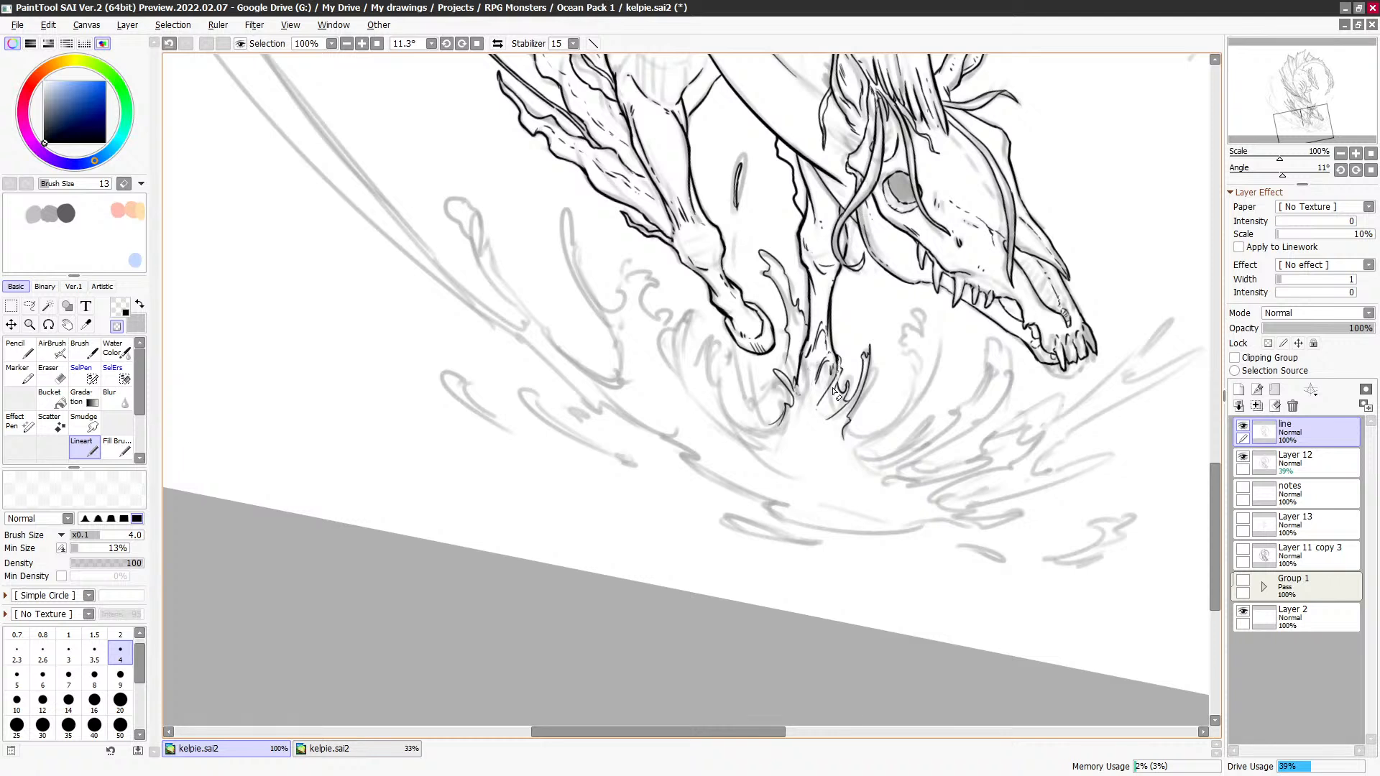
key(c)
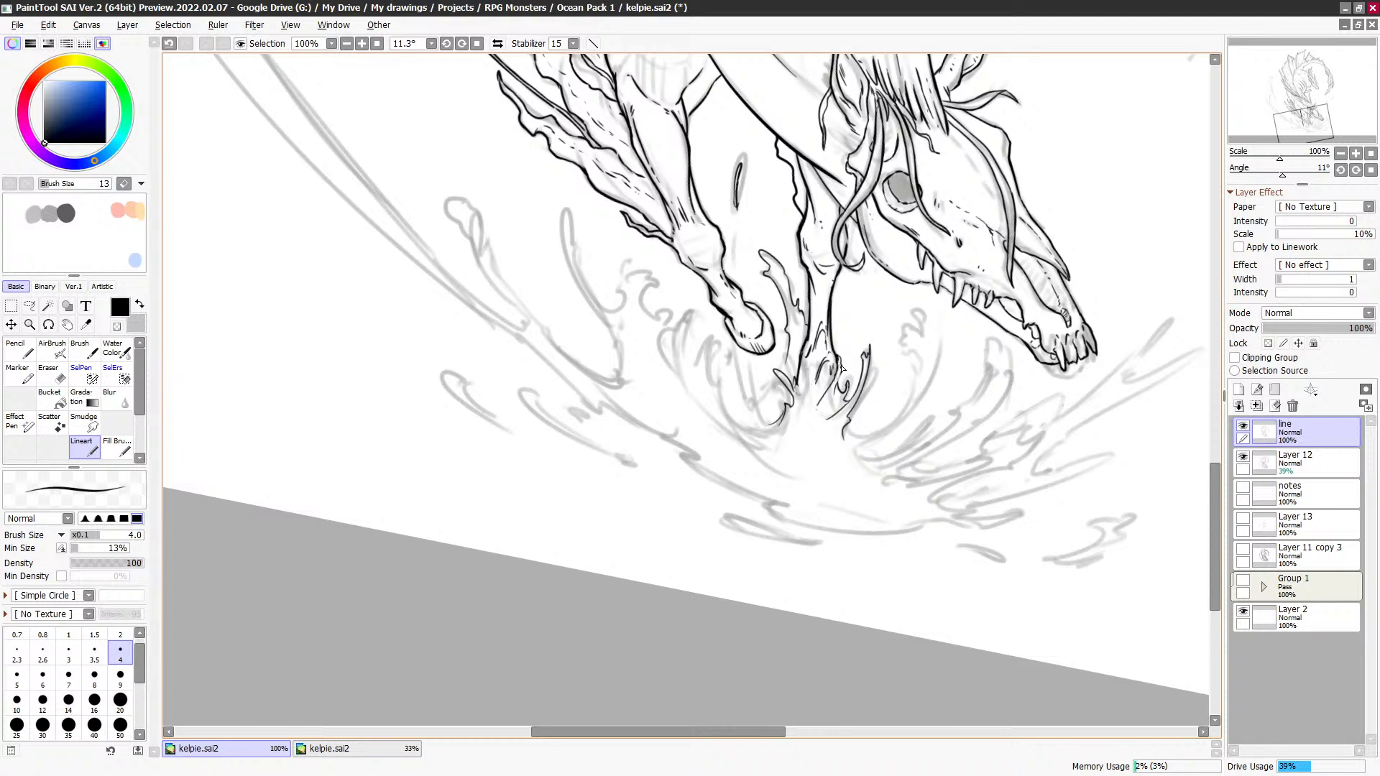
key(c)
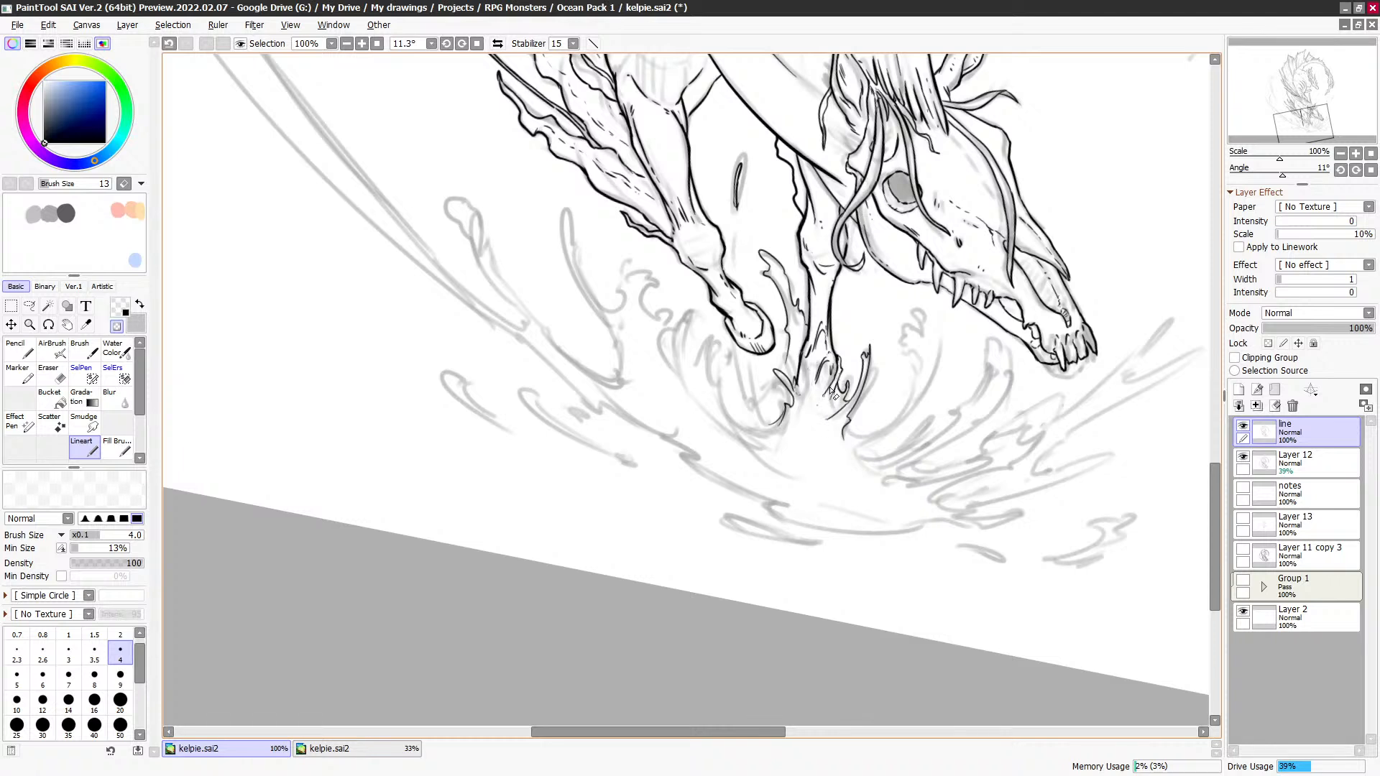
key(c)
Step: Ink the inner edge and dripping crest of the large splash curl on the skull side of the planted hoof
mouse_move(807, 433)
mouse_down()
mouse_move(870, 438)
mouse_move(846, 430)
mouse_move(866, 433)
mouse_move(932, 350)
mouse_move(864, 434)
mouse_move(900, 413)
mouse_move(886, 424)
mouse_move(907, 351)
mouse_up()
key(ctrl+z)
key(ctrl+z)
key(ctrl+z)
key(ctrl+z)
key(ctrl+z)
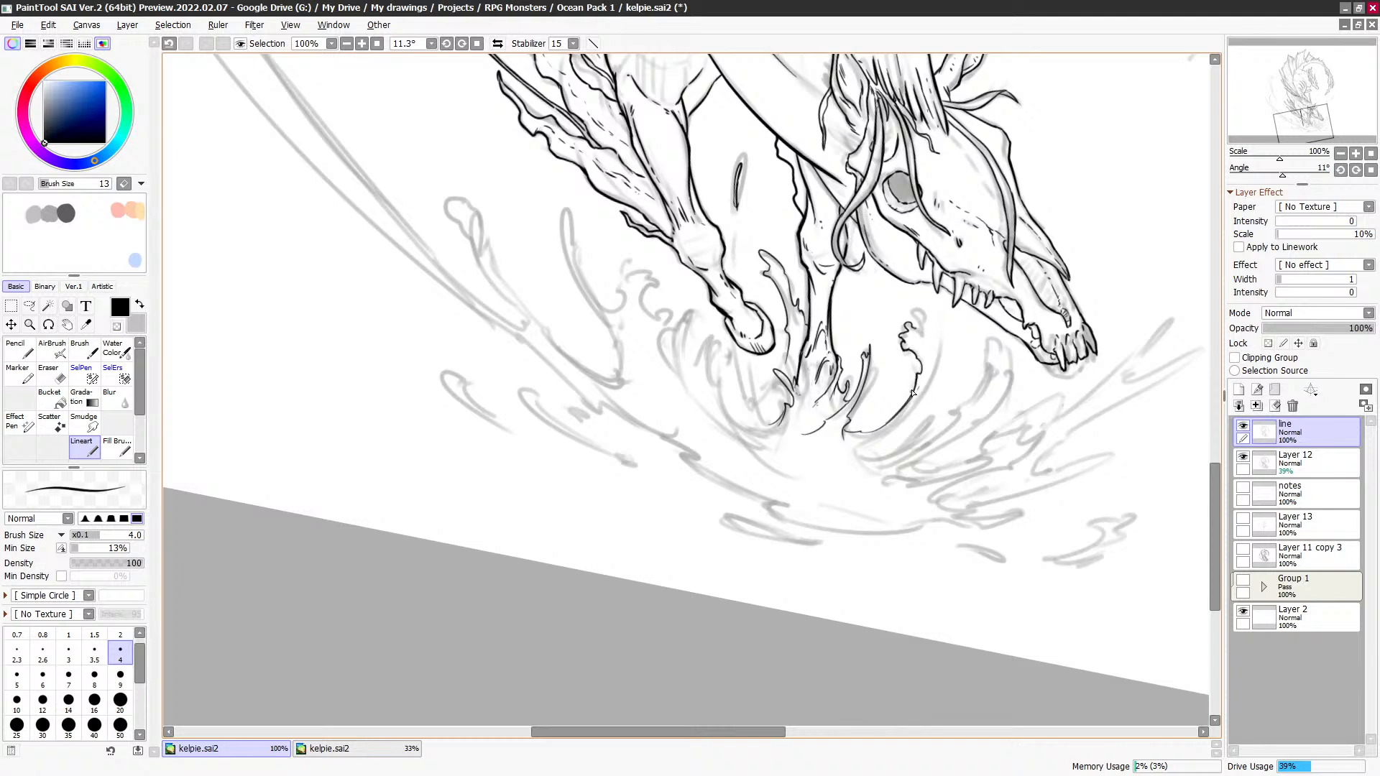
drag(918, 385, 923, 390)
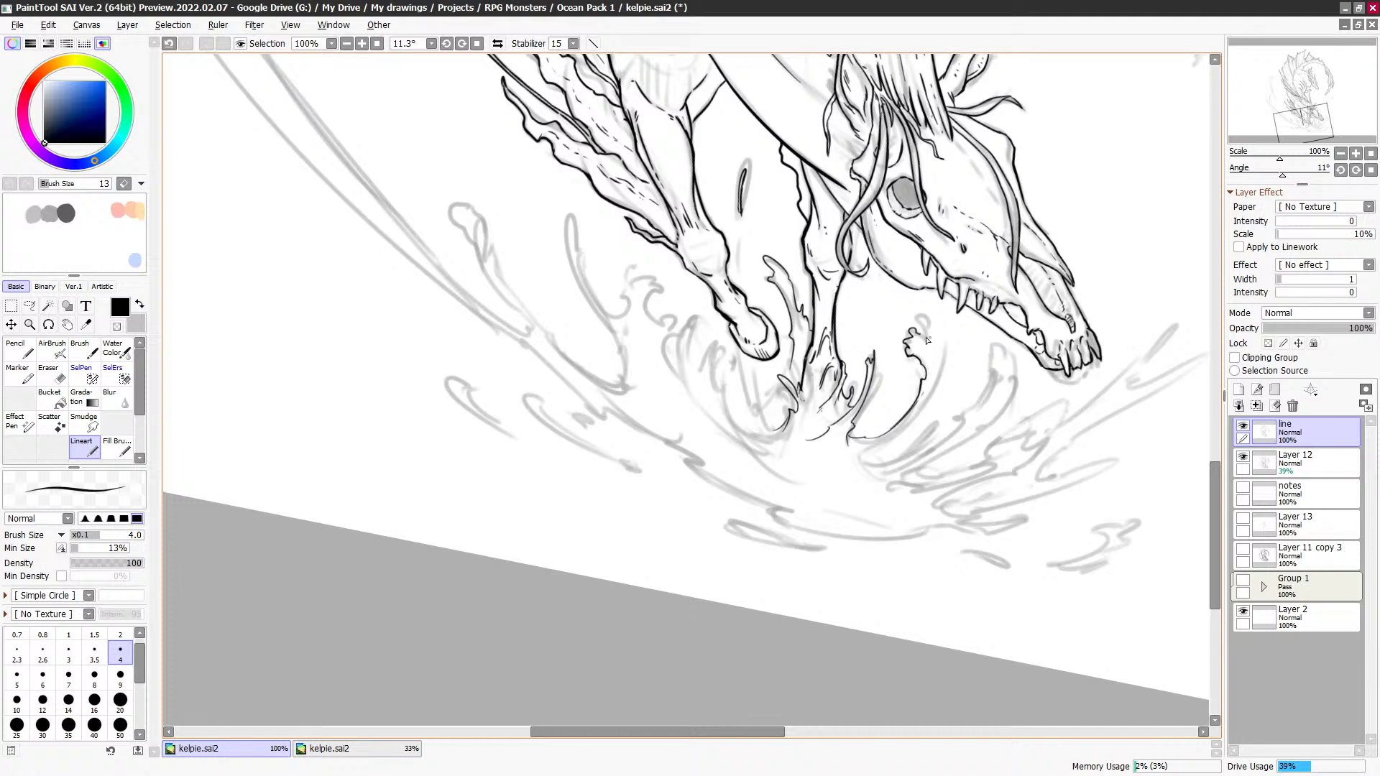
mouse_move(921, 338)
mouse_down()
mouse_move(922, 312)
mouse_move(943, 354)
mouse_move(934, 390)
mouse_up()
Step: Ink the outer edge of the large skull-side splash curl down to its base and clean up the line
drag(867, 464, 938, 380)
key(ctrl+z)
mouse_move(875, 467)
mouse_down()
mouse_move(942, 389)
mouse_move(900, 431)
mouse_move(945, 355)
mouse_up()
key(ctrl+z)
key(ctrl+z)
key(e)
key(e)
key(e)
key(e)
key(e)
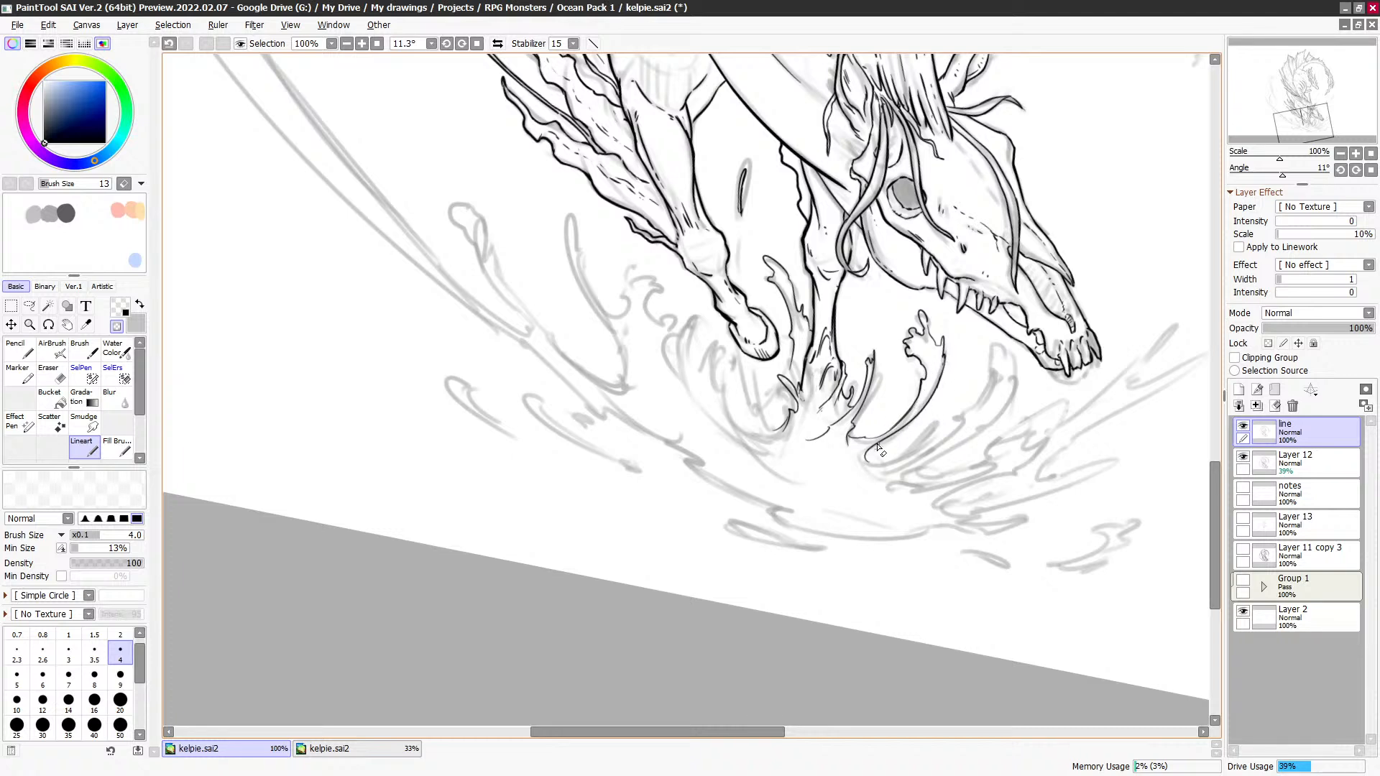
key(e)
key(e)
key(e)
Step: Ink small splash contours around the front of the planted hoof's base
mouse_move(817, 393)
mouse_down()
mouse_move(802, 417)
mouse_move(828, 424)
mouse_up()
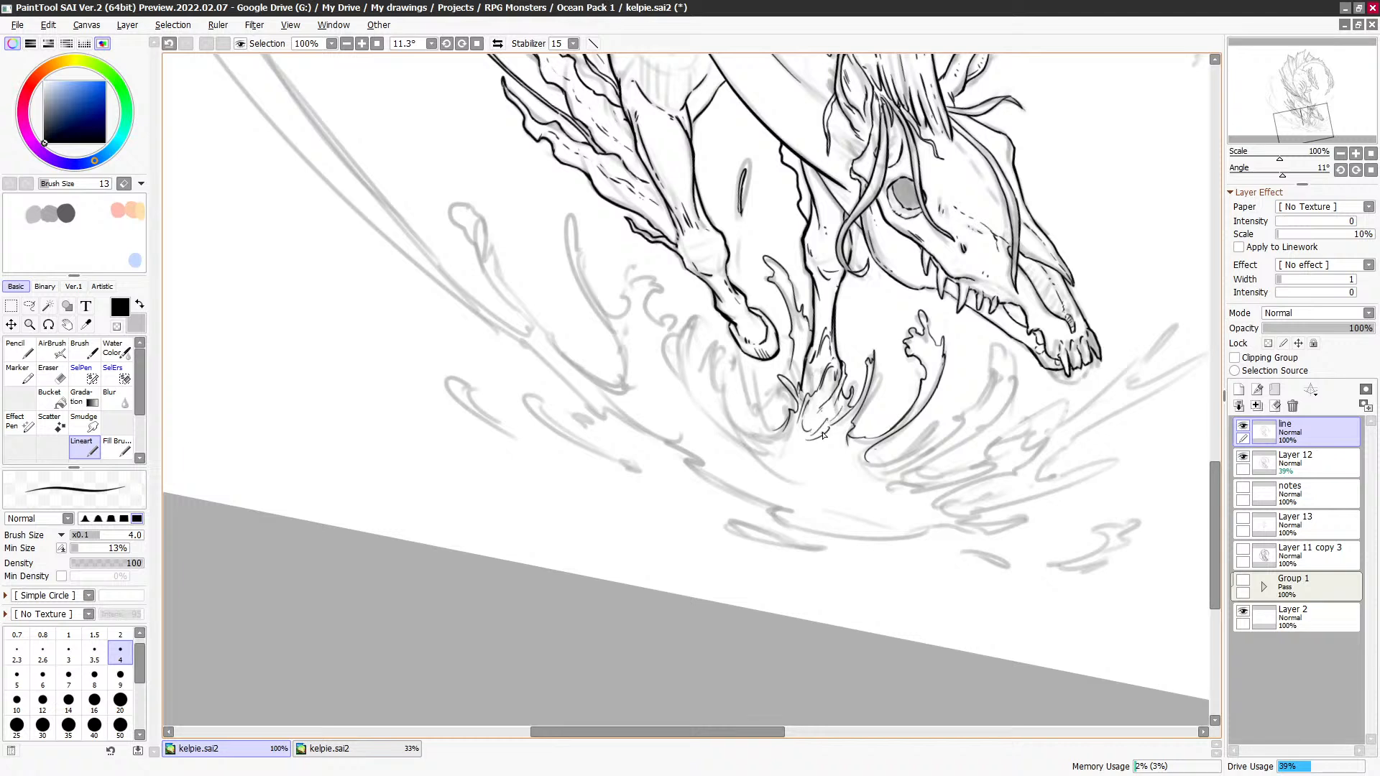
key(ctrl+z)
scroll(892, 396, up, 1)
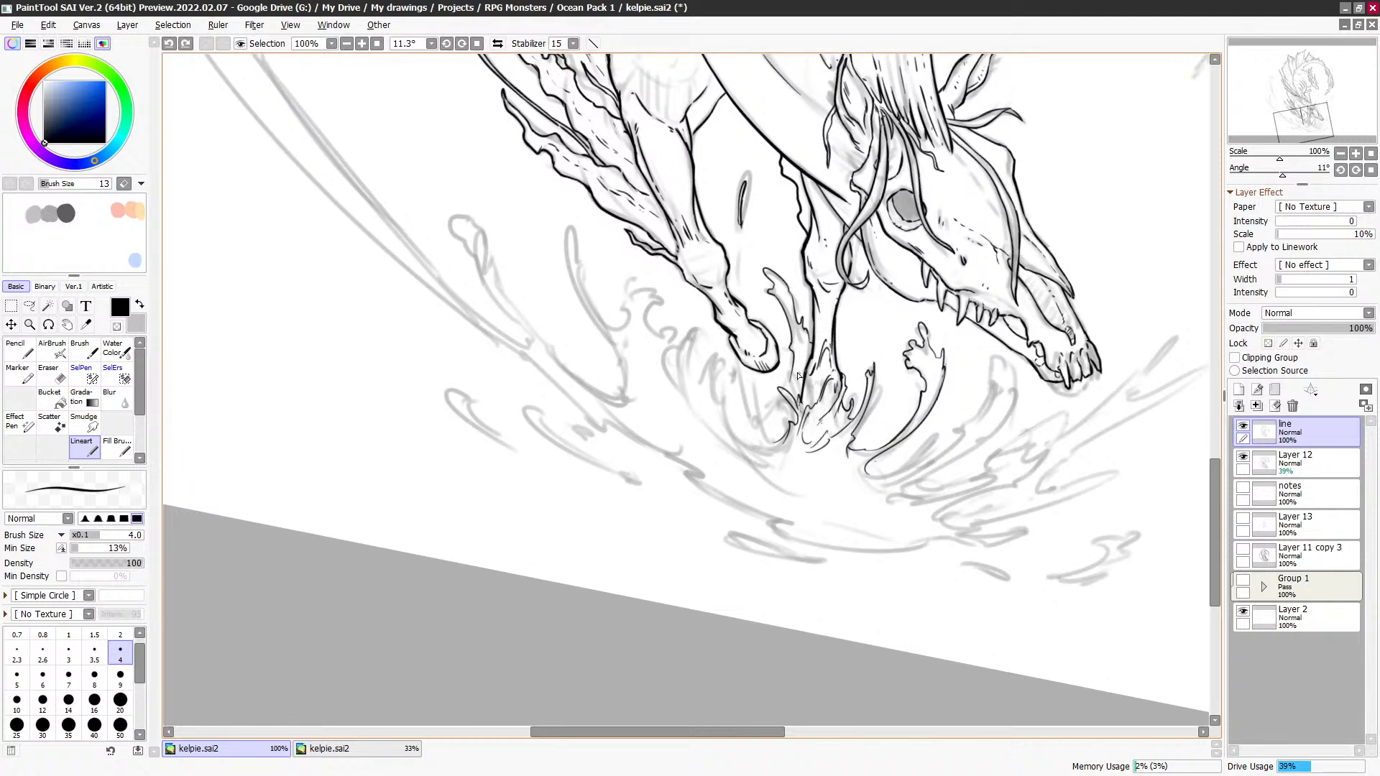
mouse_move(790, 384)
mouse_down()
mouse_move(790, 400)
mouse_move(854, 411)
mouse_up()
key(ctrl+z)
Step: Reset the canvas rotation to 0° and ink the curved splash rim beneath both front hooves
click(477, 43)
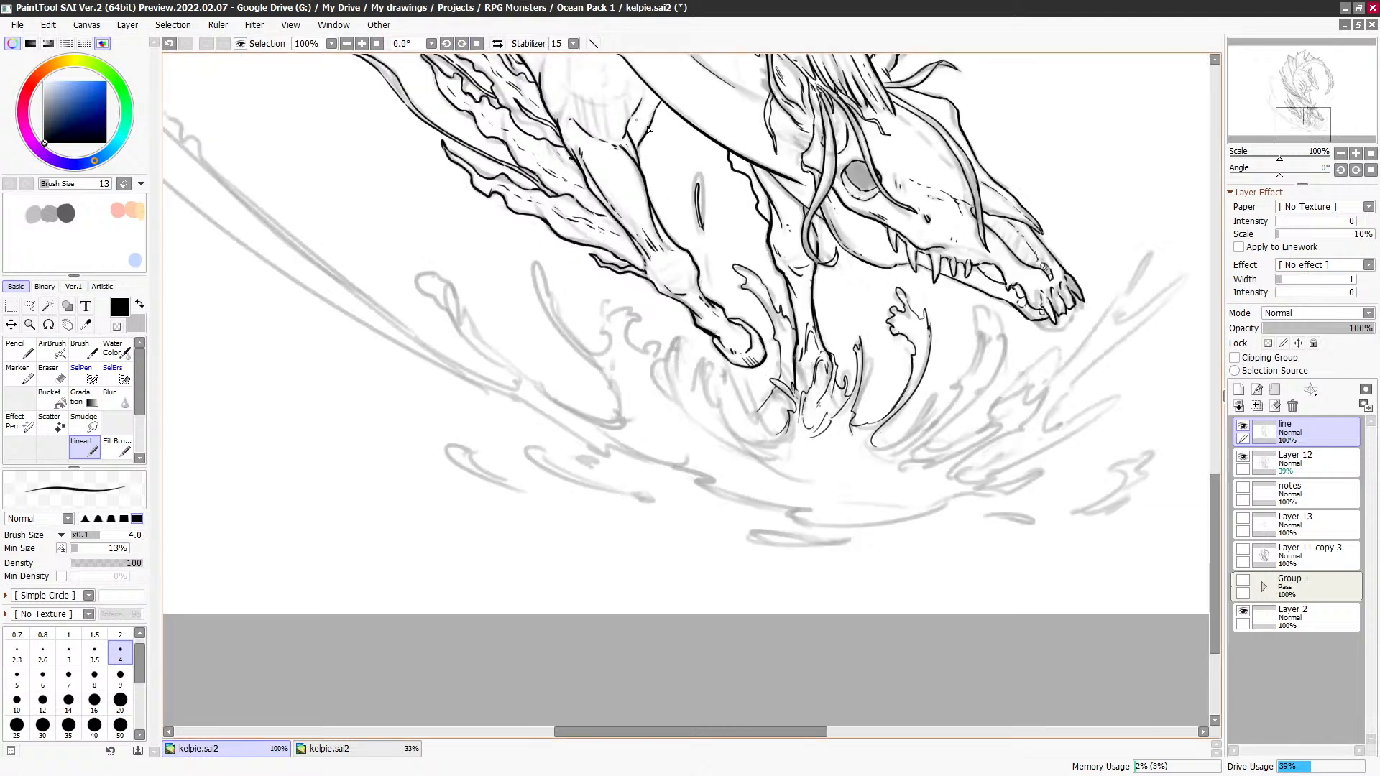
mouse_move(679, 394)
mouse_down()
mouse_move(694, 353)
mouse_move(701, 411)
mouse_move(760, 449)
mouse_move(748, 462)
mouse_move(762, 469)
mouse_move(840, 458)
mouse_move(835, 441)
mouse_move(877, 478)
mouse_move(944, 452)
mouse_up()
key(ctrl+z)
key(ctrl+z)
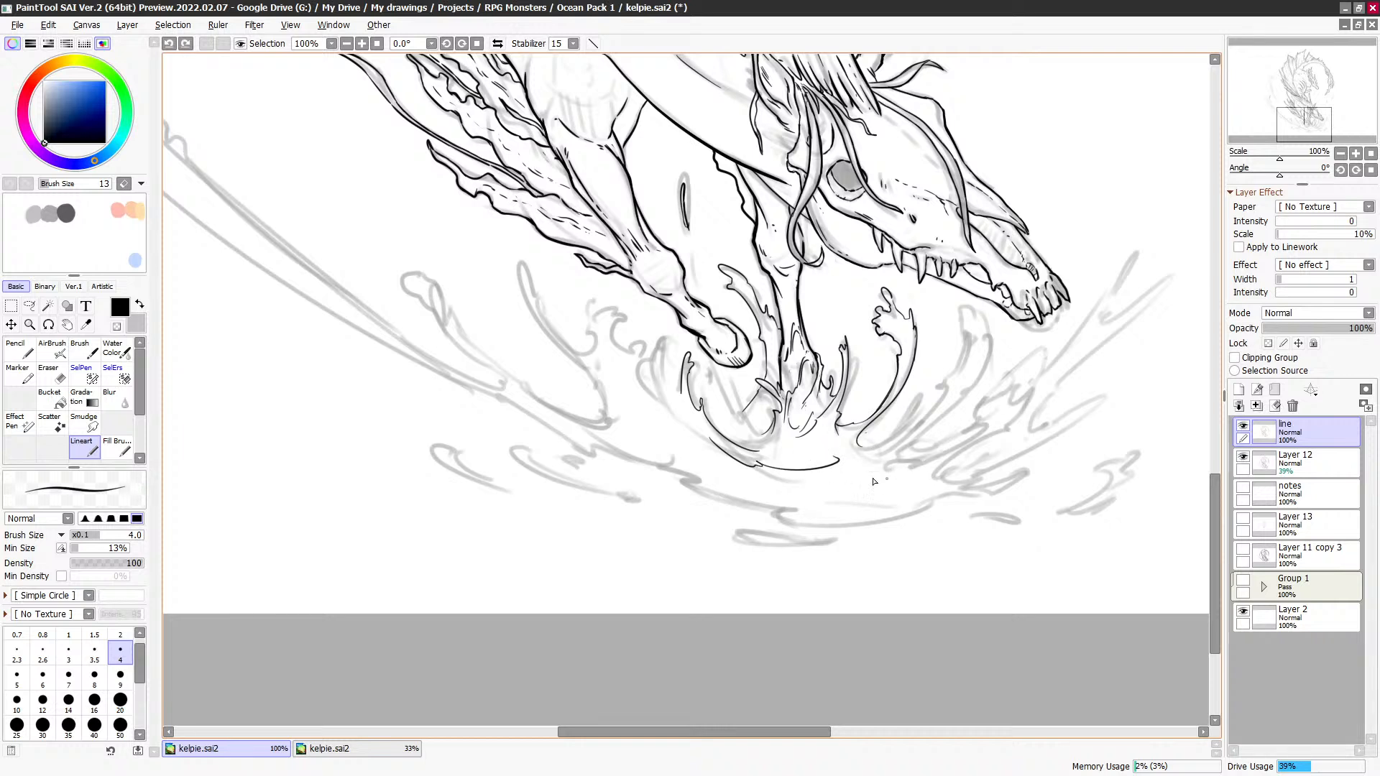
Step: Clean up the base of the skull-side splash curl and add a small droplet between it and the planted leg
mouse_move(863, 481)
mouse_down()
mouse_move(977, 428)
mouse_move(979, 409)
mouse_move(1019, 375)
mouse_up()
key(ctrl+z)
key(c)
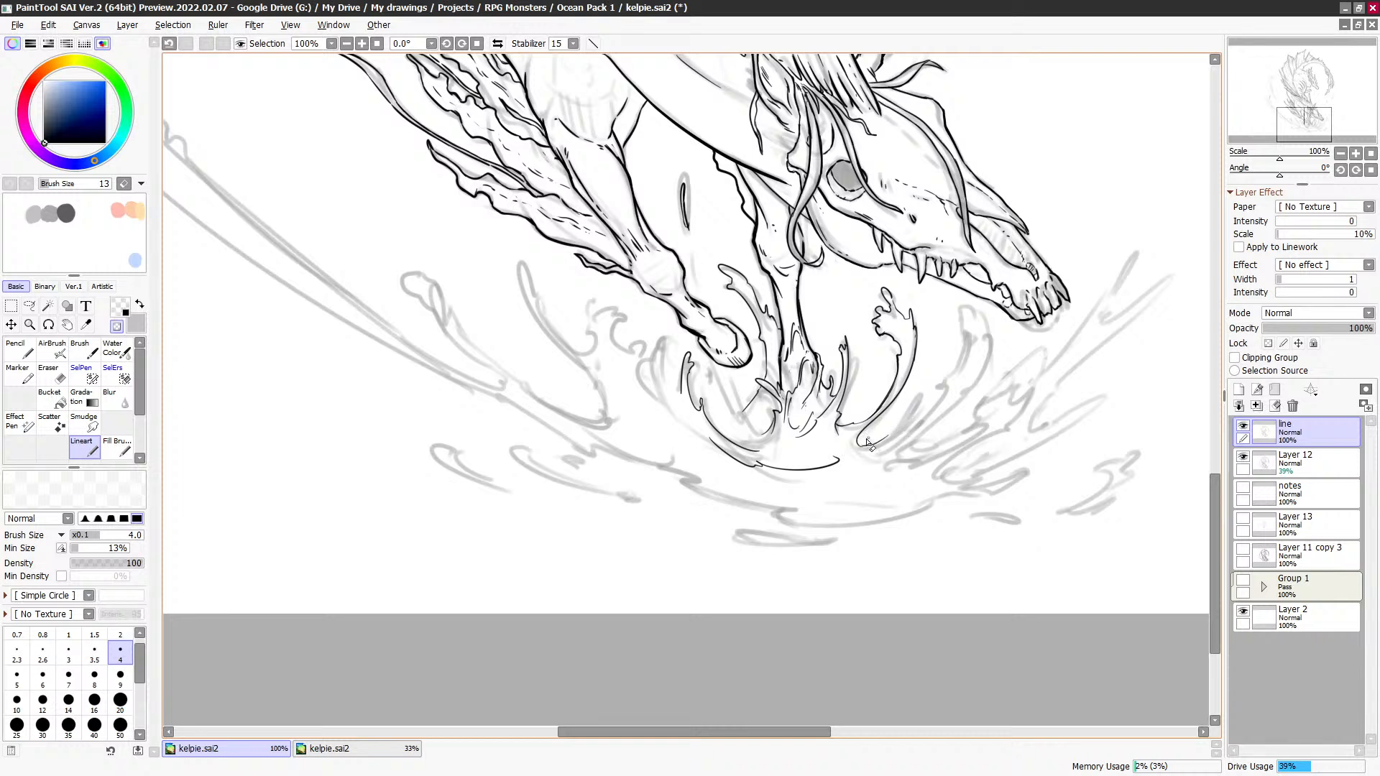
key(ctrl+z)
drag(867, 436, 866, 434)
key(c)
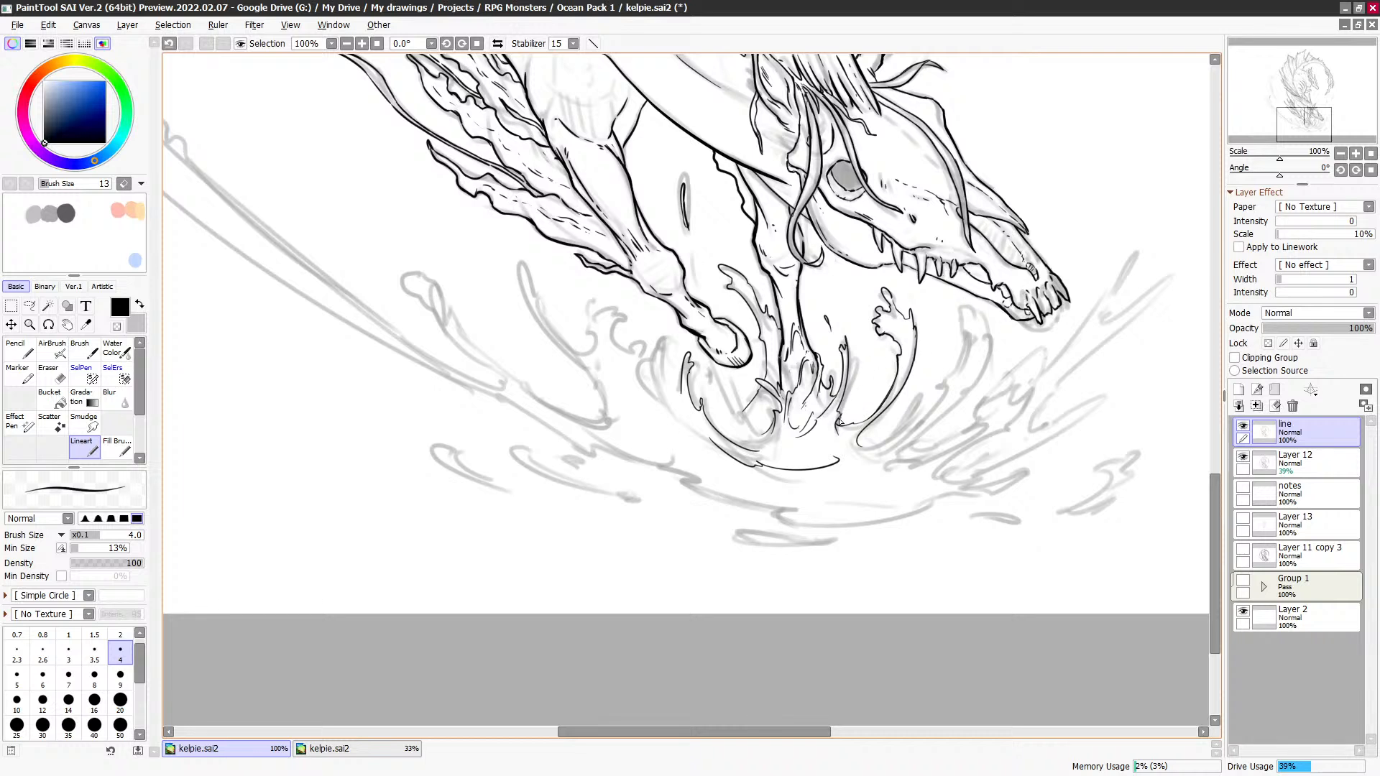
Step: Ink the inner loop of the splash between the raised hoof and the planted hoof
drag(950, 381, 945, 376)
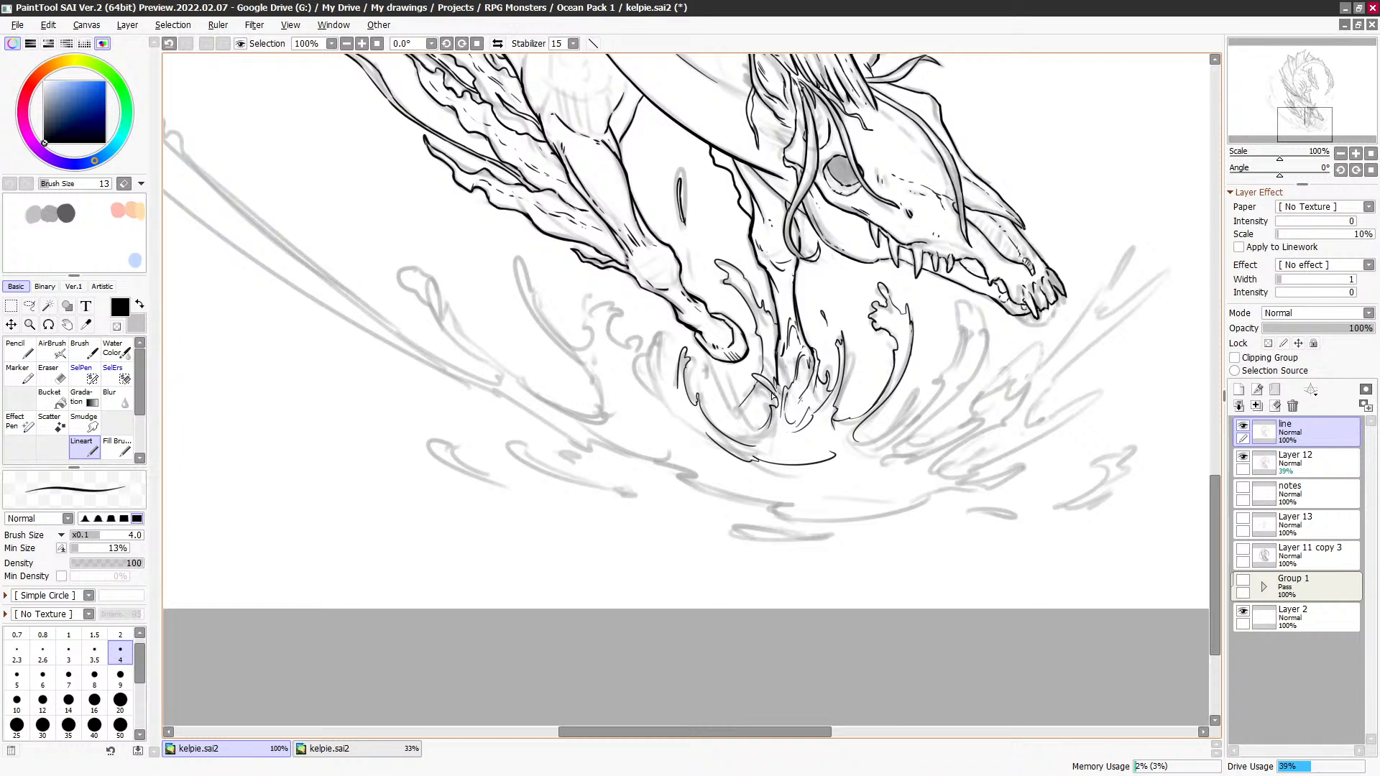
drag(766, 418, 761, 398)
scroll(942, 388, up, 2)
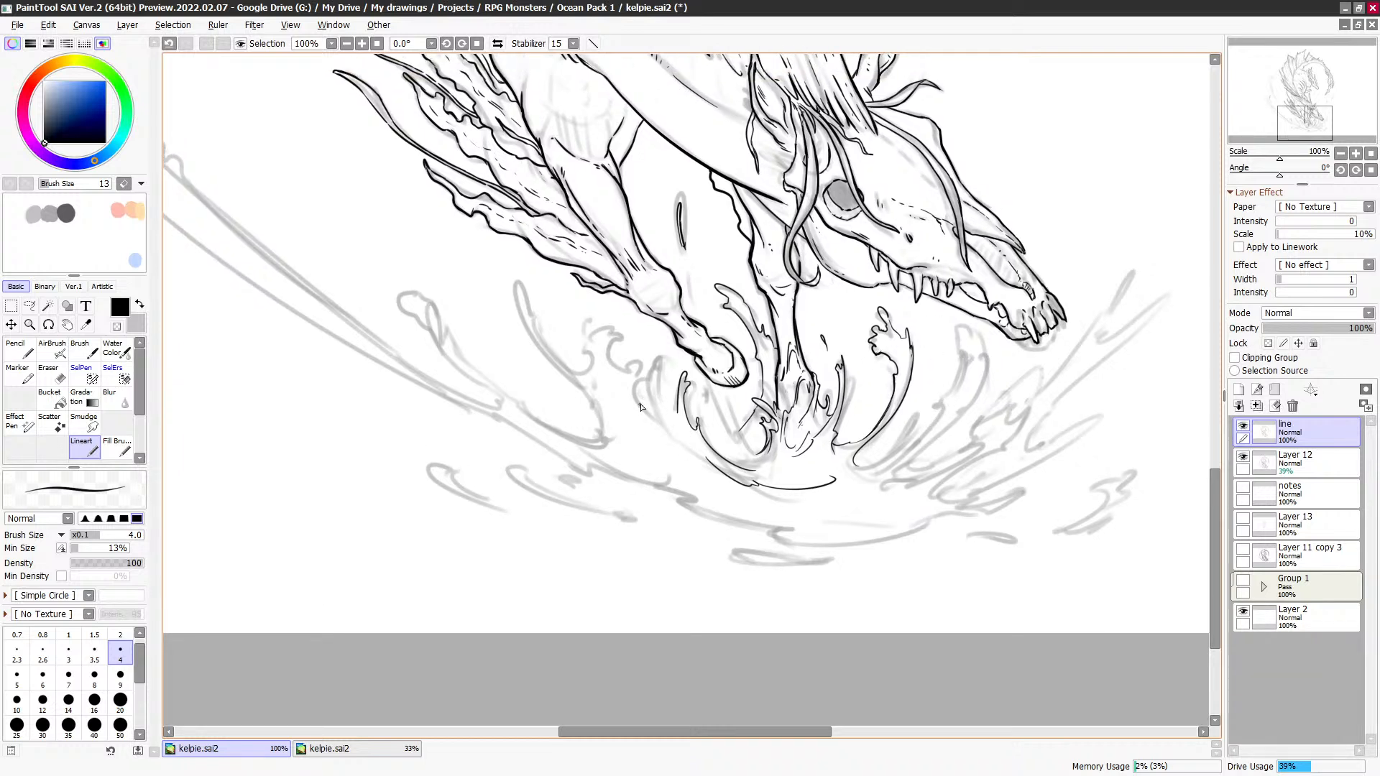
key(ctrl+z)
Step: Ink the tall curved splash spikes rising behind the raised hoof and erase their overlaps
drag(651, 352, 666, 424)
key(ctrl+z)
mouse_move(650, 352)
mouse_down()
mouse_move(684, 446)
mouse_move(708, 467)
mouse_up()
key(ctrl+z)
drag(670, 396, 711, 467)
key(e)
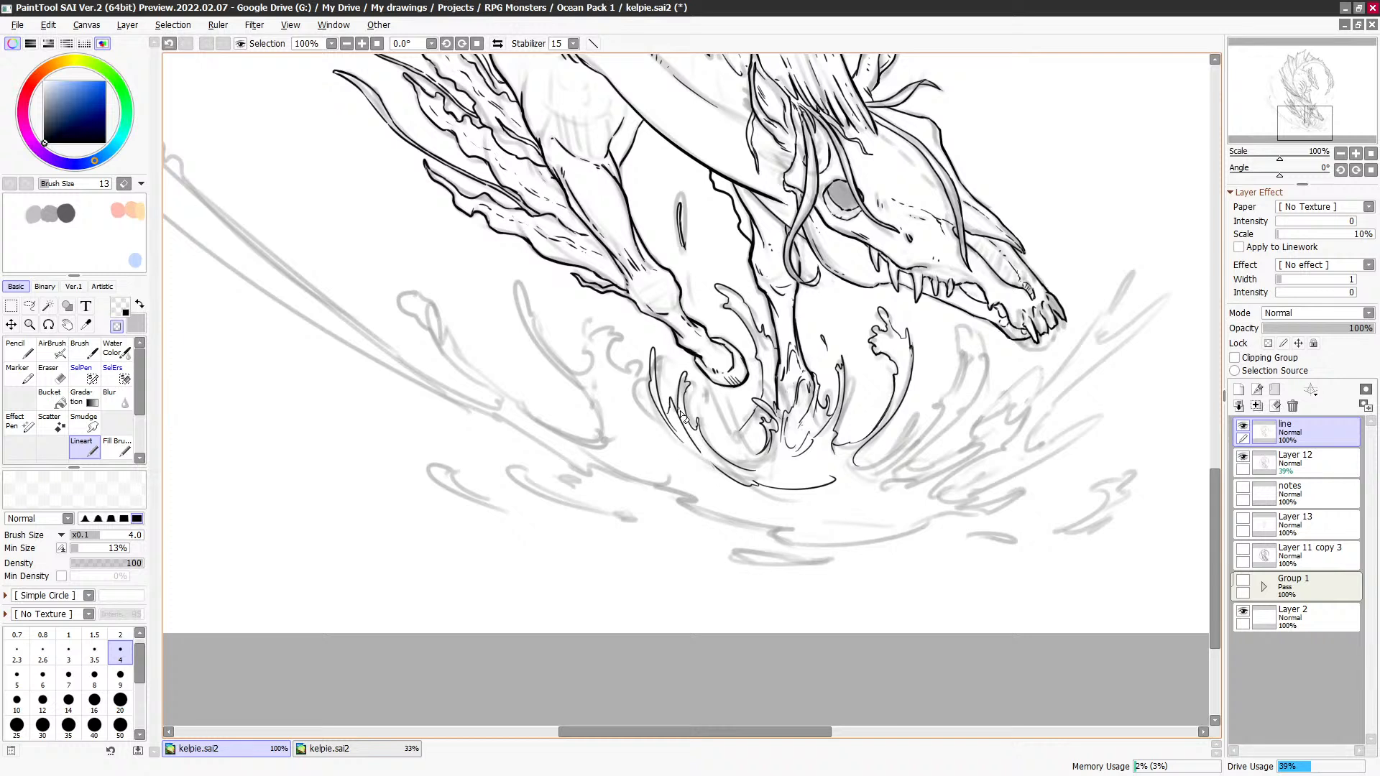
key(e)
drag(668, 435, 638, 379)
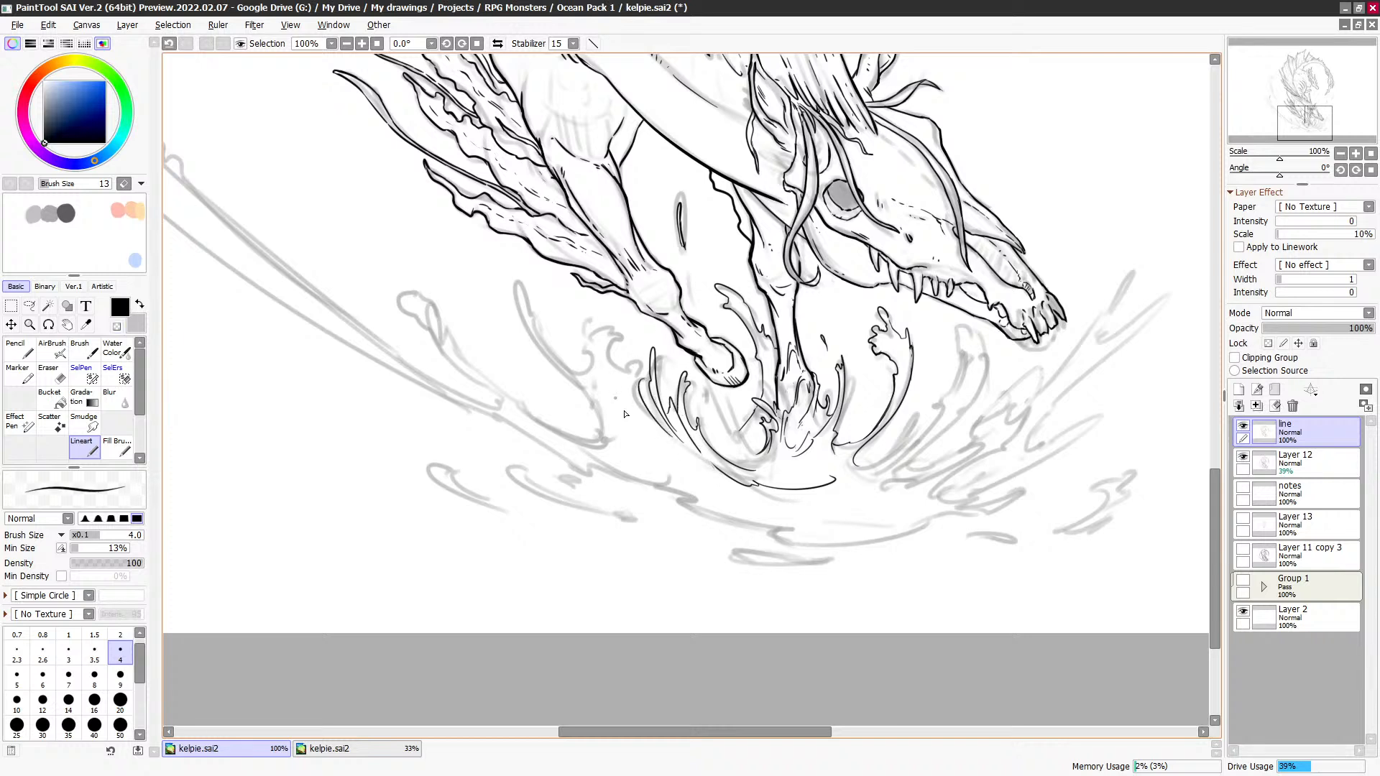
Step: Ink the long tapering splash and the start of the curled crest behind the raised hoof
mouse_move(604, 440)
mouse_down()
mouse_move(532, 332)
mouse_move(539, 317)
mouse_move(585, 381)
mouse_move(580, 349)
mouse_move(600, 316)
mouse_move(610, 367)
mouse_move(638, 368)
mouse_move(633, 383)
mouse_move(597, 370)
mouse_up()
key(minus)
key(minus)
key(minus)
key(minus)
key(minus)
key(minus)
key(ctrl+z)
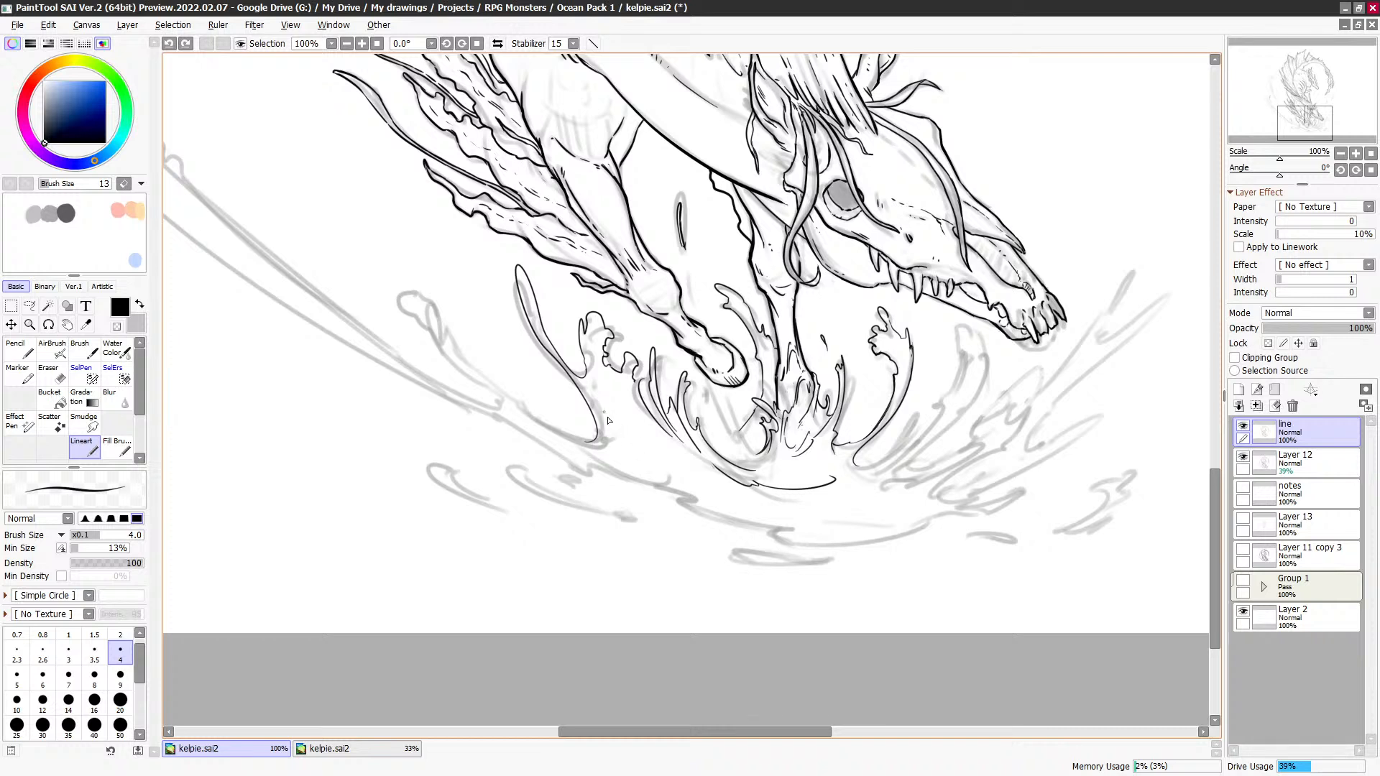
Step: Refine the base and dripping edge of the curled splash crest behind the raised hoof
mouse_move(603, 430)
mouse_down()
mouse_move(619, 383)
mouse_move(639, 399)
mouse_move(607, 382)
mouse_move(611, 416)
mouse_move(593, 403)
mouse_move(595, 371)
mouse_move(612, 370)
mouse_move(596, 388)
mouse_move(621, 431)
mouse_up()
key(ctrl+z)
key(ctrl+z)
mouse_move(588, 361)
mouse_down()
mouse_move(629, 421)
mouse_move(636, 397)
mouse_move(589, 363)
mouse_move(629, 413)
mouse_up()
key(ctrl+z)
key(ctrl+z)
drag(601, 323, 612, 383)
key(ctrl+z)
Step: Ink the lower rim of the water ring below the planted hoof and try a stroke above it
drag(1003, 441, 958, 453)
drag(737, 550, 904, 527)
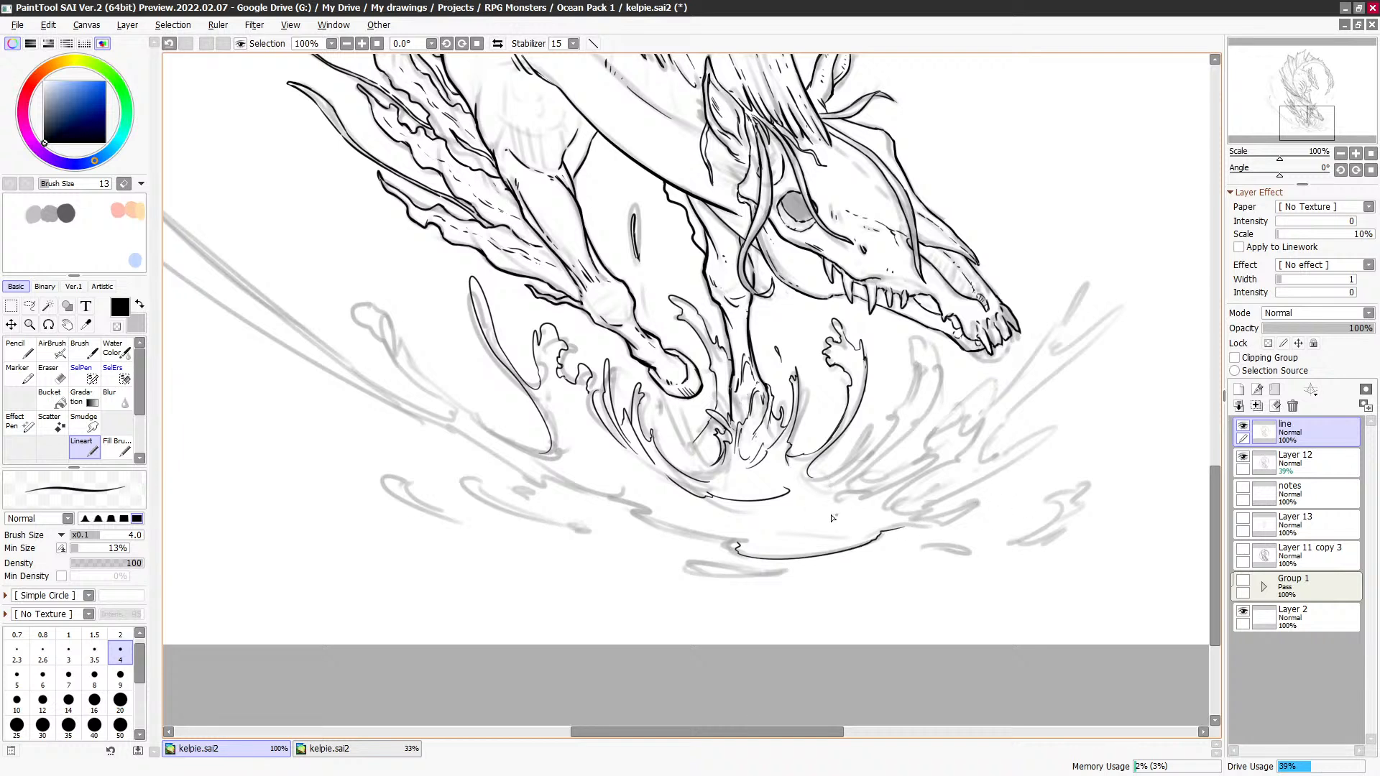
drag(803, 523, 840, 485)
key(ctrl+z)
drag(936, 458, 915, 473)
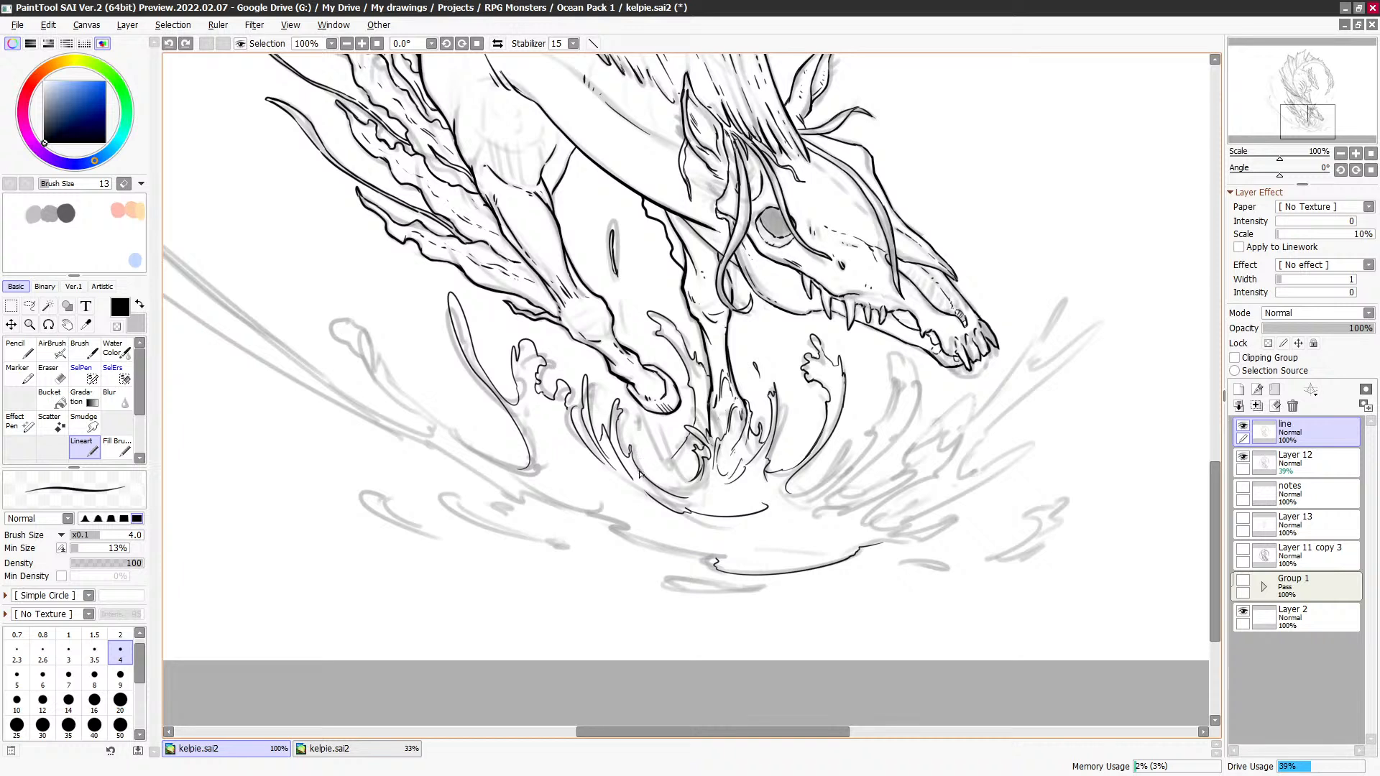
Step: Ink small inner splash spikes below the raised hoof, between the taller spikes and the splash rim
mouse_move(640, 474)
mouse_down()
mouse_move(630, 410)
mouse_move(646, 441)
mouse_up()
mouse_move(664, 469)
mouse_down()
mouse_move(693, 483)
mouse_move(650, 455)
mouse_up()
key(minus)
key(minus)
drag(624, 403, 631, 411)
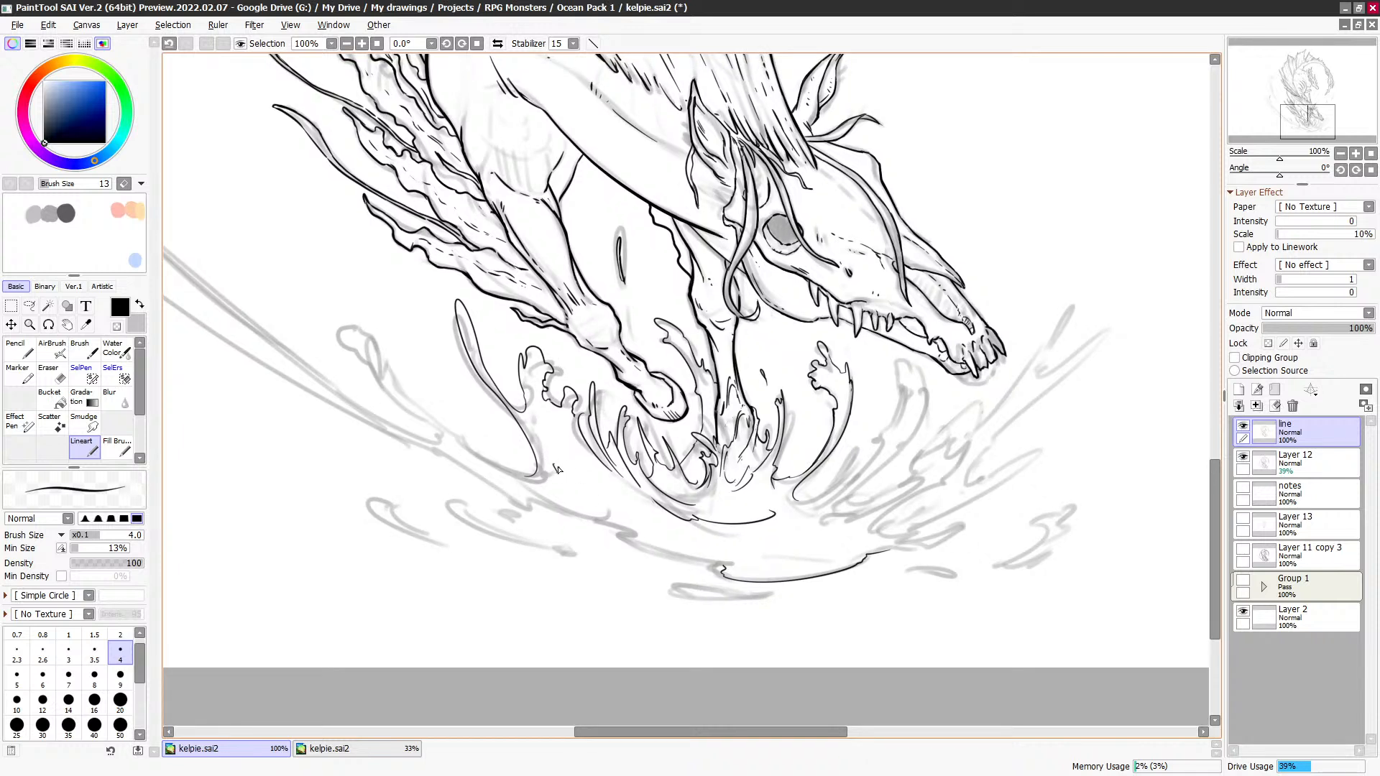
key(ctrl+z)
Step: Try a further splash stroke rising beside the large skull-side curl
drag(977, 367, 925, 392)
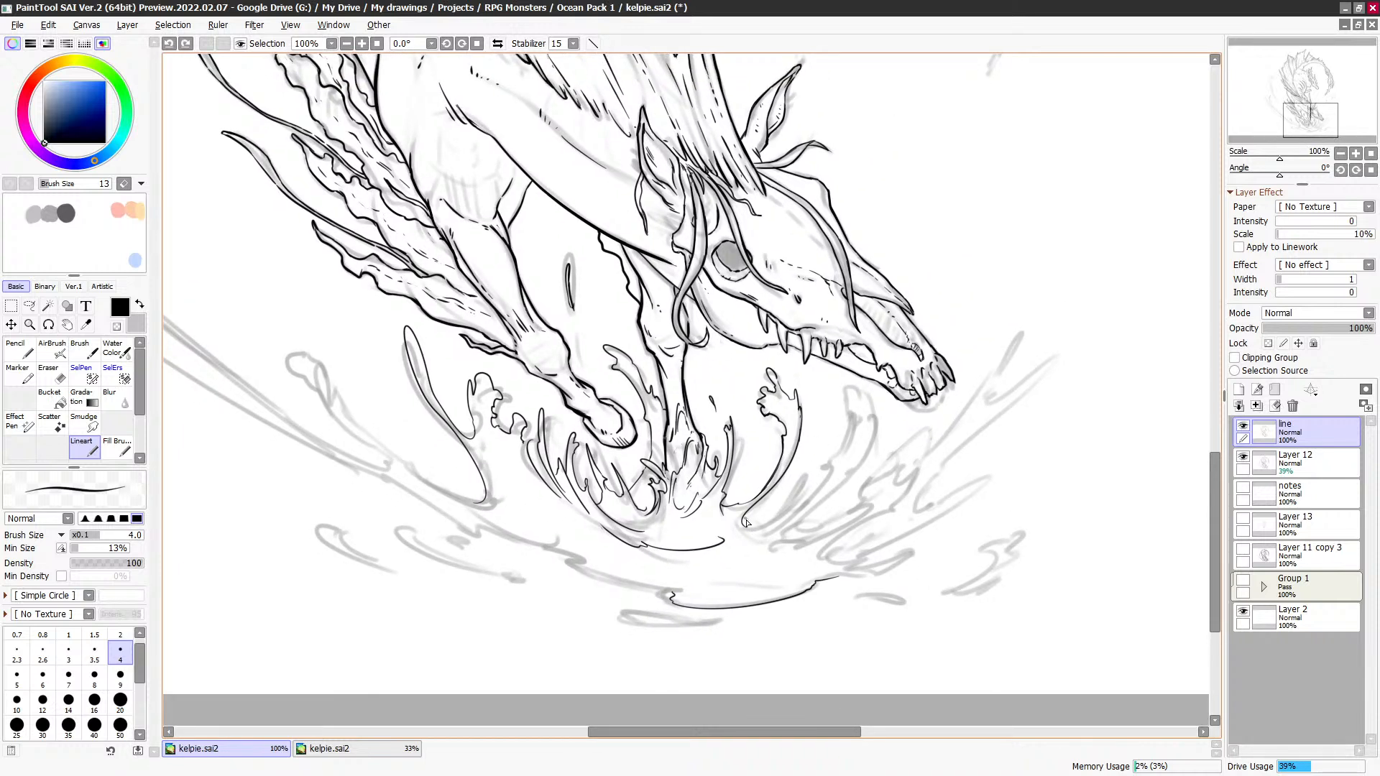
mouse_move(746, 521)
mouse_down()
mouse_move(778, 513)
mouse_move(811, 465)
mouse_up()
key(ctrl+z)
drag(895, 453, 863, 444)
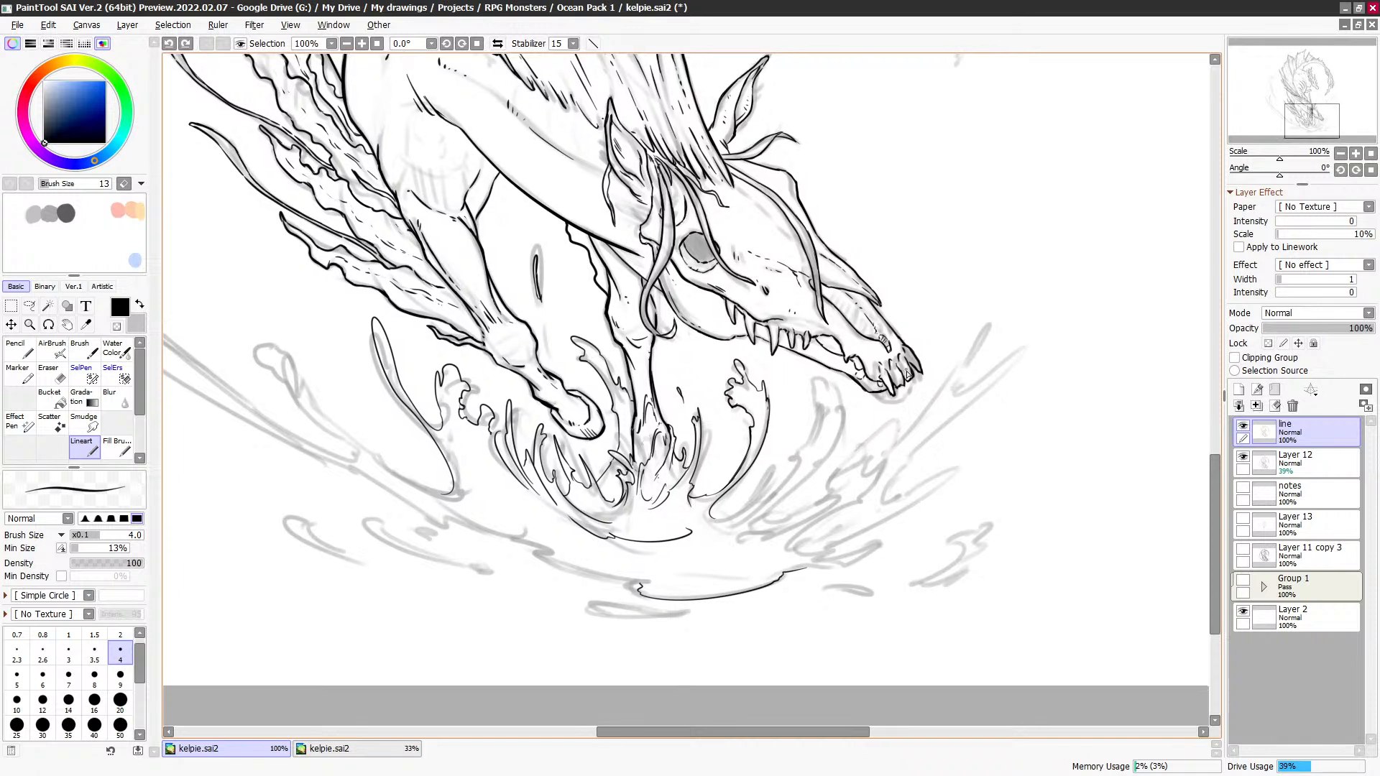
drag(939, 358, 936, 397)
drag(699, 485, 744, 452)
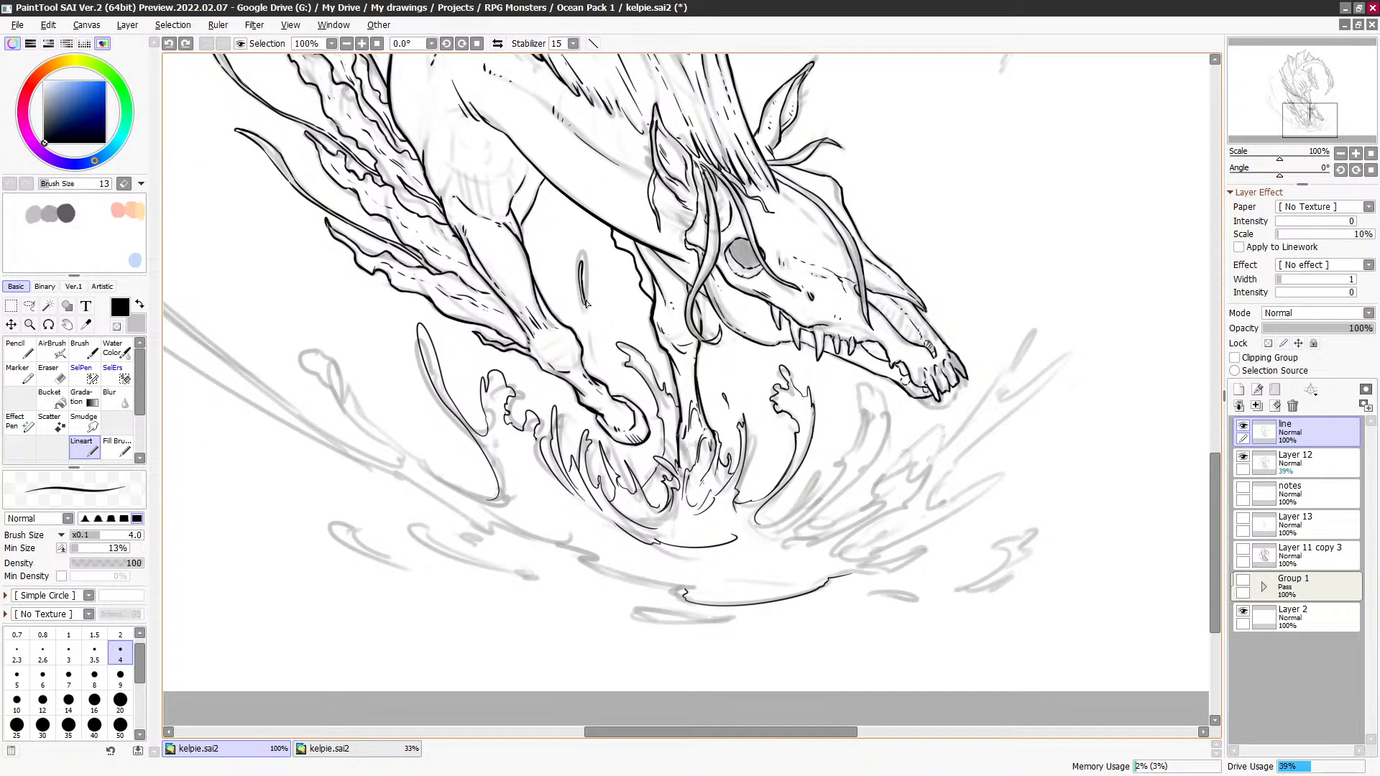
Step: Try reshaping the elongated droplet between the front legs by erasing and re-inking its edges
key(minus)
mouse_move(583, 302)
mouse_down()
mouse_move(590, 311)
mouse_move(579, 279)
mouse_move(584, 294)
mouse_up()
key(minus)
key(minus)
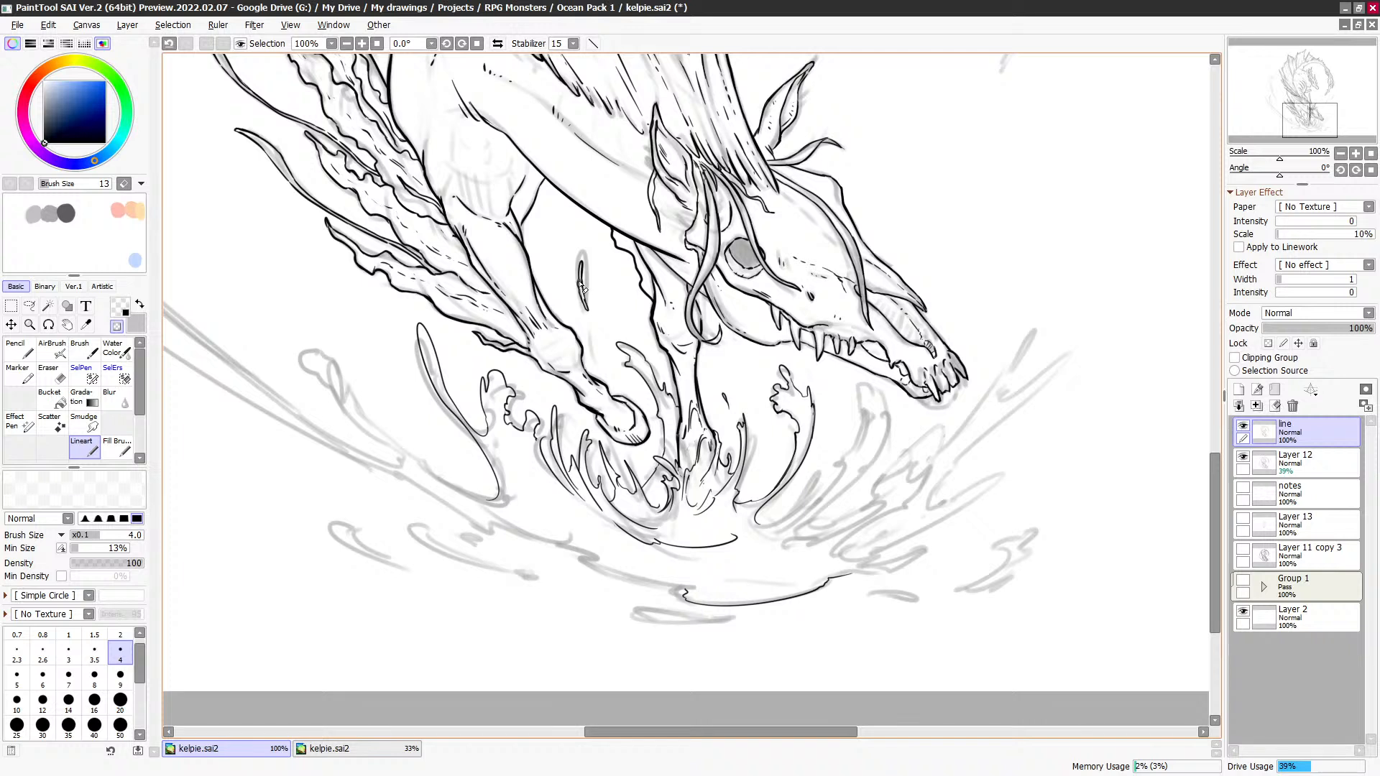
key(minus)
mouse_move(578, 278)
mouse_down()
mouse_move(583, 249)
mouse_move(587, 277)
mouse_move(581, 266)
mouse_up()
key(minus)
drag(582, 288, 587, 300)
key(minus)
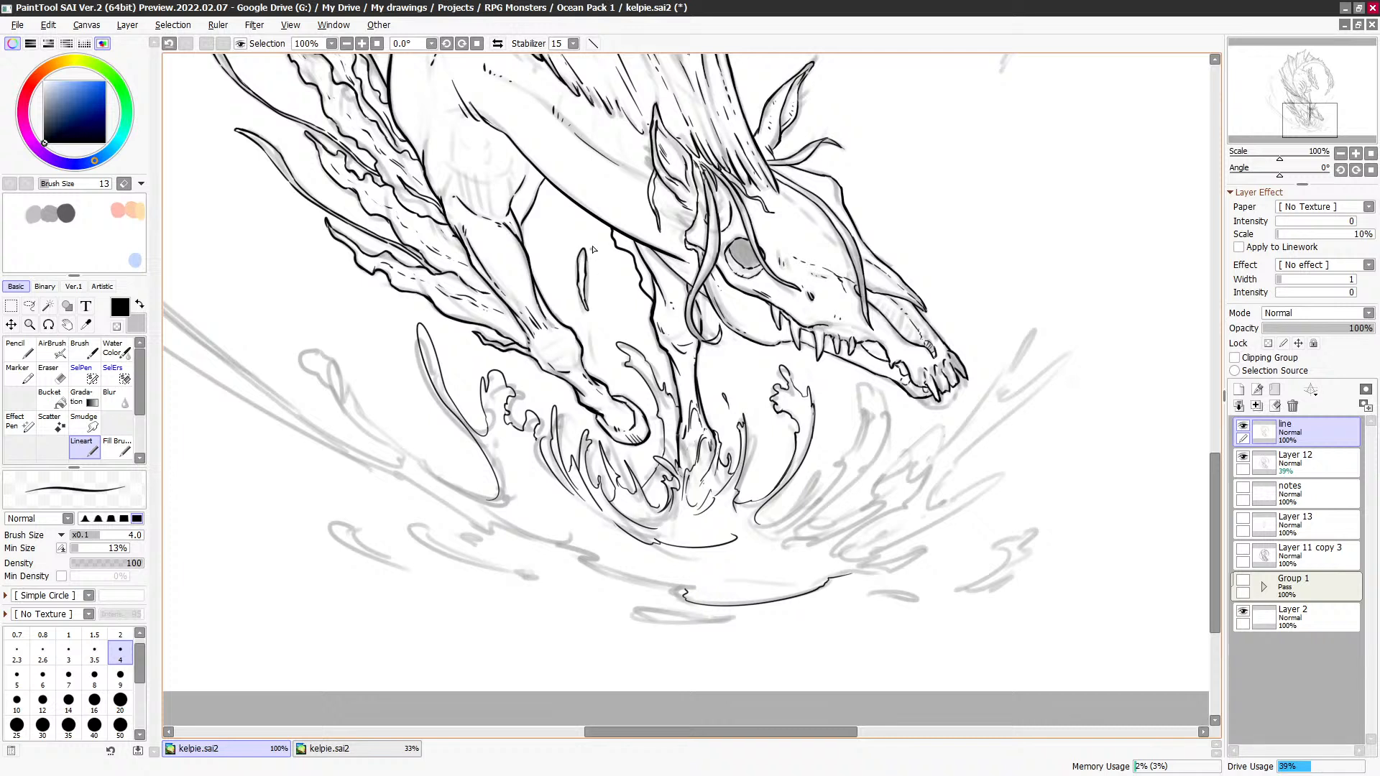
Step: Erase the elongated droplet between the front legs and re-ink it with the Lineart brush as a wavy, tapered drop
key(minus)
key(a)
key(f)
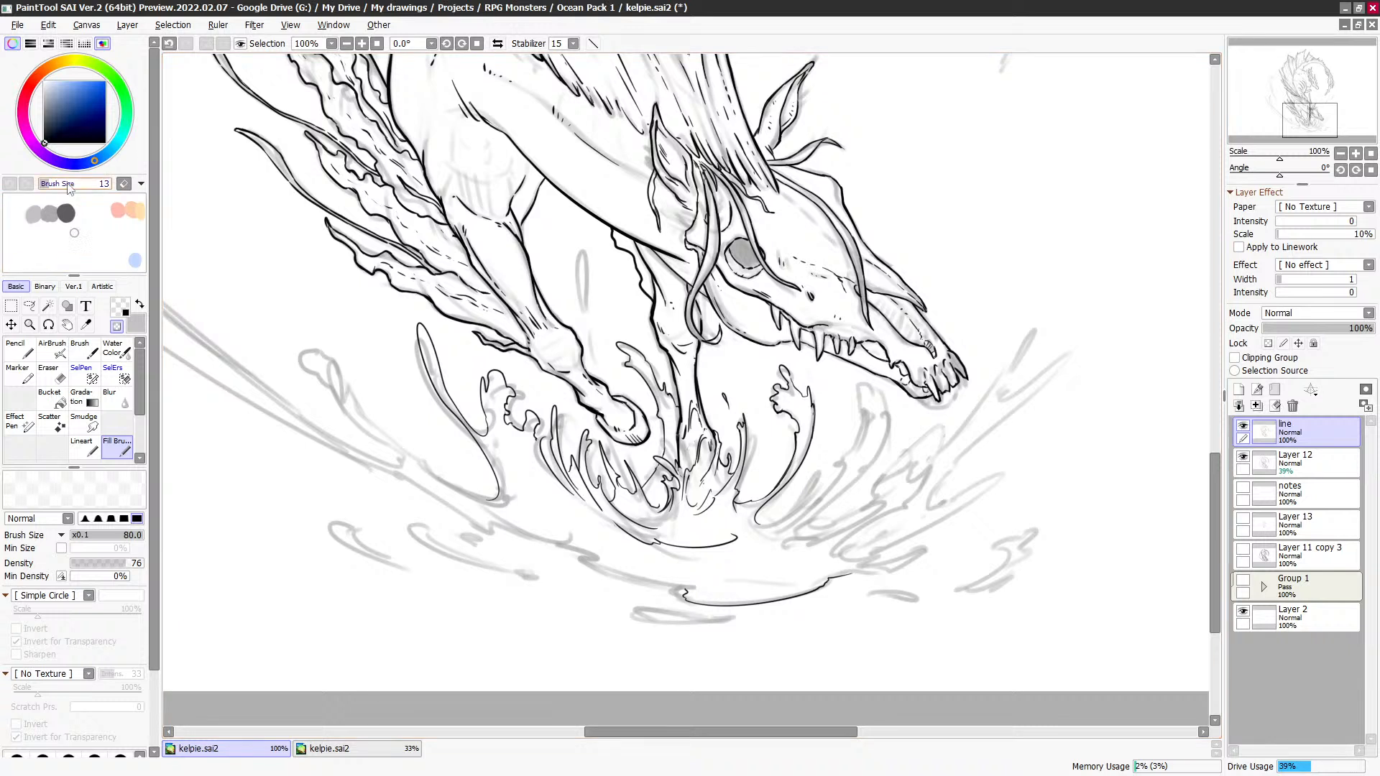
click(84, 447)
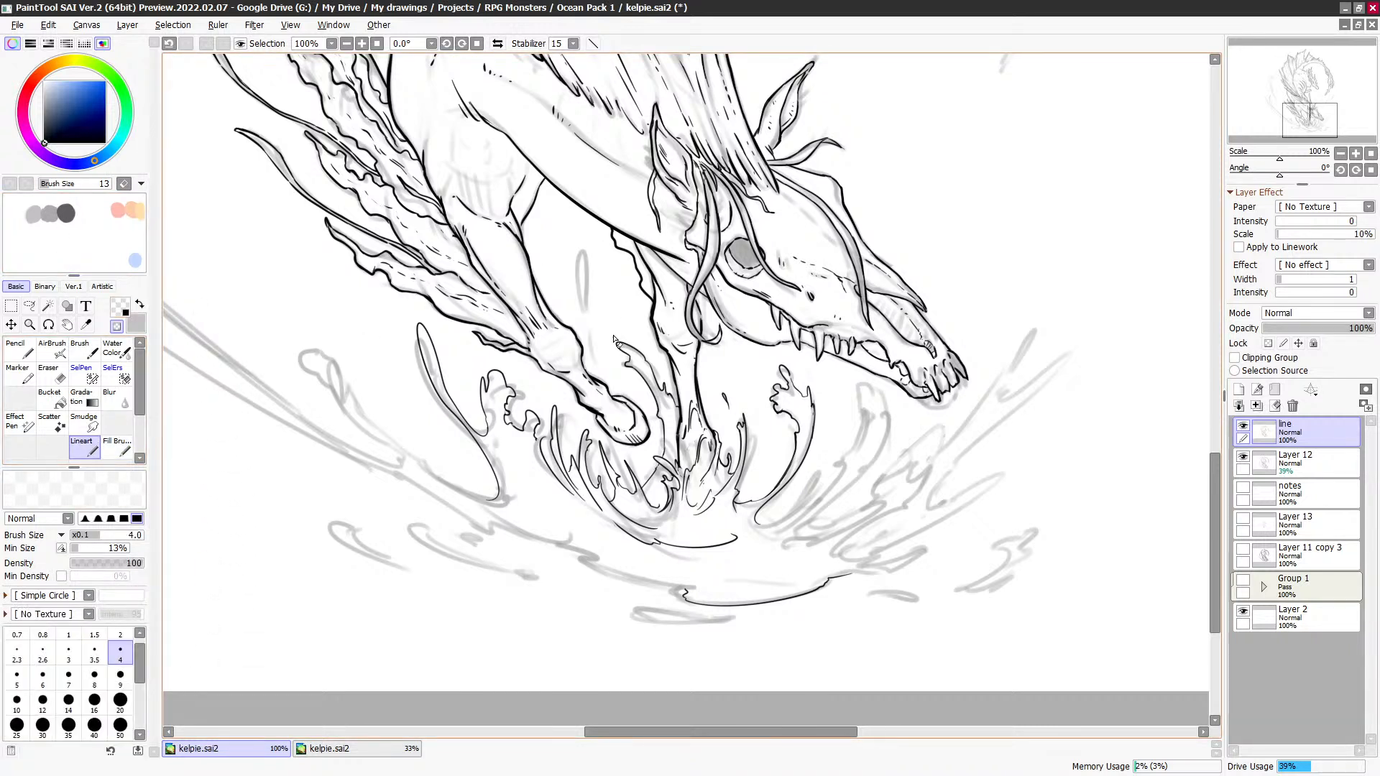
mouse_move(582, 304)
mouse_down()
mouse_move(580, 241)
mouse_move(586, 309)
mouse_up()
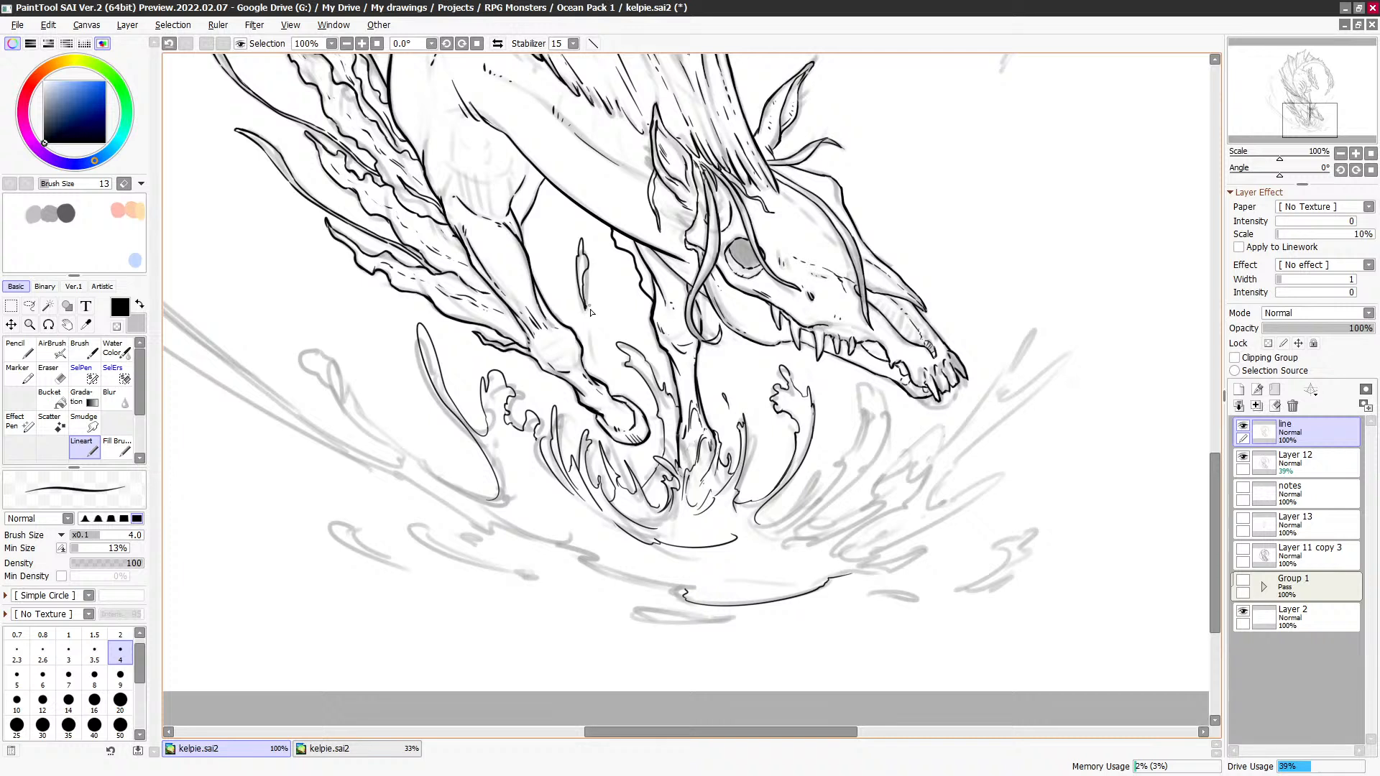
Step: Erase stray line ends beside the raised hoof and touch up the outer edge of the skull-side splash curl
key(minus)
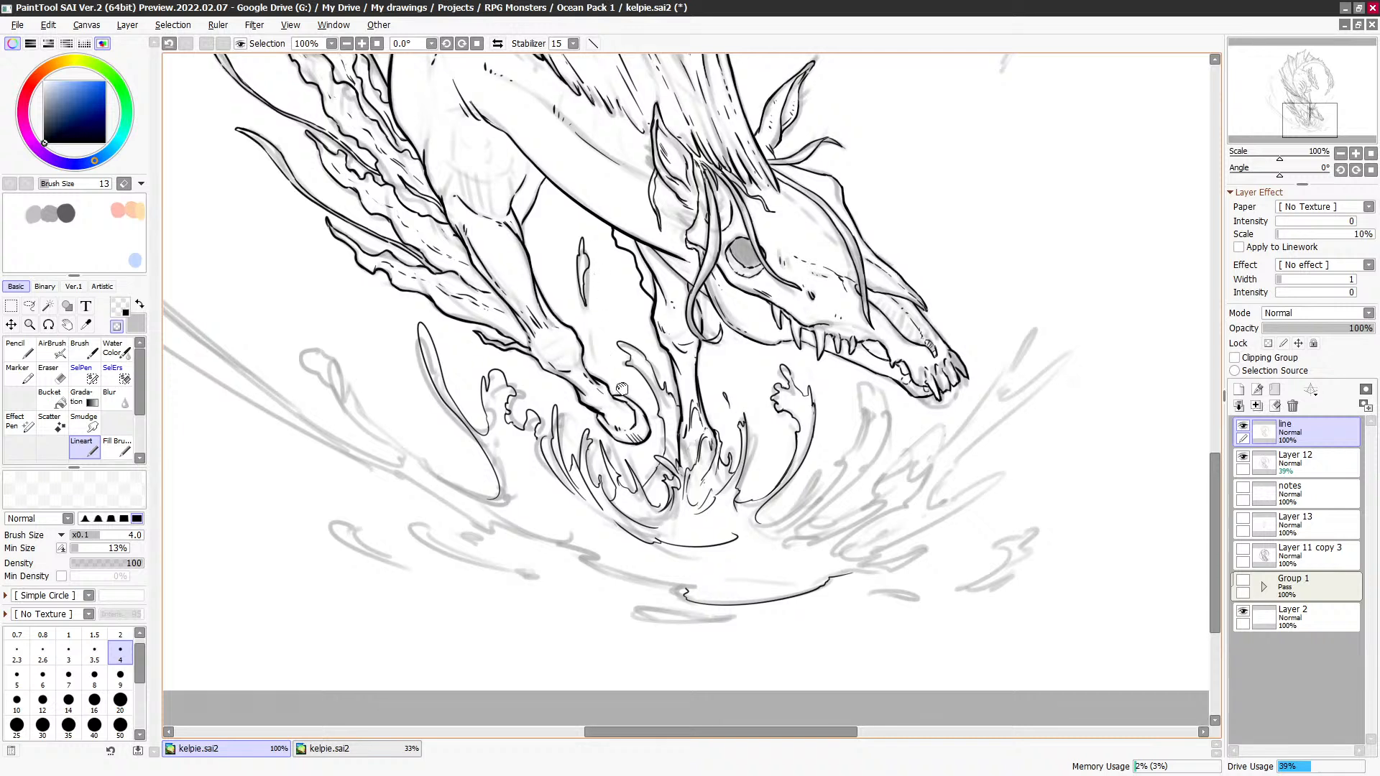
drag(621, 388, 646, 368)
drag(642, 454, 548, 427)
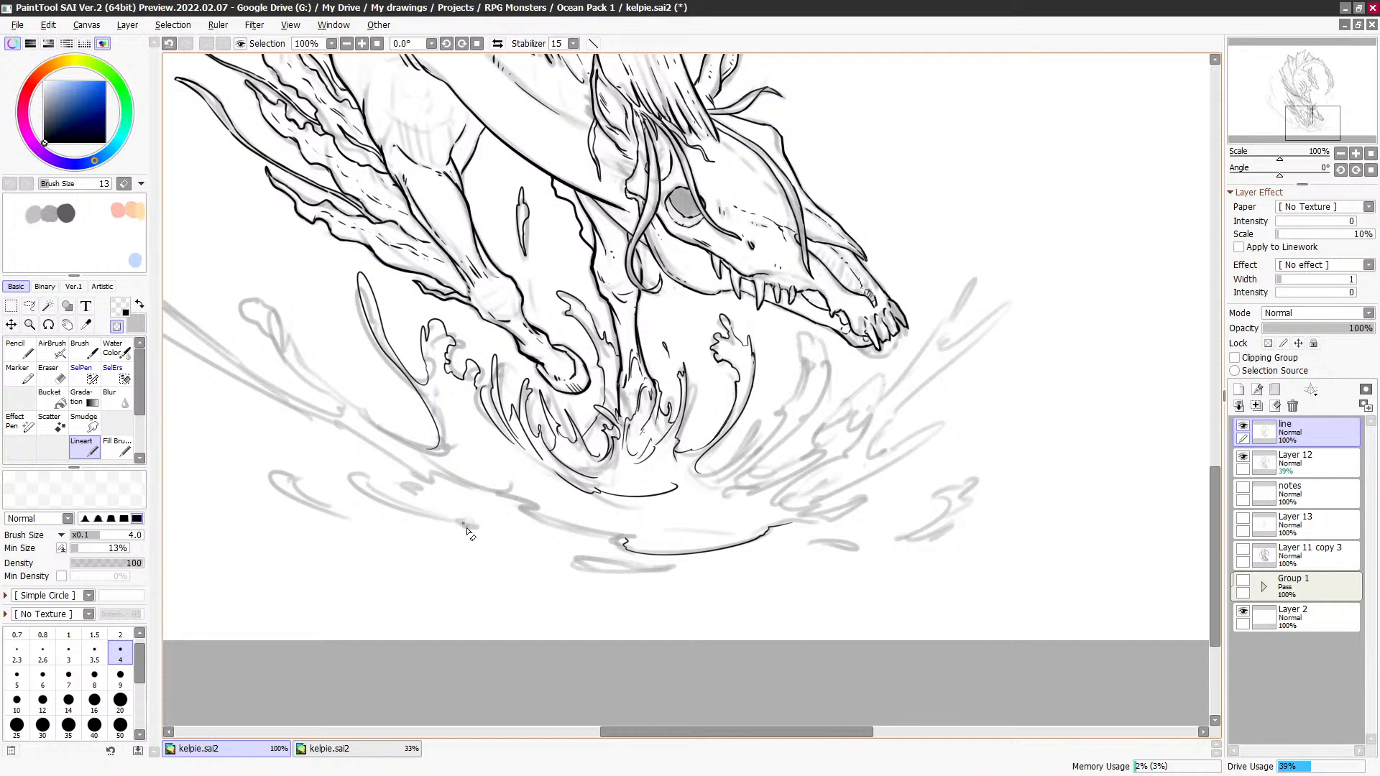
drag(895, 445, 873, 442)
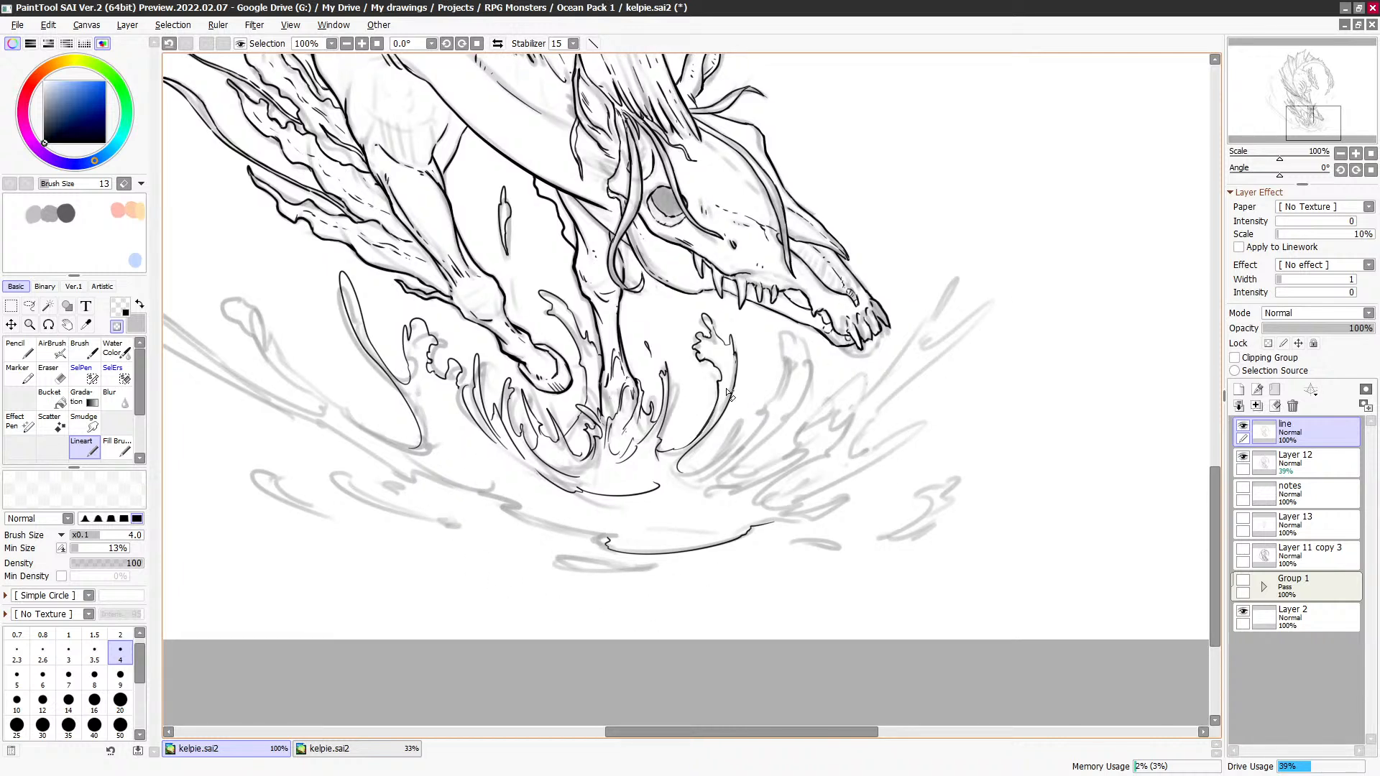
key(ctrl+z)
key(e)
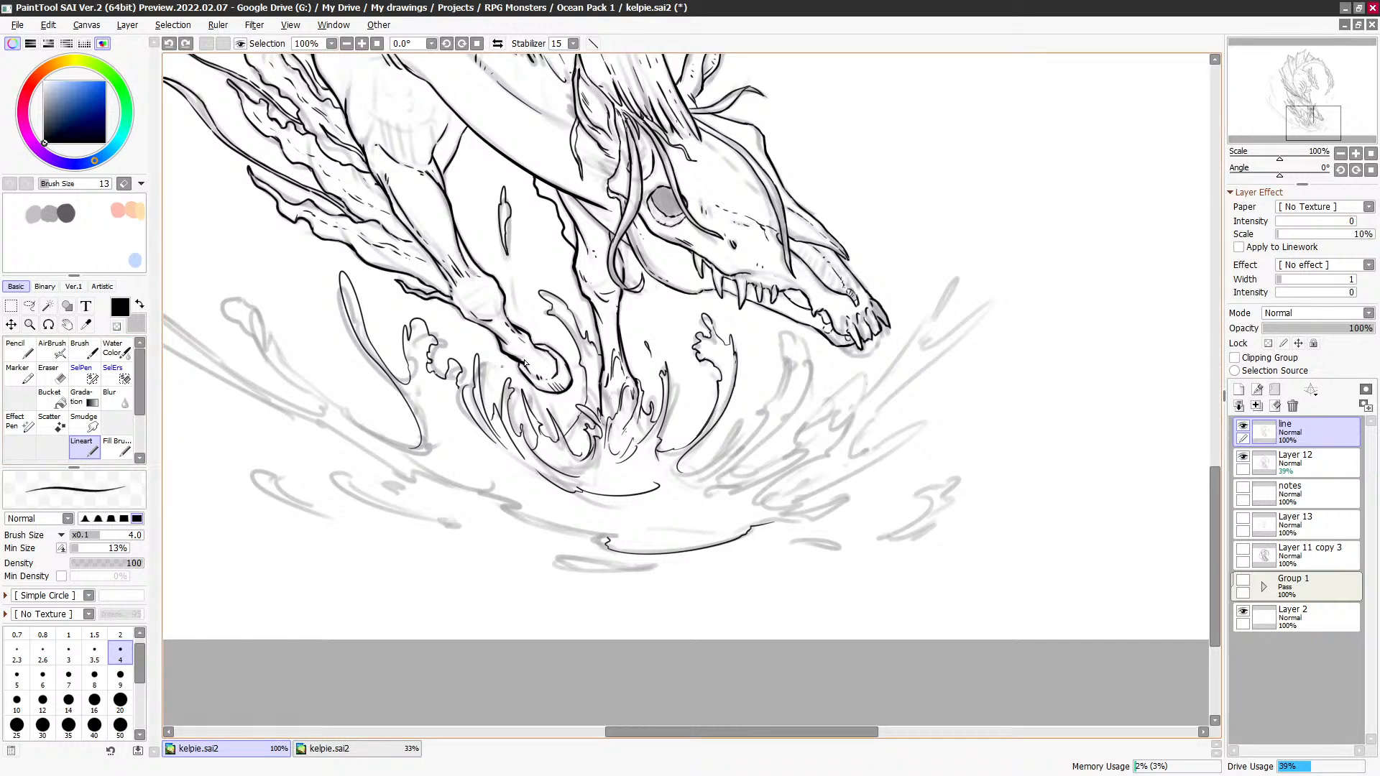
Step: Rotate the canvas view to 180° to check the splash line art upside down, and restore it to 0°
mouse_move(575, 394)
mouse_down()
mouse_move(658, 327)
mouse_move(622, 334)
mouse_up()
key(ctrl+z)
click(431, 43)
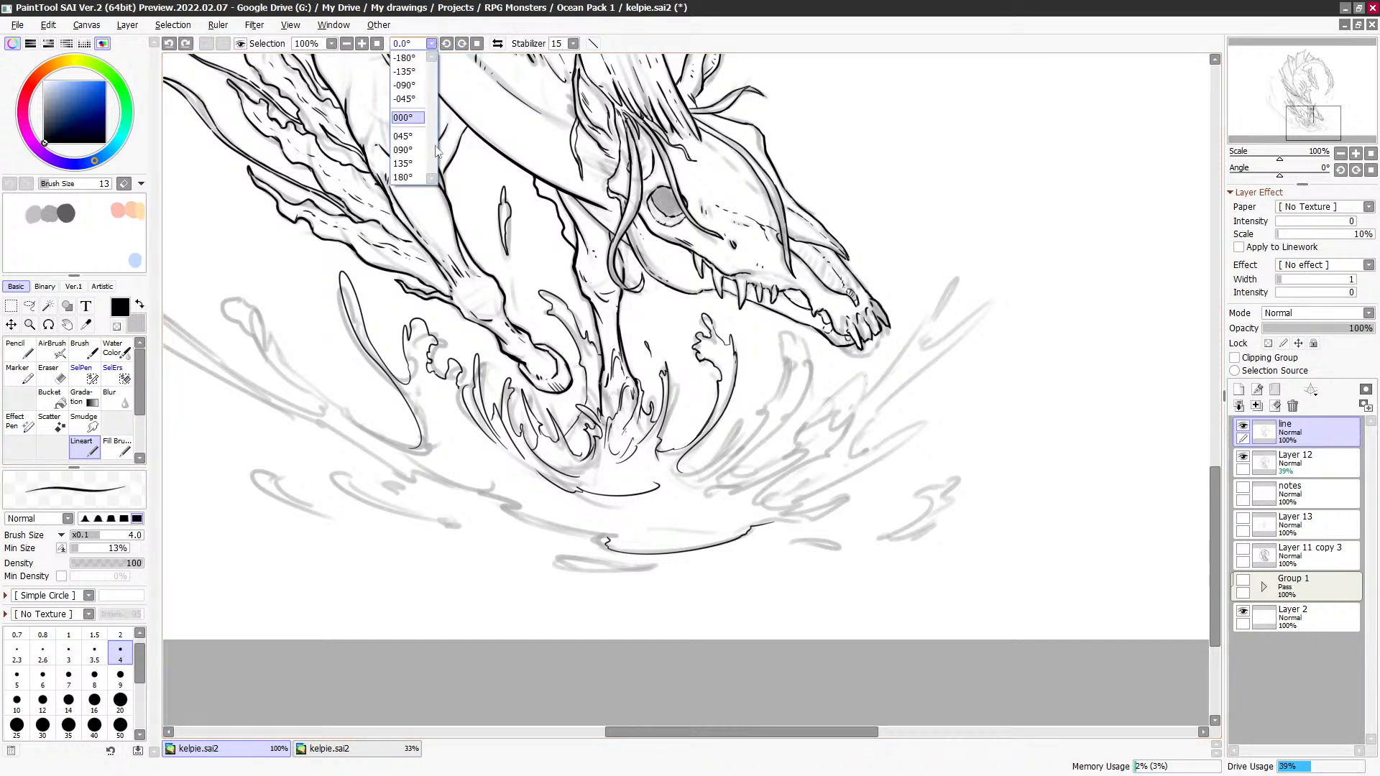
click(404, 176)
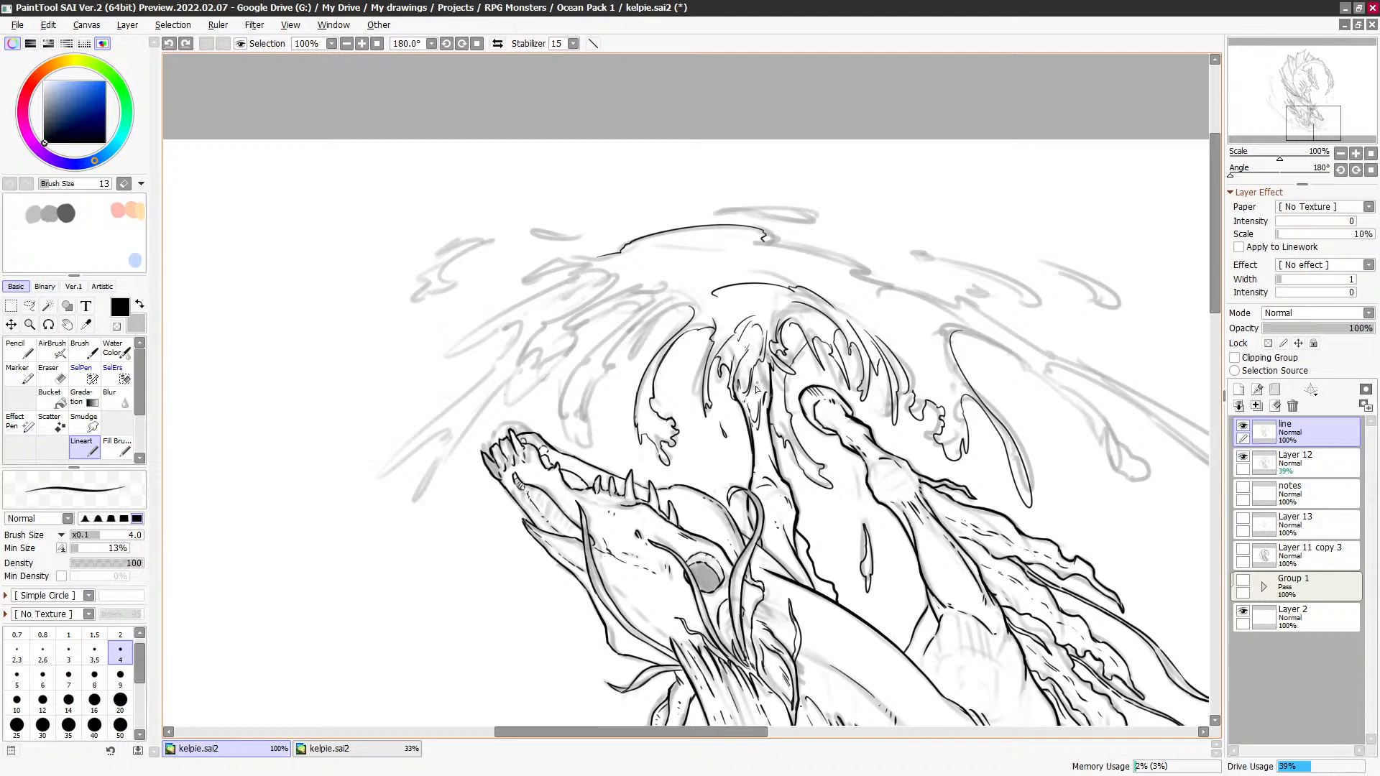
click(431, 44)
click(413, 117)
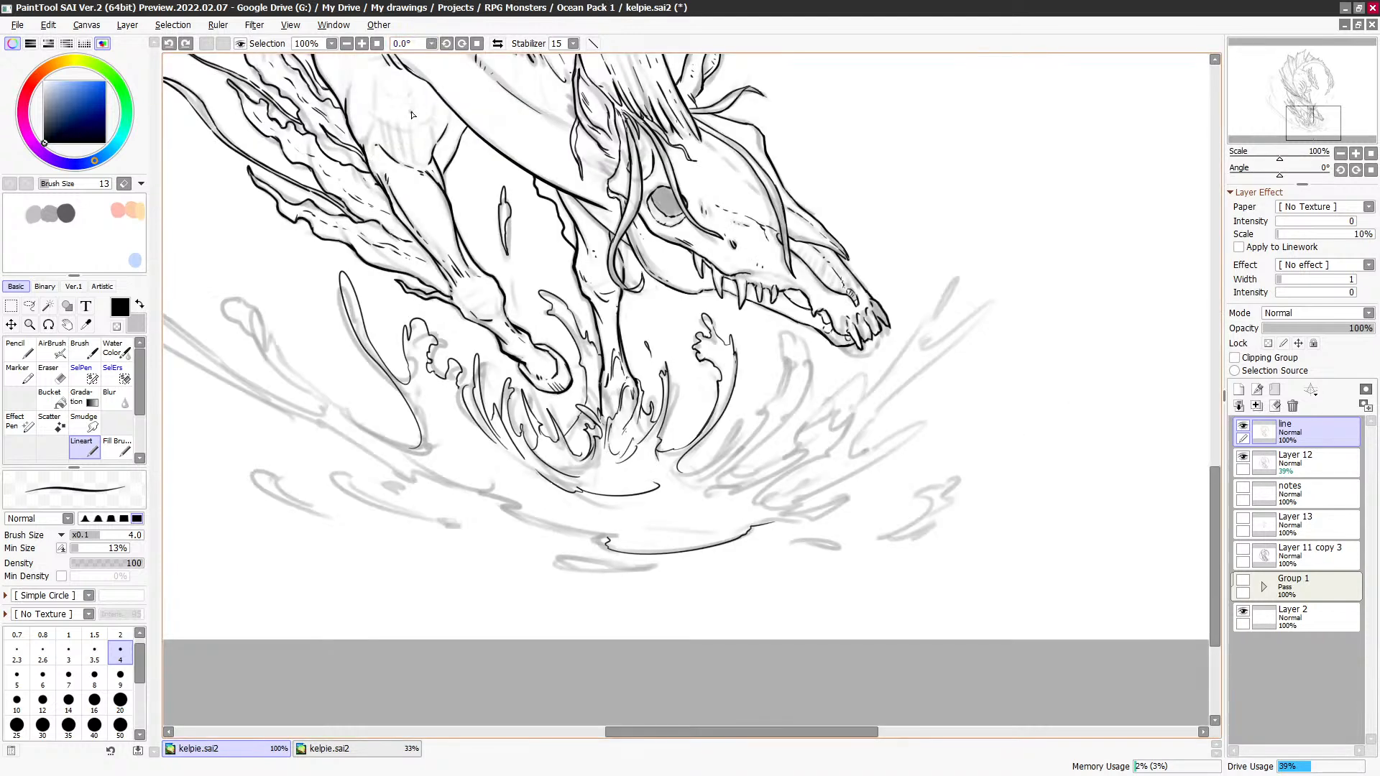
Step: Ink the base and inner edge of a second splash curl rising from the water beside the skull-side curl
scroll(733, 411, down, 1)
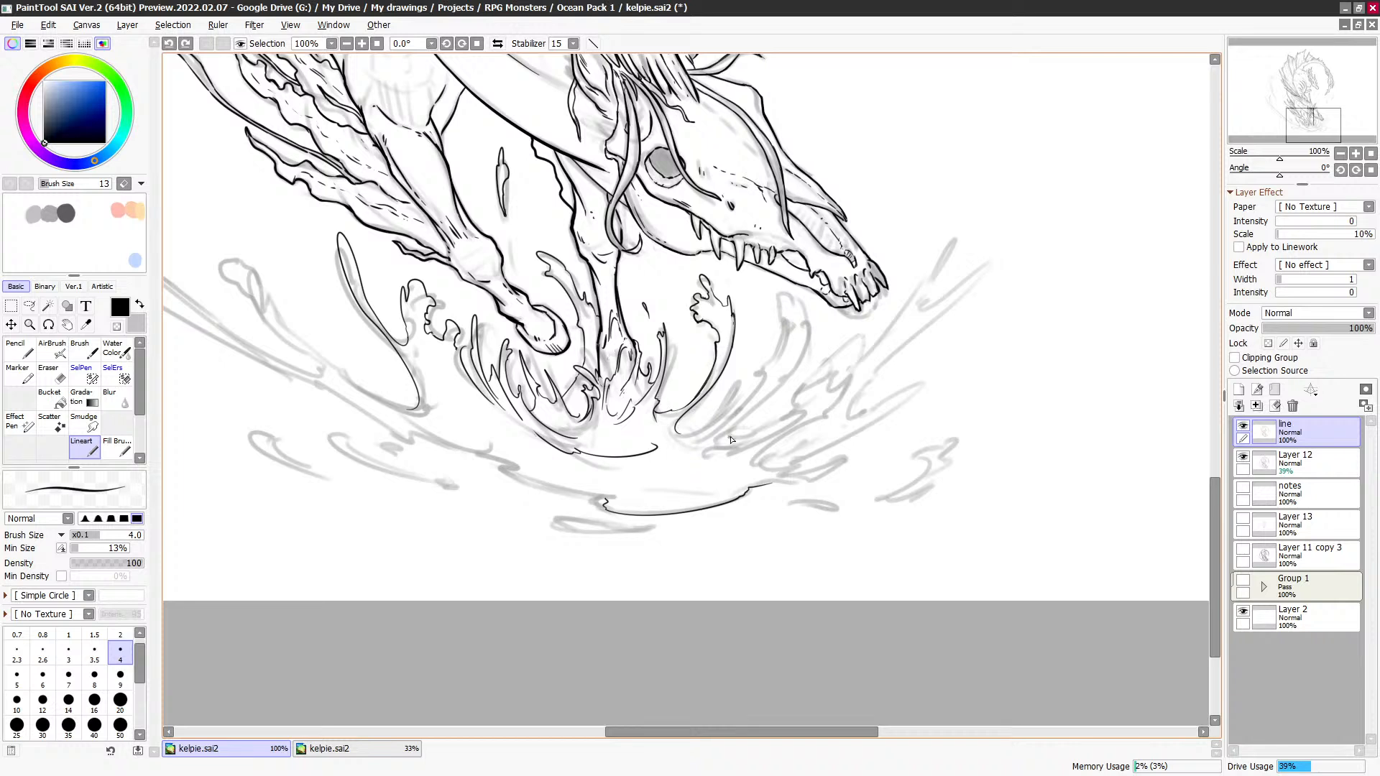
mouse_move(684, 437)
mouse_down()
mouse_move(740, 394)
mouse_move(745, 404)
mouse_move(768, 367)
mouse_move(716, 401)
mouse_up()
mouse_move(683, 343)
mouse_down()
mouse_move(671, 388)
mouse_move(708, 365)
mouse_up()
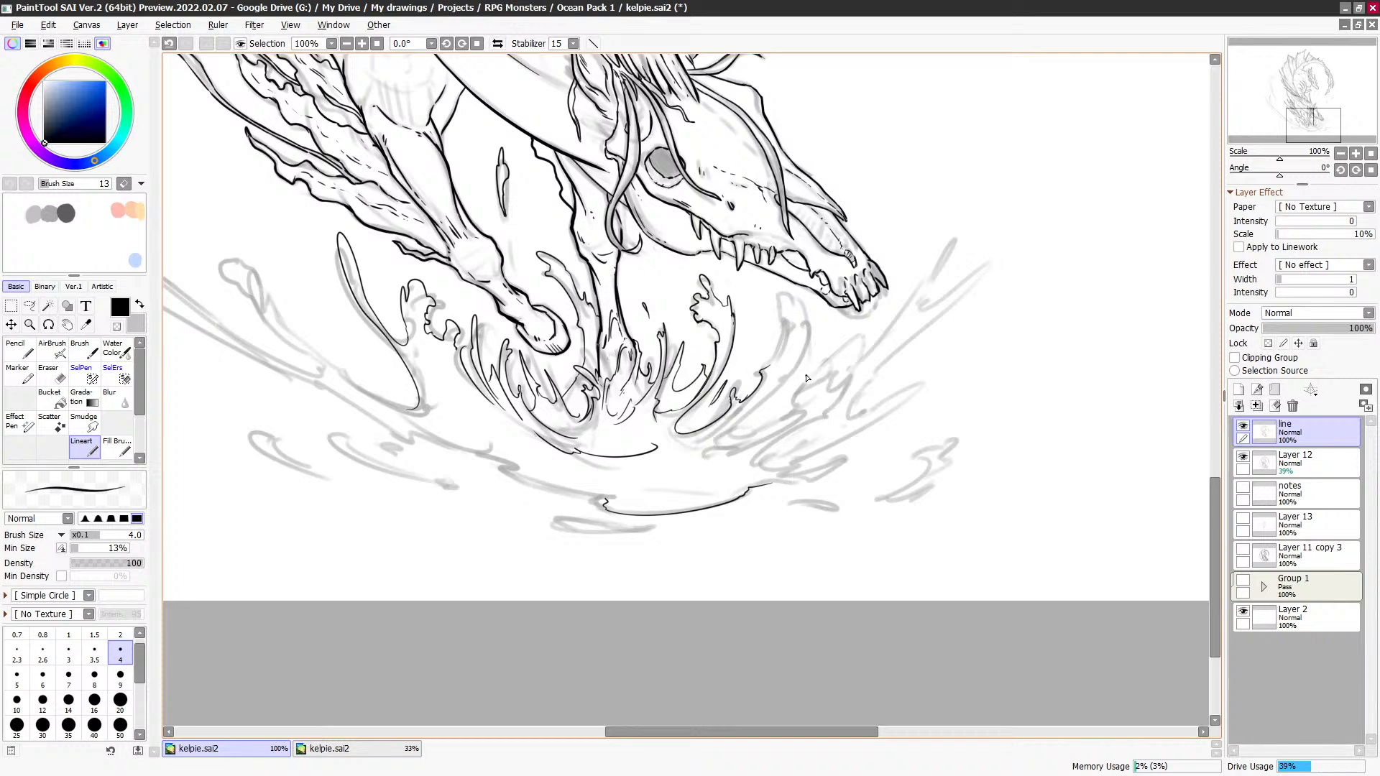
key(ctrl+z)
mouse_move(687, 345)
mouse_down()
mouse_move(677, 406)
mouse_move(686, 345)
mouse_move(684, 400)
mouse_move(700, 343)
mouse_move(682, 404)
mouse_up()
key(ctrl+z)
key(ctrl+z)
click(828, 344)
key(ctrl+z)
key(ctrl+z)
Step: Ink the upper part of the second splash curl with a knobbly, curled tip beneath the jaw
mouse_move(767, 370)
mouse_down()
mouse_move(780, 319)
mouse_move(770, 293)
mouse_move(792, 290)
mouse_up()
right_click(679, 326)
key(ctrl+Tab)
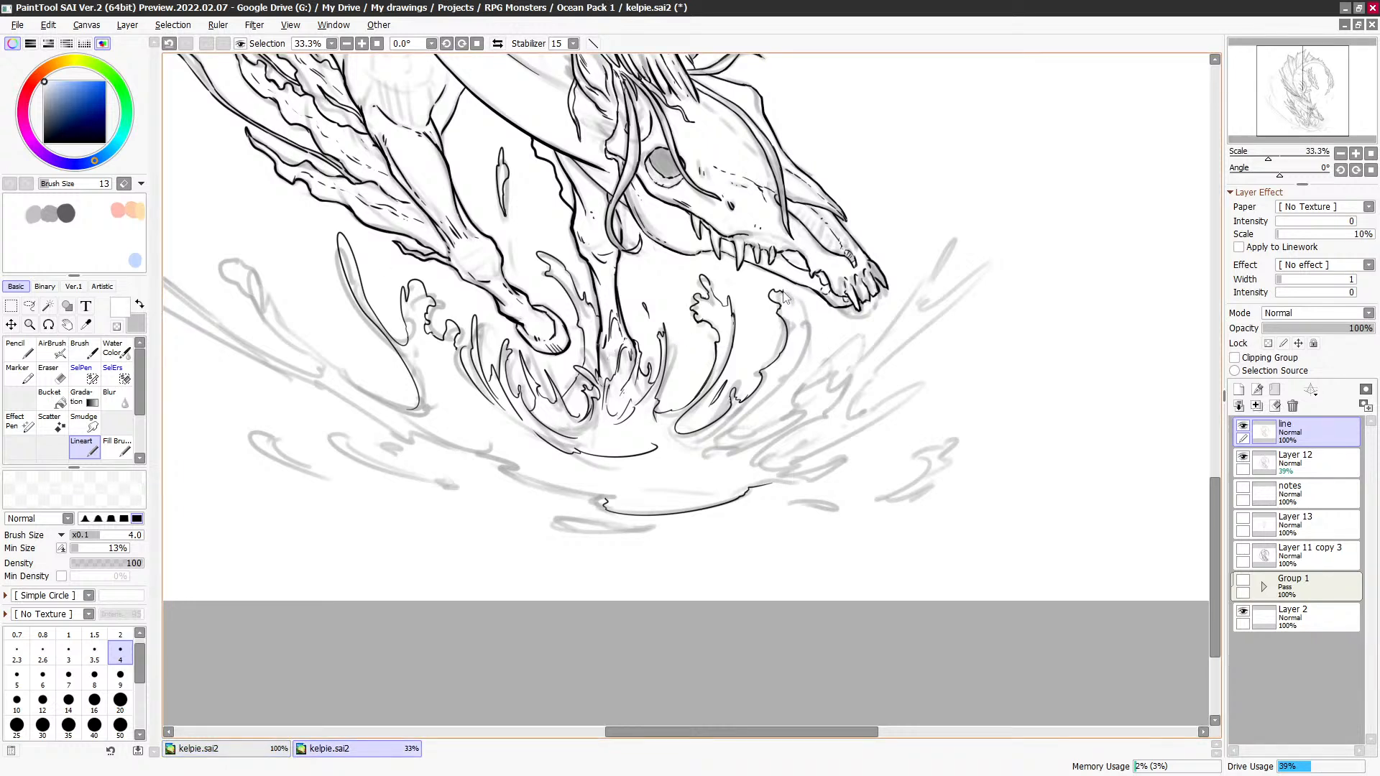
key(ctrl+Tab)
key(ctrl+z)
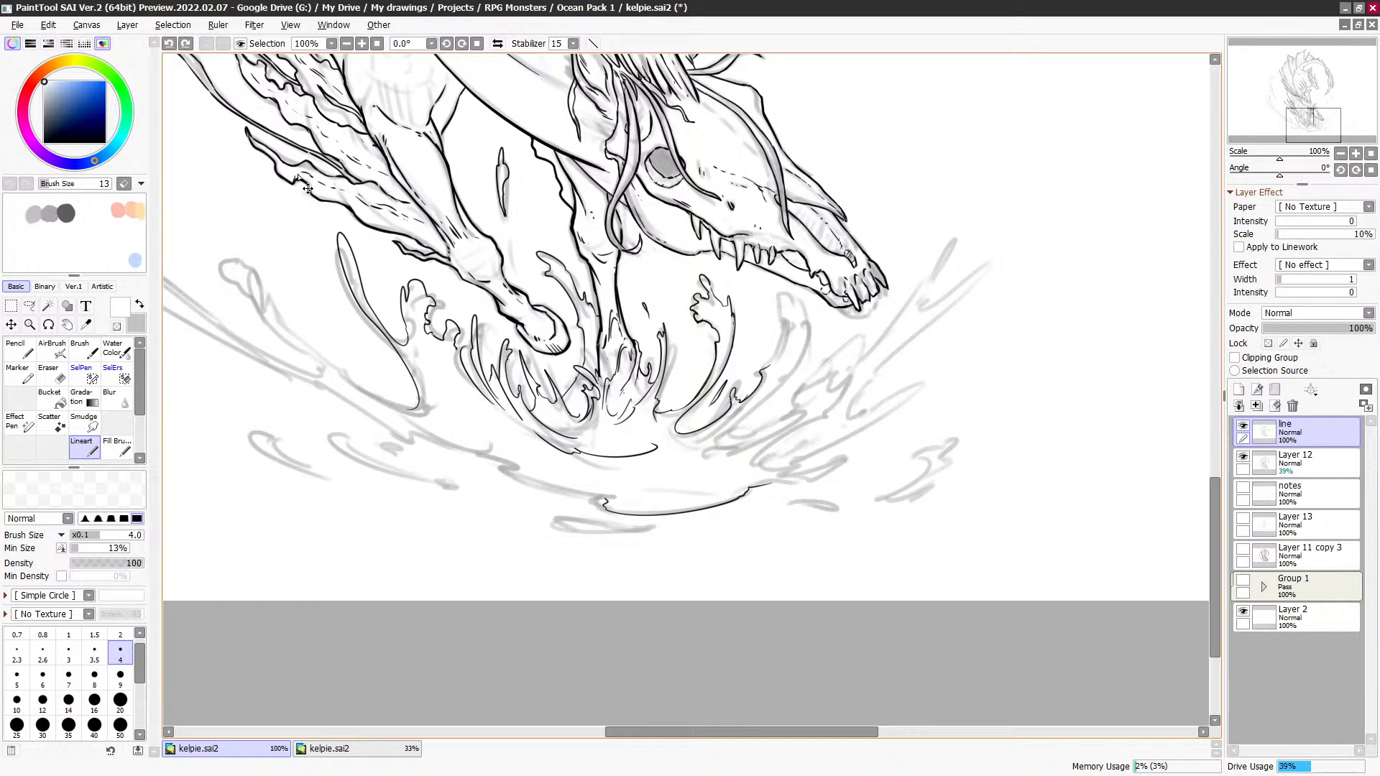
right_click(735, 288)
mouse_move(767, 372)
mouse_down()
mouse_move(782, 302)
mouse_move(803, 337)
mouse_up()
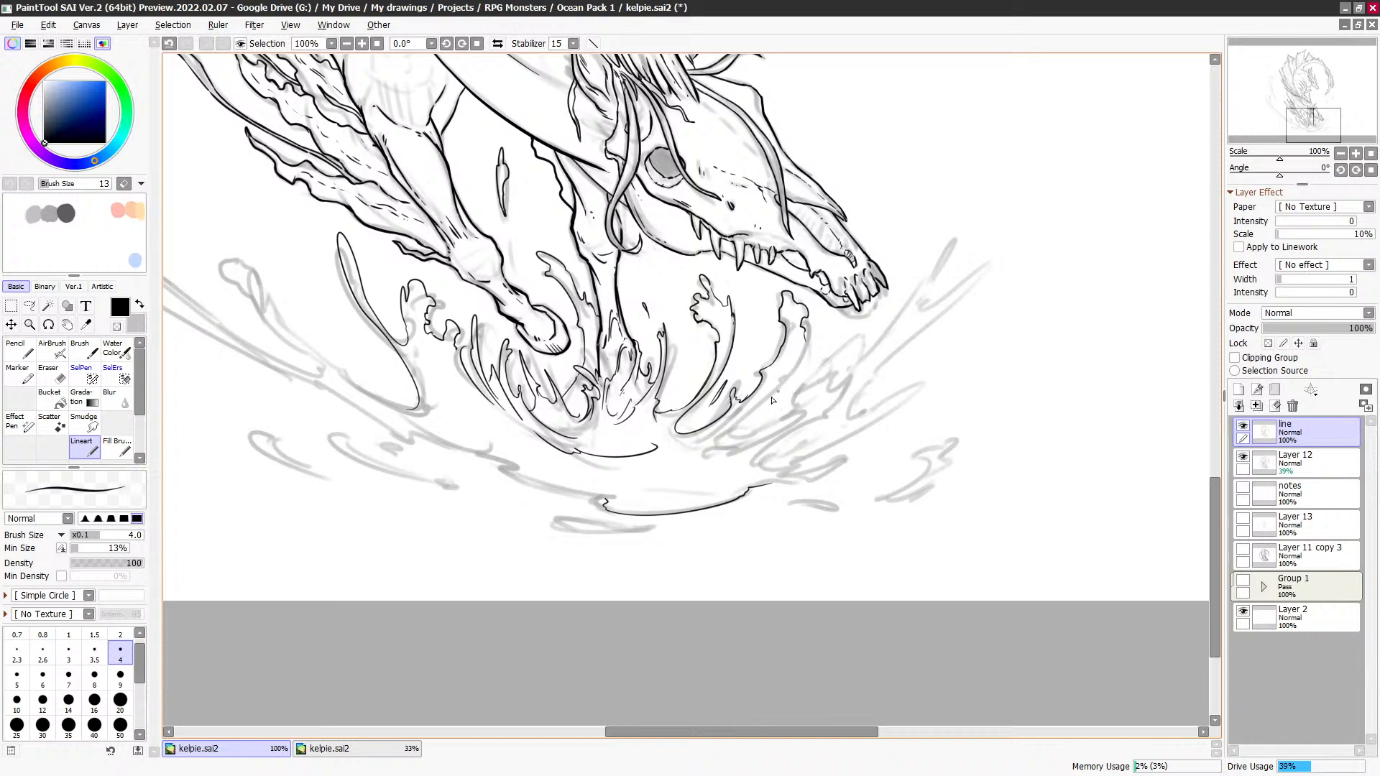
Step: Try inking the outer edge of the second splash curl from its base up to the curled tip
drag(699, 445, 743, 415)
key(ctrl+z)
drag(704, 443, 785, 381)
key(ctrl+z)
drag(703, 445, 793, 369)
key(ctrl+z)
mouse_move(693, 444)
mouse_down()
mouse_move(789, 376)
mouse_move(806, 336)
mouse_up()
key(ctrl+z)
key(ctrl+z)
drag(802, 327, 807, 338)
key(ctrl+z)
key(ctrl+z)
drag(723, 429, 805, 342)
key(ctrl+z)
mouse_move(694, 440)
mouse_down()
mouse_move(768, 396)
mouse_move(805, 342)
mouse_up()
key(e)
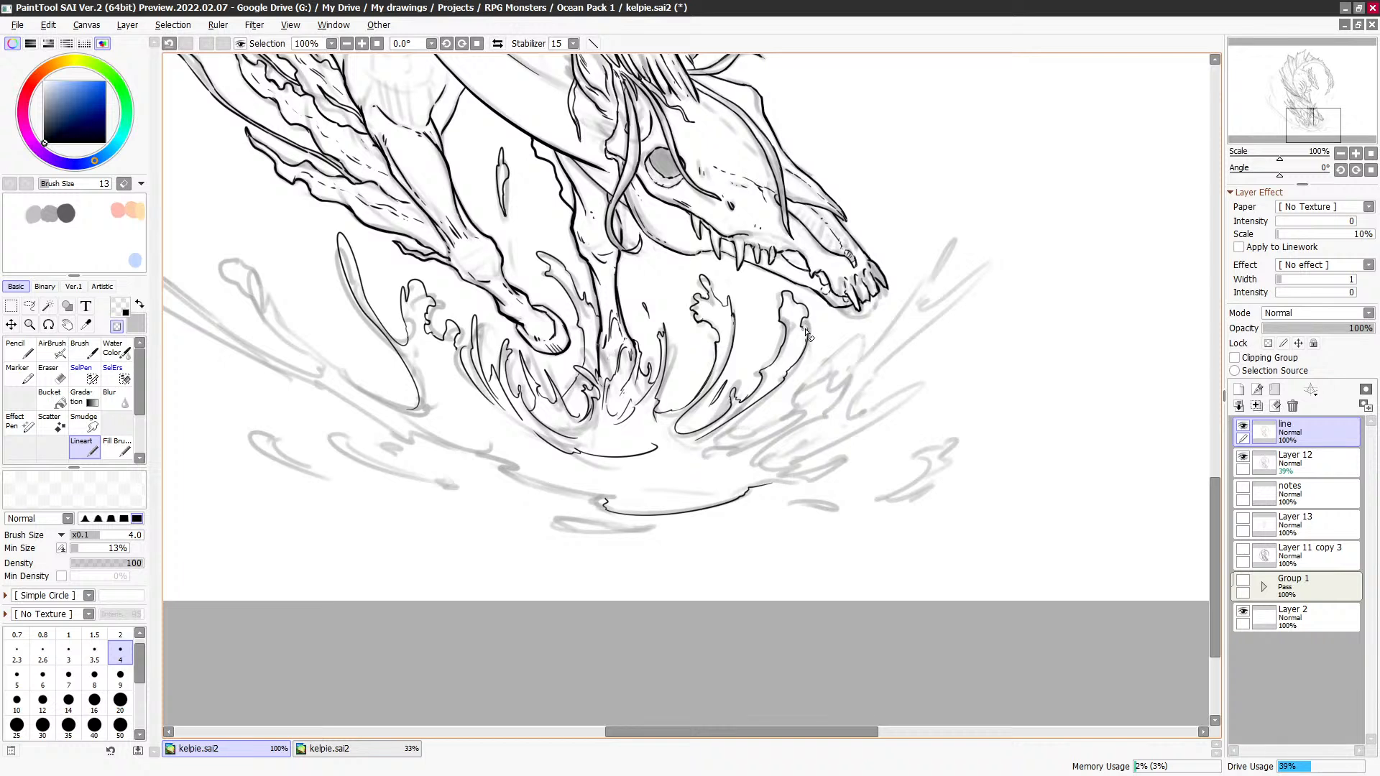
key(e)
key(minus)
drag(773, 419, 800, 376)
key(ctrl+z)
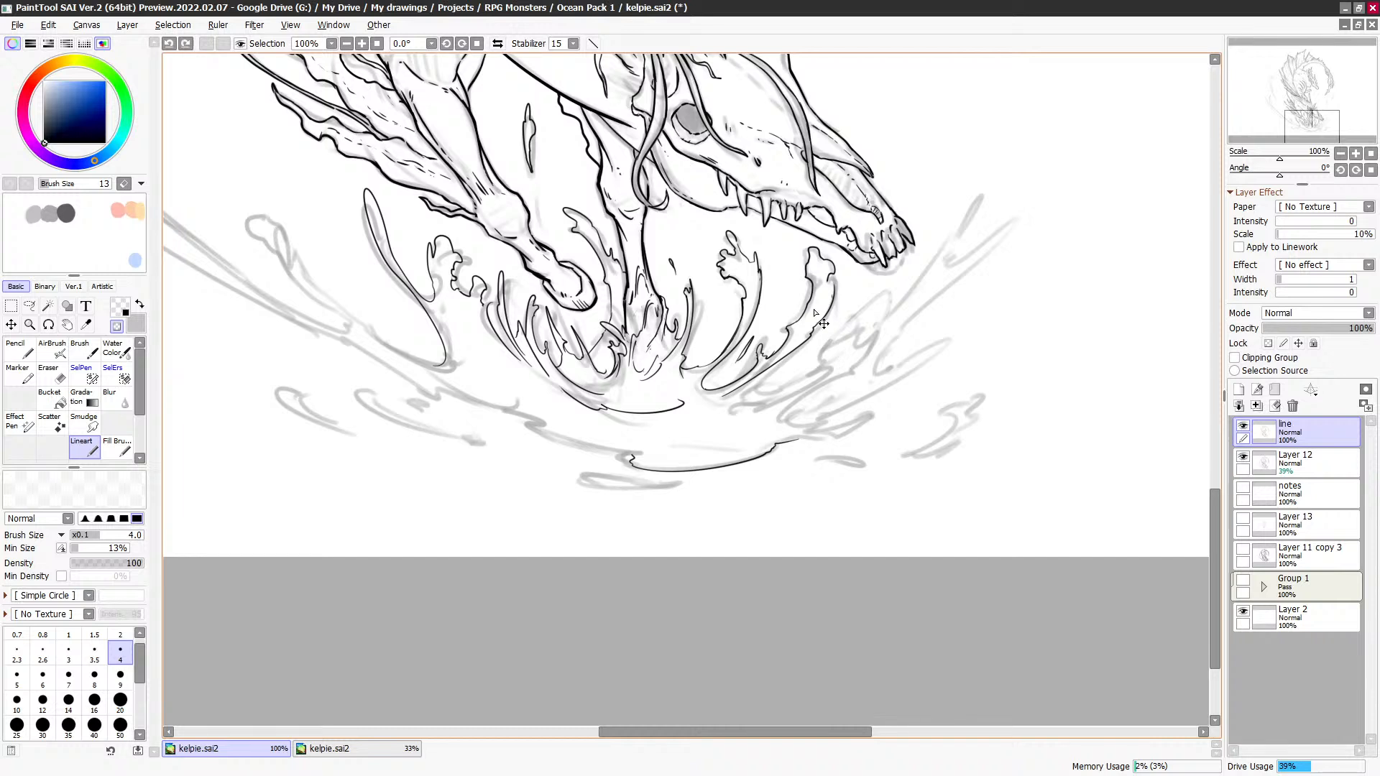
key(ctrl+z)
key(e)
Step: Try further sweeping strokes of varying length and curvature for the outer edge of the second splash curl
drag(717, 390, 816, 343)
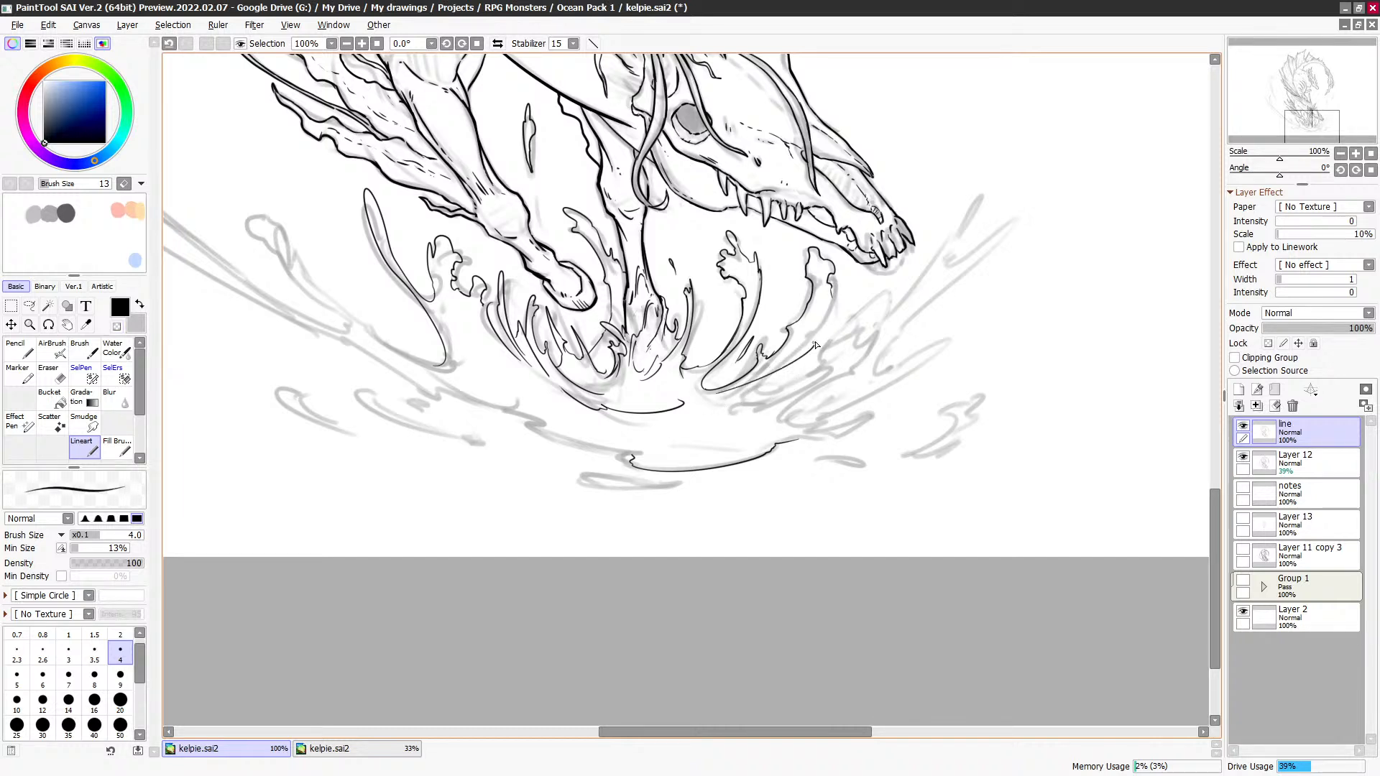
key(ctrl+z)
mouse_move(721, 388)
mouse_down()
mouse_move(833, 314)
mouse_move(835, 295)
mouse_up()
key(ctrl+z)
mouse_move(720, 394)
mouse_down()
mouse_move(791, 356)
mouse_move(840, 291)
mouse_up()
key(ctrl+z)
drag(774, 393, 845, 270)
key(ctrl+z)
drag(751, 406, 830, 298)
key(ctrl+z)
drag(763, 395, 821, 332)
key(ctrl+z)
drag(771, 397, 837, 300)
key(ctrl+z)
key(ctrl+z)
drag(772, 397, 837, 291)
key(ctrl+z)
drag(761, 394, 837, 289)
key(ctrl+z)
drag(763, 395, 835, 289)
key(ctrl+z)
drag(754, 399, 834, 289)
key(ctrl+z)
drag(754, 393, 840, 295)
key(ctrl+z)
key(a)
key(ctrl+d)
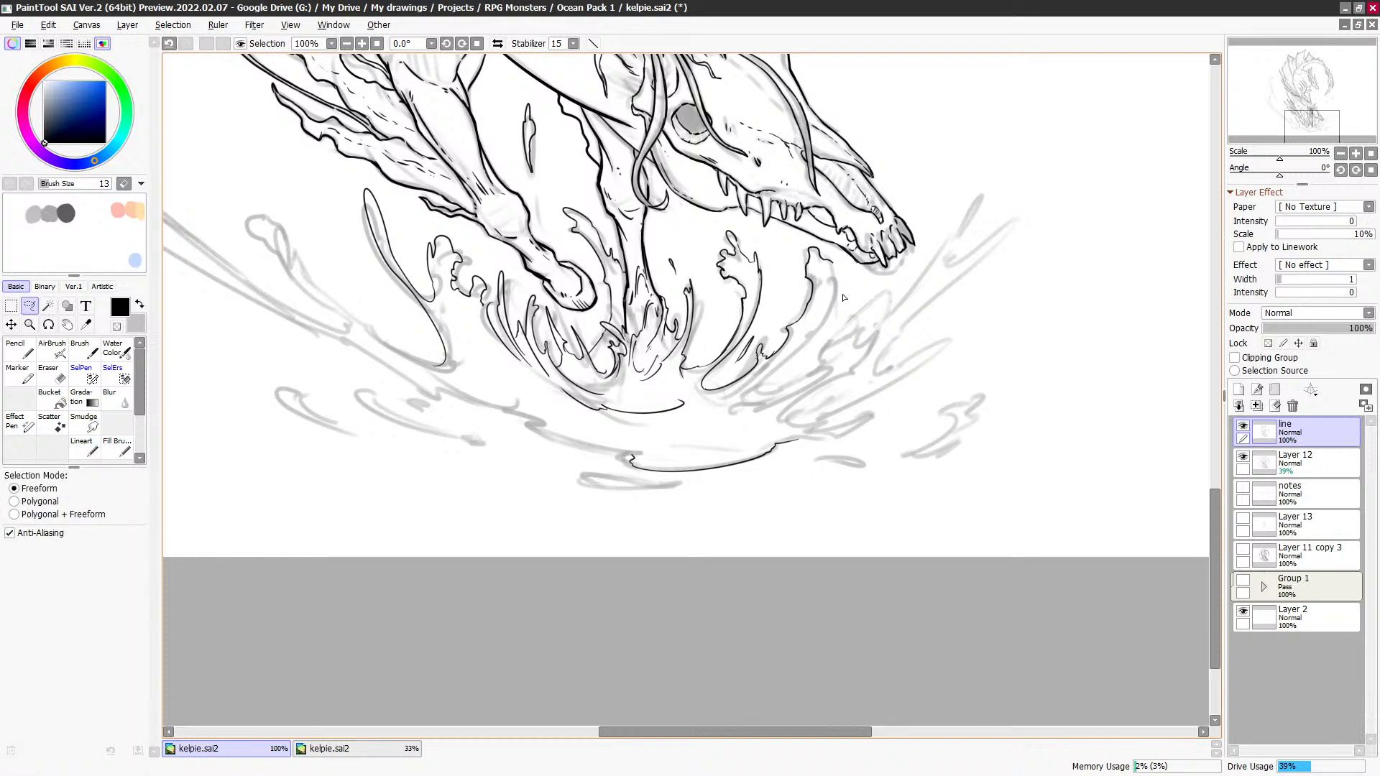
Step: Ink the wavy outer ripple edge on the raised-hoof side of the splash with the Lineart brush
key(b)
click(89, 446)
drag(877, 361, 874, 365)
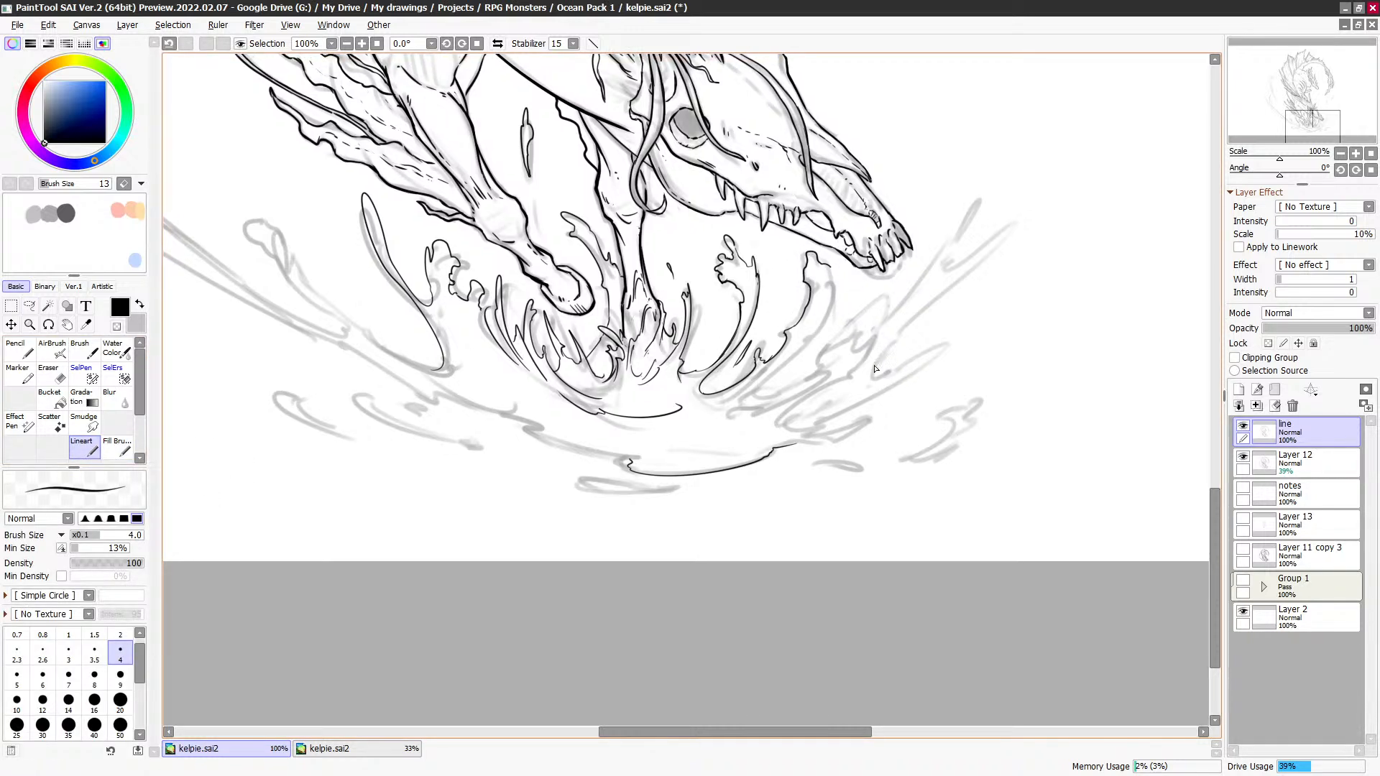
drag(390, 307, 401, 316)
mouse_move(430, 402)
mouse_down()
mouse_move(647, 477)
mouse_move(403, 387)
mouse_up()
key(ctrl+z)
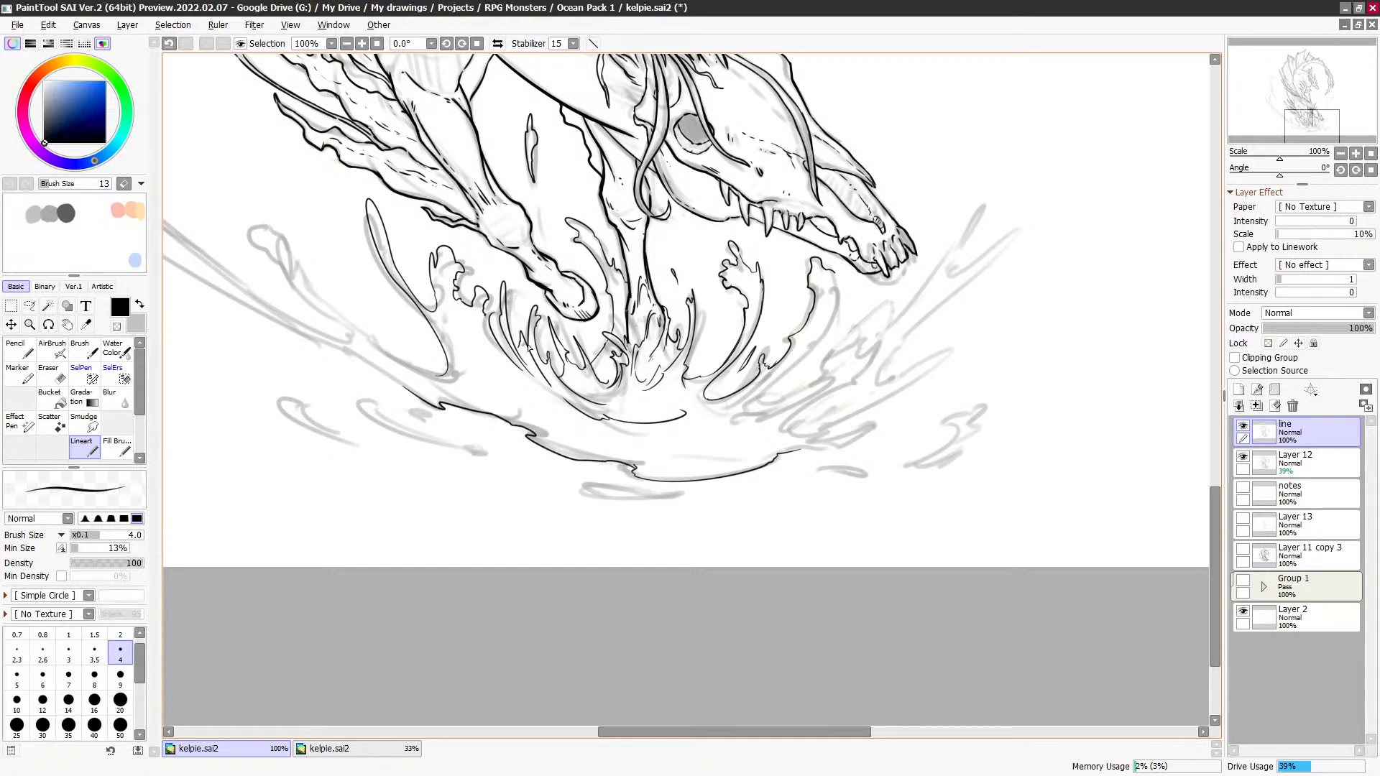
mouse_move(670, 473)
mouse_down()
mouse_move(547, 368)
mouse_move(453, 375)
mouse_up()
drag(452, 376, 540, 393)
Step: Ink two flat droplets below the ripple edge and a curled droplet beyond its skull-side end
drag(652, 408, 743, 383)
mouse_move(796, 338)
mouse_down()
mouse_move(838, 343)
mouse_move(816, 337)
mouse_up()
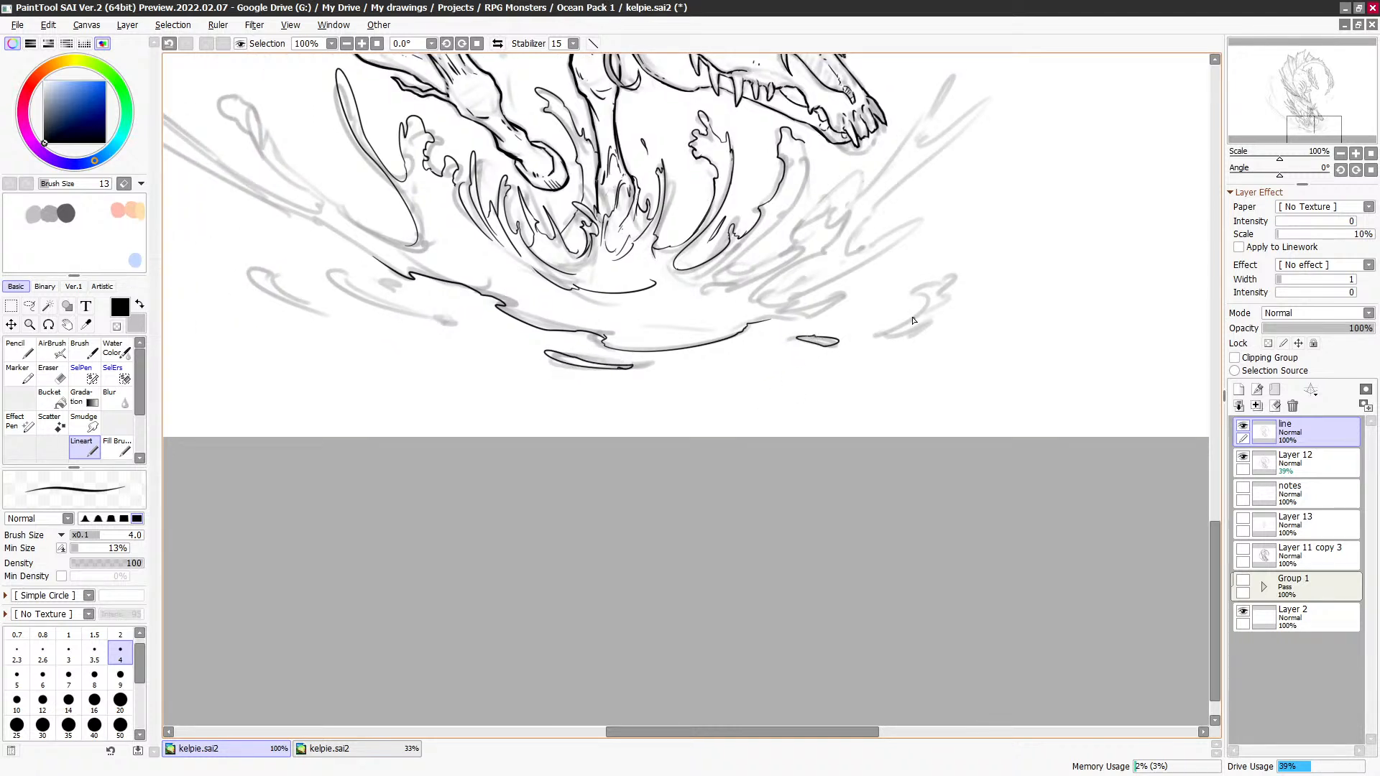
mouse_move(922, 293)
mouse_down()
mouse_move(898, 331)
mouse_move(935, 314)
mouse_move(940, 286)
mouse_move(915, 293)
mouse_move(934, 279)
mouse_move(951, 276)
mouse_move(934, 314)
mouse_up()
Step: Hide the rough sketch on Layer 12 to check the inked splash, and show it again
scroll(805, 403, down, 1)
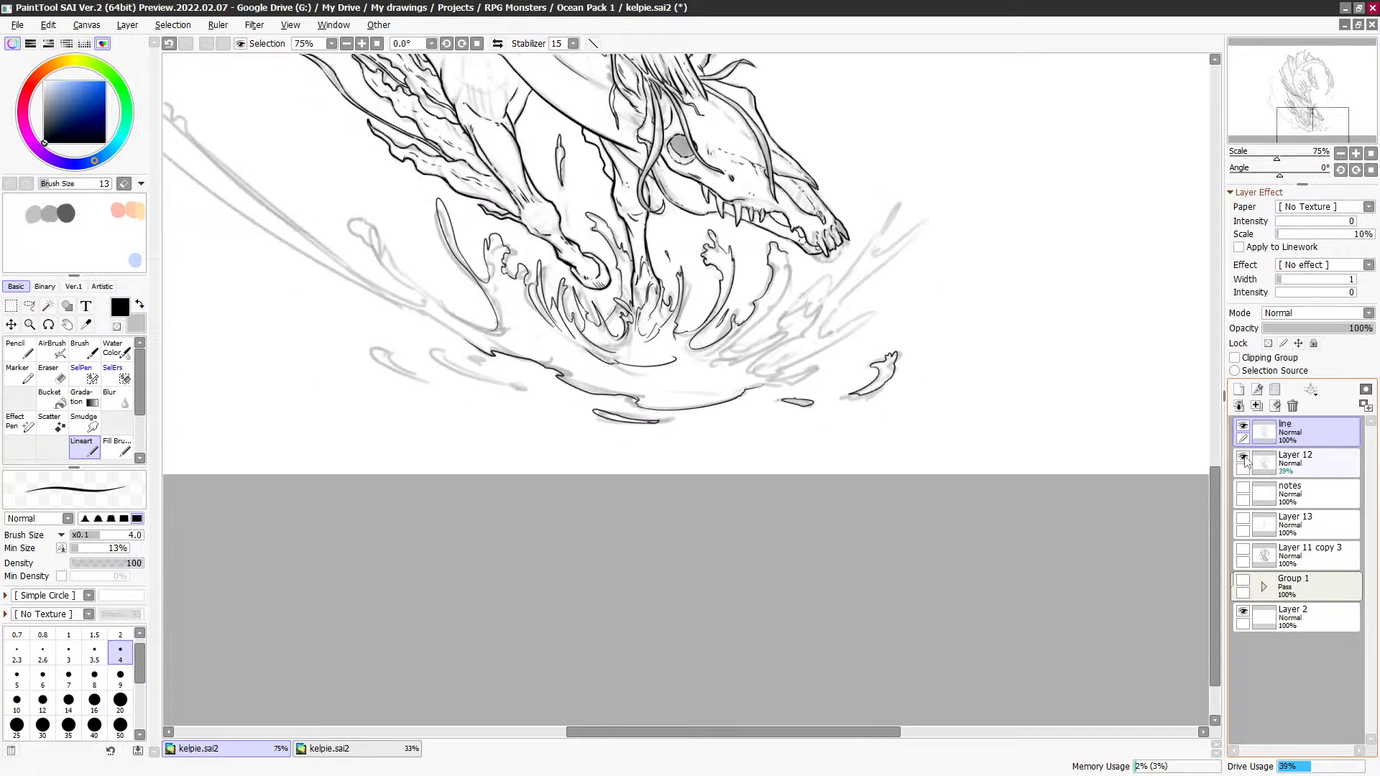
click(1243, 458)
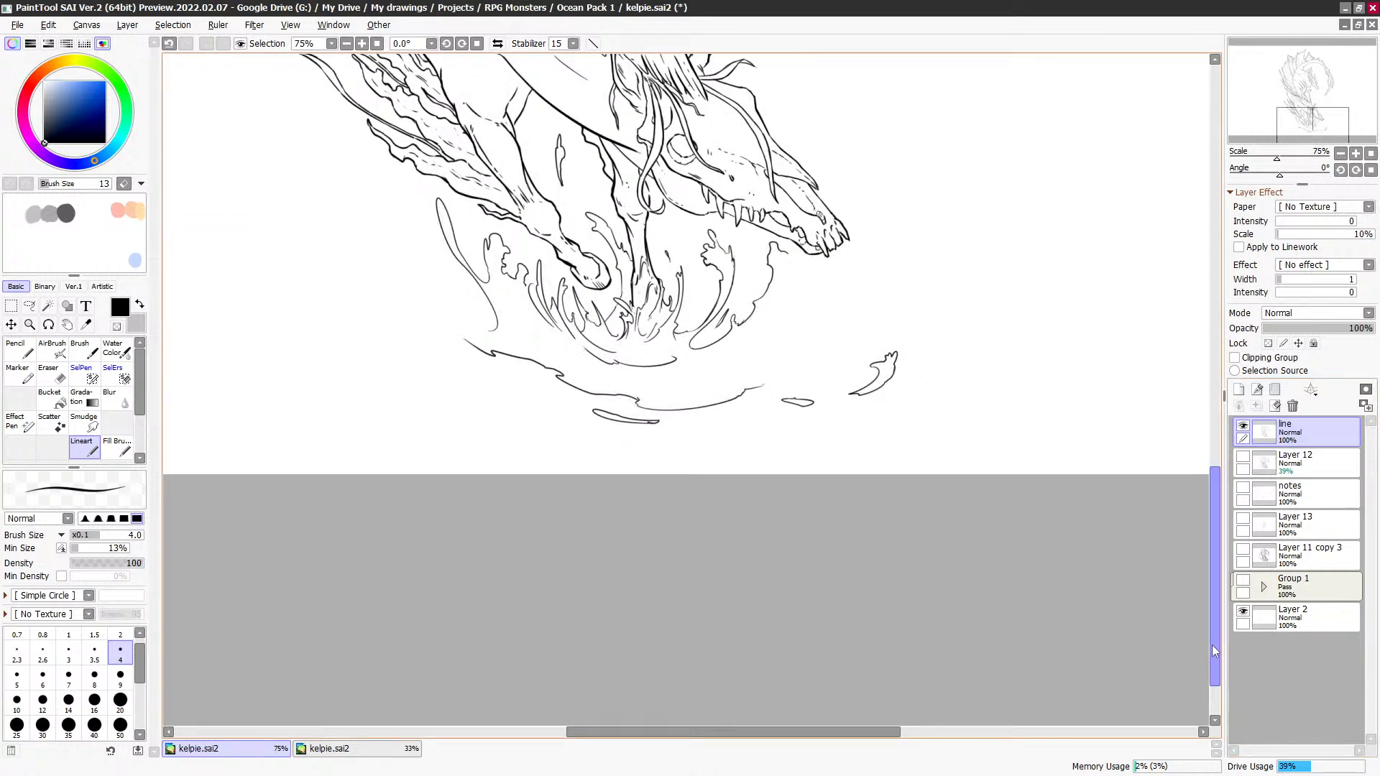
click(1243, 458)
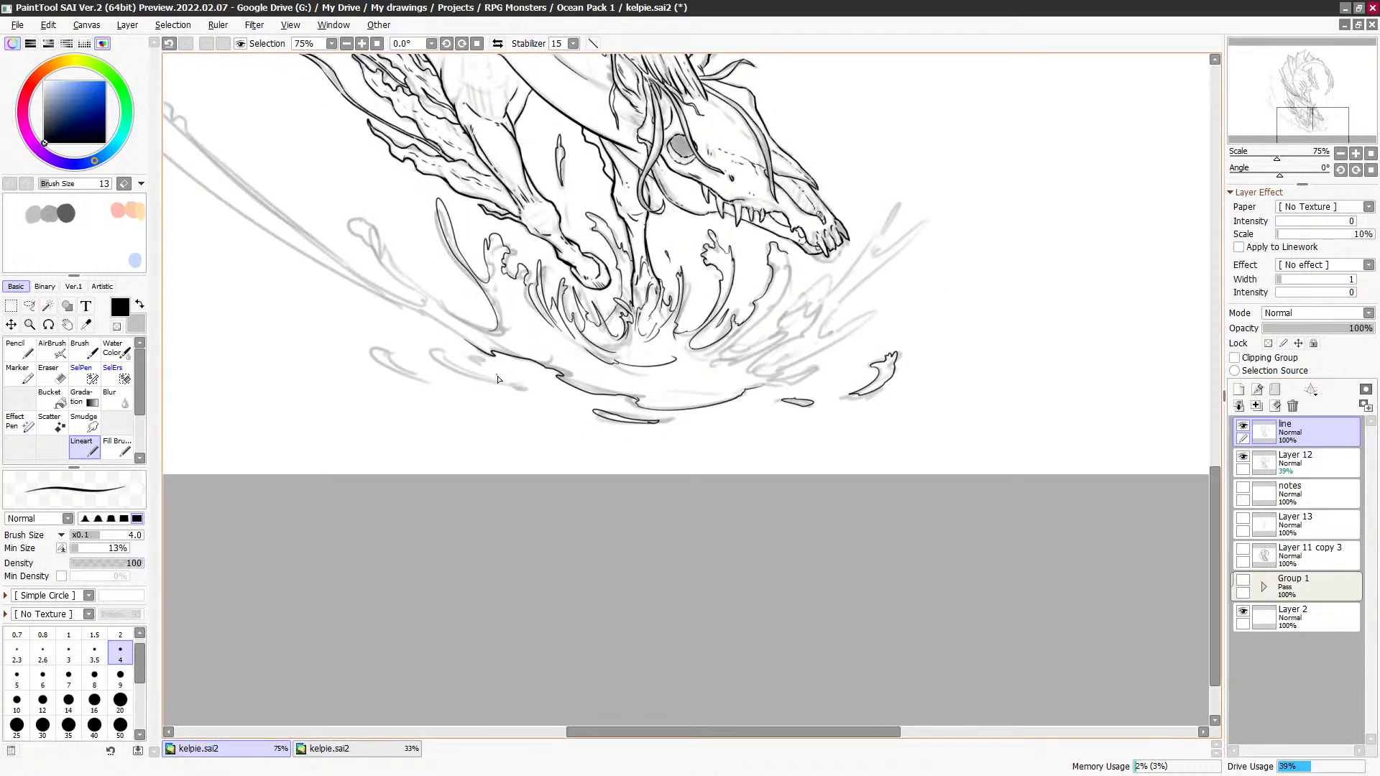
Step: Ink the elongated droplets and small drops outside the ripple edge on the raised-hoof side
mouse_move(521, 389)
mouse_down()
mouse_move(432, 348)
mouse_move(500, 389)
mouse_up()
drag(475, 363, 419, 328)
key(ctrl+z)
key(ctrl+z)
mouse_move(413, 379)
mouse_down()
mouse_move(375, 348)
mouse_move(417, 382)
mouse_up()
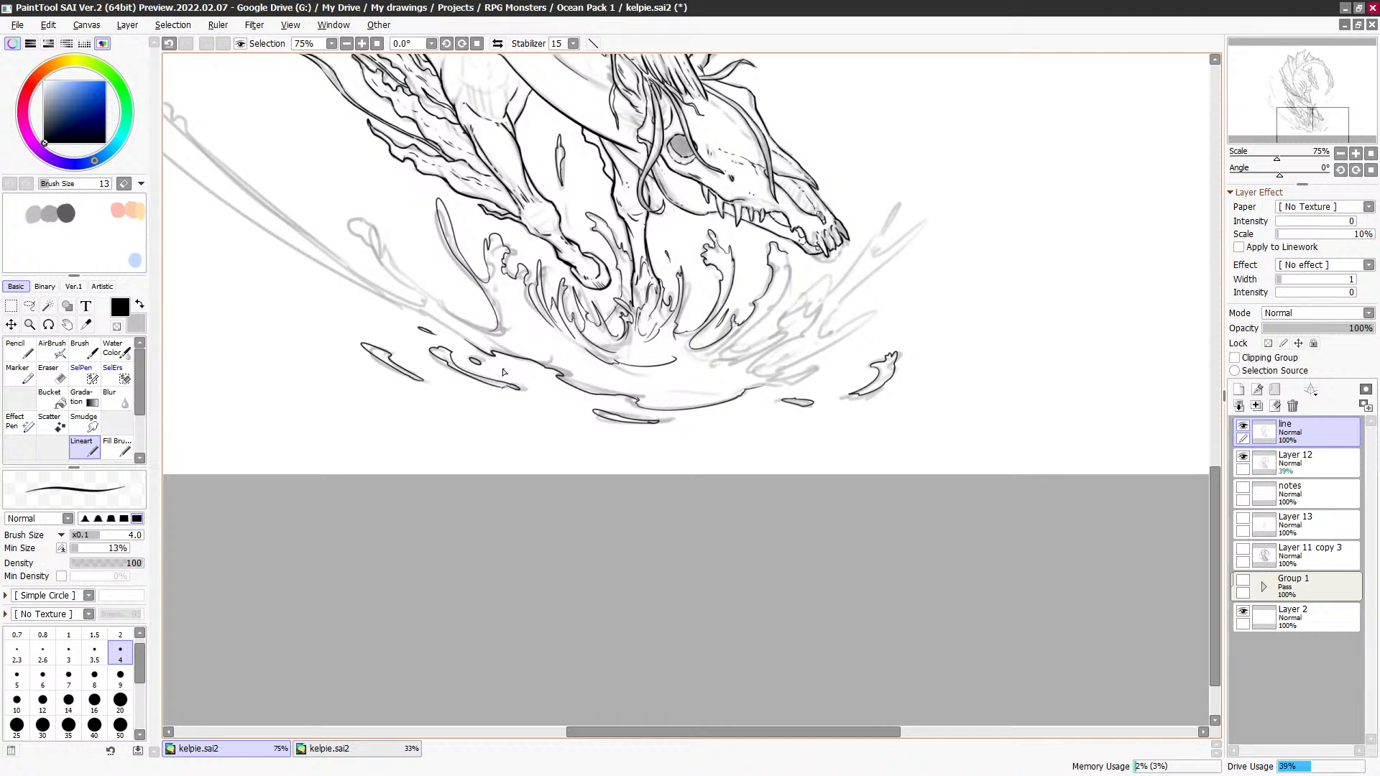
drag(412, 362, 416, 363)
key(ctrl+z)
key(ctrl+z)
Step: Ink a third splash tongue with a knobbly tip below the jaw and close the outer edge of the neighbouring curl
drag(891, 362, 858, 398)
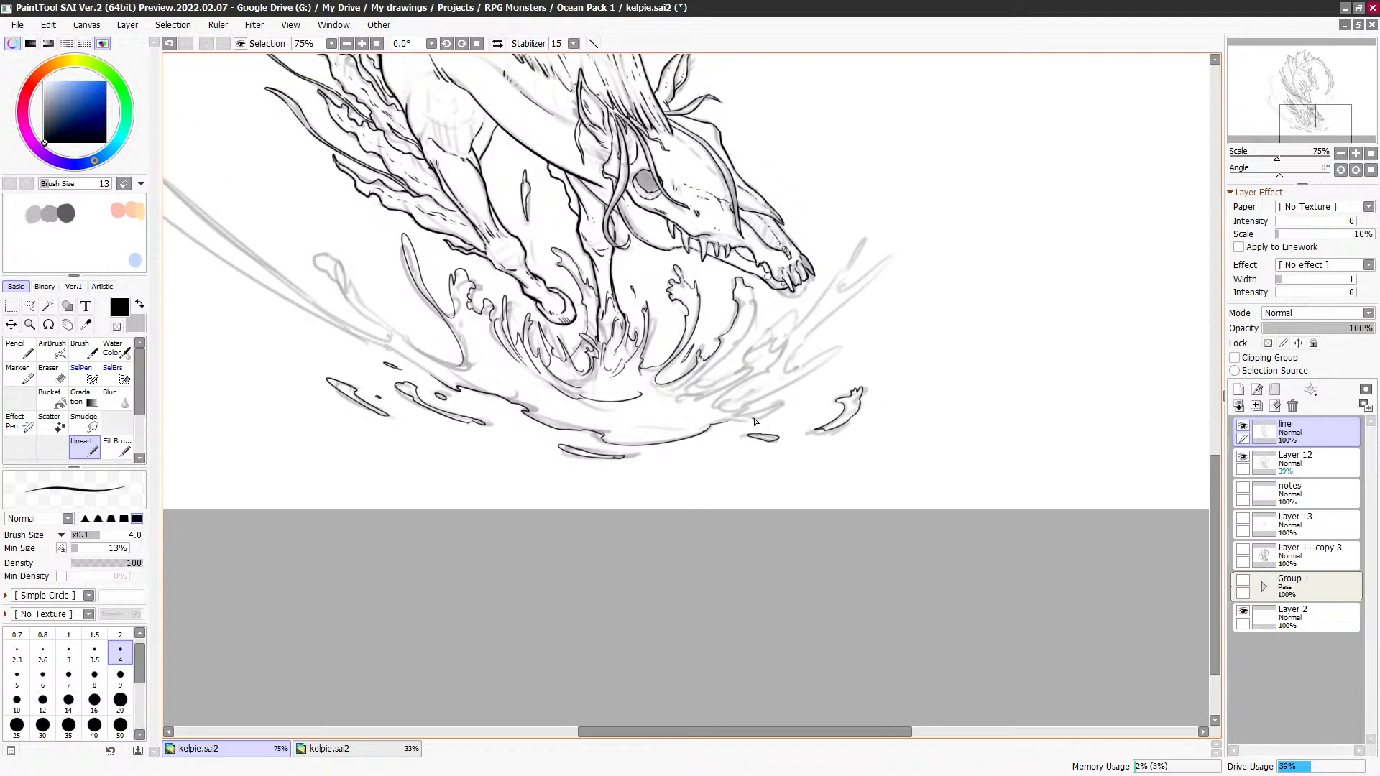
mouse_move(671, 407)
mouse_down()
mouse_move(752, 369)
mouse_move(777, 337)
mouse_move(768, 369)
mouse_move(719, 409)
mouse_up()
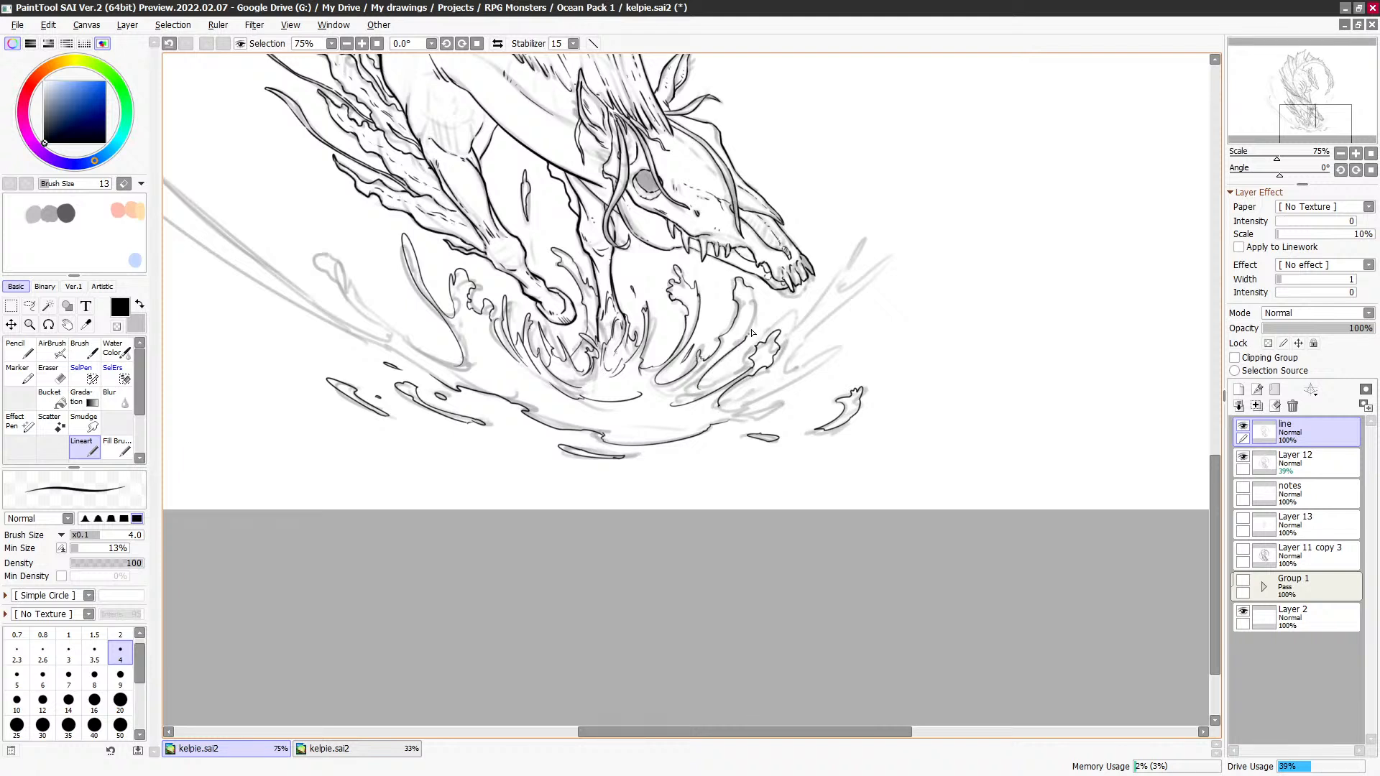
mouse_move(697, 388)
mouse_down()
mouse_move(756, 291)
mouse_move(720, 355)
mouse_up()
key(ctrl+z)
key(ctrl+z)
drag(670, 408, 692, 381)
key(ctrl+z)
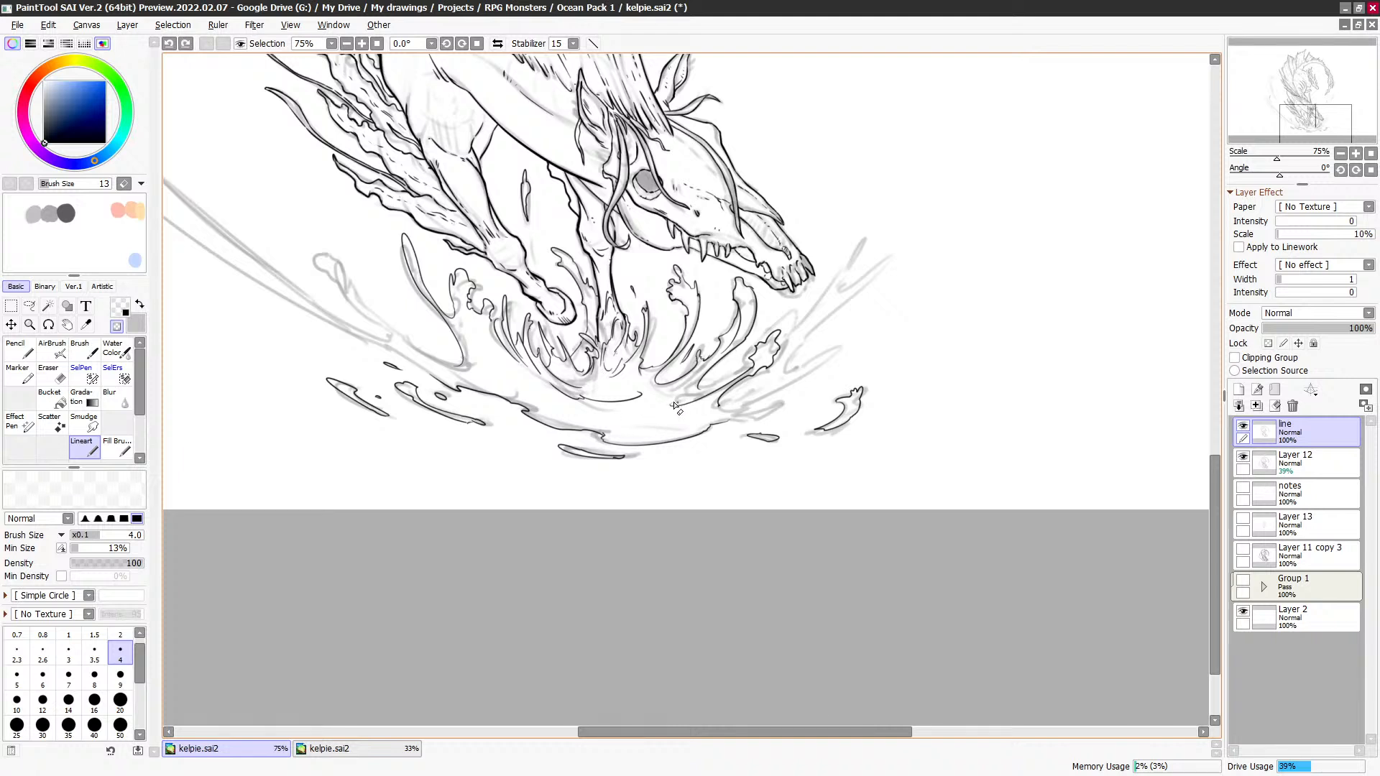
Step: Try inking a low splash tongue sweeping outward from the skull-side end of the ripple edge
mouse_move(628, 413)
mouse_down()
mouse_move(704, 400)
mouse_move(663, 402)
mouse_move(671, 391)
mouse_move(702, 415)
mouse_move(805, 397)
mouse_up()
key(ctrl+z)
key(ctrl+z)
key(ctrl+z)
key(ctrl+z)
key(ctrl+z)
key(ctrl+z)
key(ctrl+z)
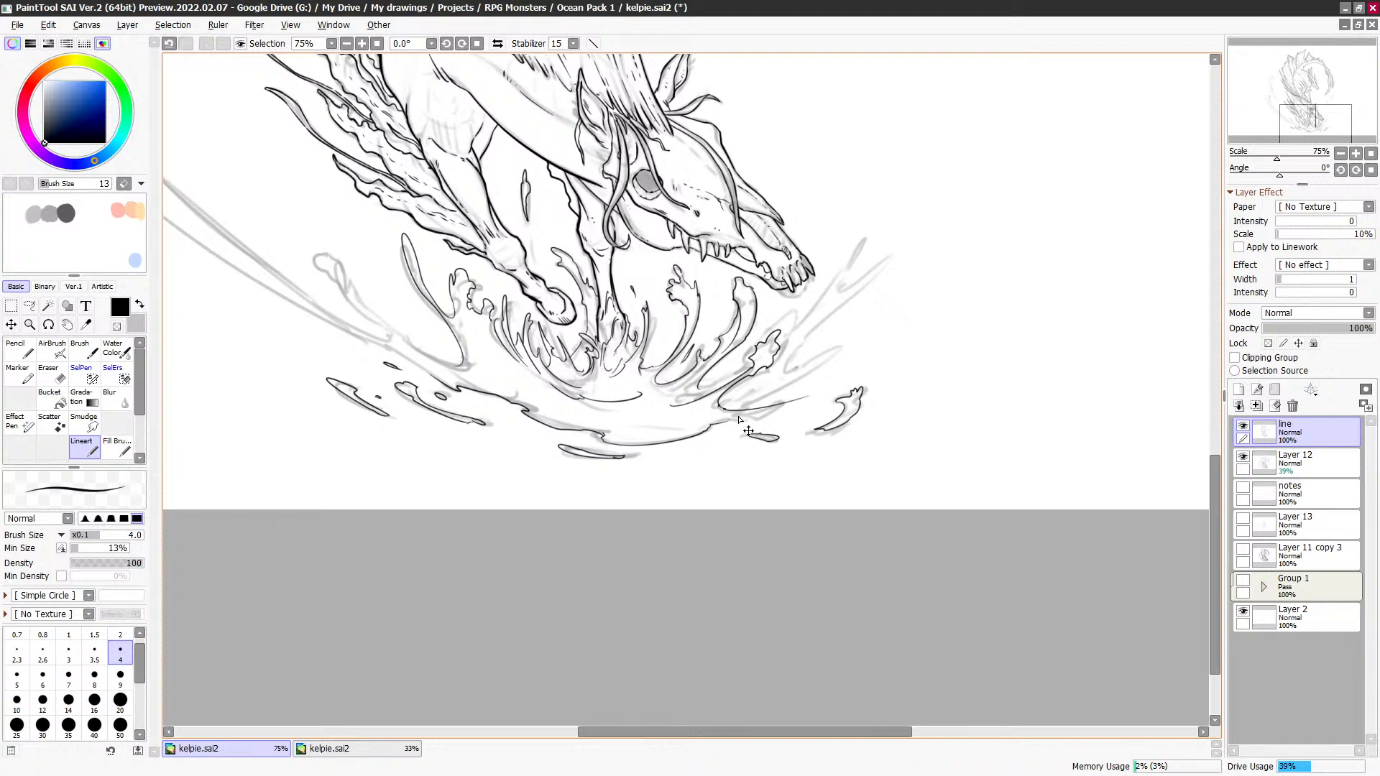
key(ctrl+z)
mouse_move(721, 414)
mouse_down()
mouse_move(805, 401)
mouse_move(687, 414)
mouse_move(798, 410)
mouse_up()
key(ctrl+z)
key(ctrl+z)
key(ctrl+z)
click(716, 415)
drag(699, 423, 783, 411)
key(ctrl+z)
key(ctrl+z)
key(ctrl+z)
key(ctrl+z)
Step: Ink the low, pointed splash tongue at the skull-side end of the ripple and tidy its tip
mouse_move(720, 408)
mouse_down()
mouse_move(693, 419)
mouse_move(807, 392)
mouse_up()
key(ctrl+z)
key(ctrl+z)
drag(720, 412, 783, 399)
key(e)
key(e)
key(e)
key(e)
drag(790, 395, 803, 397)
key(e)
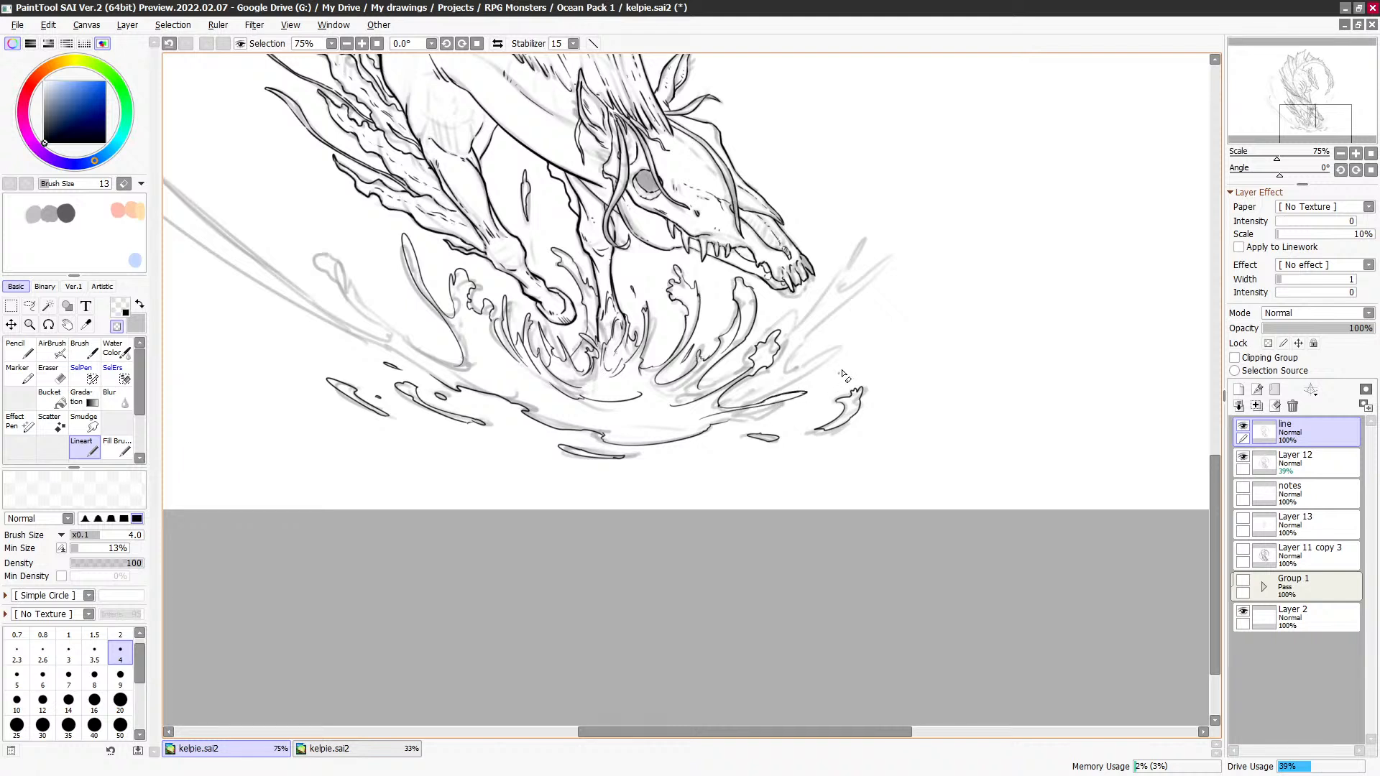
key(e)
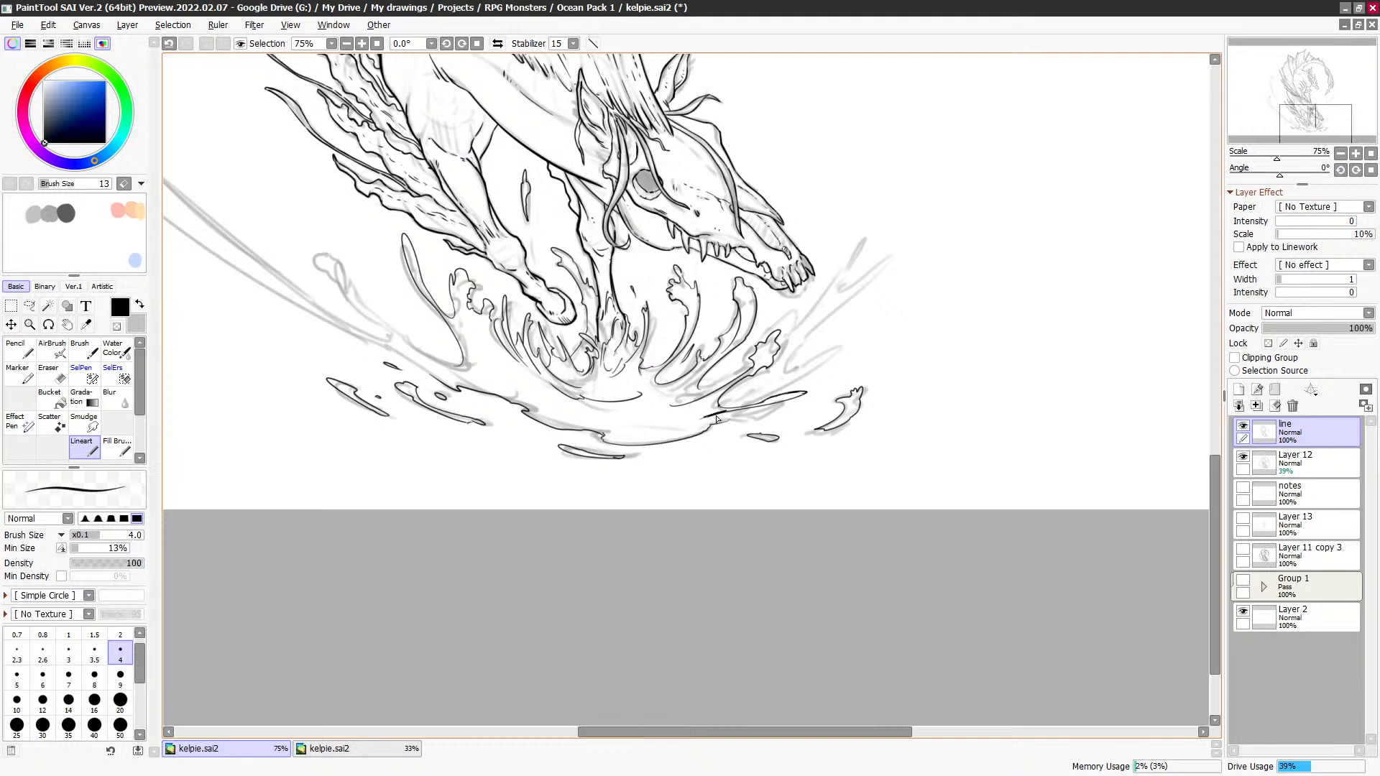
key(ctrl+z)
Step: Lasso and delete stray line bits where the low splash tongue meets the ripple edge
key(l)
key(Delete)
mouse_move(703, 427)
mouse_down()
mouse_move(727, 417)
mouse_move(701, 418)
mouse_up()
key(ctrl+d)
key(Delete)
key(ctrl+d)
key(Delete)
key(ctrl+d)
Step: Ink a long, thin splash streak with the Lineart brush between the third splash tongue and the low tongue
key(b)
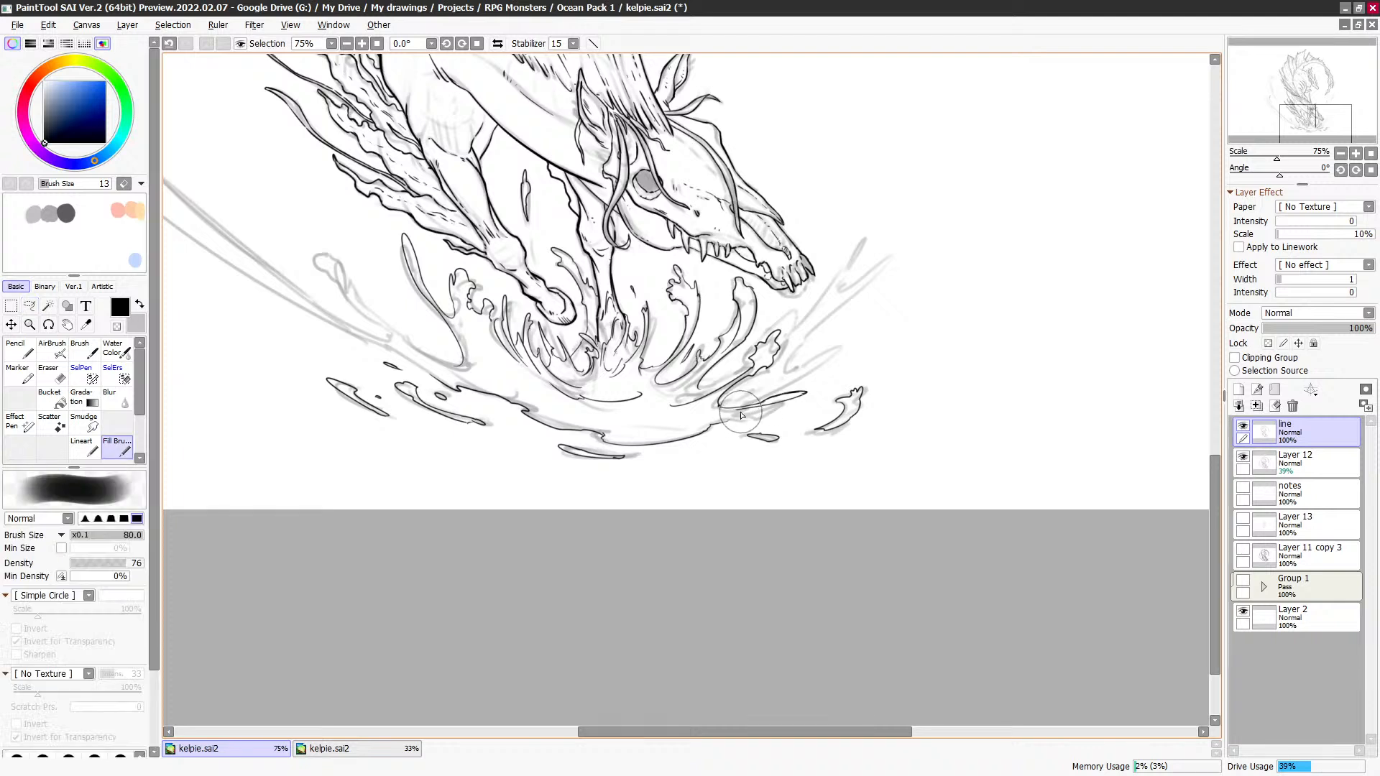
click(85, 453)
mouse_move(771, 424)
mouse_down()
mouse_move(729, 419)
mouse_move(774, 404)
mouse_move(749, 413)
mouse_move(766, 395)
mouse_move(742, 391)
mouse_move(797, 372)
mouse_move(874, 309)
mouse_move(776, 393)
mouse_up()
key(ctrl+z)
key(ctrl+z)
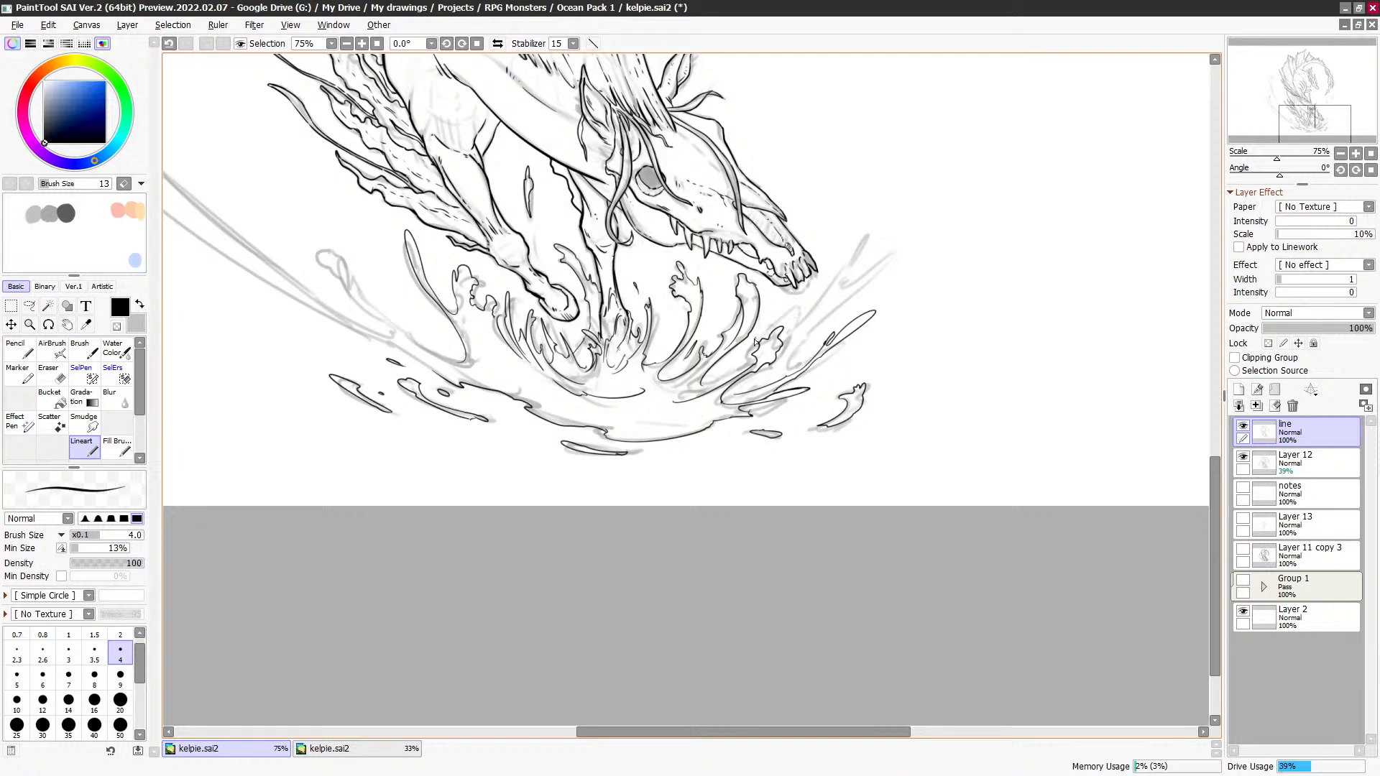
Step: Ink two tall, tapering splash streaks rising in front of the jaw and tidy their joining lines
drag(788, 333, 872, 229)
mouse_move(837, 275)
mouse_down()
mouse_move(872, 279)
mouse_move(823, 314)
mouse_move(788, 372)
mouse_up()
key(ctrl+z)
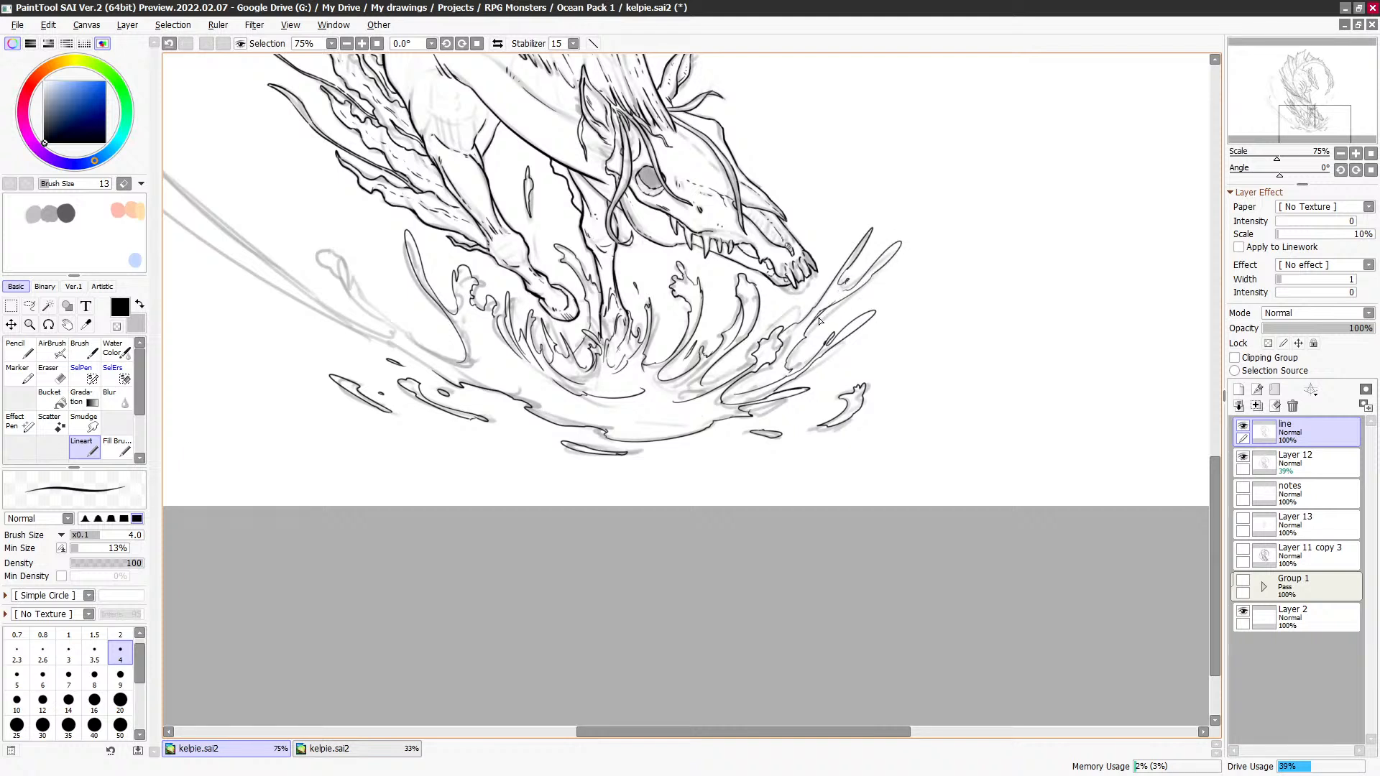
key(e)
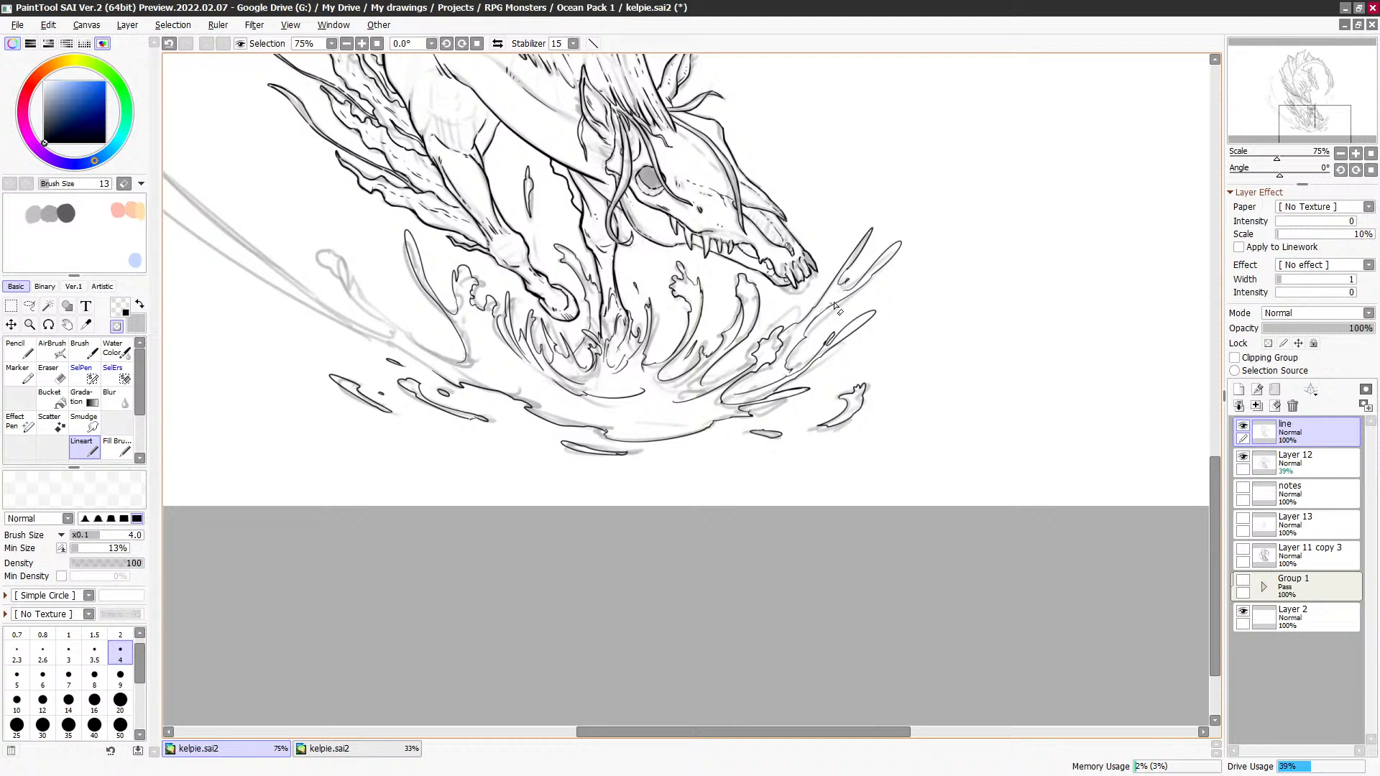
key(e)
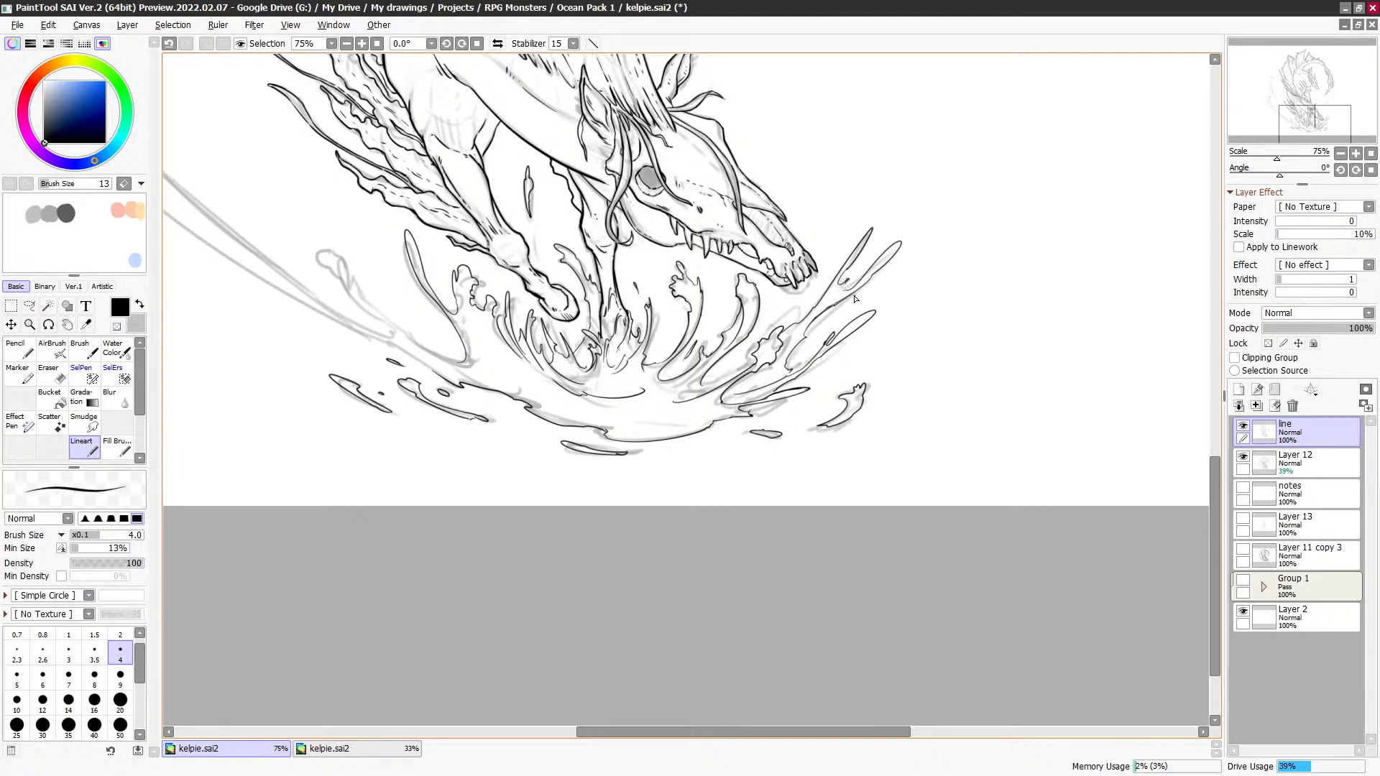
key(e)
key(e)
Step: Ink a taller, pointed tip on the splash streak closest to the jaw and erase the overshooting line ends
drag(838, 290, 849, 286)
mouse_move(835, 279)
mouse_down()
mouse_move(871, 204)
mouse_move(845, 266)
mouse_move(869, 235)
mouse_up()
key(ctrl+z)
key(minus)
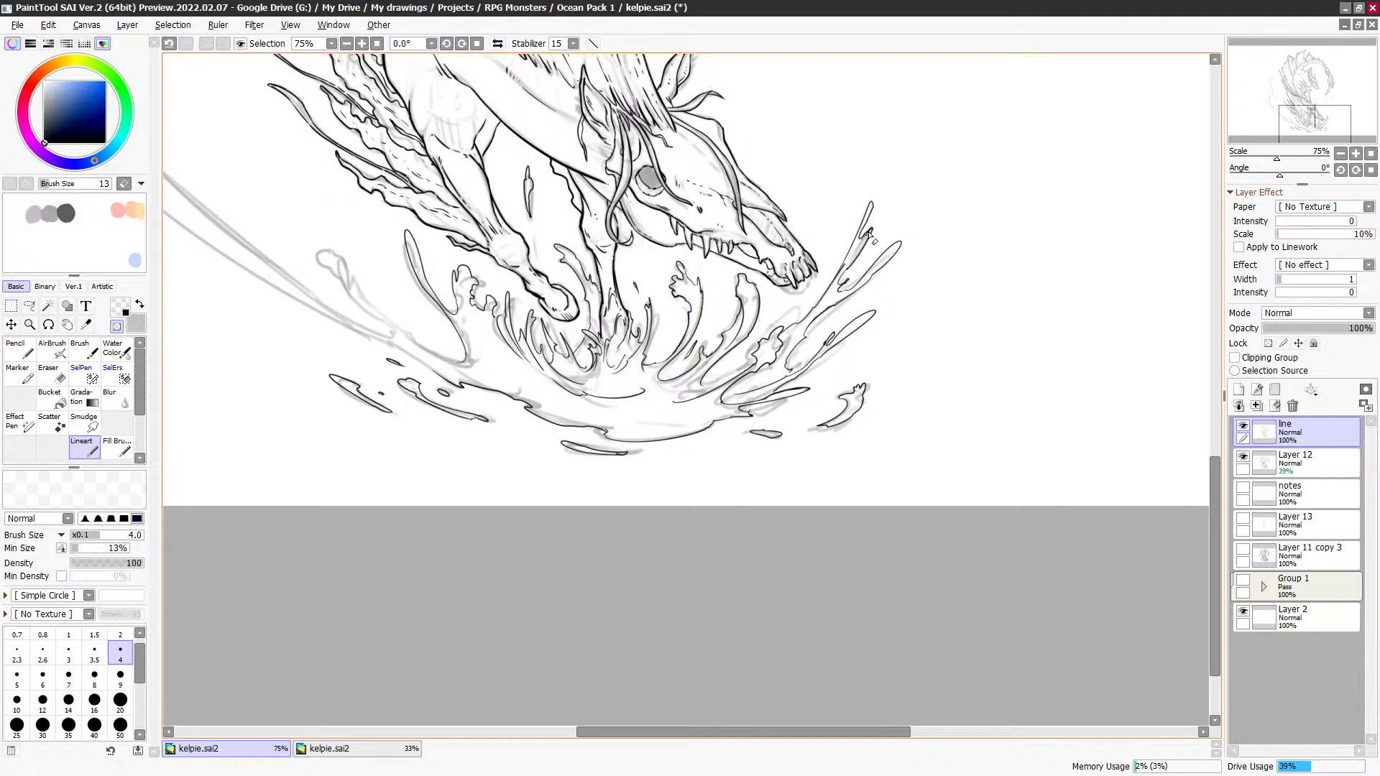
key(minus)
key(minus)
key(minus)
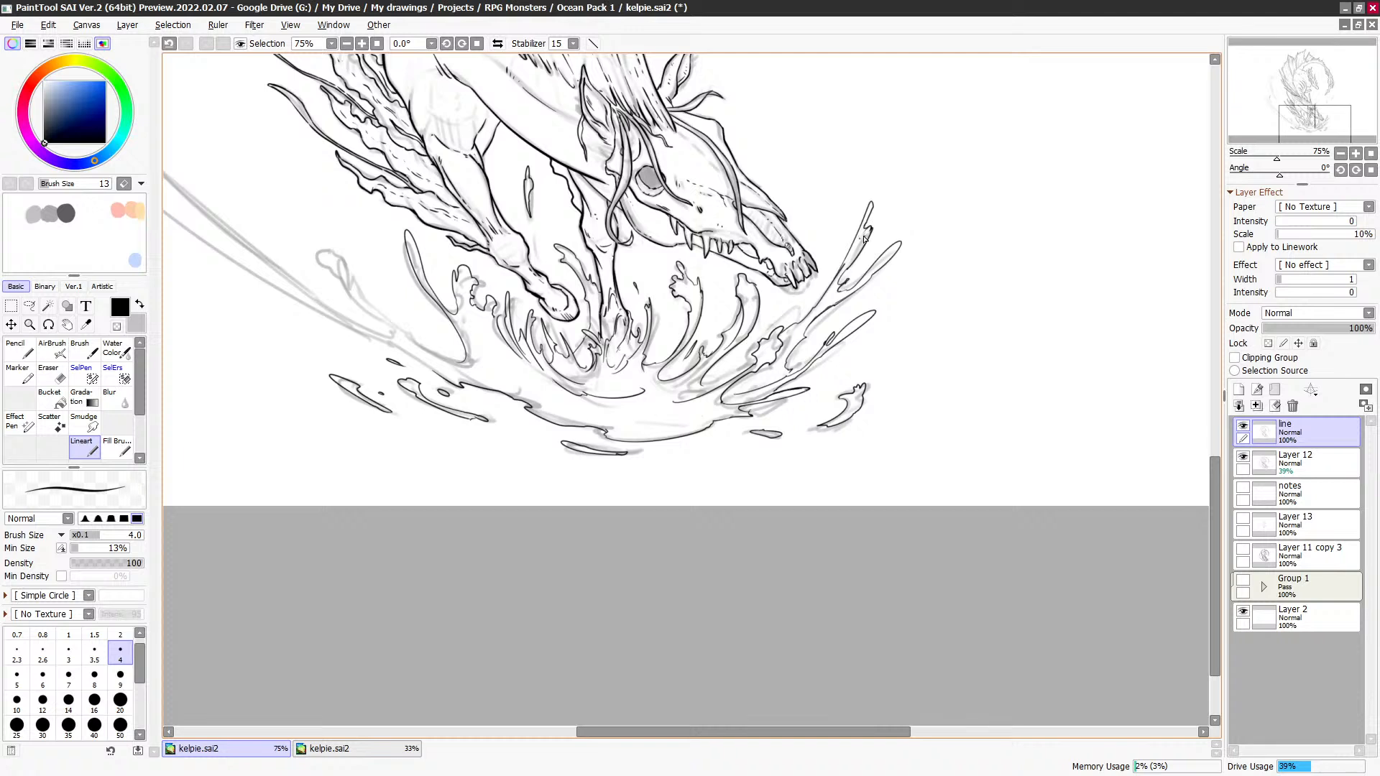
key(minus)
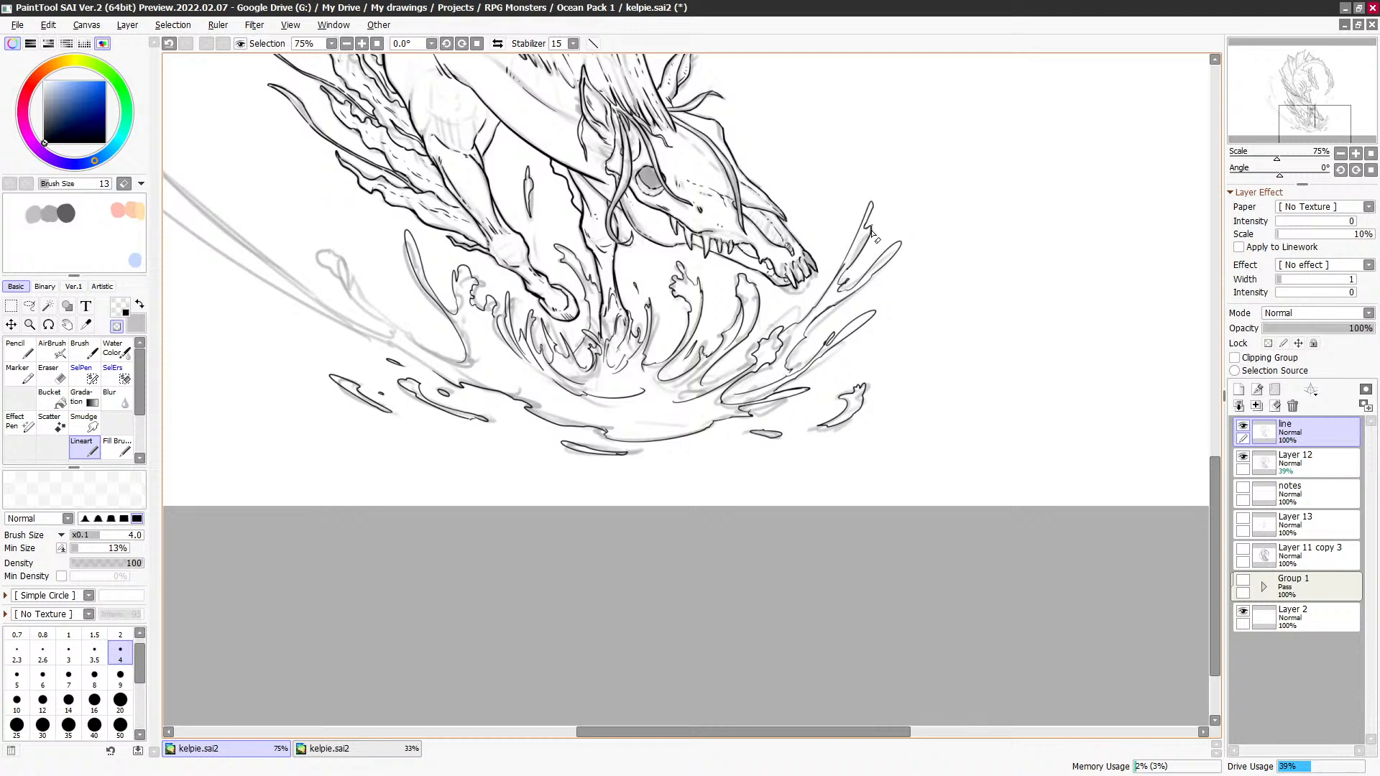
key(minus)
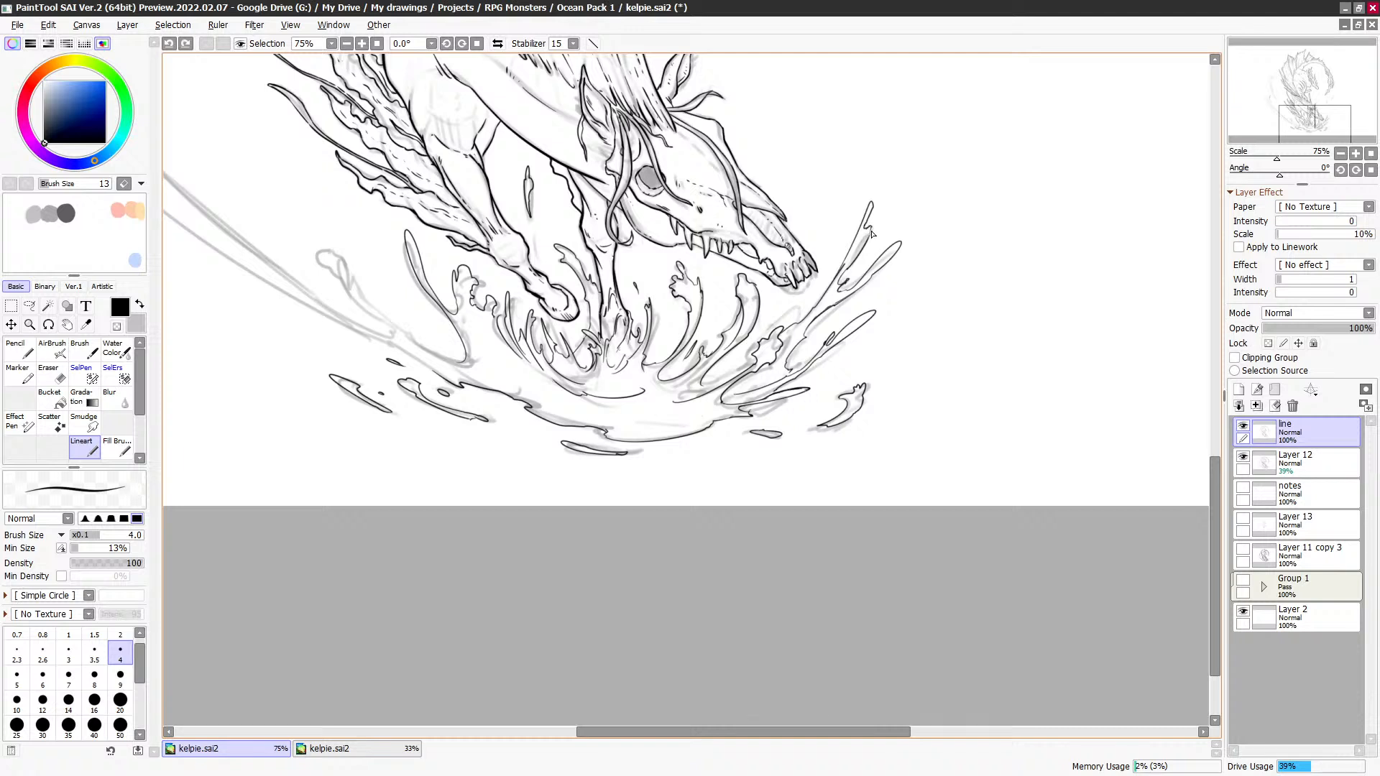
key(minus)
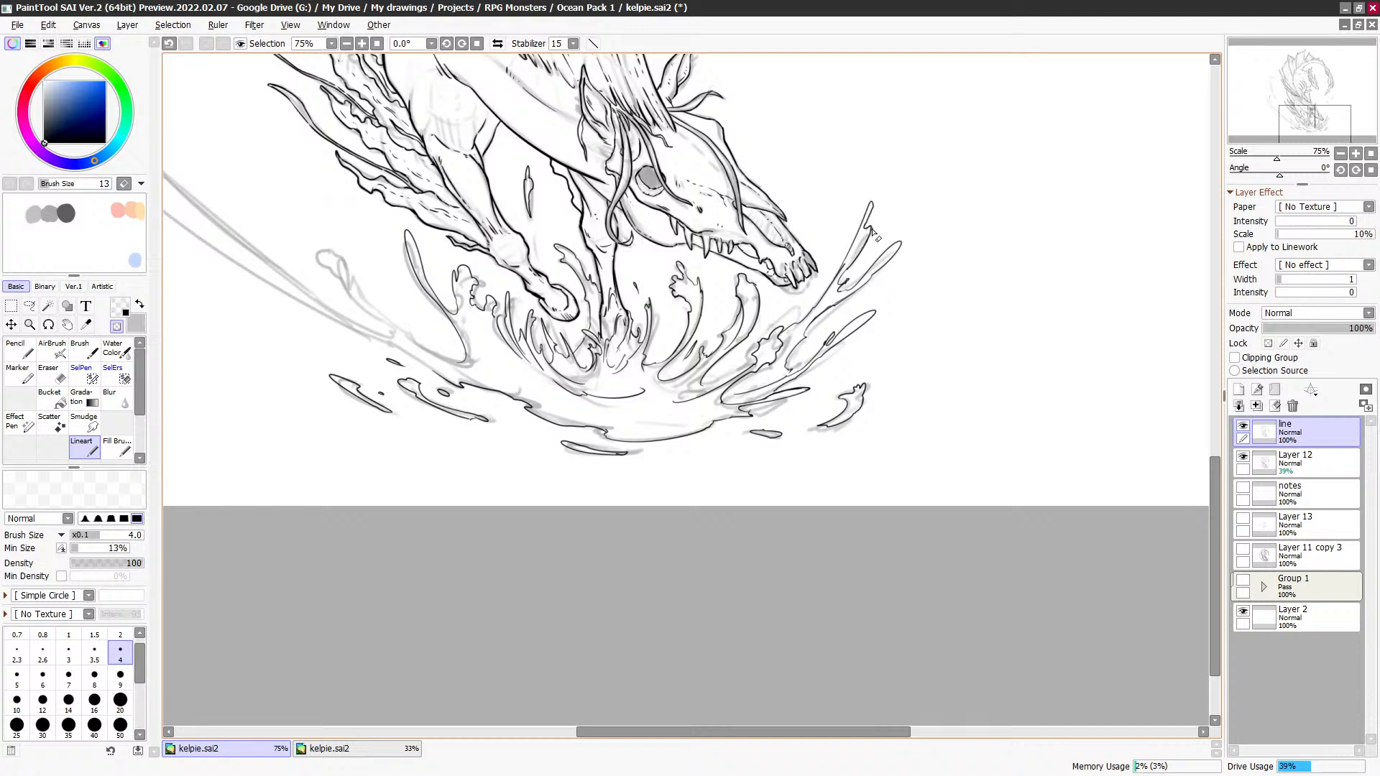
Step: Tidy the fork where the two tall streaks in front of the jaw meet and clean up their joining lines
key(minus)
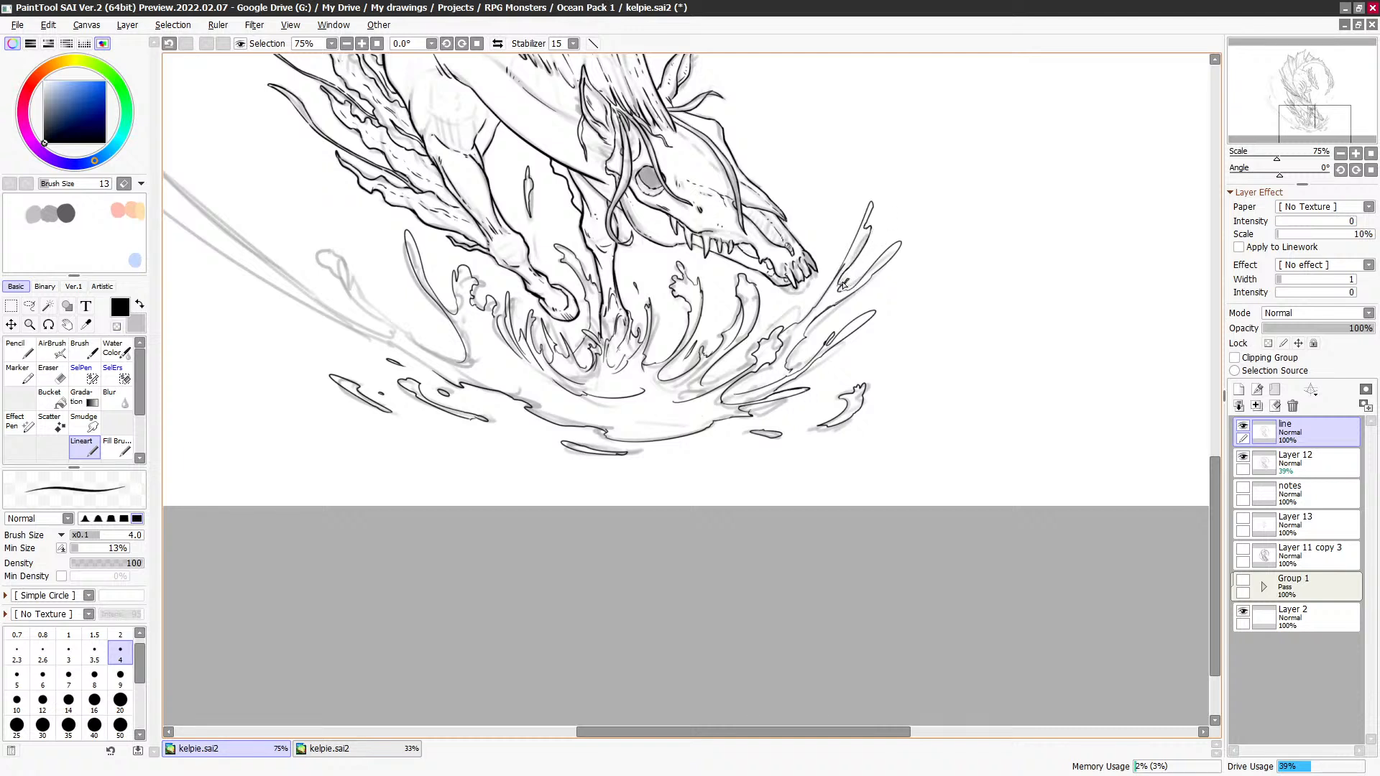
key(minus)
key(minus)
key(ctrl+z)
key(ctrl+y)
key(ctrl+z)
drag(869, 207, 859, 242)
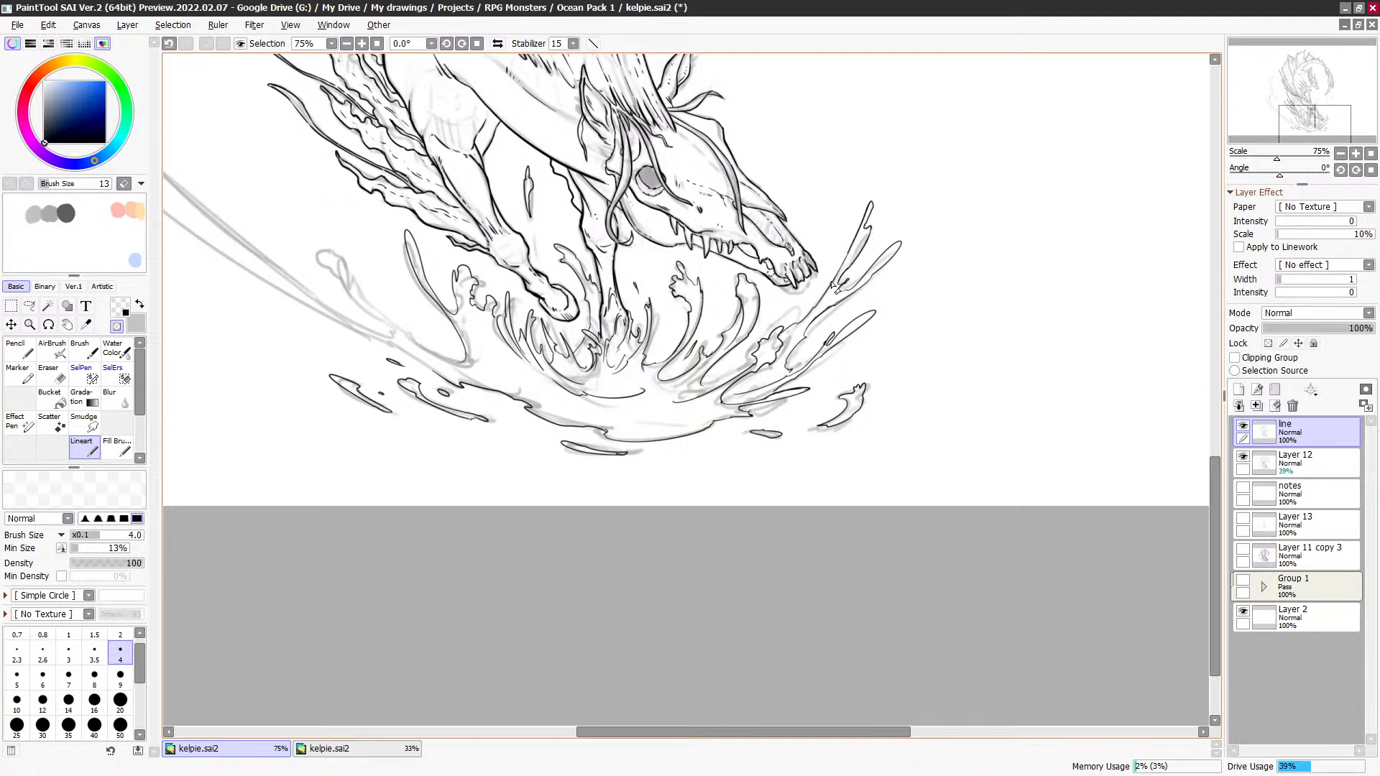
key(e)
drag(837, 301, 856, 297)
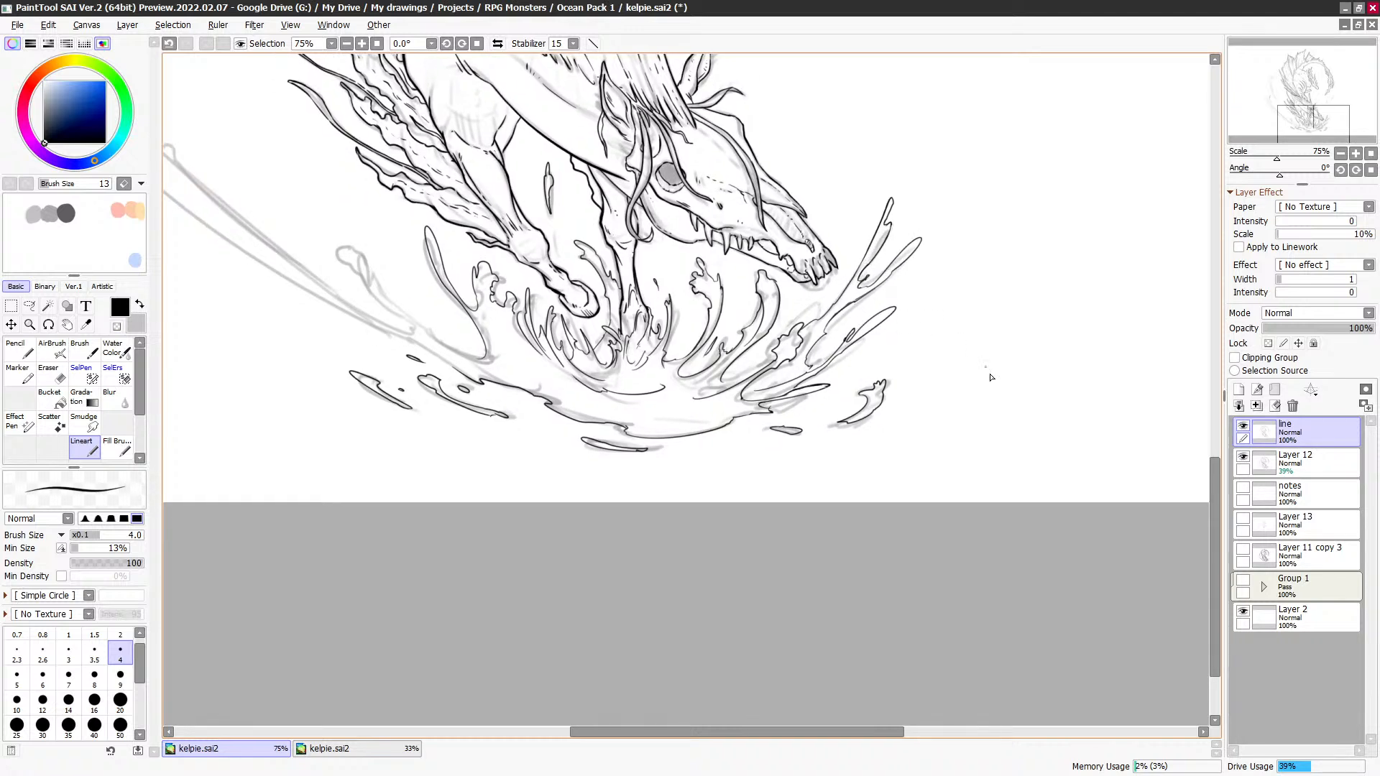
Step: Ink the round-tipped splash tongue behind the front hooves, curving down to the ripple edge
drag(496, 298, 523, 327)
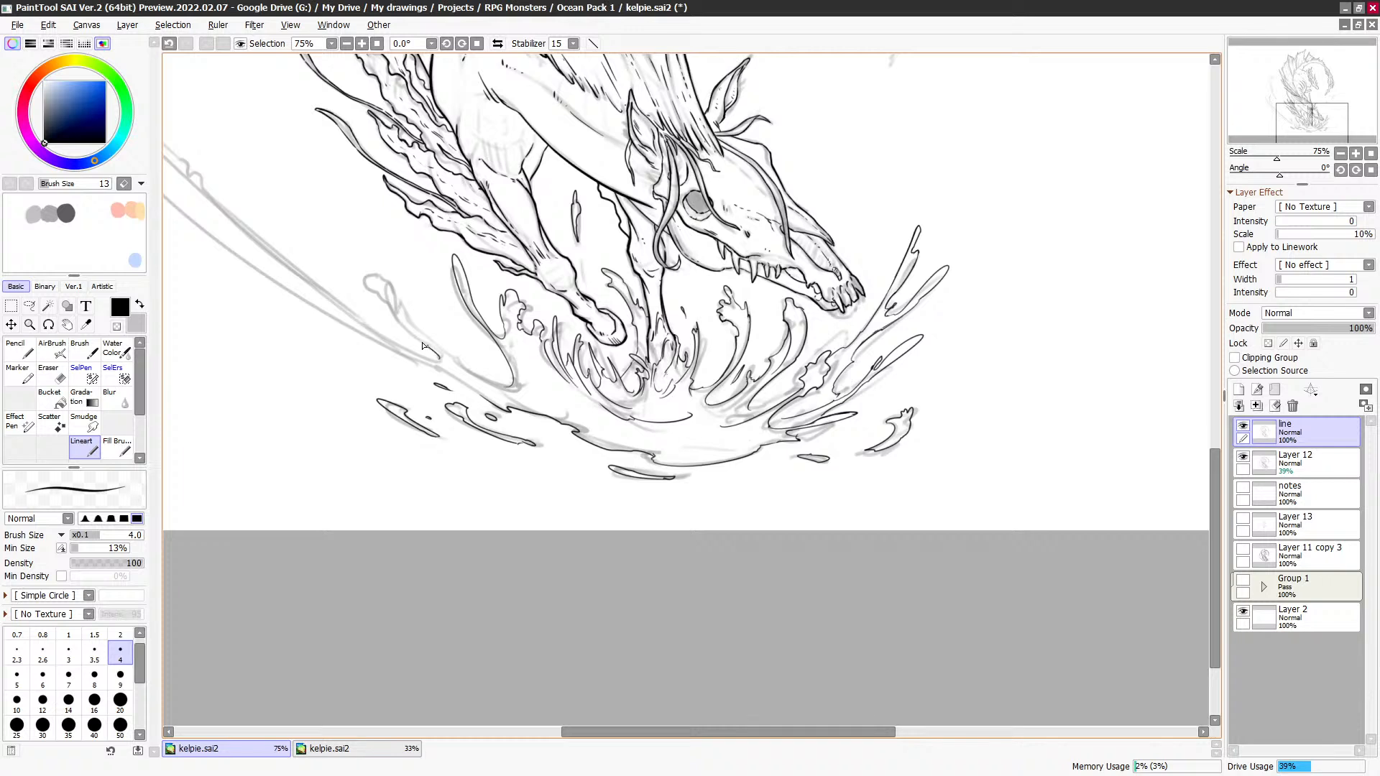
drag(422, 346, 371, 290)
key(ctrl+z)
mouse_move(438, 364)
mouse_down()
mouse_move(370, 291)
mouse_move(397, 292)
mouse_move(427, 344)
mouse_move(492, 379)
mouse_up()
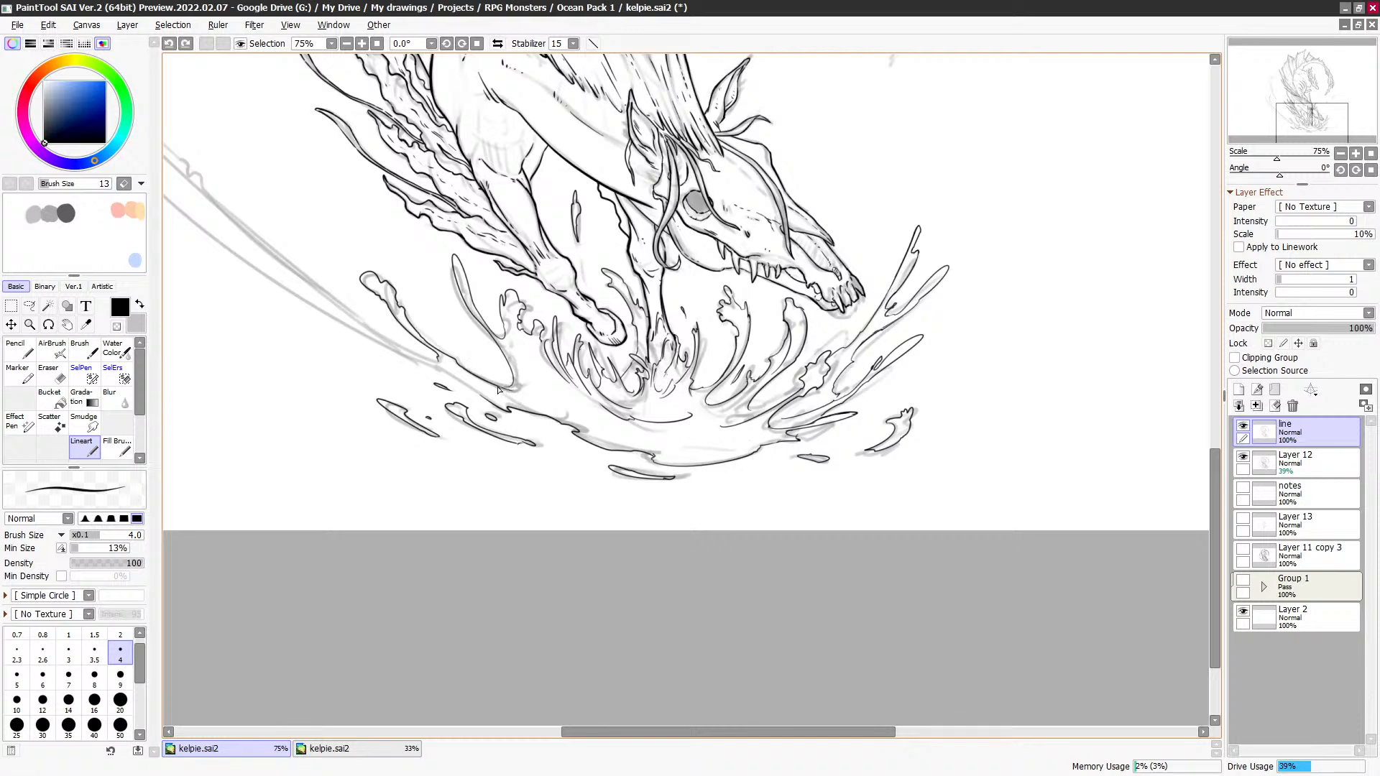
mouse_move(513, 389)
mouse_down()
mouse_move(533, 379)
mouse_move(482, 367)
mouse_move(510, 393)
mouse_move(492, 383)
mouse_move(507, 377)
mouse_up()
key(ctrl+z)
key(ctrl+z)
key(ctrl+z)
key(ctrl+z)
key(ctrl+z)
key(ctrl+z)
key(ctrl+z)
Step: Ink a thin, pointed droplet above the skull with the Lineart brush at size 5 and taper its lower end
drag(384, 266, 510, 348)
scroll(948, 269, down, 2)
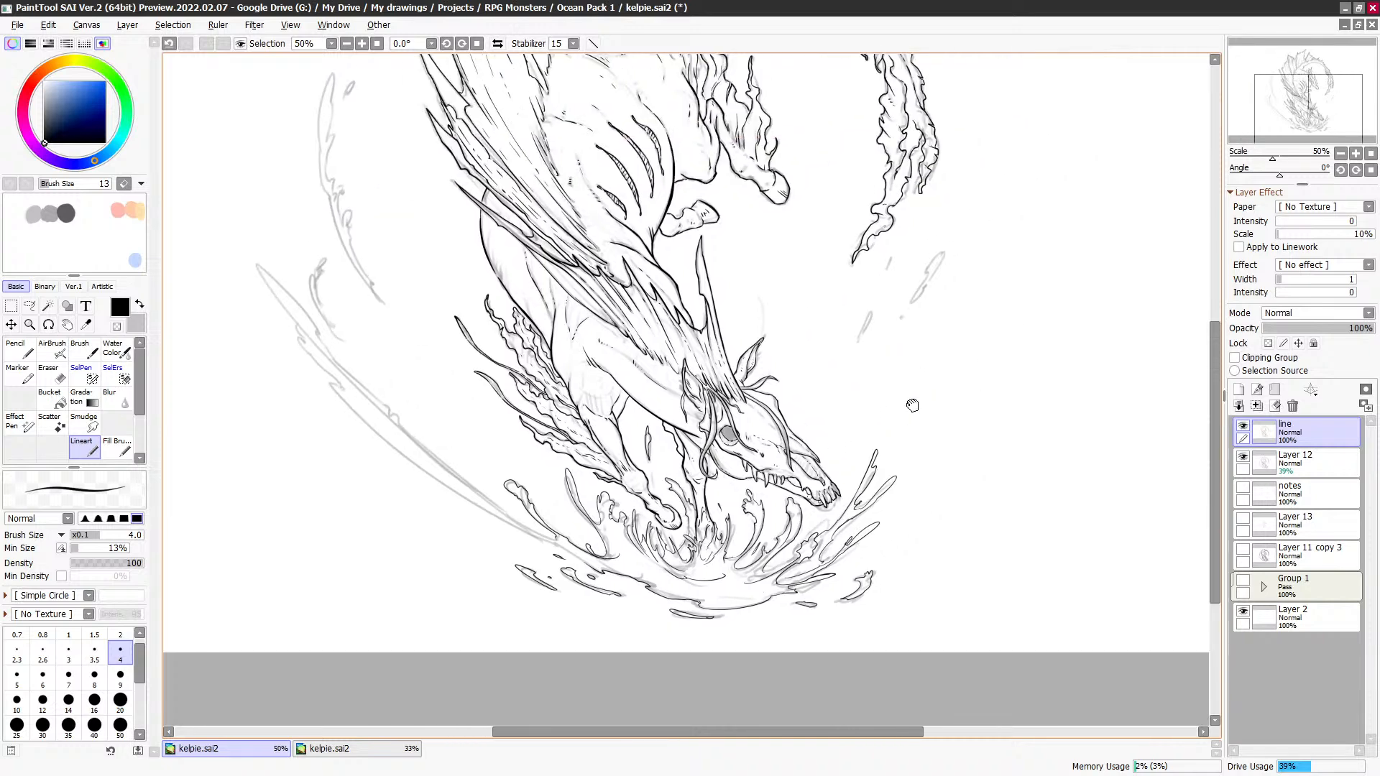
drag(860, 335, 876, 301)
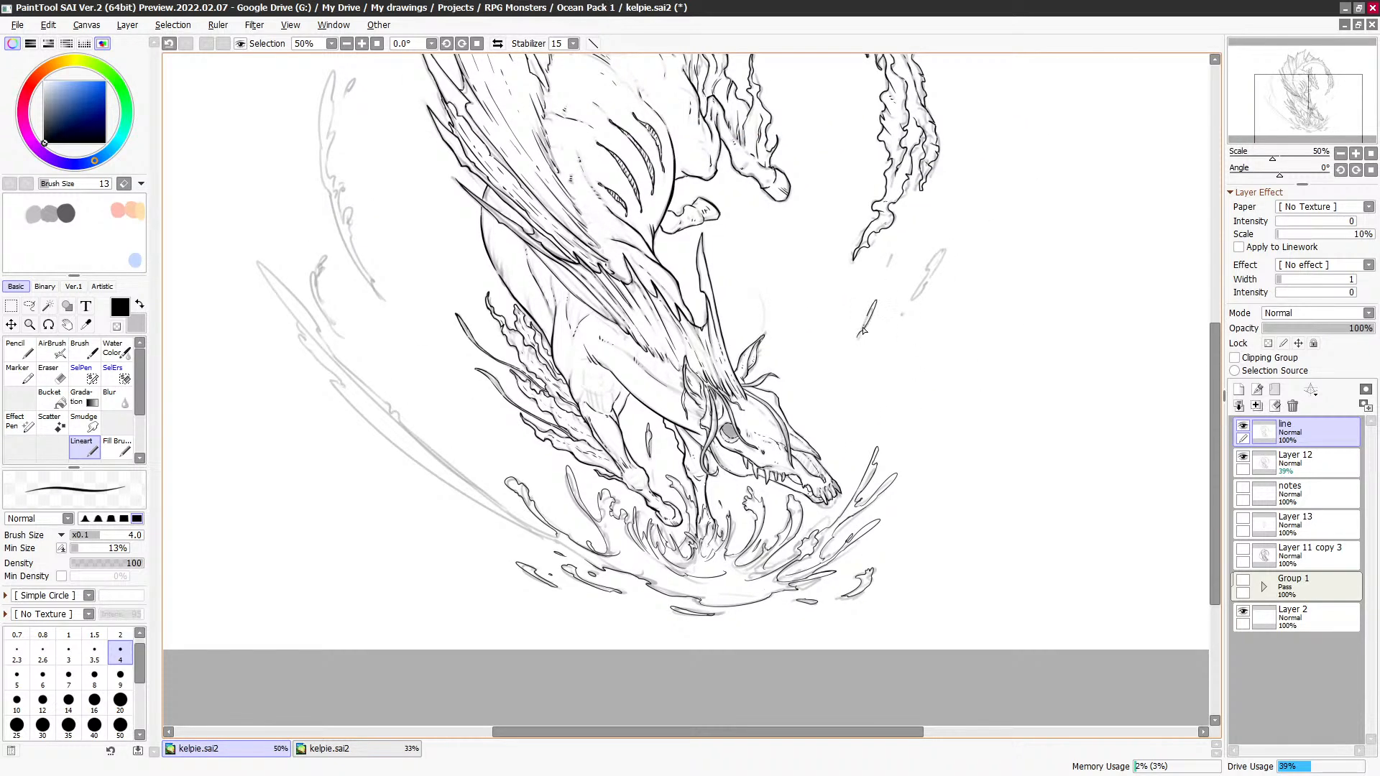
scroll(917, 279, up, 1)
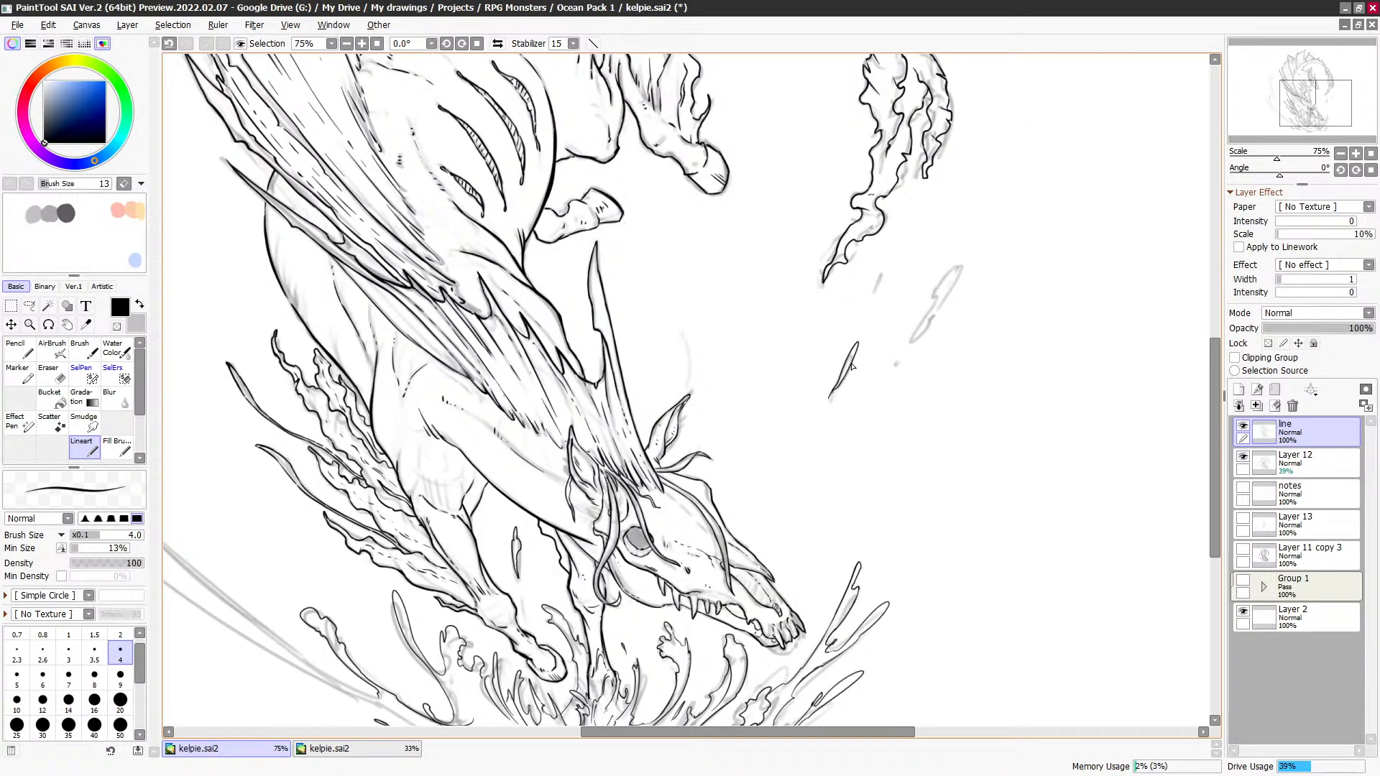
key(bracketright)
key(ctrl+z)
drag(829, 402, 856, 351)
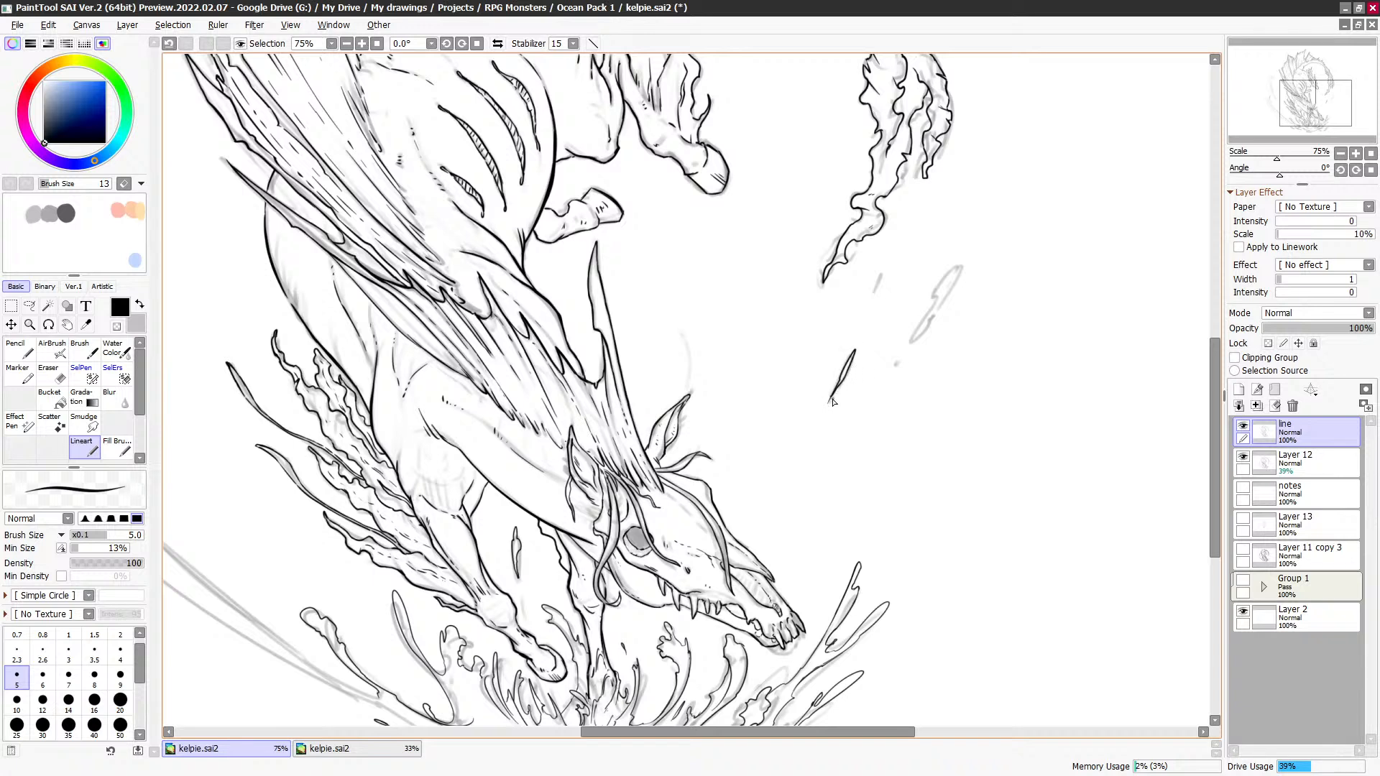
key(e)
drag(847, 370, 836, 401)
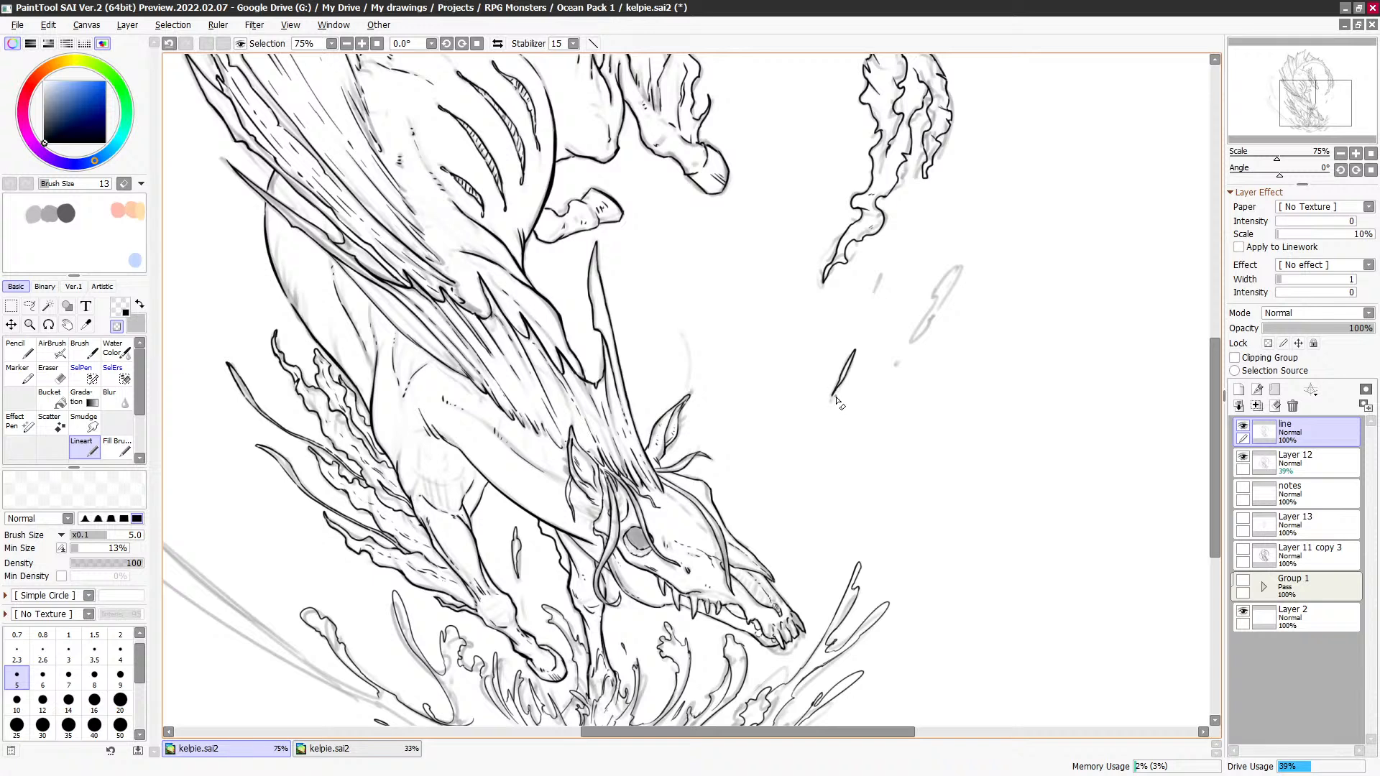
key(e)
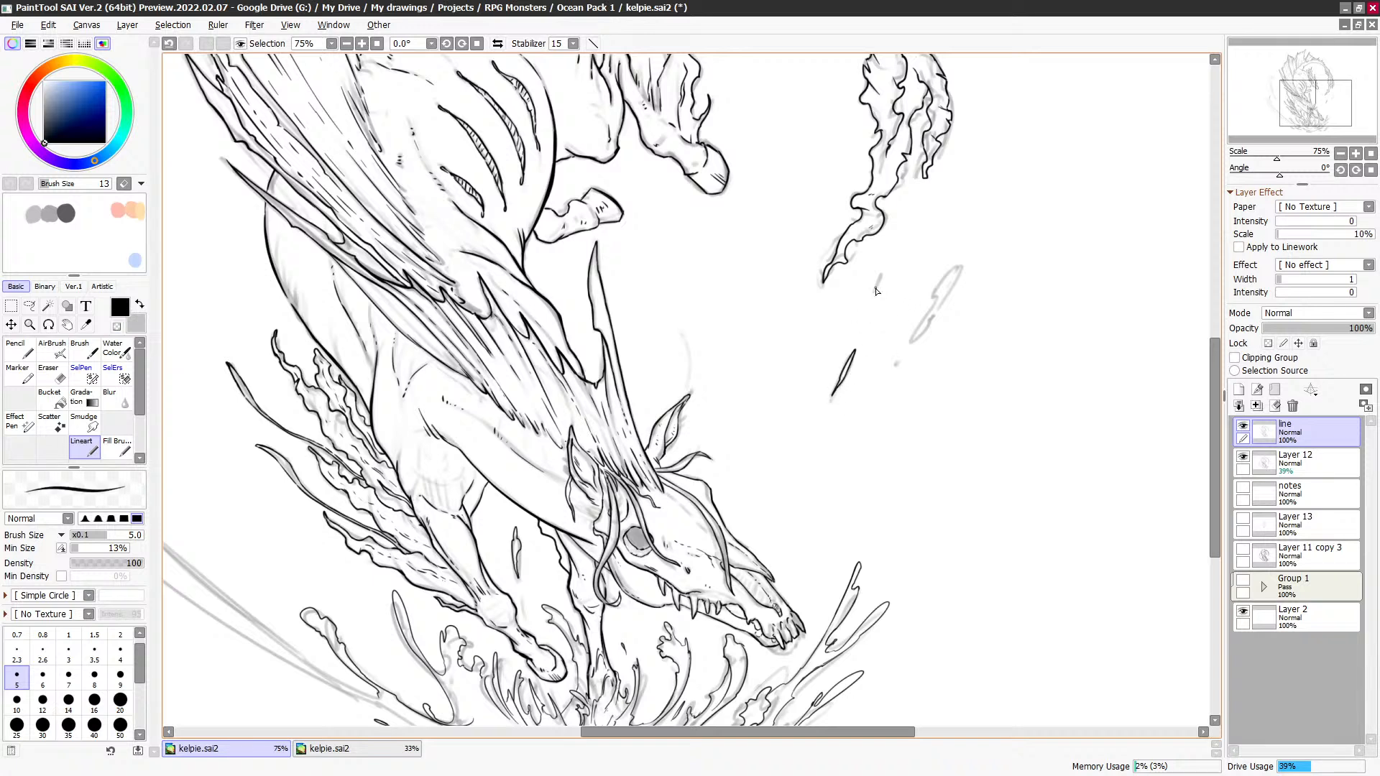
Step: Ink the small droplets and the long, notched droplet just below the tail tip
drag(882, 274, 876, 292)
mouse_move(955, 267)
mouse_down()
mouse_move(918, 332)
mouse_move(959, 270)
mouse_up()
scroll(924, 425, down, 2)
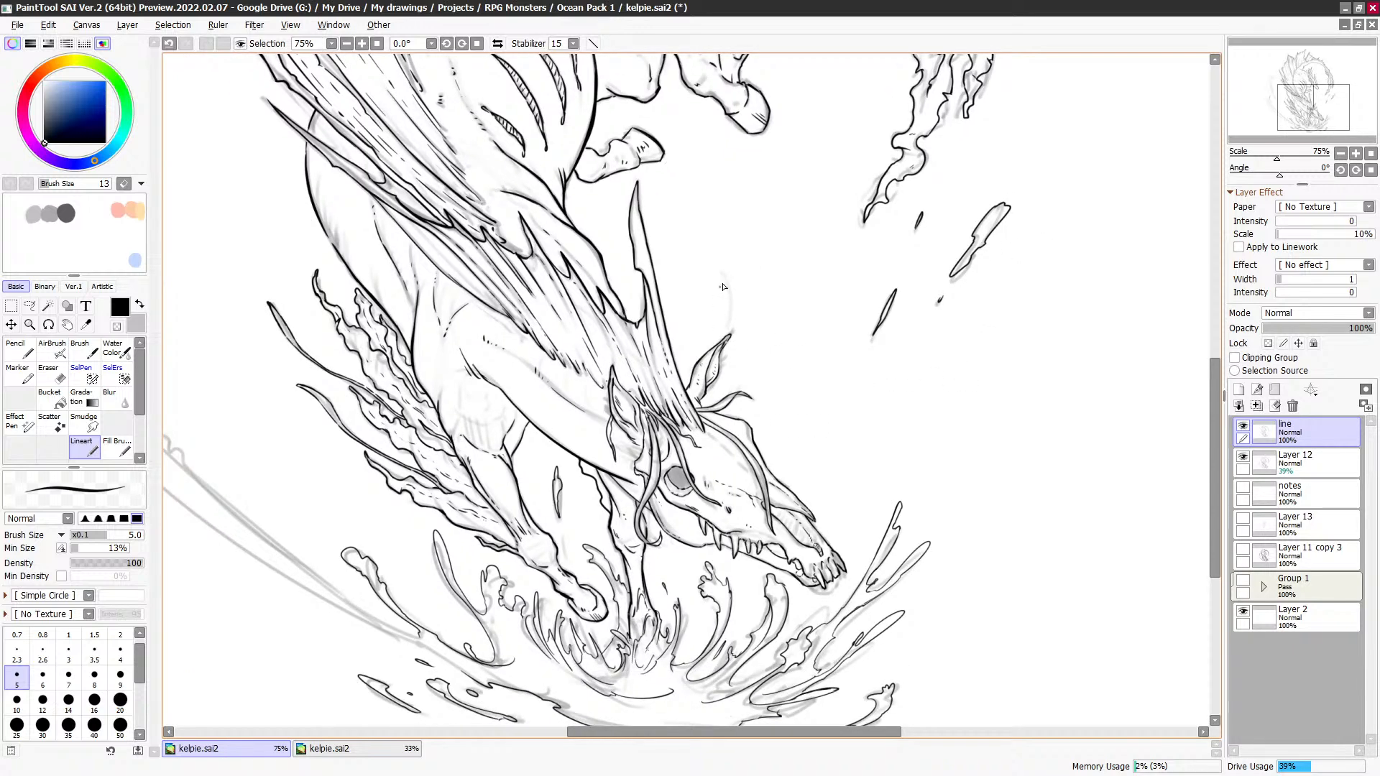
Step: Ink the tapered lower end and wavy inner edge of the tall splash arc behind the kelpie's back
drag(799, 261, 727, 688)
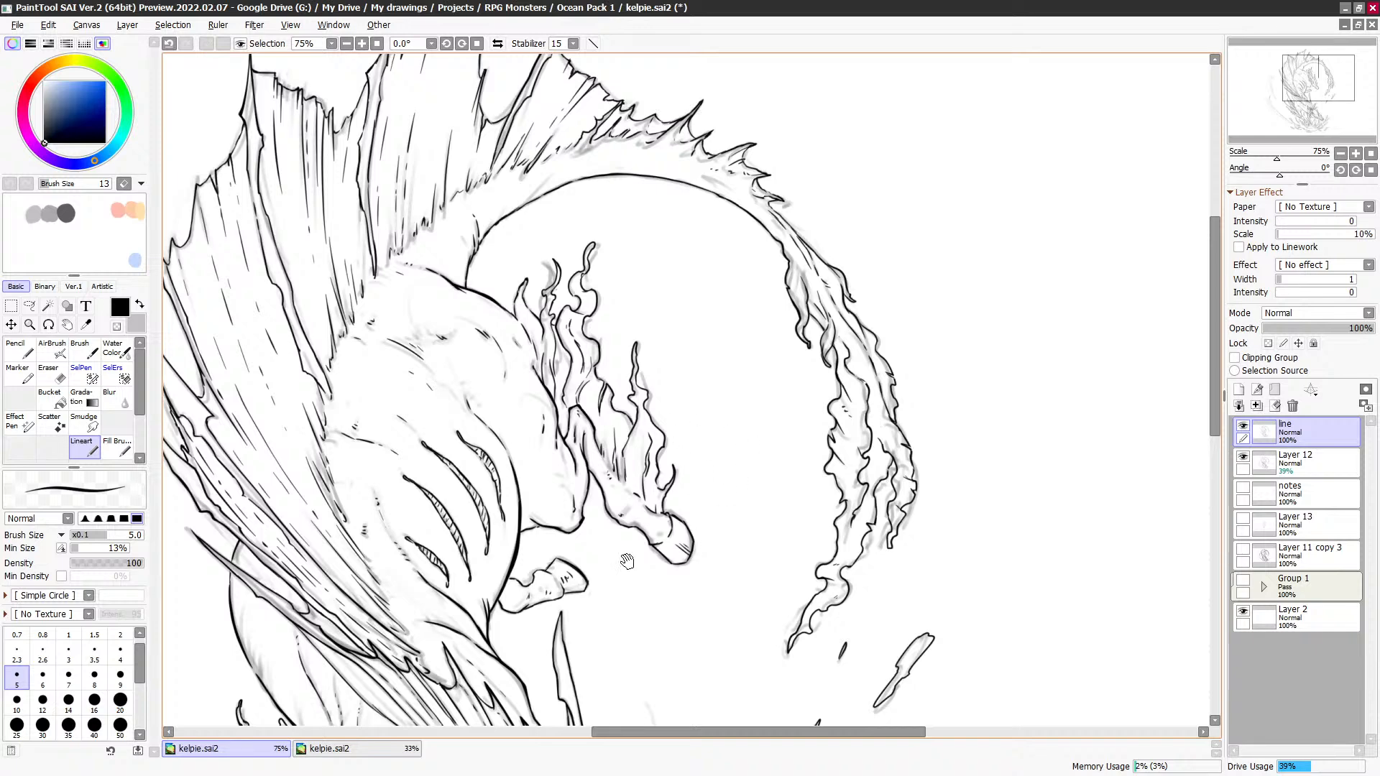
drag(593, 579, 912, 51)
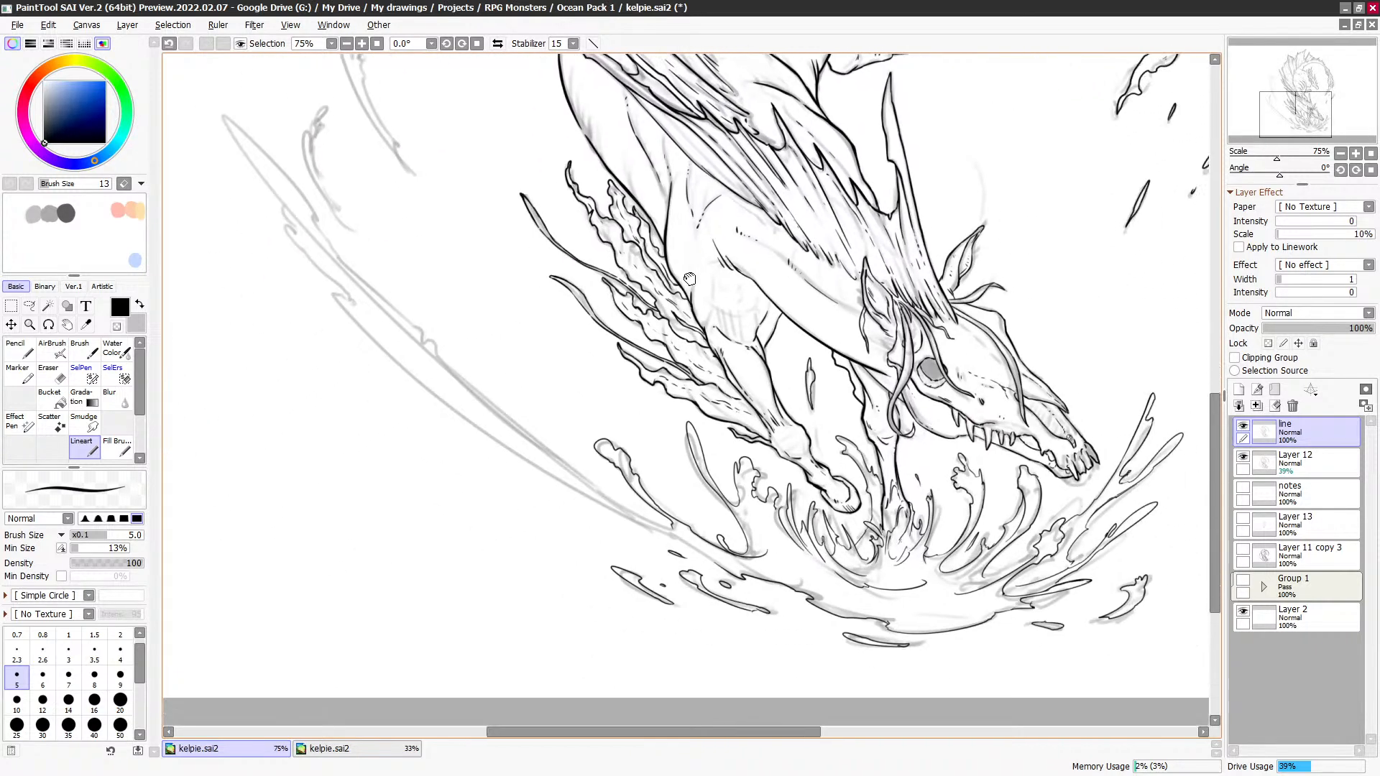
drag(443, 209, 524, 440)
drag(487, 263, 508, 342)
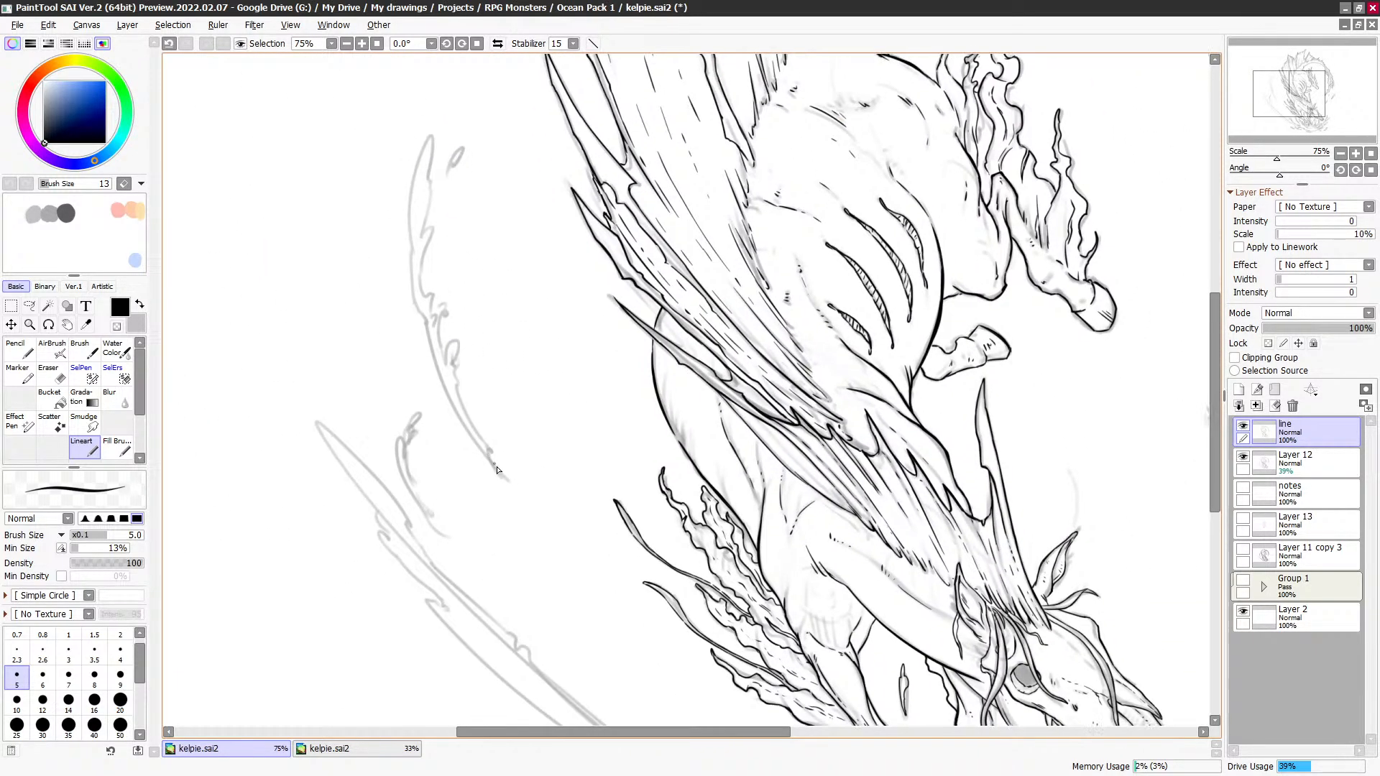
drag(486, 454, 508, 483)
key(ctrl+z)
drag(466, 431, 503, 479)
mouse_move(473, 431)
mouse_down()
mouse_move(458, 358)
mouse_move(439, 320)
mouse_up()
drag(487, 463, 431, 332)
key(ctrl+z)
key(ctrl+y)
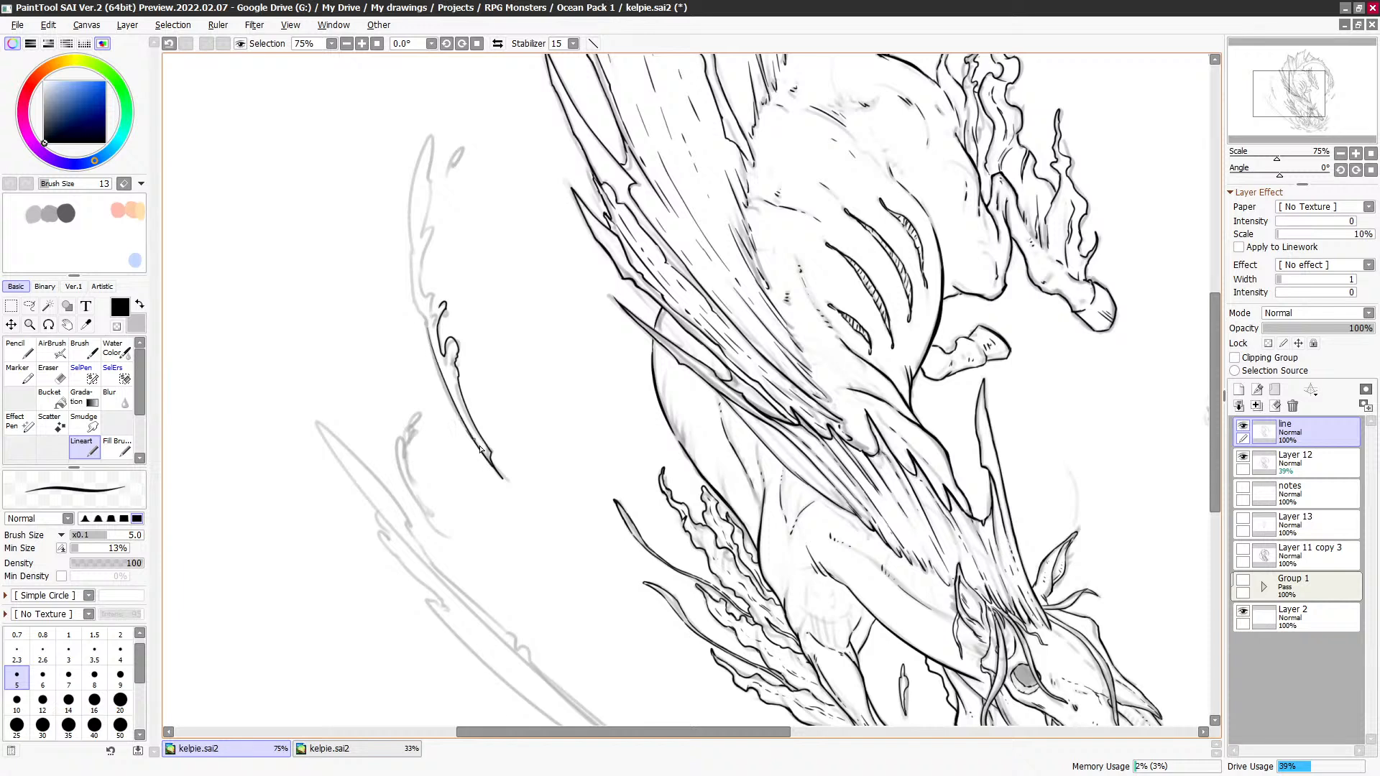
Step: Redraw the tall arc's outer edge, sharpen its lower point and complete its outline up to the tip
key(ctrl+z)
key(ctrl+y)
key(ctrl+z)
drag(501, 483, 424, 315)
key(minus)
drag(467, 429, 503, 478)
key(minus)
key(minus)
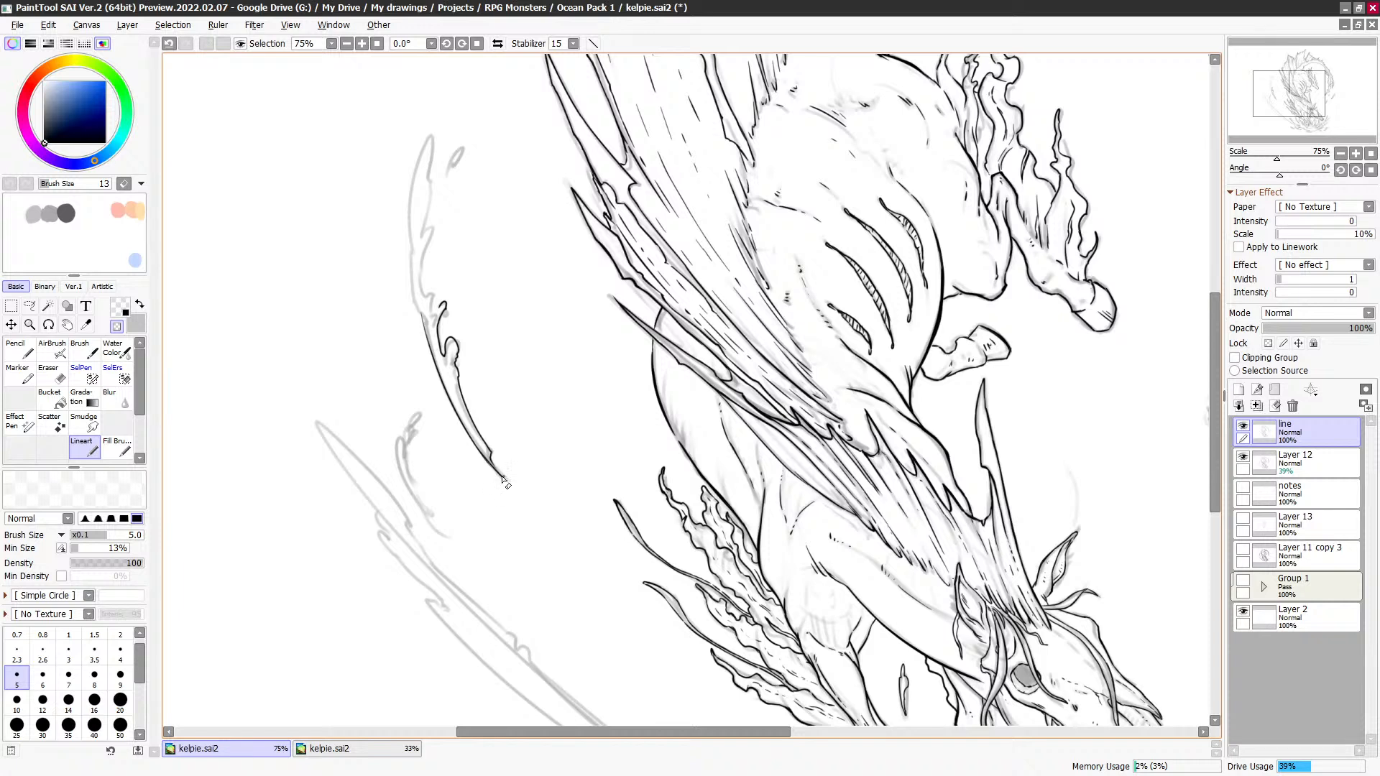
key(minus)
key(minus)
key(minus)
mouse_move(424, 317)
mouse_down()
mouse_move(411, 204)
mouse_move(428, 164)
mouse_move(437, 317)
mouse_up()
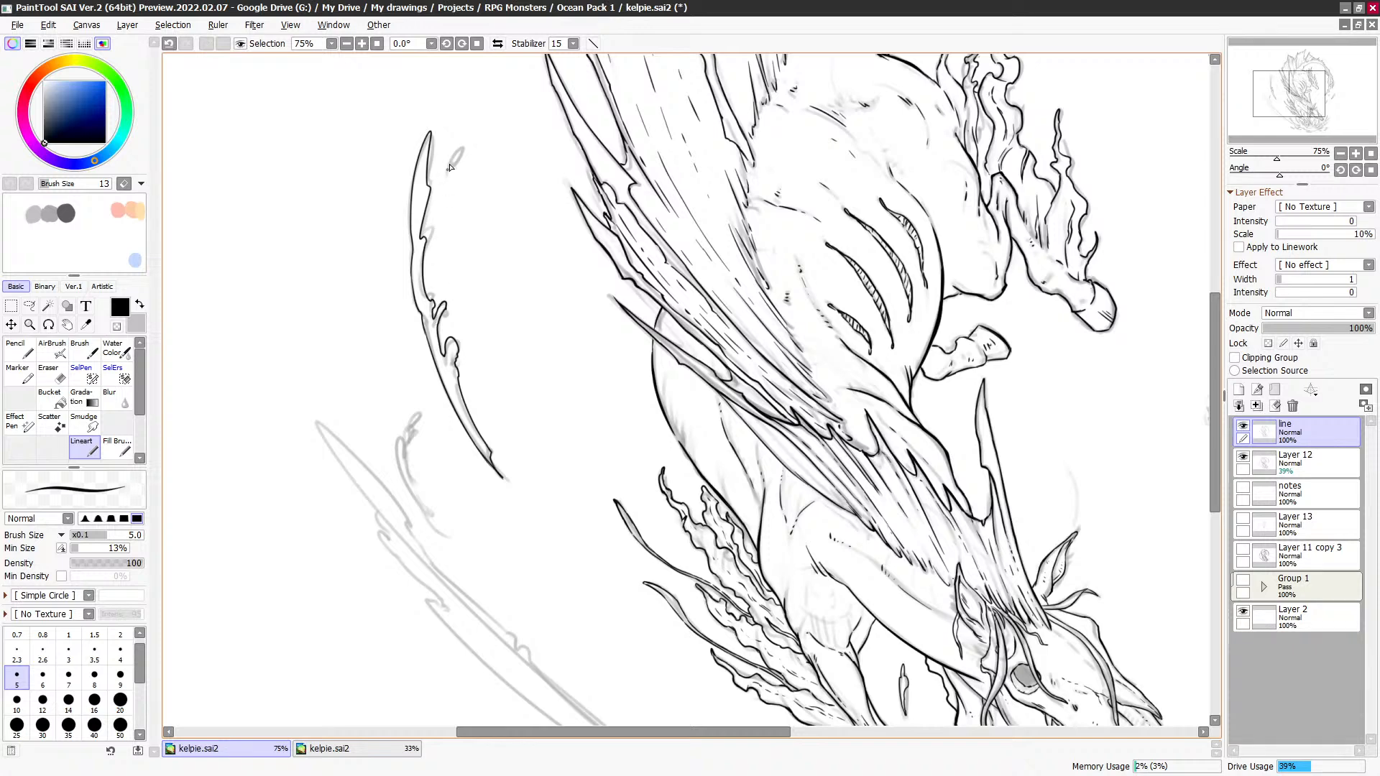
drag(543, 610, 476, 314)
mouse_move(359, 218)
mouse_down()
mouse_move(332, 143)
mouse_move(381, 237)
mouse_move(330, 130)
mouse_up()
key(ctrl+z)
key(ctrl+z)
key(ctrl+z)
mouse_move(367, 226)
mouse_down()
mouse_move(332, 136)
mouse_move(347, 125)
mouse_move(356, 212)
mouse_move(332, 167)
mouse_move(348, 124)
mouse_up()
key(ctrl+z)
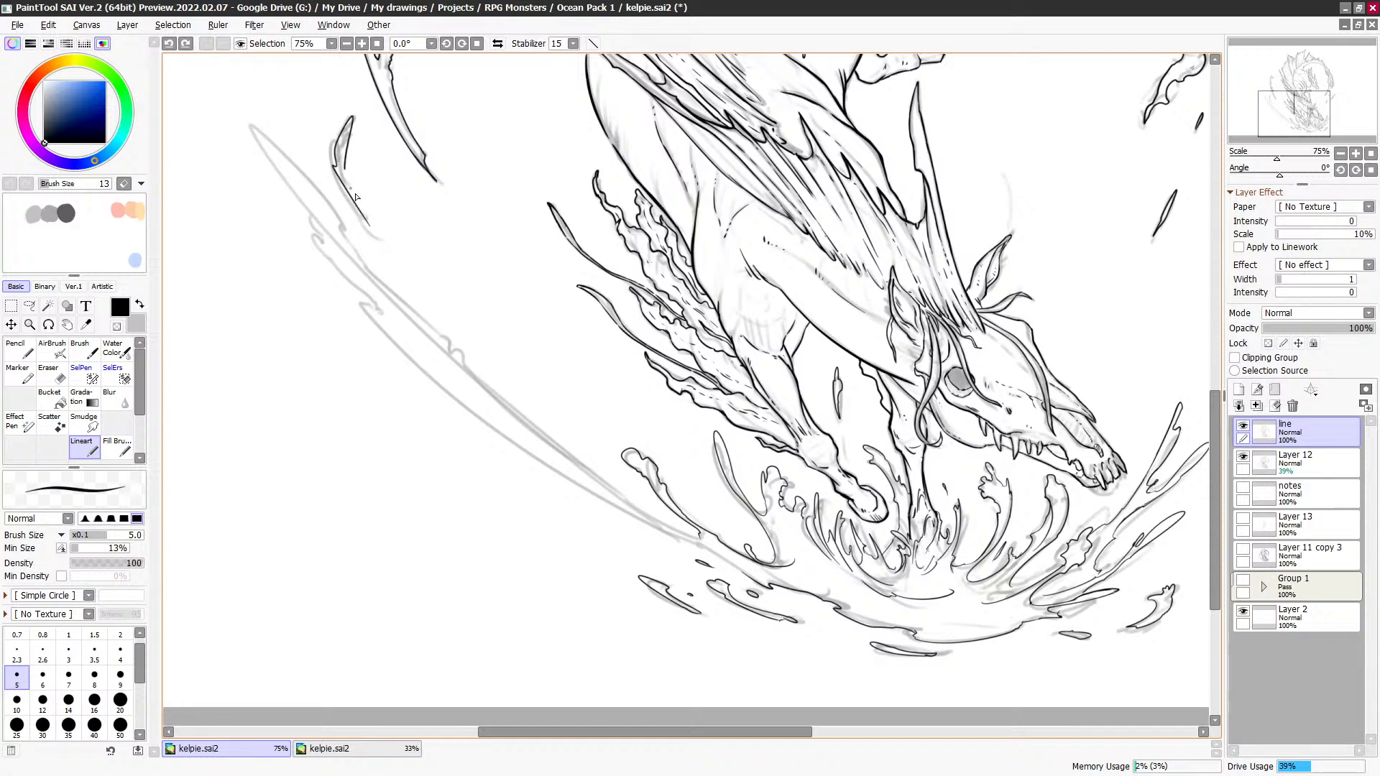
key(ctrl+z)
mouse_move(367, 219)
mouse_down()
mouse_move(351, 132)
mouse_move(353, 201)
mouse_move(366, 208)
mouse_move(333, 176)
mouse_move(355, 98)
mouse_move(343, 161)
mouse_move(355, 200)
mouse_move(443, 242)
mouse_up()
key(ctrl+z)
key(ctrl+z)
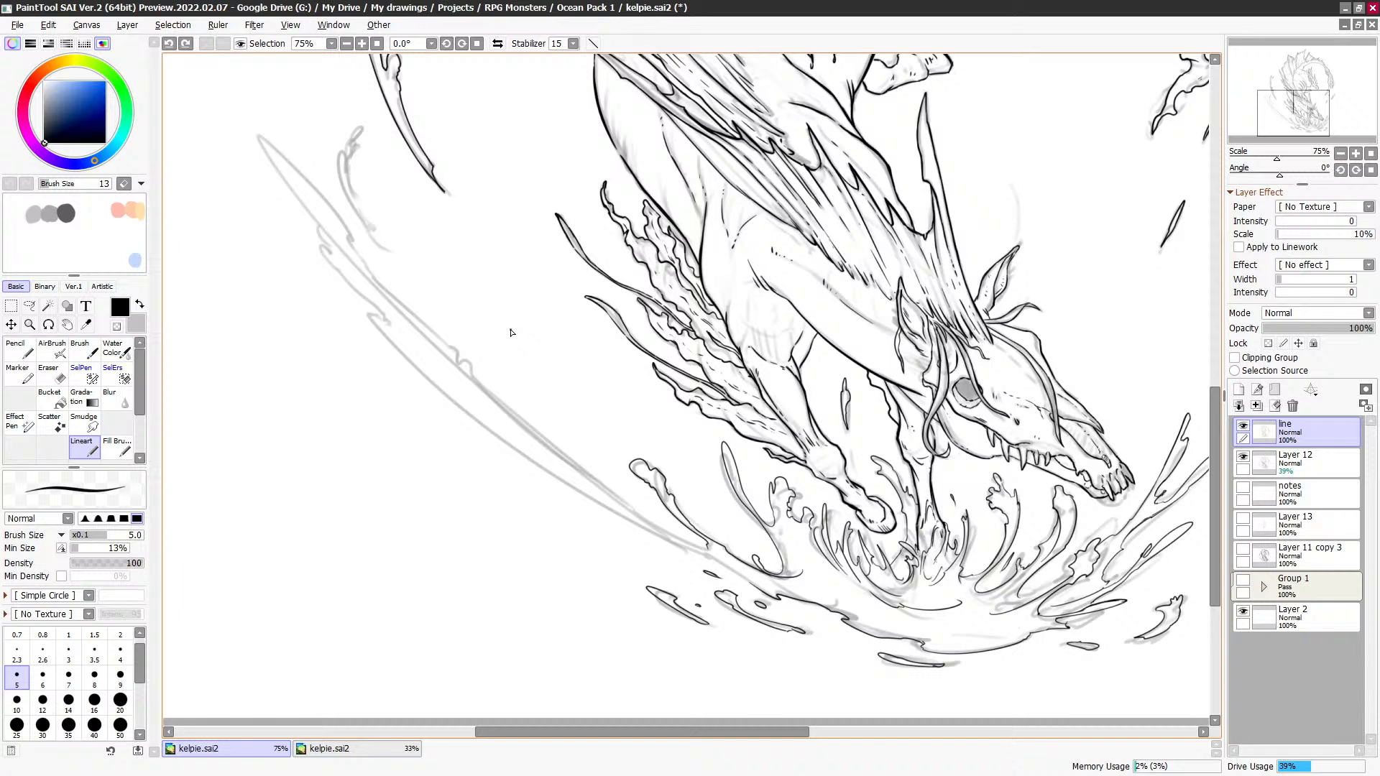
Step: Ink the short, curved splash strand with a forked tip below the tall arc
drag(513, 335, 546, 368)
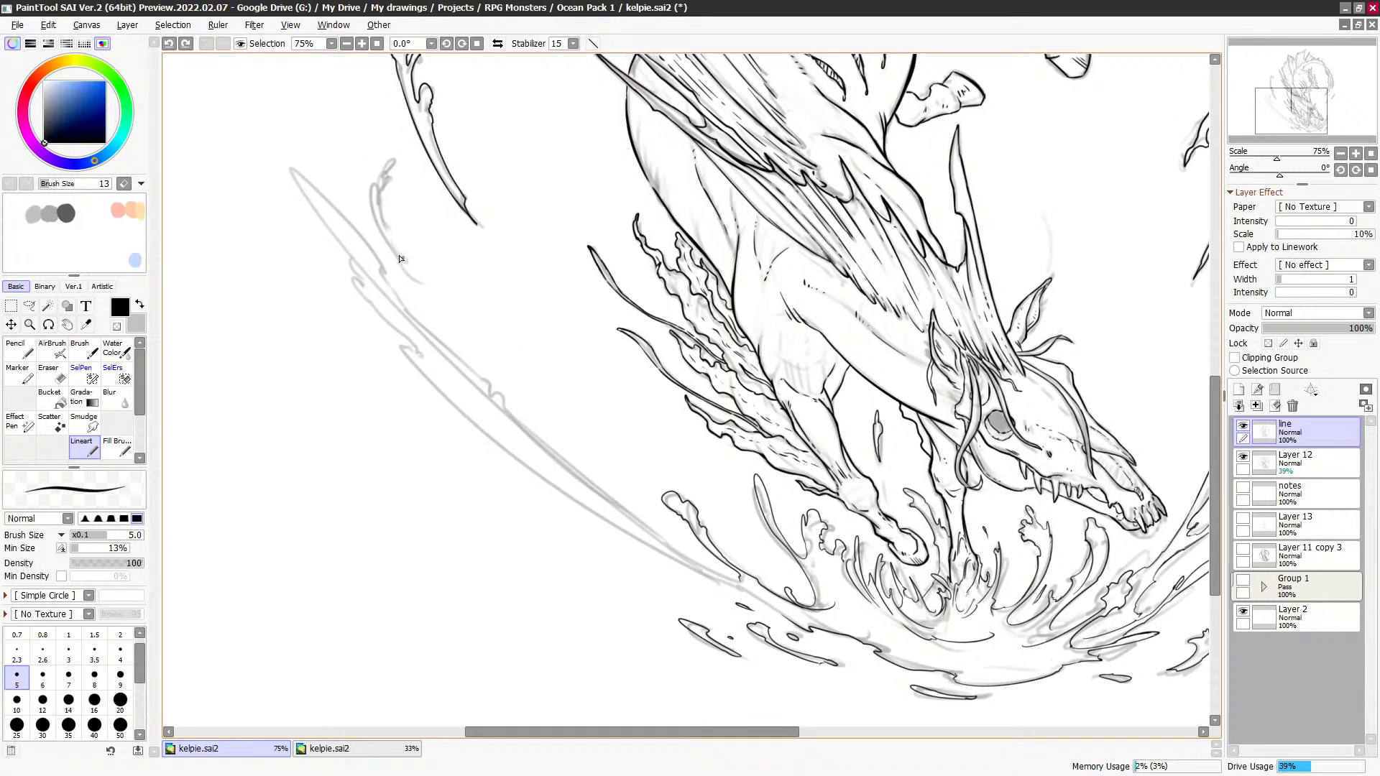
mouse_move(367, 191)
mouse_down()
mouse_move(380, 161)
mouse_move(375, 202)
mouse_move(405, 261)
mouse_move(395, 253)
mouse_up()
key(e)
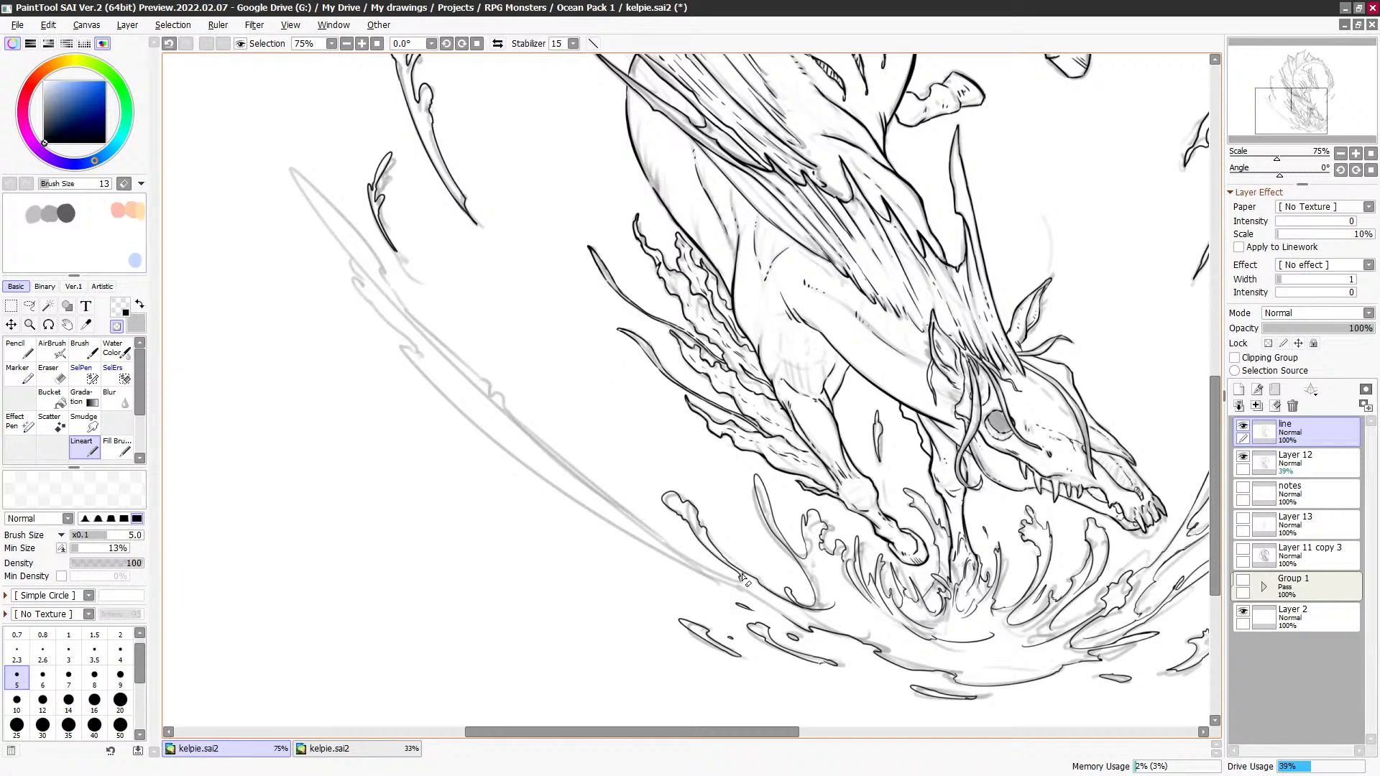
key(x)
mouse_move(740, 584)
mouse_down()
mouse_move(616, 505)
mouse_move(435, 346)
mouse_move(307, 165)
mouse_move(361, 289)
mouse_move(420, 360)
mouse_up()
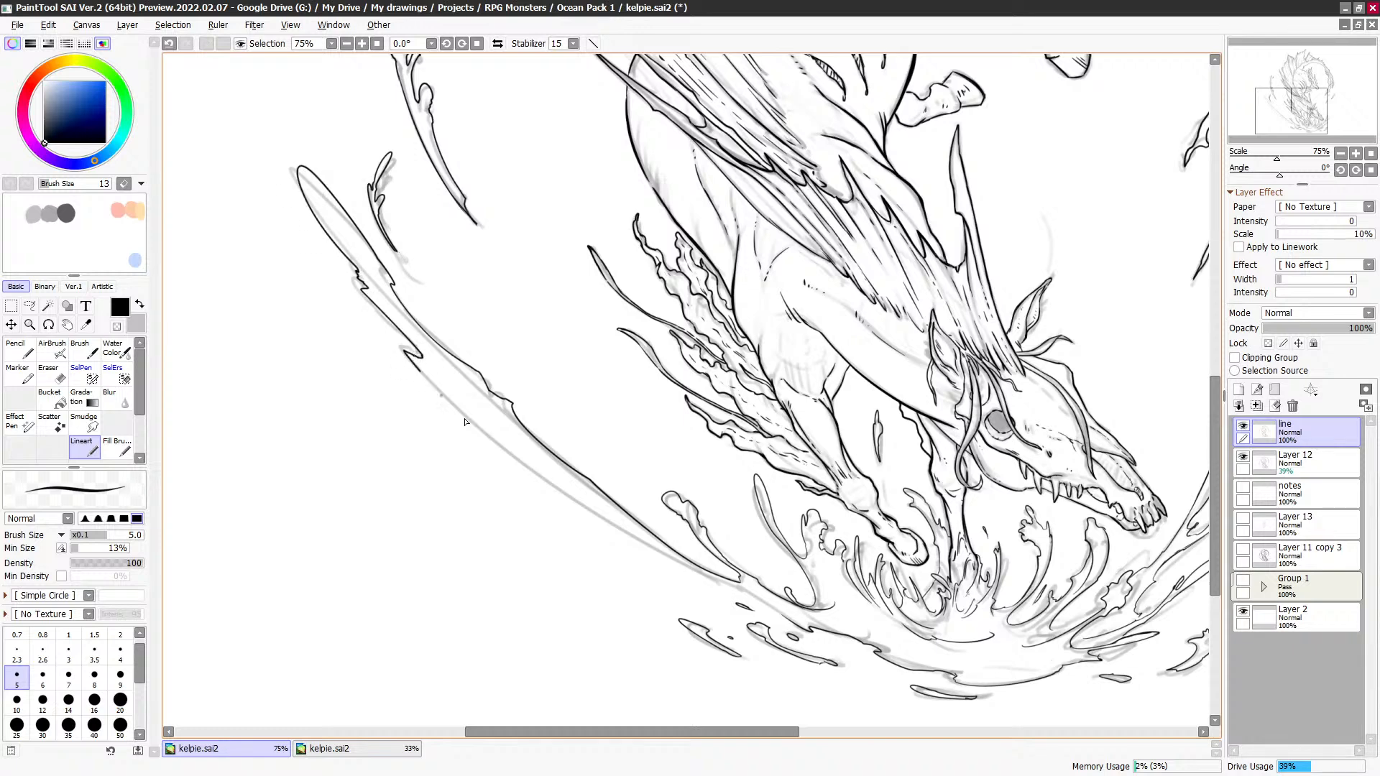
drag(465, 422, 722, 579)
drag(680, 520, 529, 372)
key(ctrl+z)
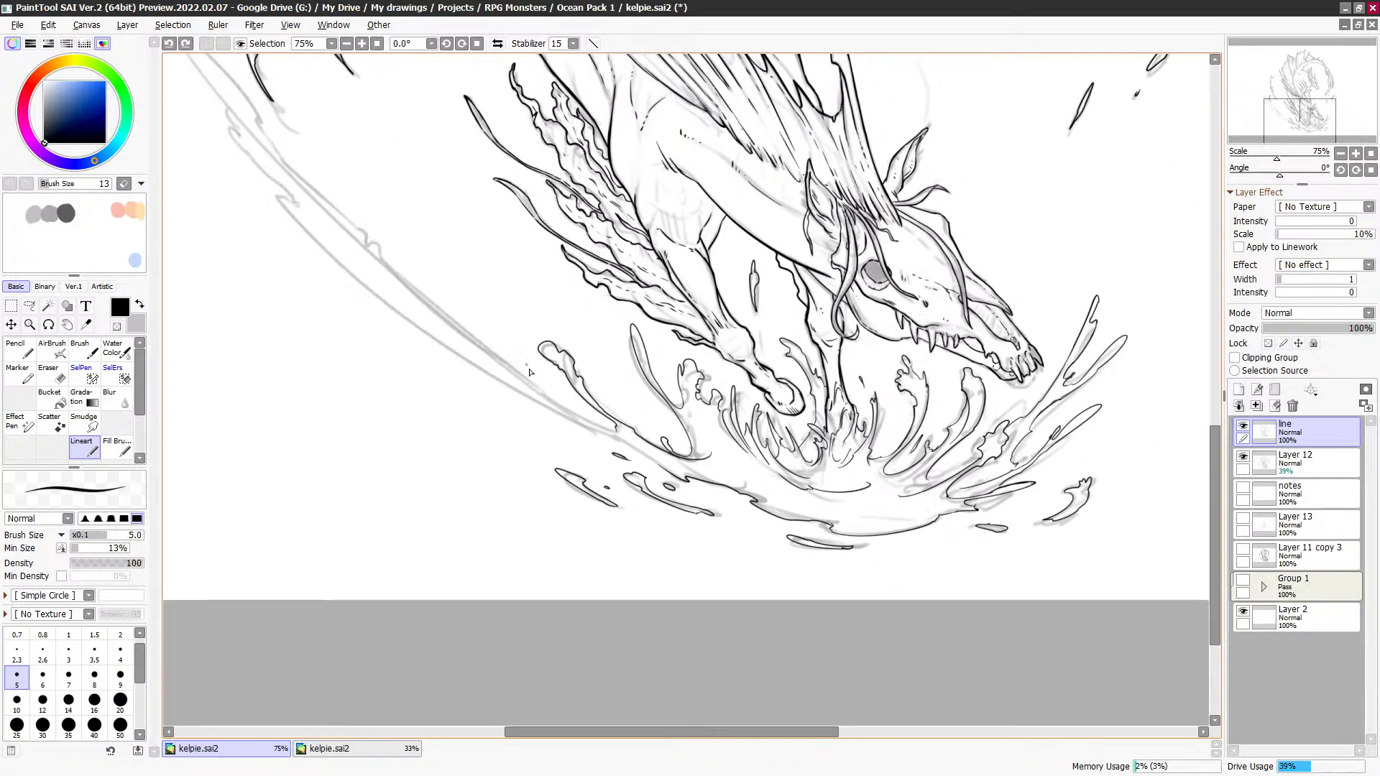
mouse_move(621, 444)
mouse_down()
mouse_move(344, 248)
mouse_move(291, 188)
mouse_up()
key(ctrl+z)
mouse_move(667, 474)
mouse_down()
mouse_move(573, 422)
mouse_move(282, 191)
mouse_up()
key(ctrl+z)
mouse_move(661, 470)
mouse_down()
mouse_move(391, 306)
mouse_move(284, 189)
mouse_up()
key(ctrl+z)
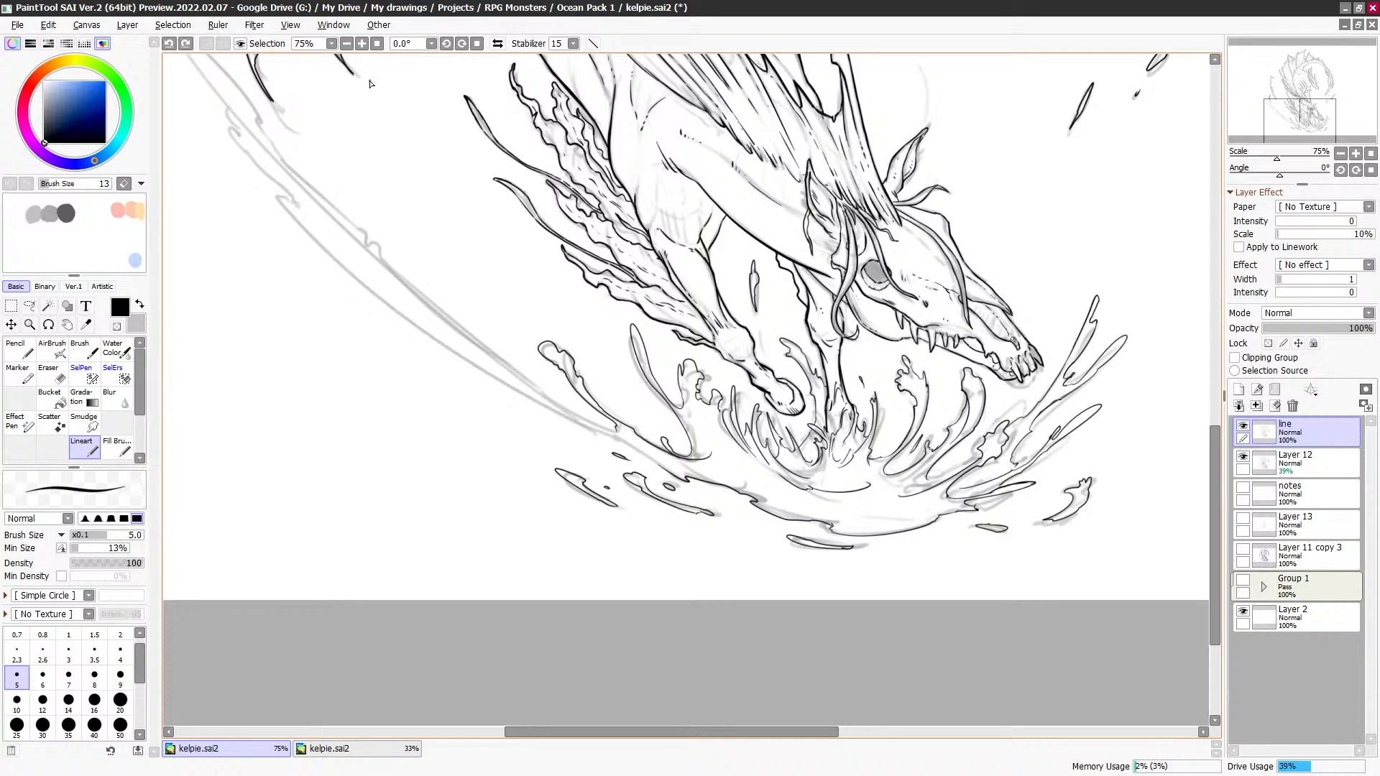
Step: Rotate the canvas to 101.3° and ink the outer edge of the long splash arc from the ripple to its first notch
click(463, 43)
click(462, 43)
click(462, 43)
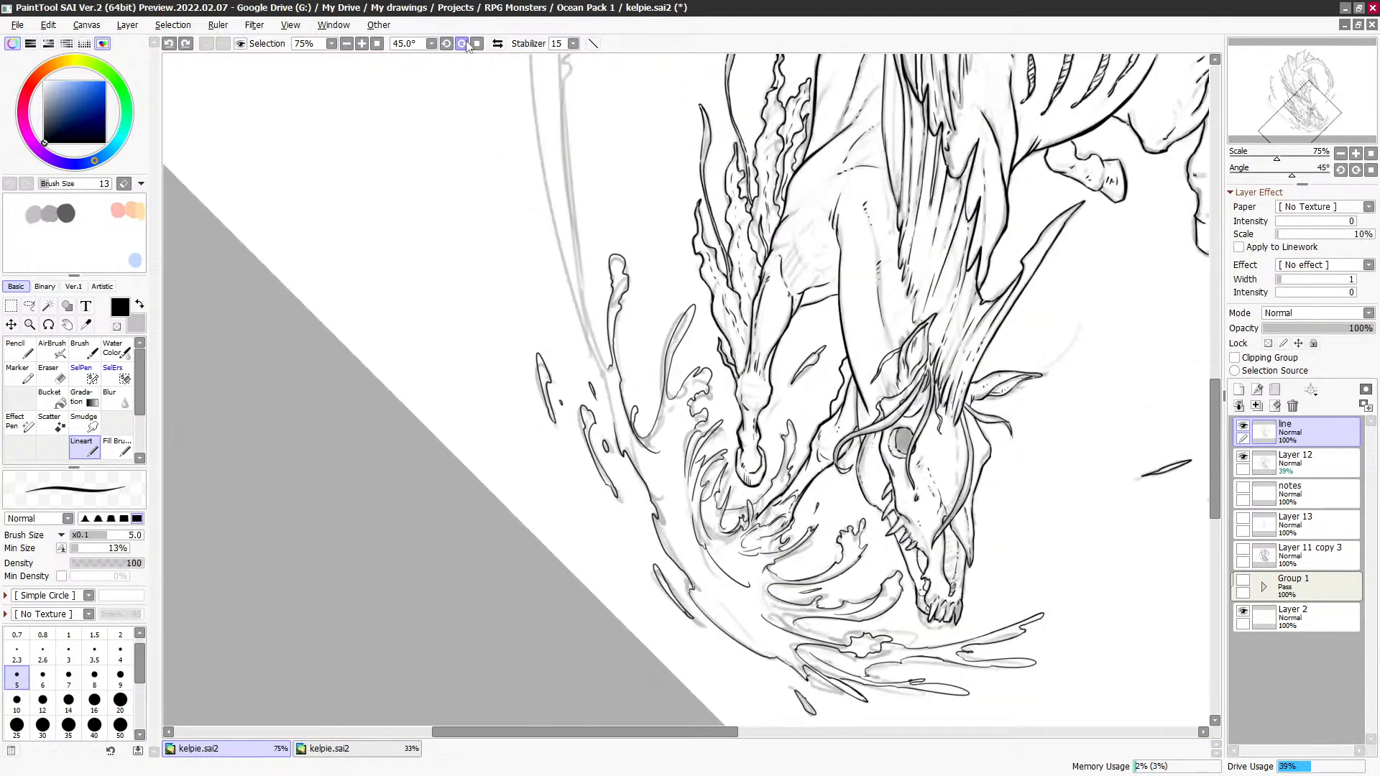
click(462, 43)
click(463, 43)
click(462, 43)
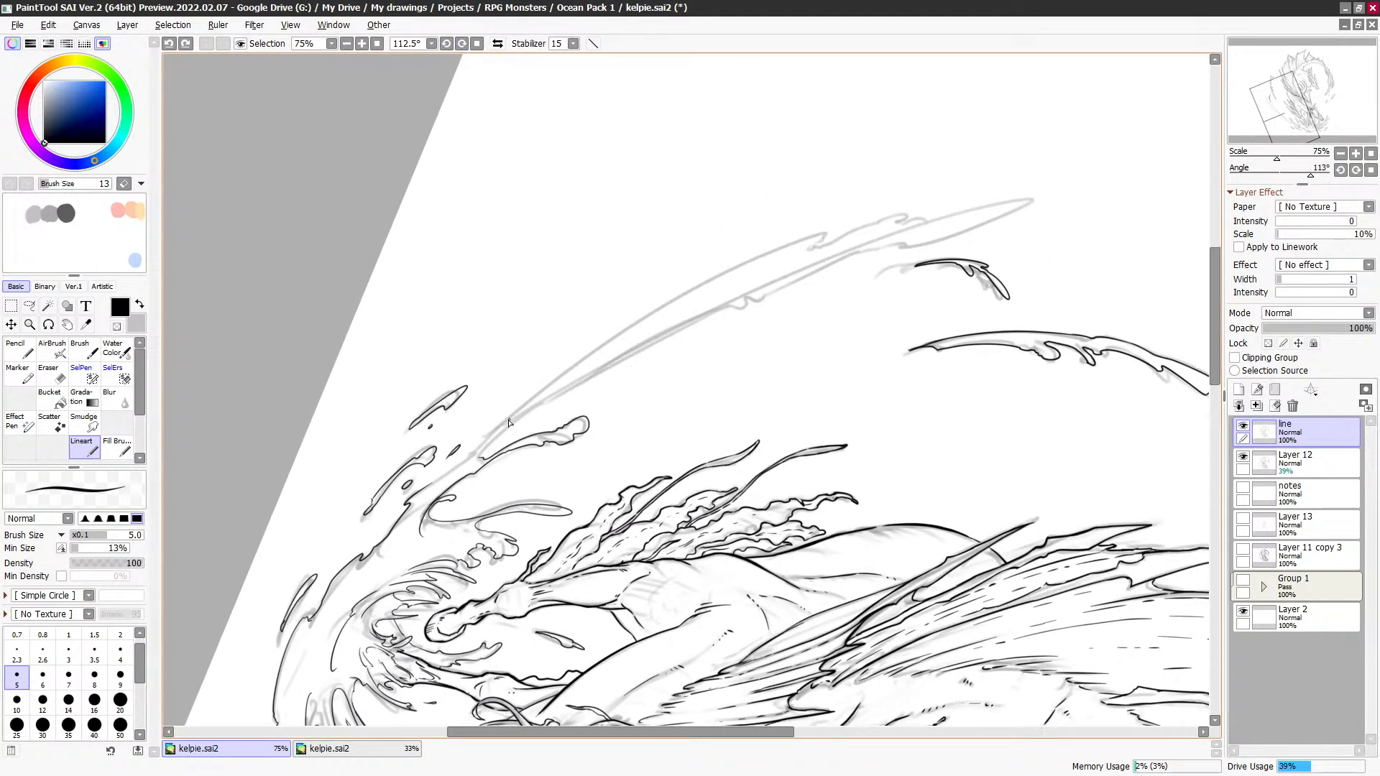
mouse_move(507, 425)
mouse_down()
mouse_move(593, 303)
mouse_move(900, 129)
mouse_up()
key(ctrl+z)
click(446, 43)
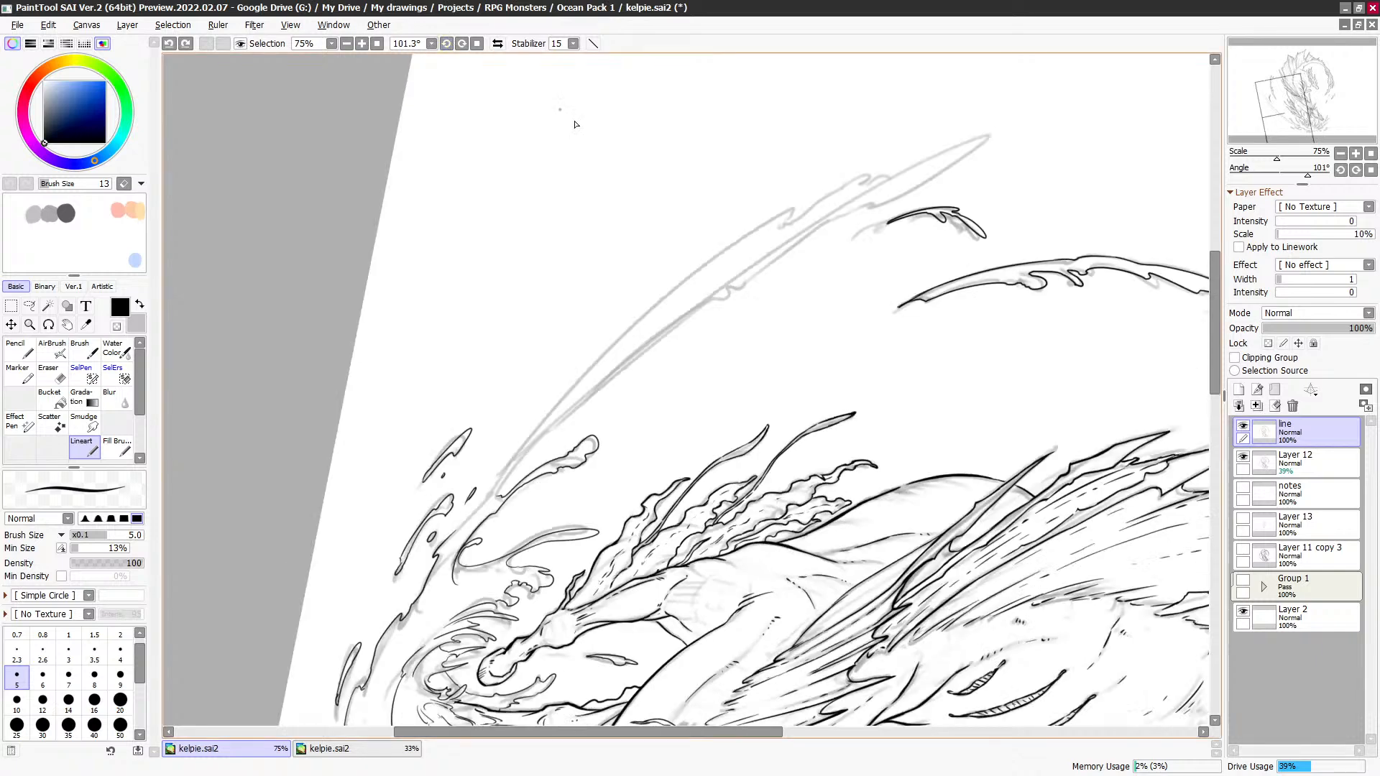
drag(574, 125, 493, 84)
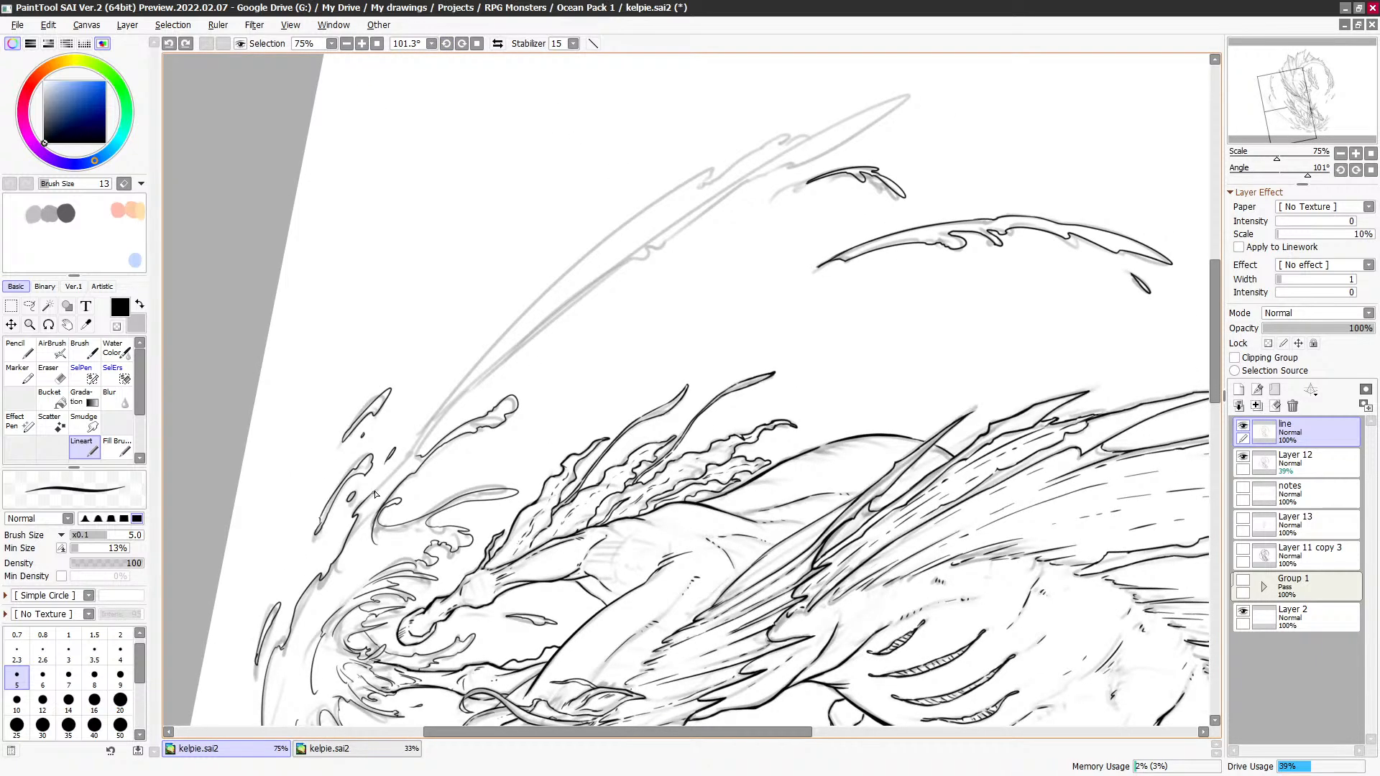
drag(374, 494, 715, 166)
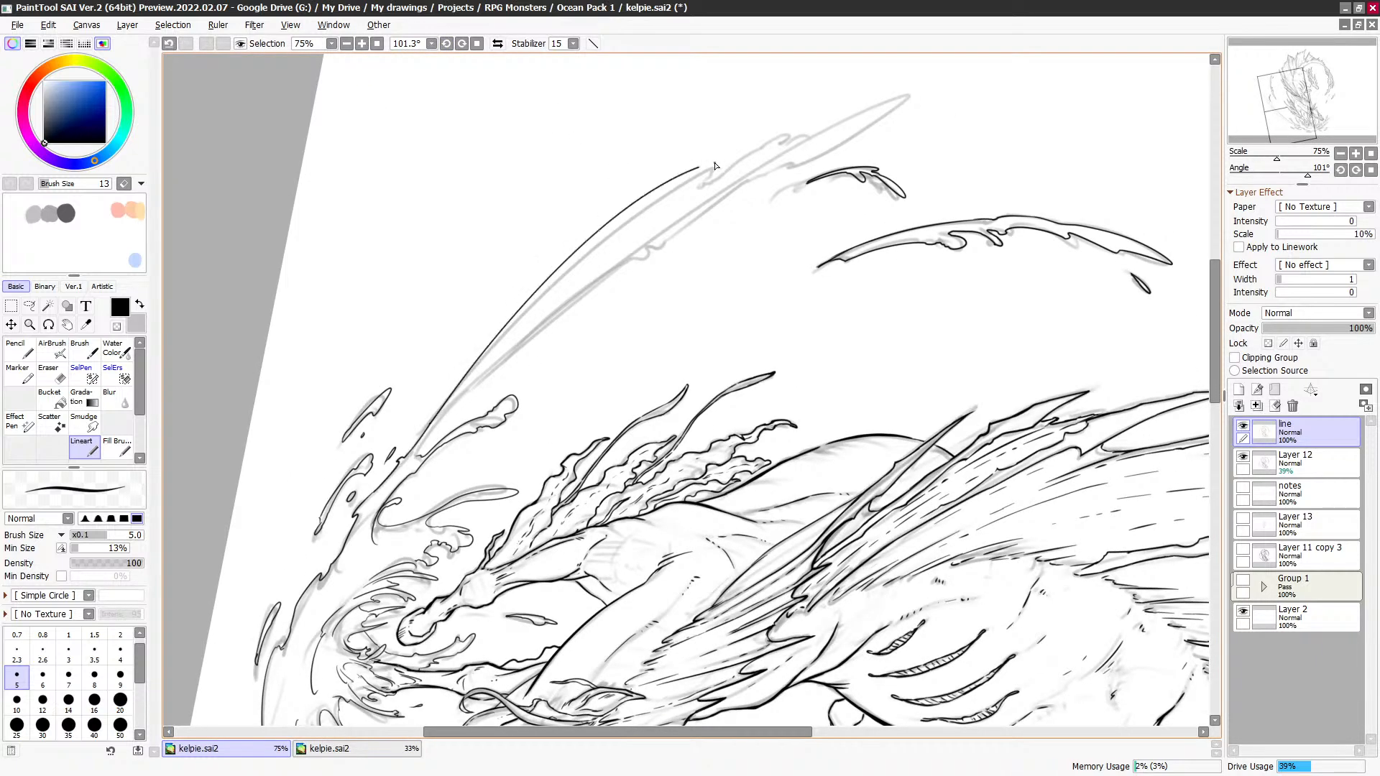
Step: Redraw the long splash arc's inner edge with its notches and complete the outline up to the pointed tip
key(ctrl+z)
mouse_move(410, 455)
mouse_down()
mouse_move(693, 178)
mouse_move(708, 185)
mouse_move(847, 108)
mouse_move(823, 156)
mouse_move(763, 165)
mouse_move(675, 231)
mouse_up()
mouse_move(417, 455)
mouse_down()
mouse_move(665, 236)
mouse_move(696, 225)
mouse_up()
key(ctrl+z)
mouse_move(416, 457)
mouse_down()
mouse_move(483, 368)
mouse_move(655, 254)
mouse_up()
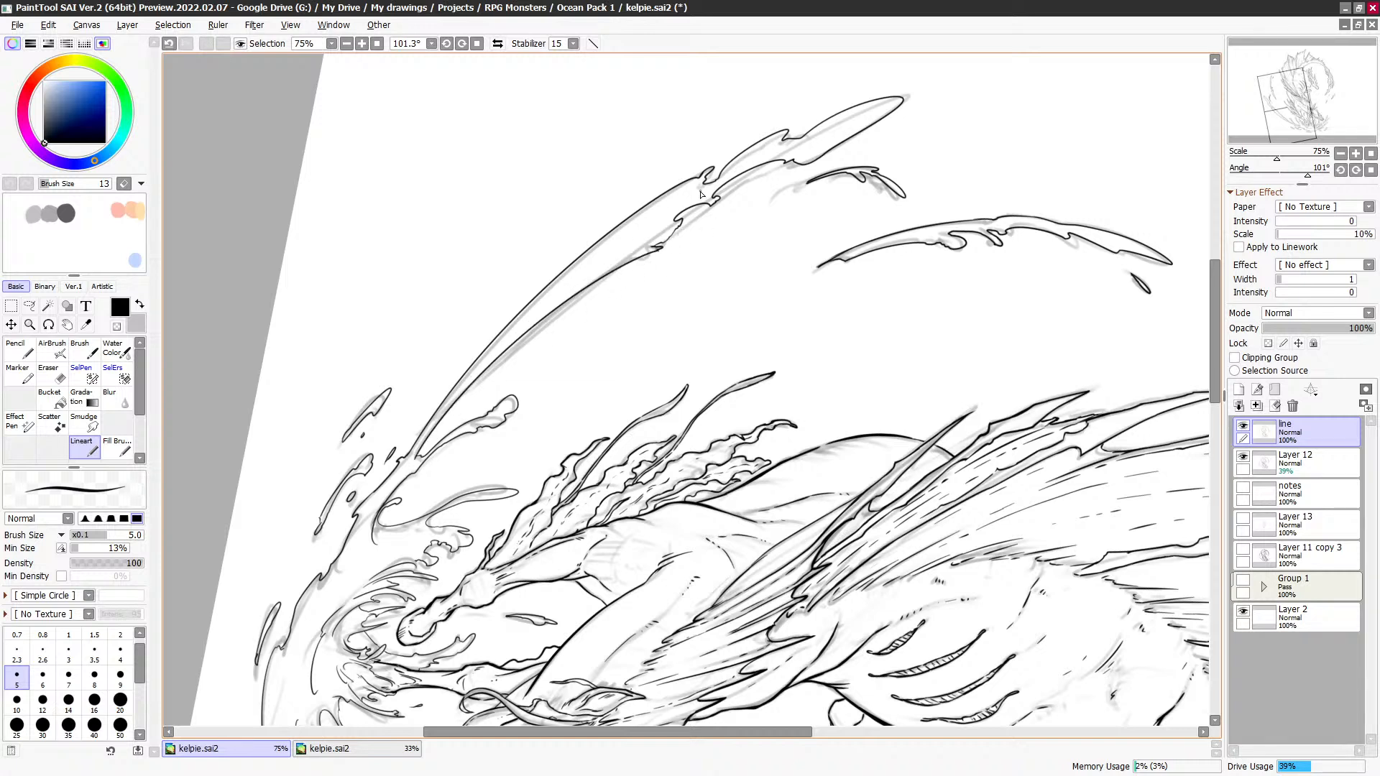
Step: Reset the canvas rotation to 0° and hide the rough sketch on Layer 12
click(476, 44)
drag(918, 364, 658, 328)
scroll(893, 301, down, 1)
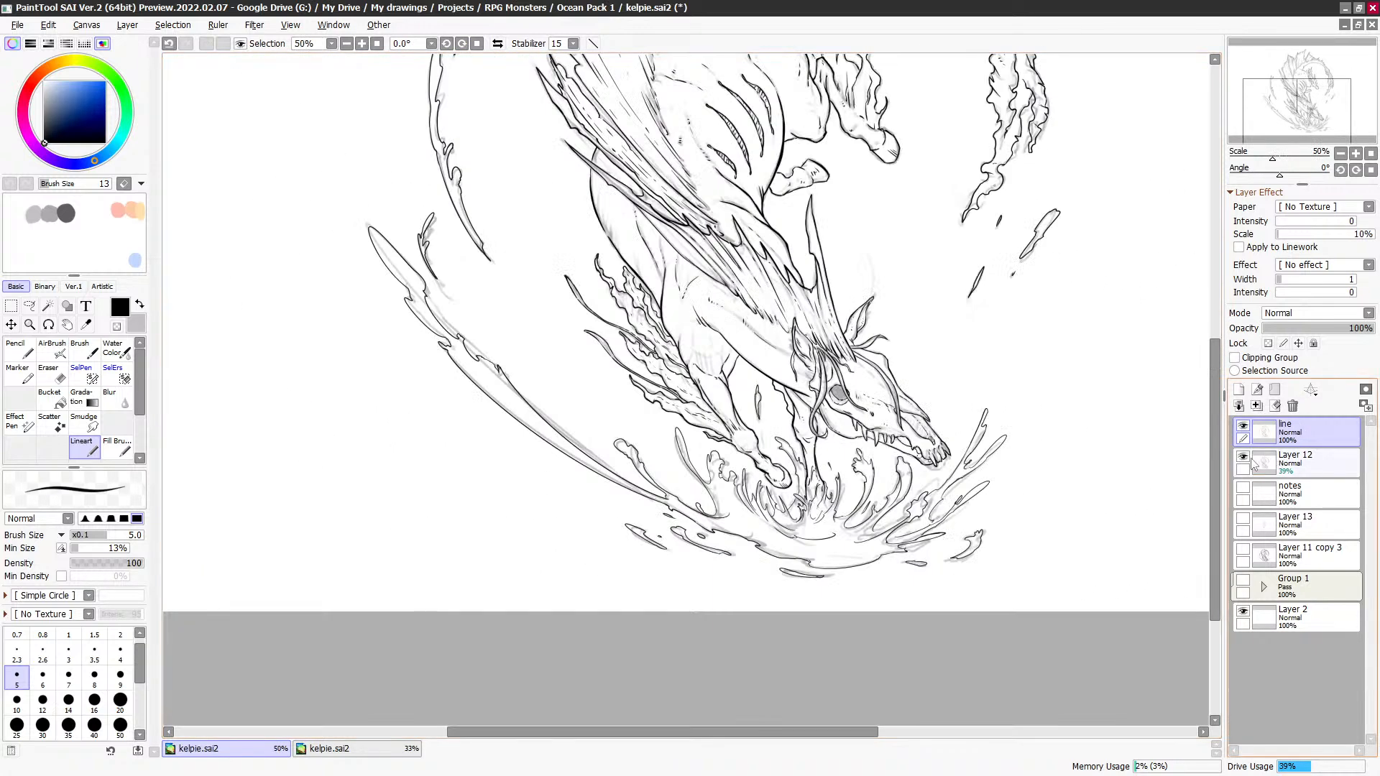
key(ctrl+minus)
click(1242, 457)
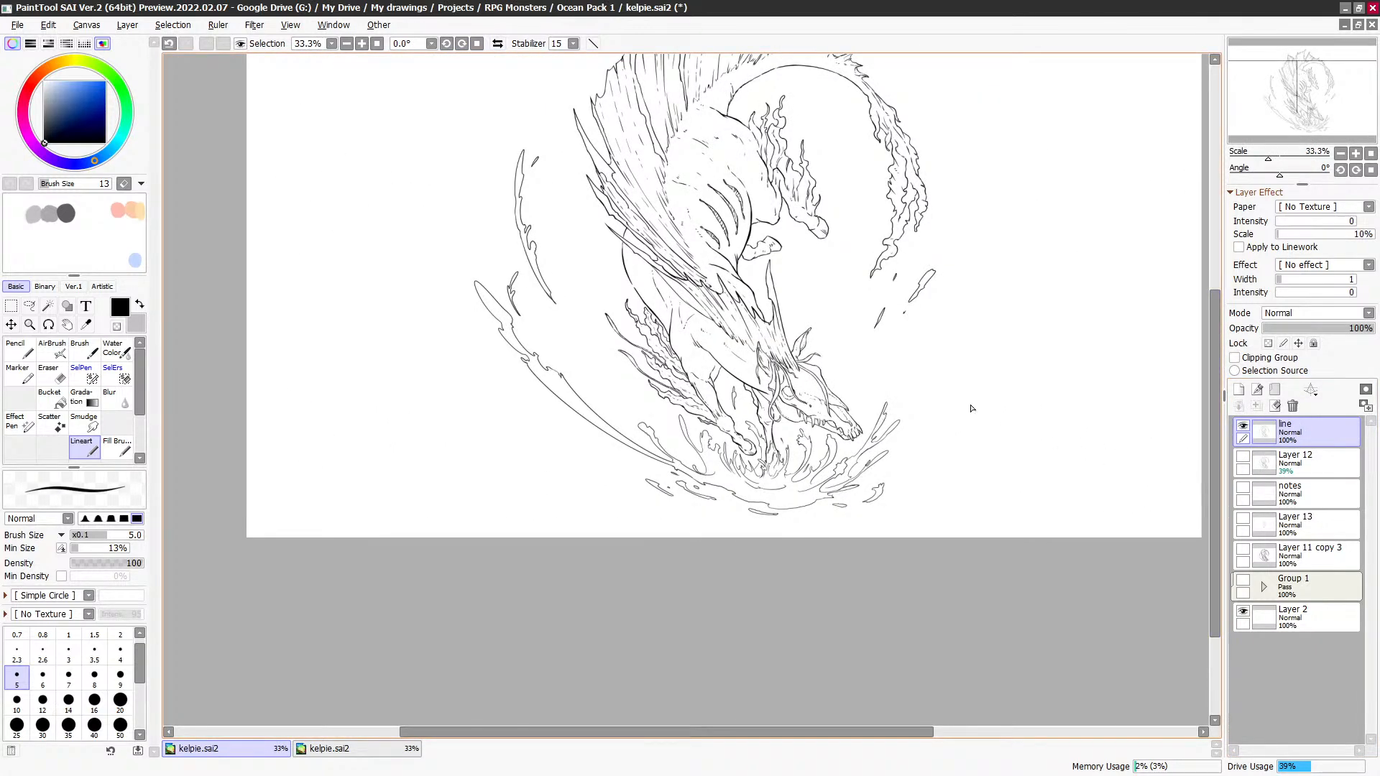
drag(982, 326, 955, 400)
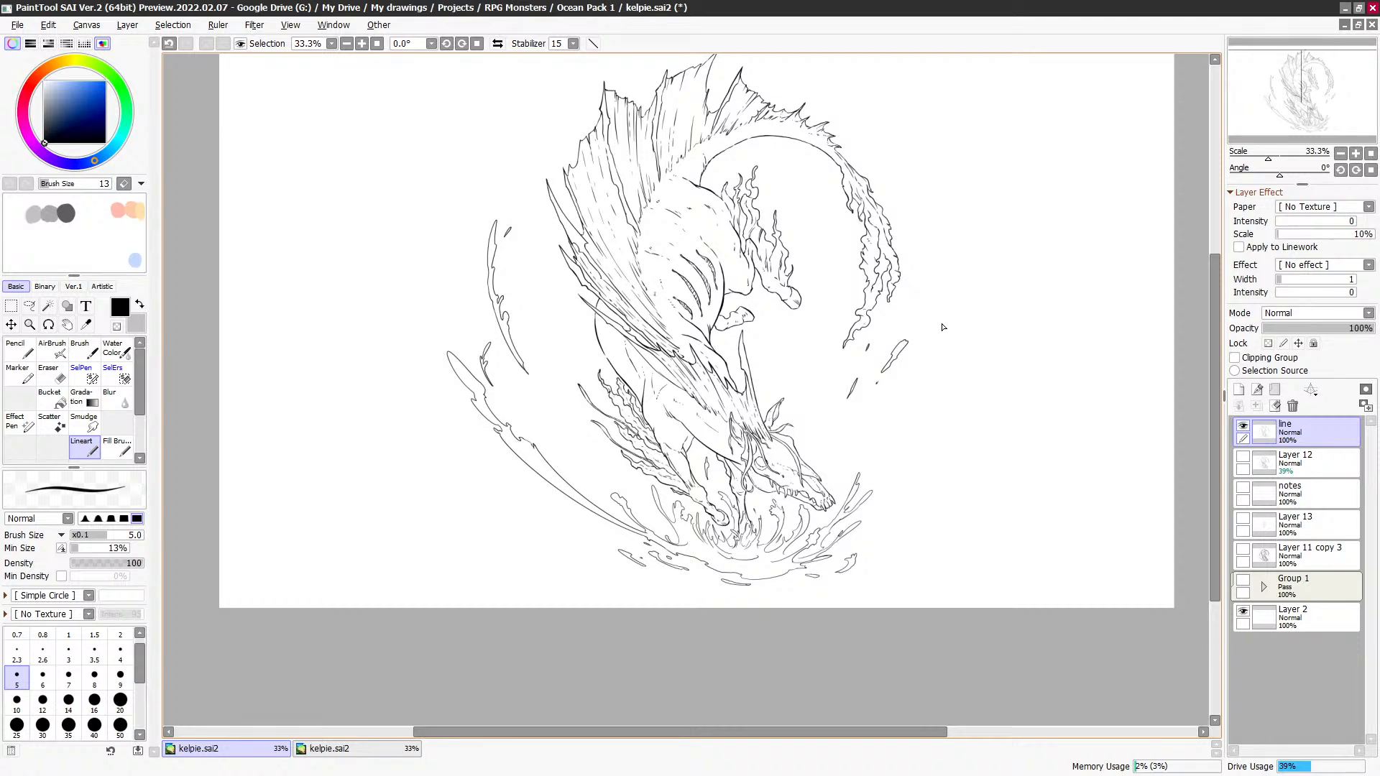
Step: Try adding ragged, forked spikes to the pointed end of the long splash arc
scroll(935, 331, up, 1)
scroll(582, 354, up, 1)
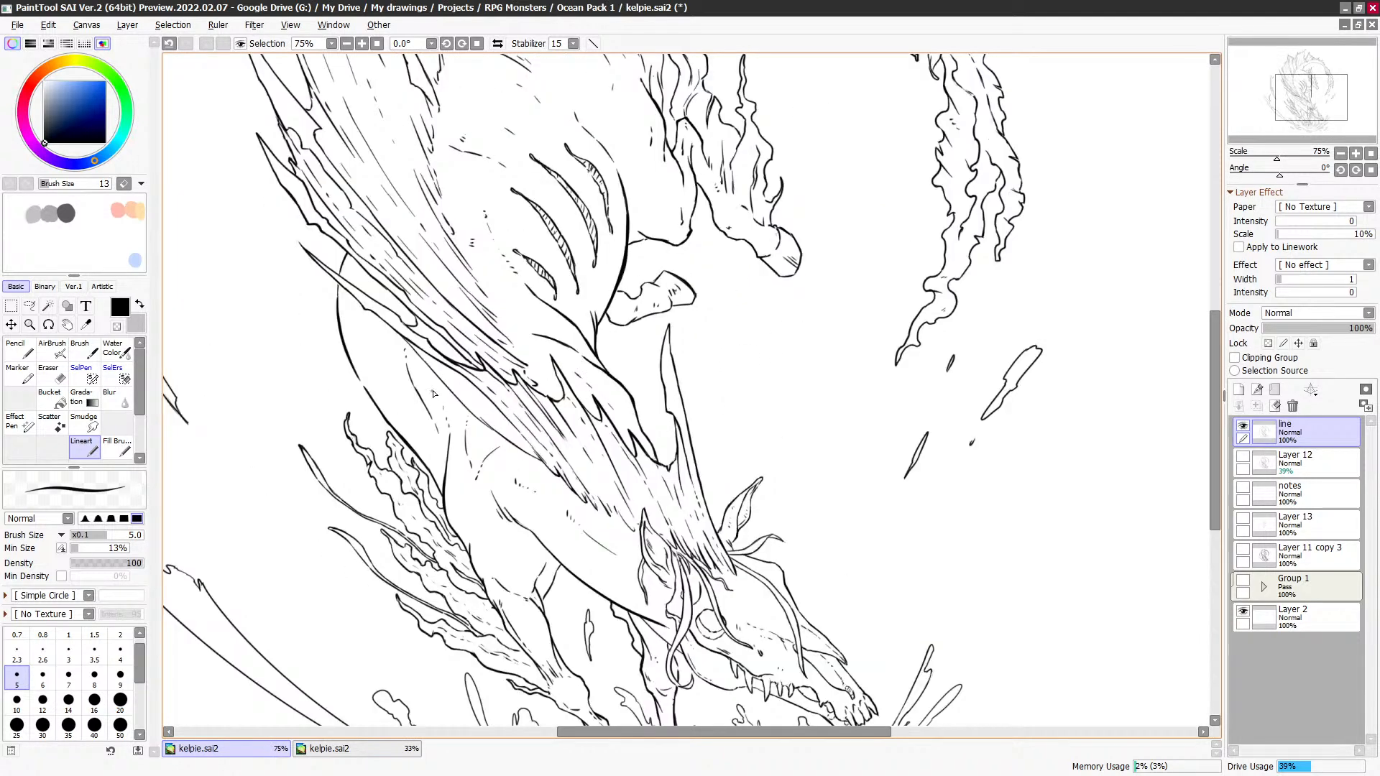
drag(433, 394, 833, 310)
mouse_move(406, 292)
mouse_down()
mouse_move(442, 302)
mouse_move(483, 366)
mouse_up()
key(ctrl+z)
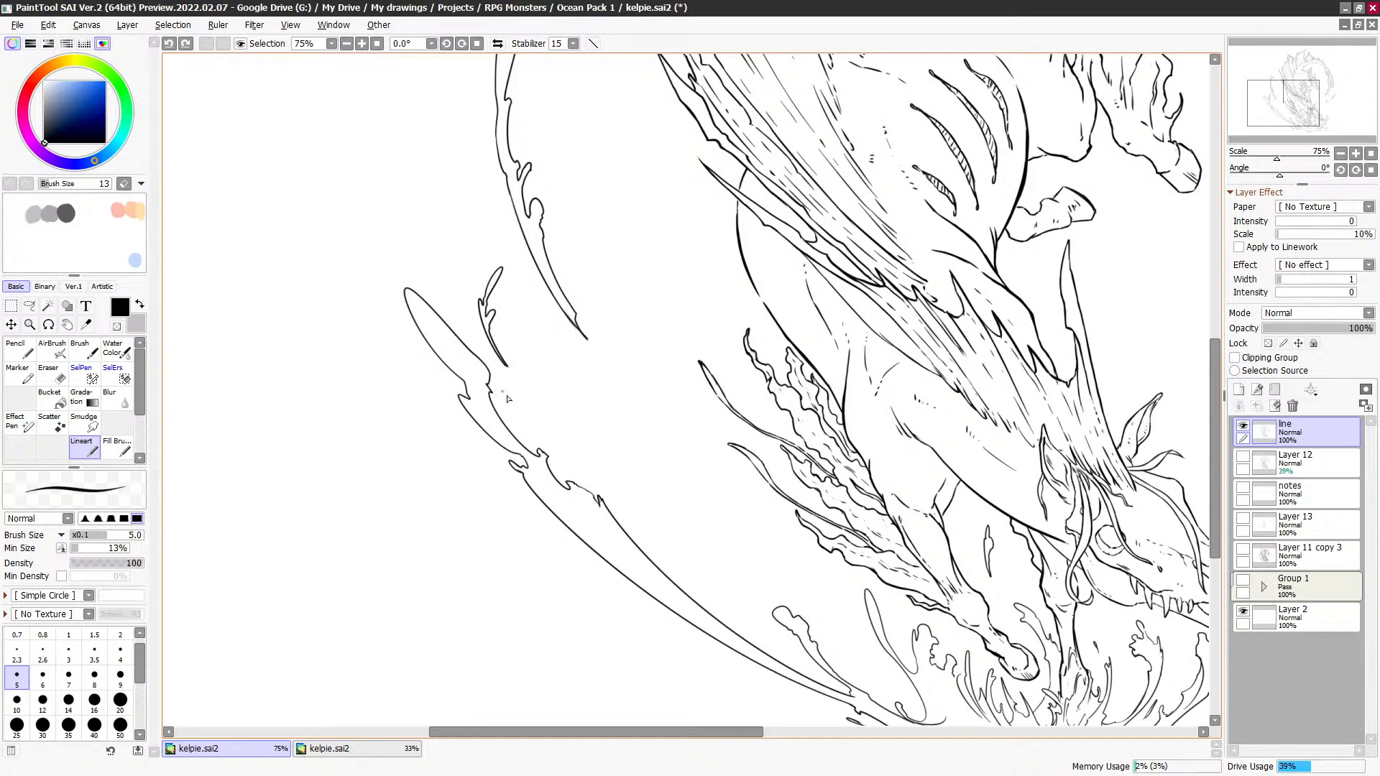
scroll(508, 398, down, 1)
scroll(540, 325, up, 1)
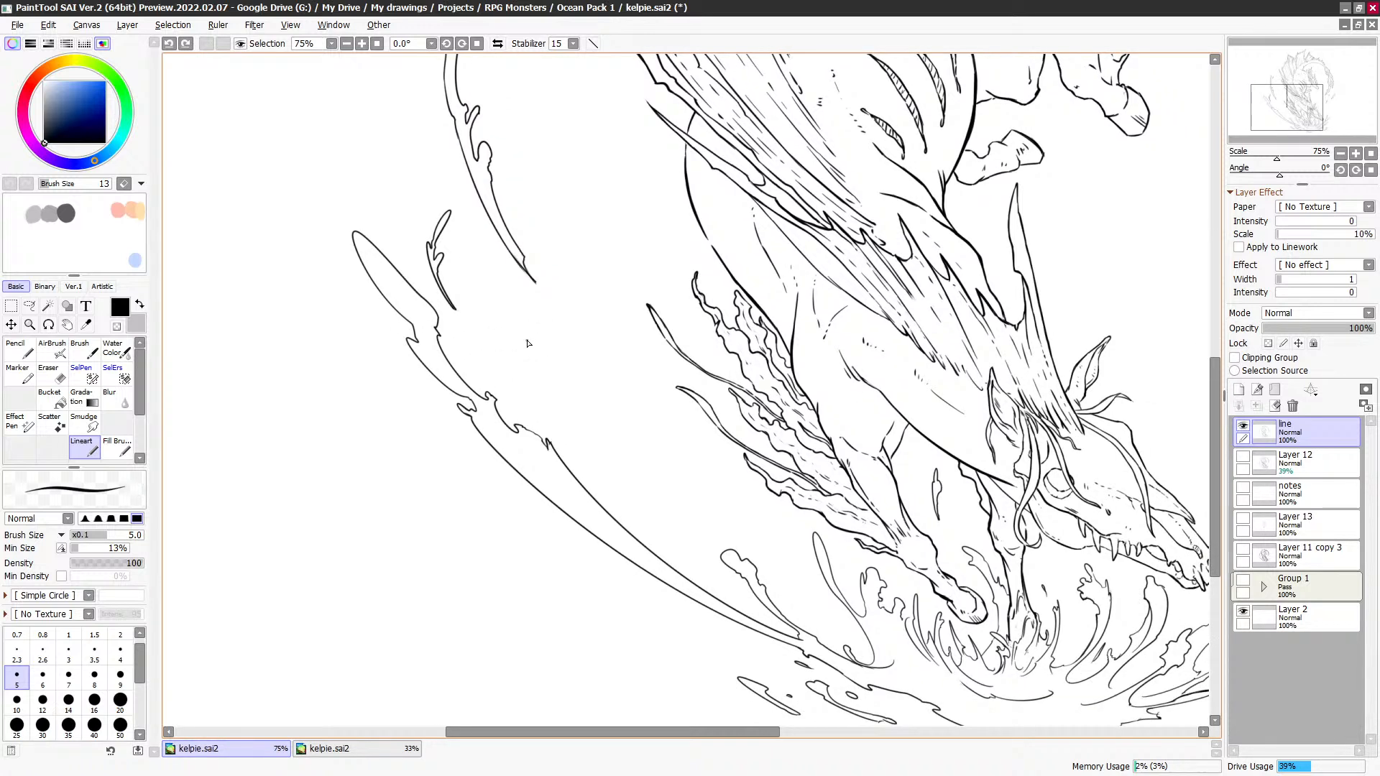
mouse_move(437, 332)
mouse_down()
mouse_move(389, 228)
mouse_move(367, 214)
mouse_move(353, 236)
mouse_up()
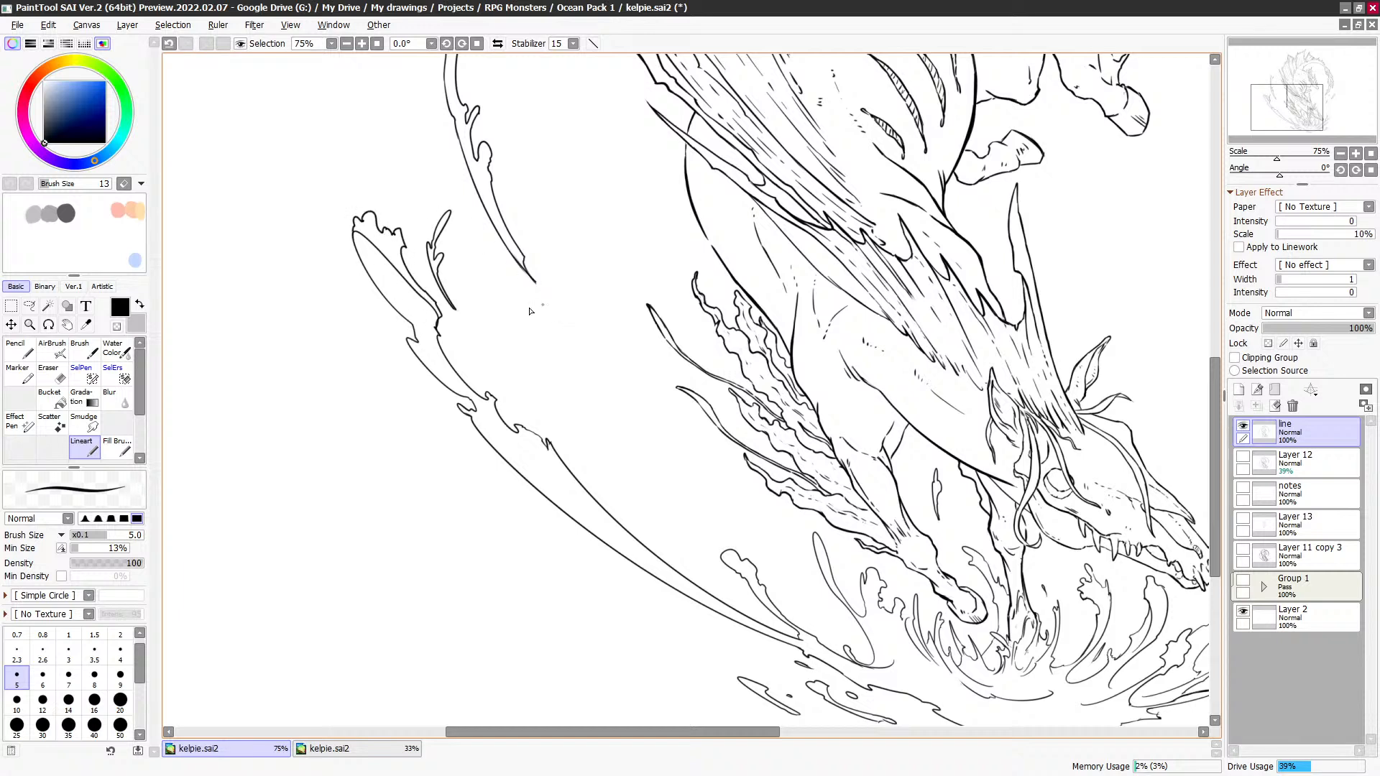
mouse_move(414, 328)
mouse_down()
mouse_move(419, 210)
mouse_move(438, 296)
mouse_move(407, 235)
mouse_move(442, 328)
mouse_move(432, 174)
mouse_move(377, 306)
mouse_up()
key(ctrl+z)
key(ctrl+z)
Step: Lasso and delete the long arc's pointed end together with the short forked strand beside it
key(l)
key(Delete)
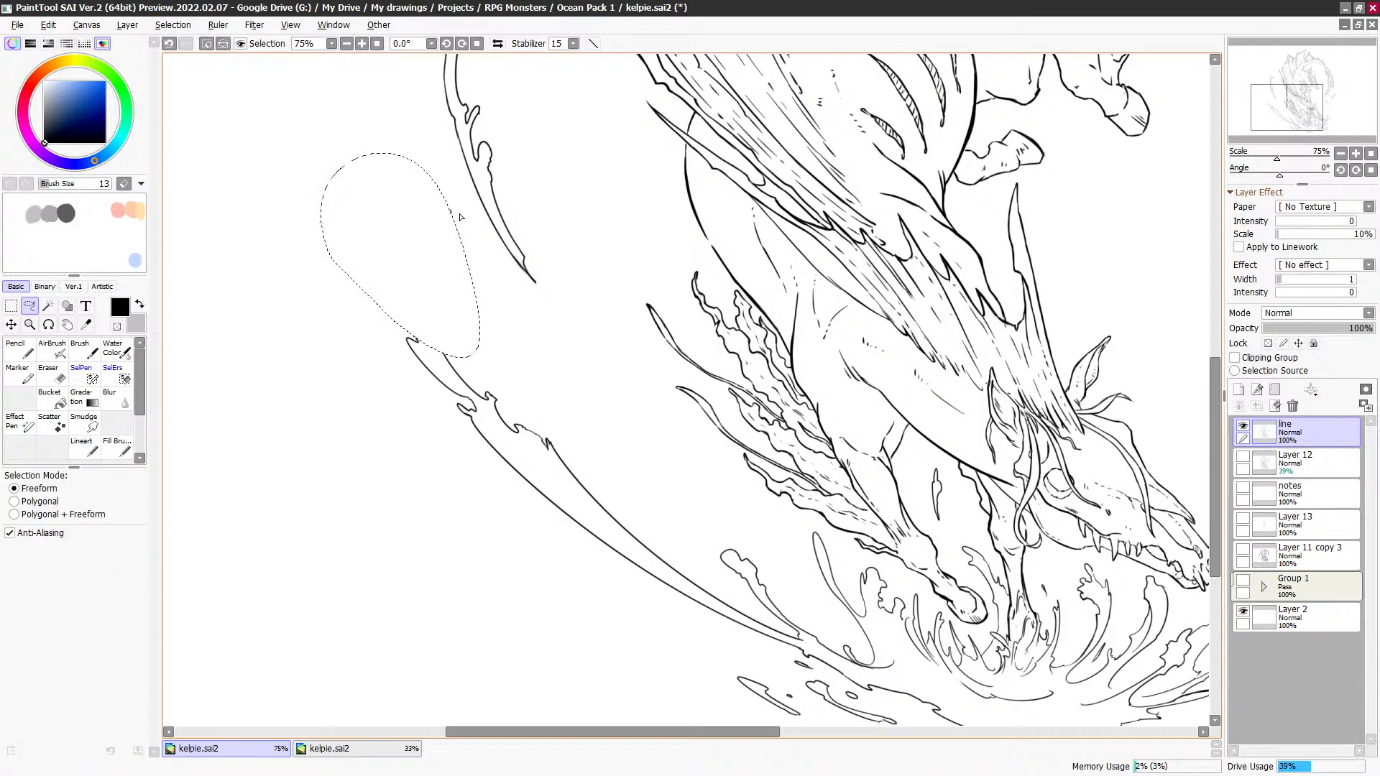
key(ctrl+d)
key(b)
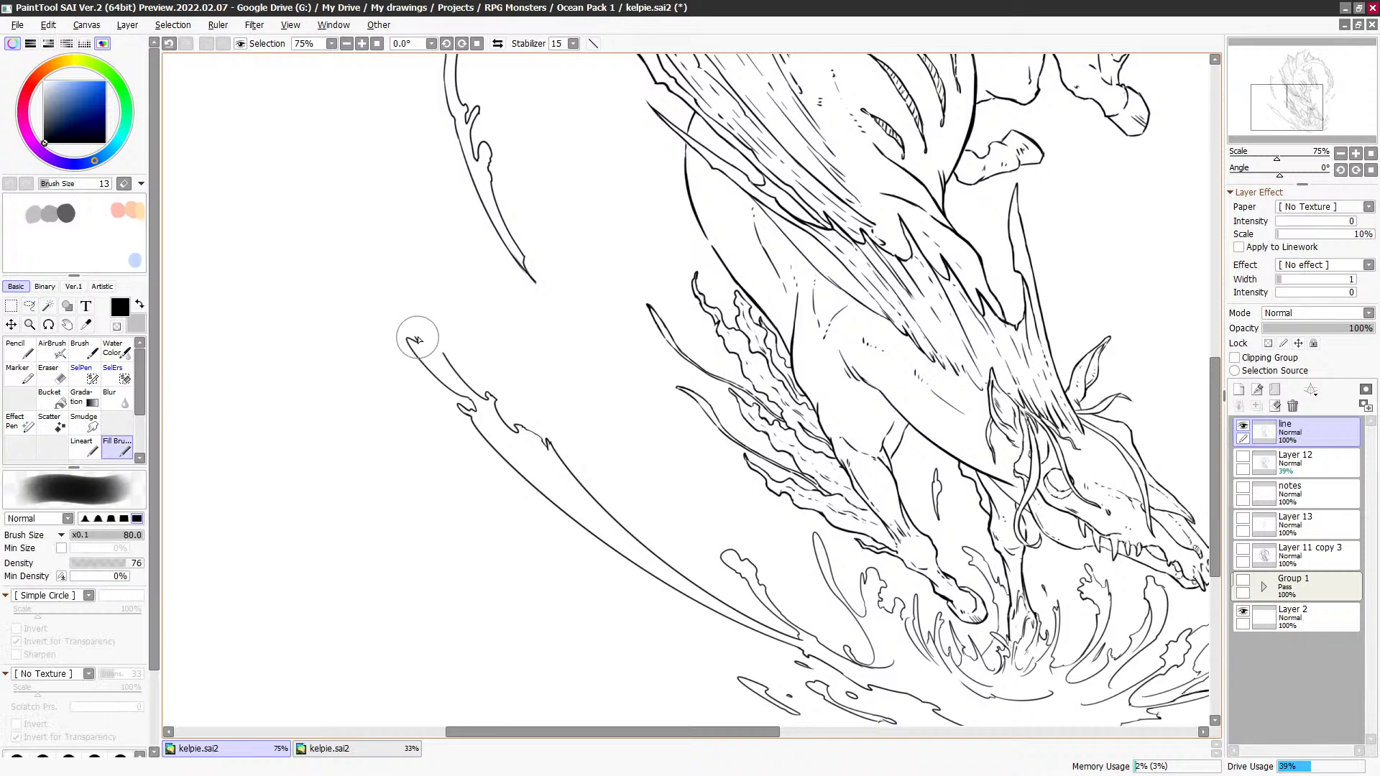
click(84, 447)
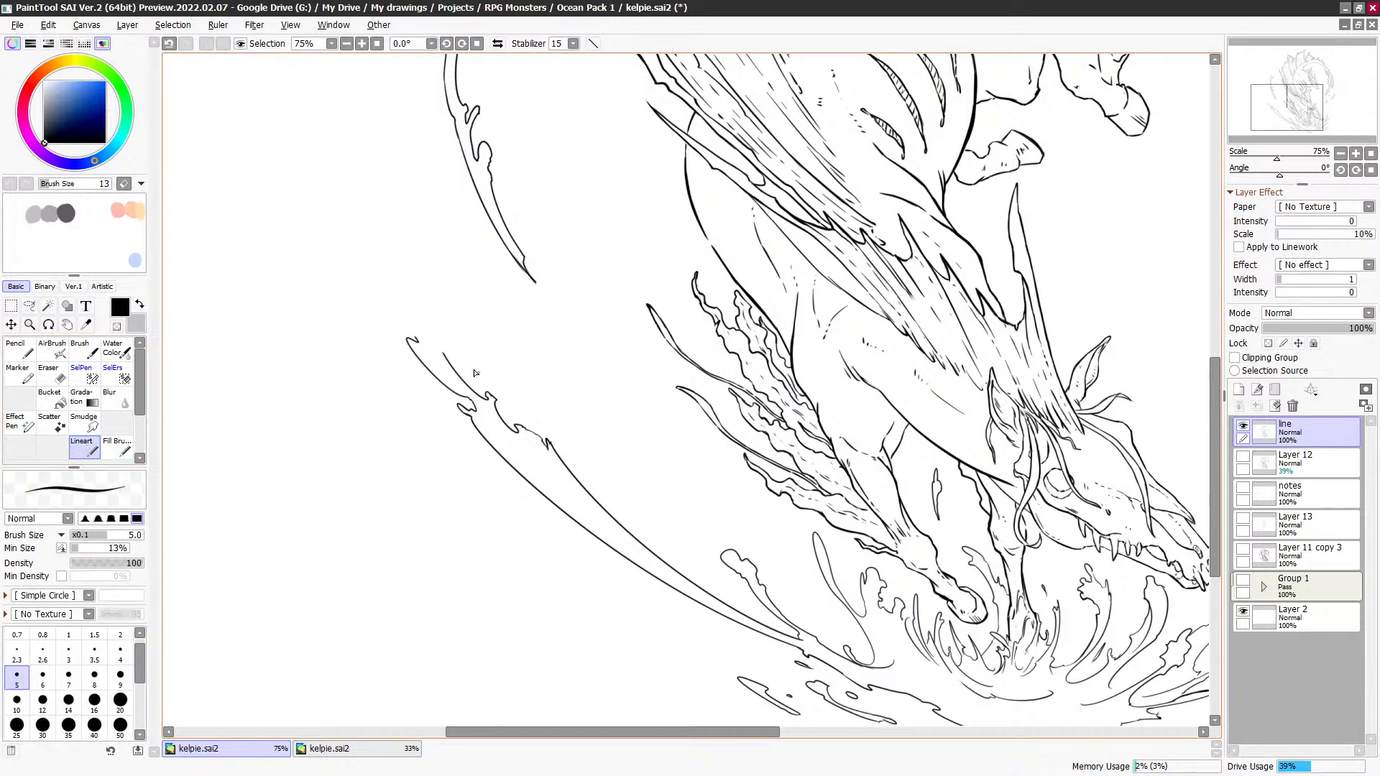
Step: Ink a new upper end for the long arc, bending upward with wavy edges and a forked tip
drag(486, 397, 452, 309)
key(ctrl+z)
mouse_move(520, 428)
mouse_down()
mouse_move(440, 262)
mouse_move(449, 243)
mouse_up()
mouse_move(417, 340)
mouse_down()
mouse_move(400, 308)
mouse_move(407, 180)
mouse_move(451, 227)
mouse_up()
key(minus)
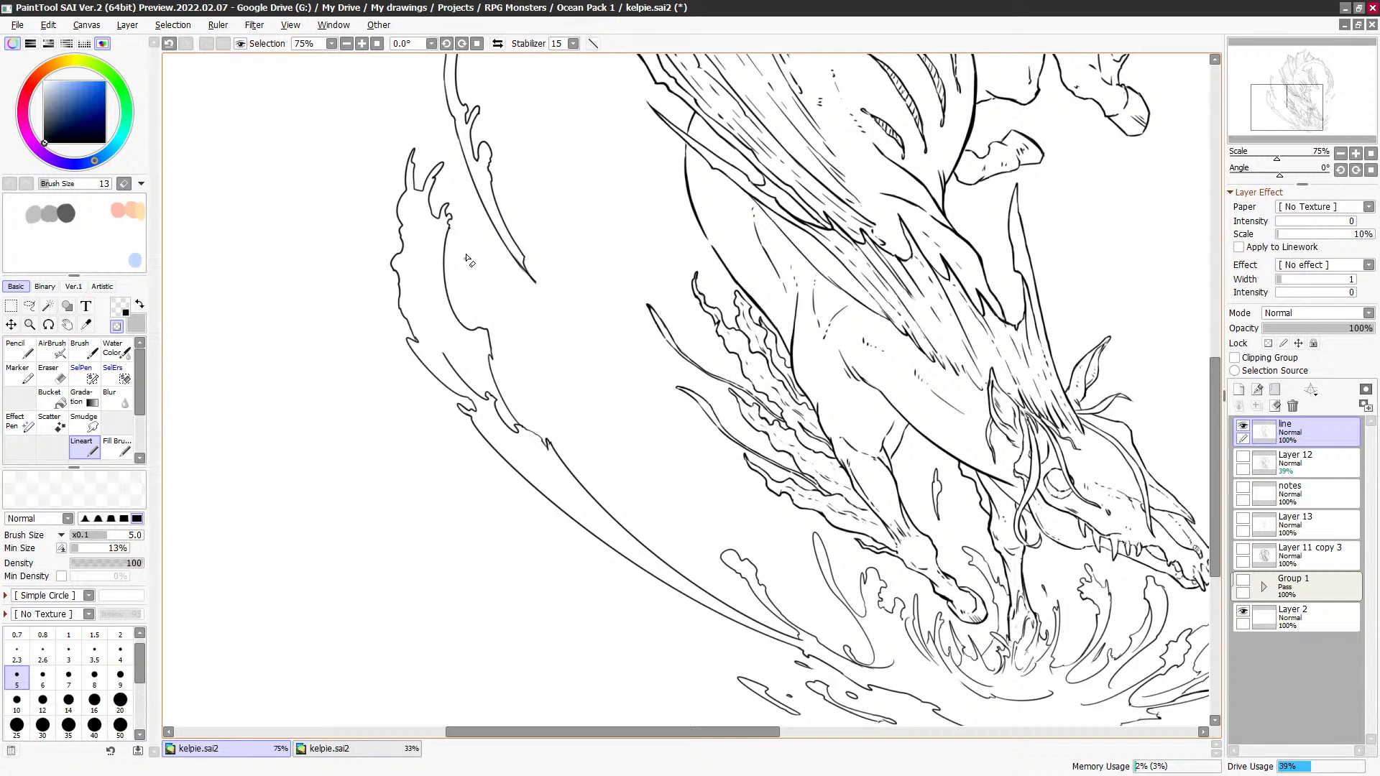
Step: Lasso and delete the outermost forked spike at the long arc's new tip
drag(701, 356, 669, 329)
scroll(923, 265, down, 1)
drag(1048, 472, 849, 499)
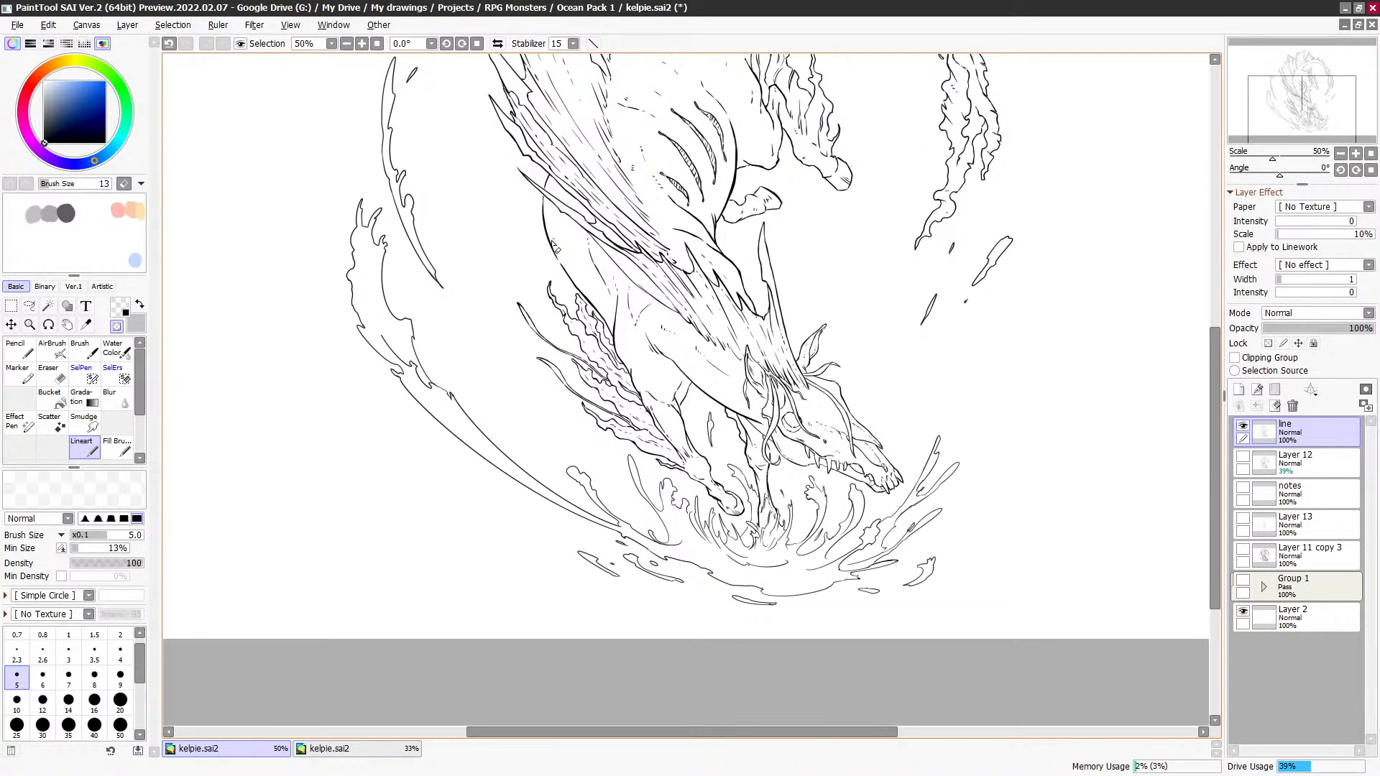
key(l)
drag(356, 227, 353, 219)
key(Delete)
key(ctrl+d)
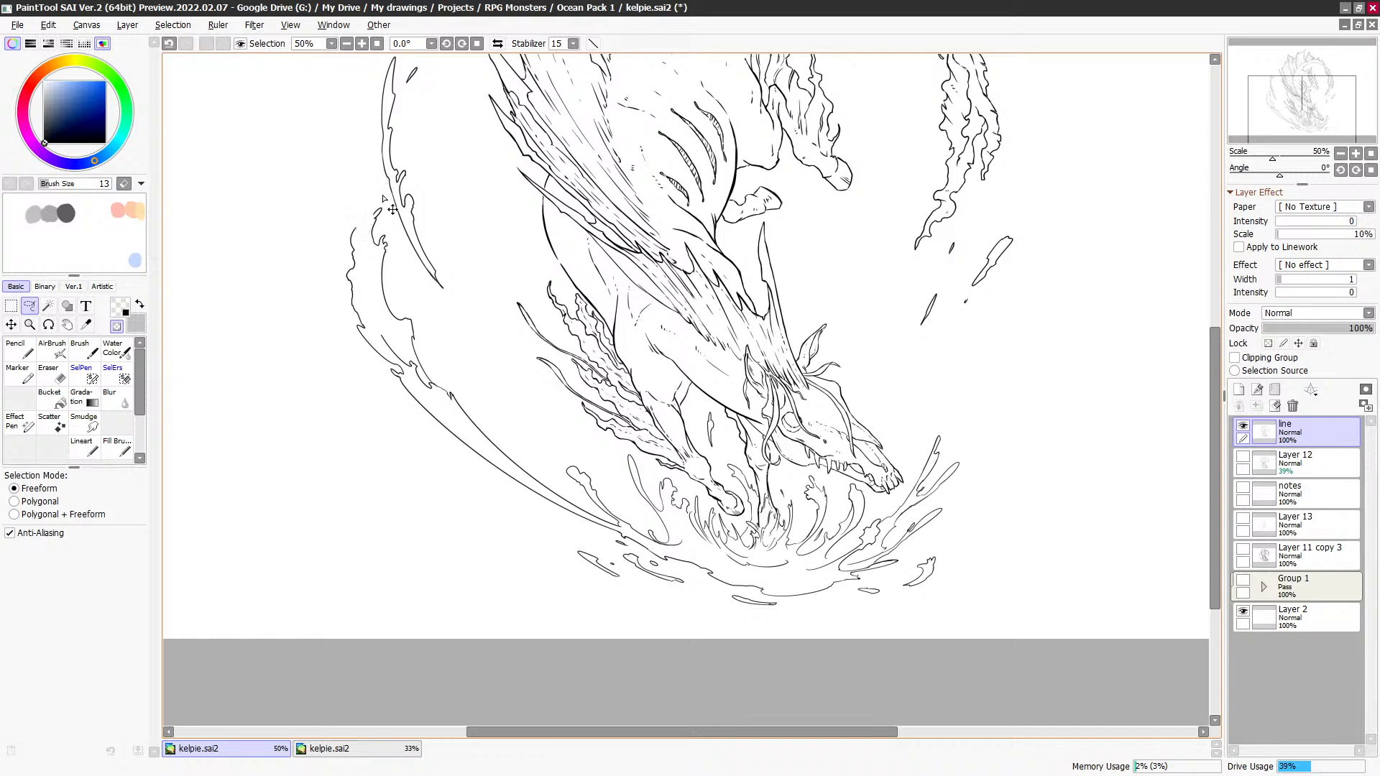
key(b)
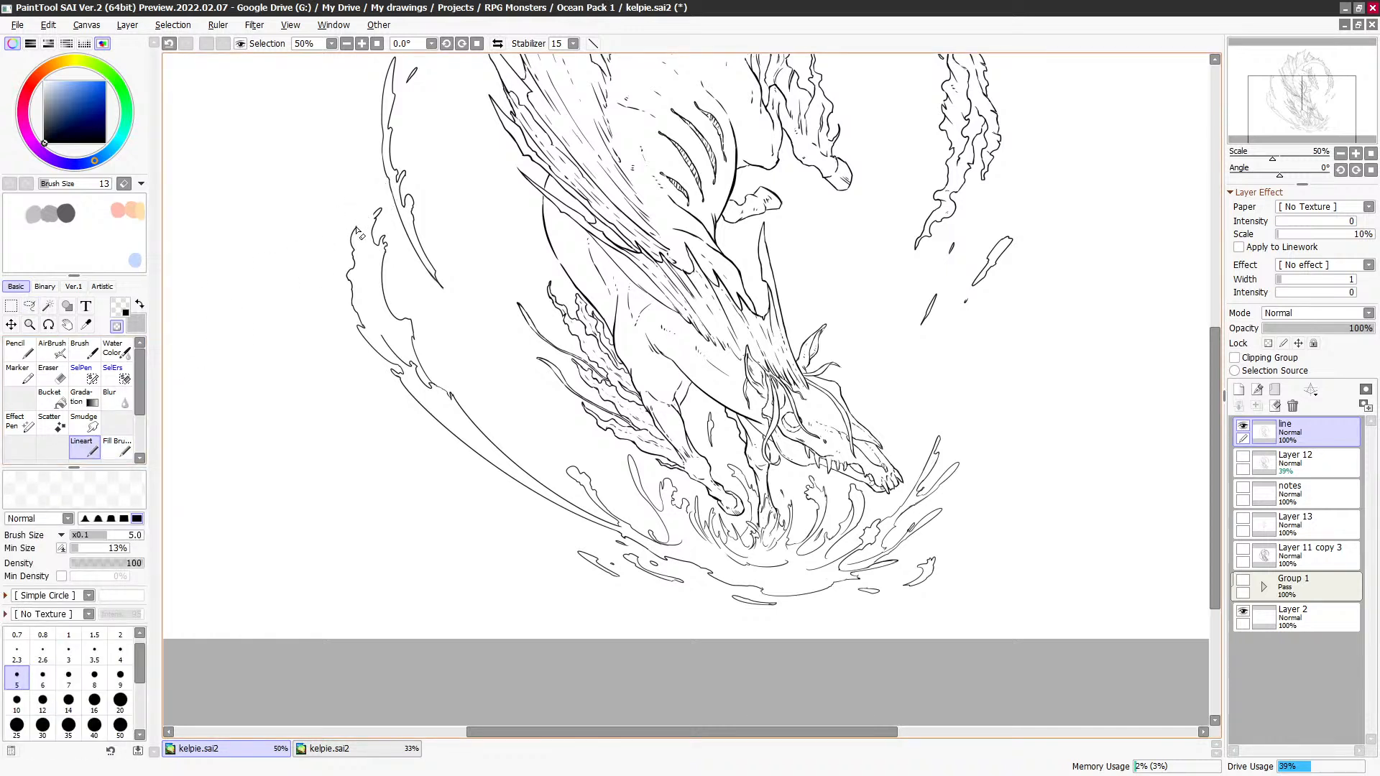
Step: Close the gap at the long arc's tip with a short rounded line joining its outer and inner edges
key(x)
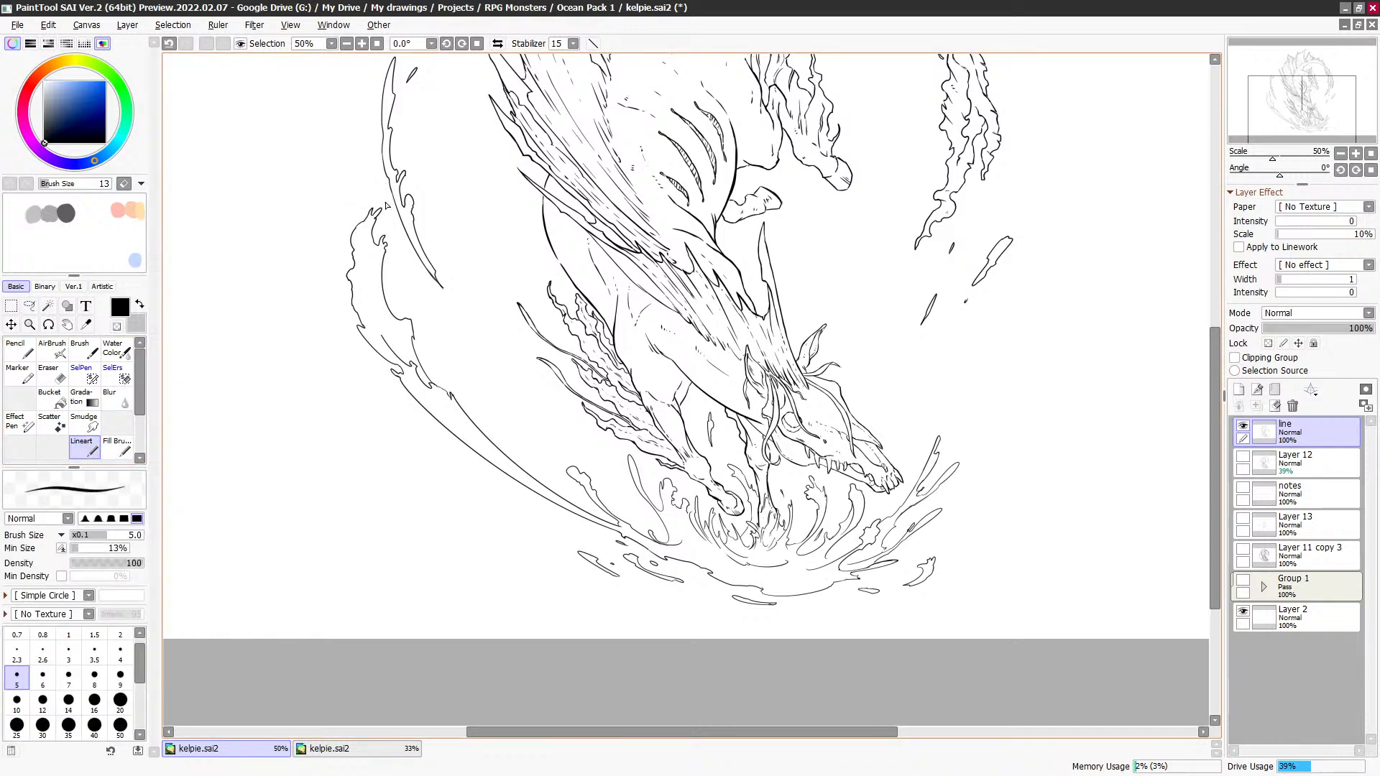
key(ctrl+z)
drag(367, 217, 376, 213)
scroll(403, 223, up, 2)
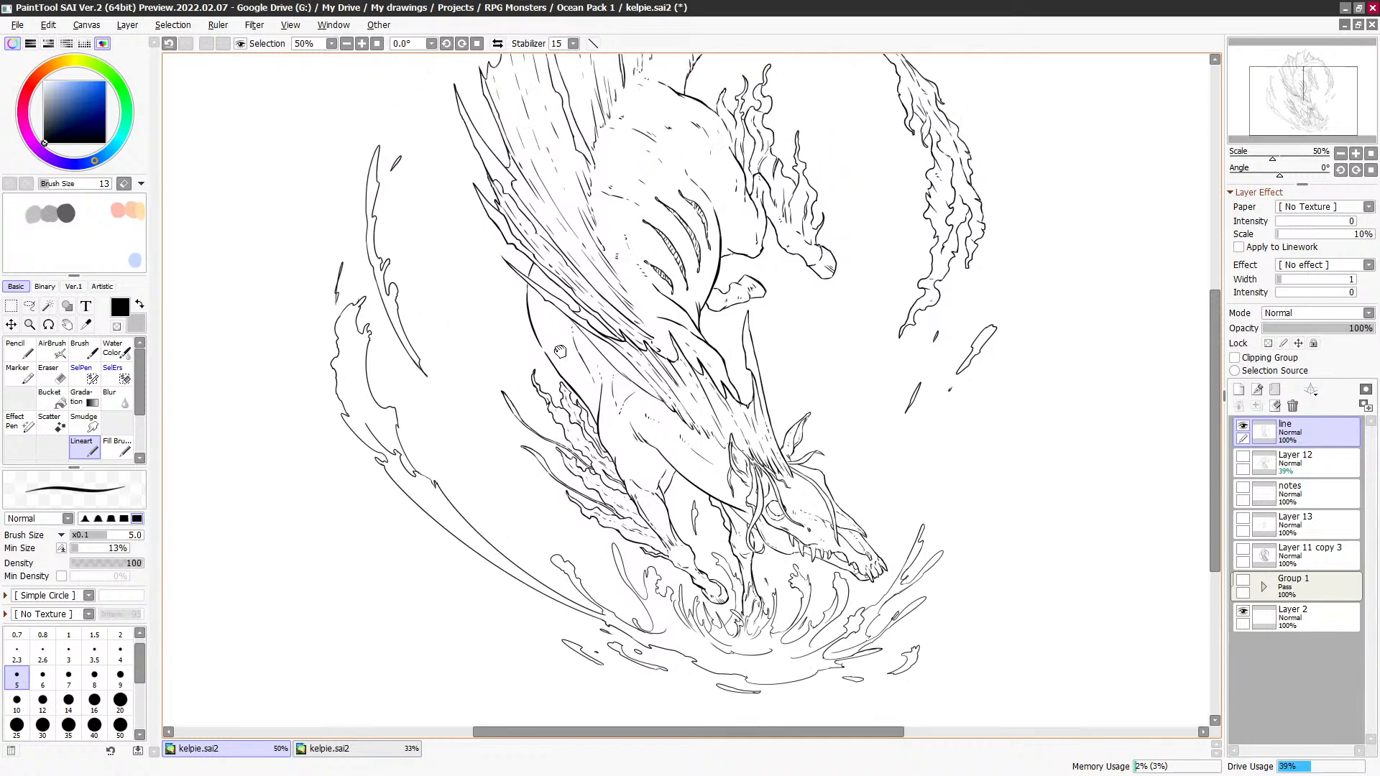
key(ctrl+z)
scroll(647, 359, down, 2)
scroll(845, 449, down, 1)
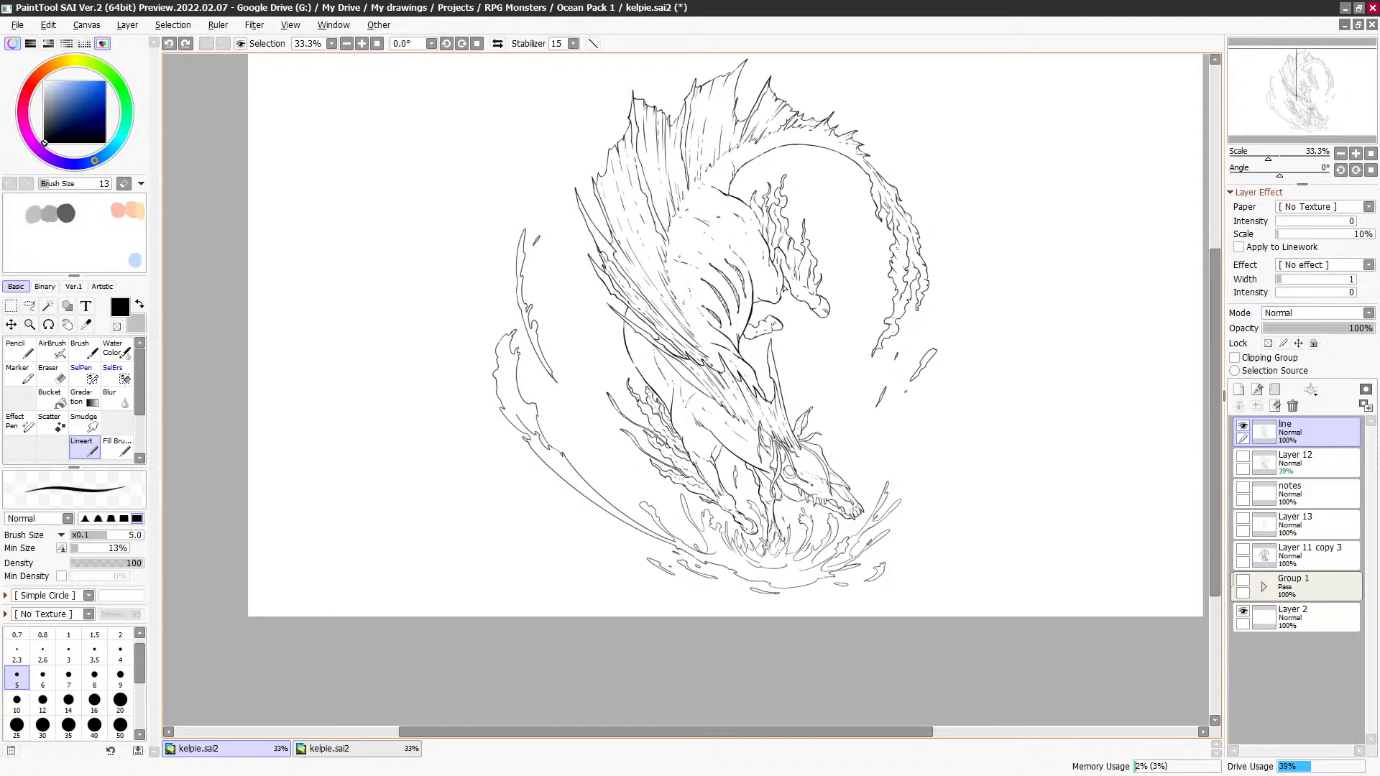
Step: Lasso the small upper splash arc with its droplet and shift it slightly upward, closer to the kelpie's fin
key(l)
mouse_move(519, 240)
mouse_down()
mouse_move(560, 402)
mouse_move(507, 215)
mouse_up()
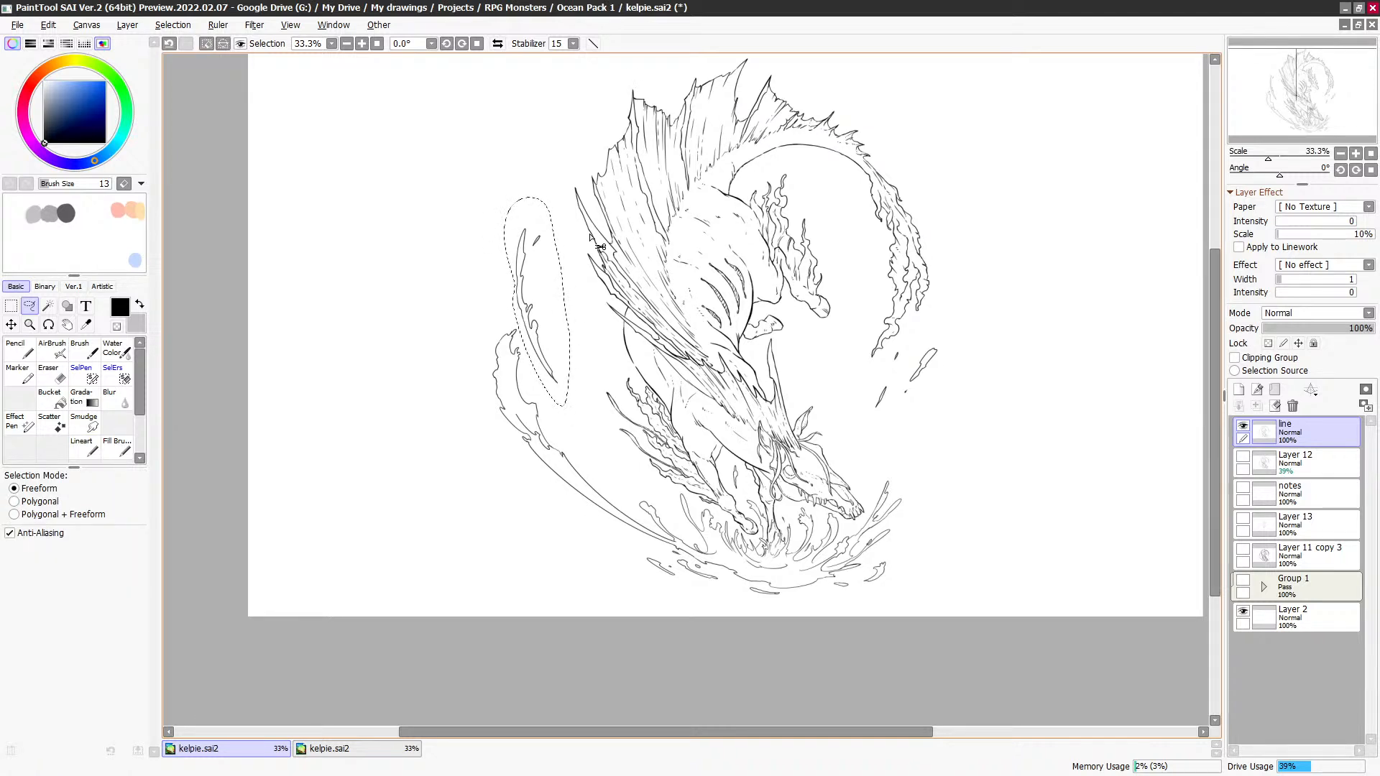
key(ctrl+t)
drag(549, 278, 557, 250)
key(Return)
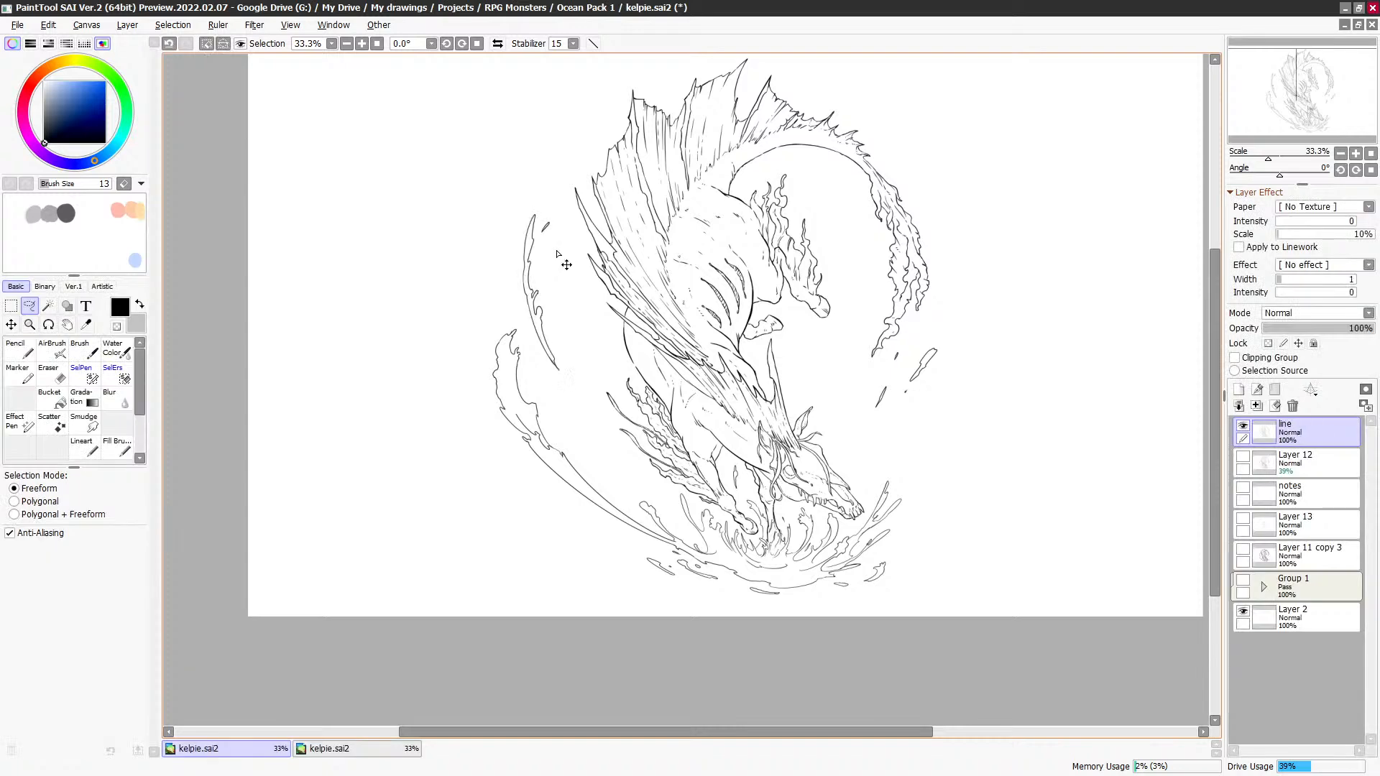
key(ctrl+d)
drag(1048, 469, 1041, 454)
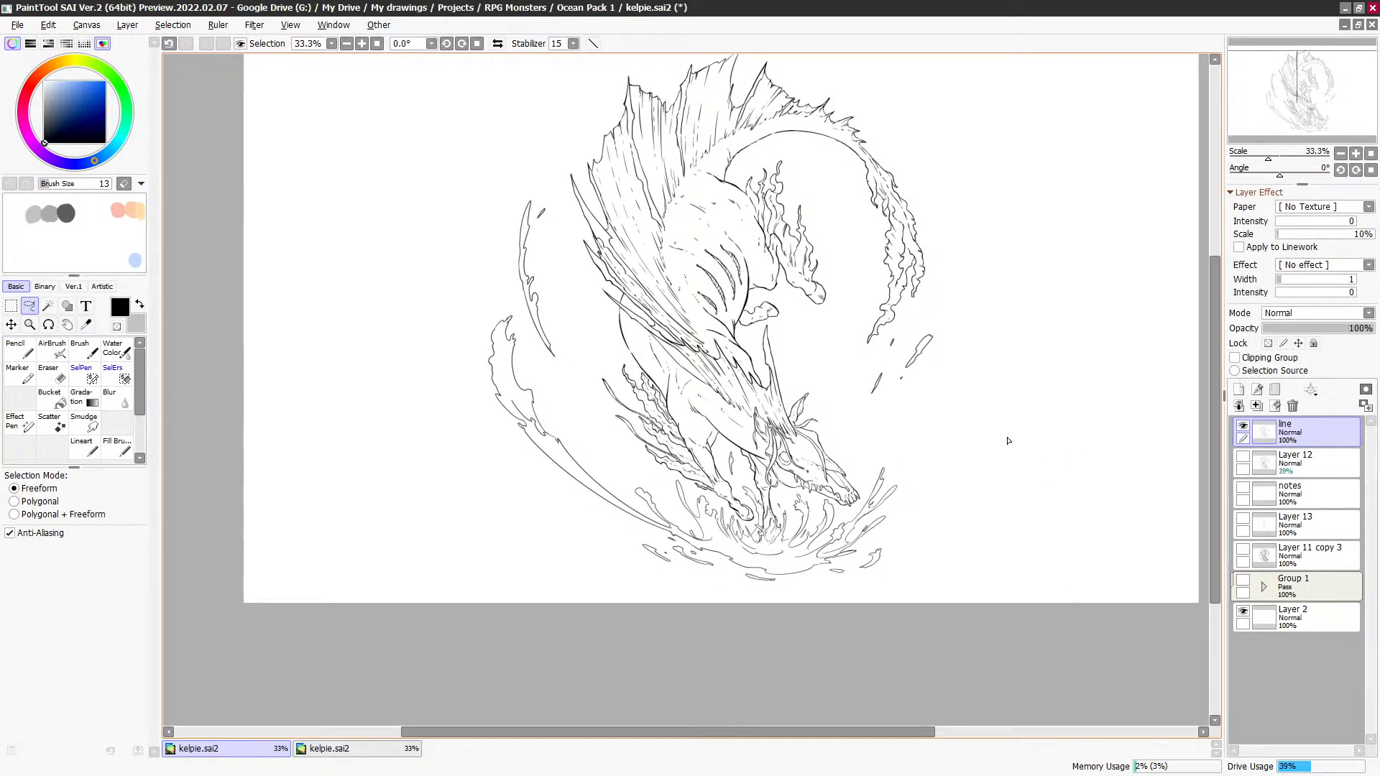
Step: Clean up the line art where the loose mane strand crosses the kelpie's chest and jaw with the Lineart brush
scroll(934, 370, up, 3)
drag(790, 476, 892, 299)
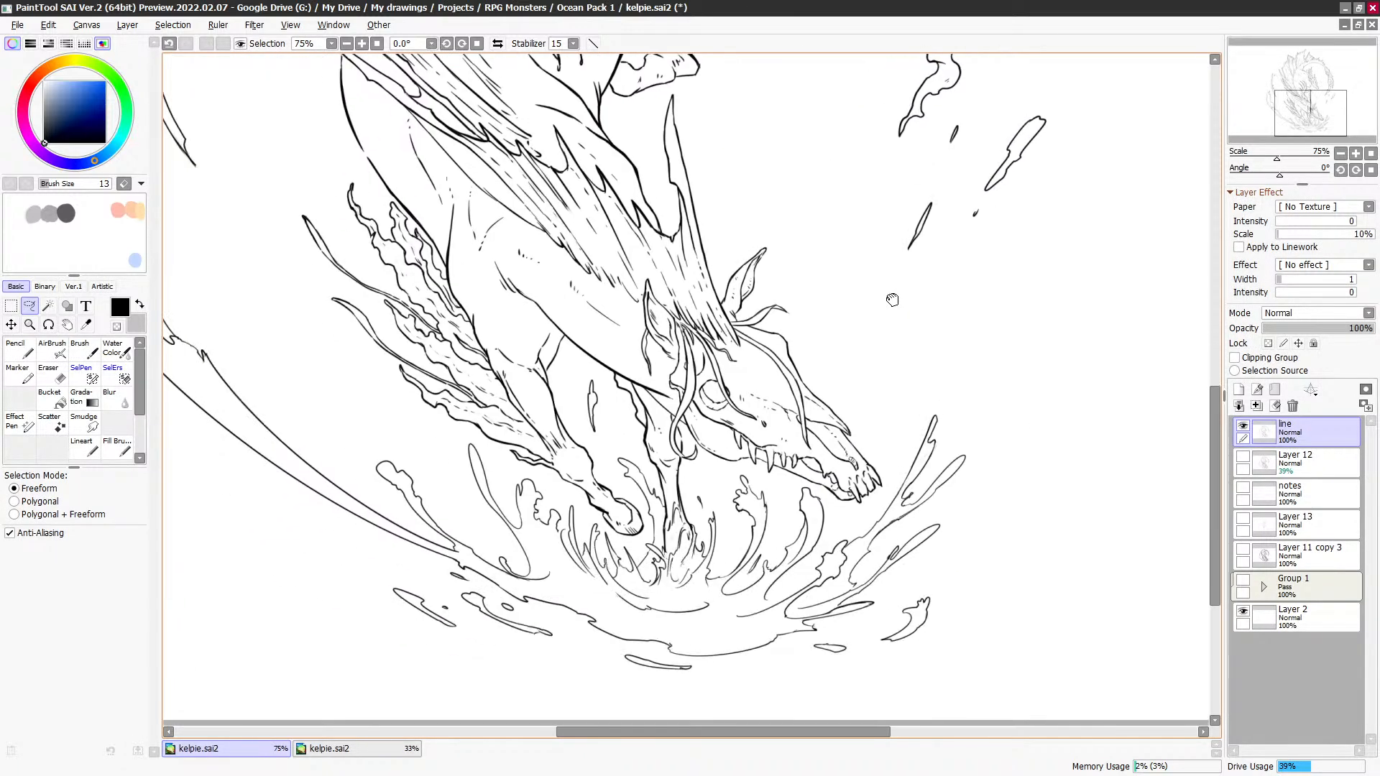
scroll(892, 300, down, 3)
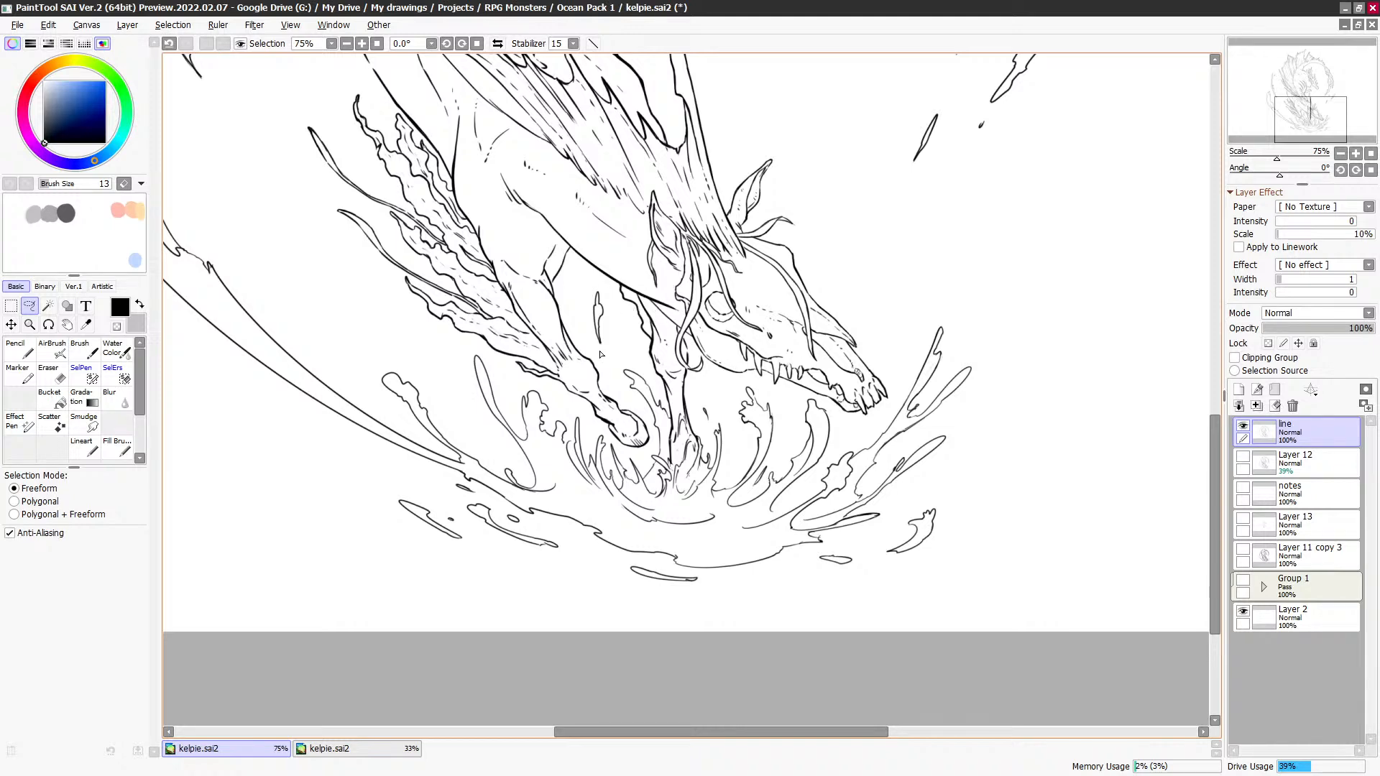
click(83, 446)
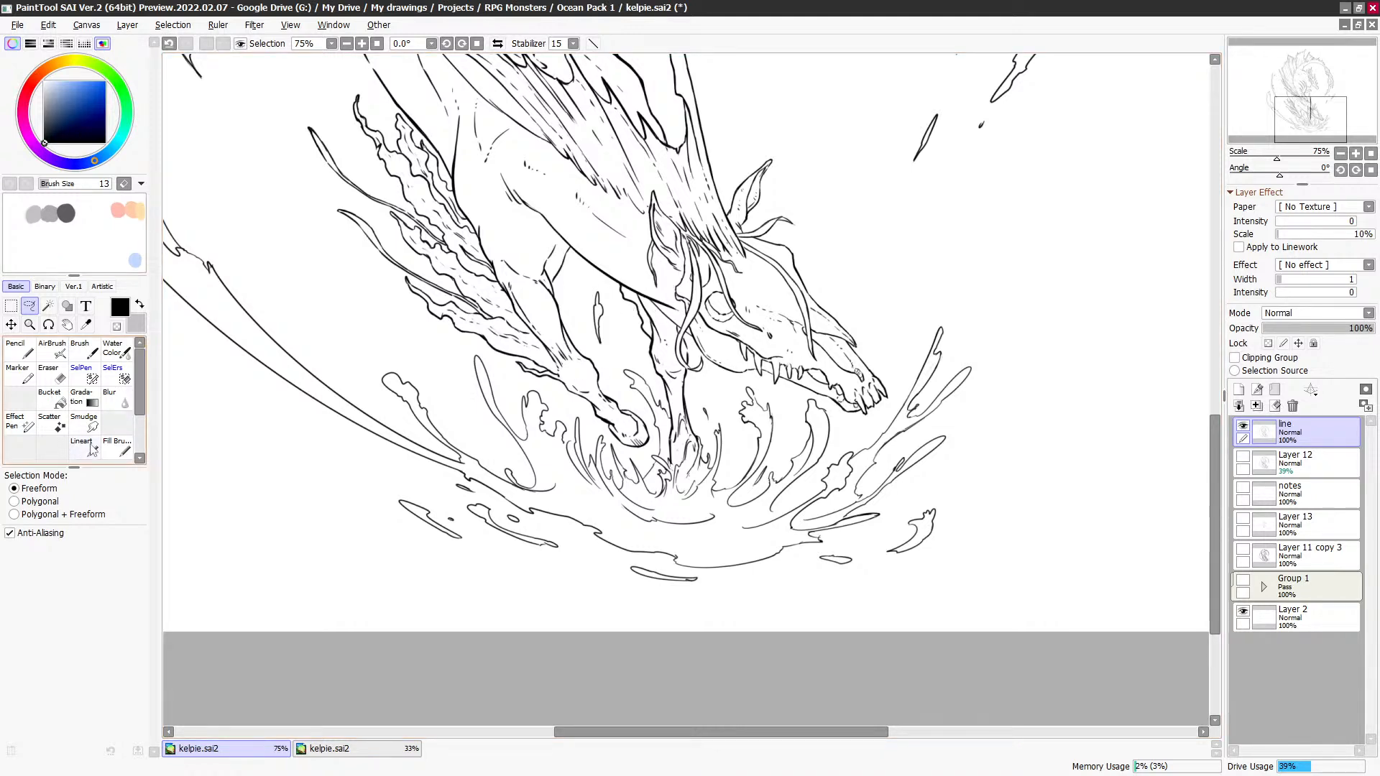
scroll(668, 306, up, 1)
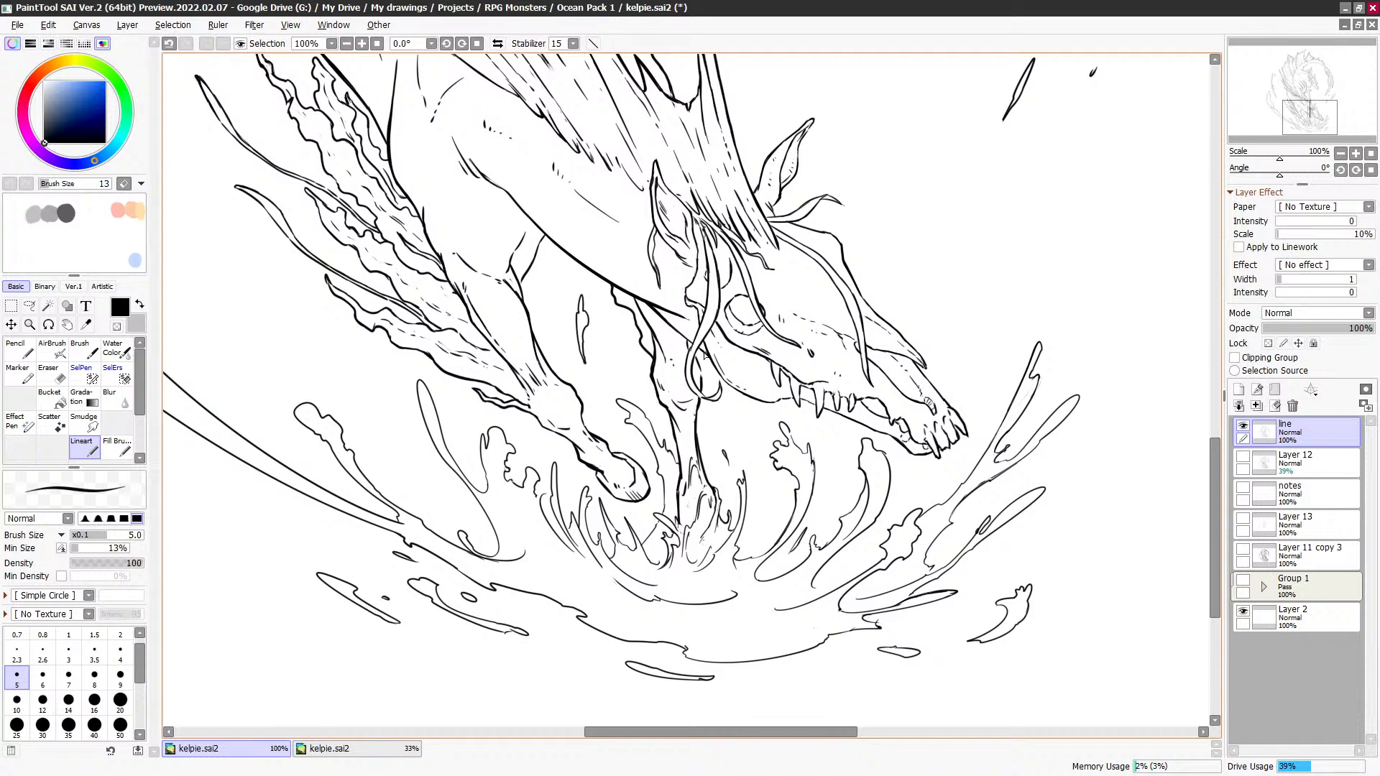
drag(705, 357, 680, 306)
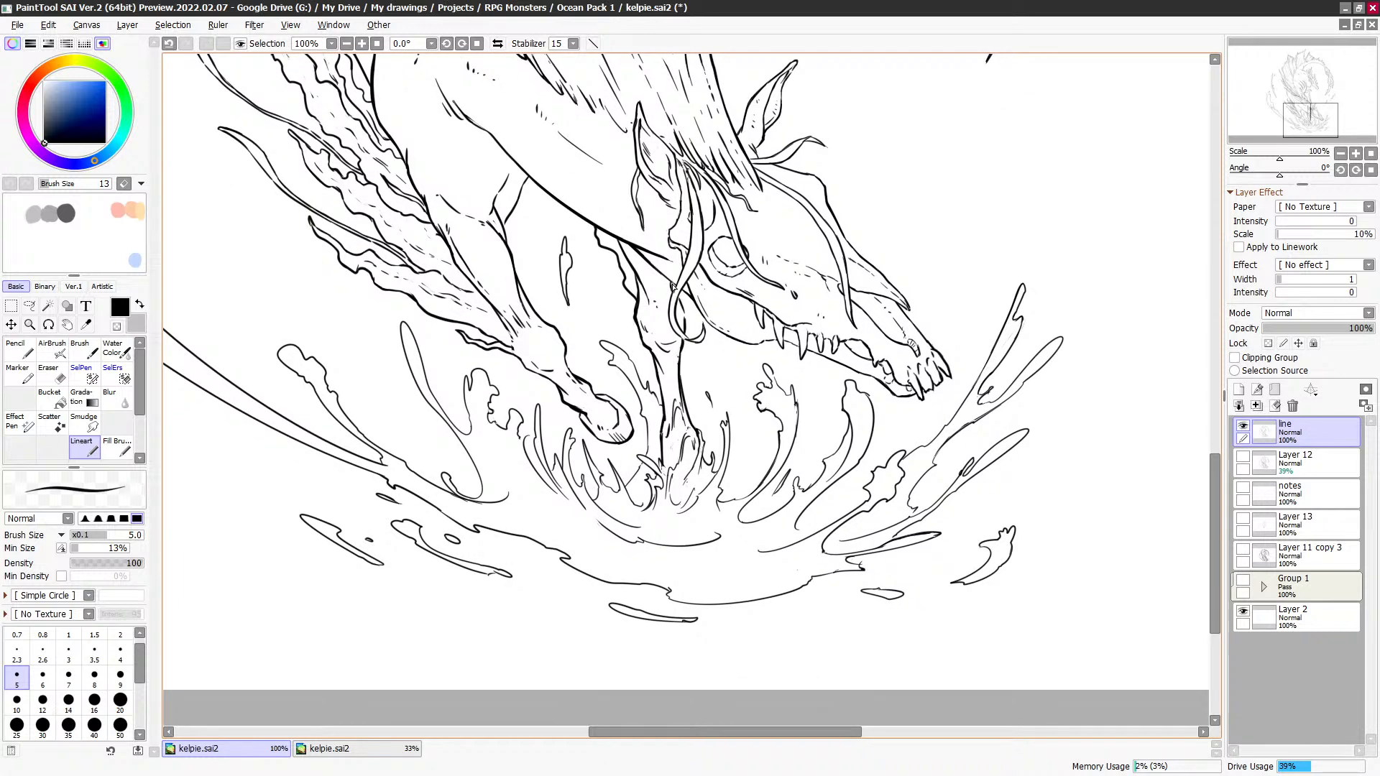
key(minus)
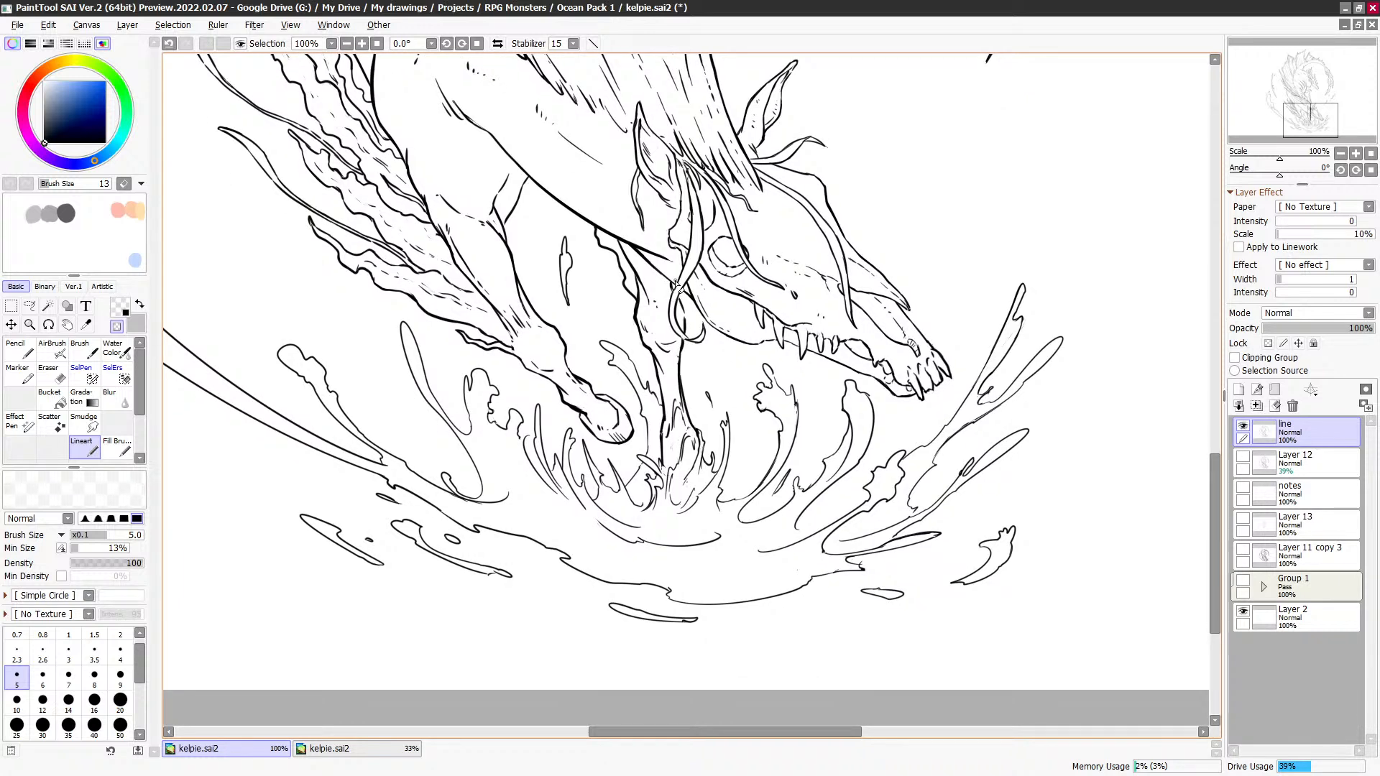
key(minus)
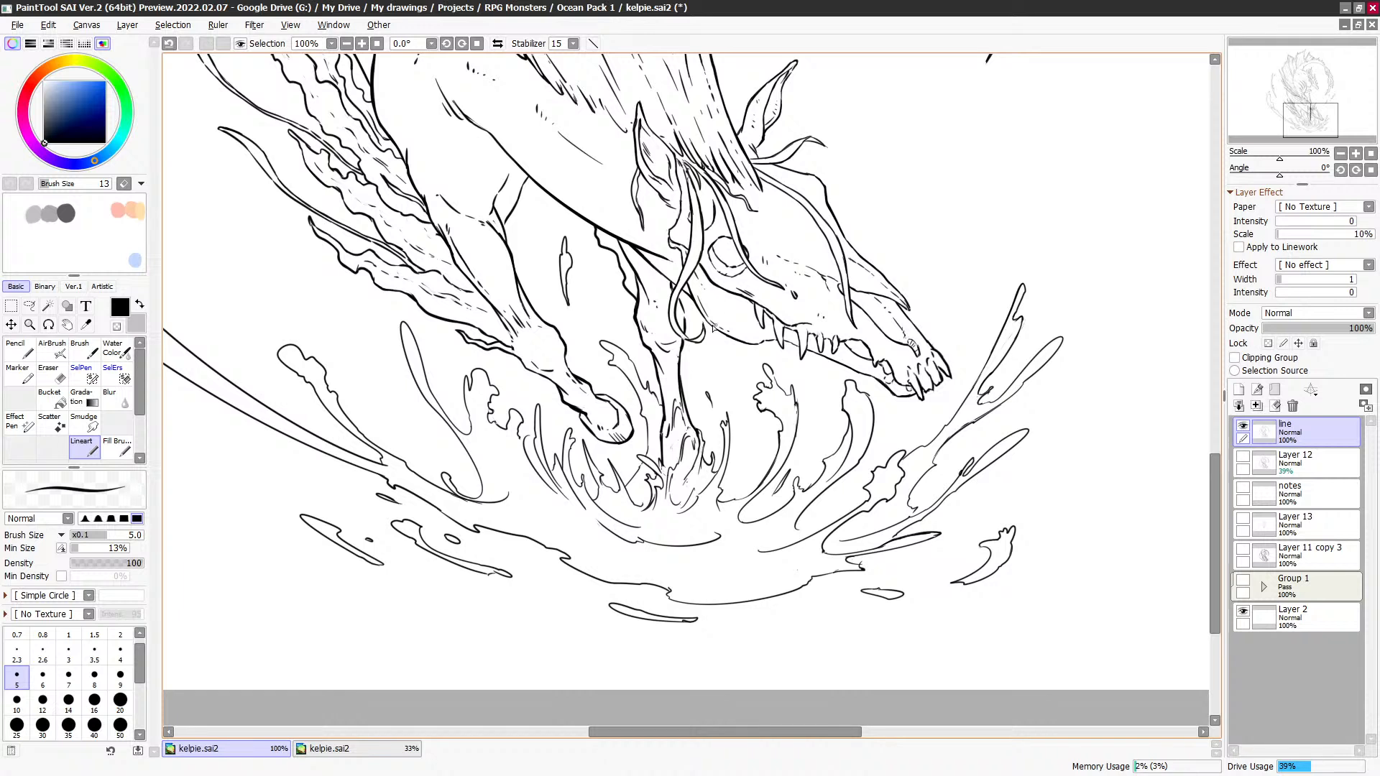
key(minus)
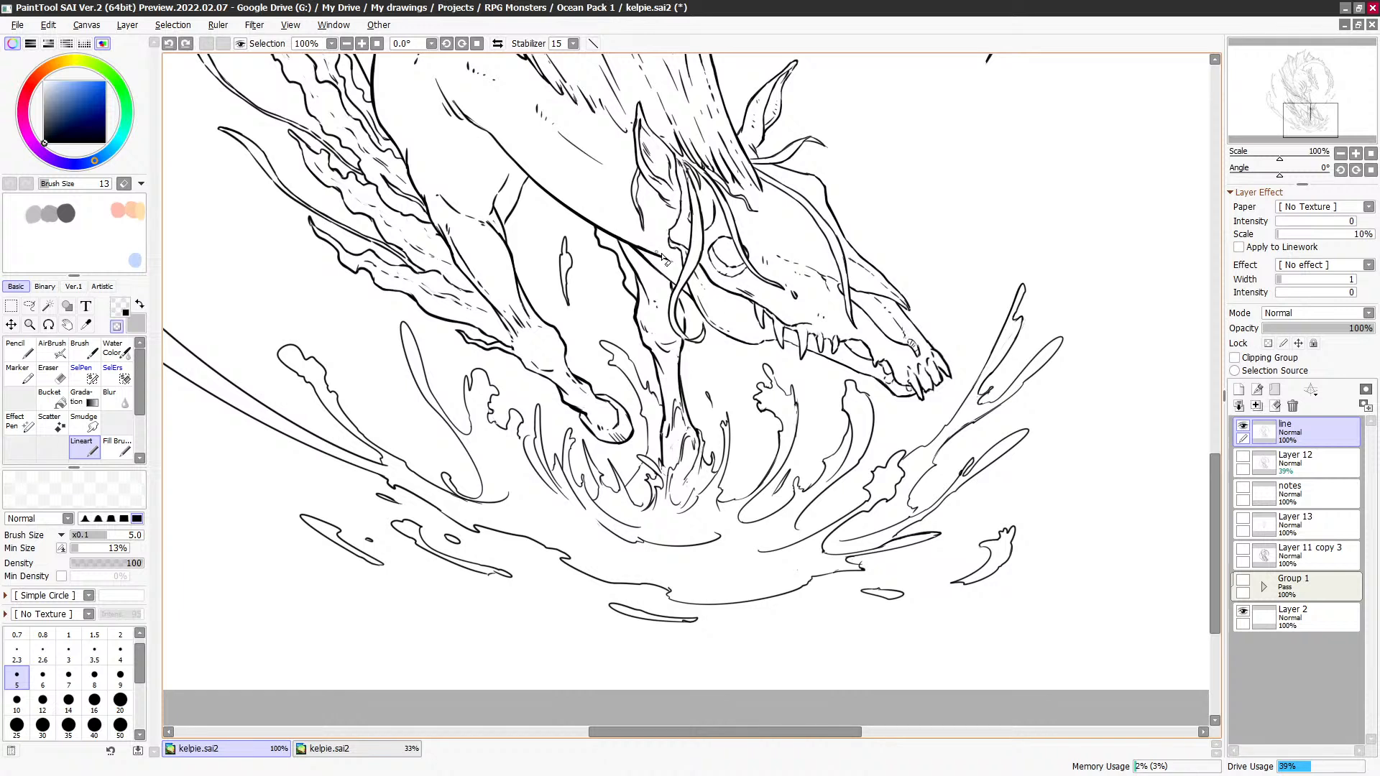
key(minus)
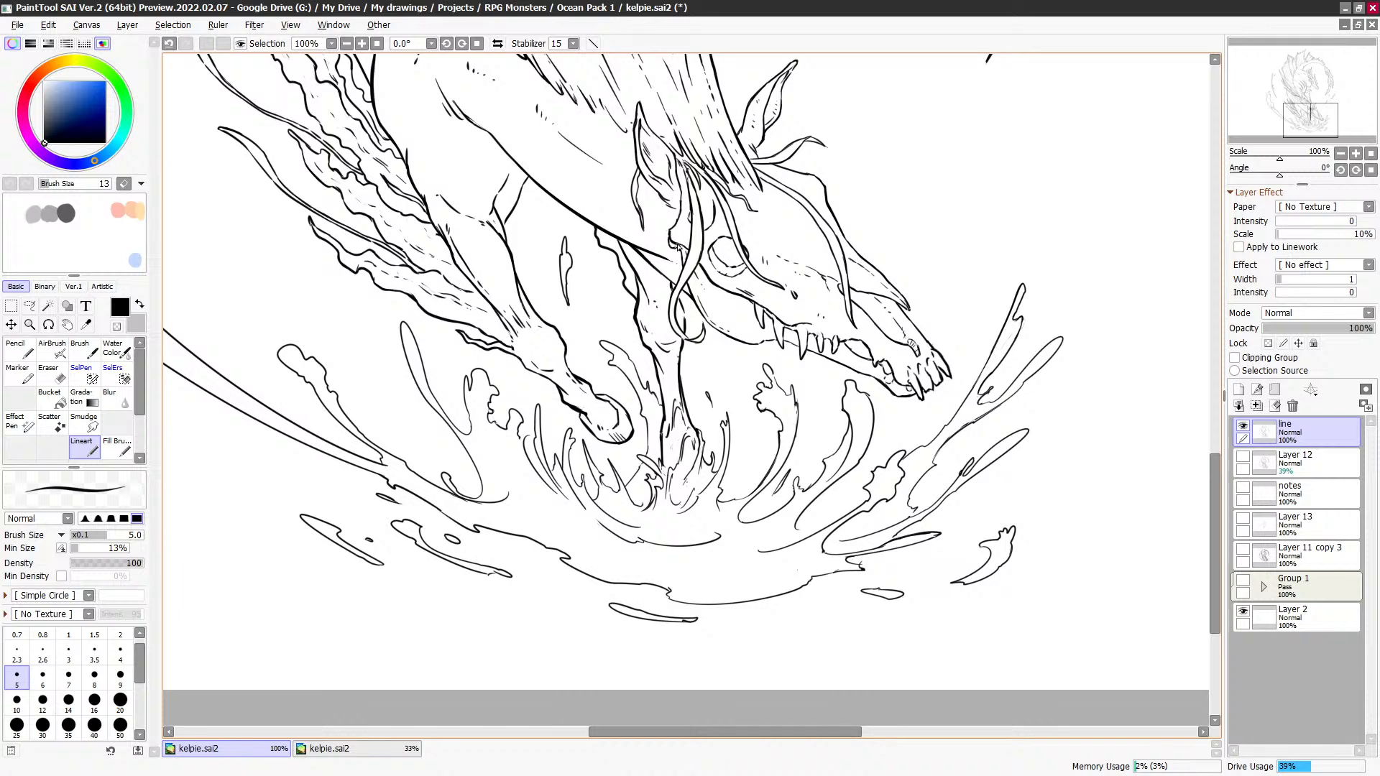
Step: Ink short finishing strokes along the cheek and mane strands below the kelpie's ear
key(ctrl+z)
drag(678, 242, 685, 249)
key(ctrl+z)
drag(675, 155, 678, 163)
mouse_move(639, 180)
mouse_down()
mouse_move(753, 259)
mouse_move(588, 231)
mouse_up()
key(minus)
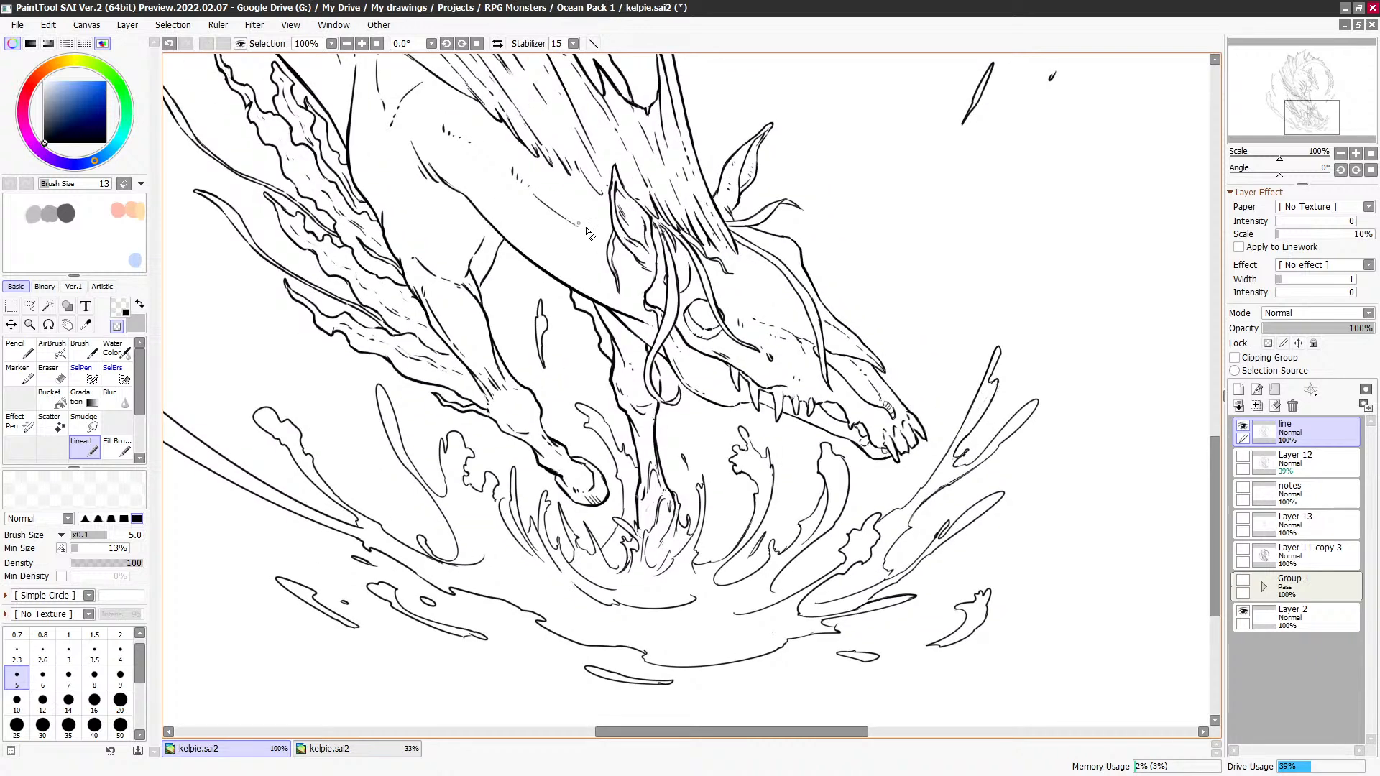
key(minus)
scroll(816, 251, down, 2)
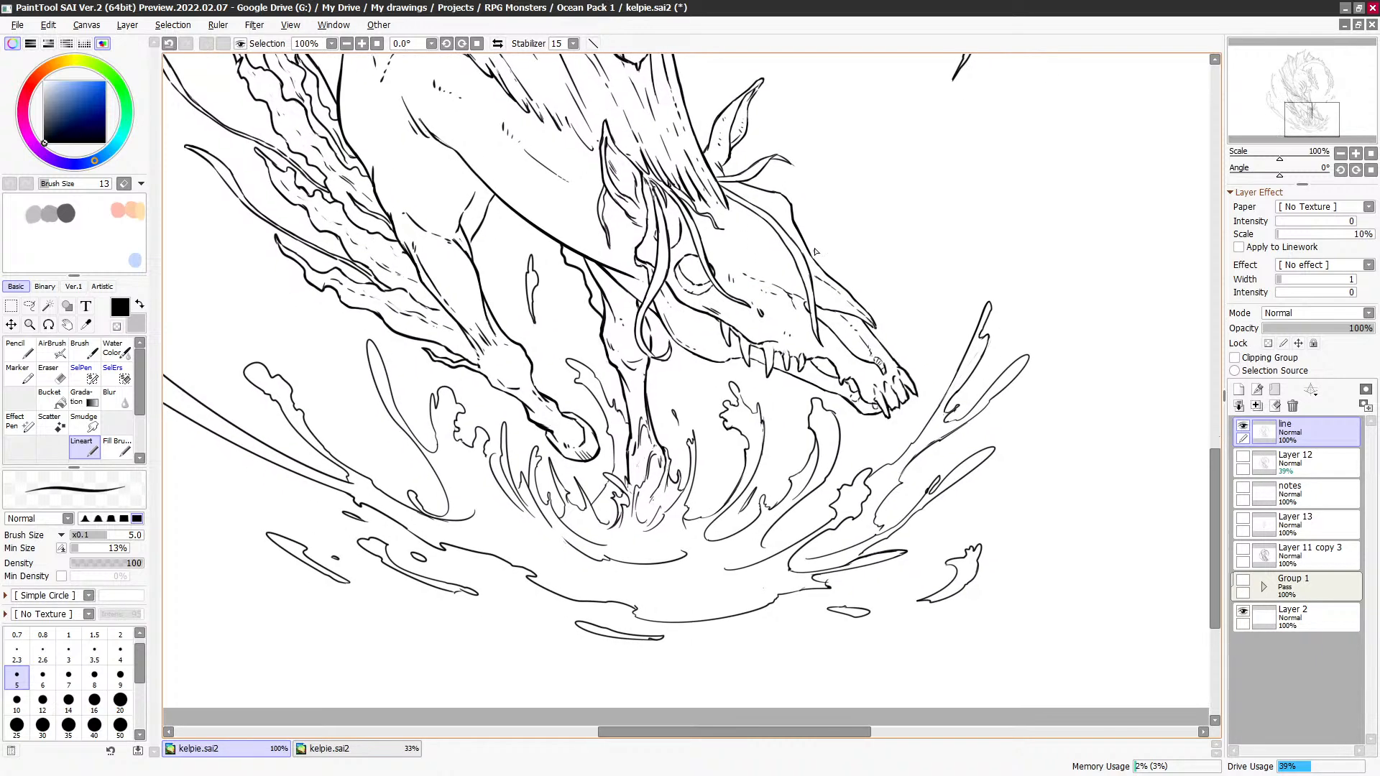
Step: Touch up and erase stray line ends where the curved splash strand meets the ripple beside the front hoof
scroll(910, 302, down, 3)
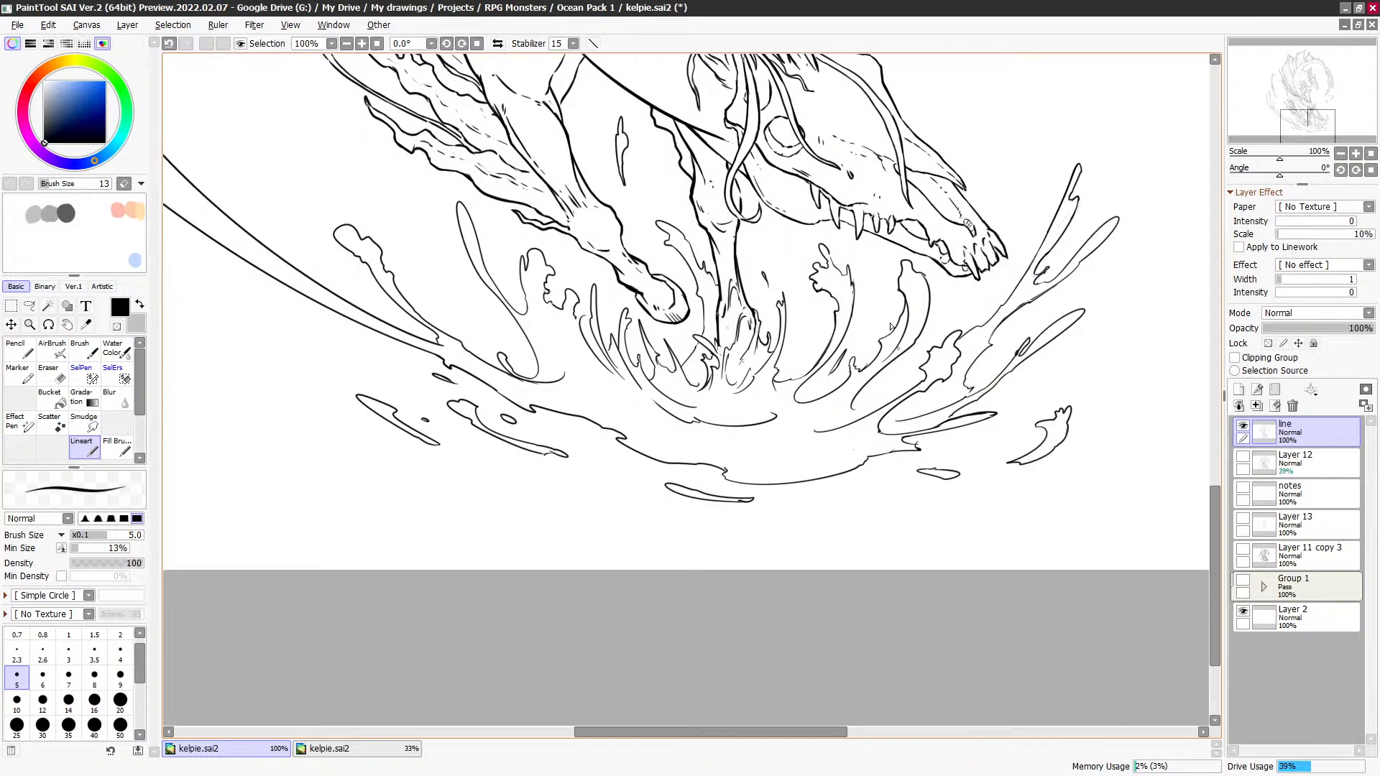
key(minus)
key(minus)
key(ctrl+z)
drag(577, 317, 588, 317)
scroll(741, 388, down, 1)
key(e)
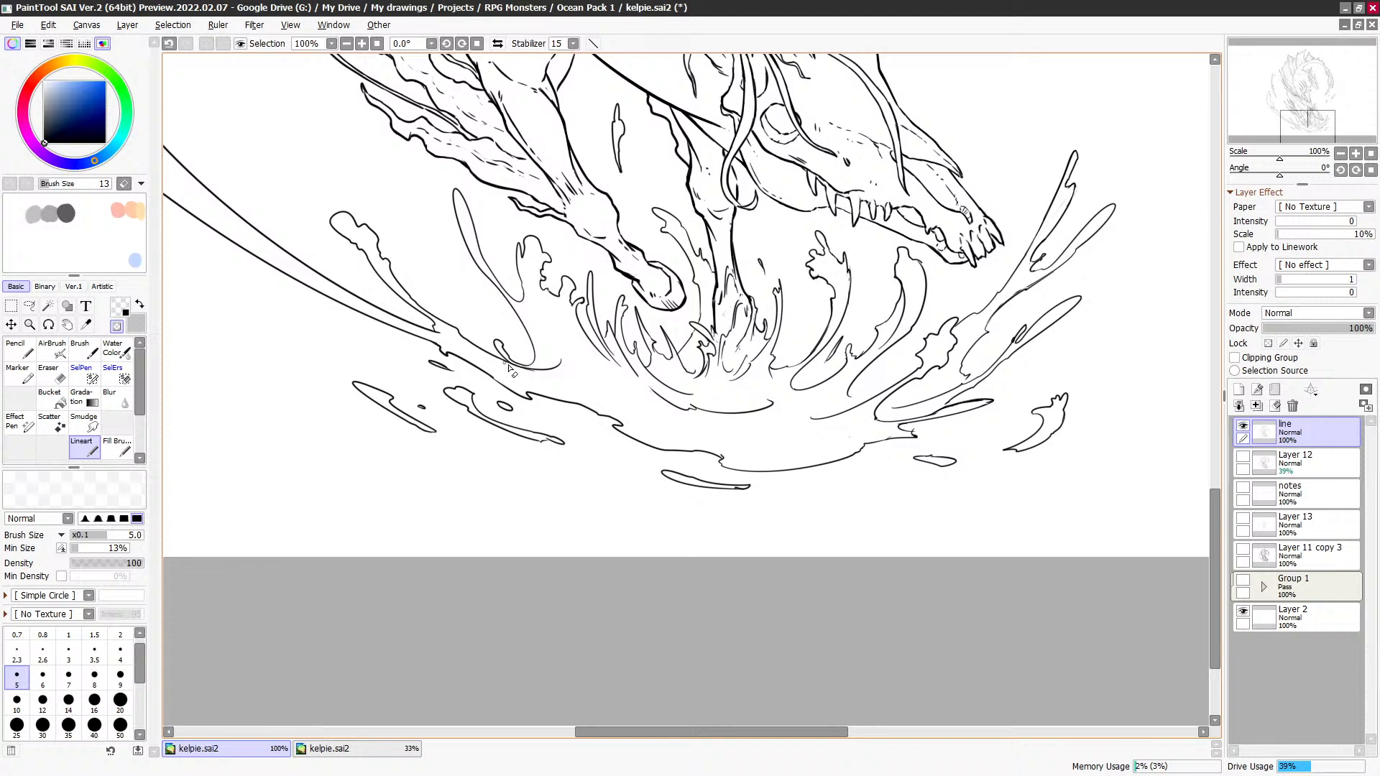
drag(405, 257, 404, 256)
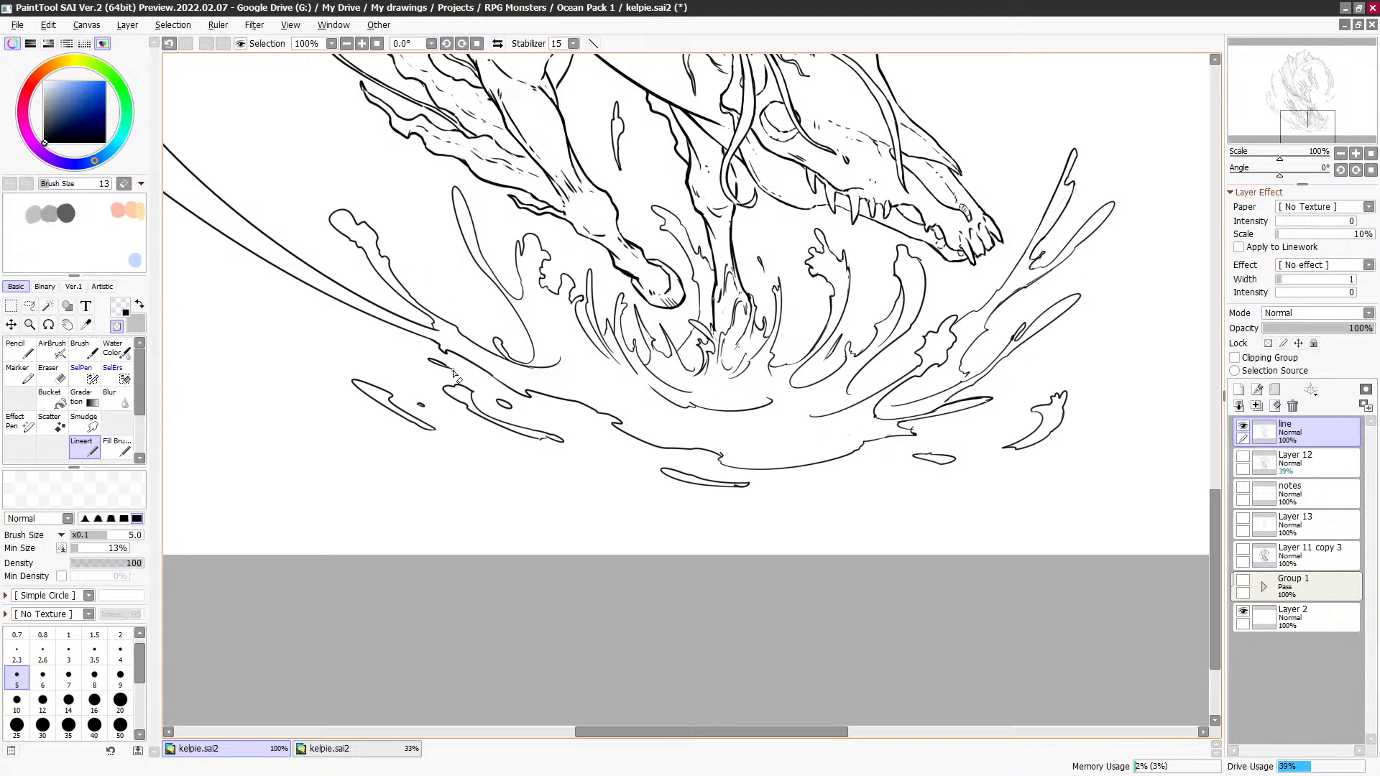
Step: Check the splash against the Layer 12 sketch and ink an extra inner contour along the splash tongue below the kelpie's jaw
drag(909, 200, 894, 202)
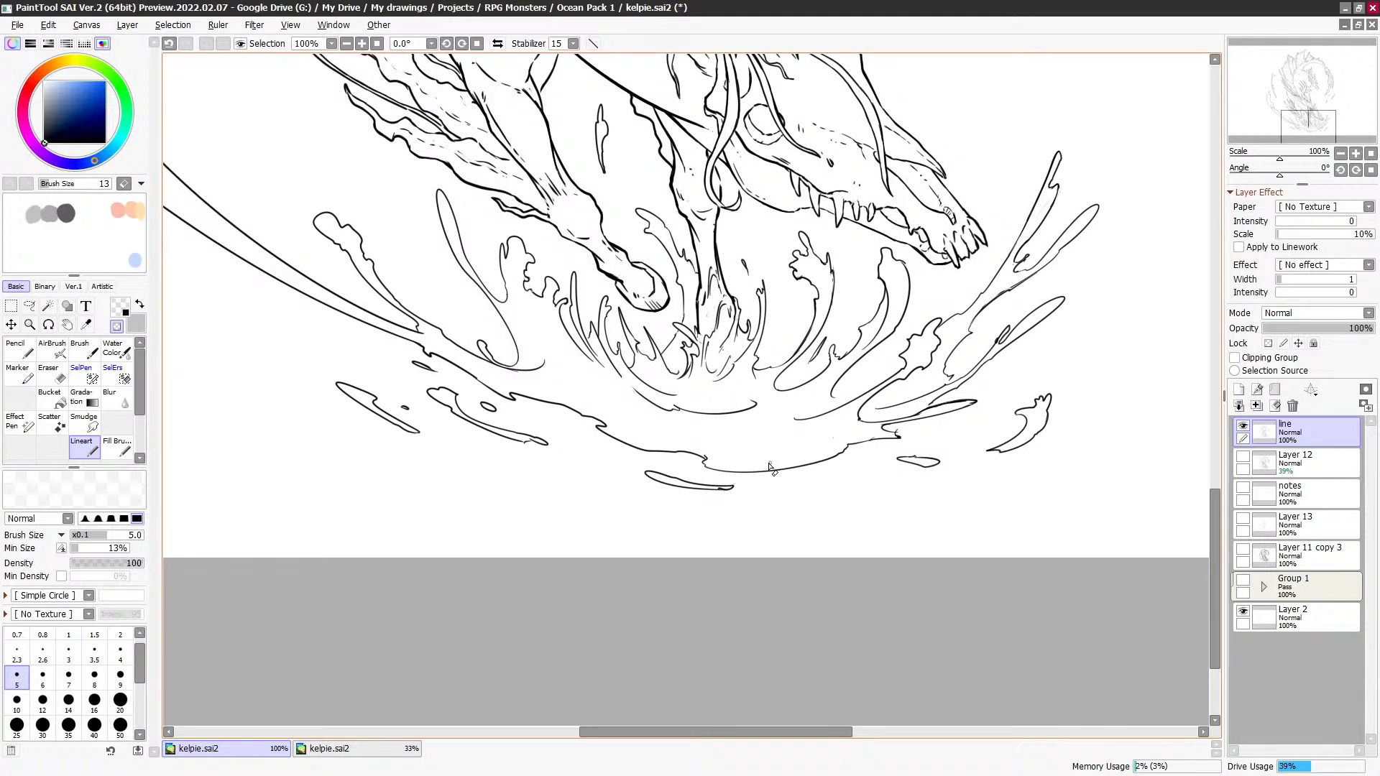
key(e)
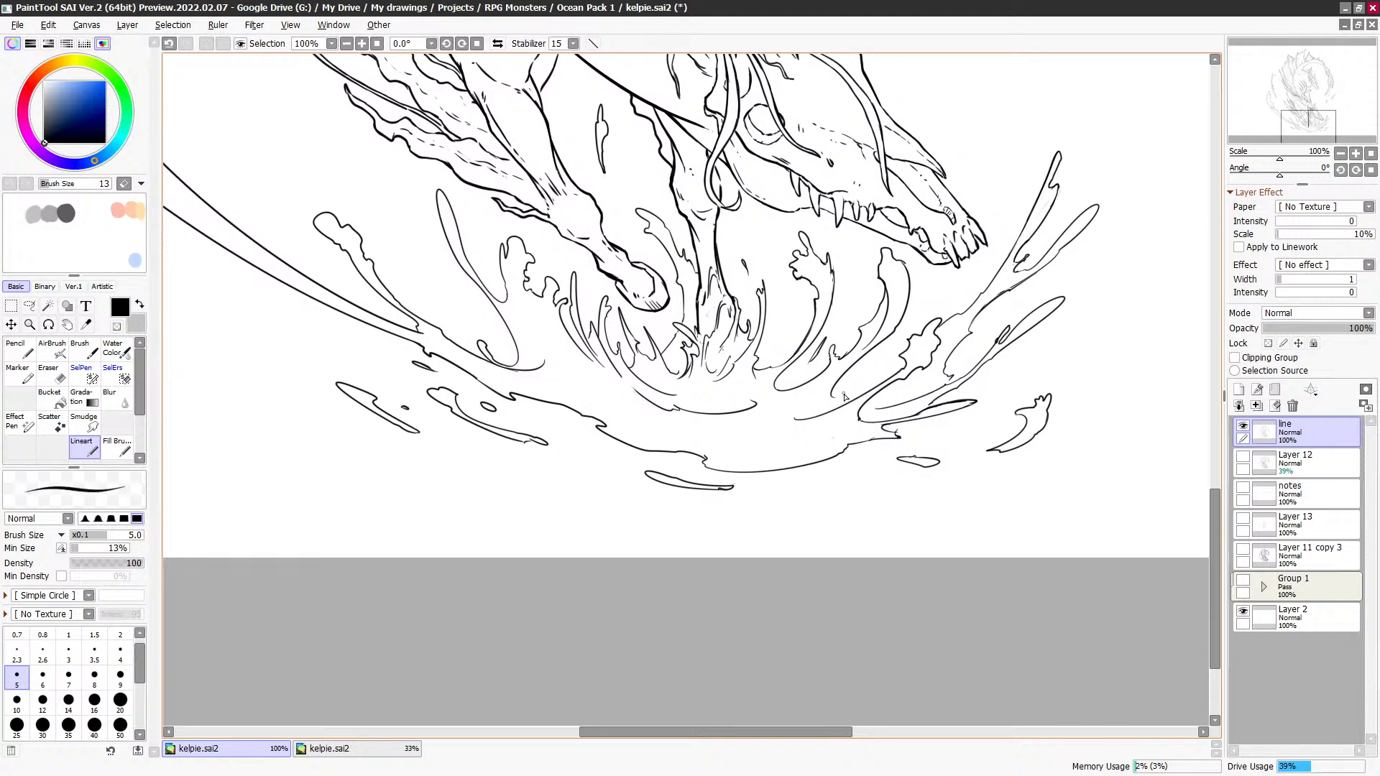
click(1244, 458)
key(e)
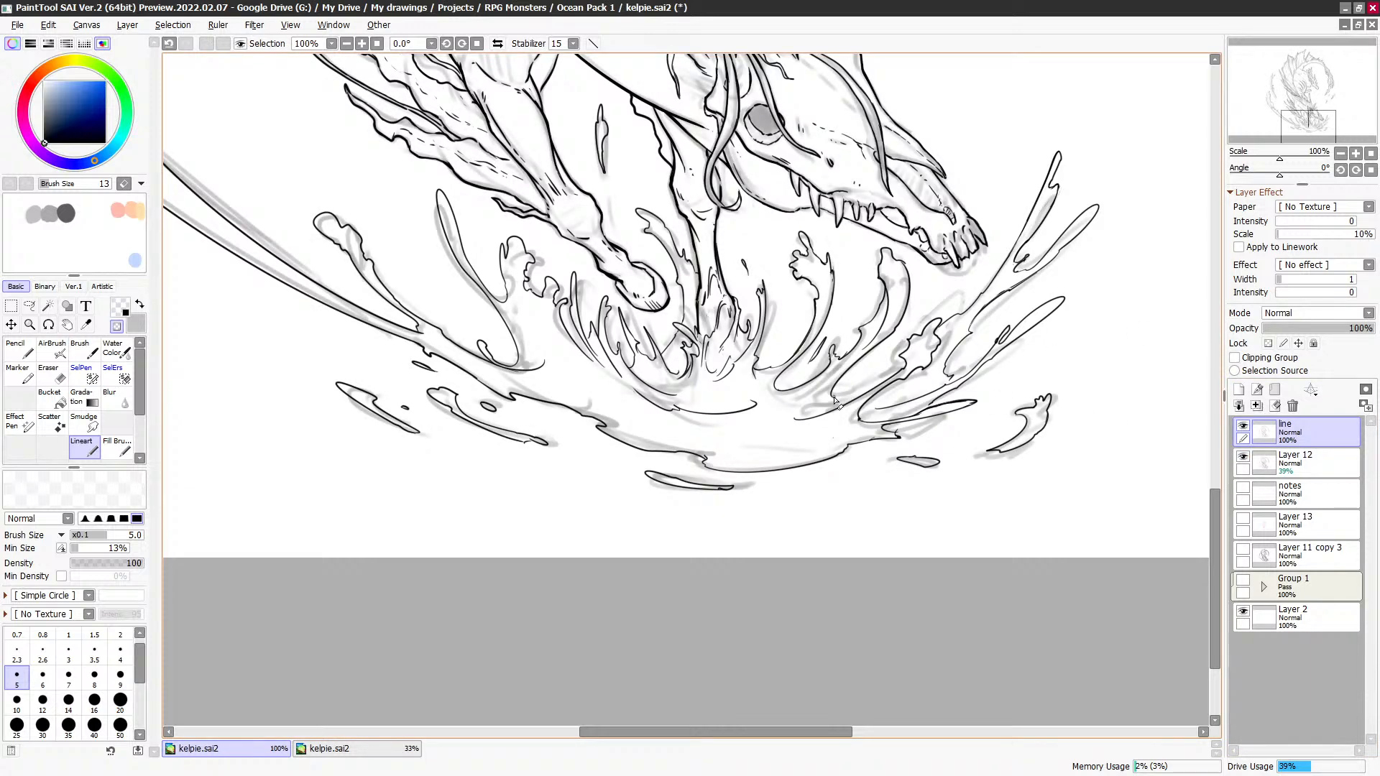
click(1244, 458)
key(e)
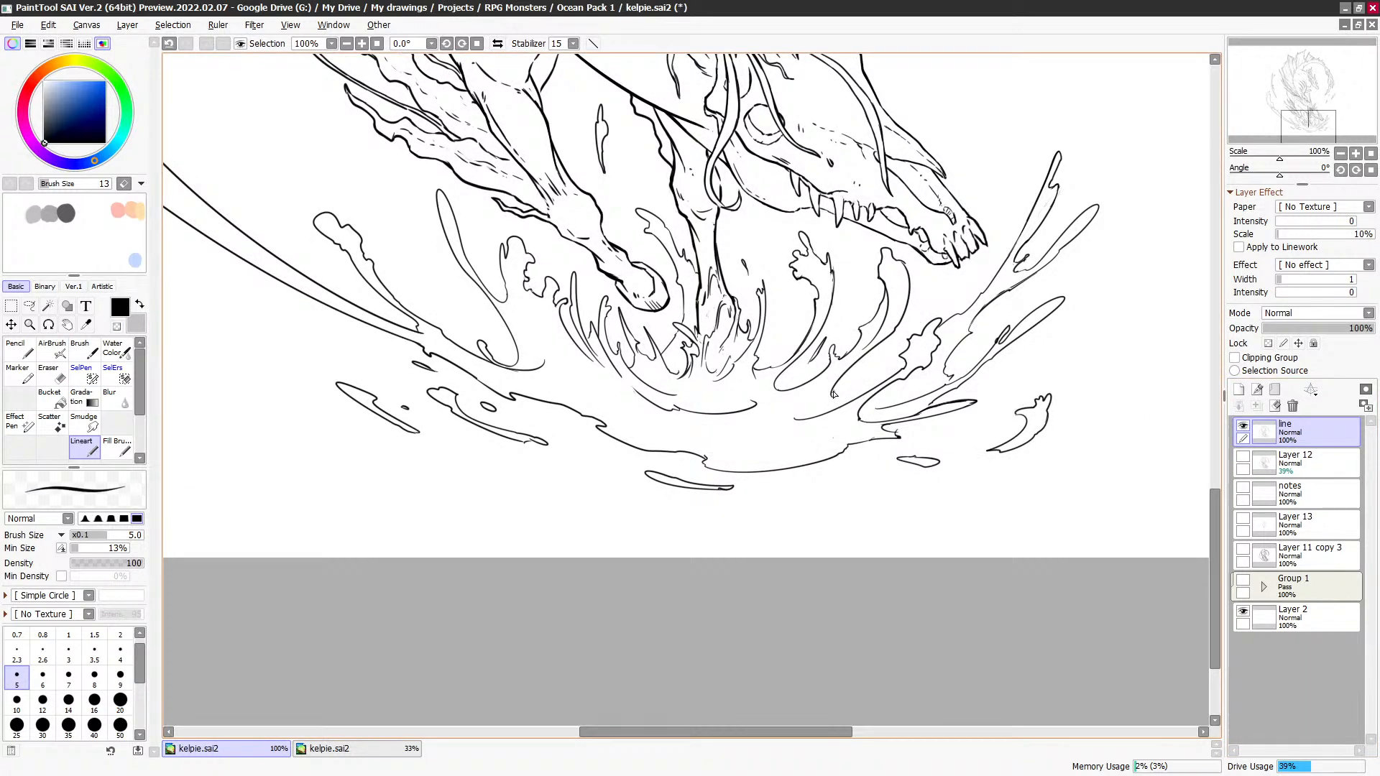
mouse_move(834, 394)
mouse_down()
mouse_move(866, 374)
mouse_move(872, 389)
mouse_up()
key(ctrl+z)
drag(873, 389, 907, 361)
key(c)
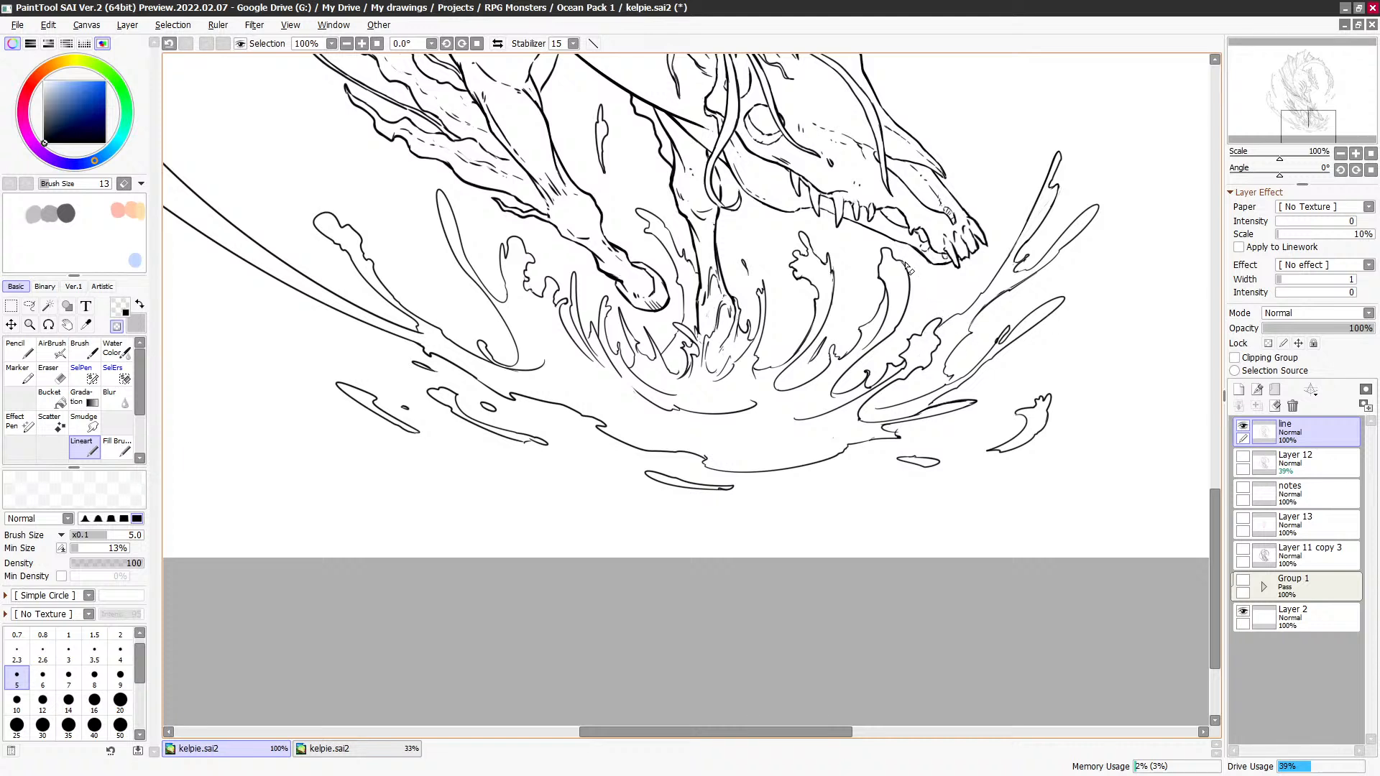
key(c)
key(c)
Step: Ink small curling splash strands between the planted front hoof and the tall splash curl beneath the jaw
drag(925, 255, 904, 294)
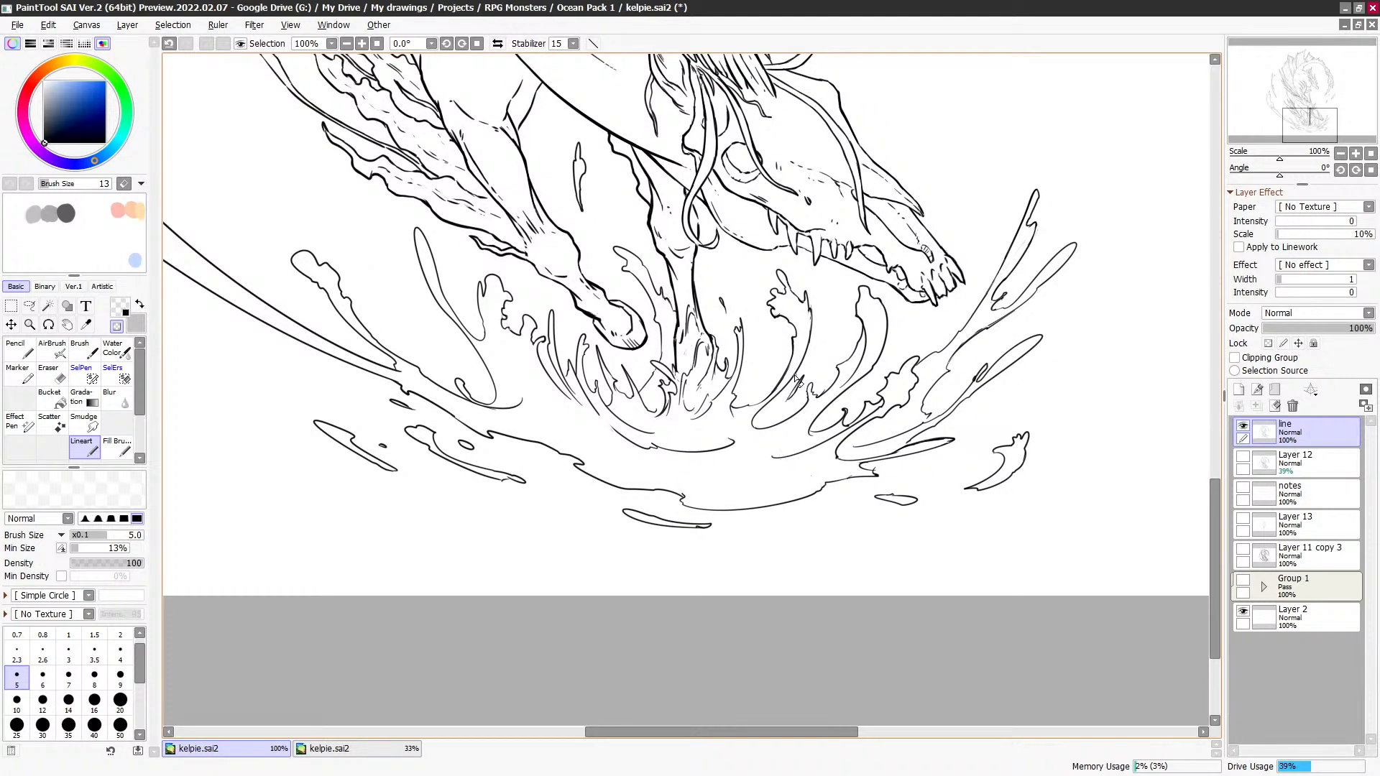
key(c)
mouse_move(762, 348)
mouse_down()
mouse_move(751, 381)
mouse_move(756, 360)
mouse_move(759, 386)
mouse_move(774, 379)
mouse_up()
key(ctrl+z)
key(ctrl+z)
key(ctrl+z)
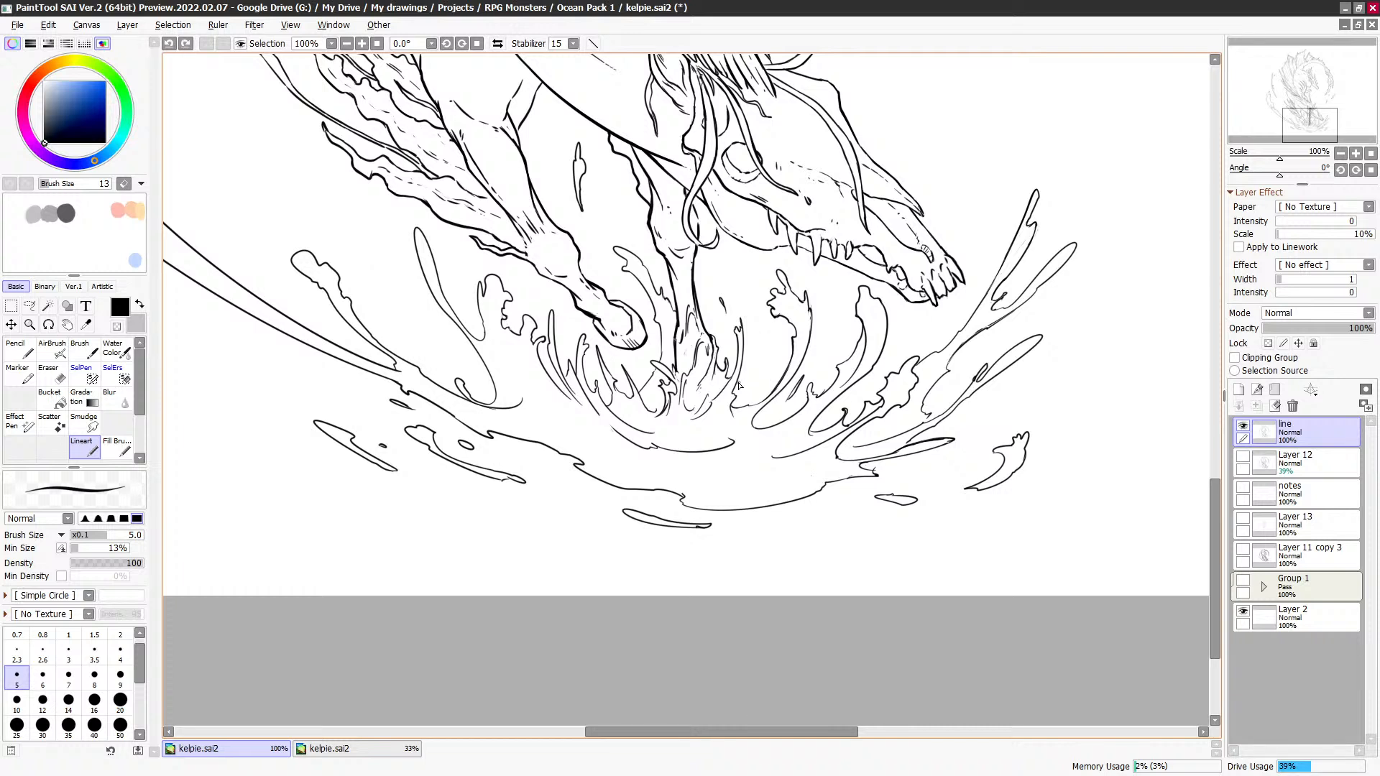
mouse_move(767, 332)
mouse_down()
mouse_move(755, 377)
mouse_move(734, 381)
mouse_move(769, 332)
mouse_up()
key(ctrl+z)
key(ctrl+z)
mouse_move(740, 379)
mouse_down()
mouse_move(771, 329)
mouse_move(742, 387)
mouse_move(781, 375)
mouse_move(782, 386)
mouse_move(773, 378)
mouse_up()
key(ctrl+z)
key(minus)
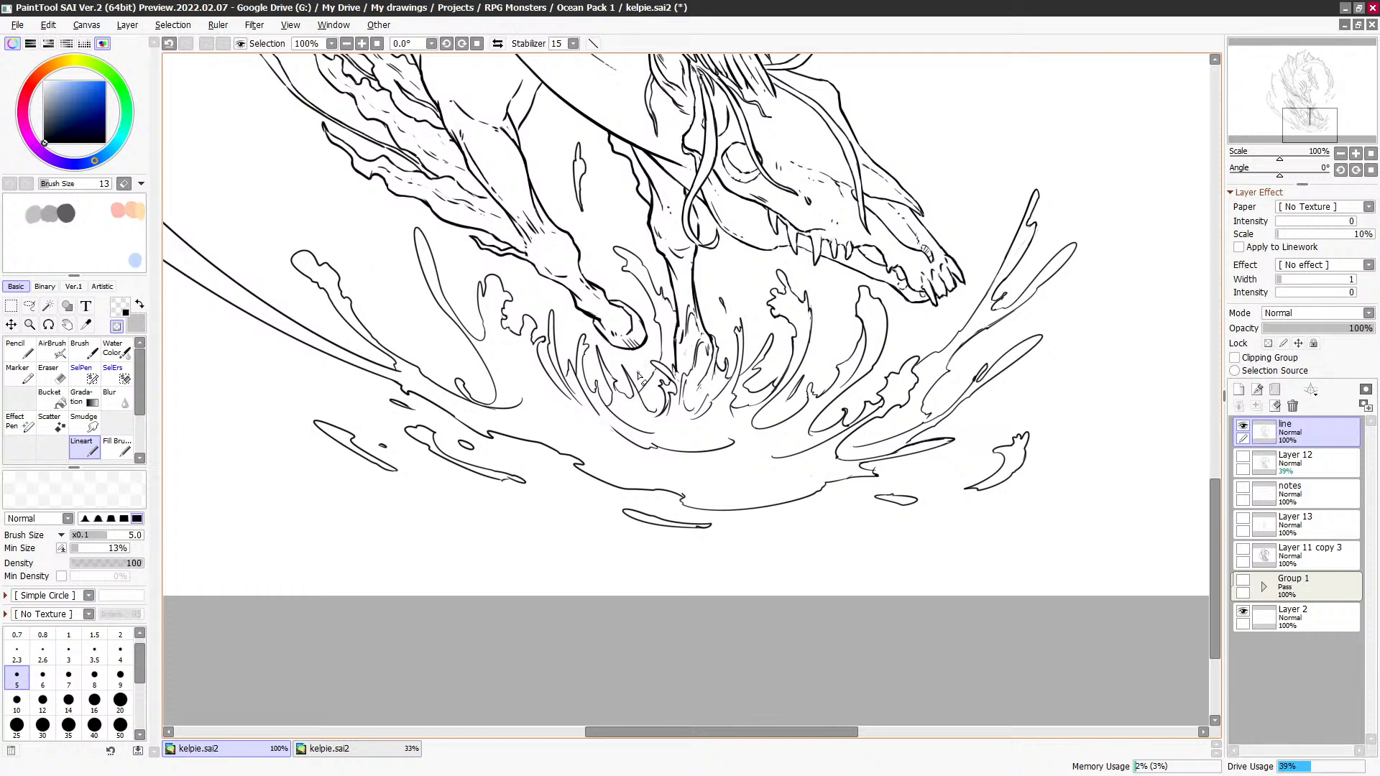
Step: Ink and refine short splash strokes just below the raised front hoof, beside the planted leg
key(minus)
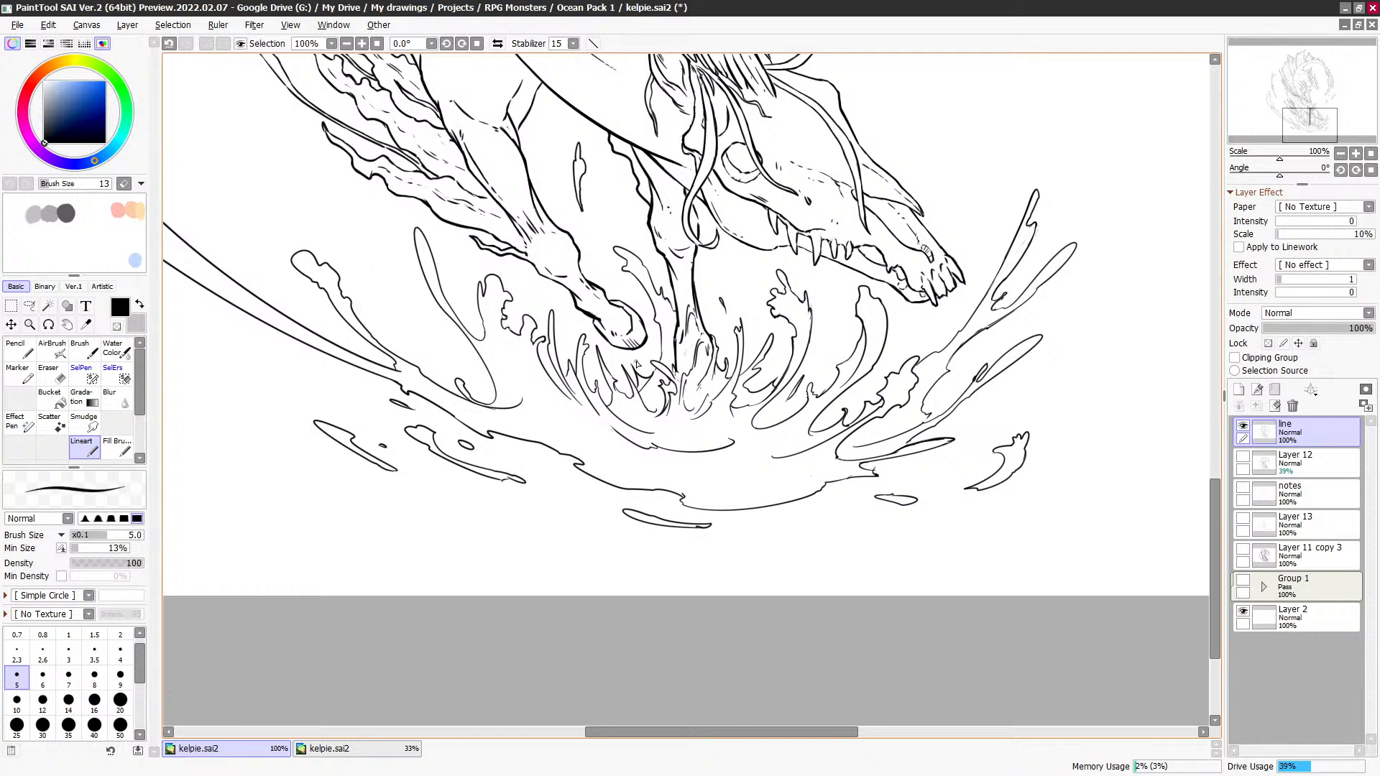
key(ctrl+z)
drag(641, 380, 632, 359)
key(minus)
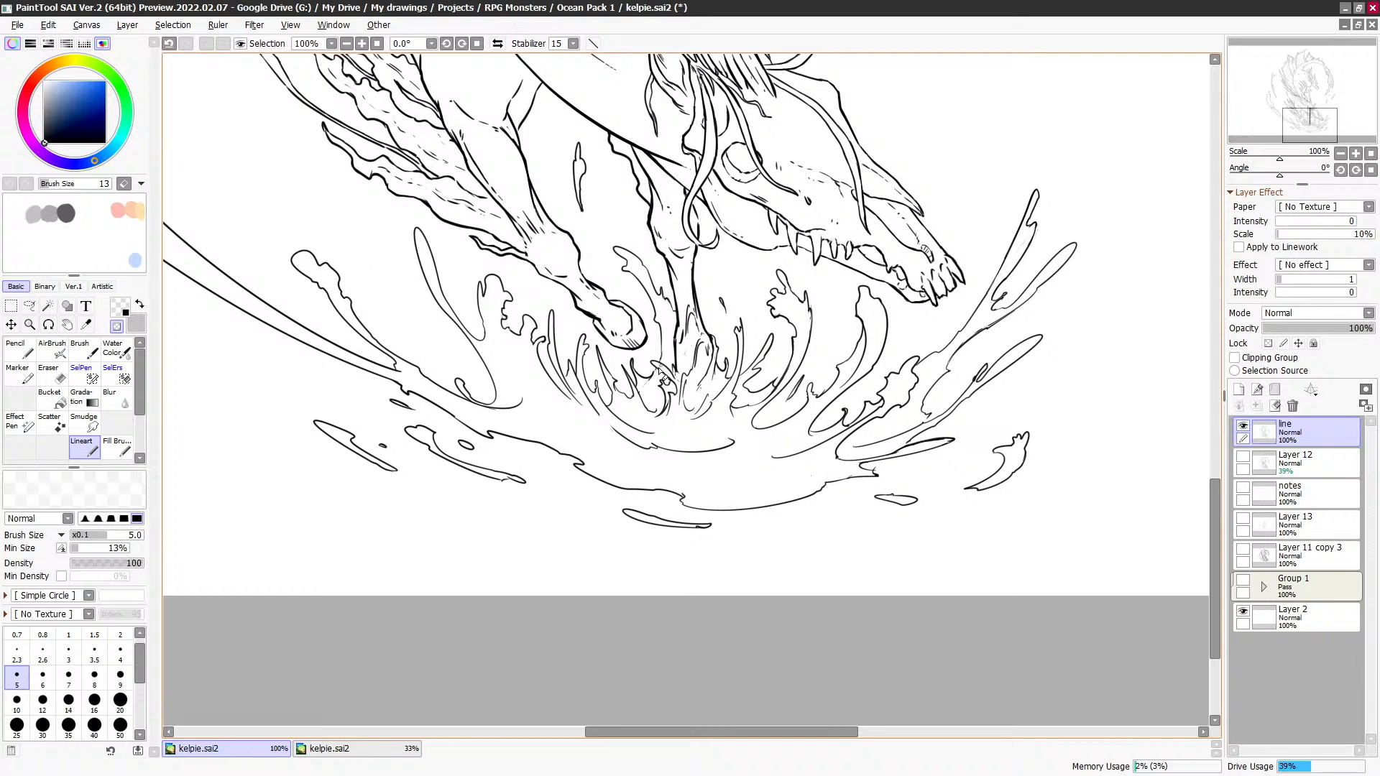
key(minus)
drag(657, 320, 661, 355)
key(ctrl+z)
key(ctrl+z)
key(minus)
key(minus)
key(minus)
key(minus)
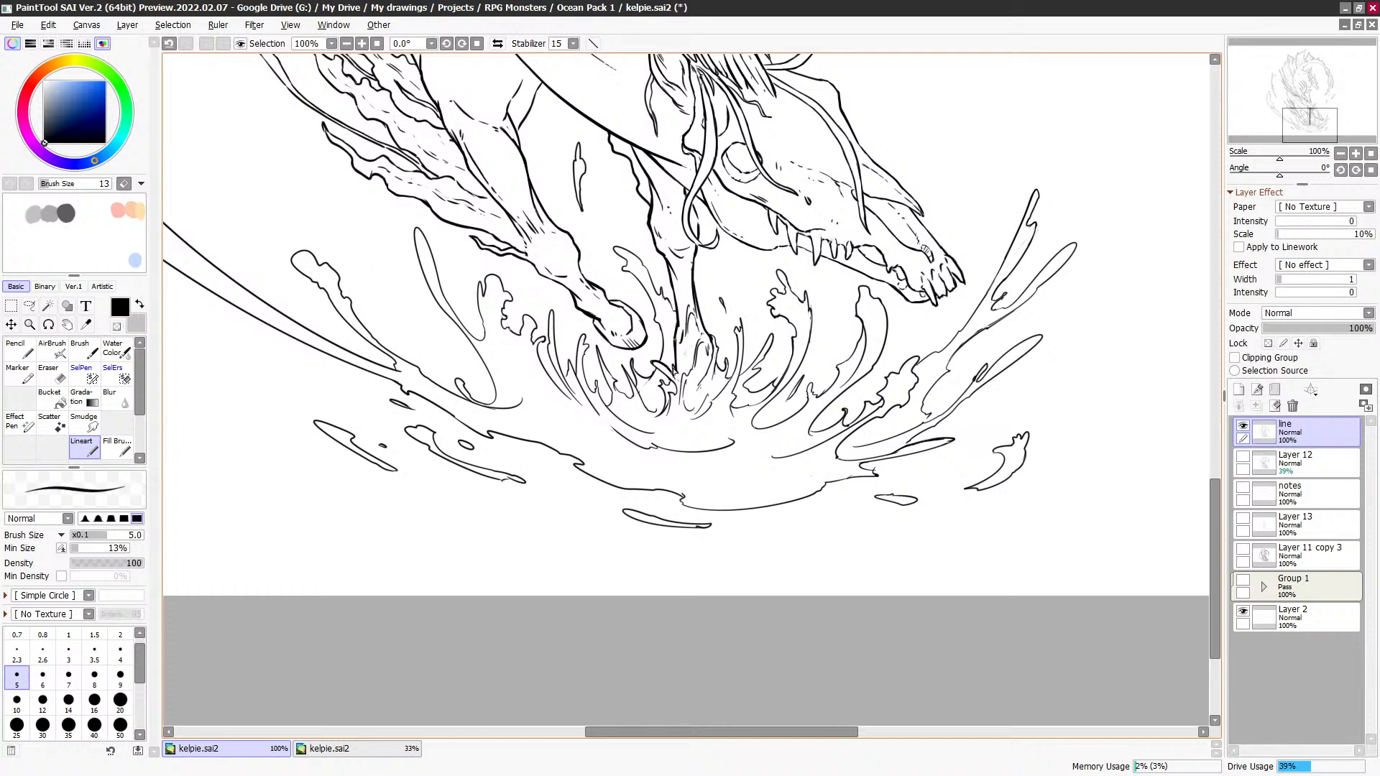
Step: Rework the small splash lines around the base of the planted front hoof with the Lineart brush
key(minus)
key(minus)
mouse_move(711, 338)
mouse_down()
mouse_move(723, 379)
mouse_move(692, 398)
mouse_move(709, 367)
mouse_up()
key(ctrl+z)
key(ctrl+z)
key(minus)
key(ctrl+z)
key(minus)
key(minus)
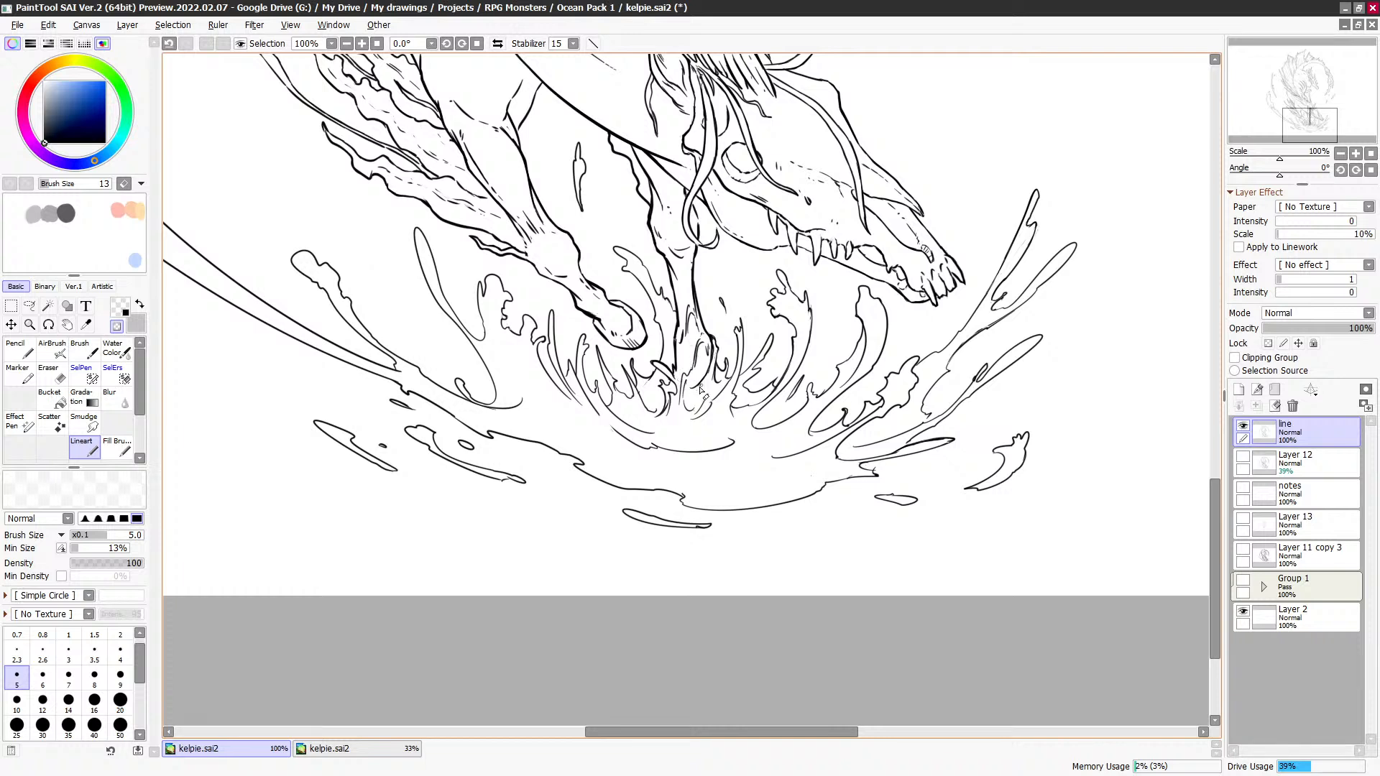
drag(699, 385, 691, 398)
key(minus)
Step: Compare the splash line art around the hooves with and without the most recent stroke
mouse_move(538, 277)
mouse_down()
mouse_move(577, 298)
mouse_move(540, 274)
mouse_up()
key(ctrl+z)
drag(598, 339, 611, 361)
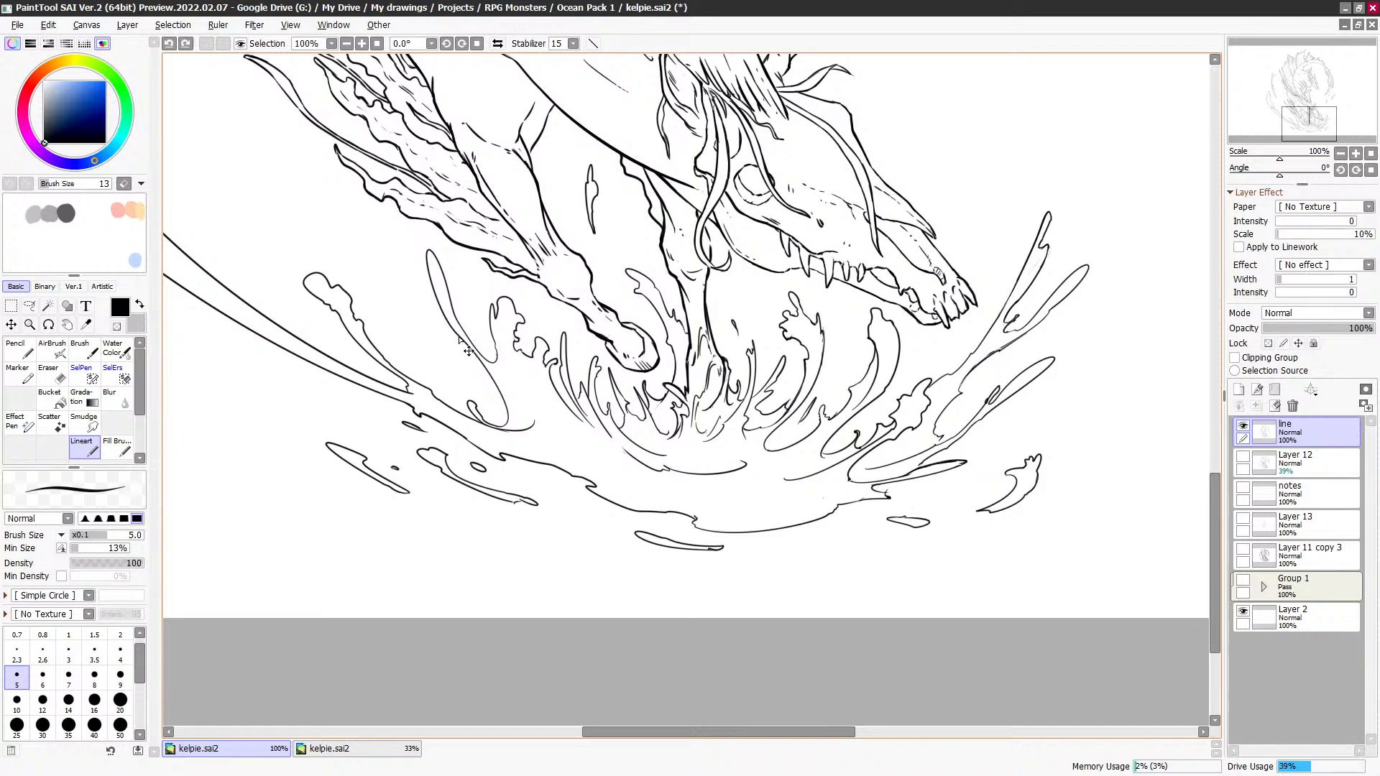
key(ctrl+z)
key(ctrl+y)
key(ctrl+z)
key(ctrl+y)
key(ctrl+z)
key(ctrl+y)
key(ctrl+z)
key(ctrl+y)
key(ctrl+z)
key(ctrl+y)
Step: Touch up small line ends on the kelpie's bent foreleg and chest and around the loose droplets
drag(630, 404, 651, 520)
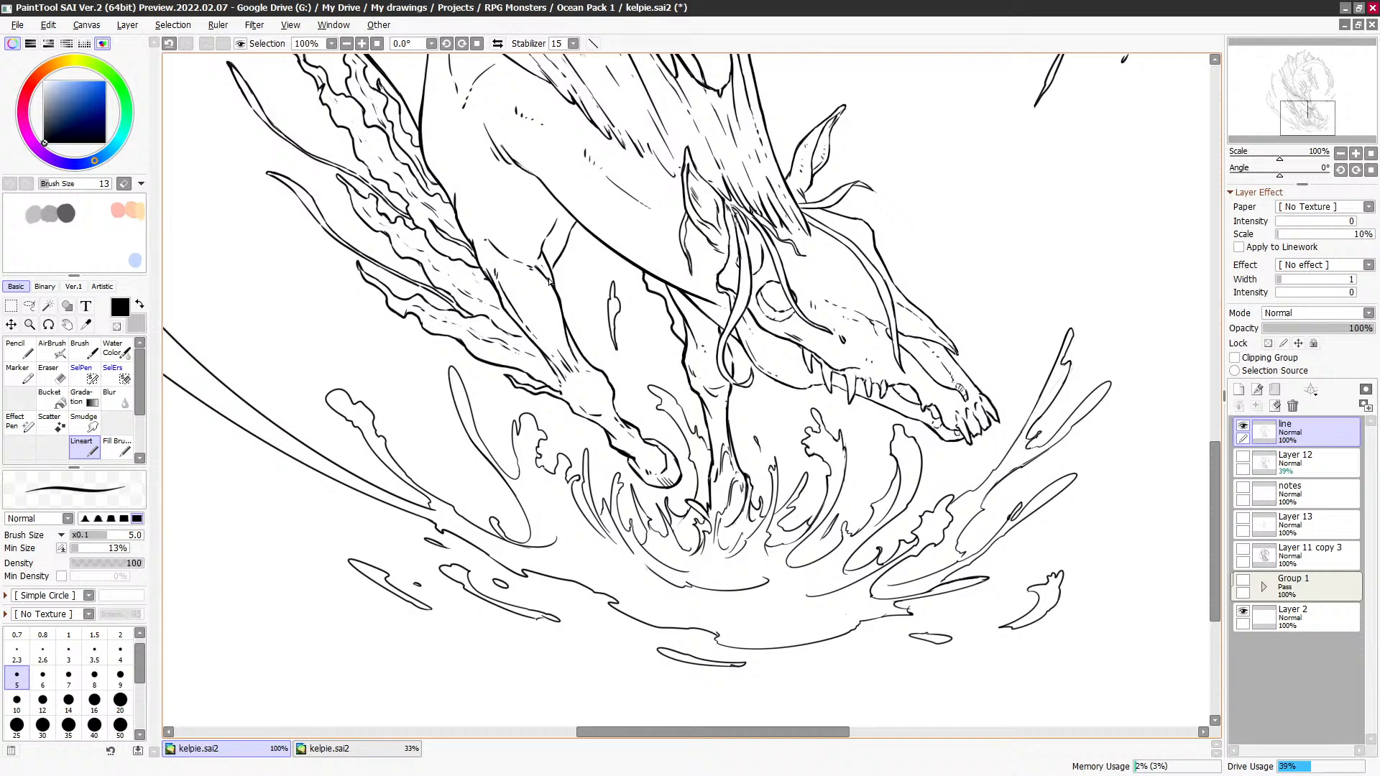
key(e)
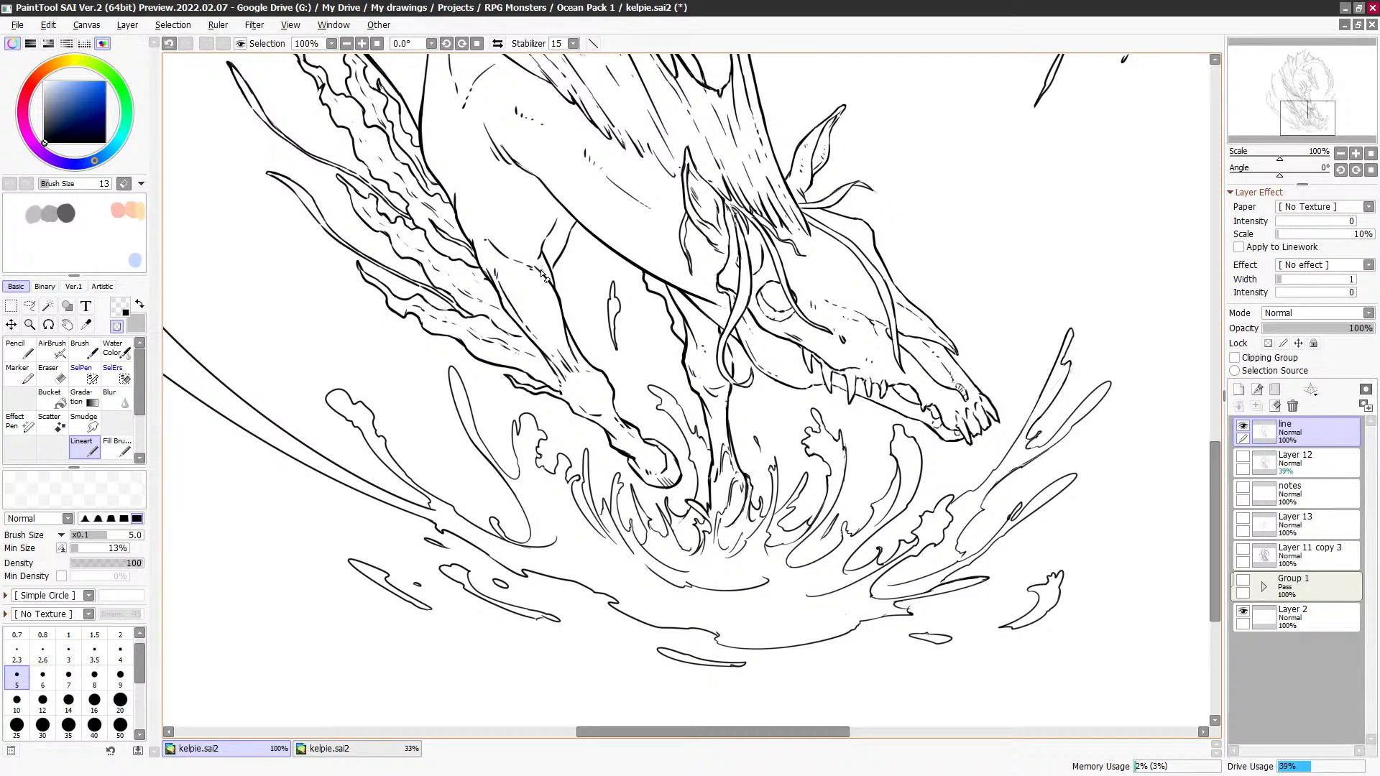
key(e)
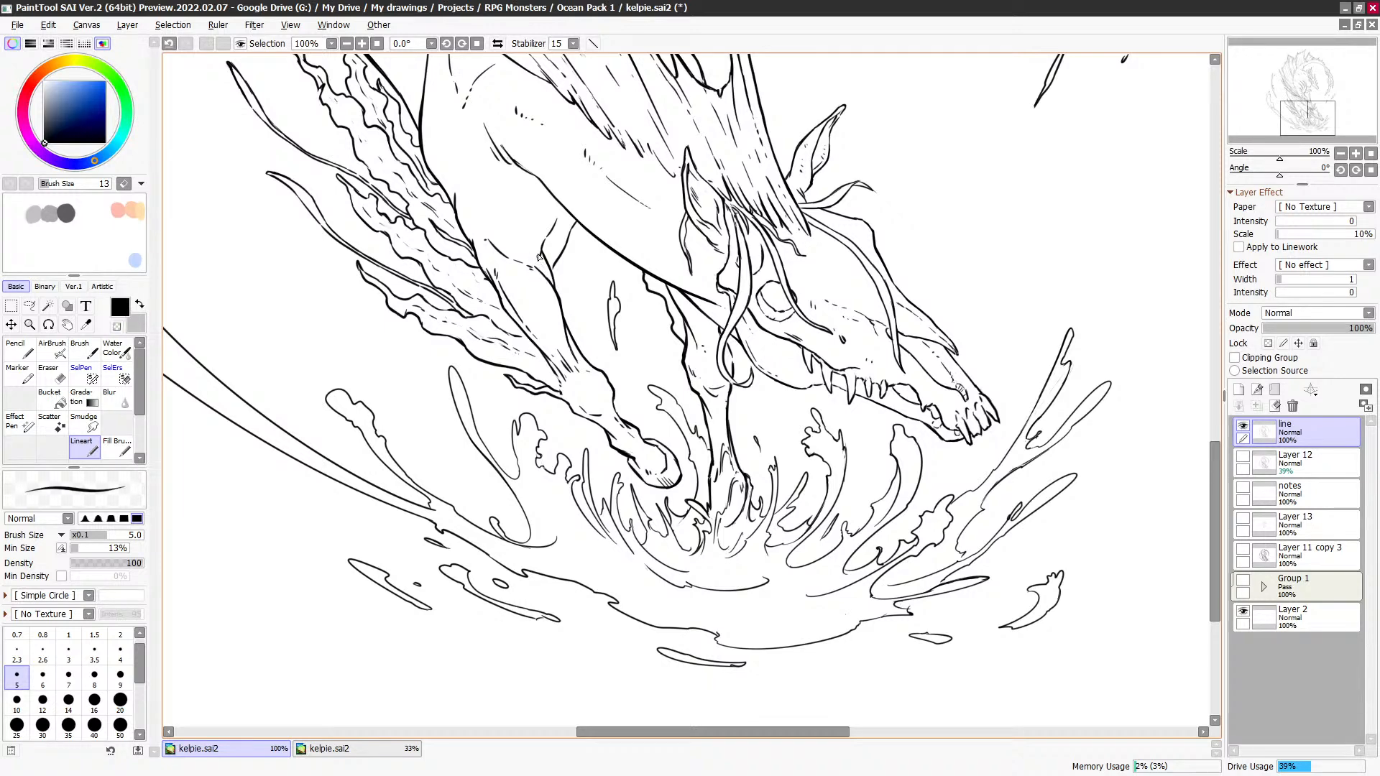
drag(546, 194, 556, 288)
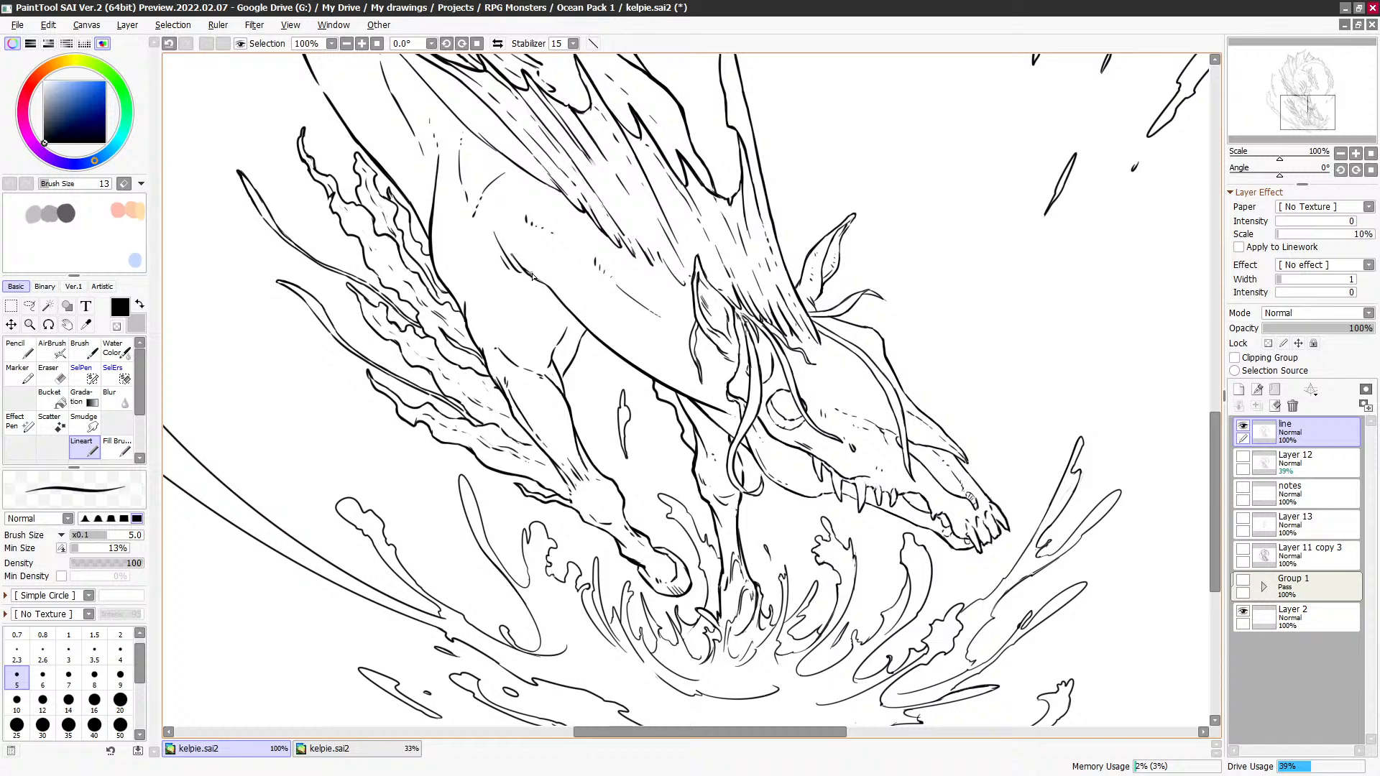
key(e)
drag(912, 405, 786, 320)
drag(1049, 118, 921, 244)
key(minus)
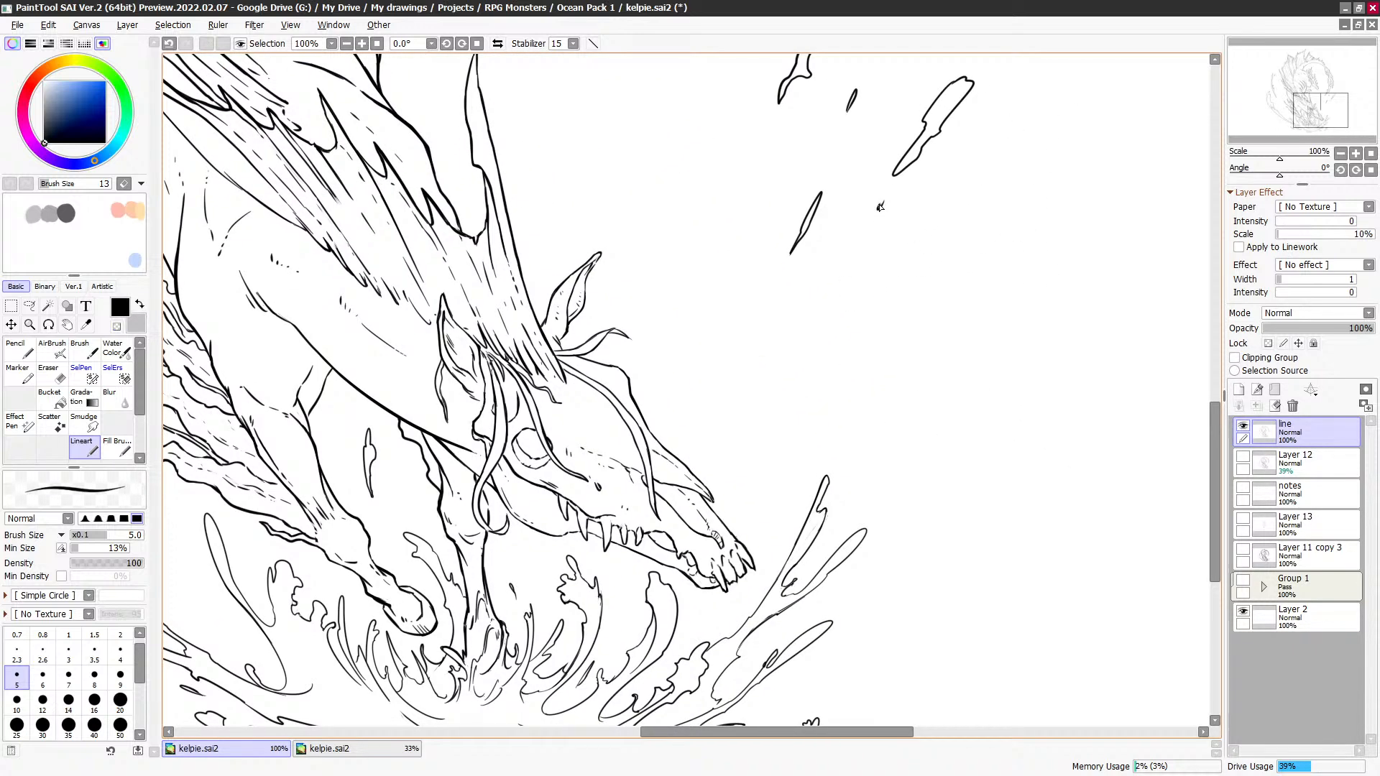
mouse_move(971, 93)
mouse_down()
mouse_move(912, 246)
mouse_move(899, 197)
mouse_move(836, 348)
mouse_up()
key(e)
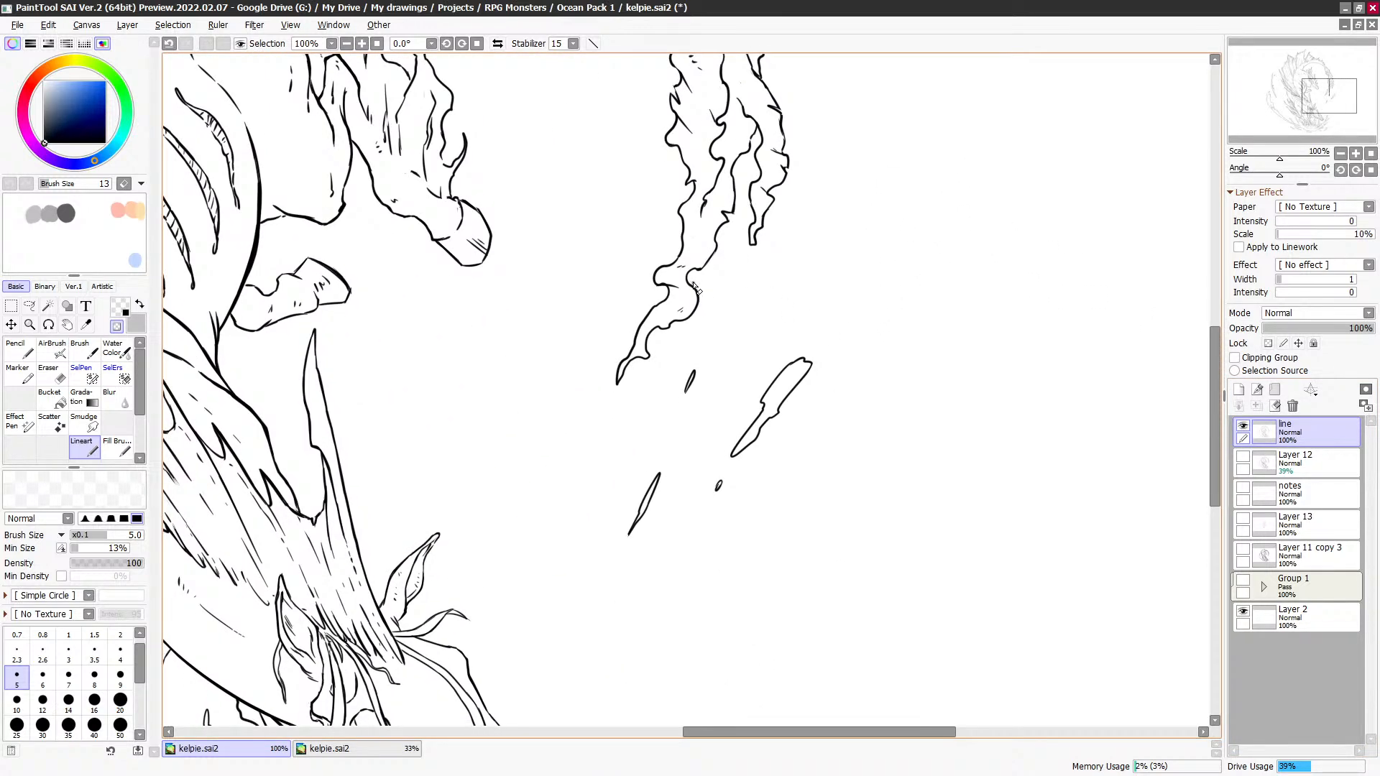
Step: Clean up stray line ends inside the wavy strands of the kelpie's tail
drag(716, 276, 710, 378)
drag(751, 211, 730, 276)
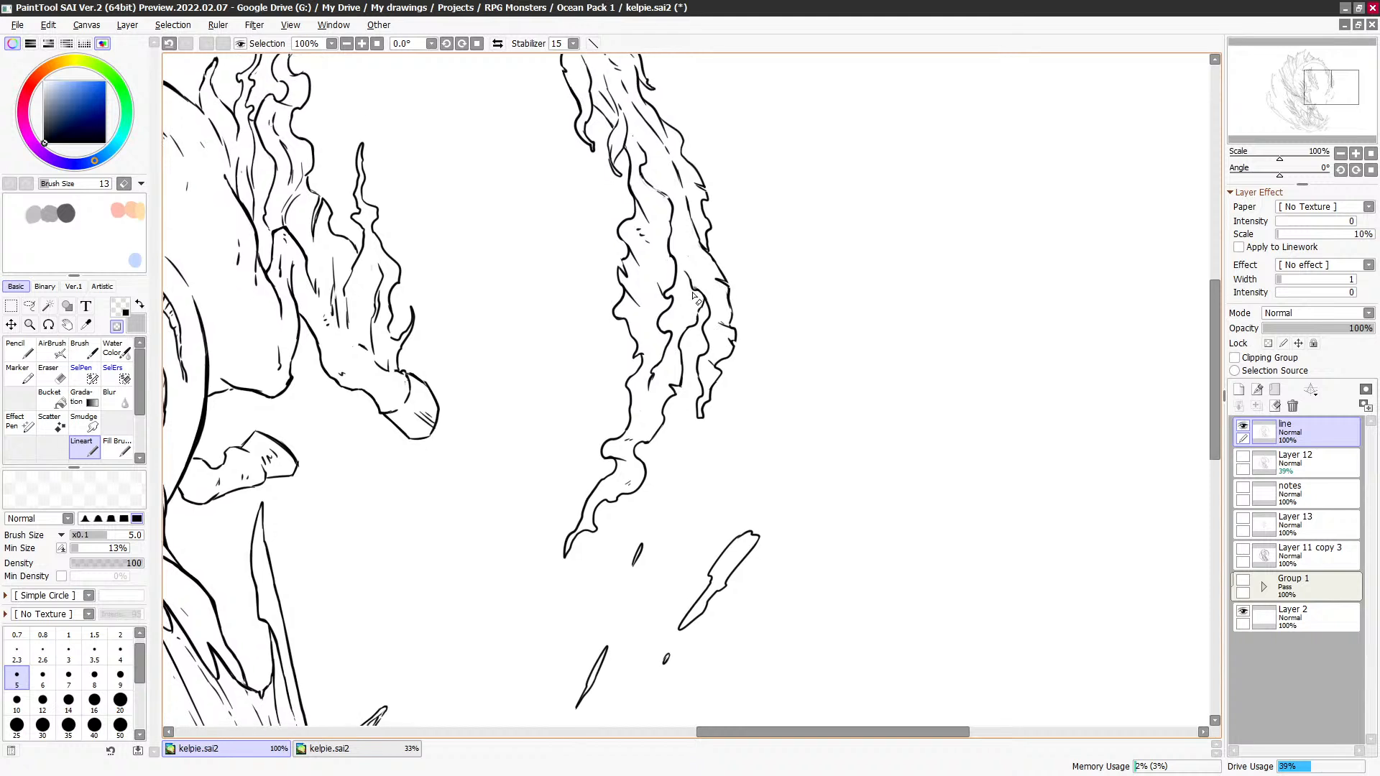
key(e)
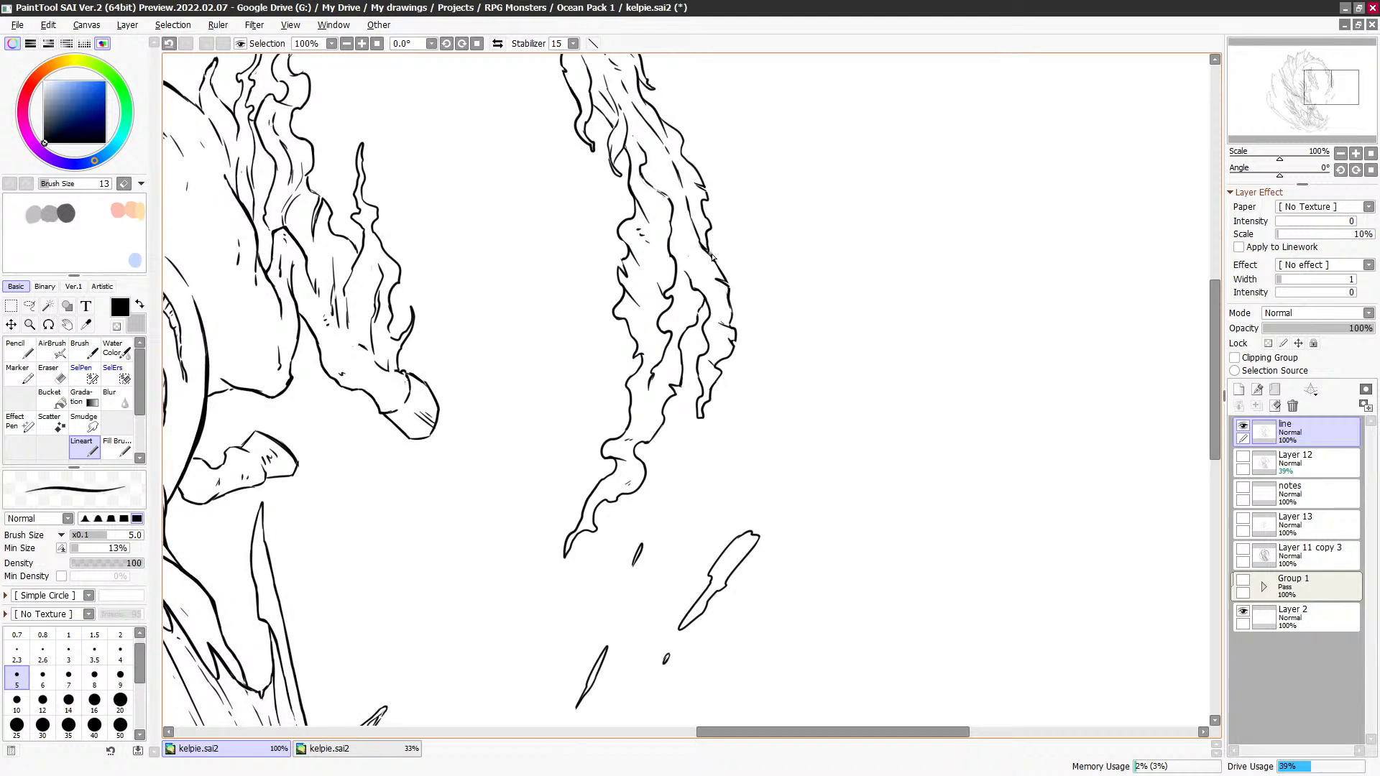
drag(715, 171, 713, 253)
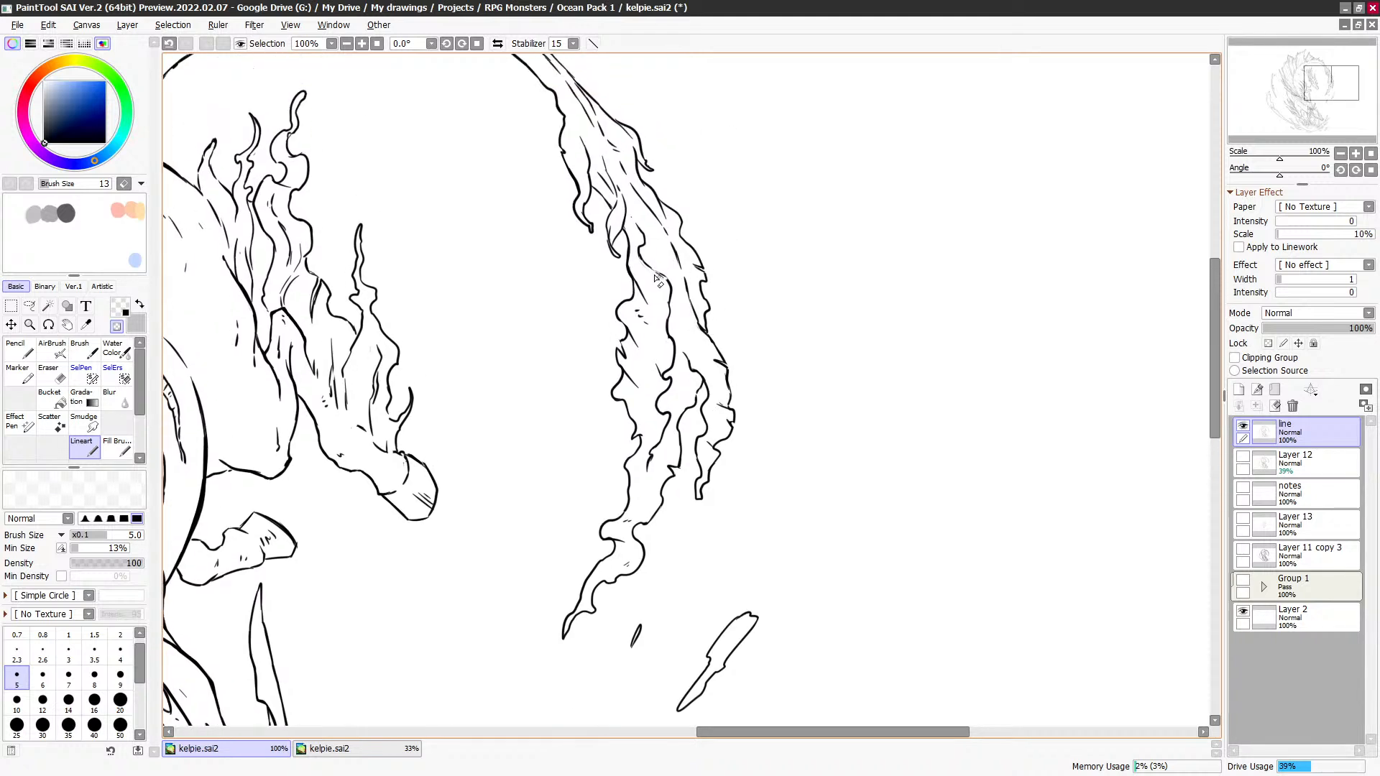
key(ctrl+z)
key(e)
drag(662, 280, 647, 253)
drag(687, 165, 707, 315)
drag(692, 214, 722, 310)
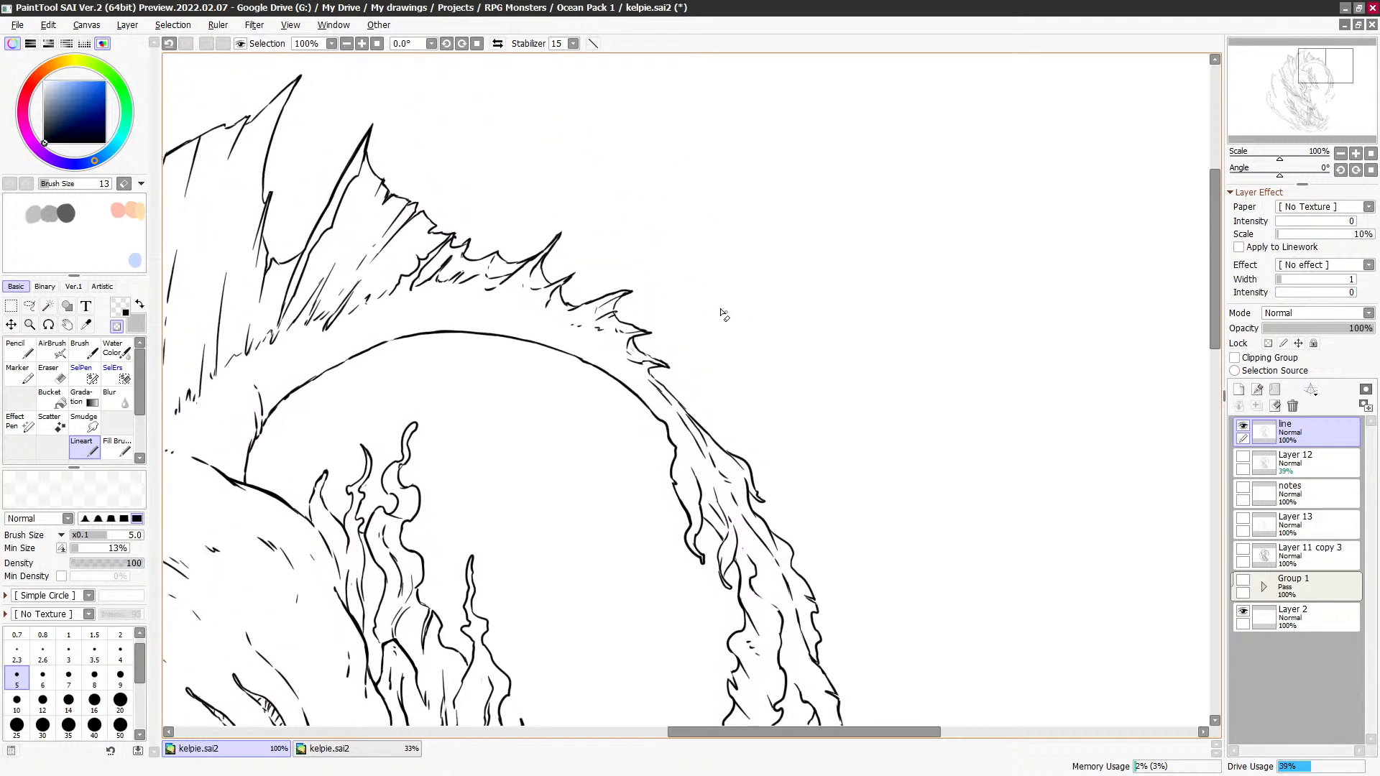
Step: Look over the back fin and whole figure, compare the line art with the Layer 12 sketch, and save the file
key(minus)
key(minus)
drag(667, 423, 826, 265)
key(minus)
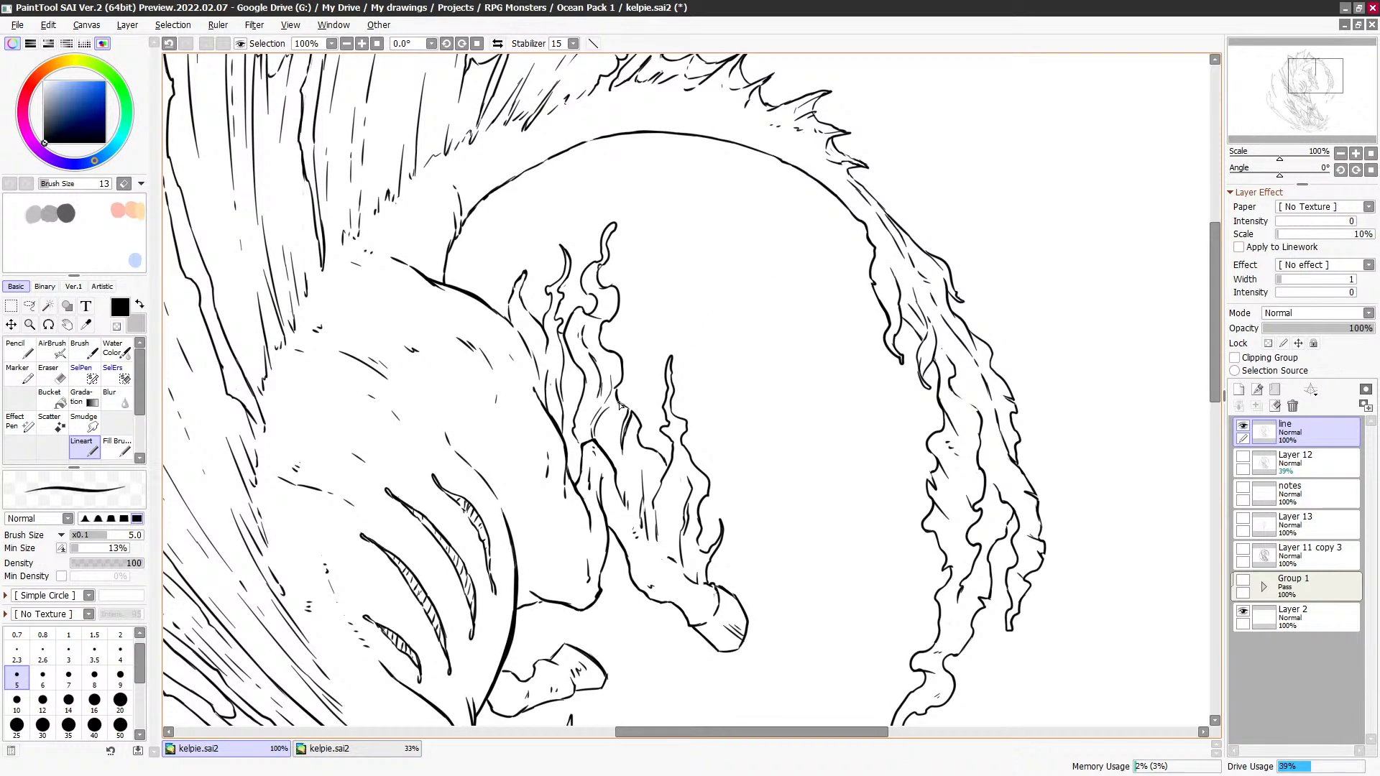
drag(625, 410, 711, 359)
scroll(711, 358, down, 1)
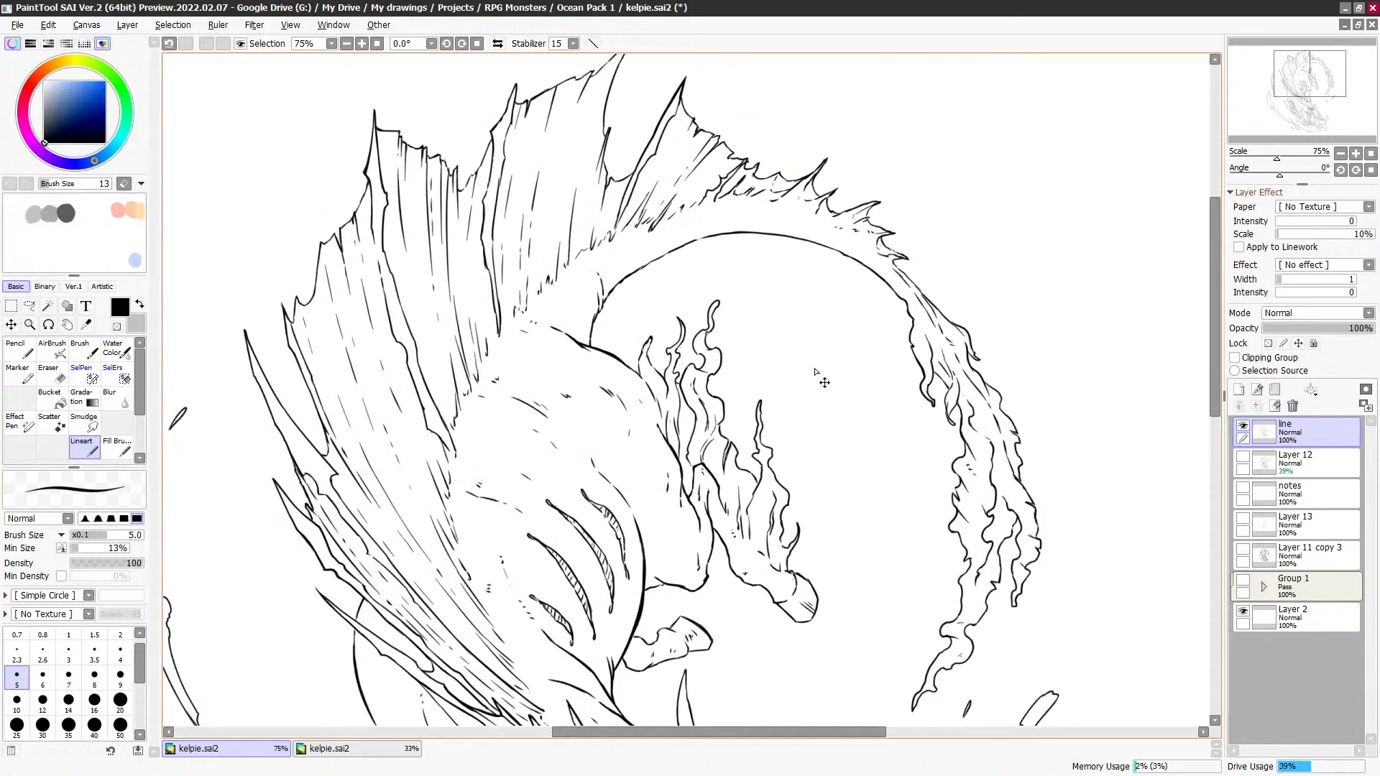
scroll(819, 381, down, 3)
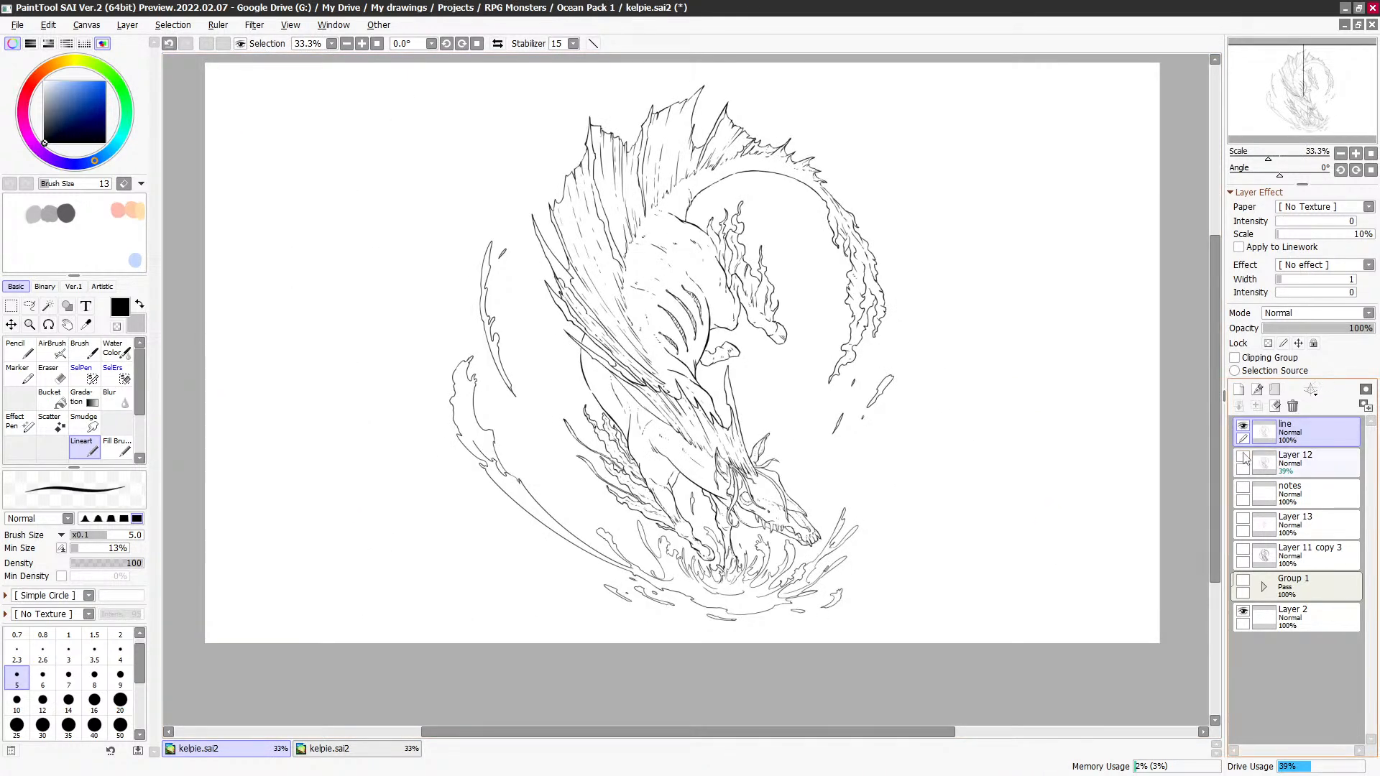
click(1243, 459)
click(1244, 458)
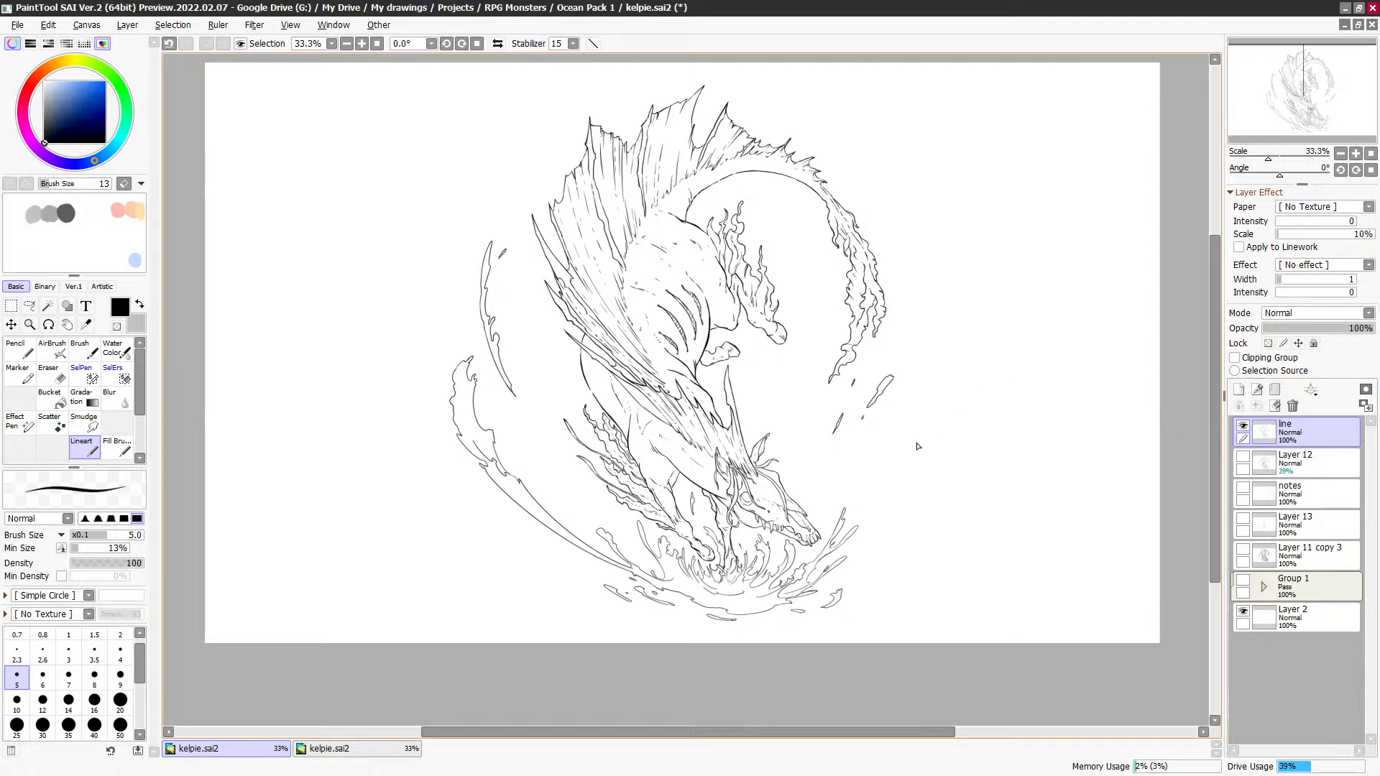
drag(885, 500, 871, 544)
key(ctrl+s)
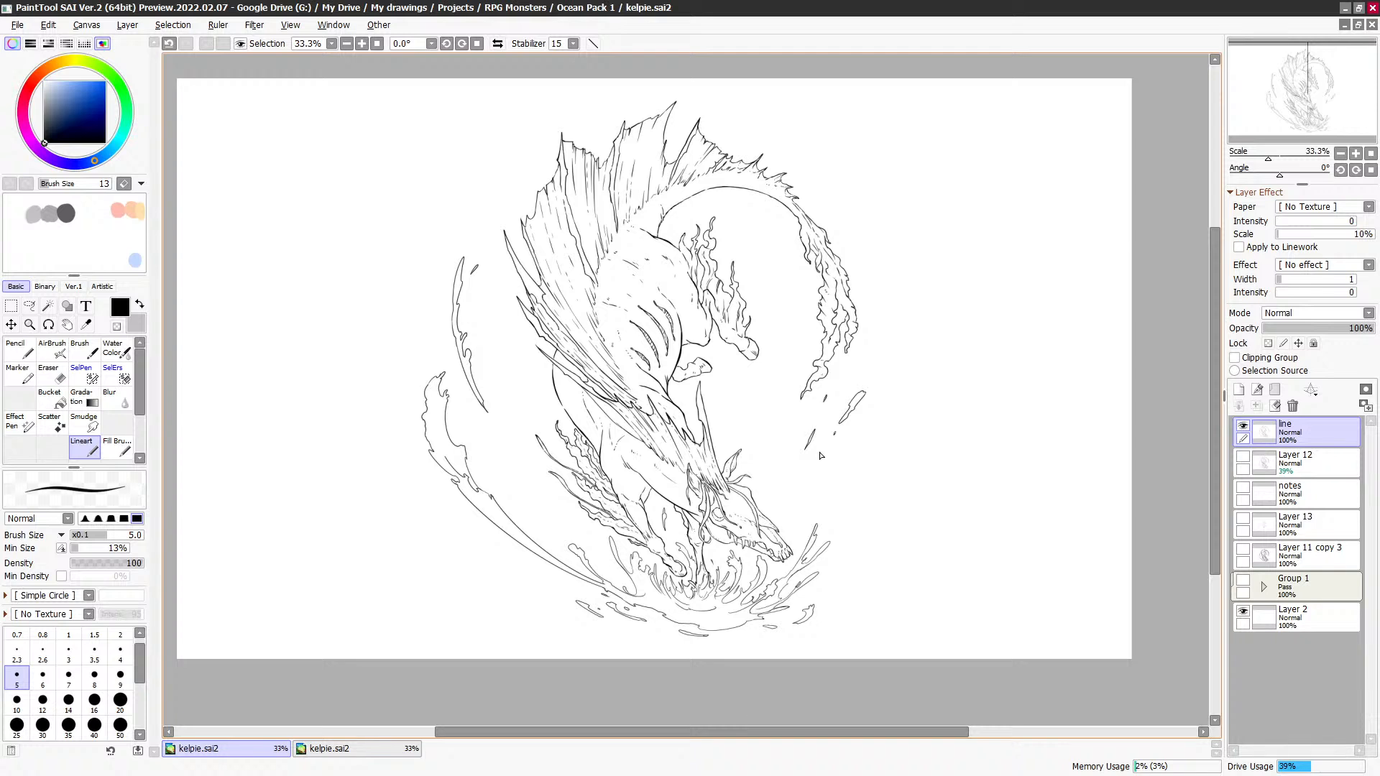
Step: Set the Lineart brush size to 3 and touch up the kelpie's outer belly outline below the mane
scroll(557, 309, up, 3)
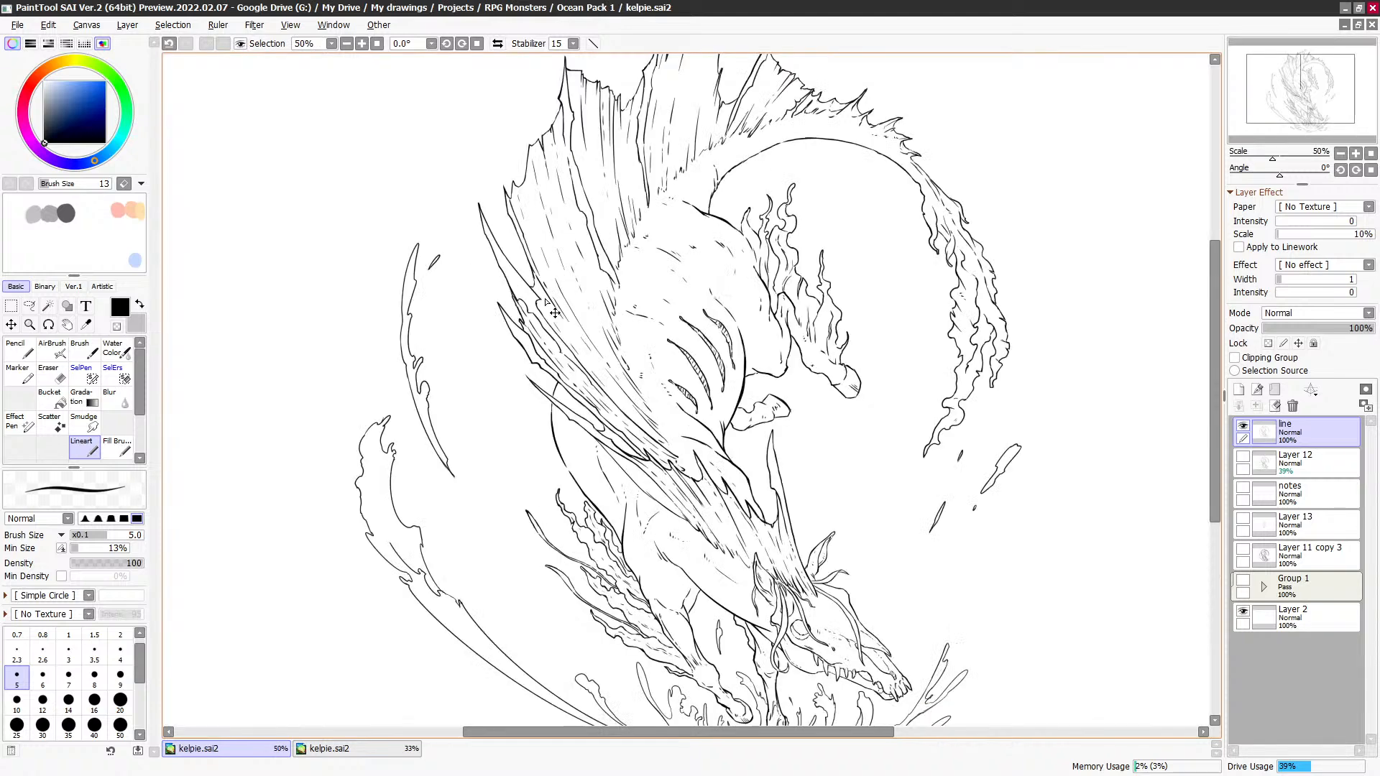
scroll(573, 392, down, 5)
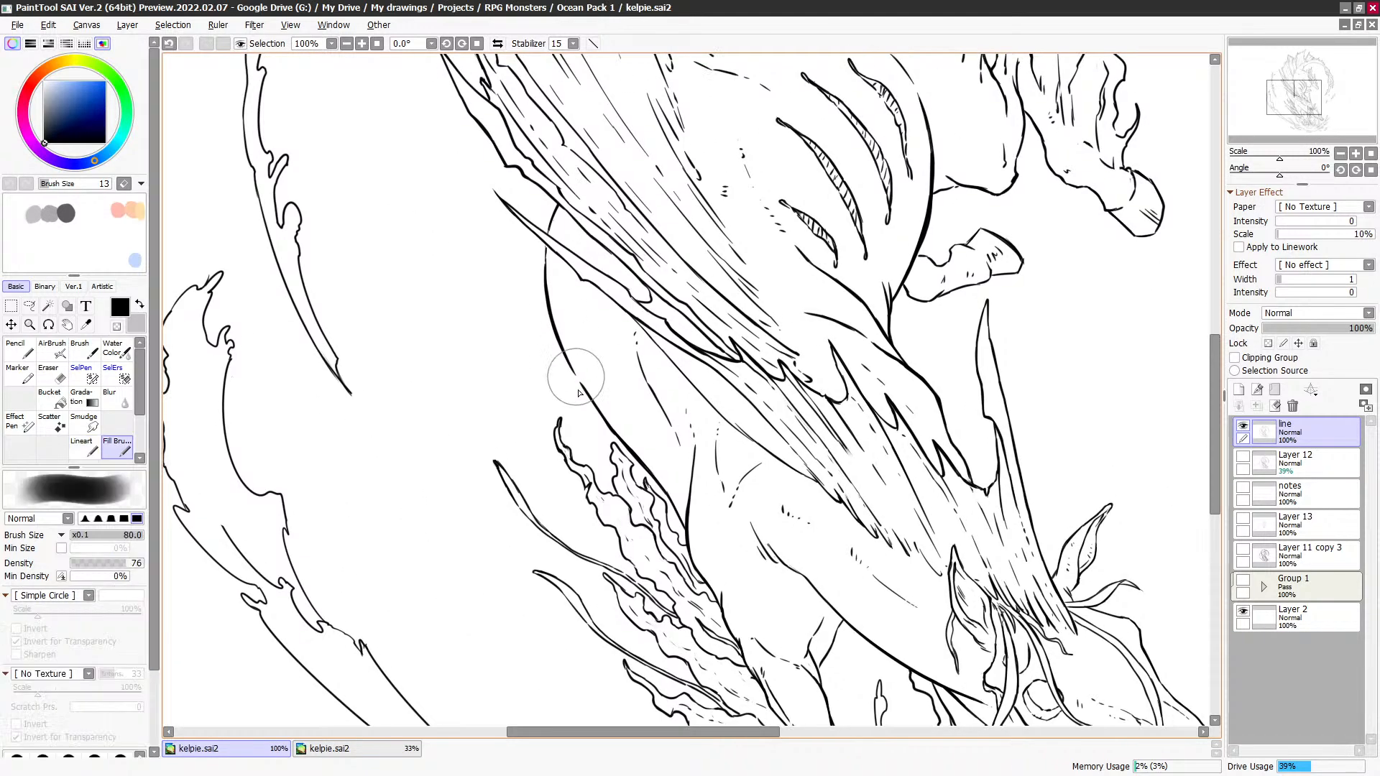
key(bracketleft)
key(bracketleft)
key(bracketleft)
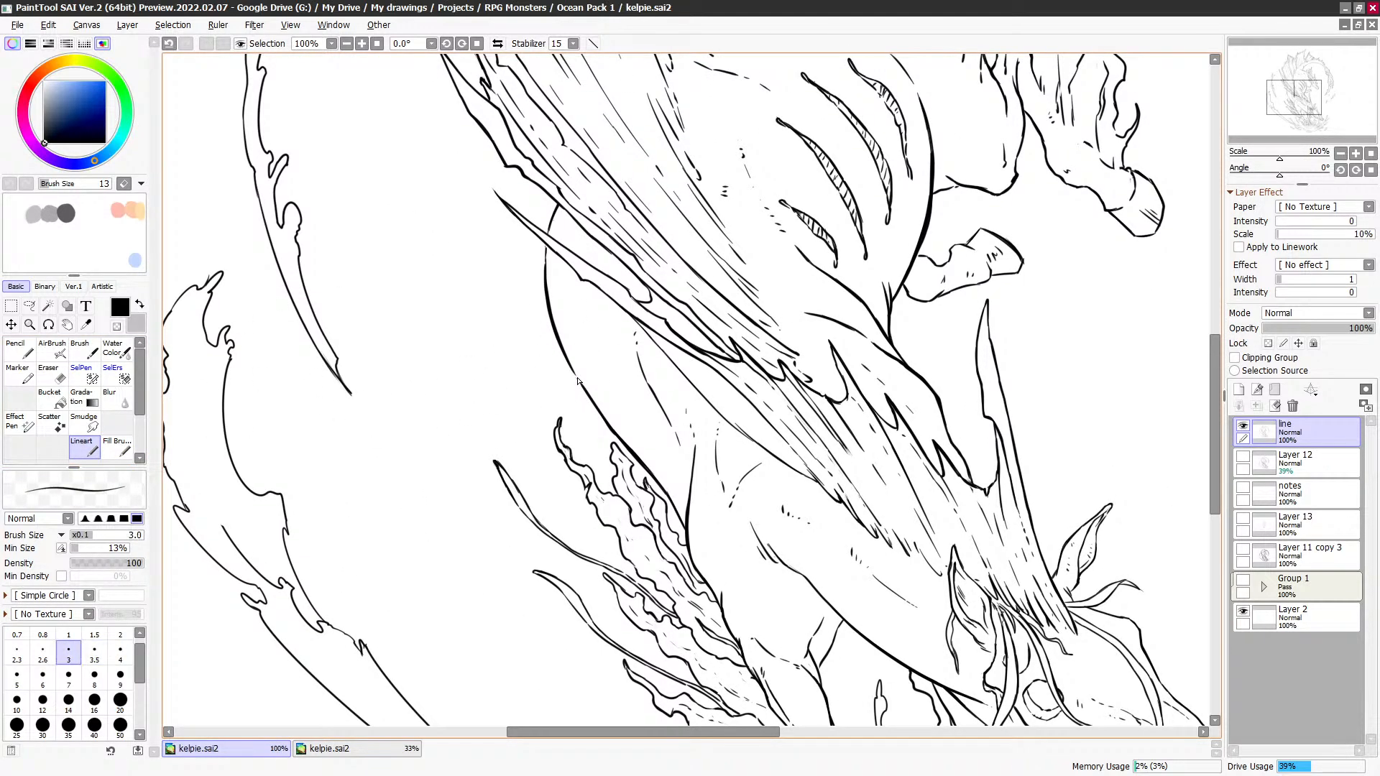
mouse_move(577, 379)
mouse_down()
mouse_move(590, 397)
mouse_move(581, 378)
mouse_up()
key(ctrl+z)
key(ctrl+z)
key(ctrl+z)
key(ctrl+z)
key(ctrl+z)
key(ctrl+z)
Step: Clean up stray line ends along the slim upper splash arc and the tip of the larger arc
drag(724, 191, 744, 166)
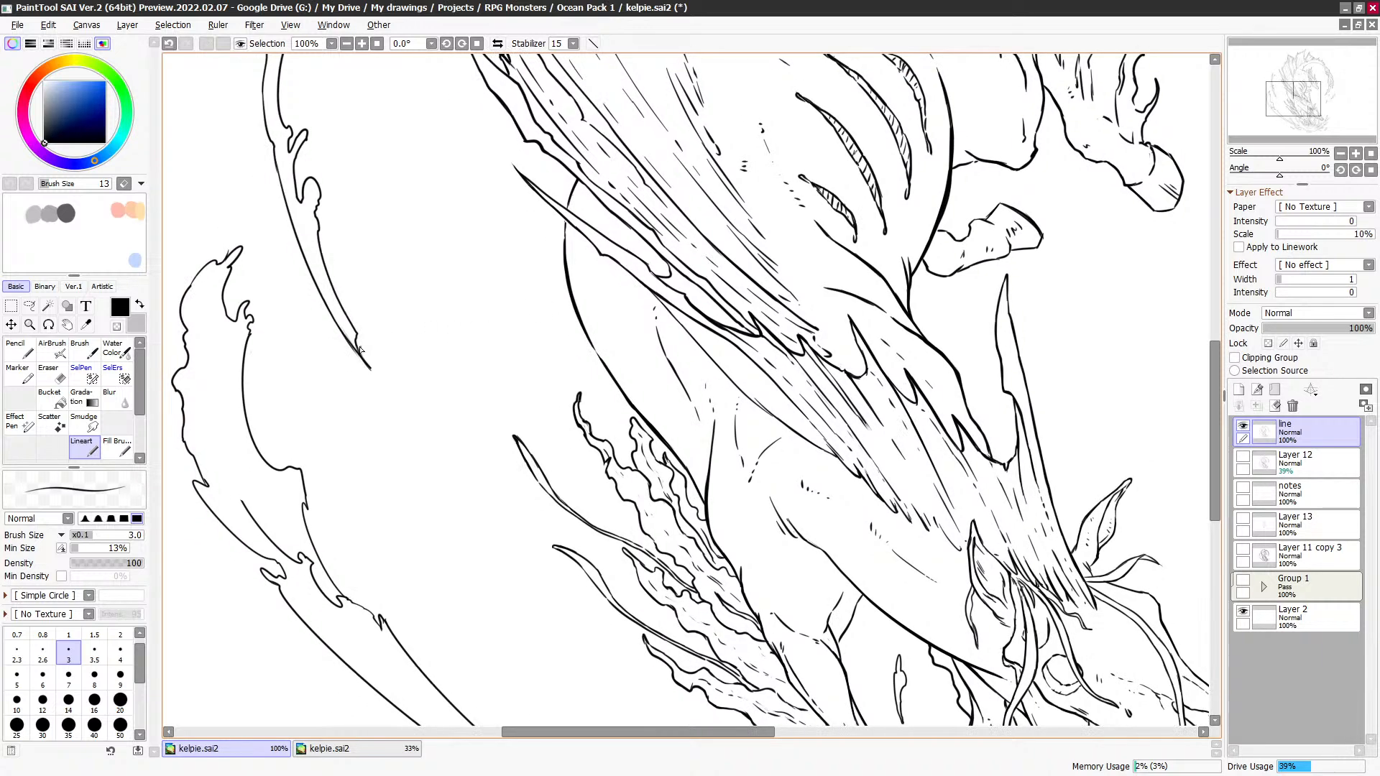
key(minus)
drag(338, 194, 354, 277)
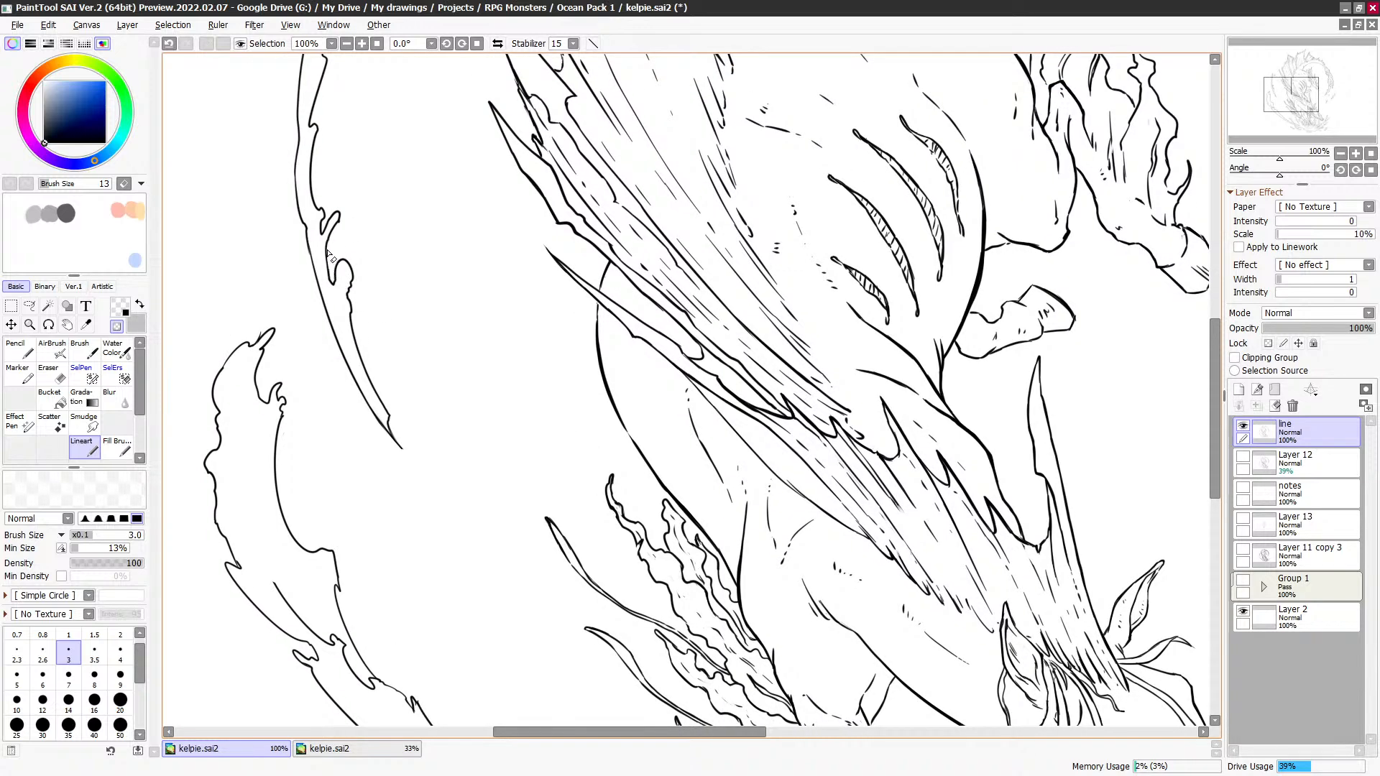
drag(341, 227, 326, 270)
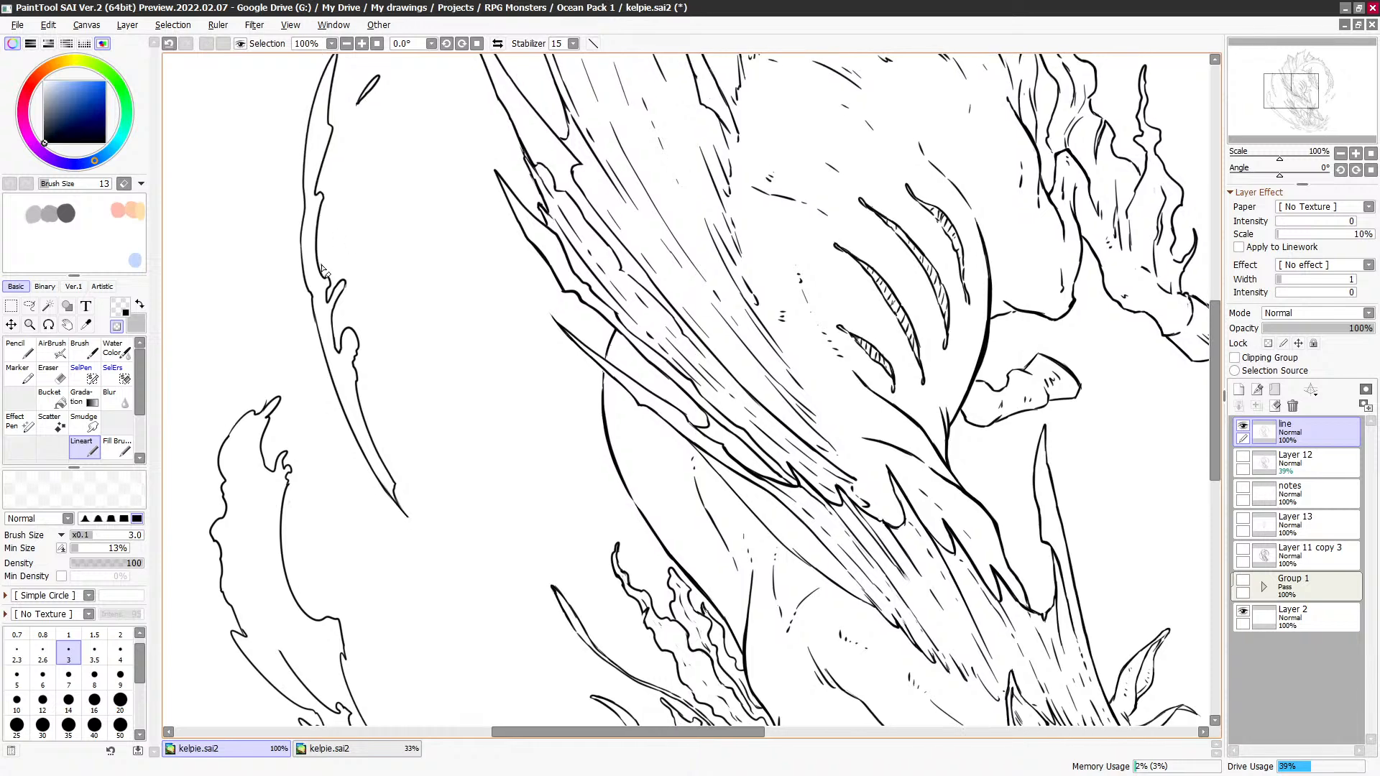
drag(333, 191, 339, 244)
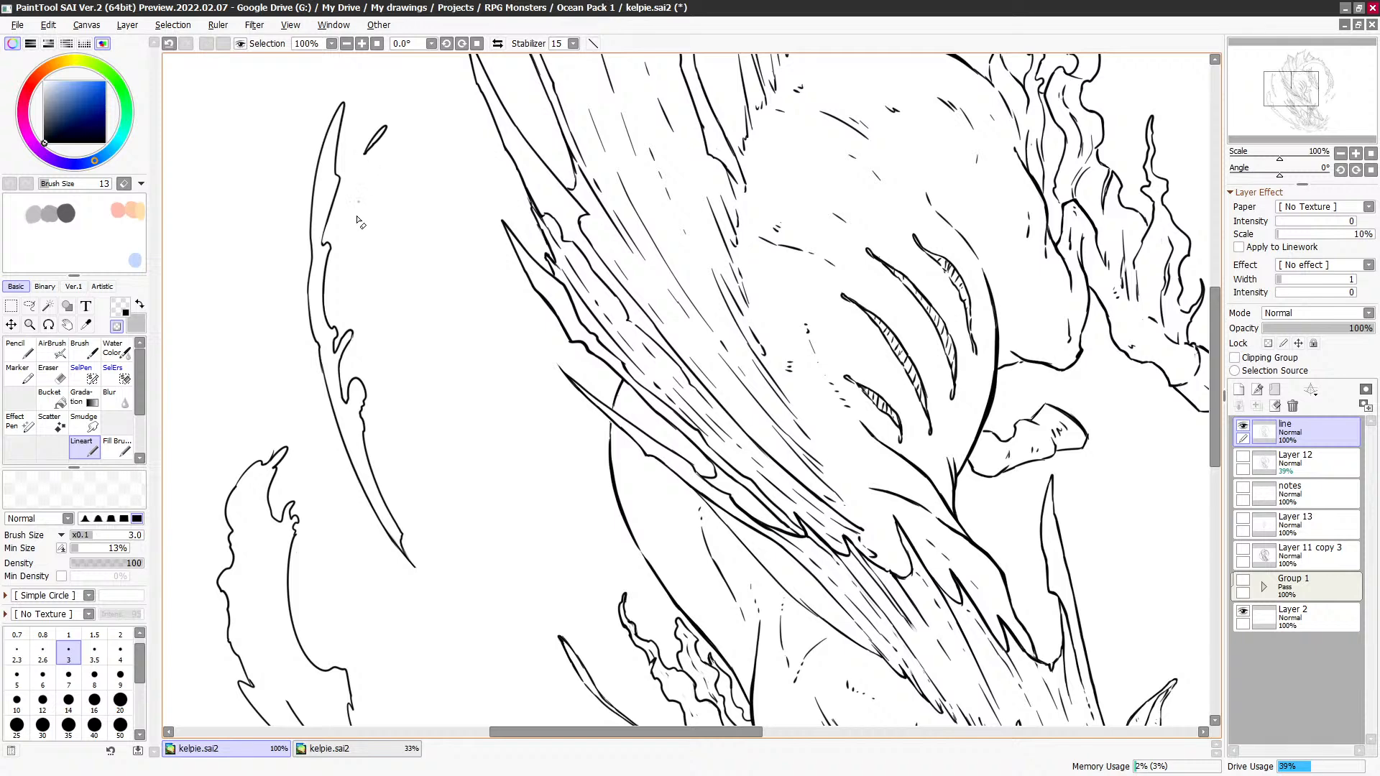
drag(361, 223, 479, 138)
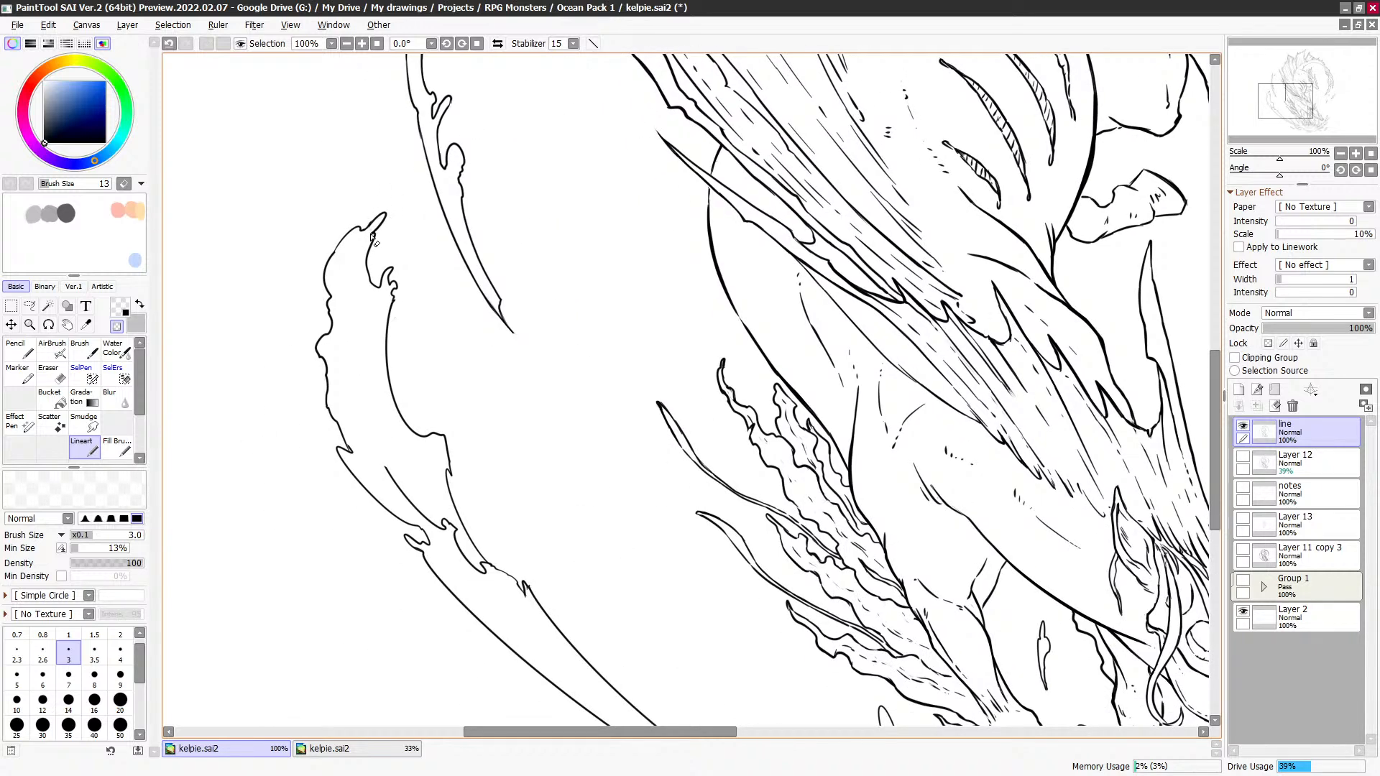
drag(366, 393, 345, 273)
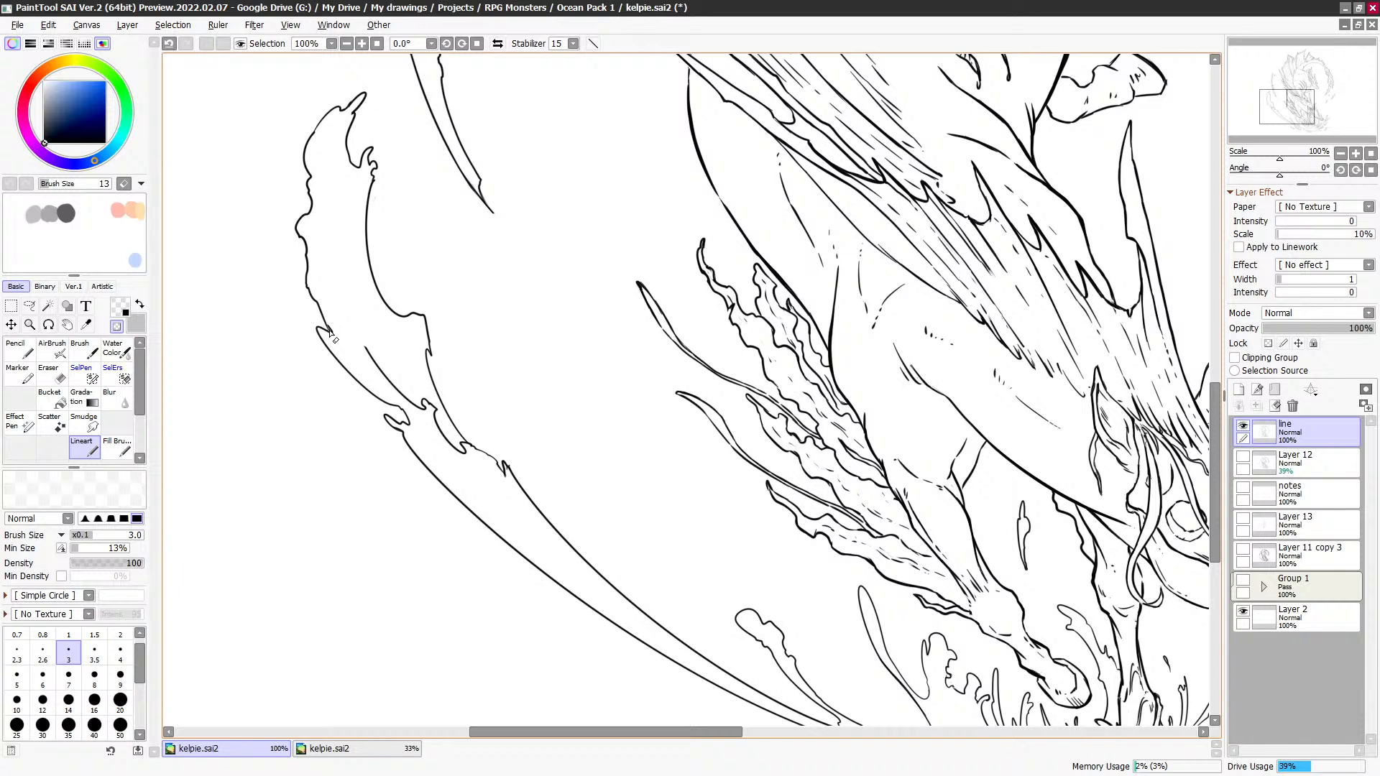
Step: Draw short inner contour lines on the upper part of the large splash arc, undoing the unwanted strokes
key(minus)
key(minus)
key(minus)
mouse_move(299, 234)
mouse_down()
mouse_move(341, 243)
mouse_move(325, 223)
mouse_move(374, 168)
mouse_move(316, 185)
mouse_move(369, 153)
mouse_move(330, 113)
mouse_up()
key(ctrl+z)
key(ctrl+z)
key(ctrl+z)
key(ctrl+z)
key(ctrl+z)
key(ctrl+z)
key(ctrl+z)
key(ctrl+z)
key(ctrl+z)
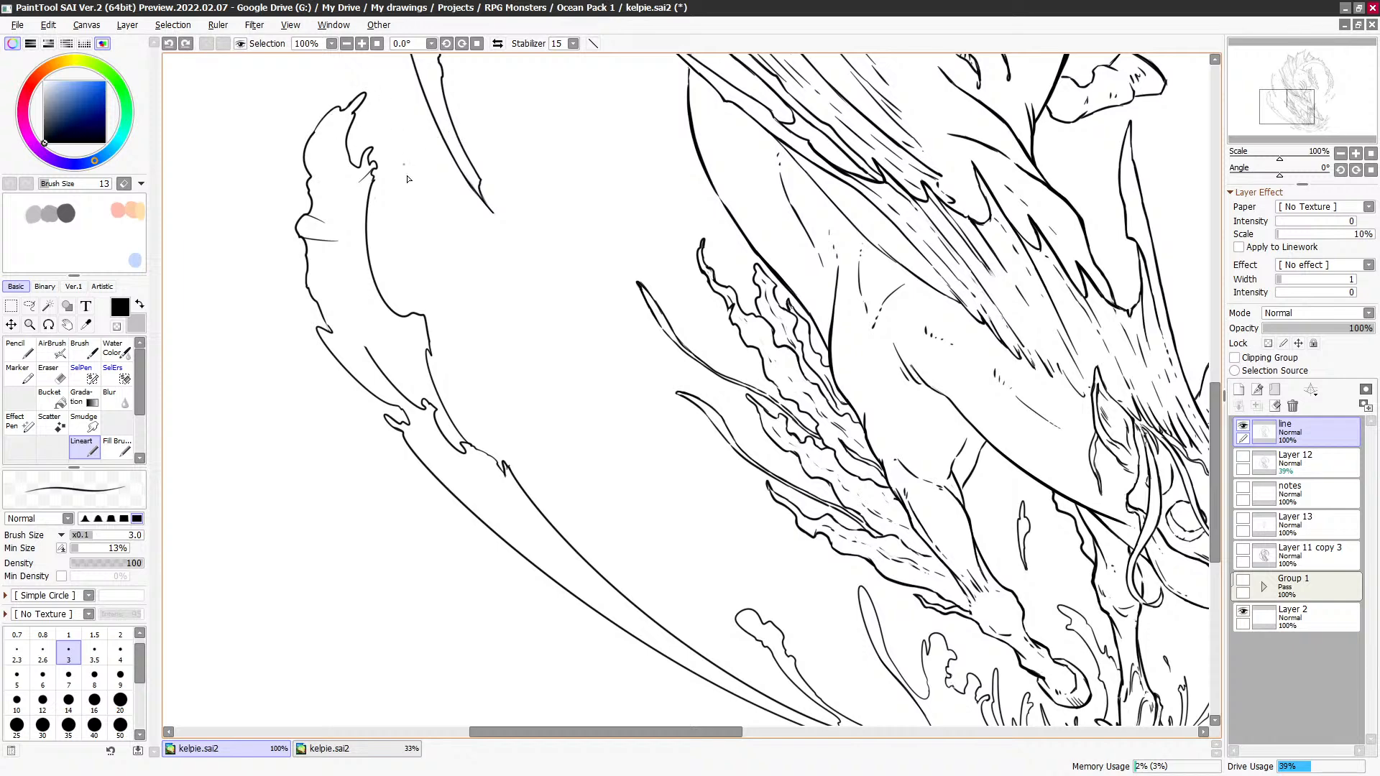
Step: Touch up the notched outline along the lower stretch of the large splash arc
scroll(408, 179, down, 5)
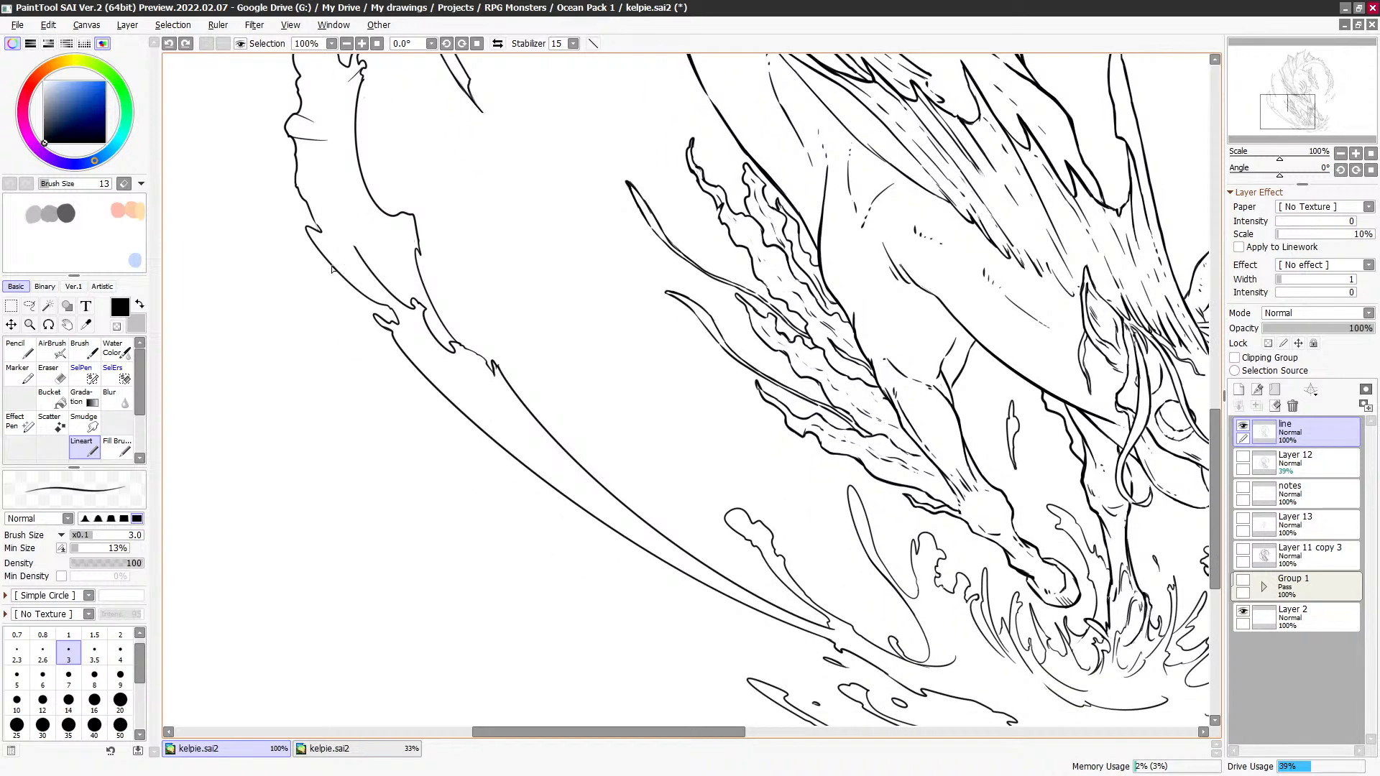
key(minus)
drag(365, 299, 326, 264)
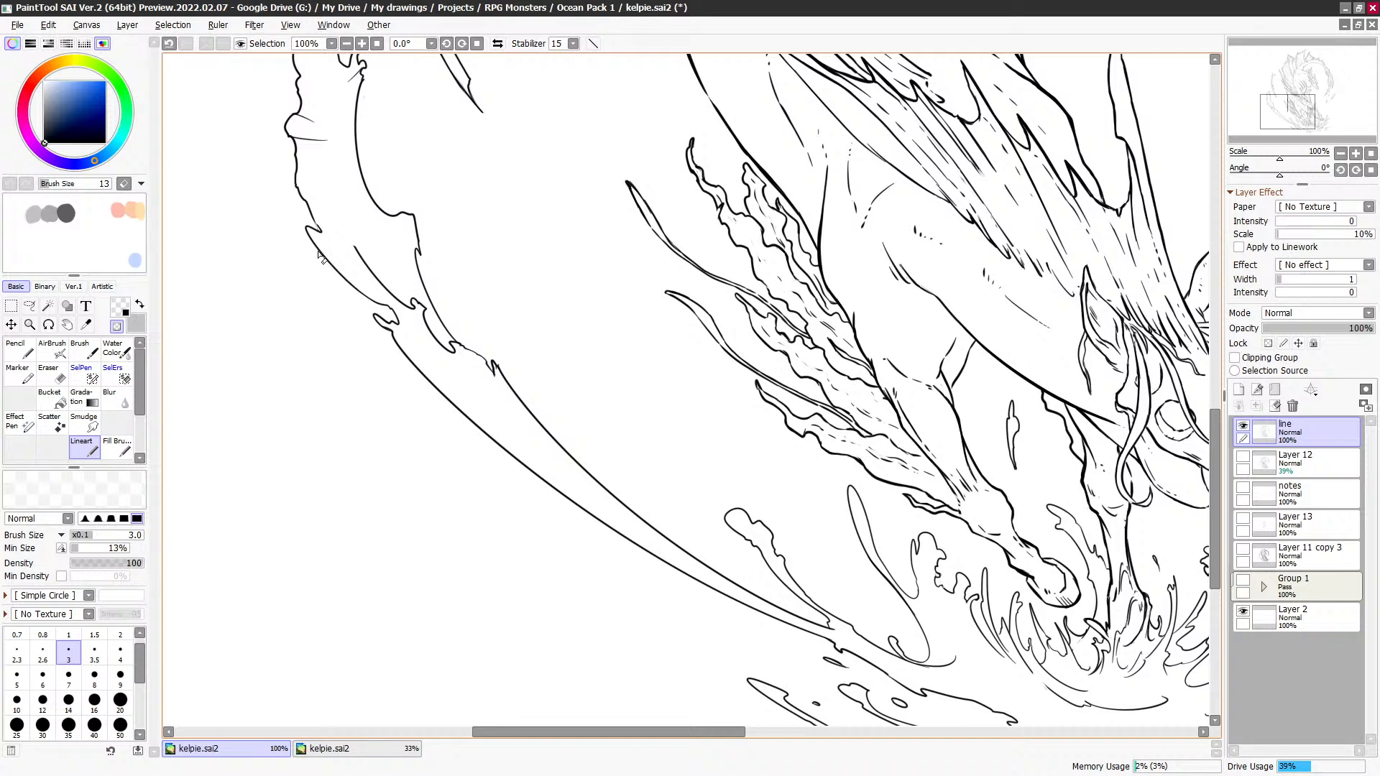
key(minus)
key(minus)
mouse_move(431, 337)
mouse_down()
mouse_move(460, 352)
mouse_move(417, 305)
mouse_move(400, 257)
mouse_move(365, 239)
mouse_up()
key(ctrl+z)
key(minus)
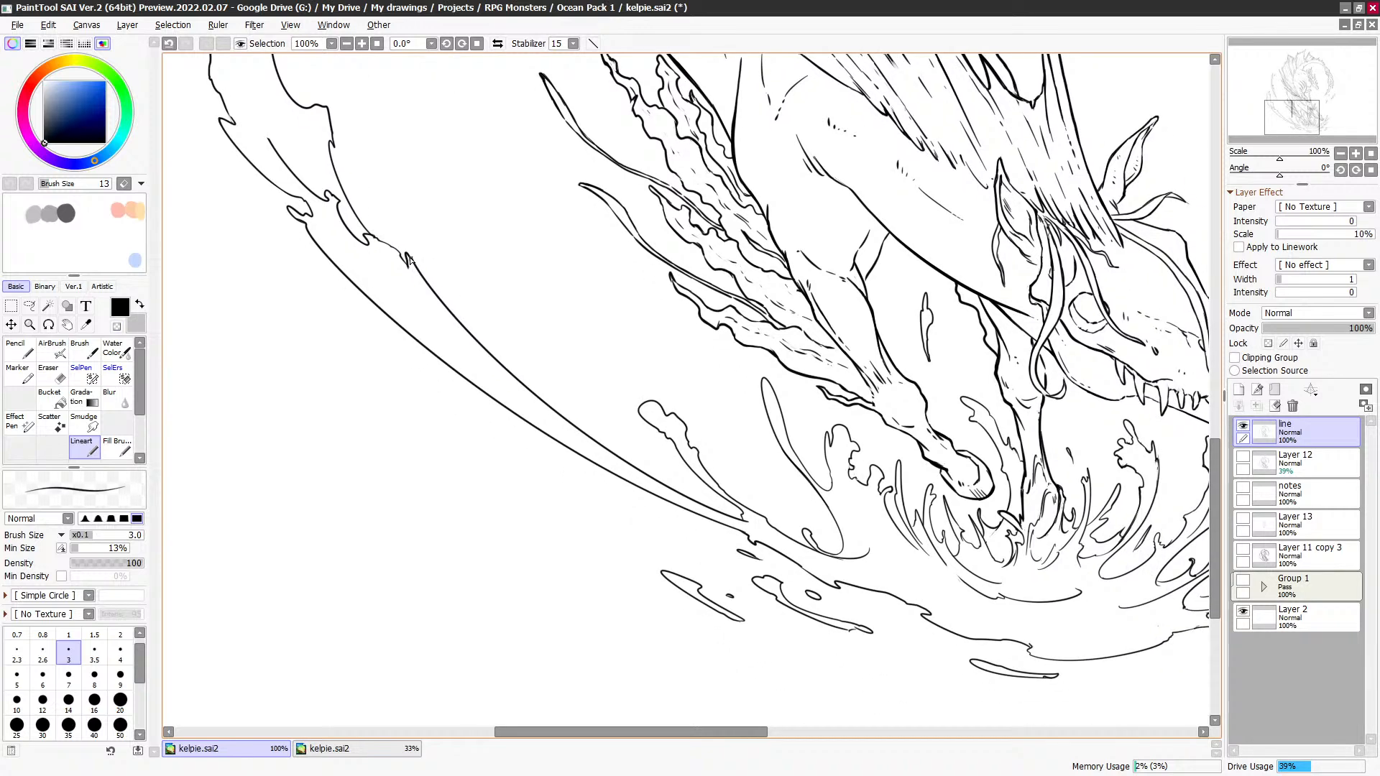
Step: Add small loose droplets among the splash shapes around the kelpie's front hooves
key(minus)
key(minus)
drag(950, 263, 747, 377)
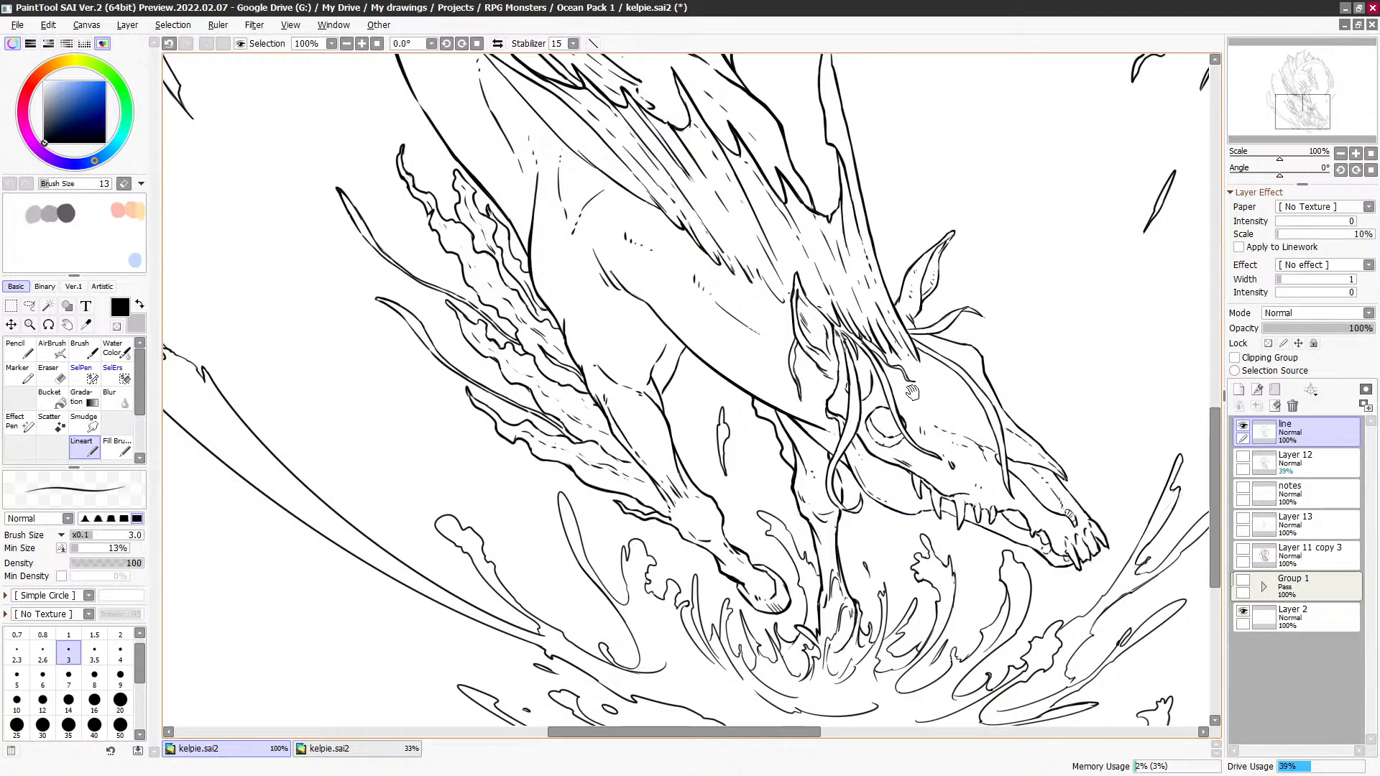
drag(876, 420, 820, 267)
drag(692, 468, 611, 319)
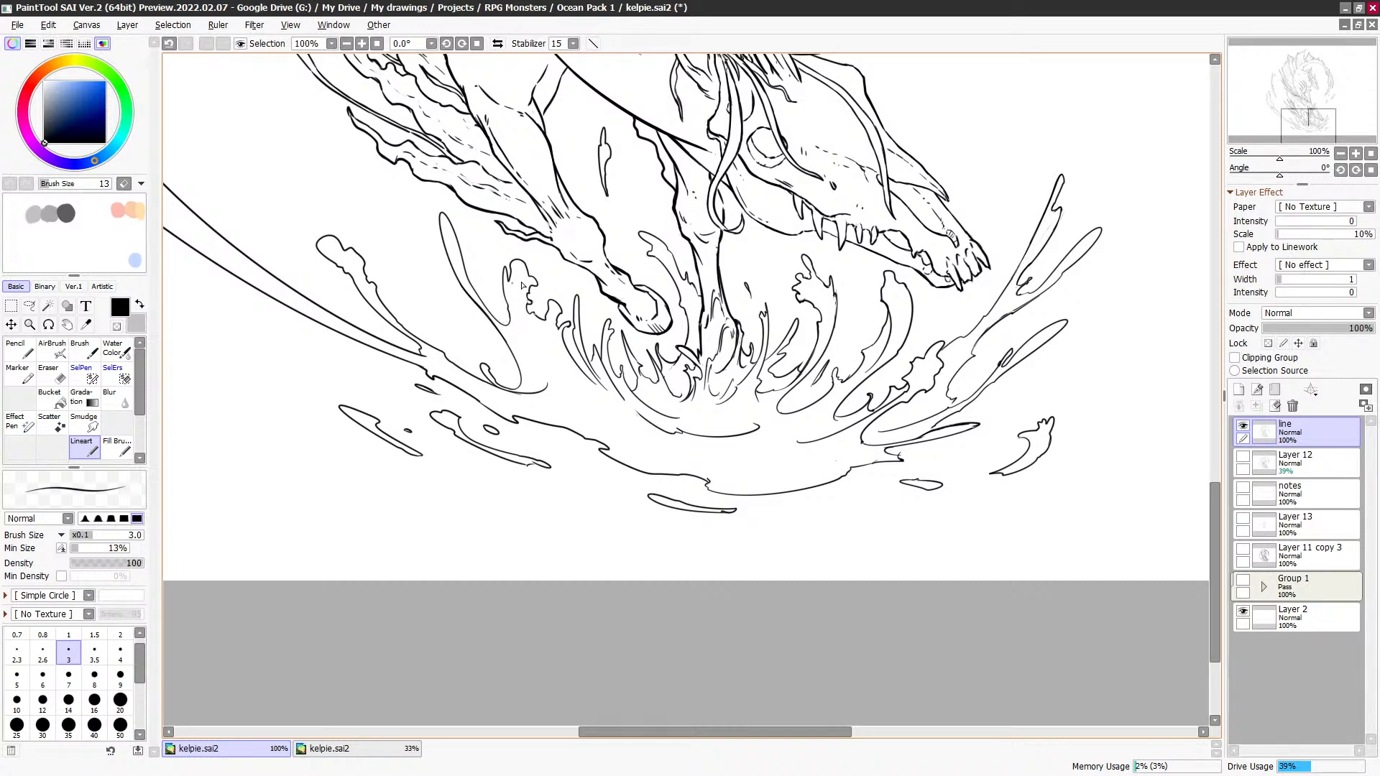
drag(820, 259, 785, 272)
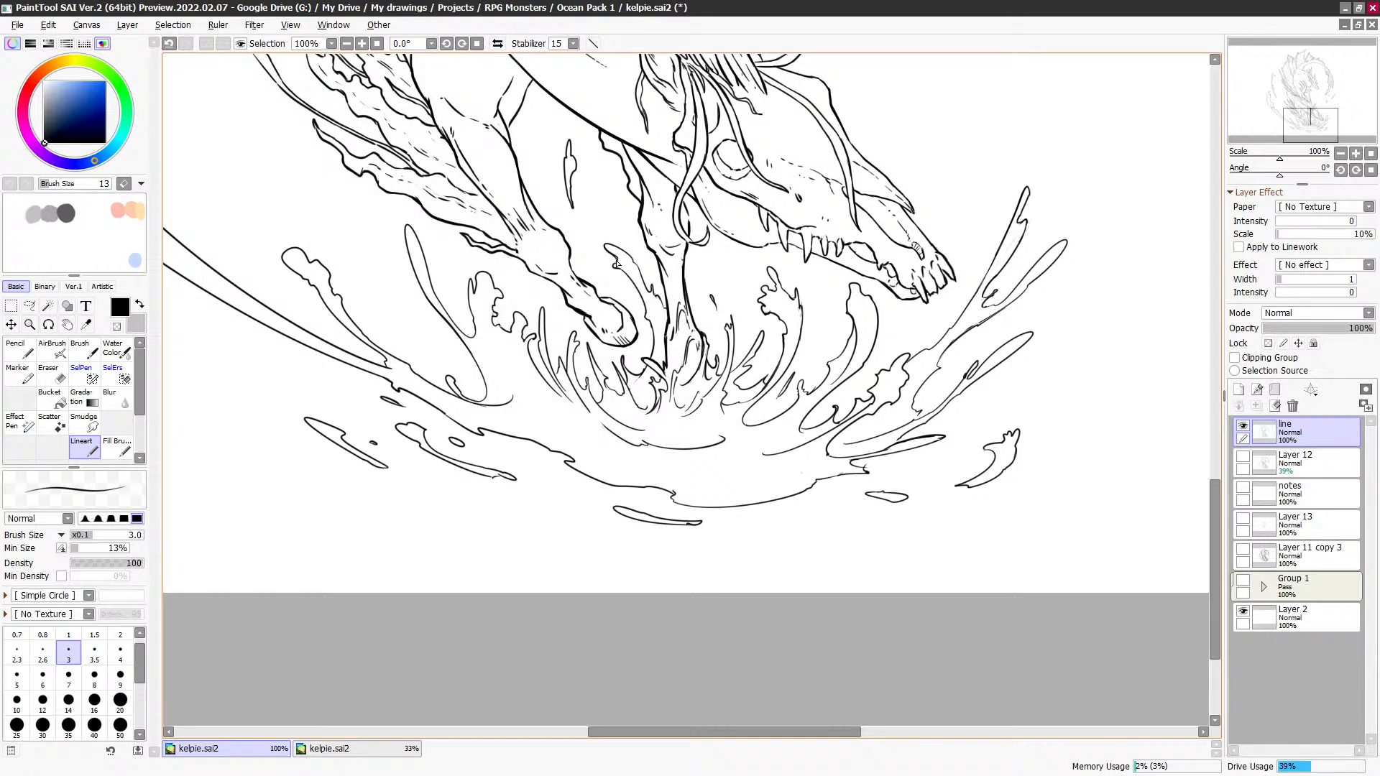
key(minus)
key(minus)
key(minus)
key(minus)
drag(444, 264, 447, 260)
key(ctrl+z)
key(ctrl+z)
drag(413, 318, 419, 320)
Step: Try adding a small droplet between the kelpie's muzzle and the outer splash
mouse_move(893, 263)
mouse_down()
mouse_move(825, 338)
mouse_move(755, 382)
mouse_move(757, 367)
mouse_up()
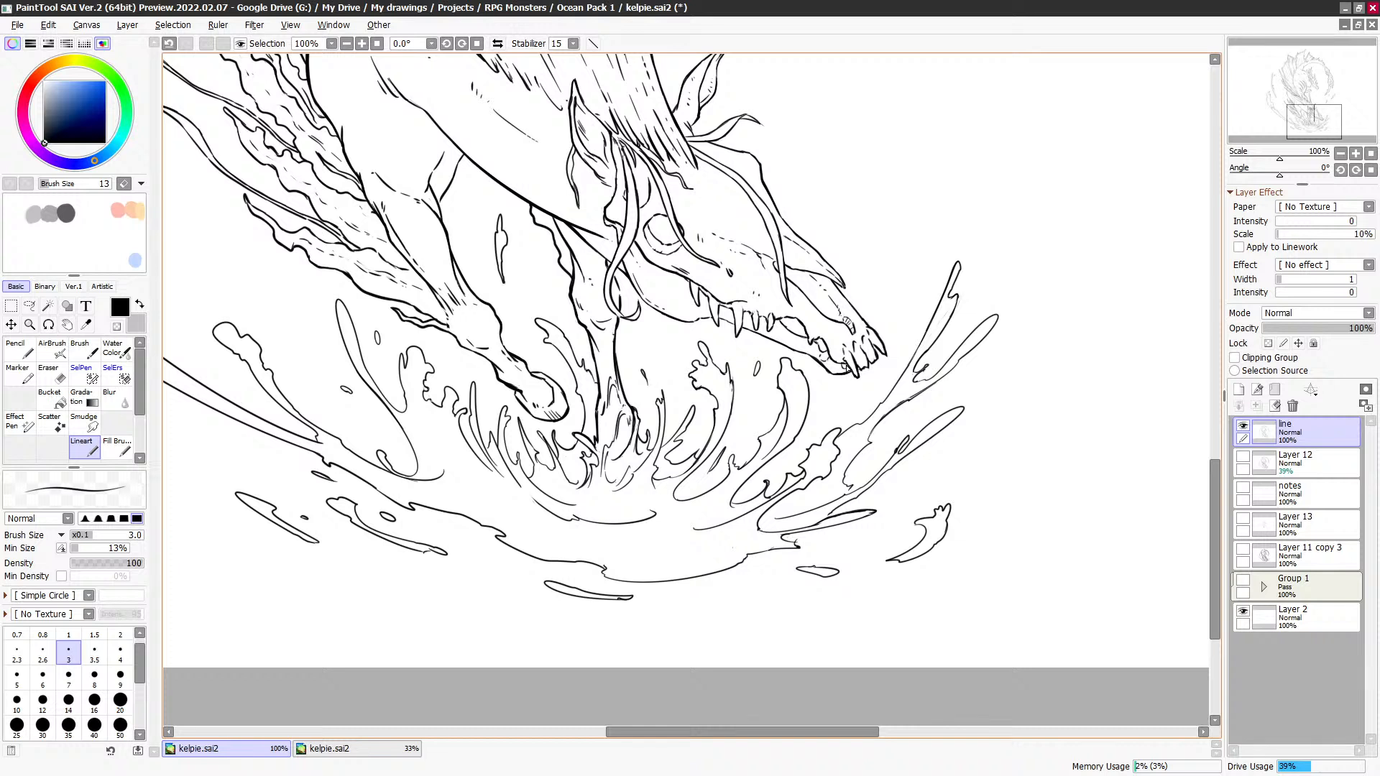
drag(837, 373, 840, 351)
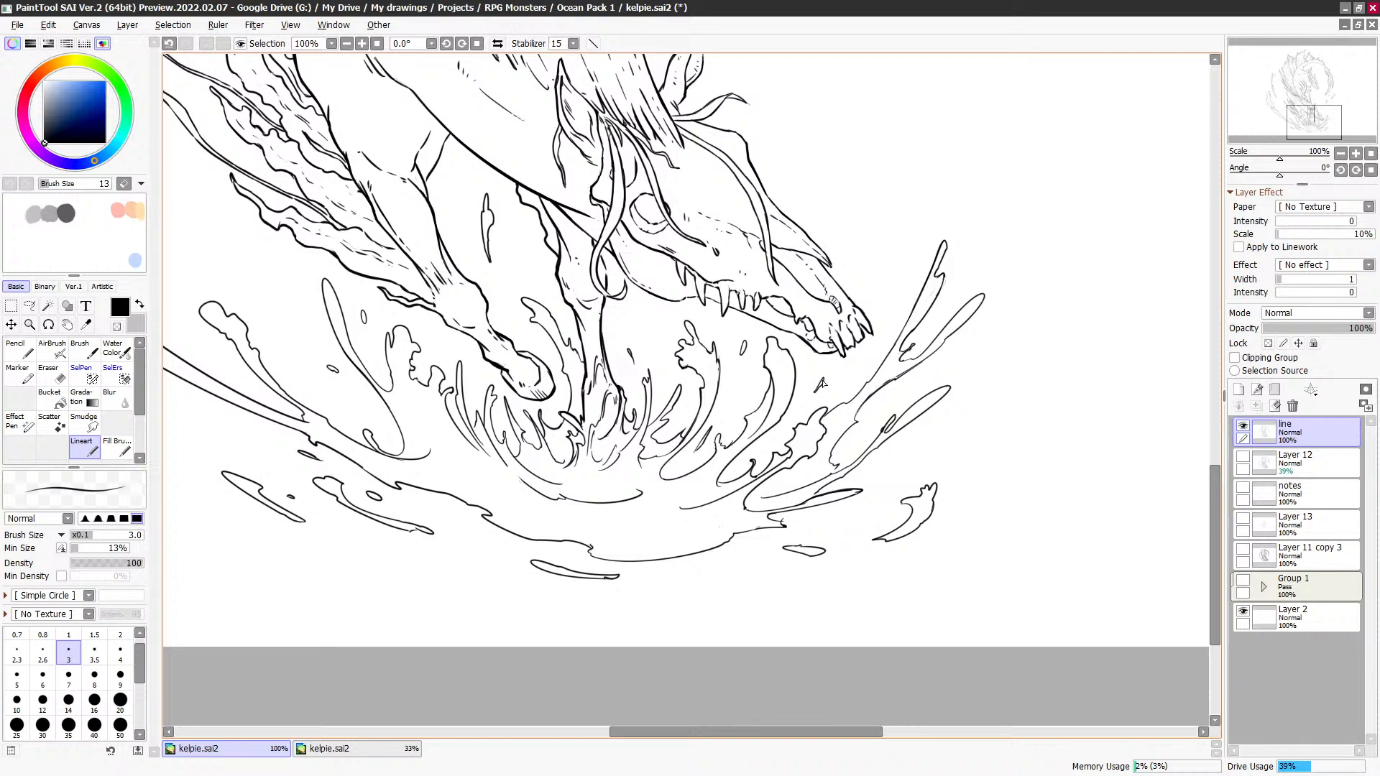
key(ctrl+z)
drag(829, 383, 804, 412)
key(ctrl+z)
key(ctrl+z)
scroll(897, 325, up, 3)
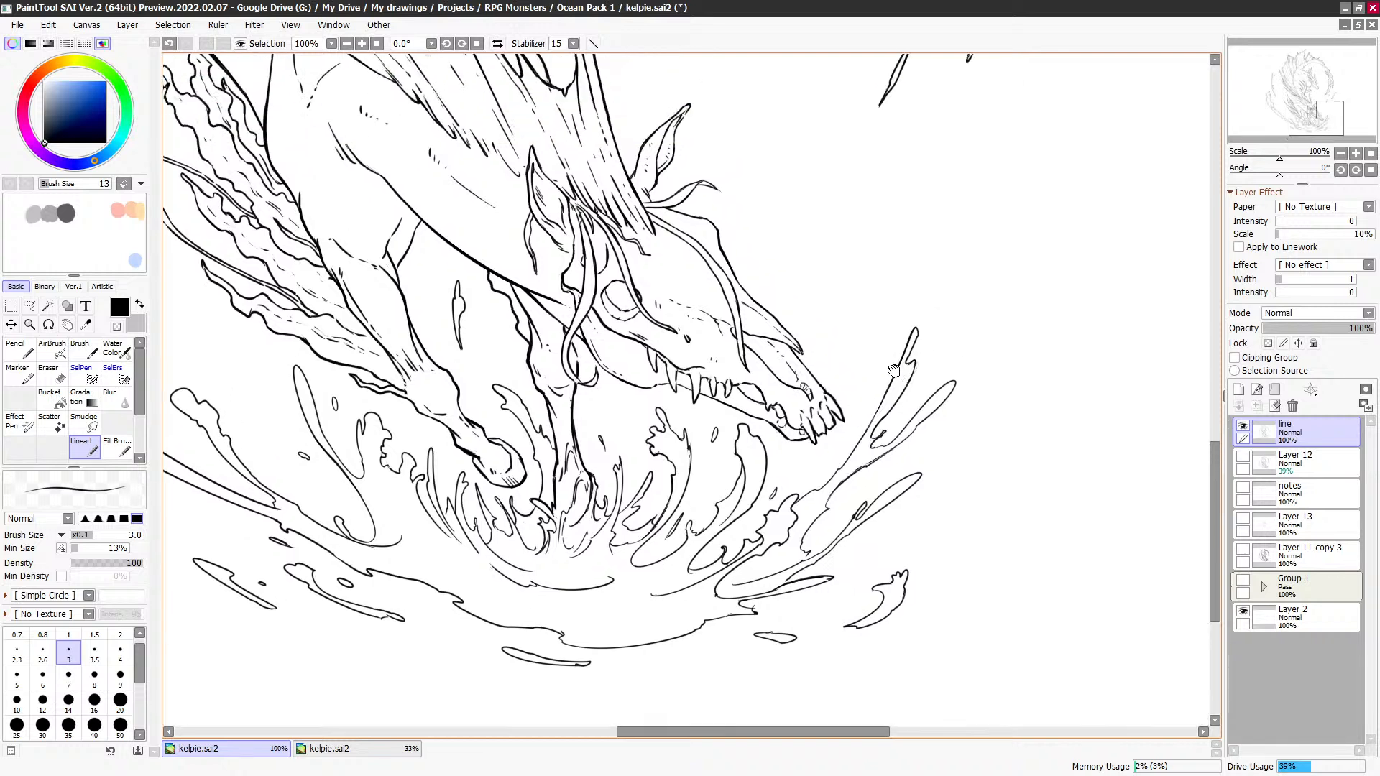
key(ctrl+z)
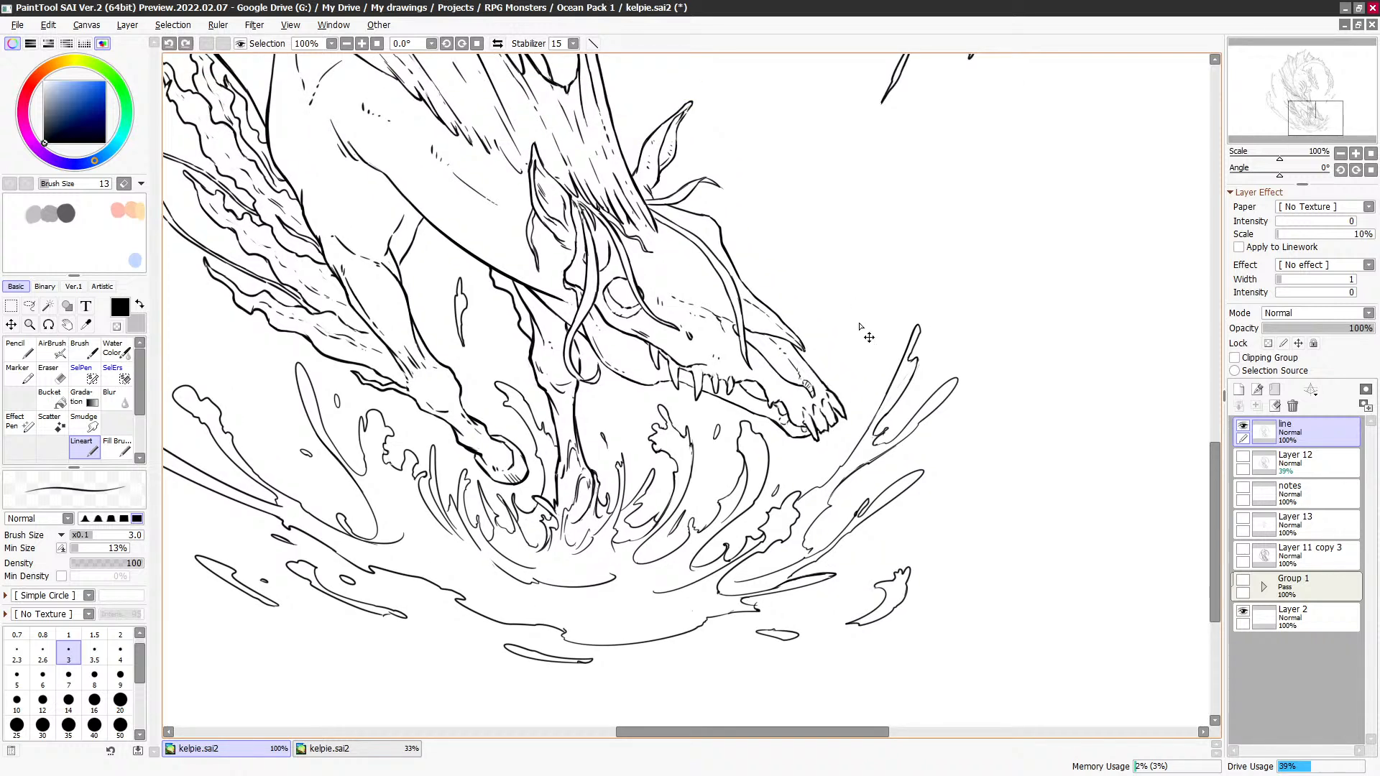
Step: Add tiny droplets above the splash by the muzzle and among the loose droplets below the tail tip
drag(859, 318, 859, 324)
drag(861, 277, 853, 316)
scroll(865, 206, down, 1)
drag(898, 210, 841, 337)
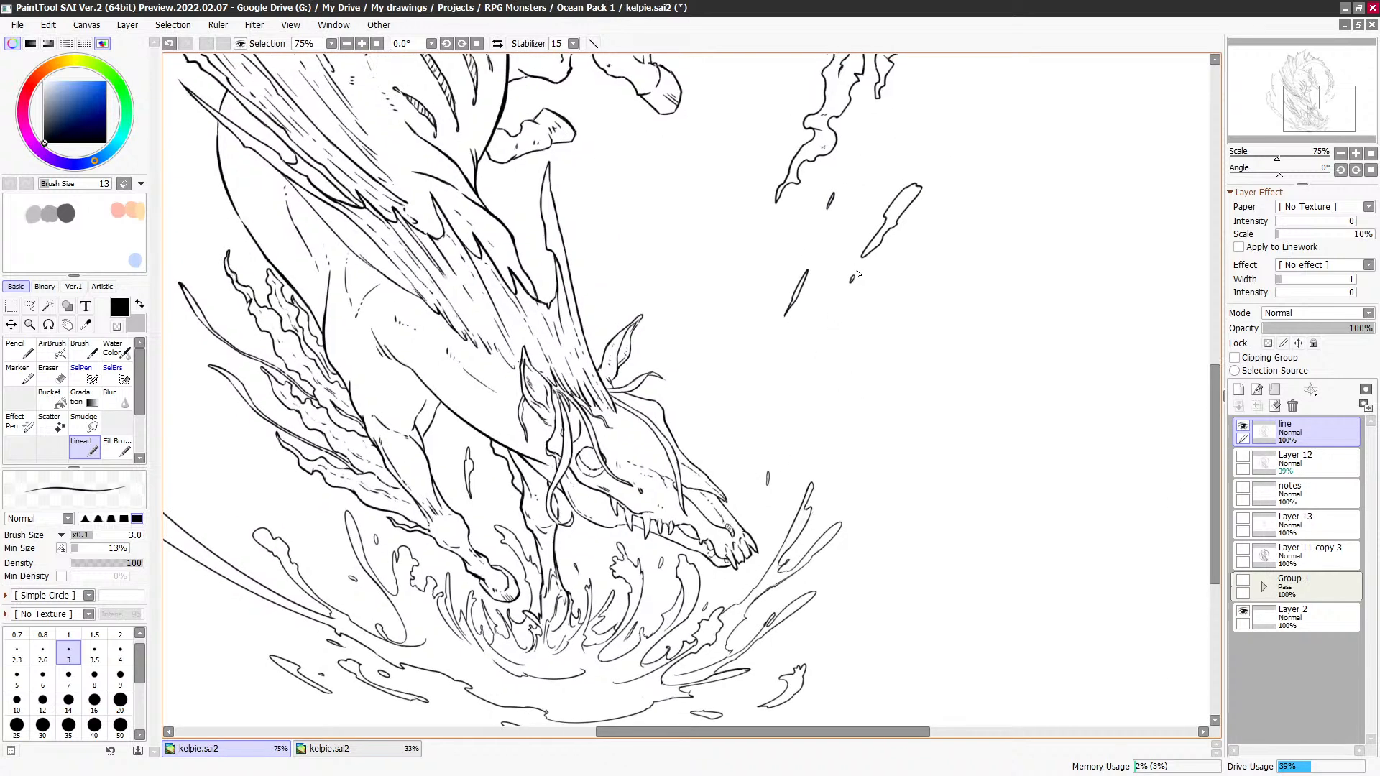
scroll(871, 296, down, 2)
drag(897, 256, 822, 375)
Step: Lasso the loose droplets below the tail tip, rotate them slightly counterclockwise with a free transform, and save the file
key(l)
mouse_move(765, 248)
mouse_down()
mouse_move(721, 412)
mouse_move(726, 367)
mouse_up()
key(ctrl+t)
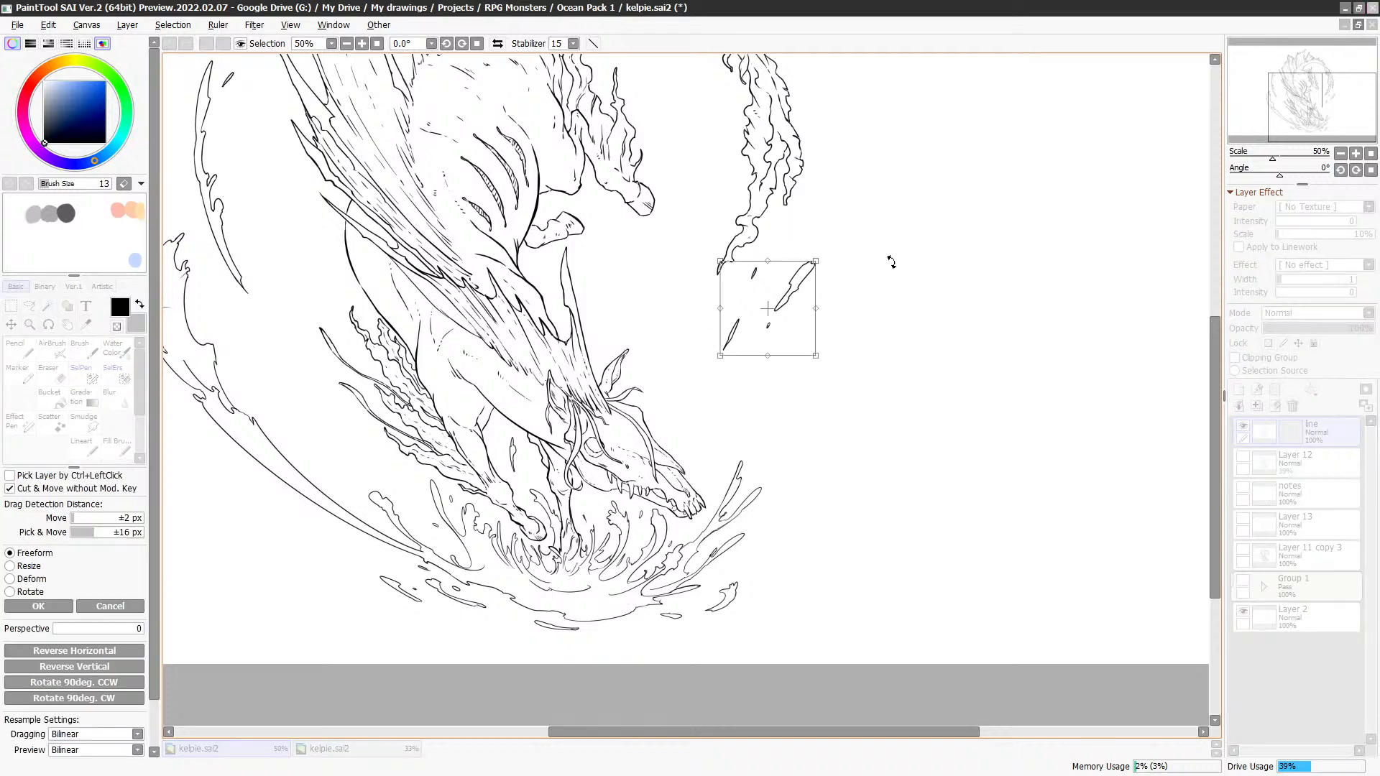
mouse_move(890, 259)
mouse_down()
mouse_move(902, 240)
mouse_move(887, 226)
mouse_up()
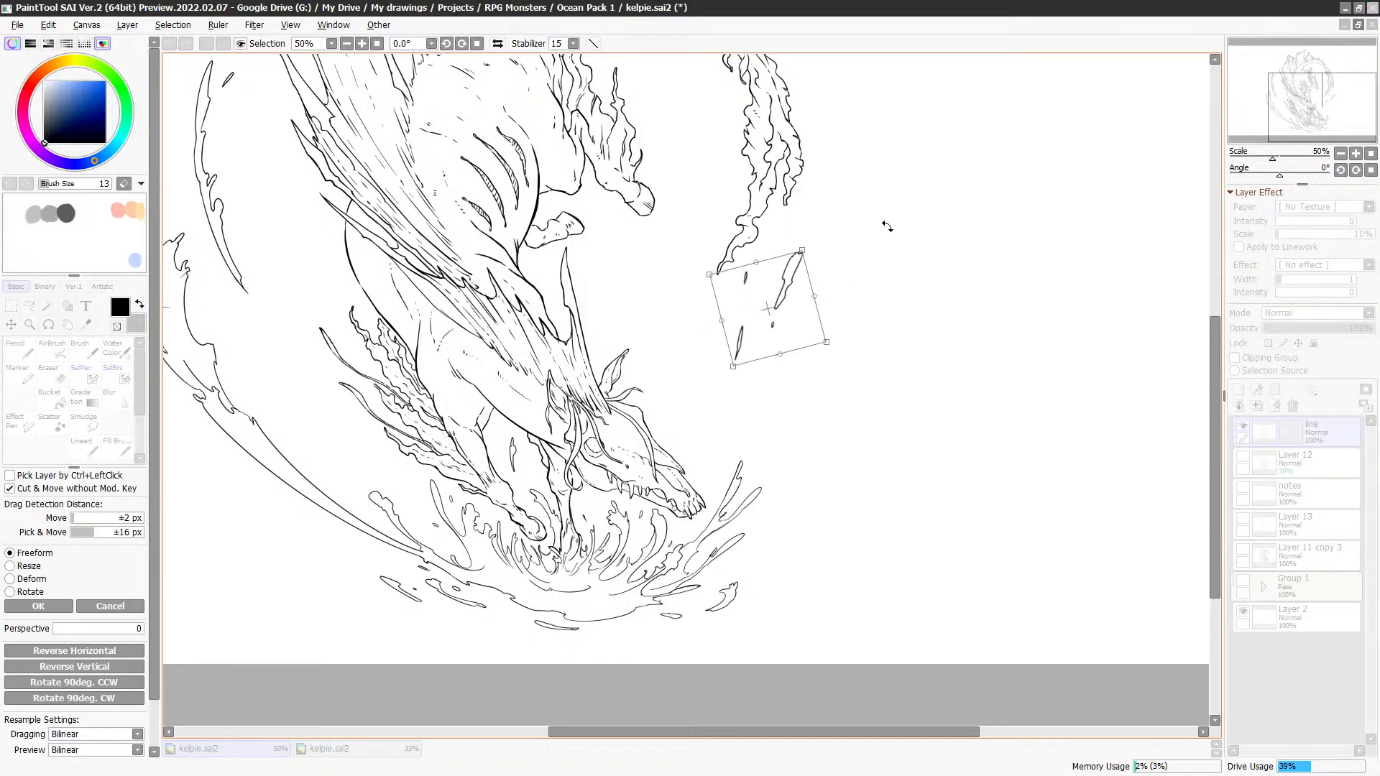
scroll(891, 225, down, 2)
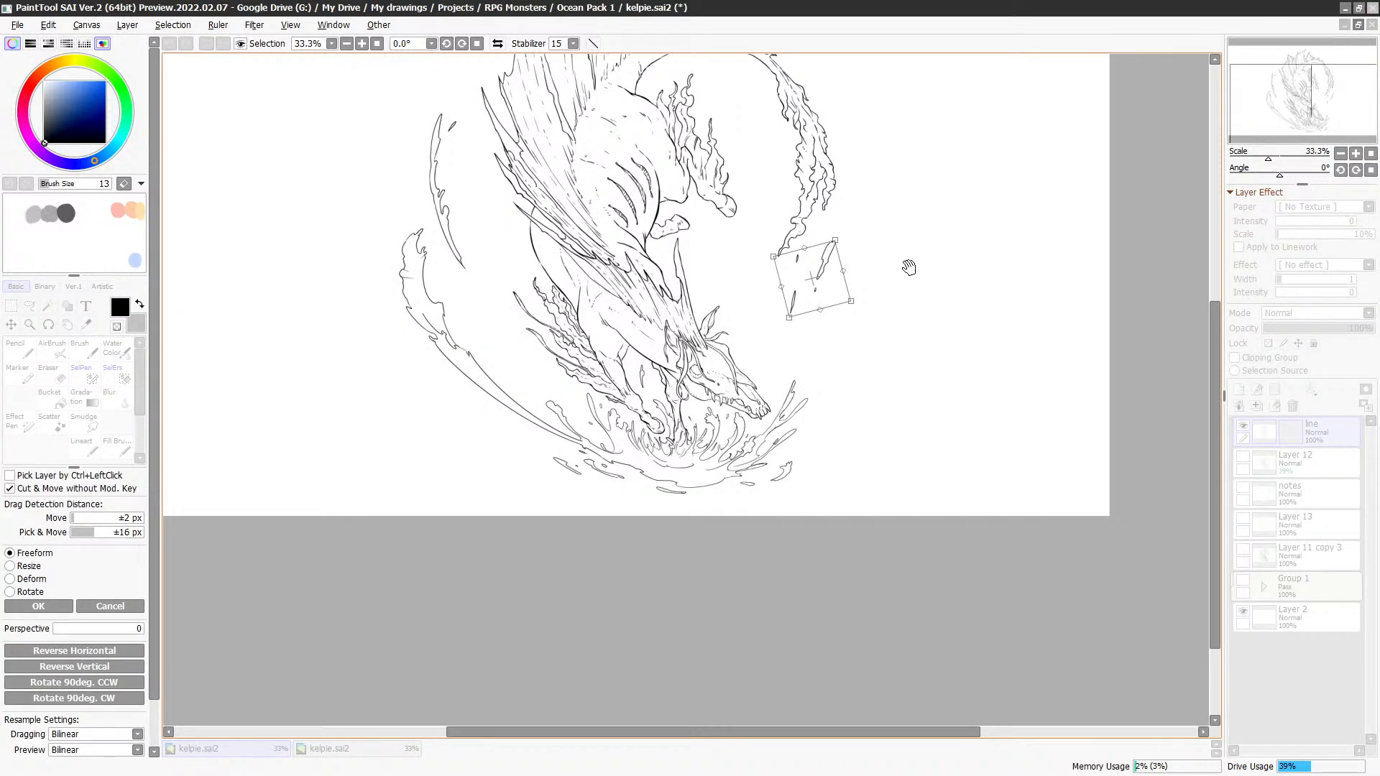
scroll(802, 323, up, 1)
drag(803, 325, 849, 315)
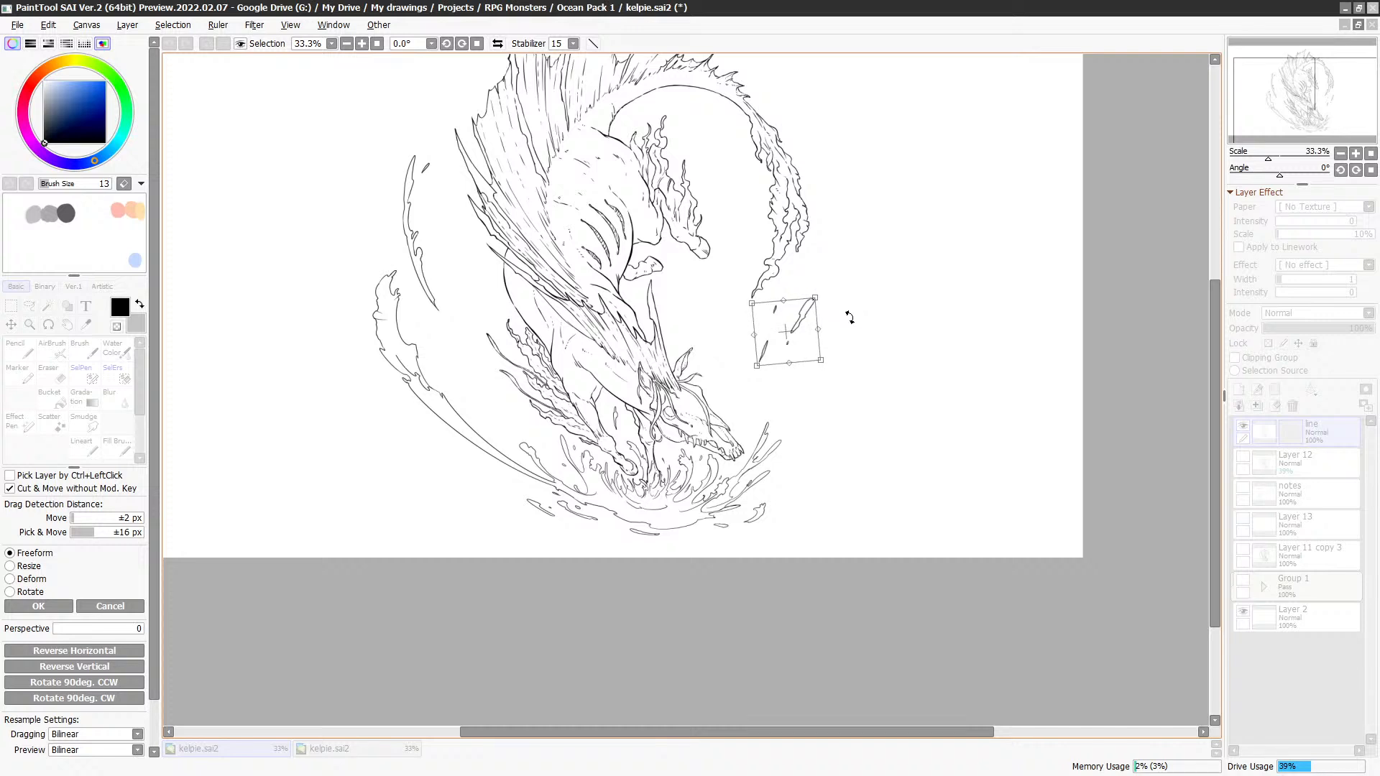
key(Return)
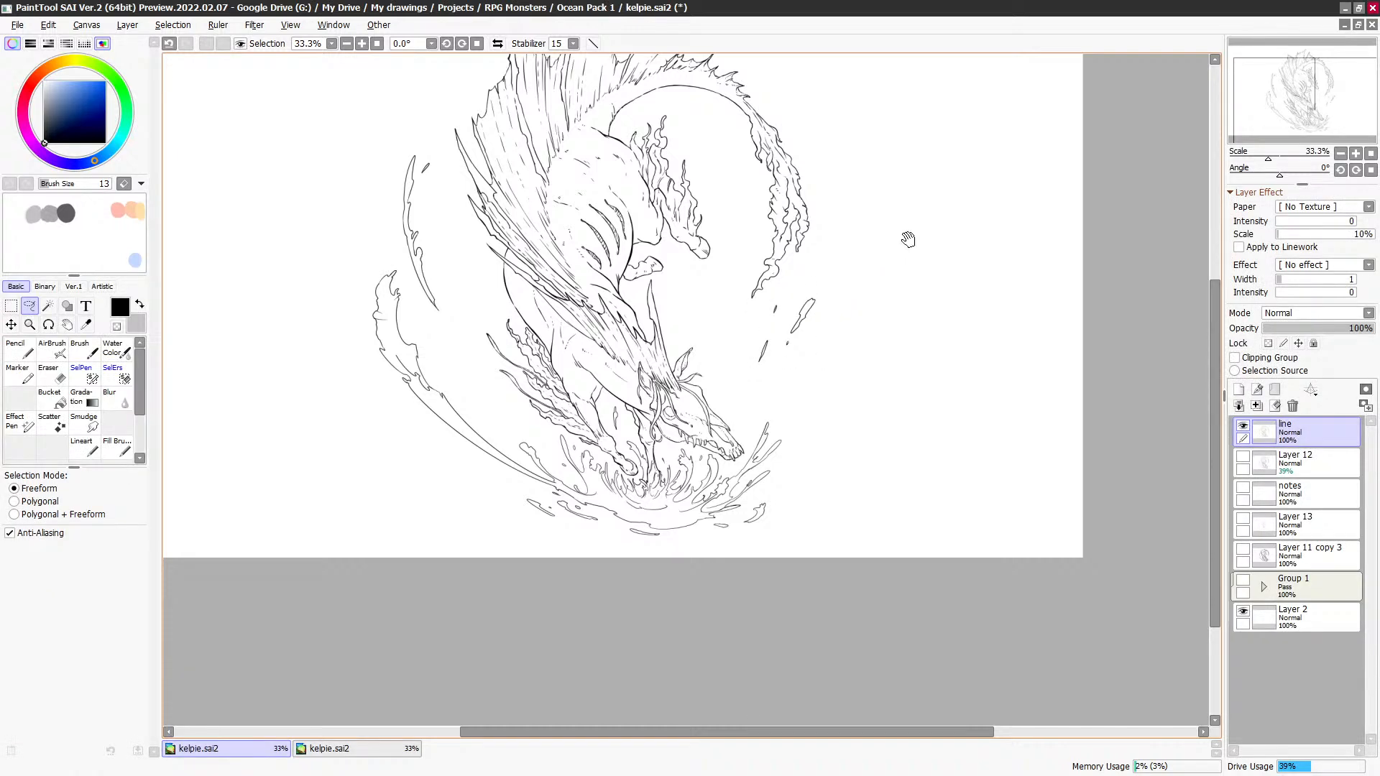
scroll(913, 323, up, 2)
drag(909, 352, 919, 353)
key(ctrl+s)
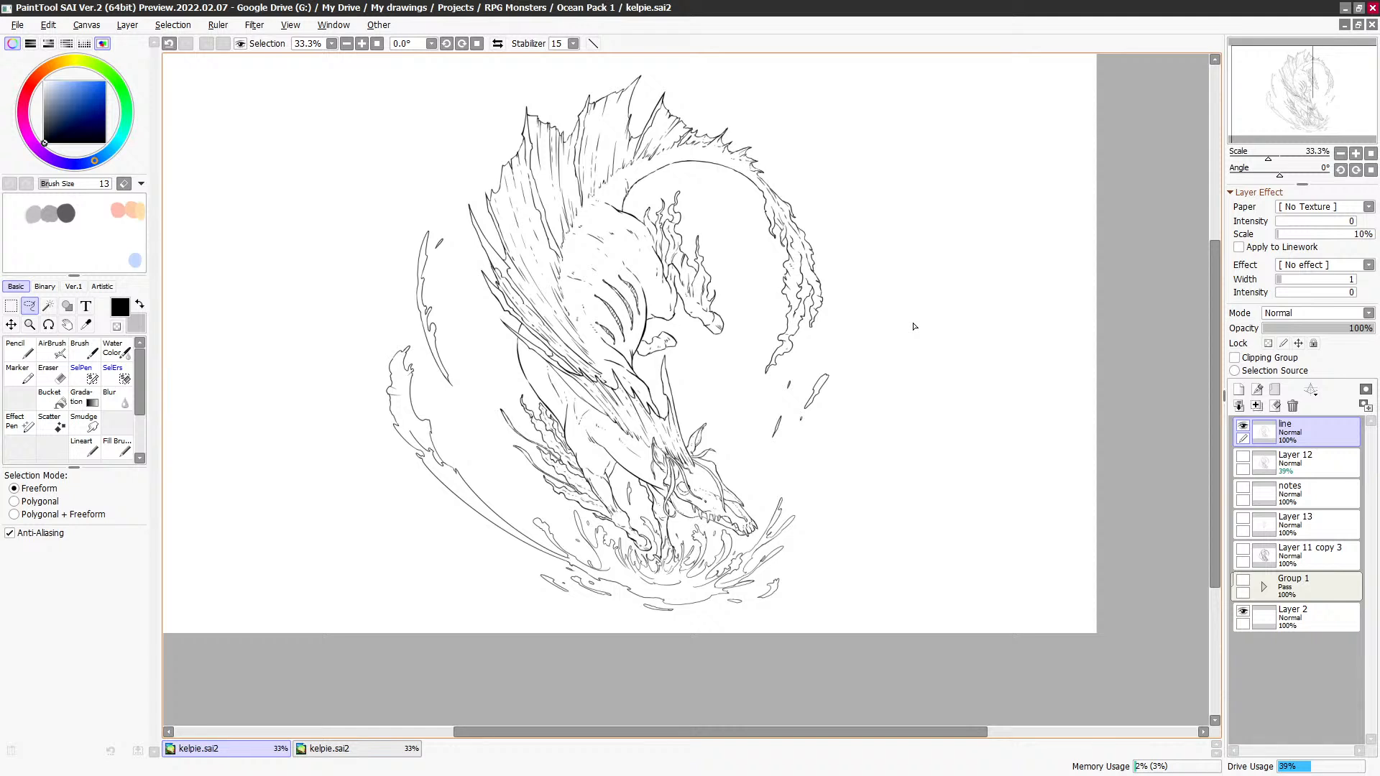
Step: Try a correcting stroke with the Lineart brush on the kelpie's outer belly outline beside the mane
scroll(916, 332, up, 1)
drag(366, 321, 456, 318)
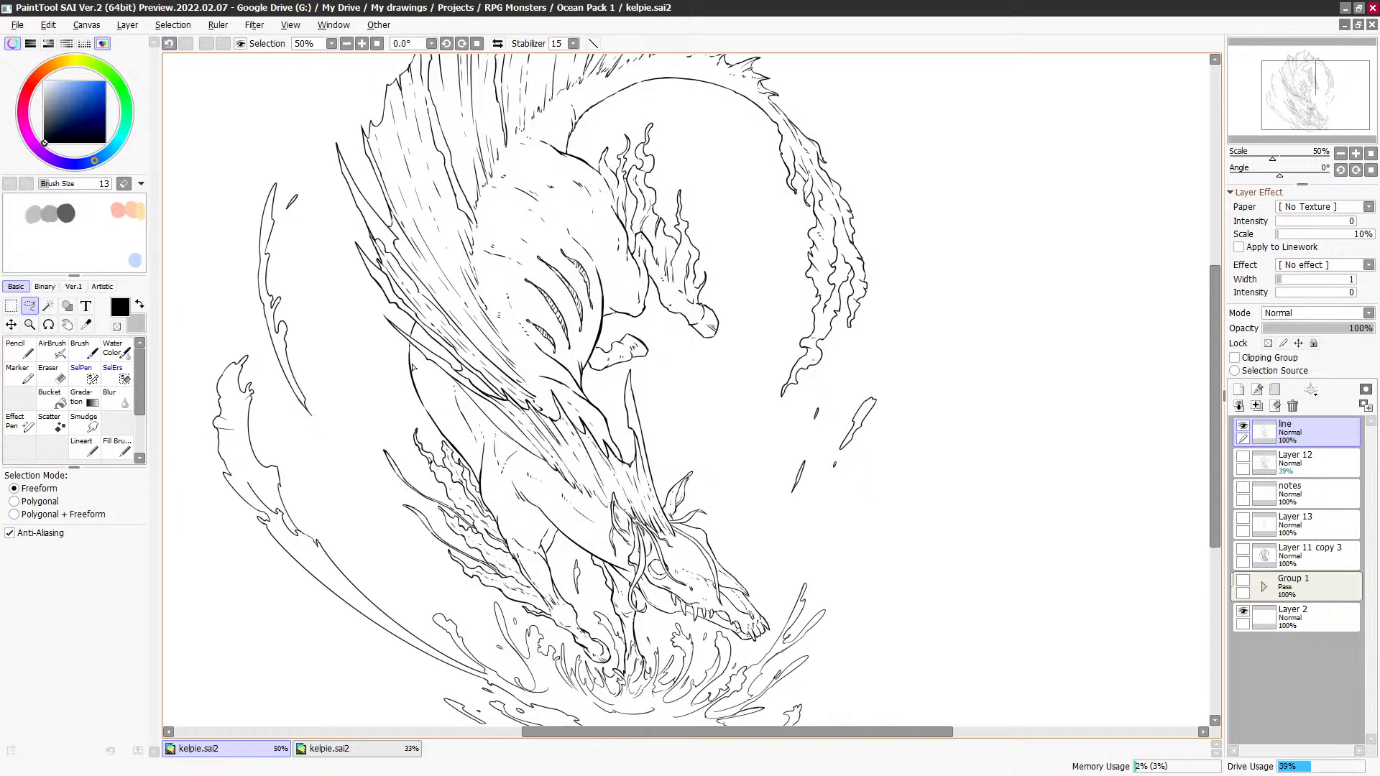
mouse_move(413, 367)
mouse_down()
mouse_move(409, 312)
mouse_move(411, 346)
mouse_up()
key(ctrl+d)
key(n)
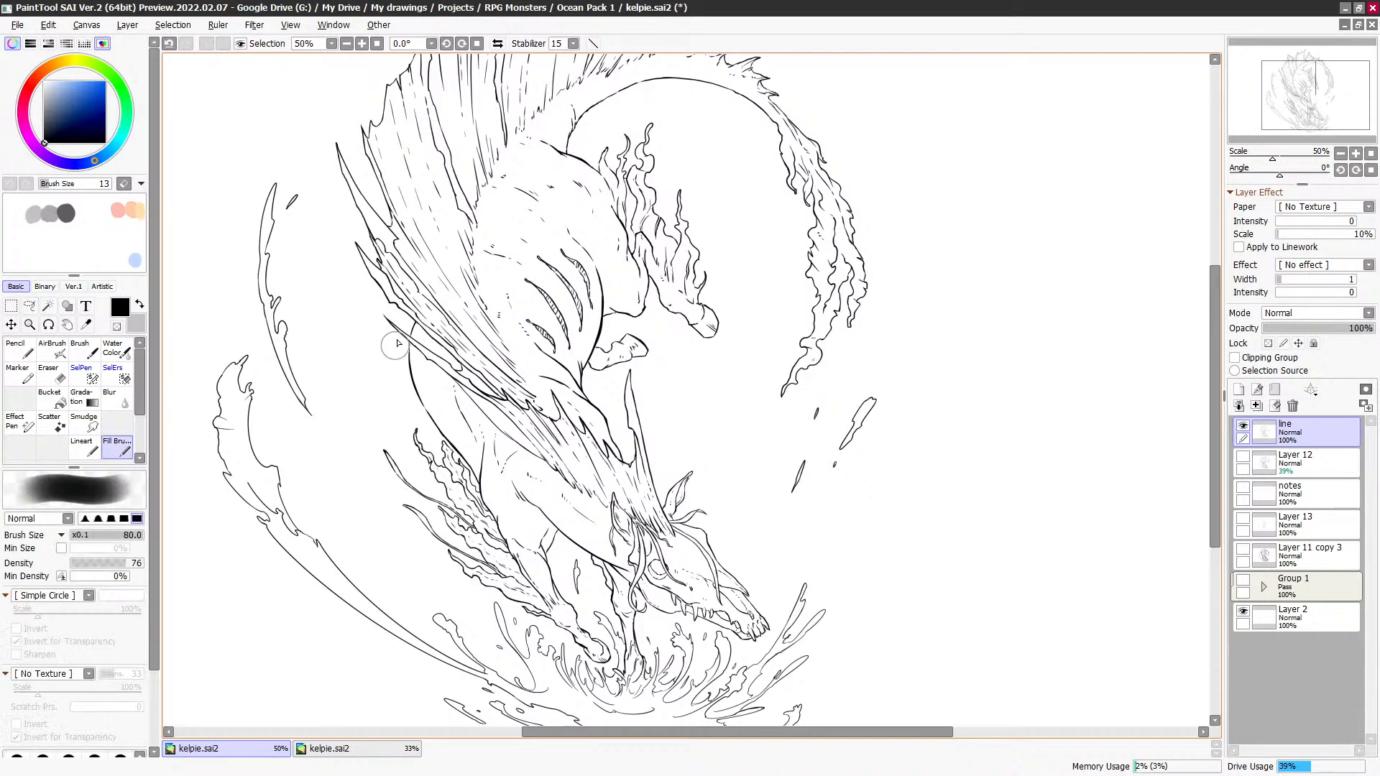
click(84, 447)
drag(408, 355, 410, 310)
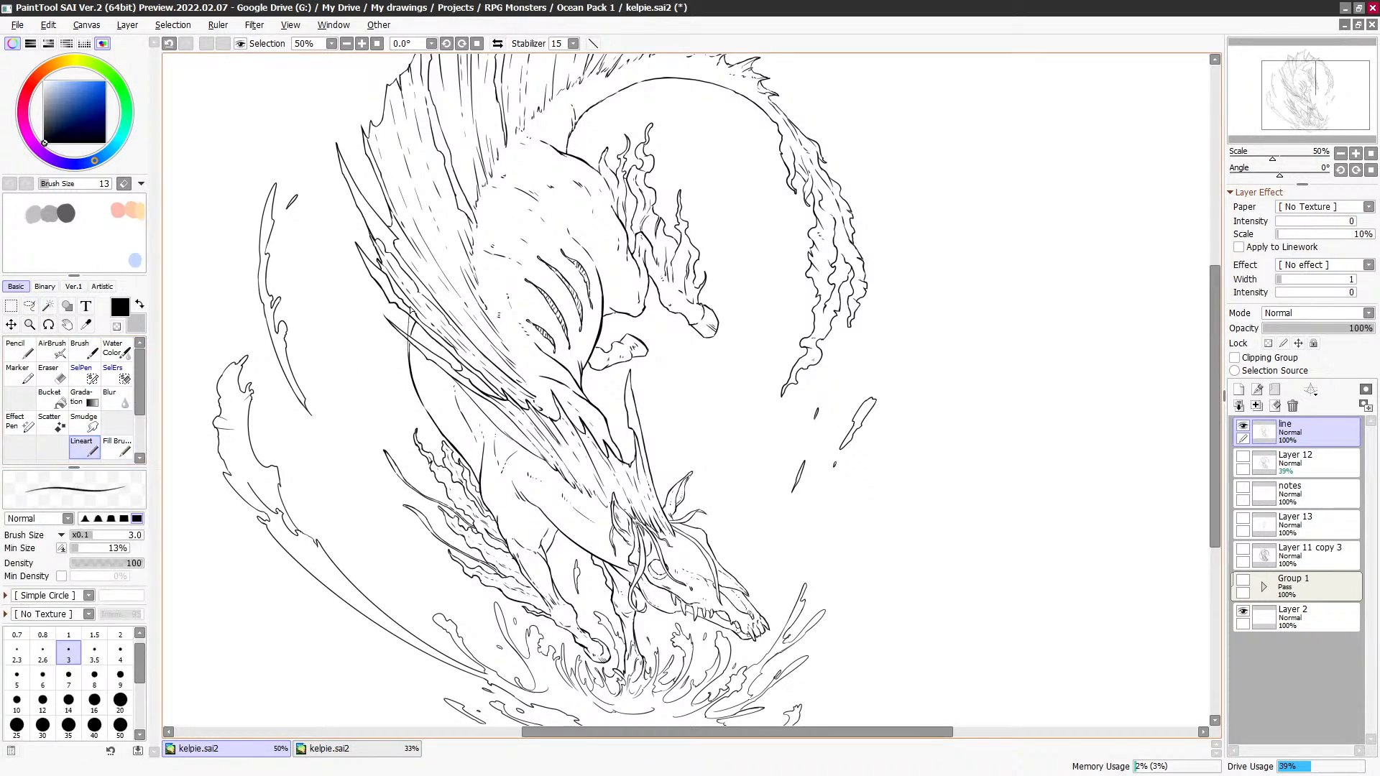
drag(830, 359, 816, 389)
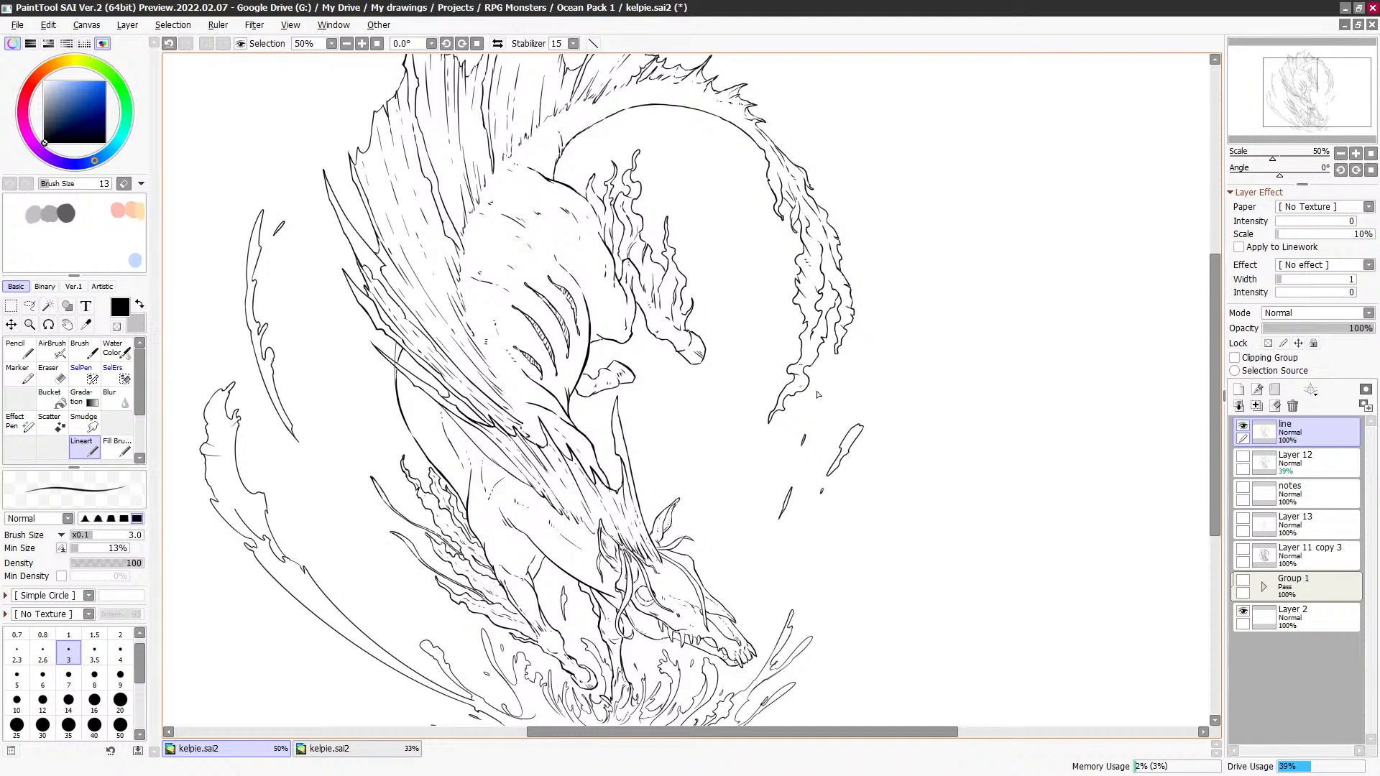
key(ctrl+z)
Step: Compare the line art with the Layer 12 sketch, hide the sketch again, save the file and centre the whole figure
click(1244, 457)
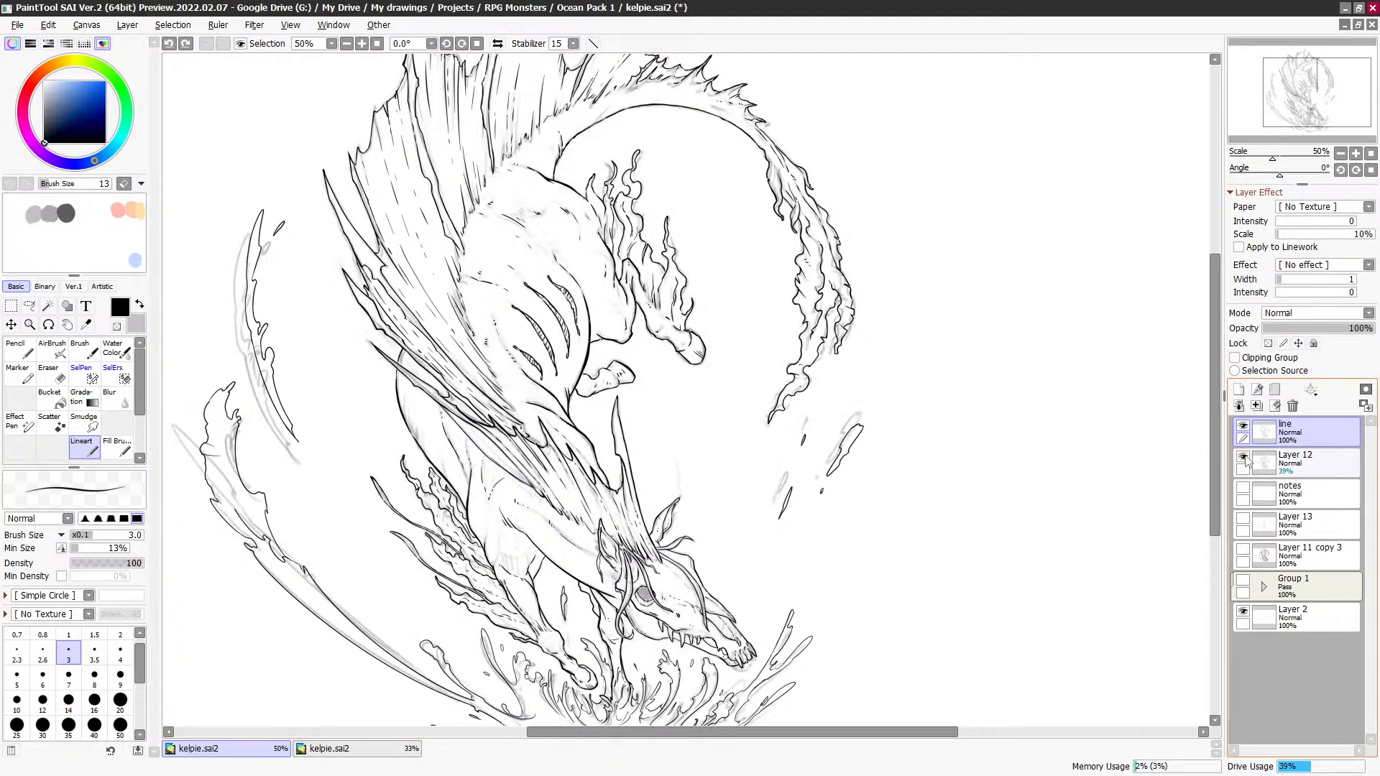
click(1244, 457)
drag(817, 364, 819, 365)
scroll(769, 370, down, 1)
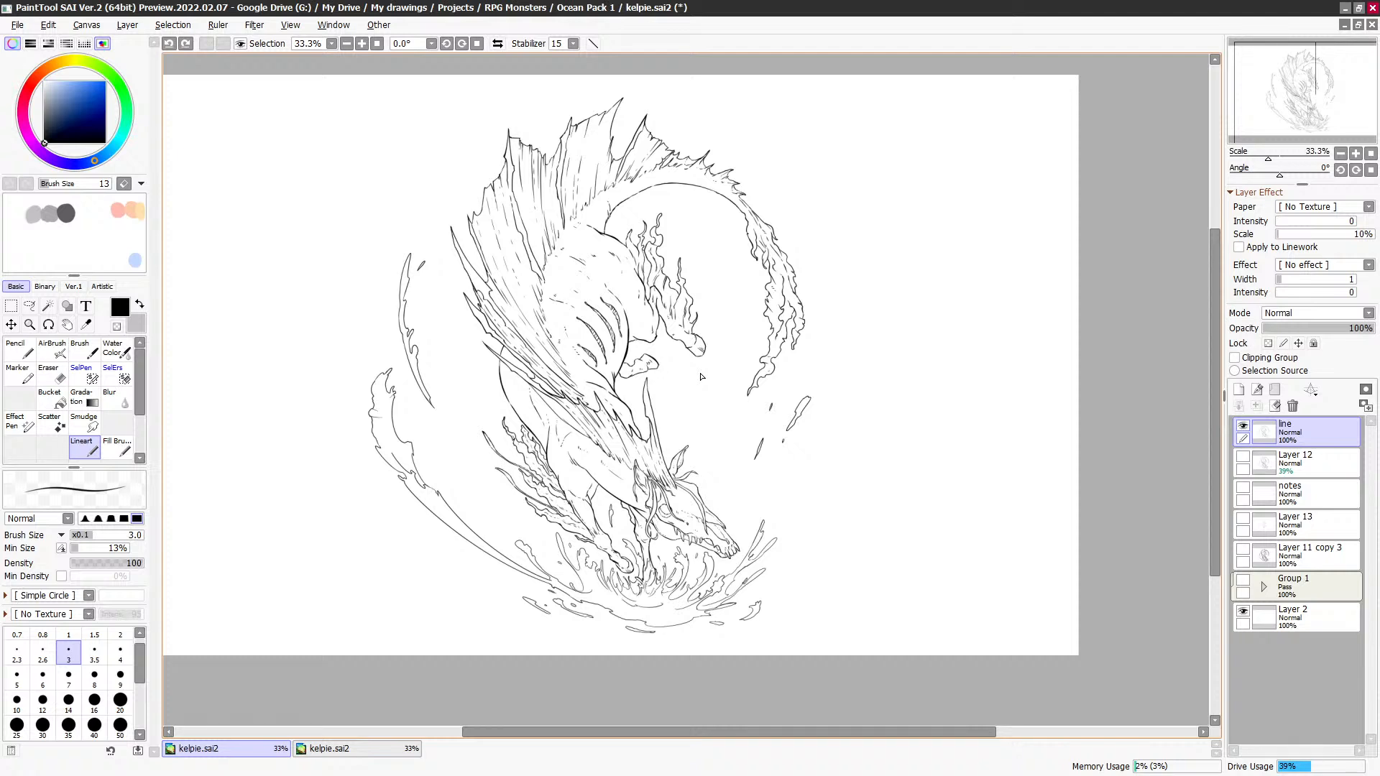
drag(704, 368, 686, 390)
key(ctrl+s)
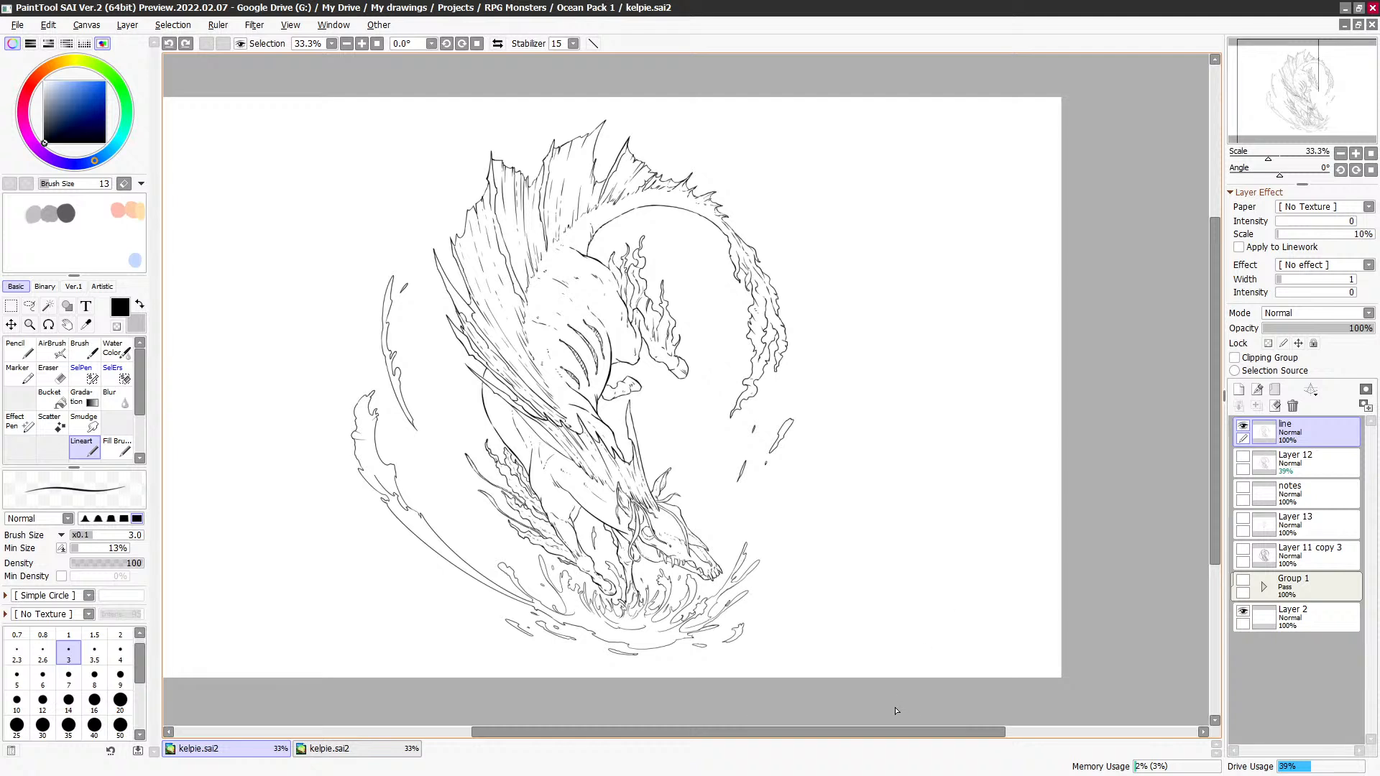
drag(903, 733, 872, 732)
drag(1216, 284, 1216, 296)
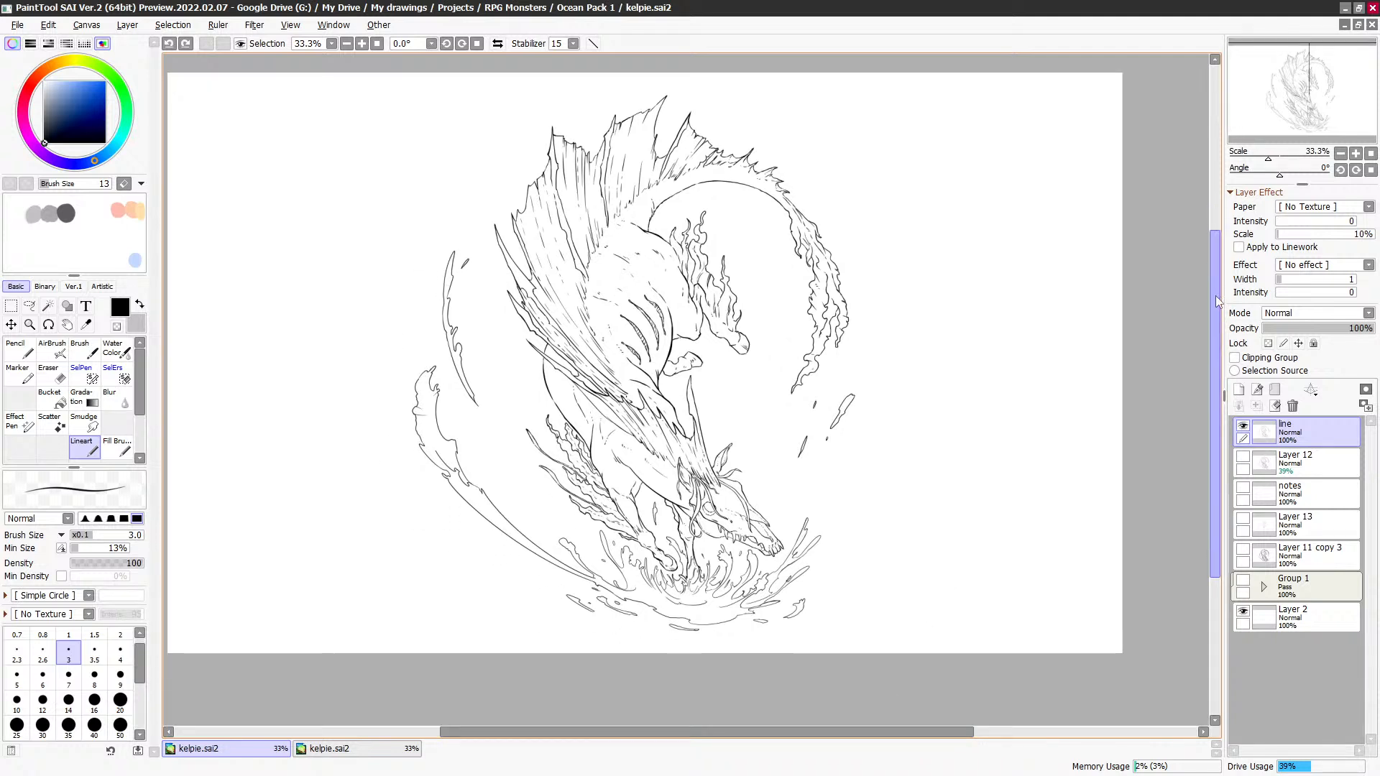